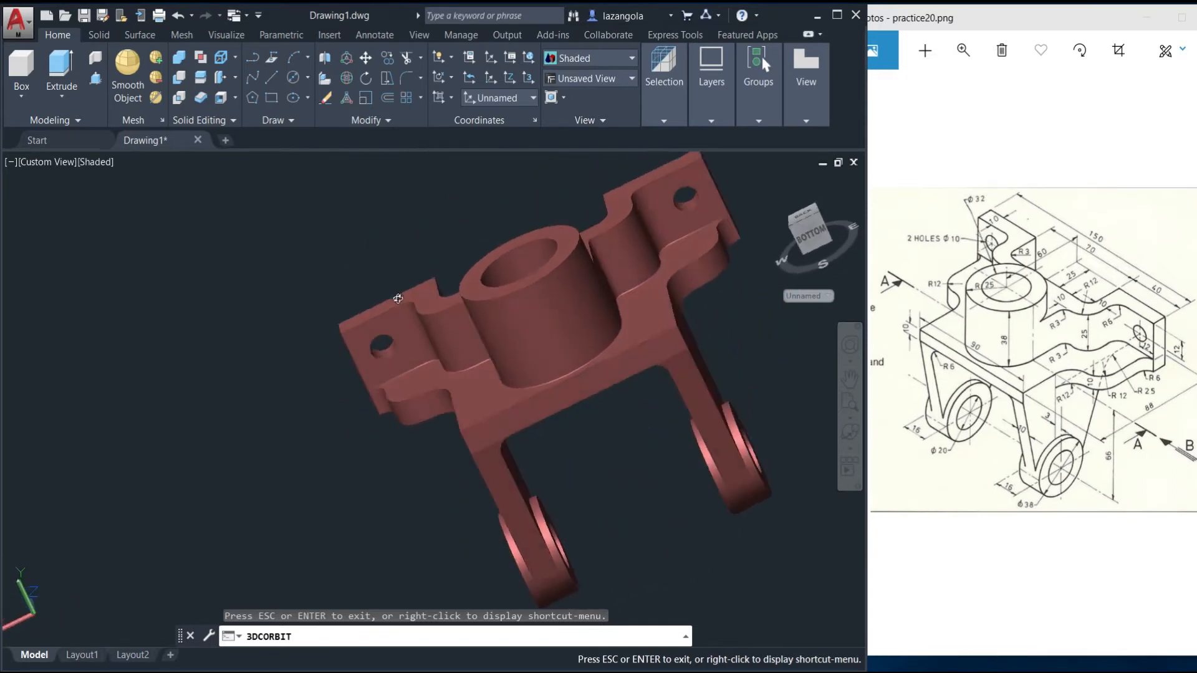
Leave the orbit view of the finished bracket model and start a new blank drawing
{"action": "key", "text": "Escape"}
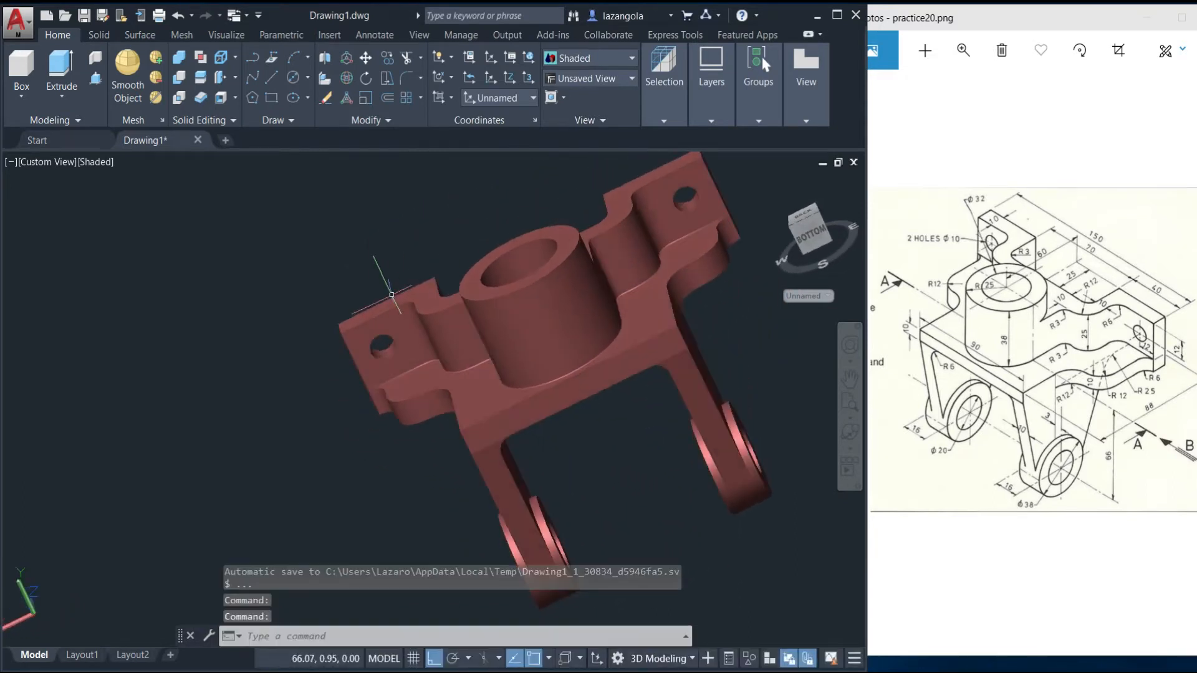
{"action": "left_click", "coordinate": [226, 139]}
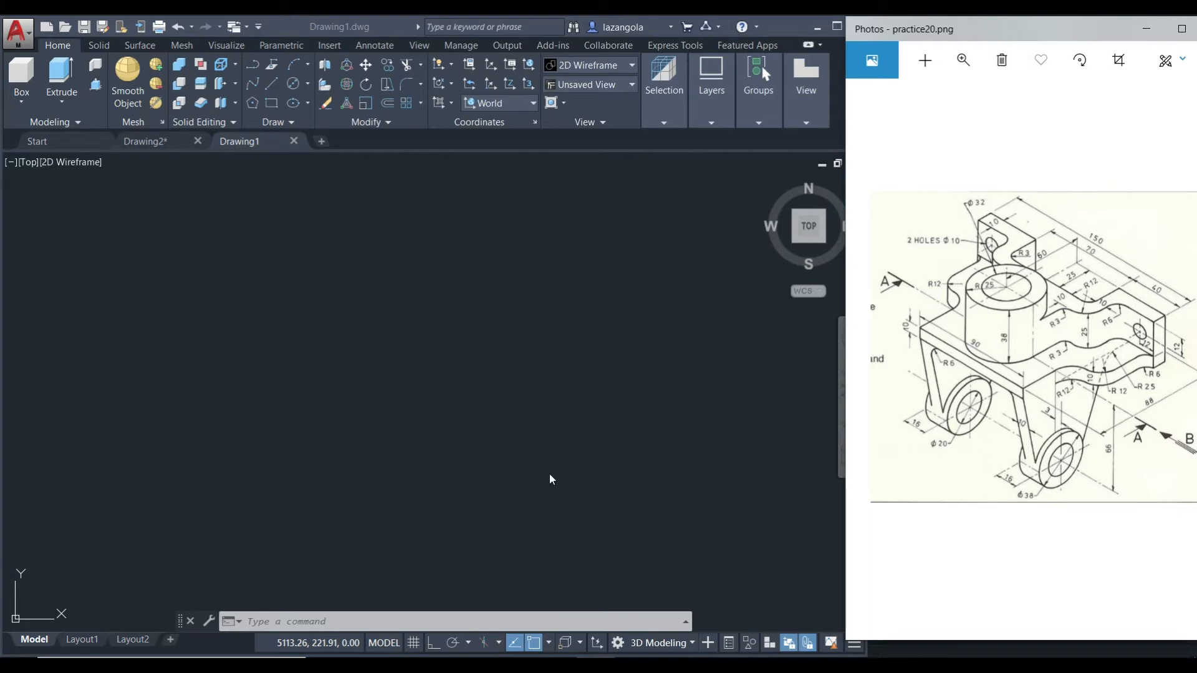
{"action": "left_click", "coordinate": [478, 423]}
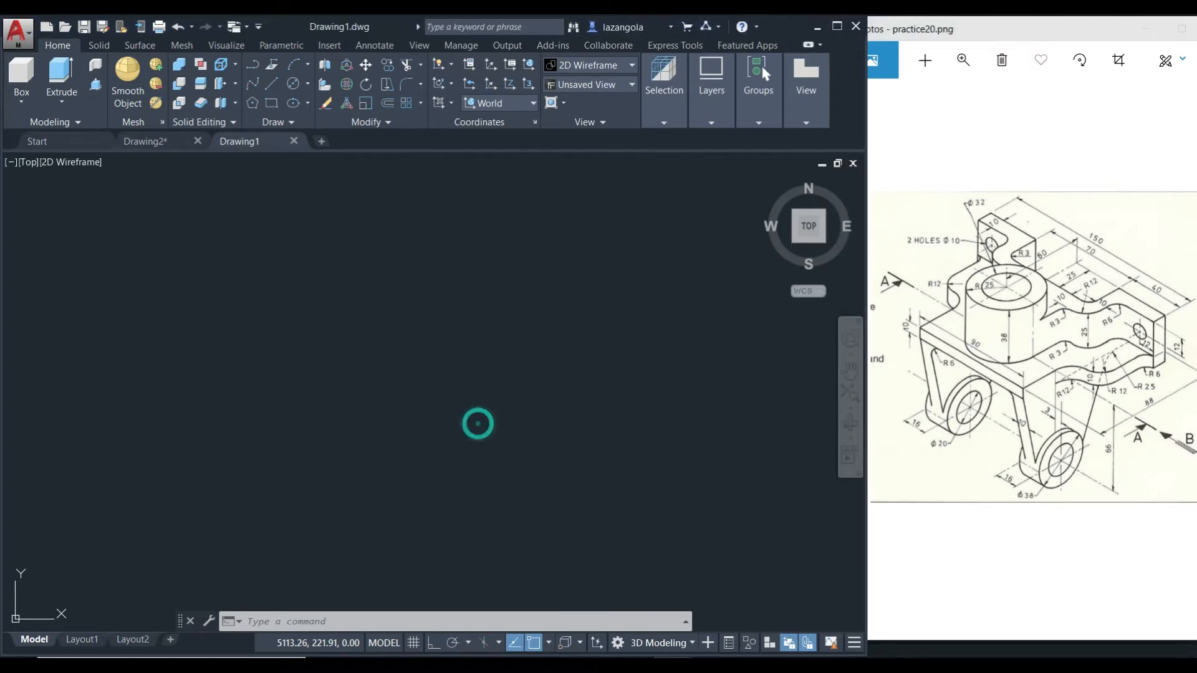
Set the model space limits with the lower-left corner at 0,0 and the upper-right corner at 300,300
{"action": "type", "text": "li"}
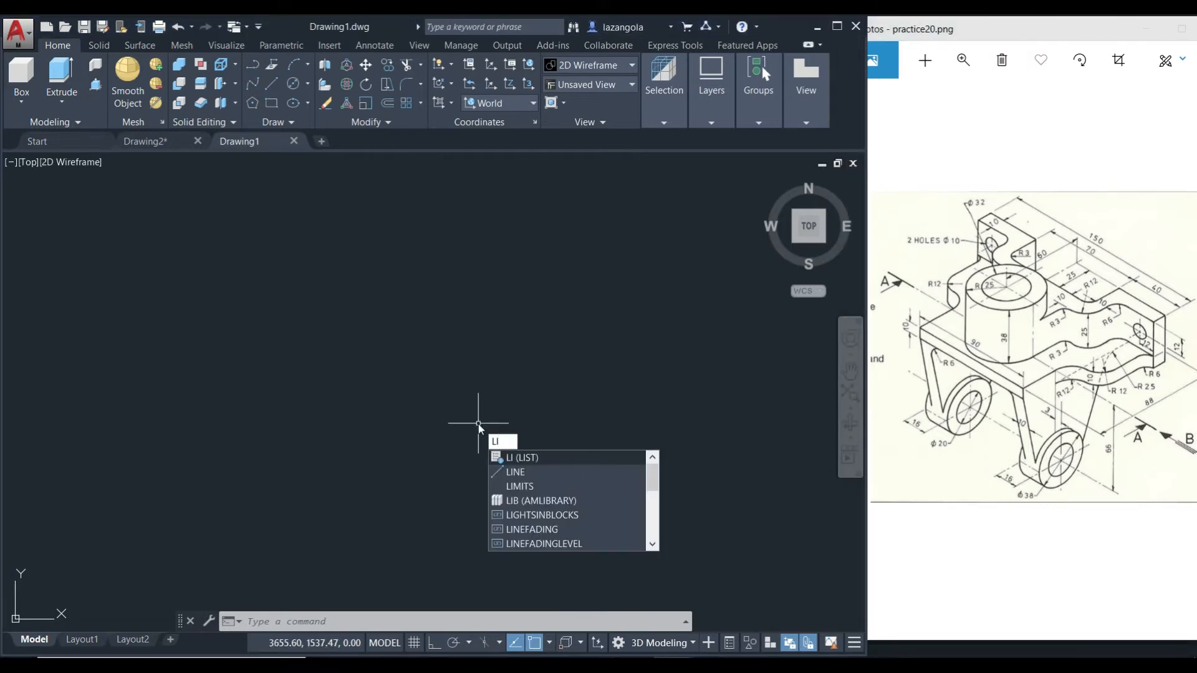
{"action": "type", "text": "m"}
{"action": "key", "text": "Return"}
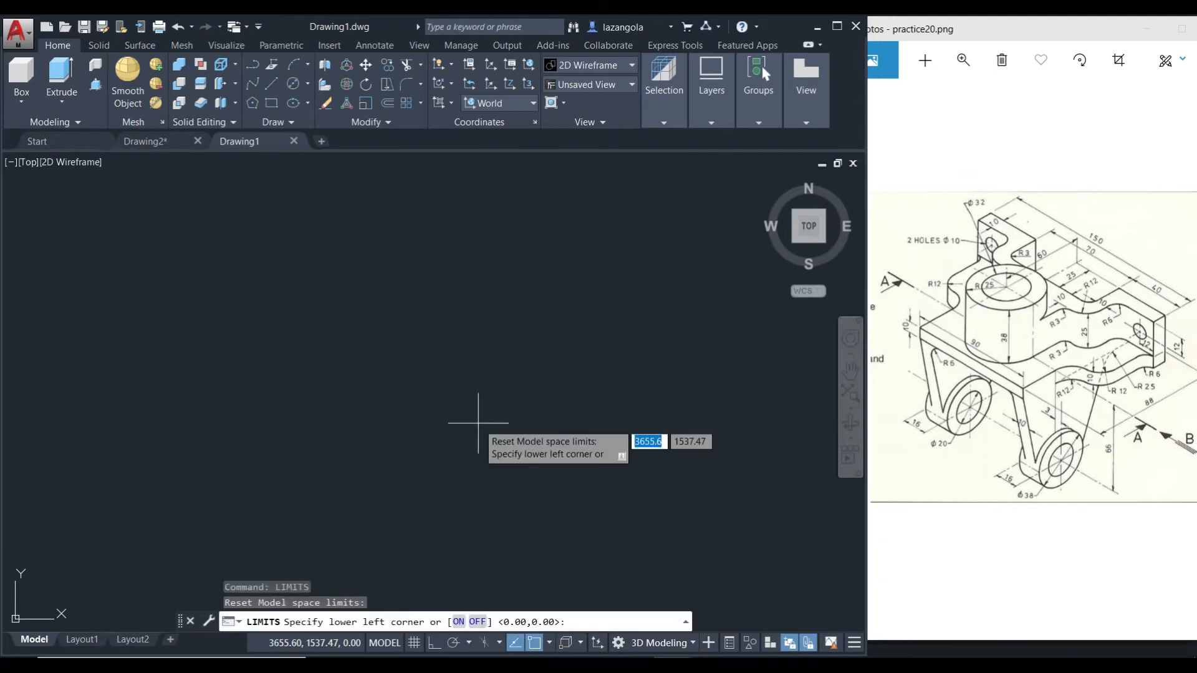
{"action": "type", "text": "0,0"}
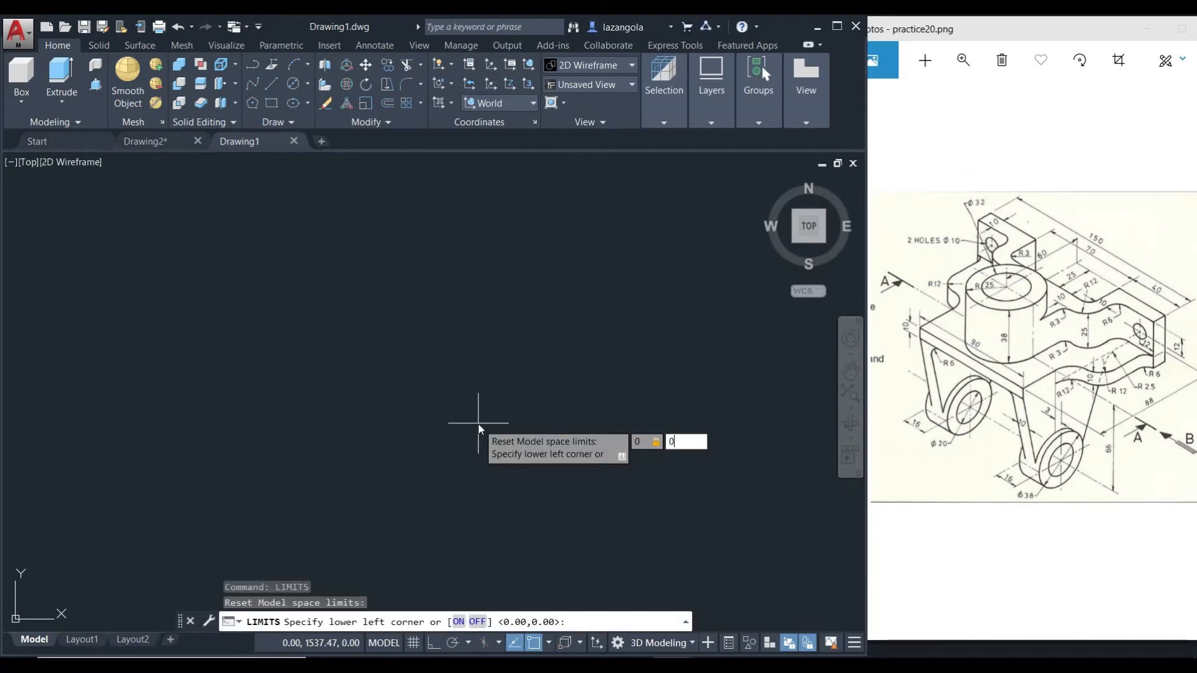
{"action": "key", "text": "Return"}
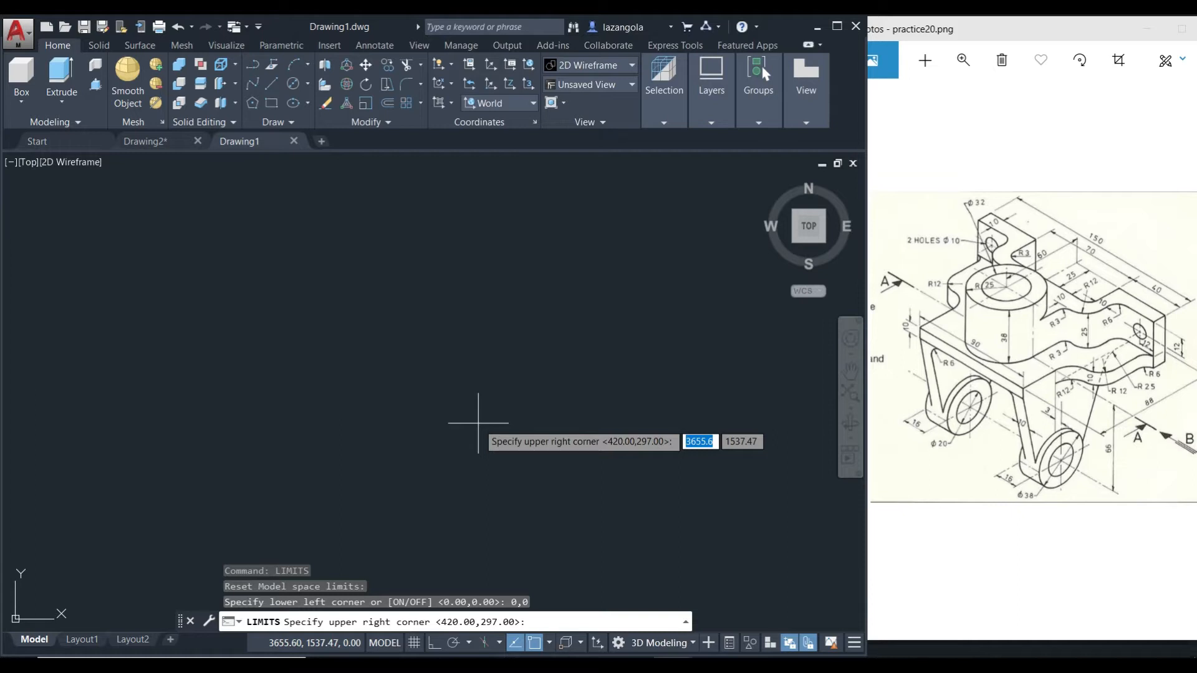
{"action": "type", "text": "300,300"}
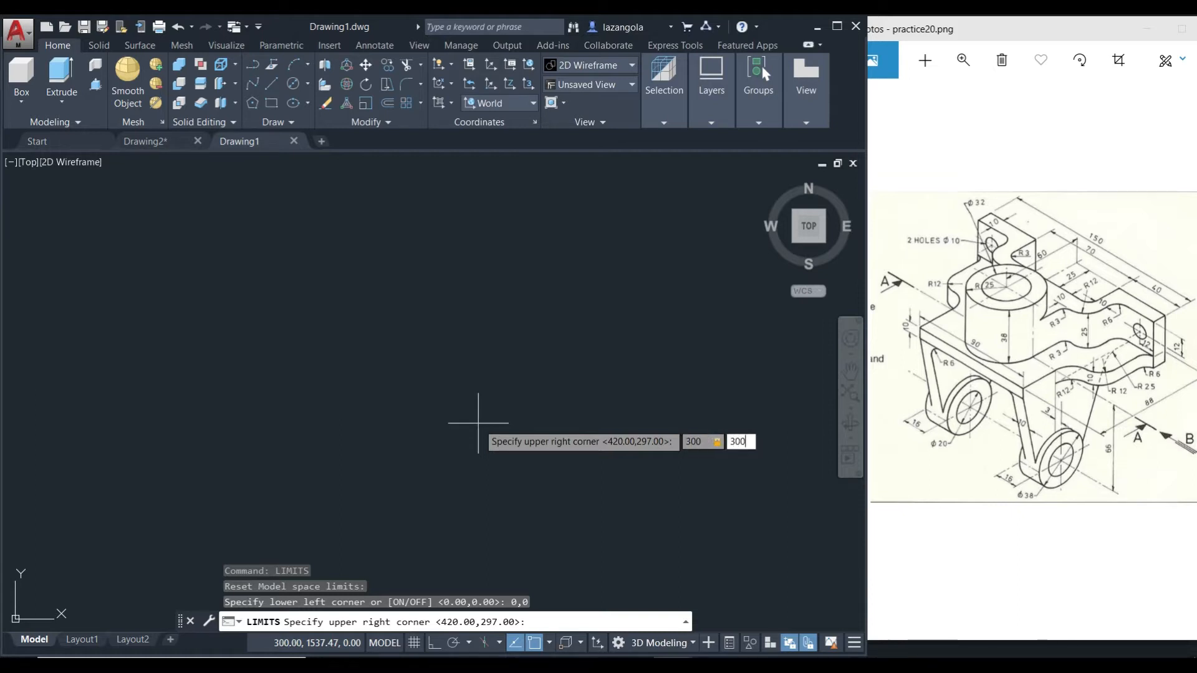
{"action": "key", "text": "Return"}
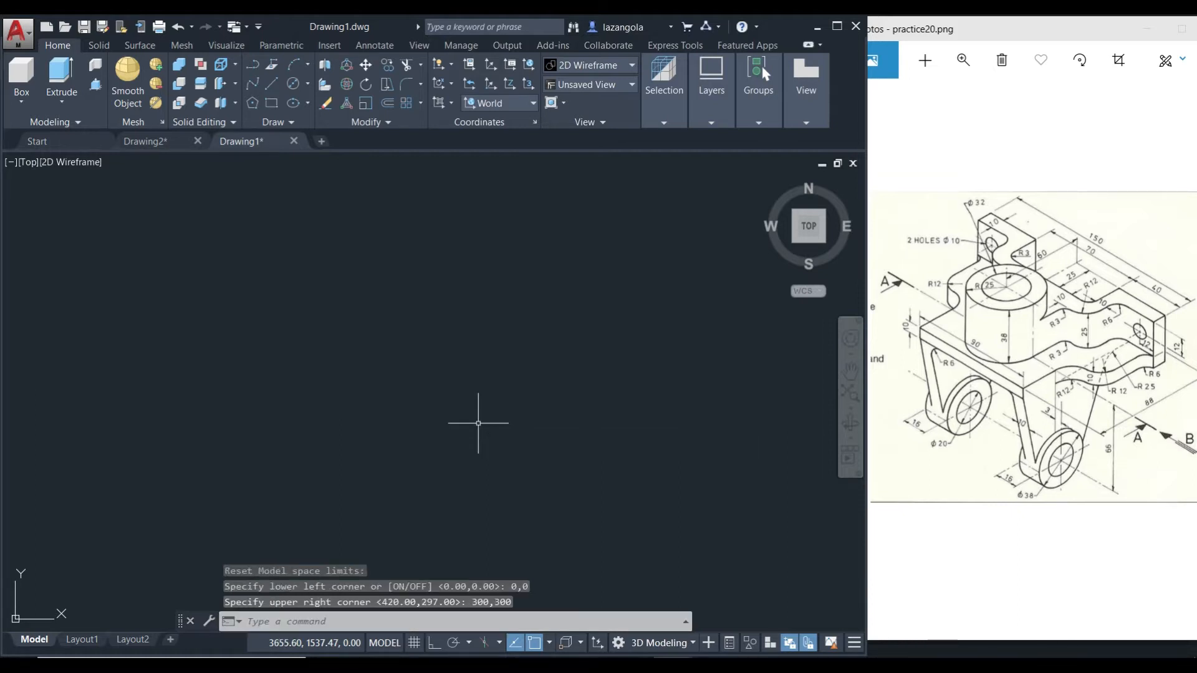
Zoom to show the full drawing limits and turn on Ortho mode
{"action": "left_click", "coordinate": [851, 408]}
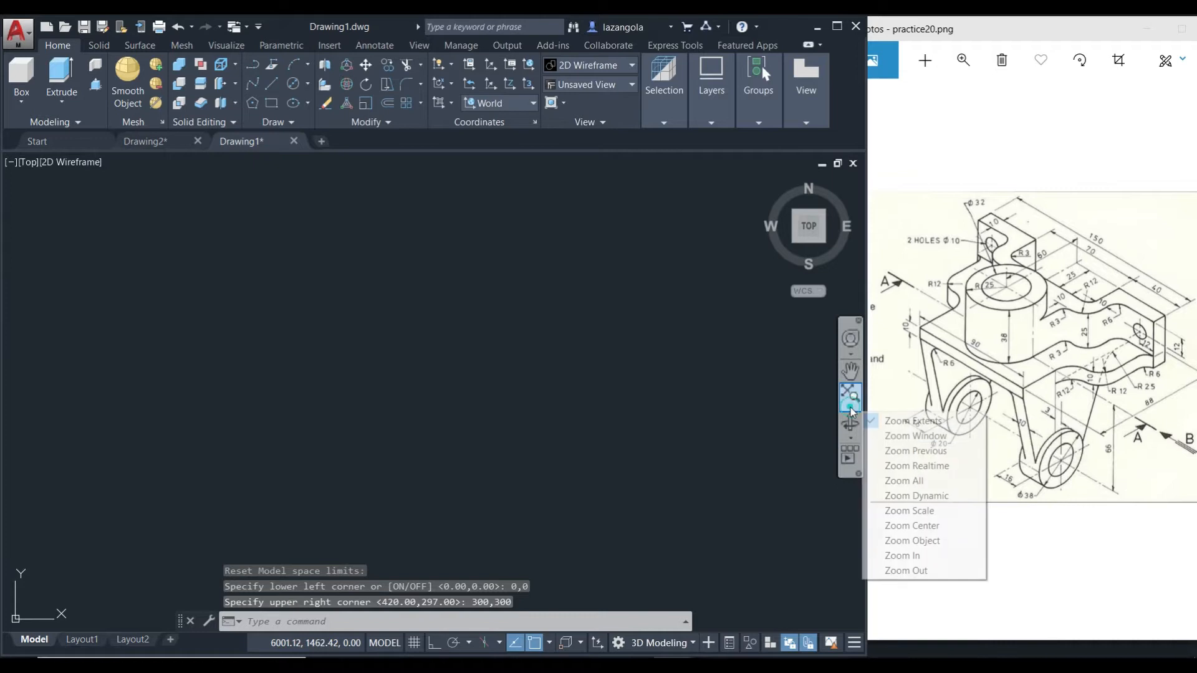
{"action": "left_click", "coordinate": [904, 480]}
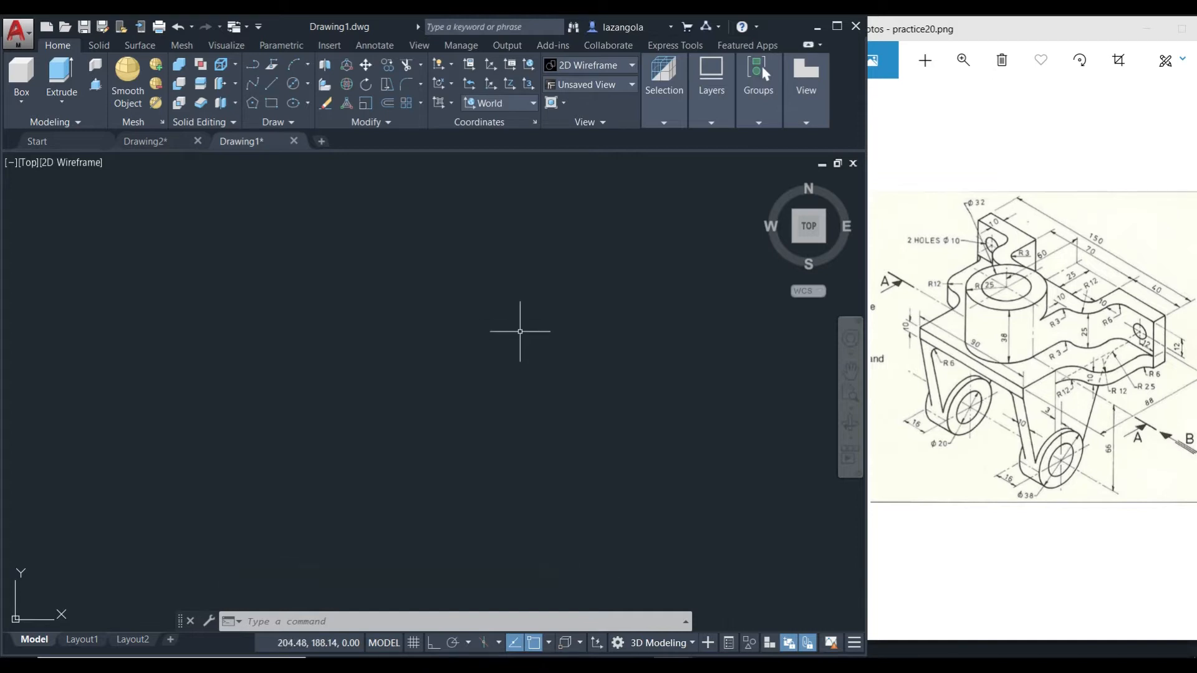
{"action": "left_click", "coordinate": [431, 644]}
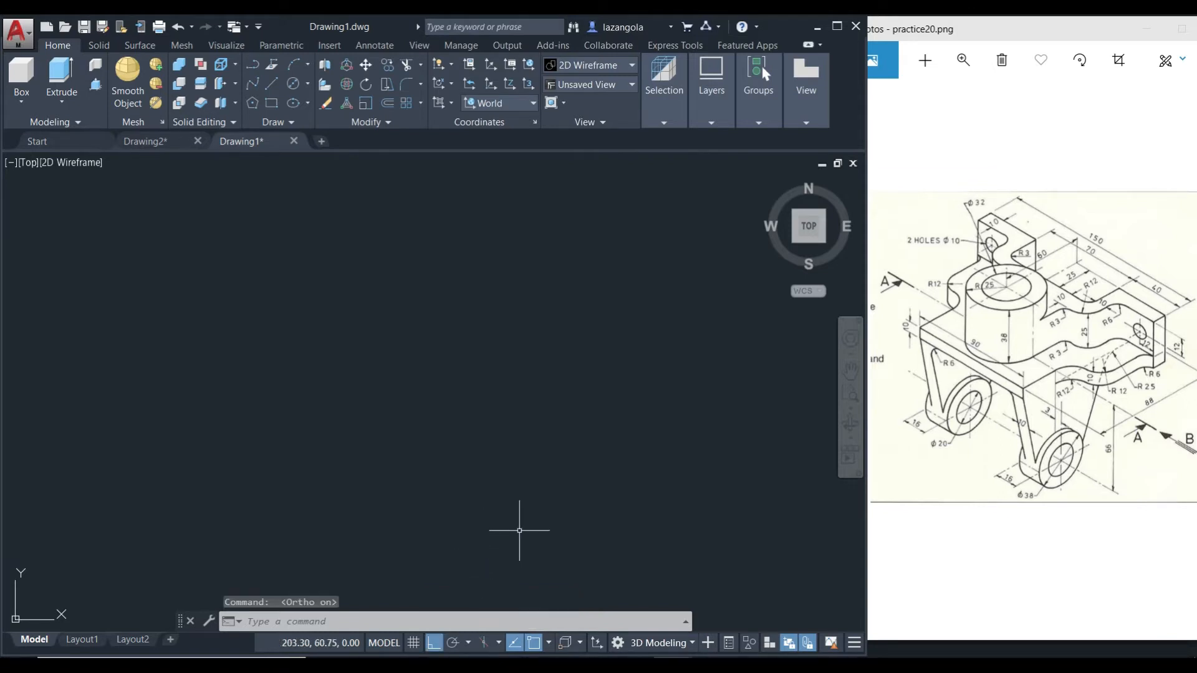
{"action": "left_click", "coordinate": [854, 643]}
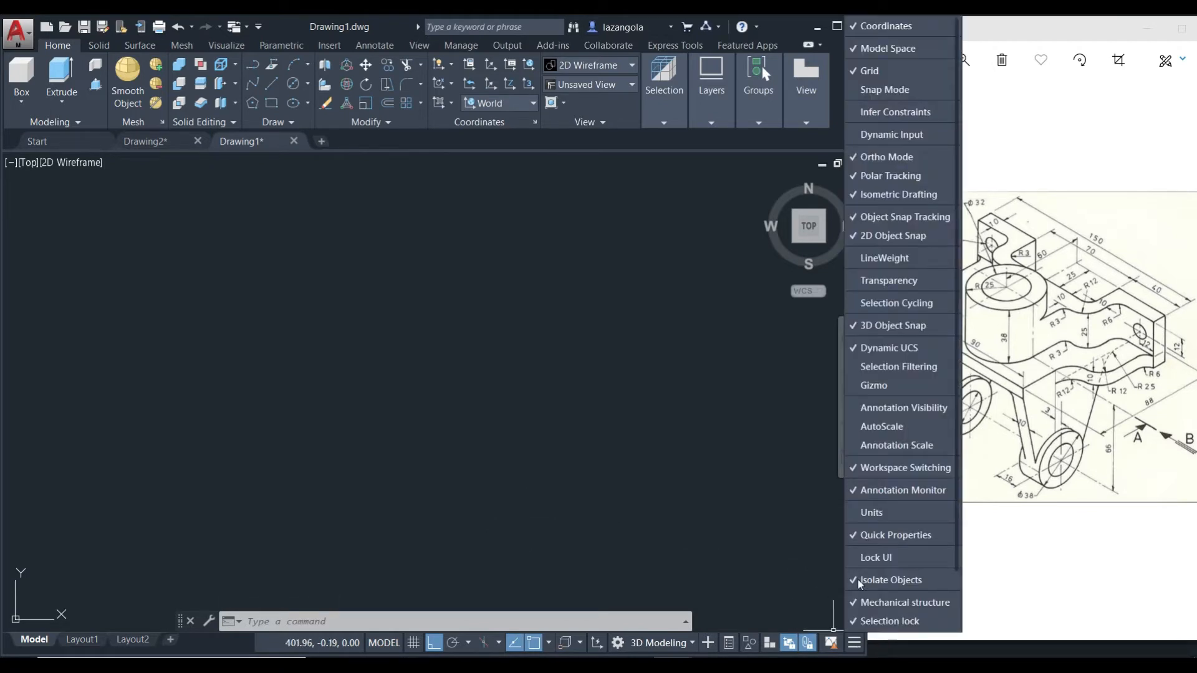
{"action": "left_click", "coordinate": [854, 159]}
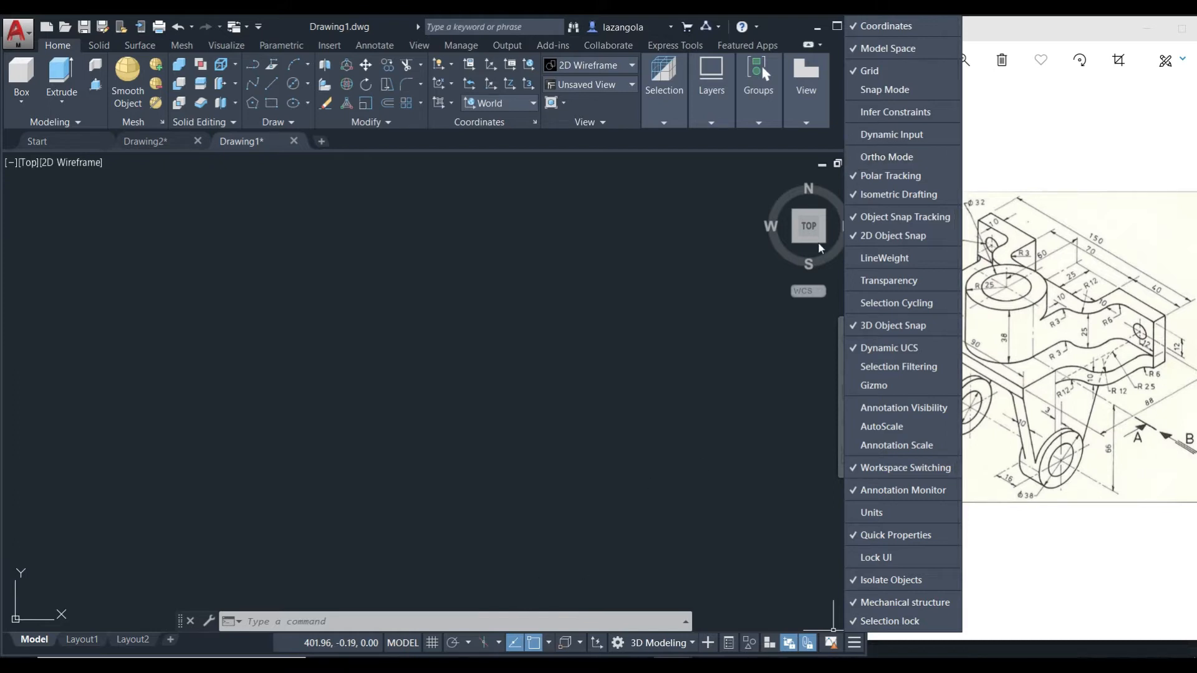
{"action": "left_click", "coordinate": [854, 156]}
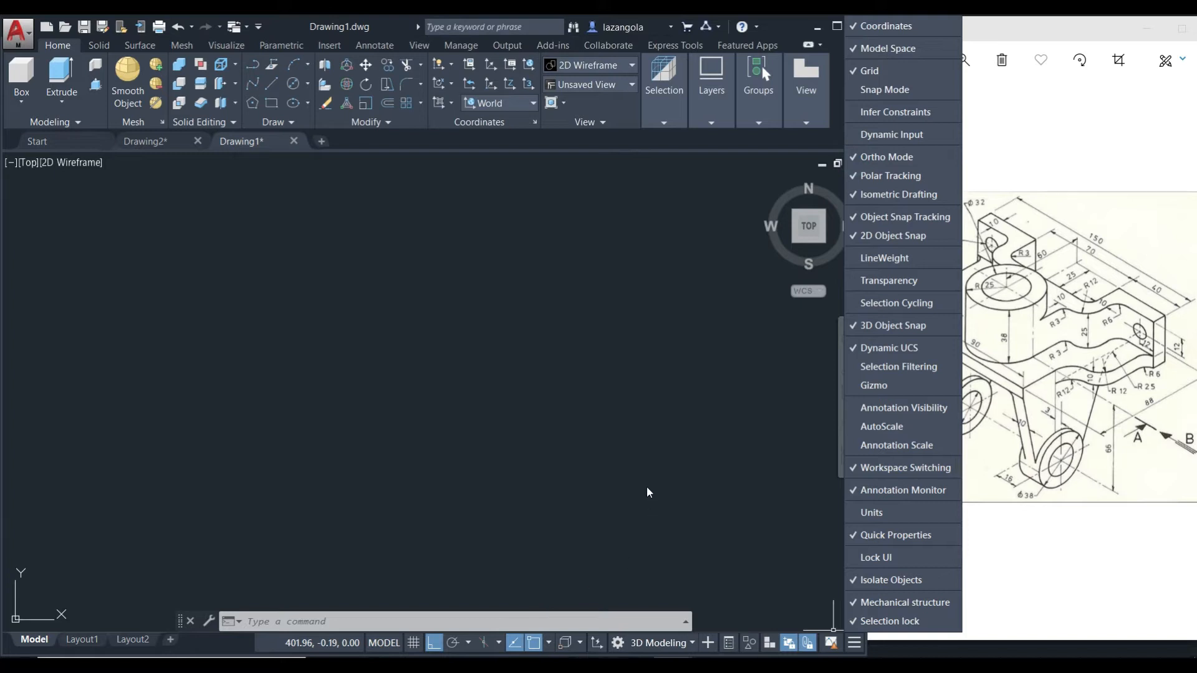
{"action": "left_click", "coordinate": [604, 440]}
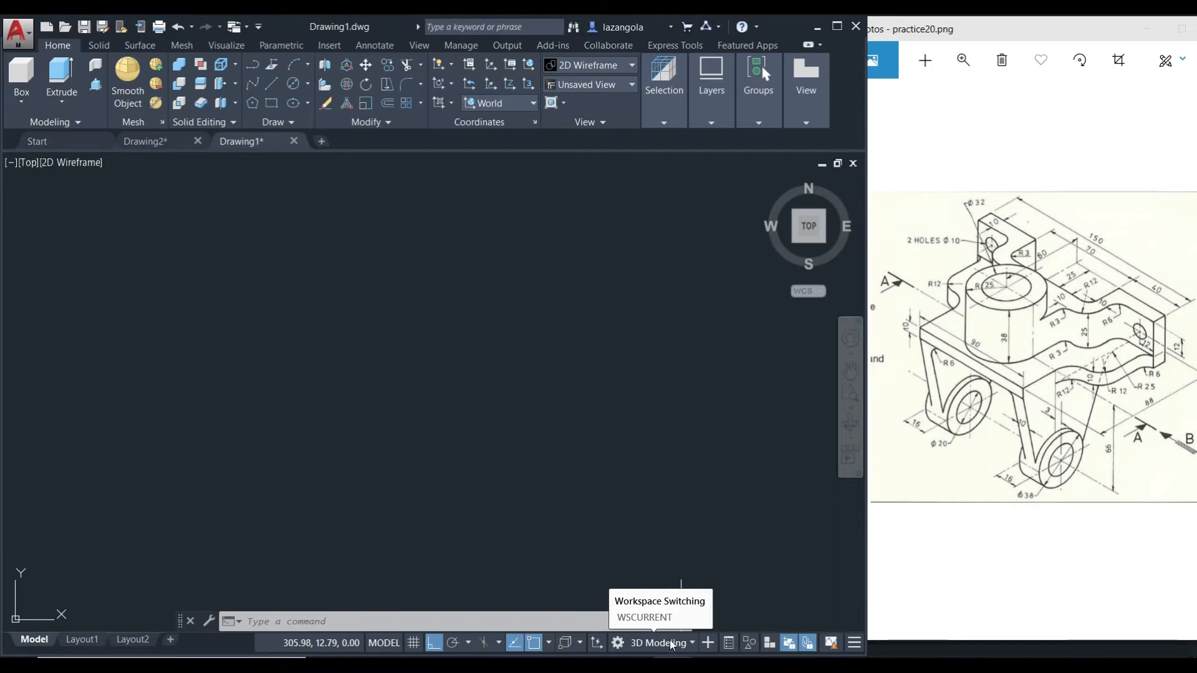
{"action": "left_click", "coordinate": [693, 642]}
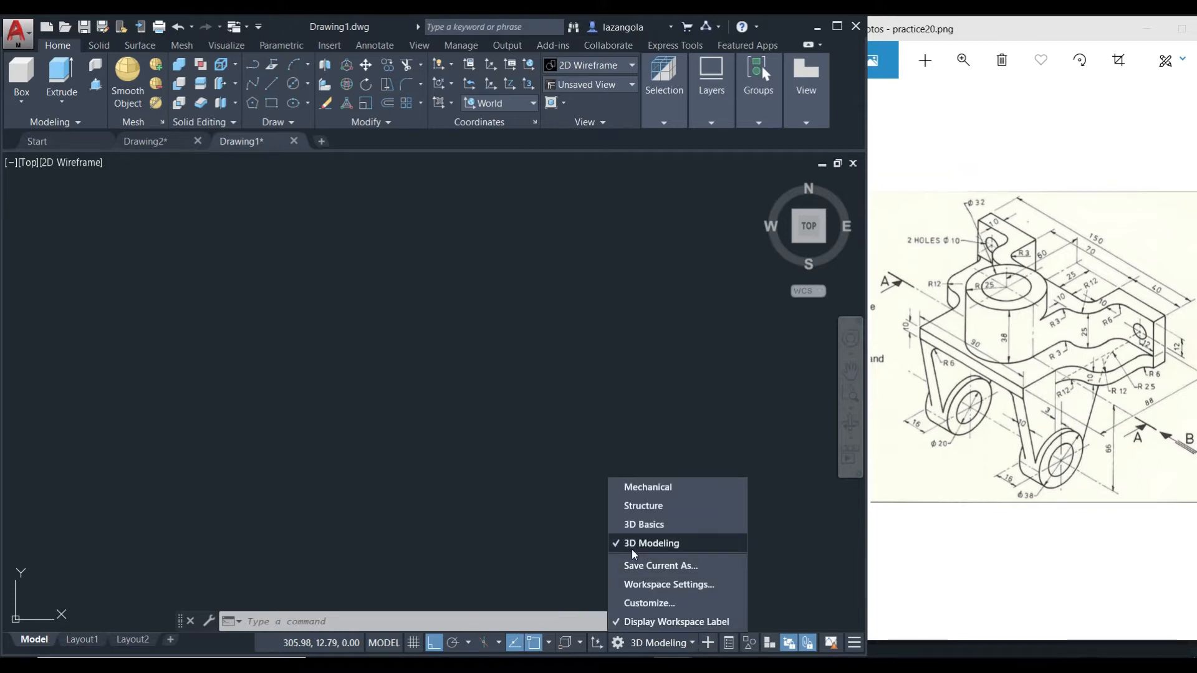
{"action": "left_click", "coordinate": [495, 462]}
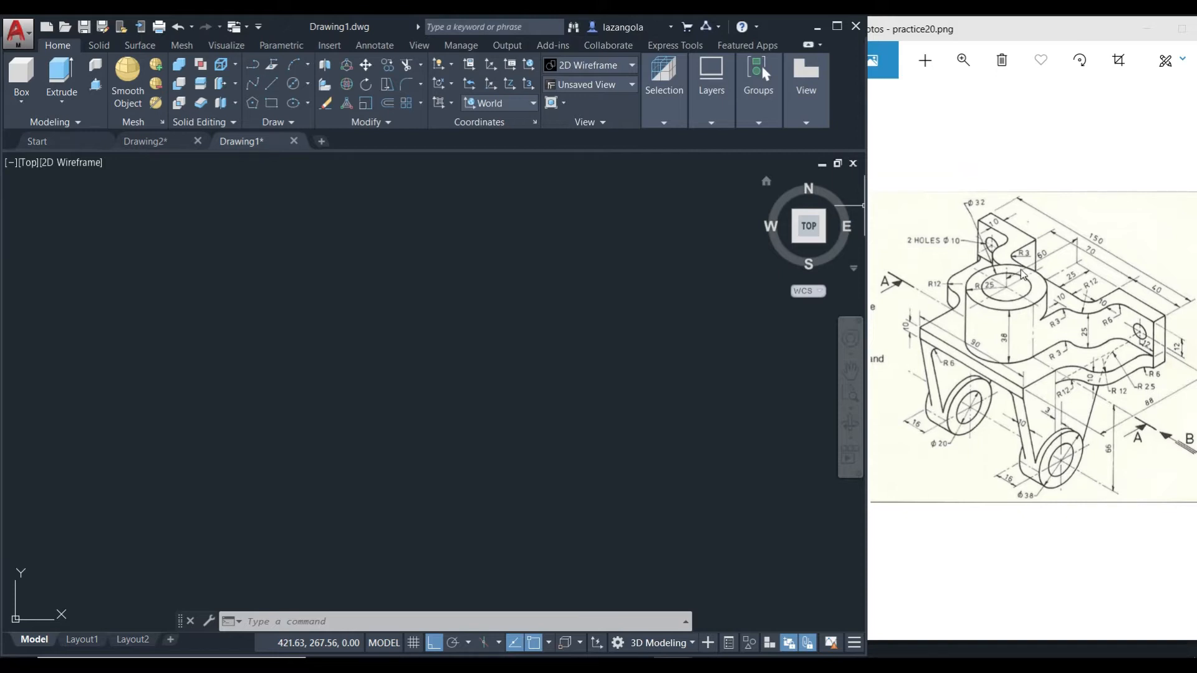
Draw an open stepped polyline with segments of 40 rightward, 25 down, 70 rightward, 25 up and 40 rightward
{"action": "left_click", "coordinate": [251, 64]}
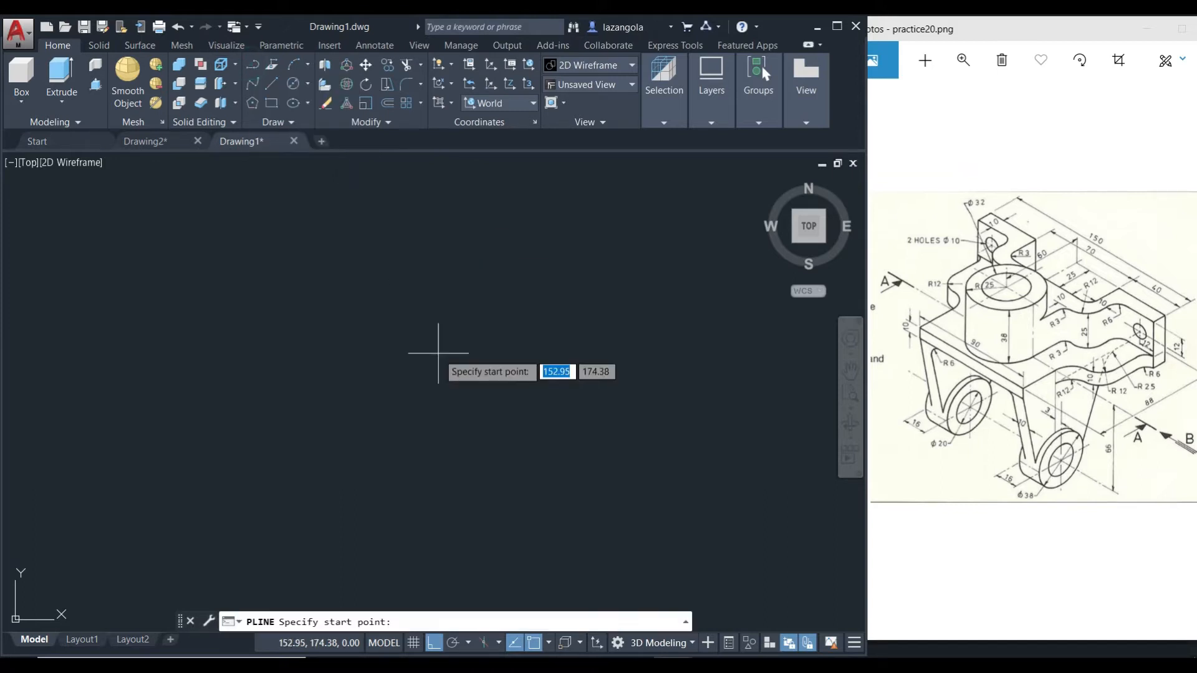
{"action": "left_click", "coordinate": [204, 257]}
{"action": "type", "text": "40"}
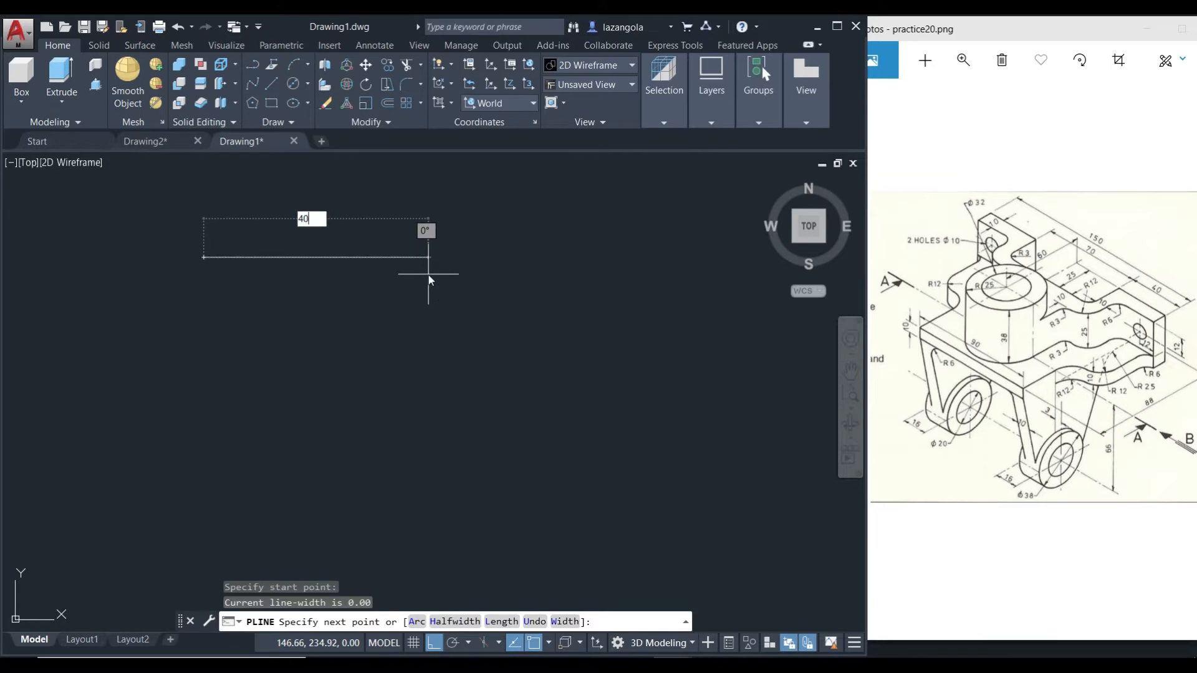
{"action": "key", "text": "Return"}
{"action": "type", "text": "10"}
{"action": "key", "text": "Return"}
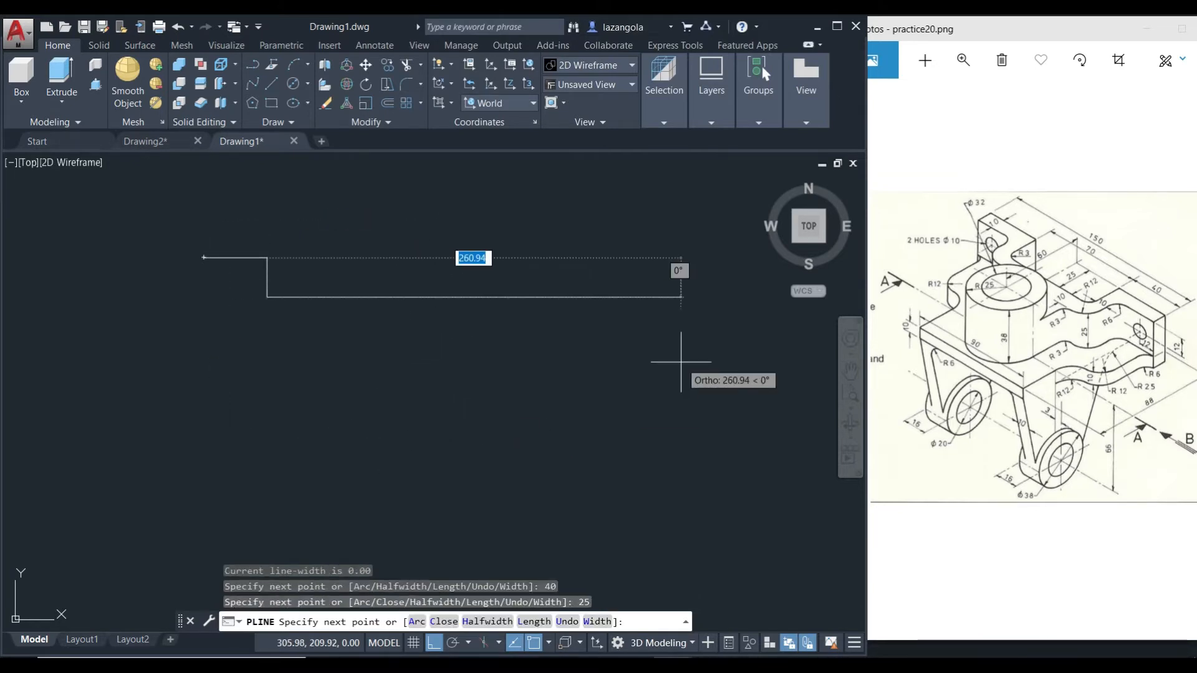
{"action": "type", "text": "70"}
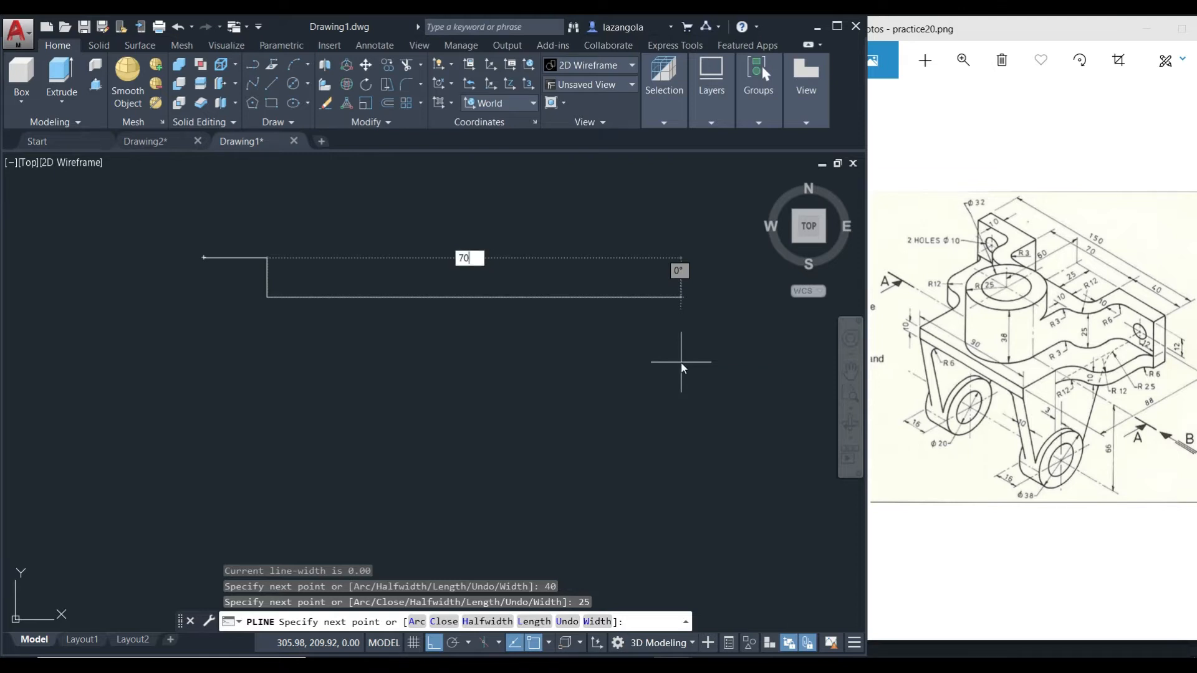
{"action": "key", "text": "Return"}
{"action": "type", "text": "25"}
{"action": "key", "text": "Return"}
{"action": "type", "text": "40"}
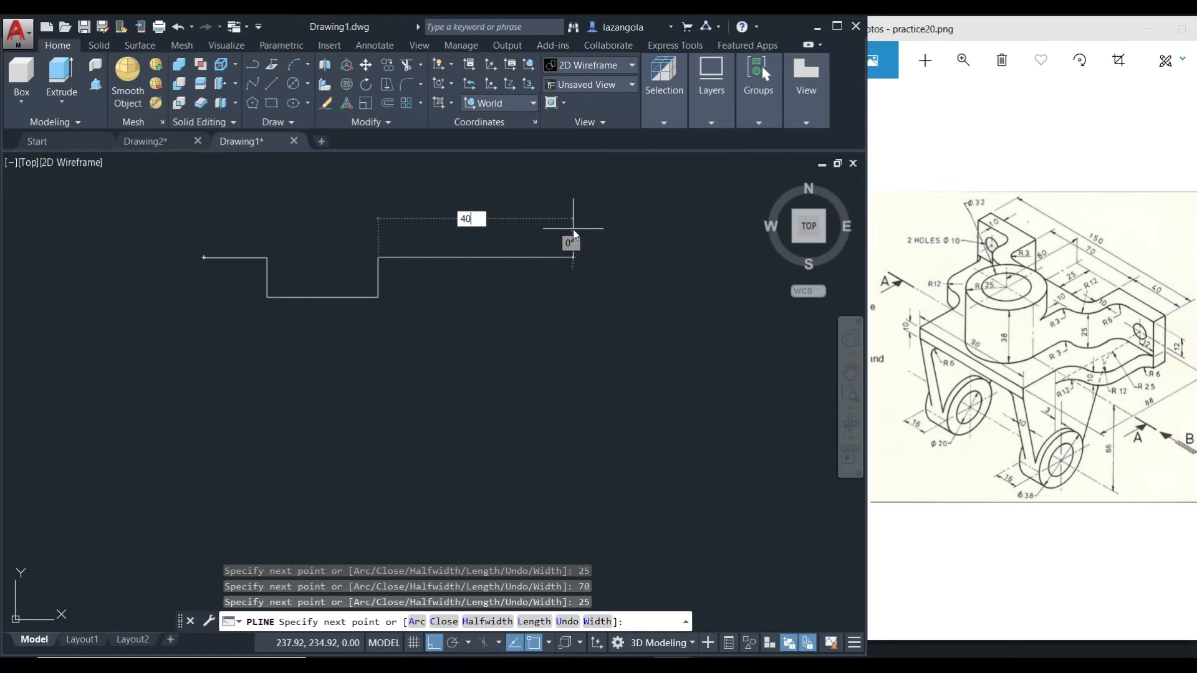
{"action": "key", "text": "Return"}
{"action": "key", "text": "Return"}
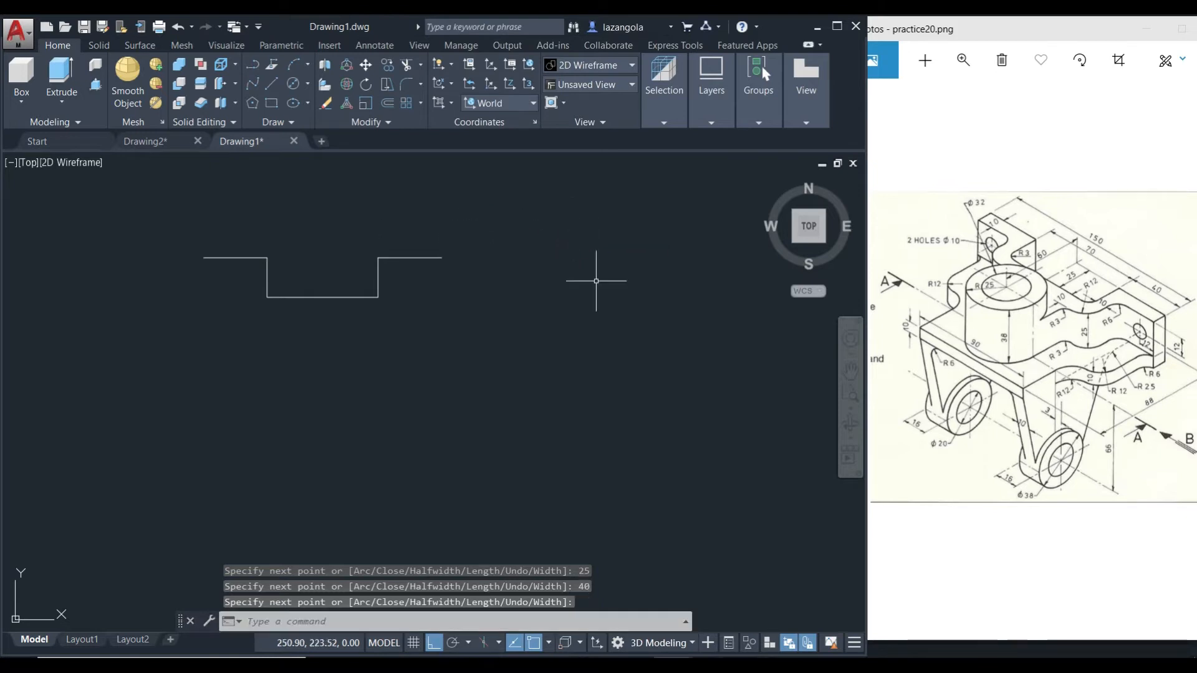
Offset the stepped polyline by 10 to its lower, outer side
{"action": "type", "text": "o"}
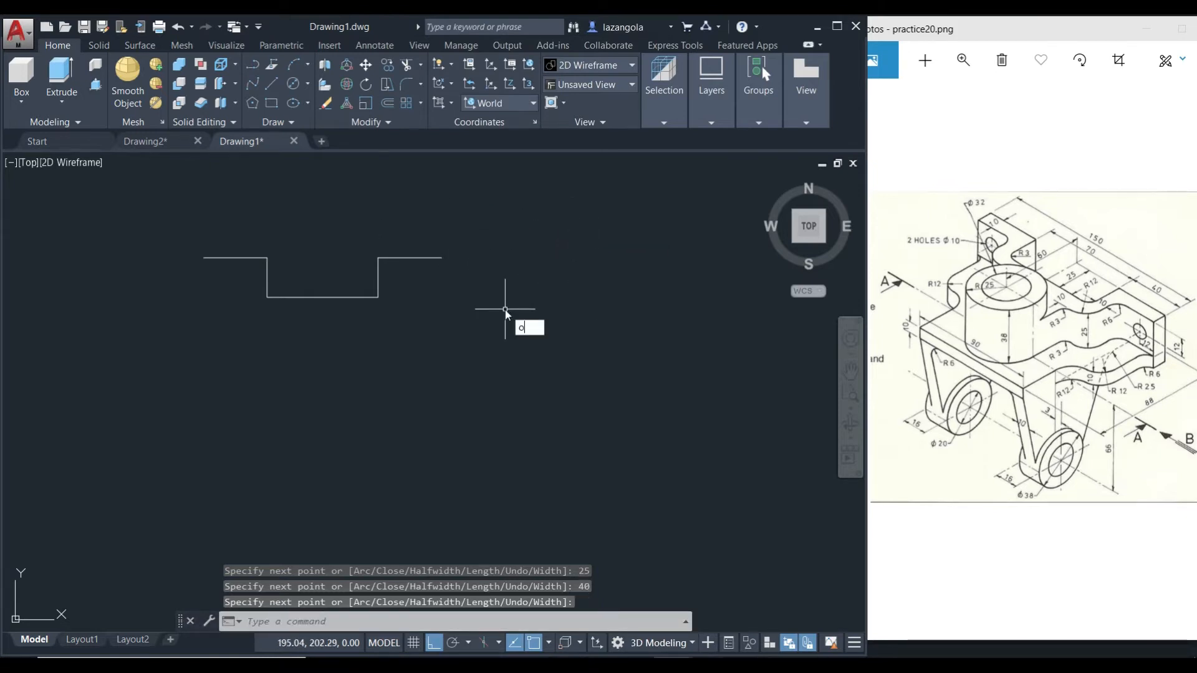
{"action": "key", "text": "Return"}
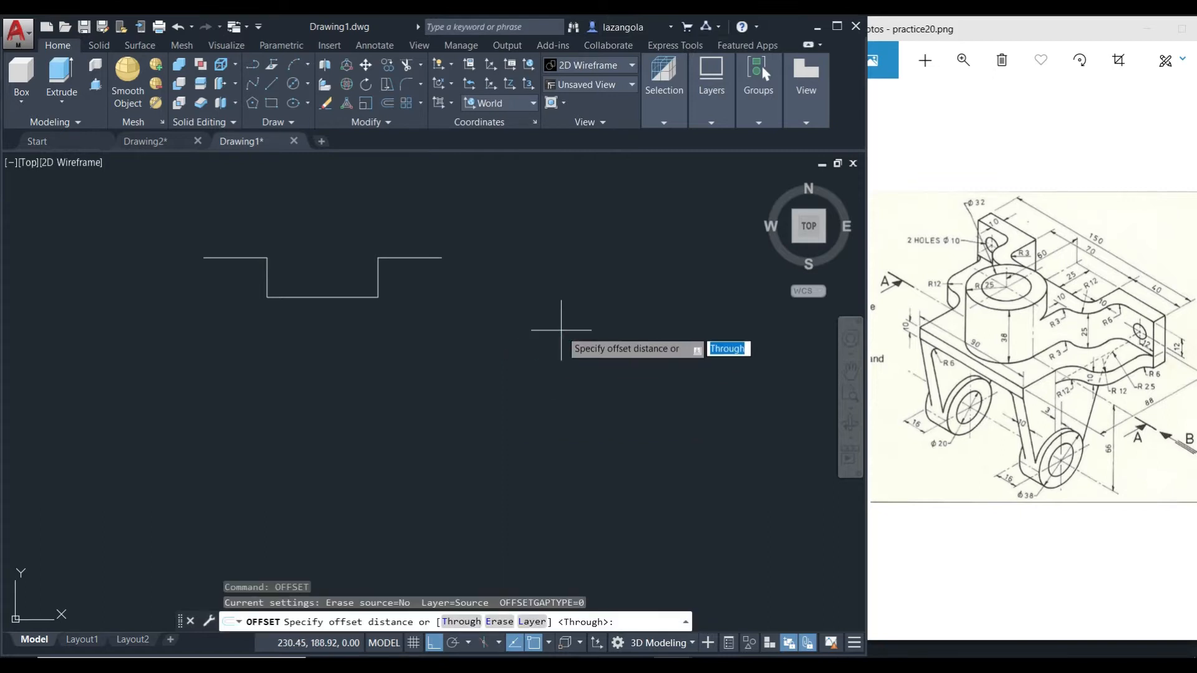
{"action": "type", "text": "10"}
{"action": "key", "text": "Return"}
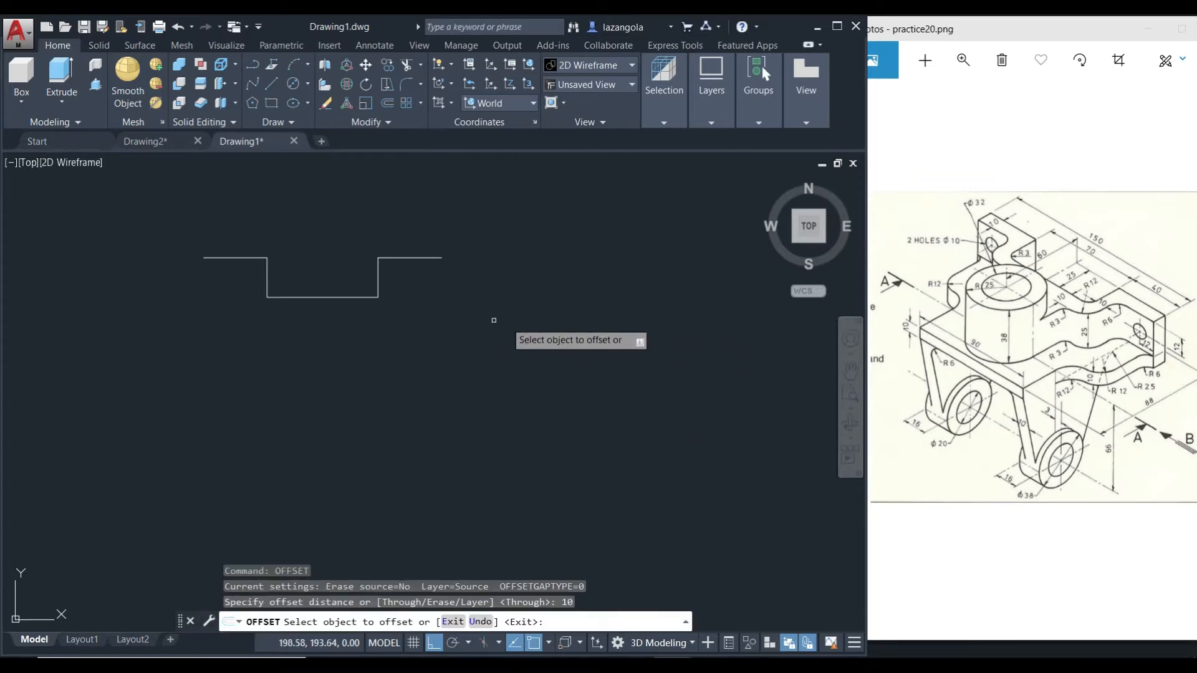
{"action": "left_click", "coordinate": [349, 297]}
{"action": "left_click", "coordinate": [347, 328]}
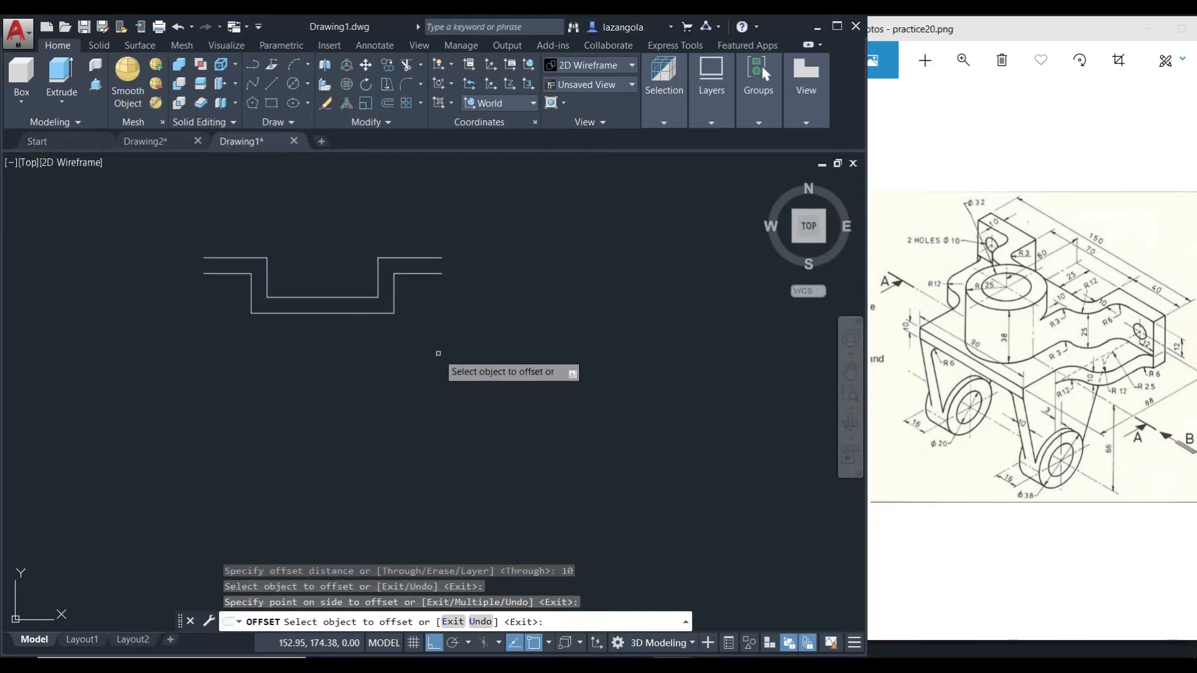
{"action": "key", "text": "Return"}
Close both open ends of the profile with short vertical lines between the original and offset polylines
{"action": "left_click", "coordinate": [271, 82]}
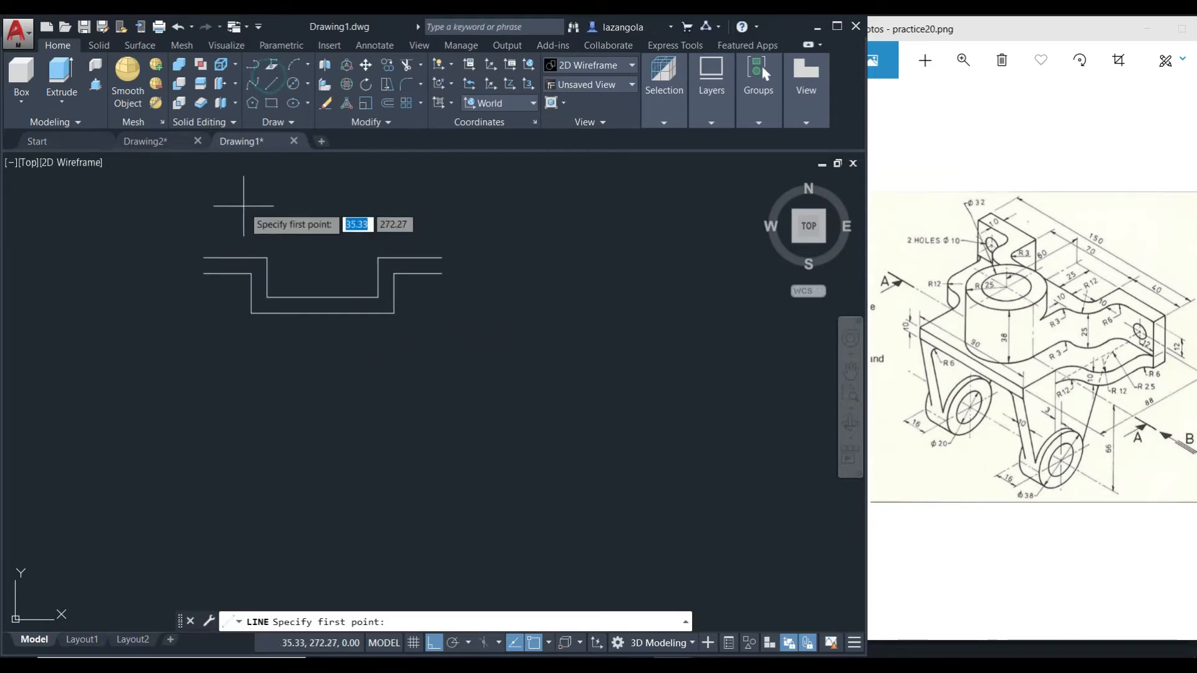
{"action": "left_click", "coordinate": [204, 271]}
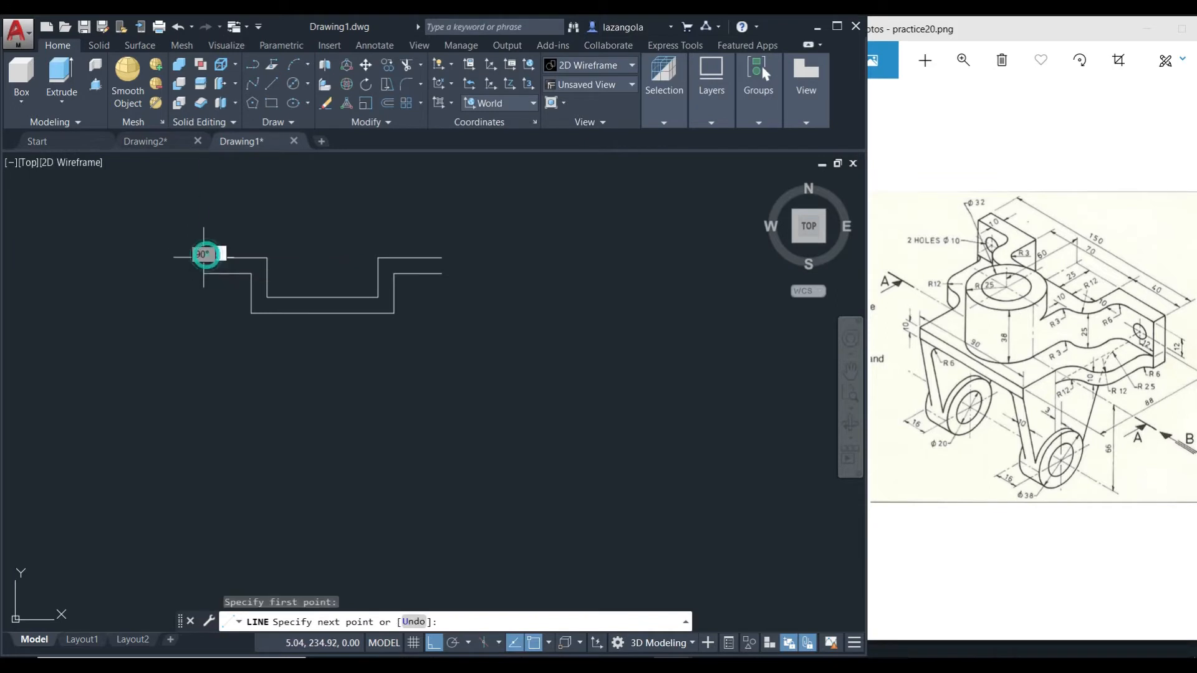
{"action": "key", "text": "Return"}
{"action": "key", "text": "Return"}
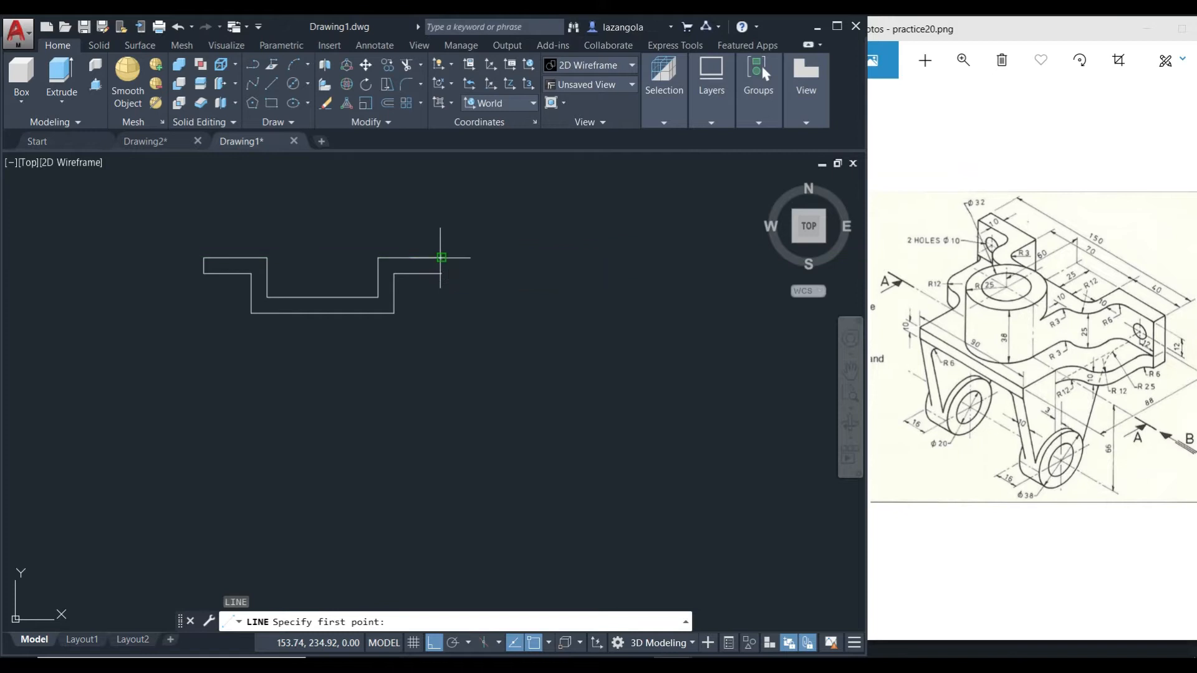
{"action": "left_click", "coordinate": [441, 272]}
{"action": "left_click", "coordinate": [441, 257]}
{"action": "key", "text": "Return"}
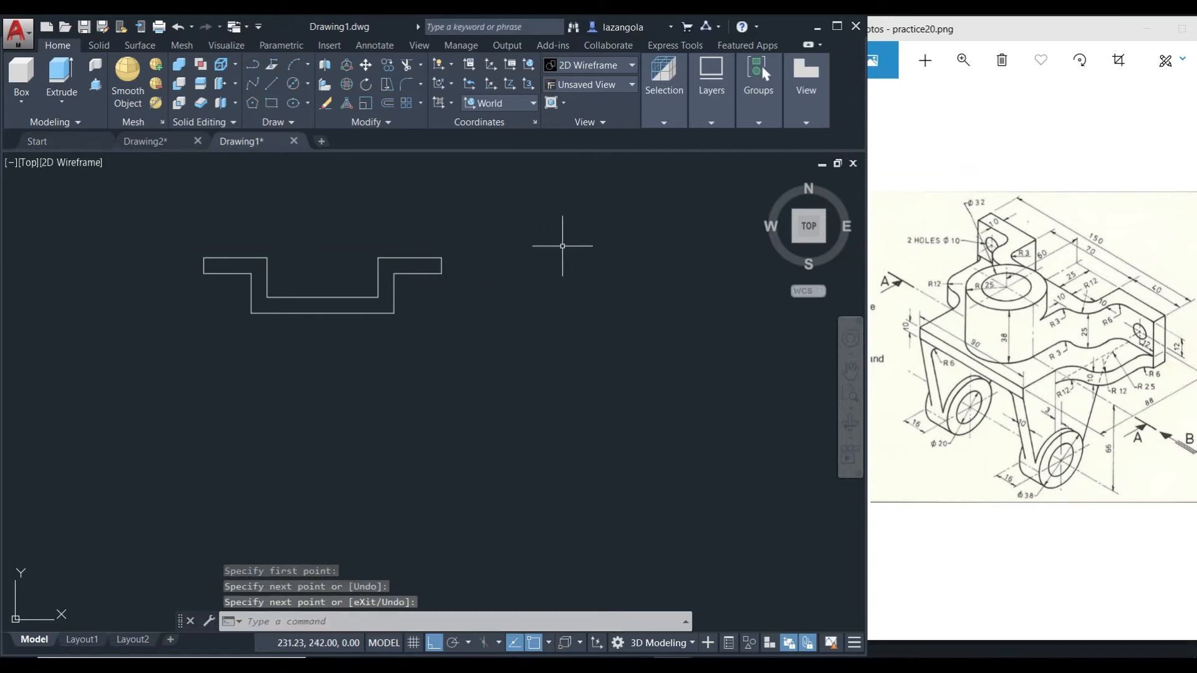
Join the two stepped polylines and their end lines into one closed polyline
{"action": "left_click", "coordinate": [522, 213]}
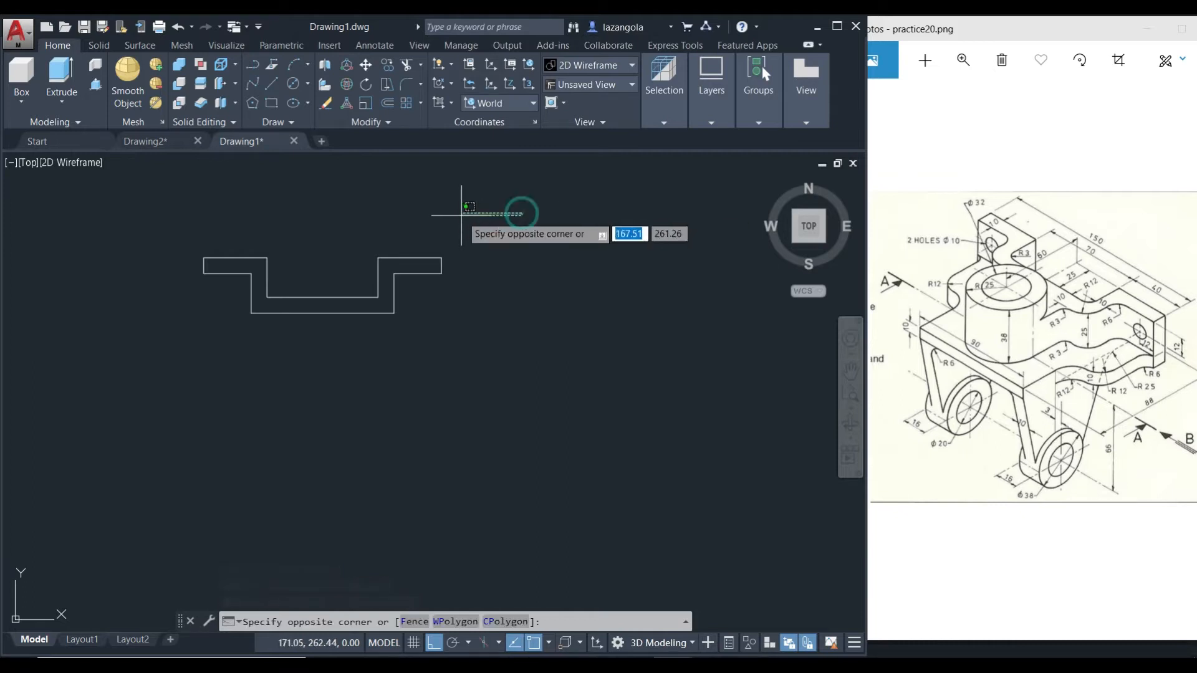
{"action": "left_click", "coordinate": [116, 372]}
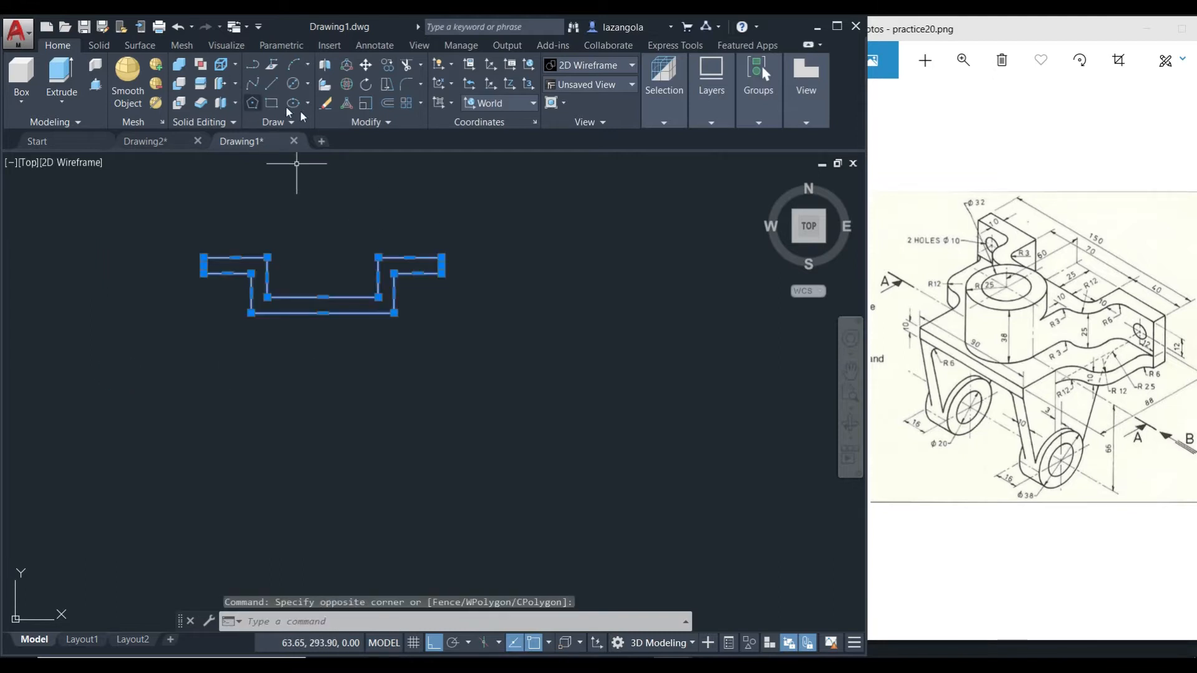
{"action": "left_click", "coordinate": [380, 123]}
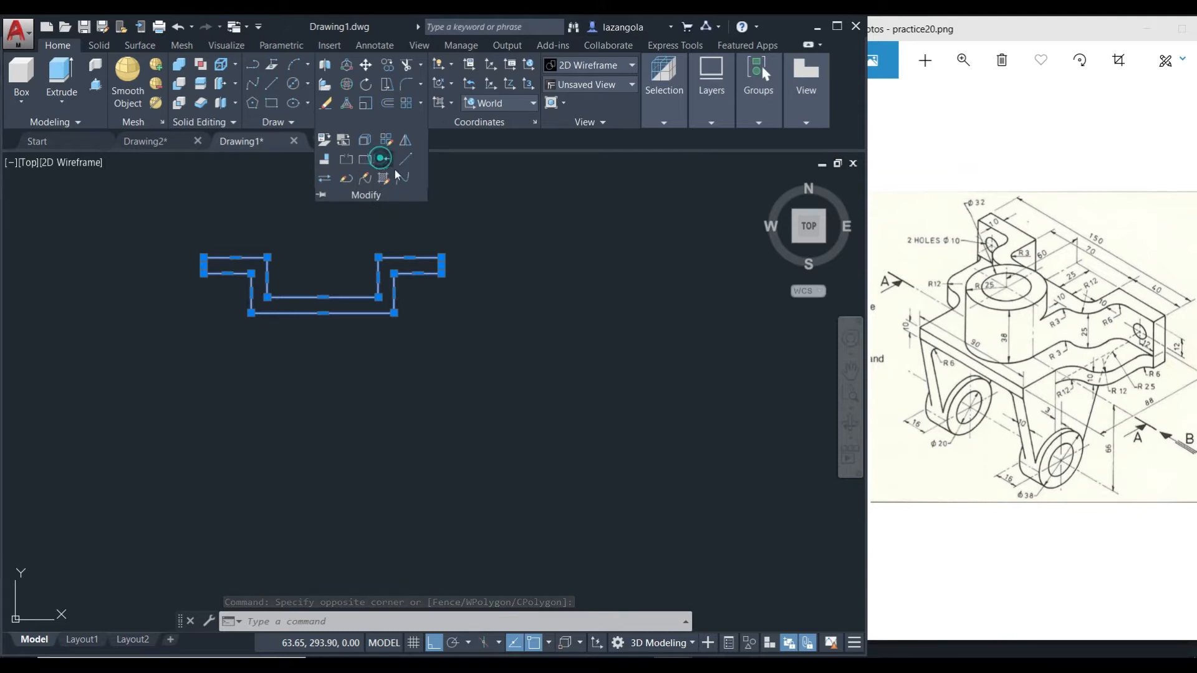
{"action": "left_click", "coordinate": [381, 159]}
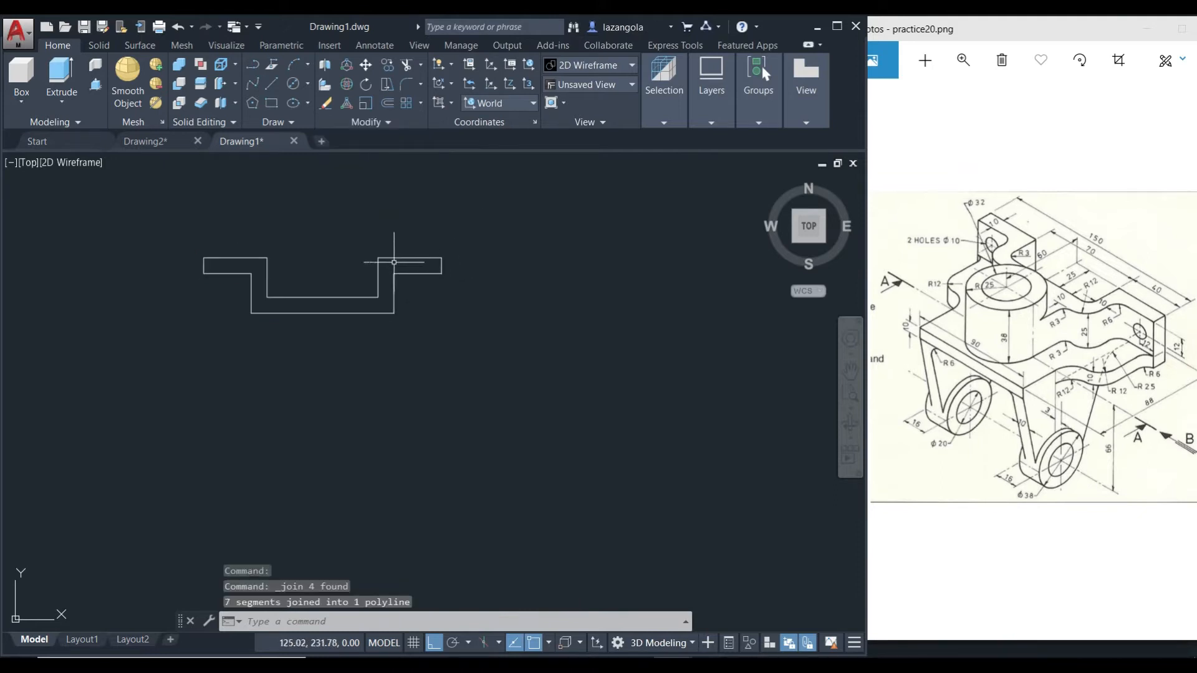
{"action": "left_click", "coordinate": [441, 257]}
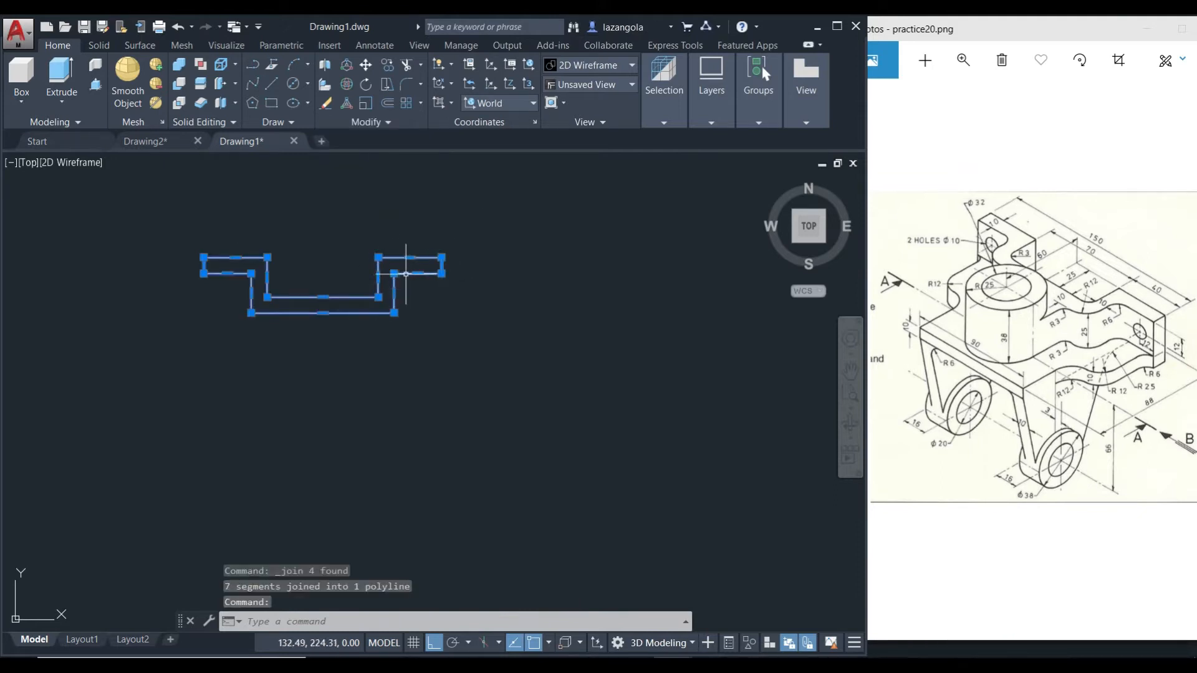
{"action": "key", "text": "Escape"}
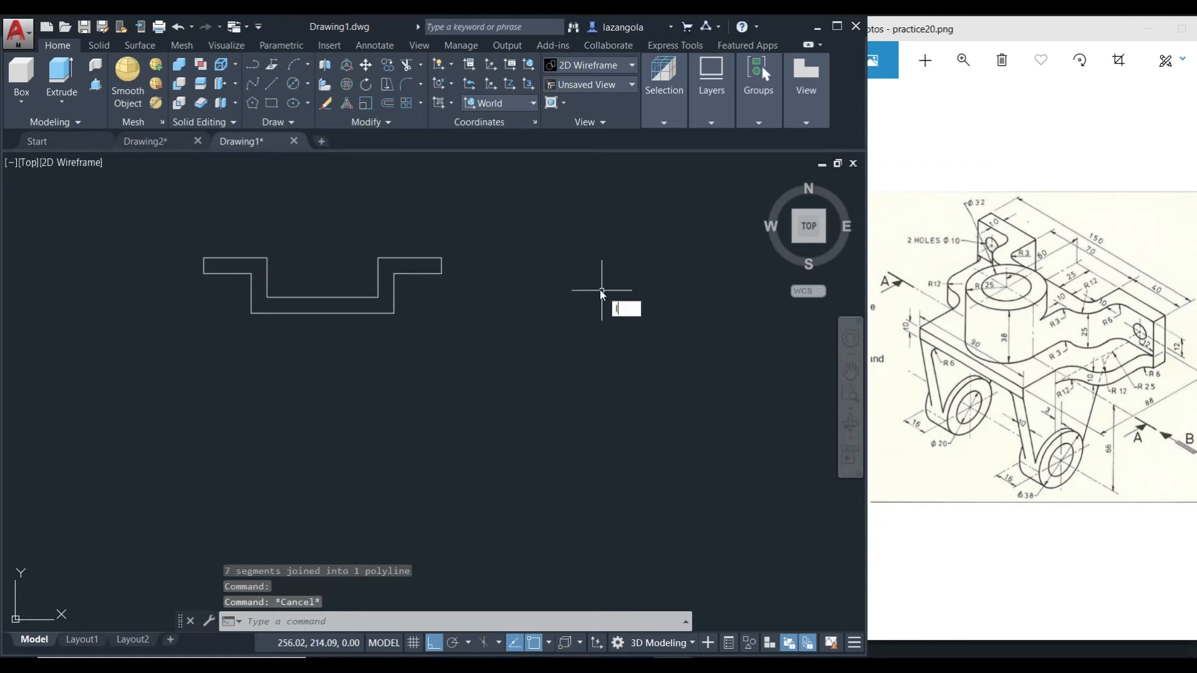
Create a new layer named guideline and set its color to blue
{"action": "type", "text": "LA"}
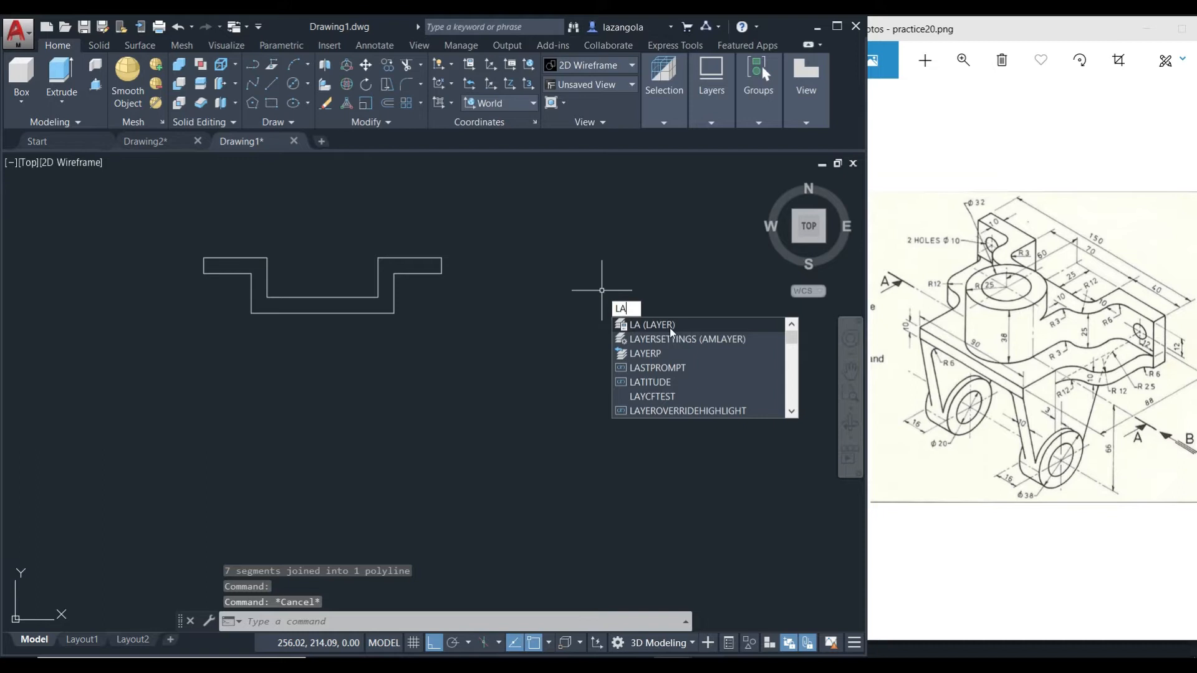
{"action": "left_click", "coordinate": [669, 326]}
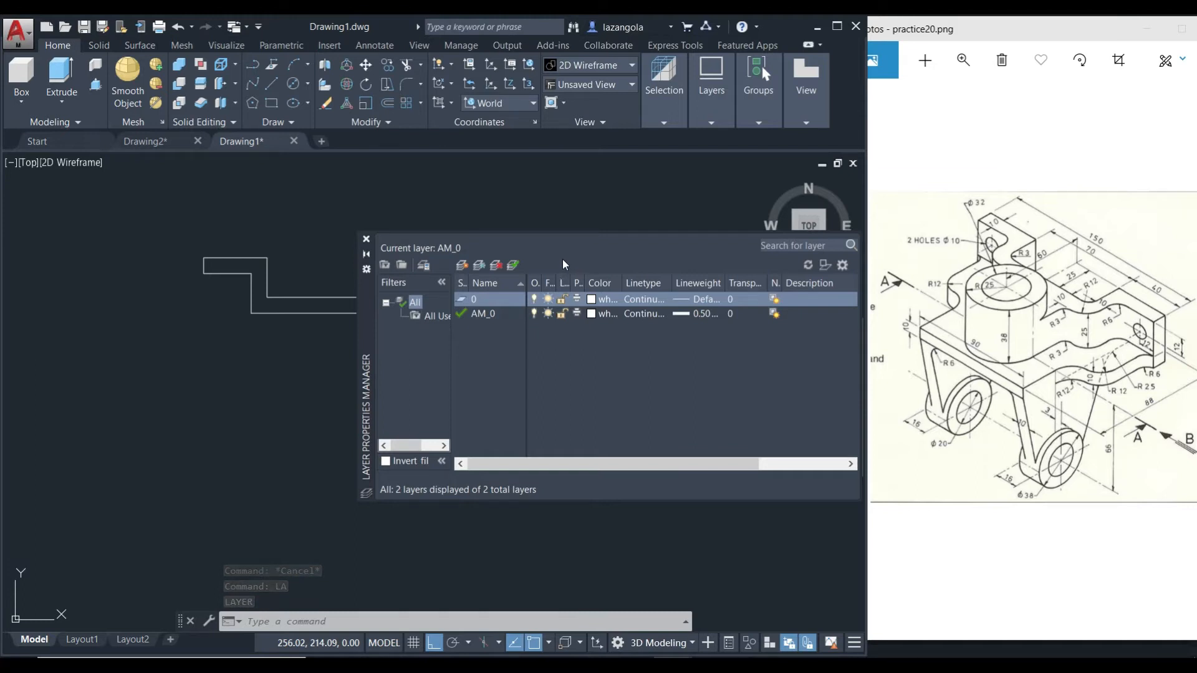
{"action": "left_click", "coordinate": [462, 266]}
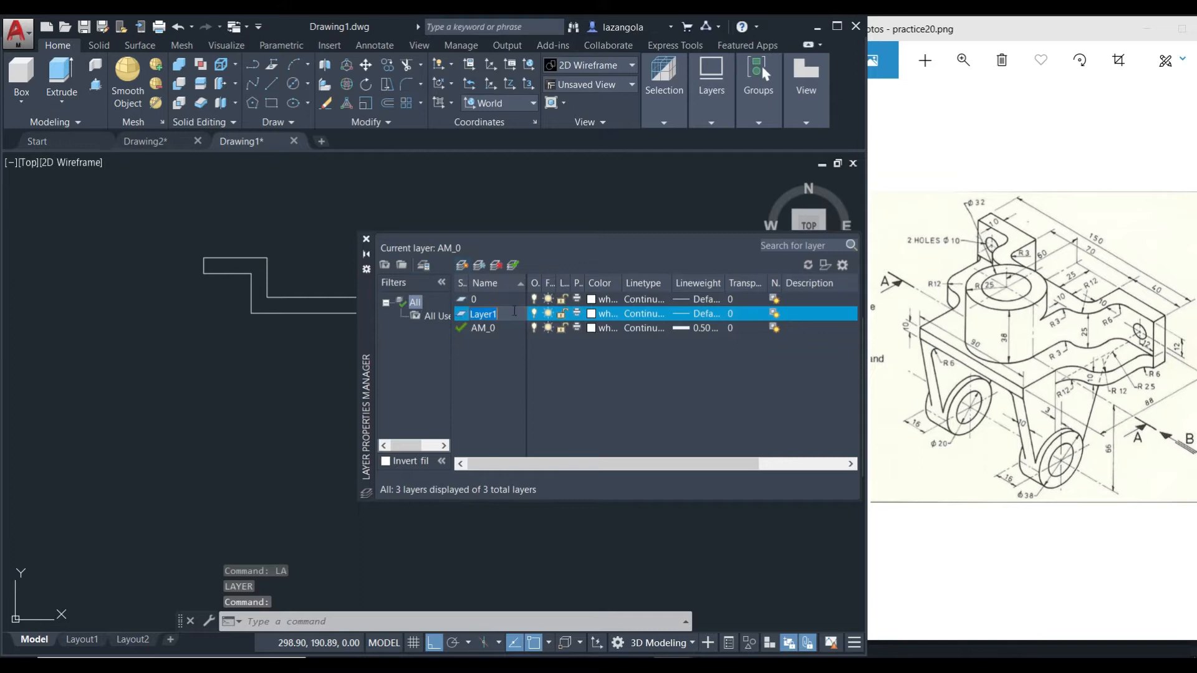
{"action": "type", "text": "guideline"}
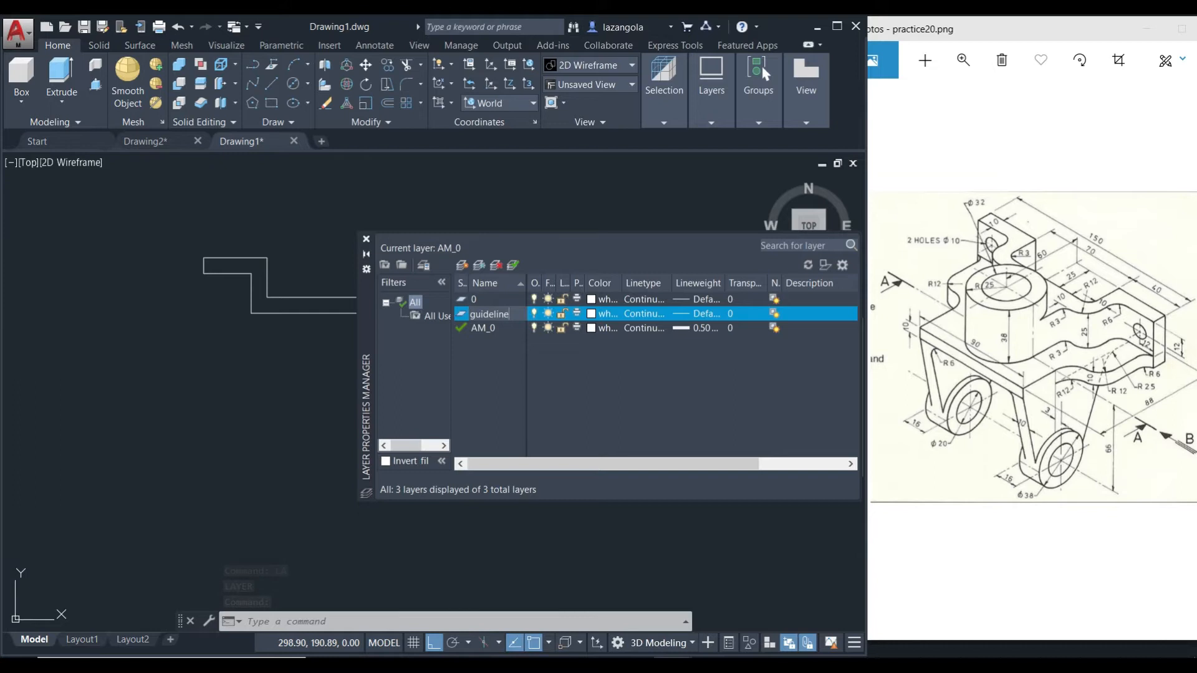
{"action": "key", "text": "Return"}
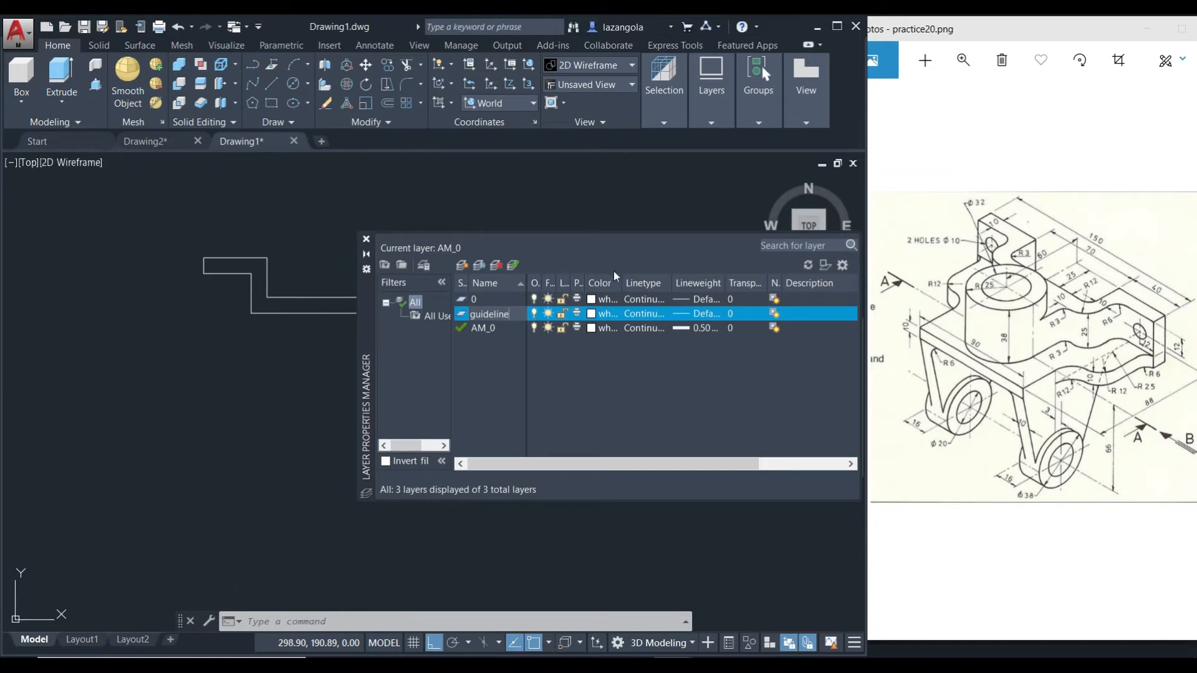
{"action": "left_click", "coordinate": [597, 313]}
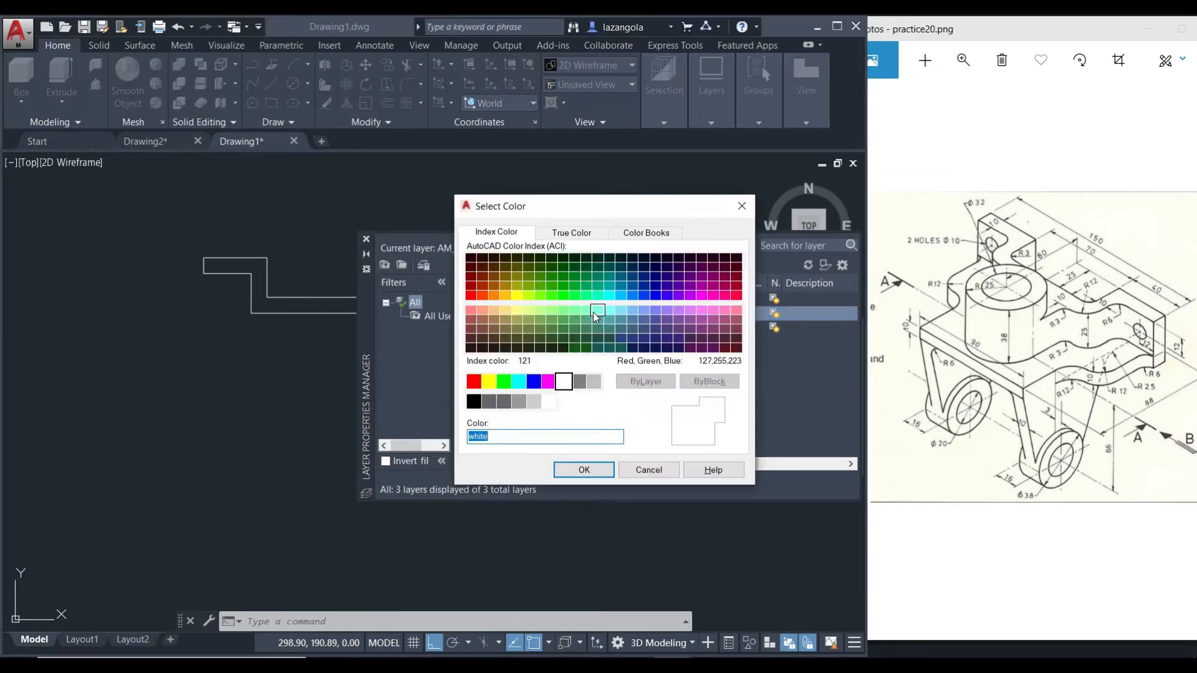
{"action": "left_click", "coordinate": [534, 382]}
{"action": "left_click", "coordinate": [563, 474]}
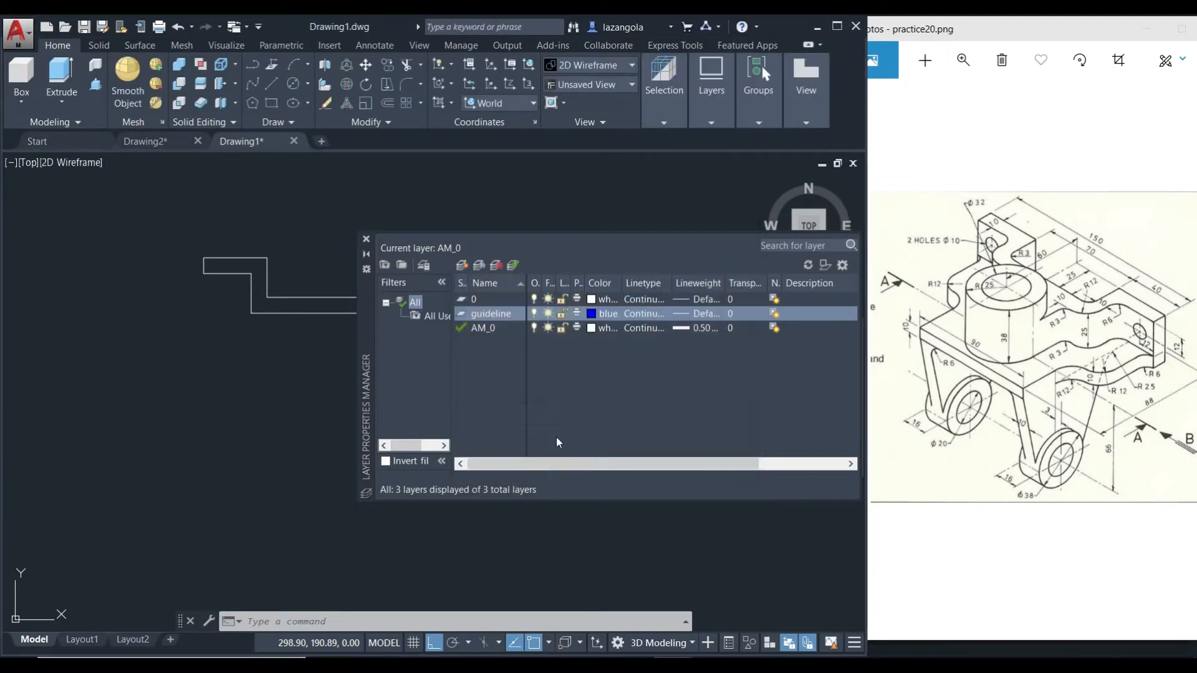
{"action": "left_click", "coordinate": [366, 240]}
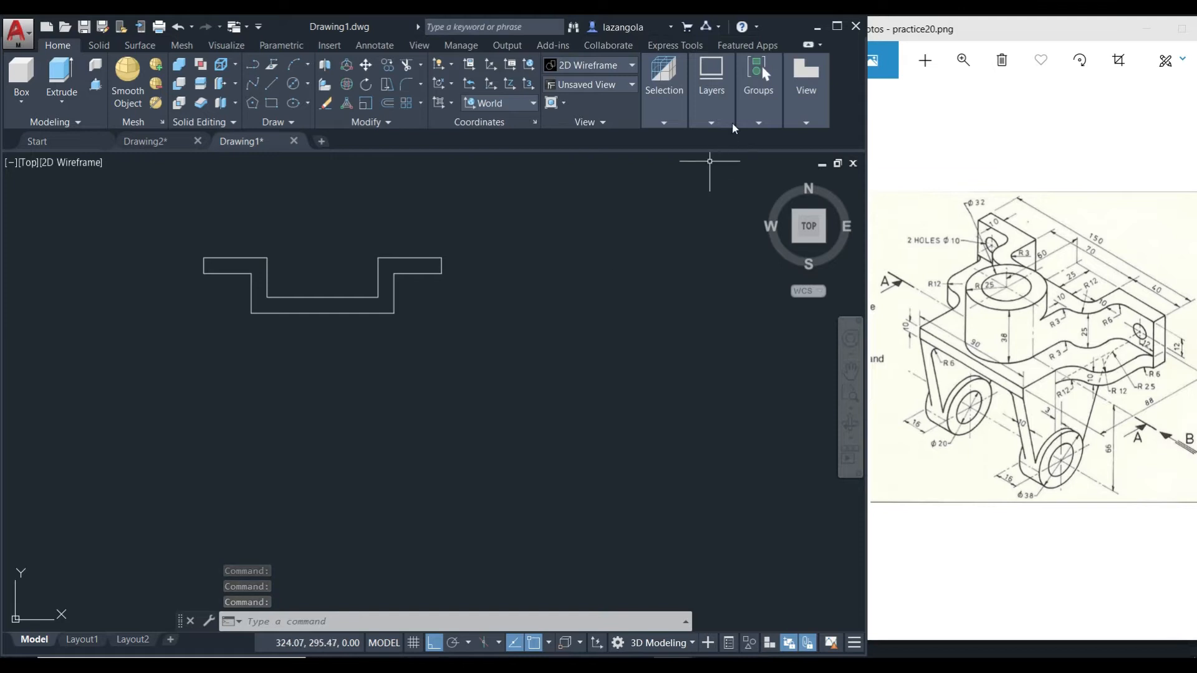
Make the guideline layer current and draw a horizontal line across the profile's upper opening between its two inner corners
{"action": "left_click", "coordinate": [712, 122]}
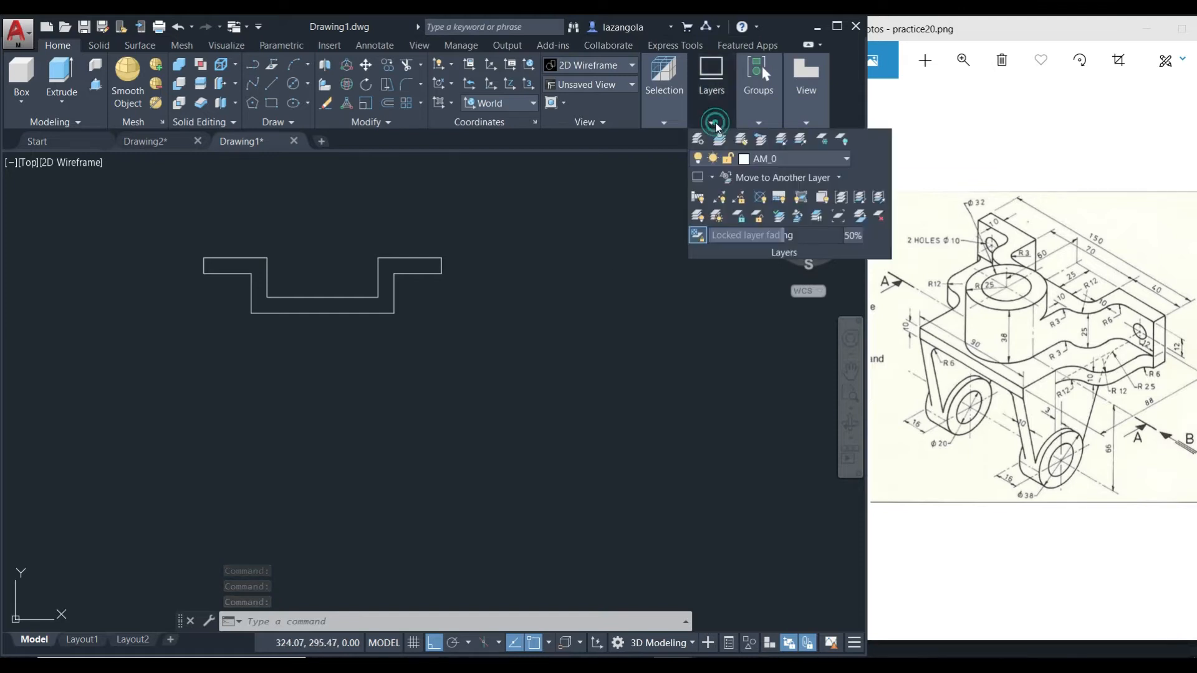
{"action": "left_click", "coordinate": [785, 160]}
{"action": "left_click", "coordinate": [756, 215]}
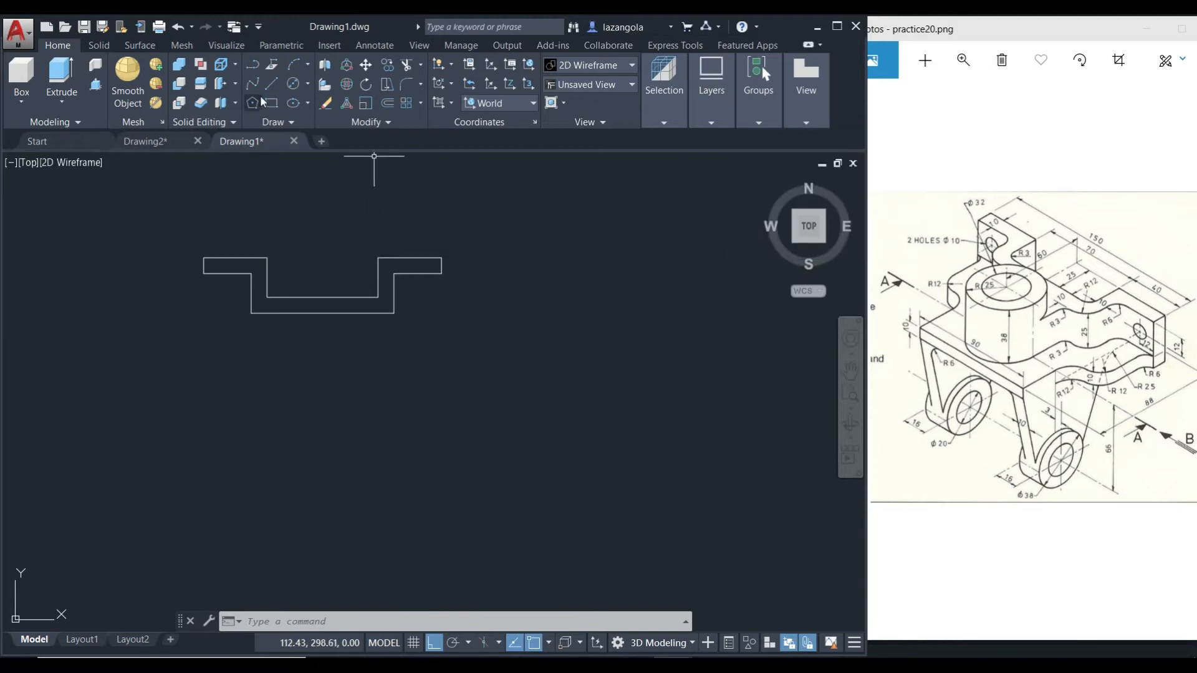
{"action": "left_click", "coordinate": [270, 83]}
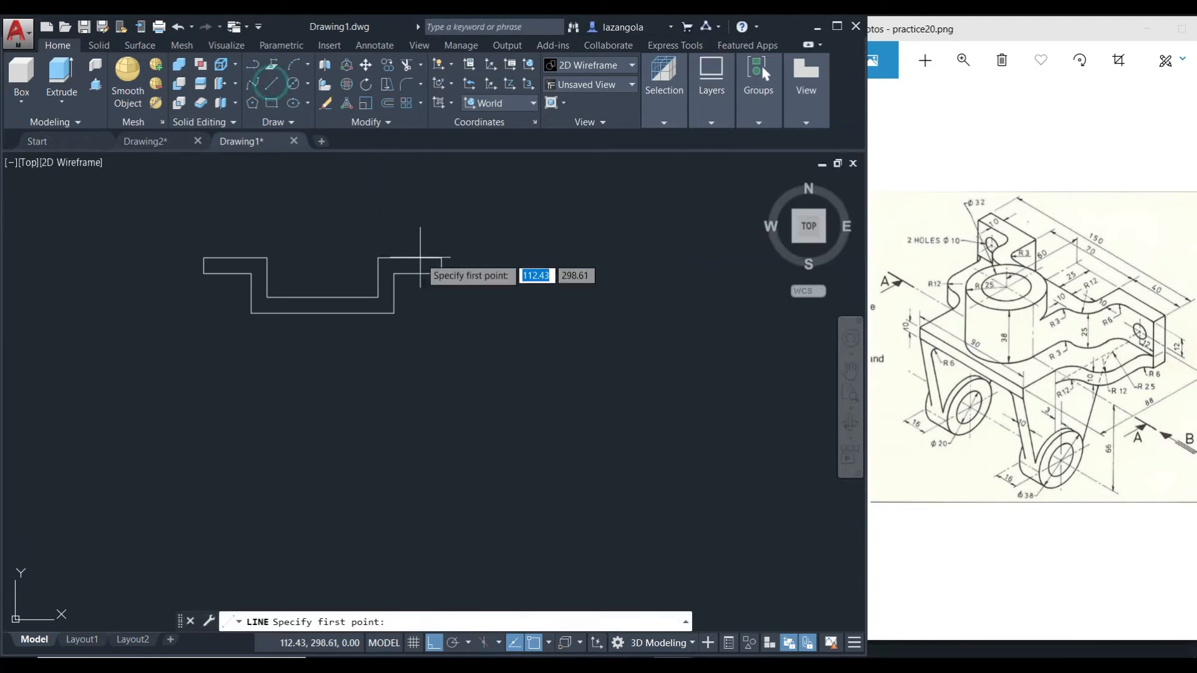
{"action": "left_click", "coordinate": [267, 256]}
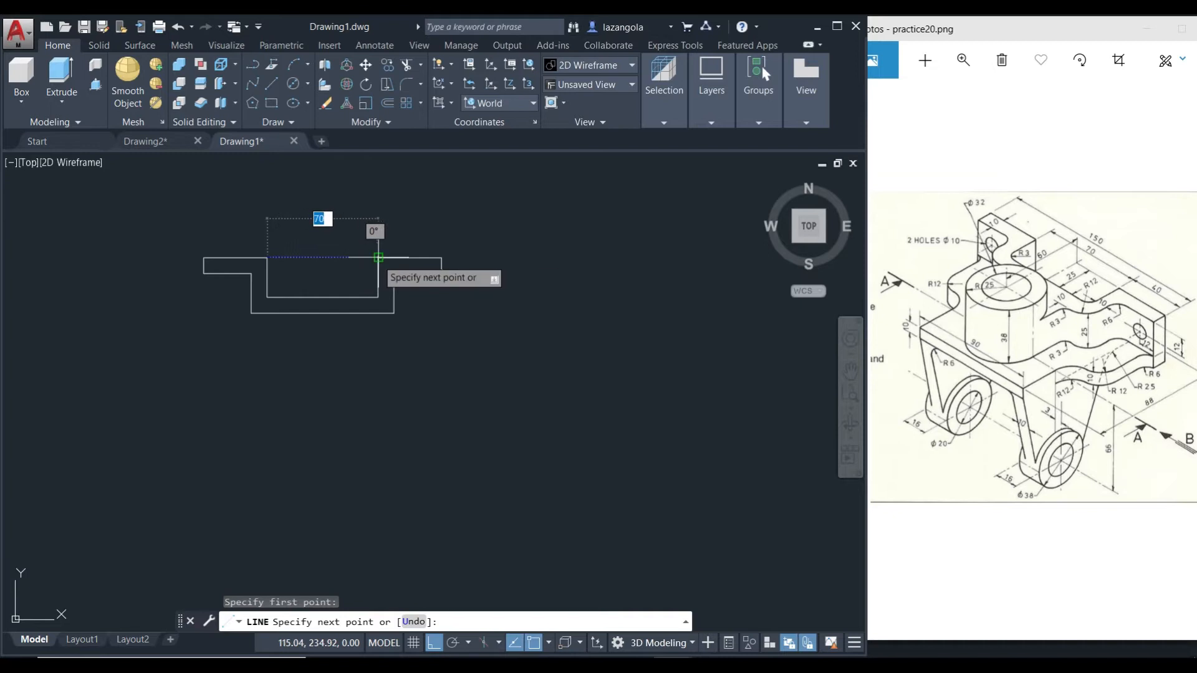
{"action": "left_click", "coordinate": [379, 257]}
{"action": "key", "text": "Return"}
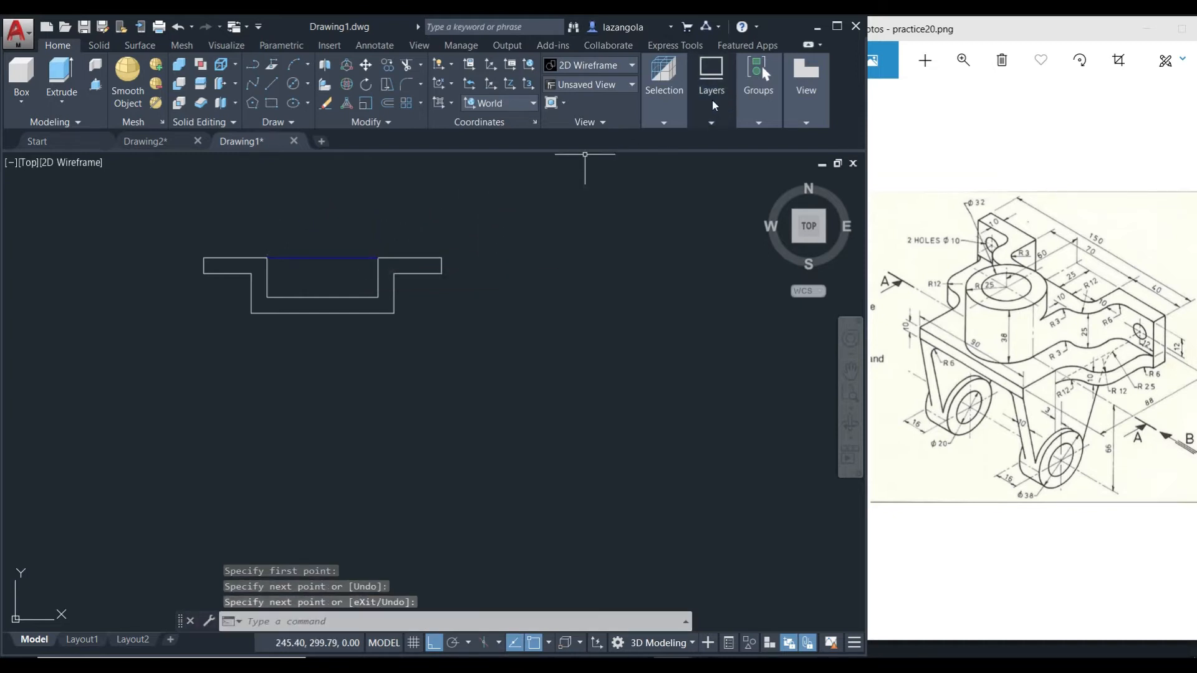
Make layer AM_0 current and draw a 60-long vertical line downward from the midpoint of the blue guideline
{"action": "left_click", "coordinate": [713, 122]}
{"action": "left_click", "coordinate": [767, 159]}
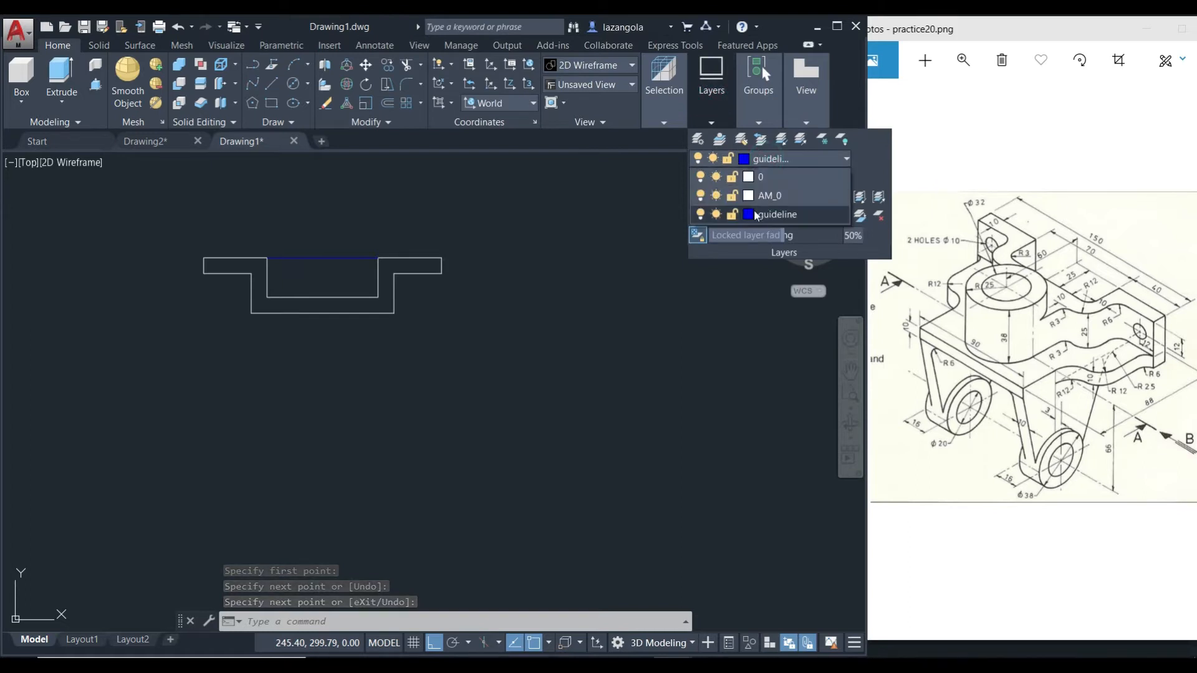
{"action": "left_click", "coordinate": [751, 197]}
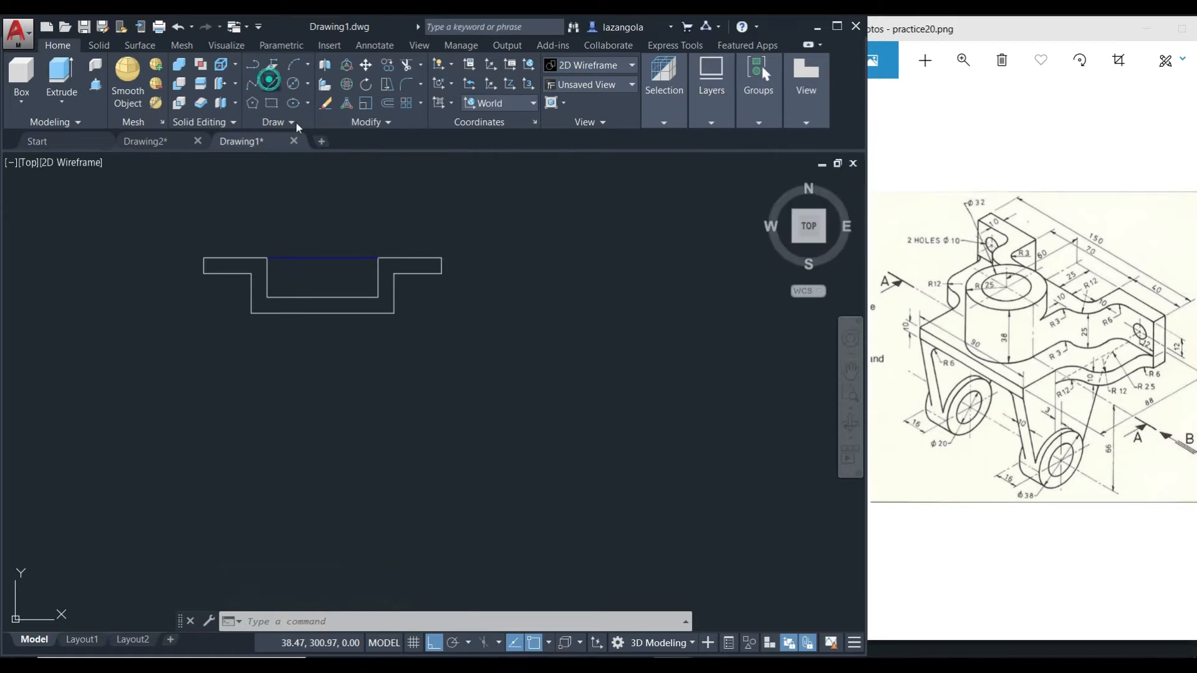
{"action": "left_click", "coordinate": [271, 84]}
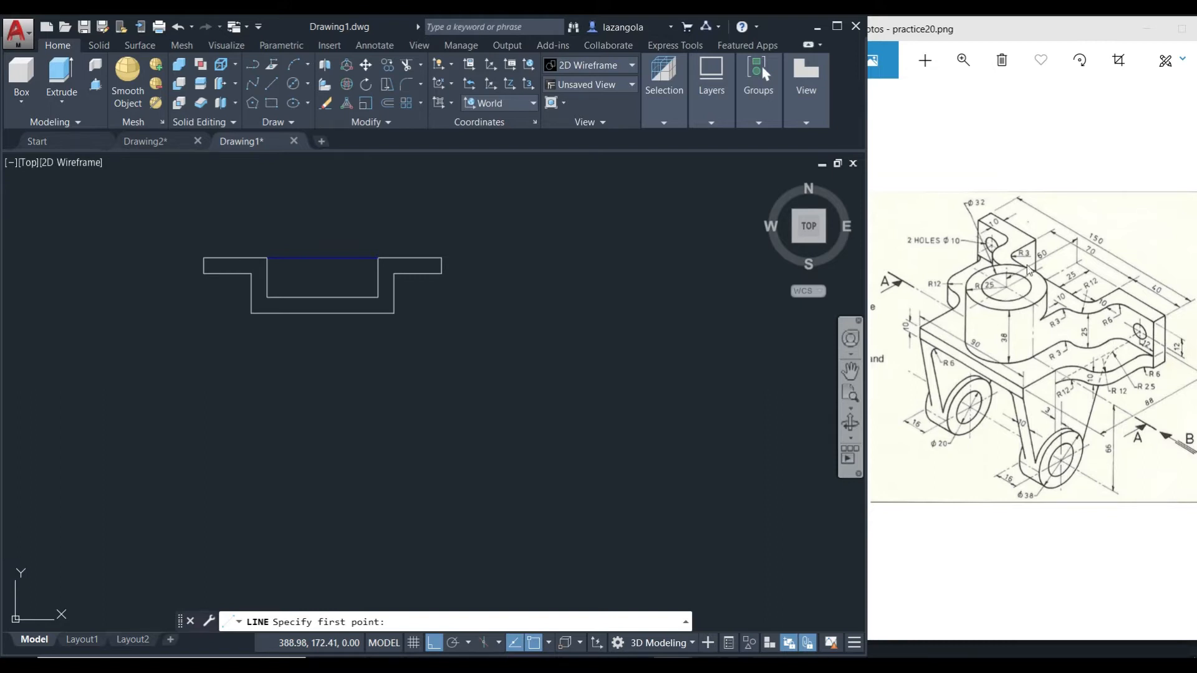
{"action": "left_click", "coordinate": [323, 258]}
{"action": "type", "text": "6"}
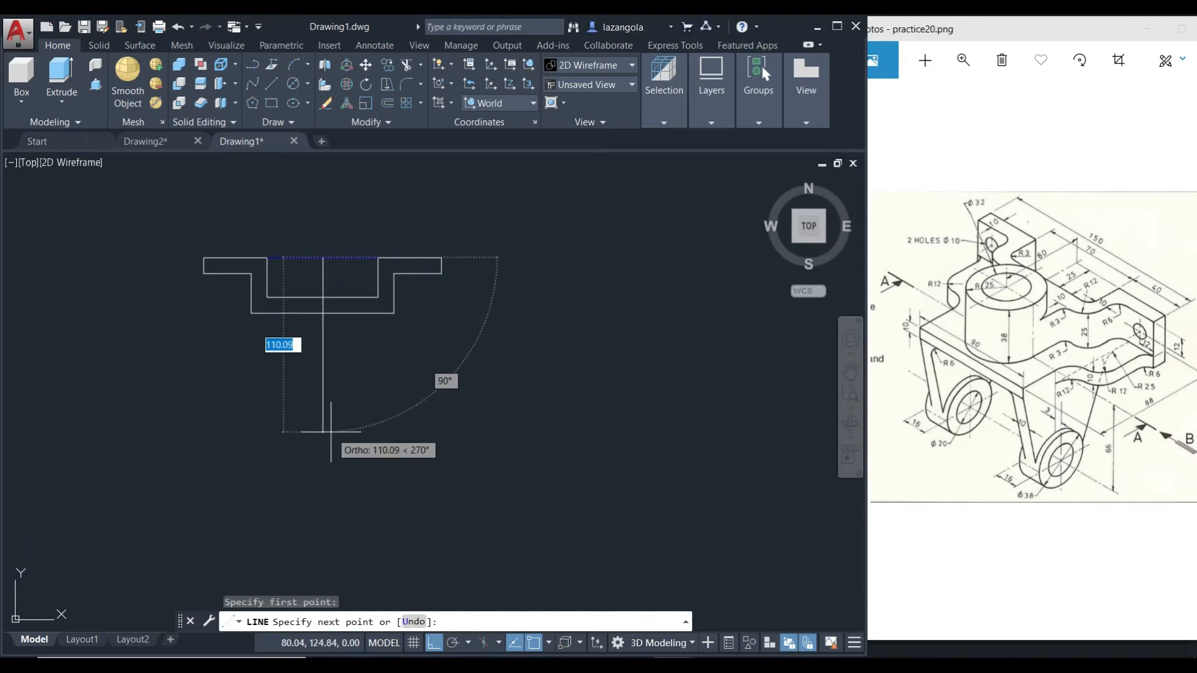
{"action": "type", "text": "0"}
{"action": "key", "text": "Return"}
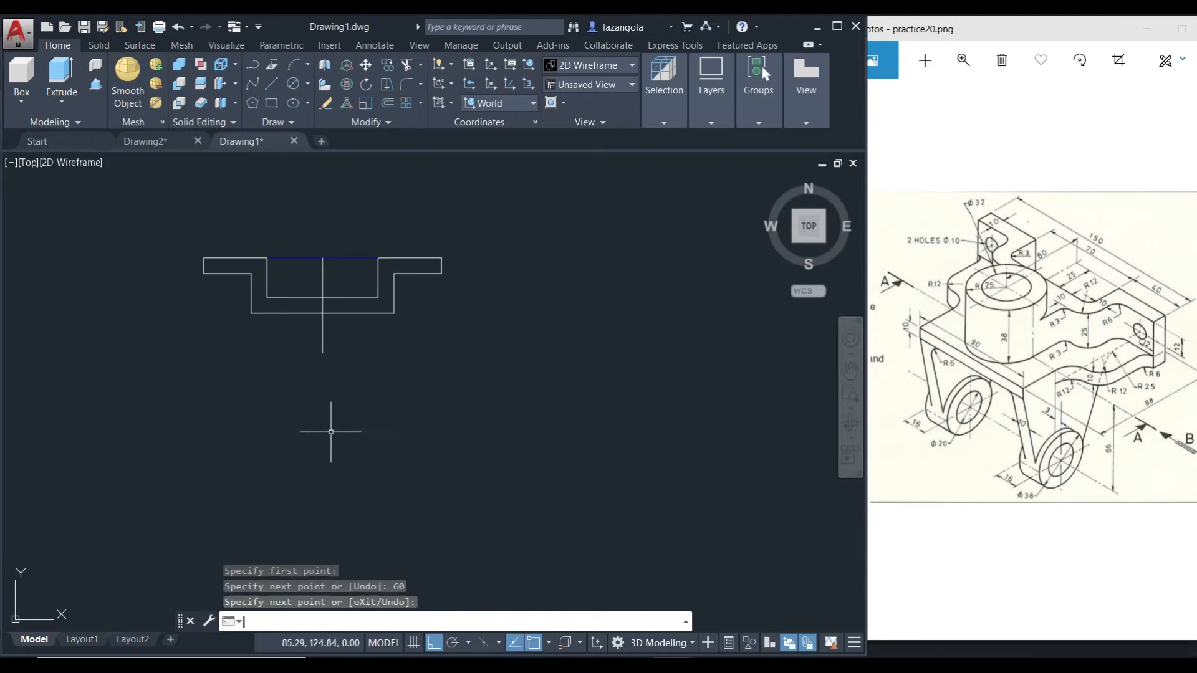
{"action": "key", "text": "Return"}
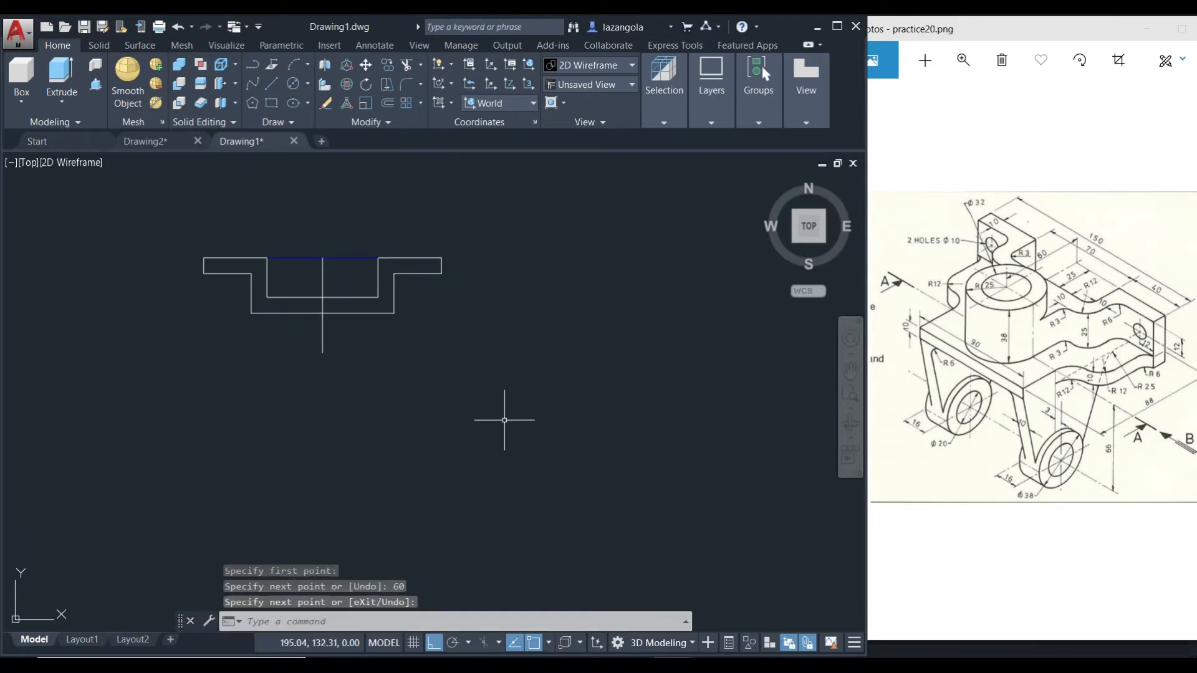
Draw a circle of diameter 32 centered on the lower end of the vertical line
{"action": "left_click", "coordinate": [294, 84]}
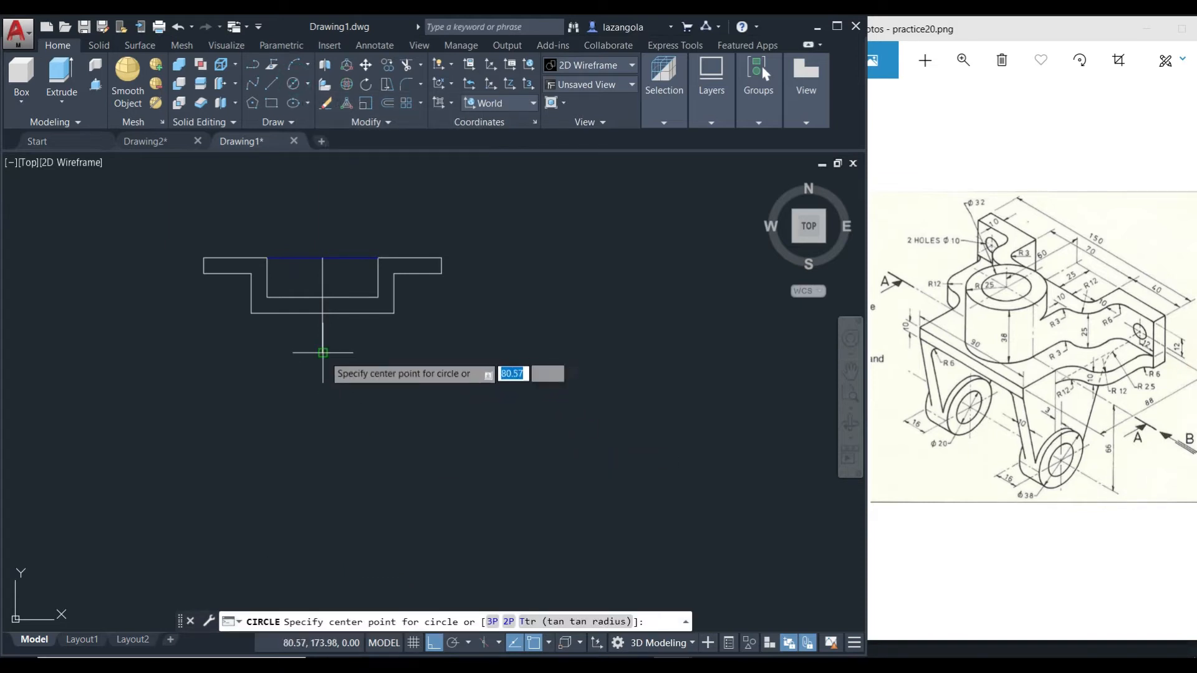
{"action": "left_click", "coordinate": [323, 352]}
{"action": "type", "text": "d"}
{"action": "key", "text": "Return"}
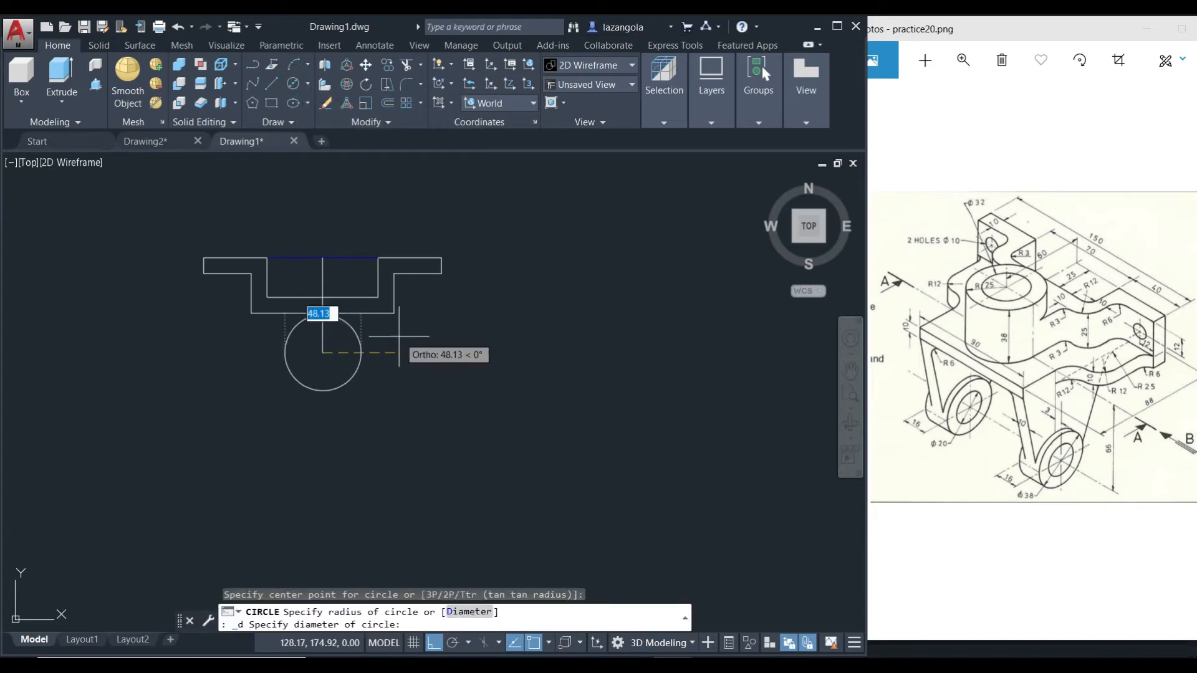
{"action": "type", "text": "32"}
{"action": "key", "text": "Return"}
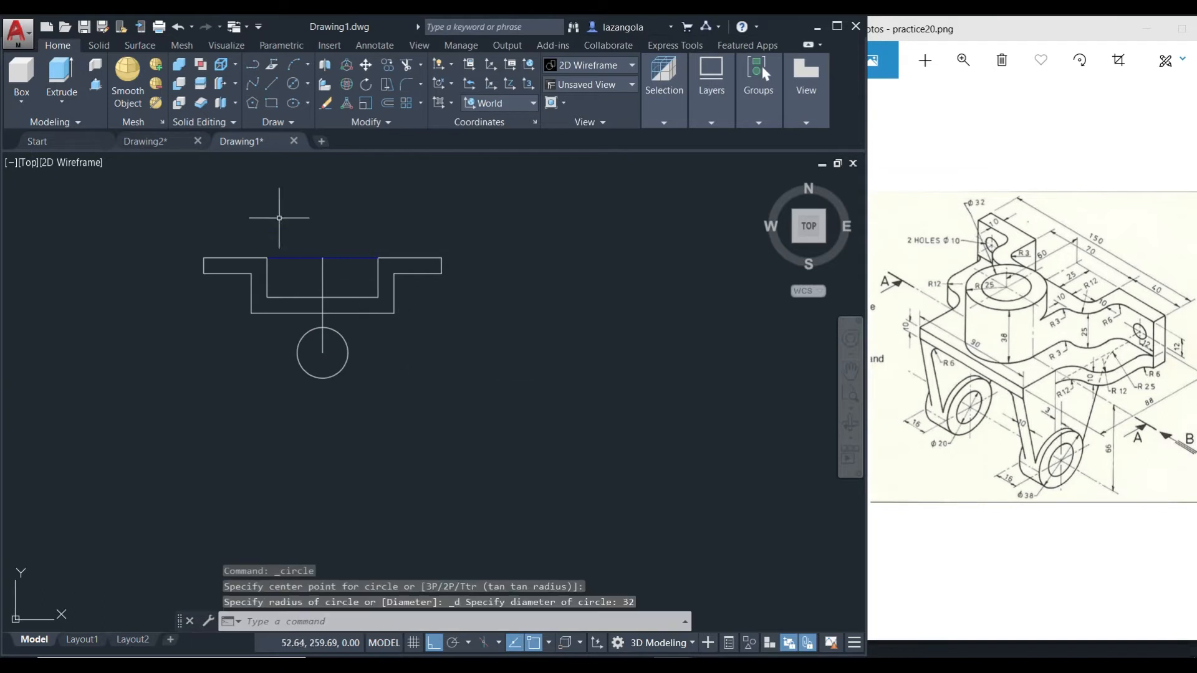
Draw a concentric circle of radius 25 around the 32 diameter circle and erase the vertical locating line
{"action": "left_click", "coordinate": [309, 85]}
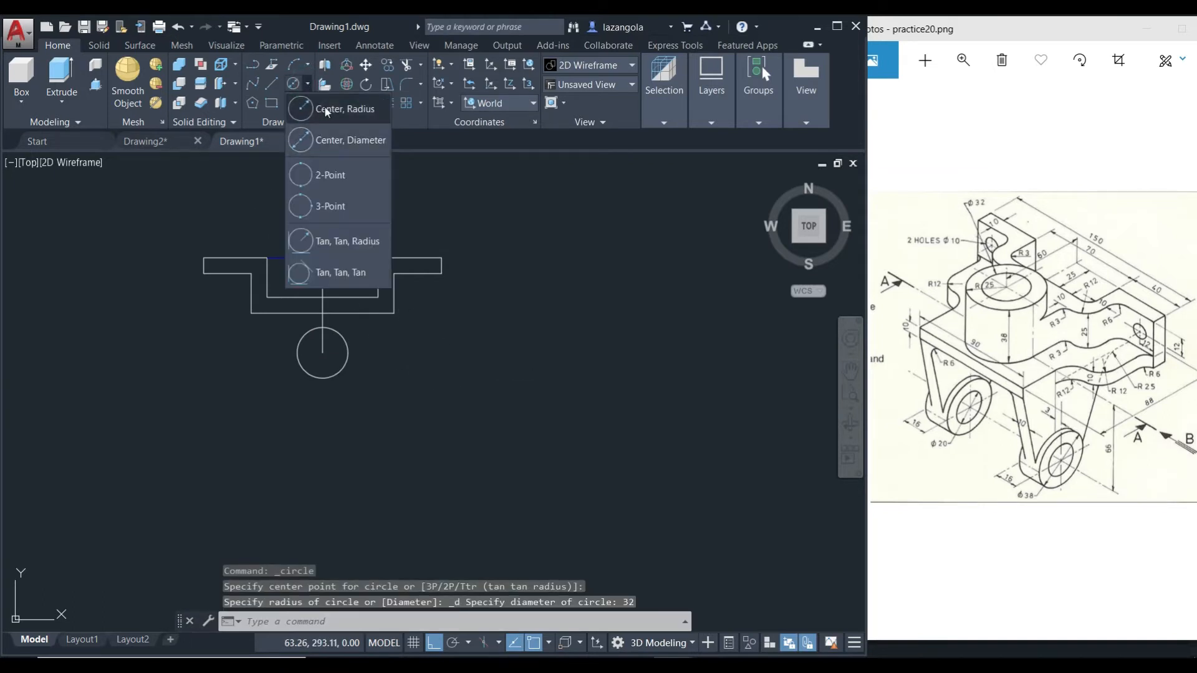
{"action": "left_click", "coordinate": [337, 128]}
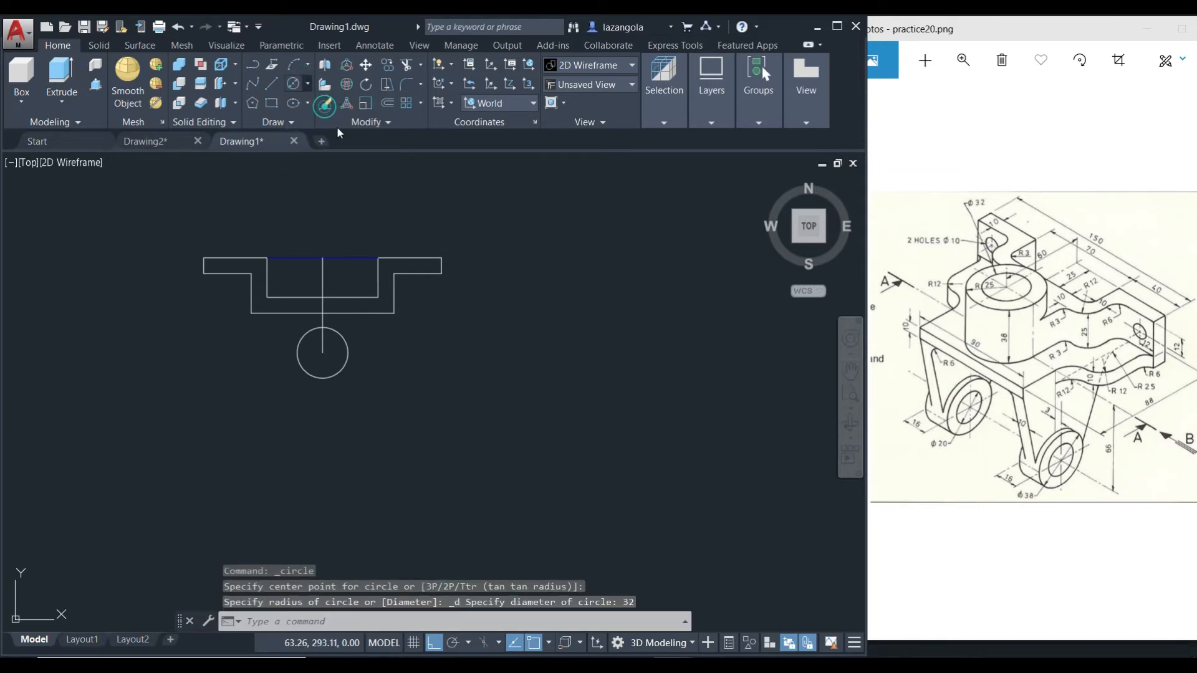
{"action": "left_click", "coordinate": [323, 353]}
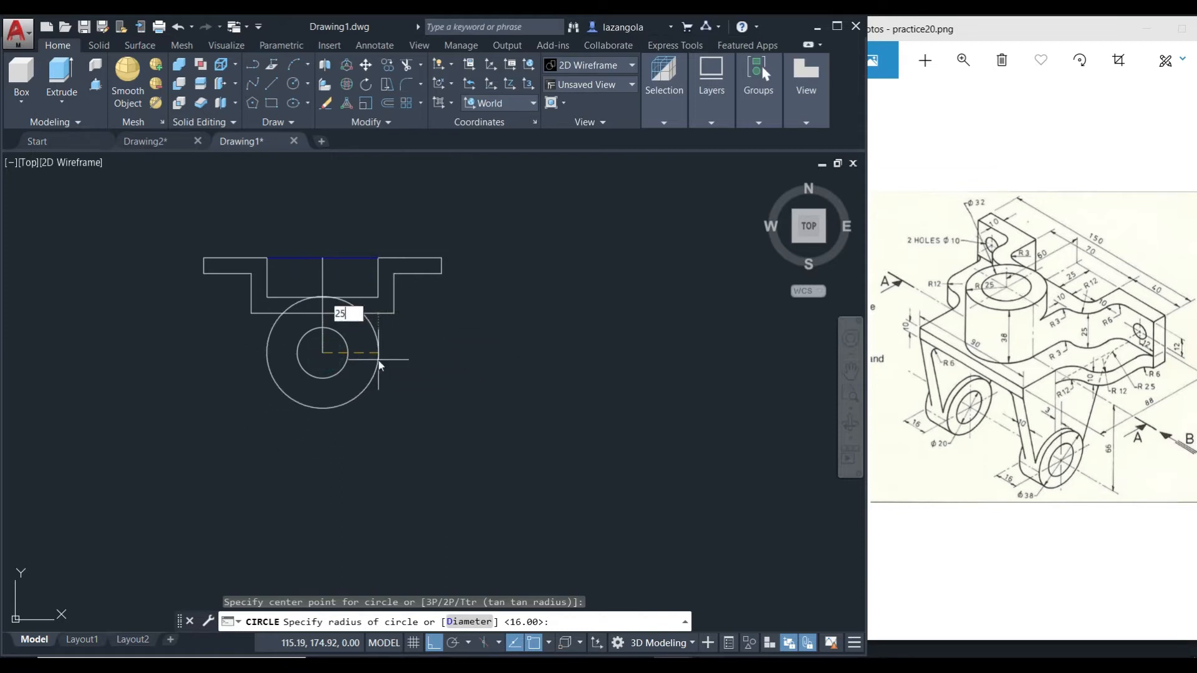
{"action": "key", "text": "Return"}
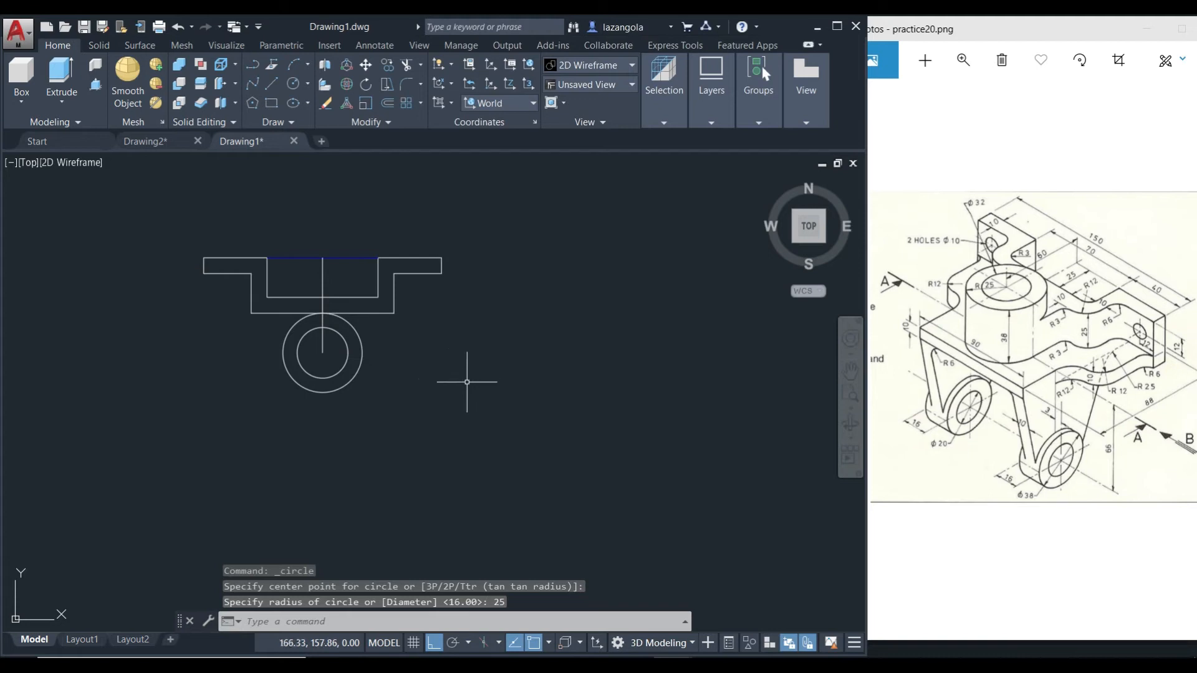
{"action": "left_click", "coordinate": [323, 276]}
{"action": "key", "text": "Delete"}
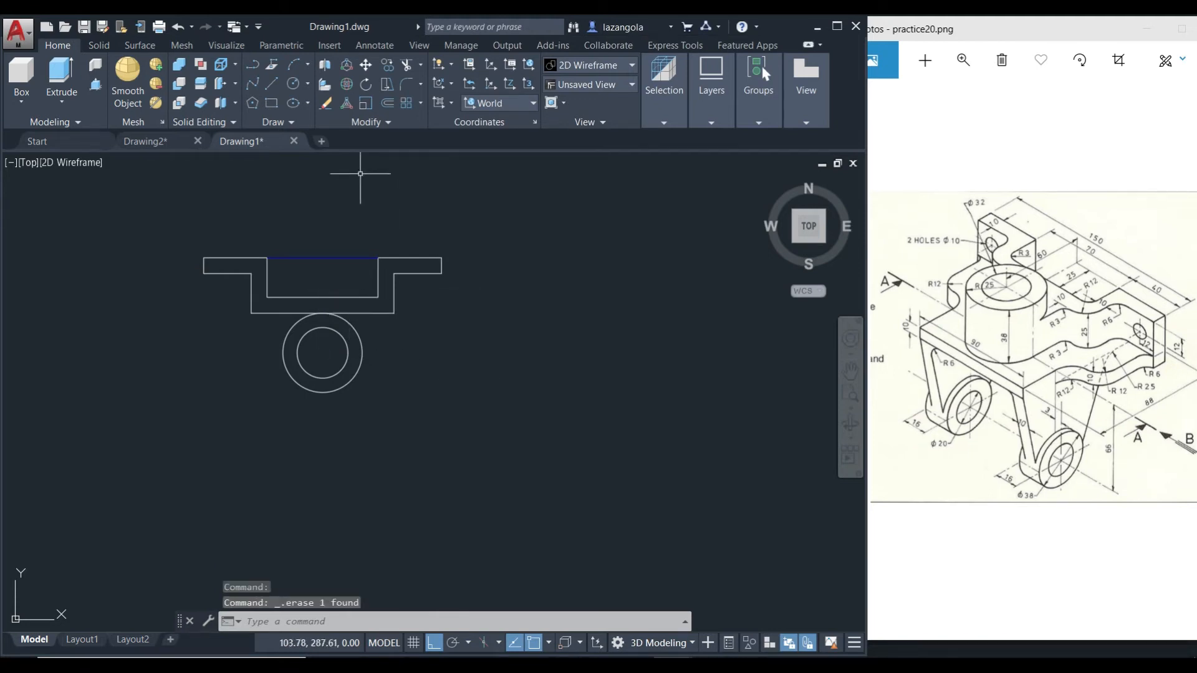
Draw an 88-long vertical line downward from the midpoint of the blue guideline across the profile's opening
{"action": "left_click", "coordinate": [275, 79]}
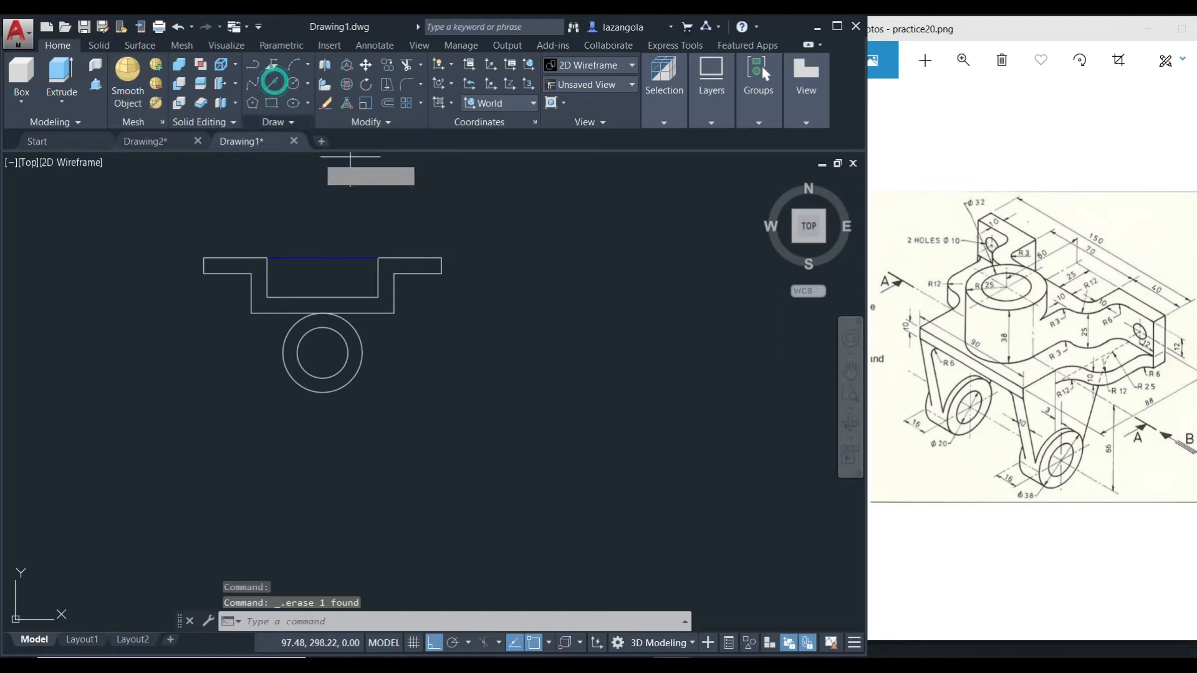
{"action": "left_click", "coordinate": [324, 258]}
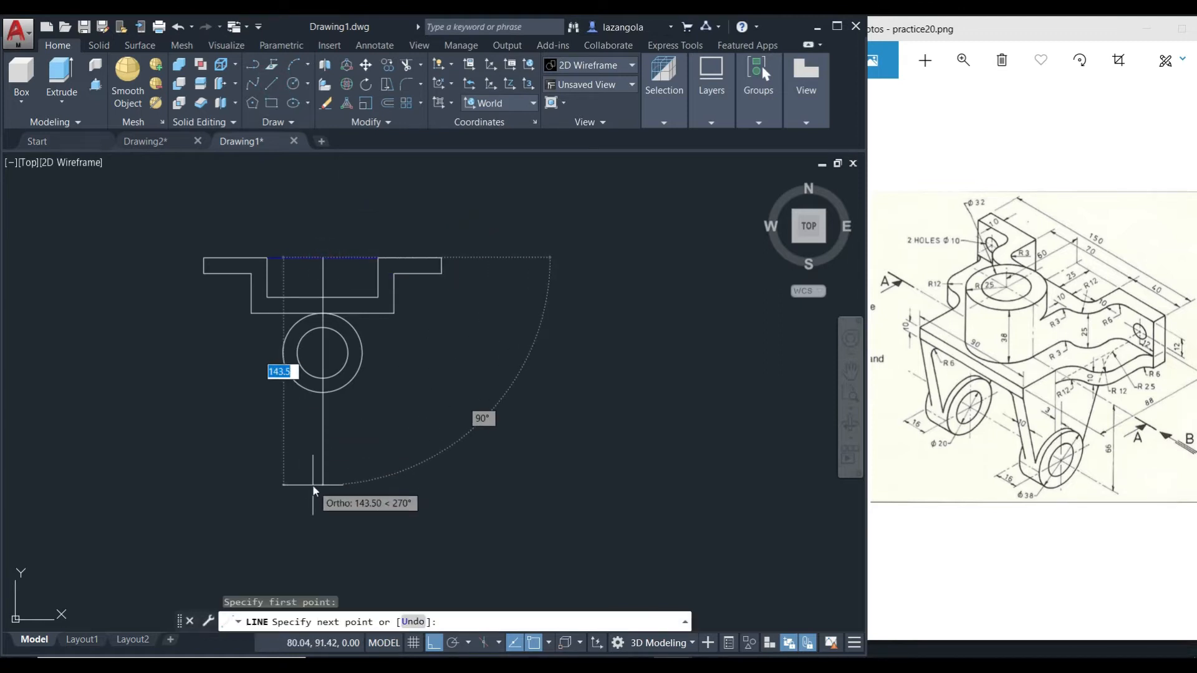
{"action": "type", "text": "88"}
{"action": "key", "text": "Return"}
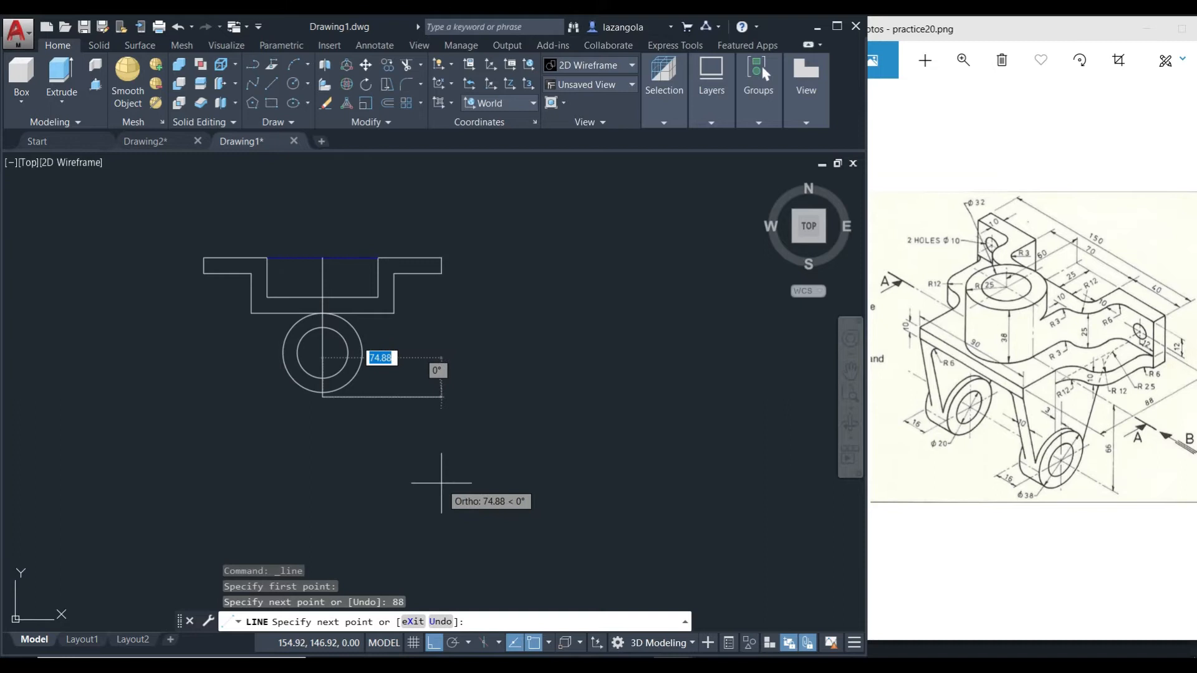
{"action": "key", "text": "Return"}
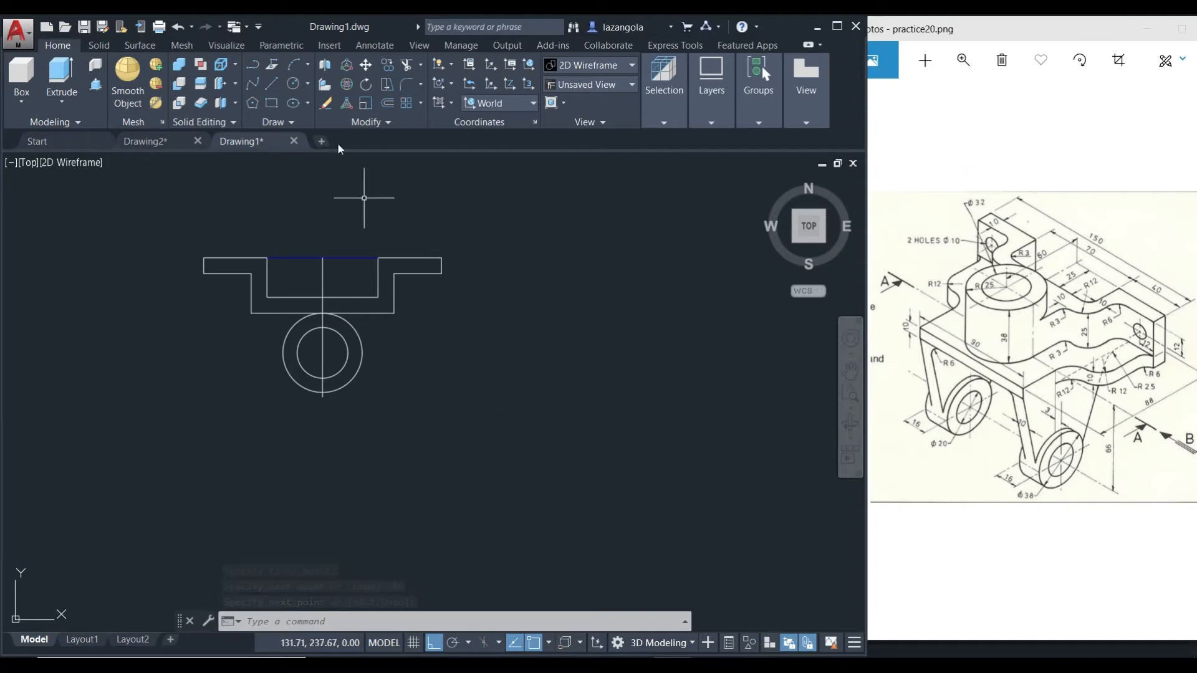
Draw a line from the vertical line's lower end horizontally to below the body's lower right corner and up to that corner
{"action": "left_click", "coordinate": [271, 83]}
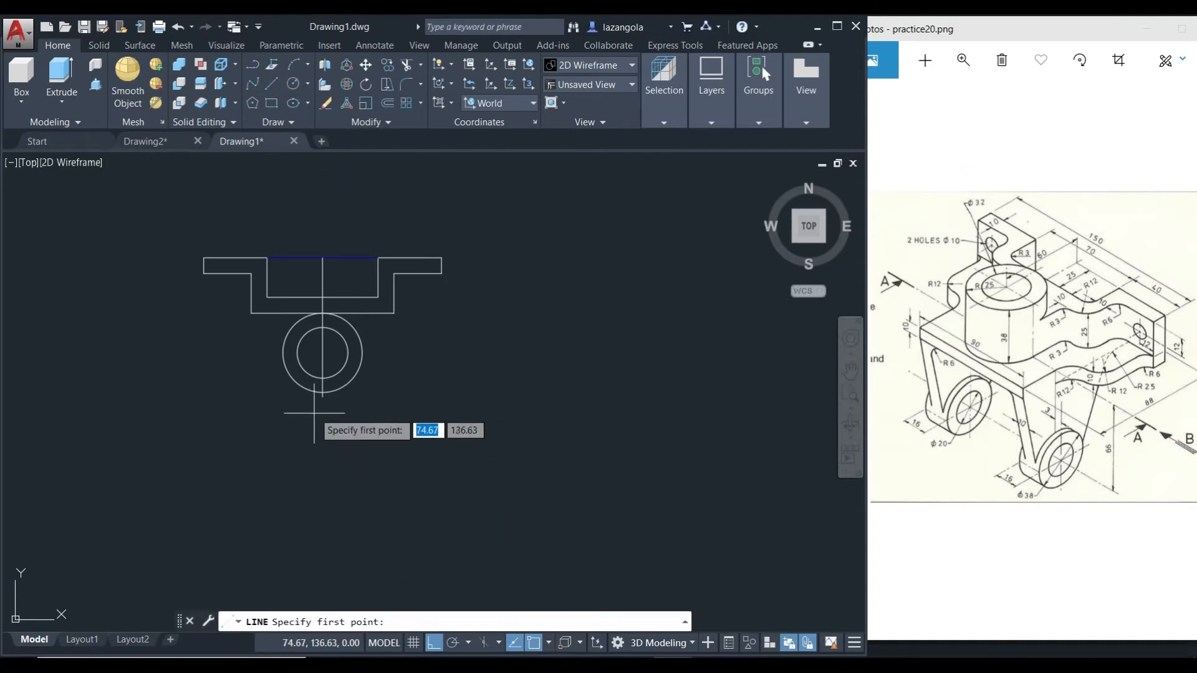
{"action": "left_click", "coordinate": [323, 352]}
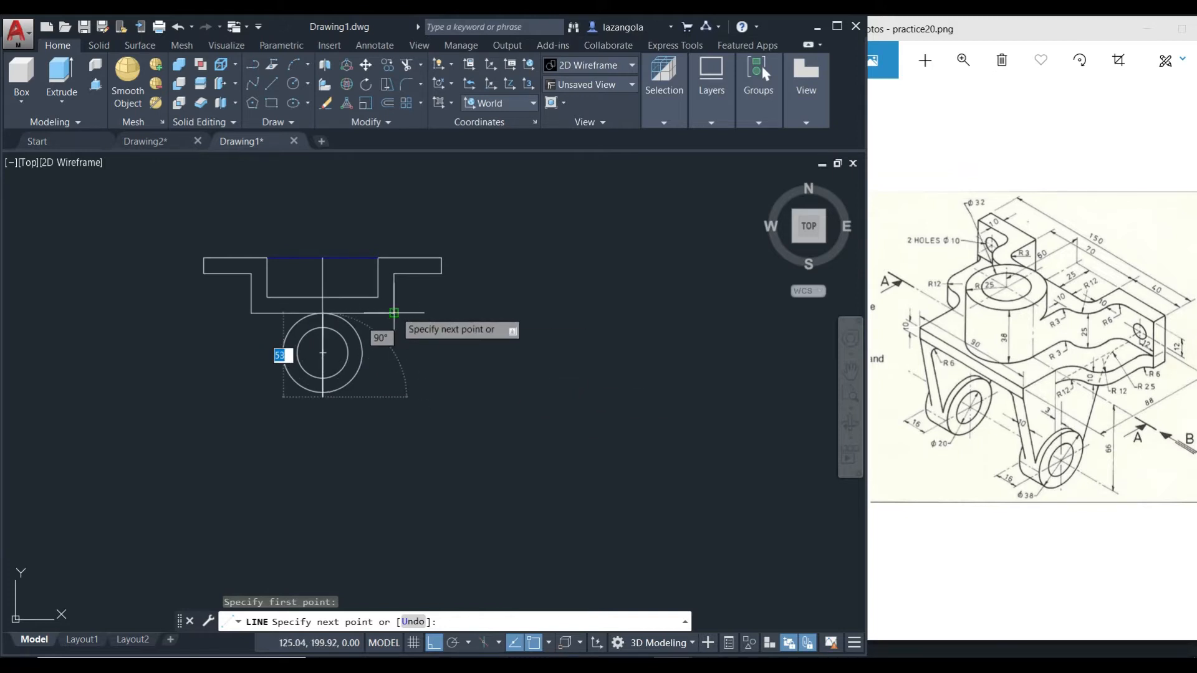
{"action": "left_click", "coordinate": [393, 396]}
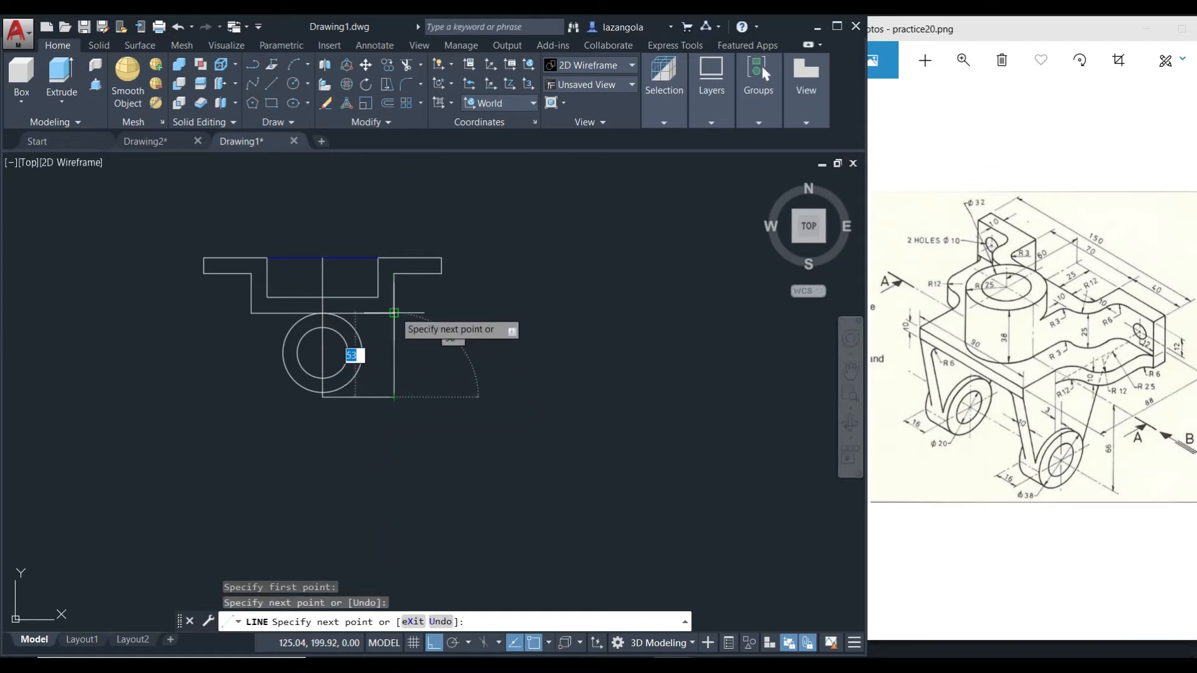
{"action": "left_click", "coordinate": [394, 312]}
{"action": "key", "text": "Return"}
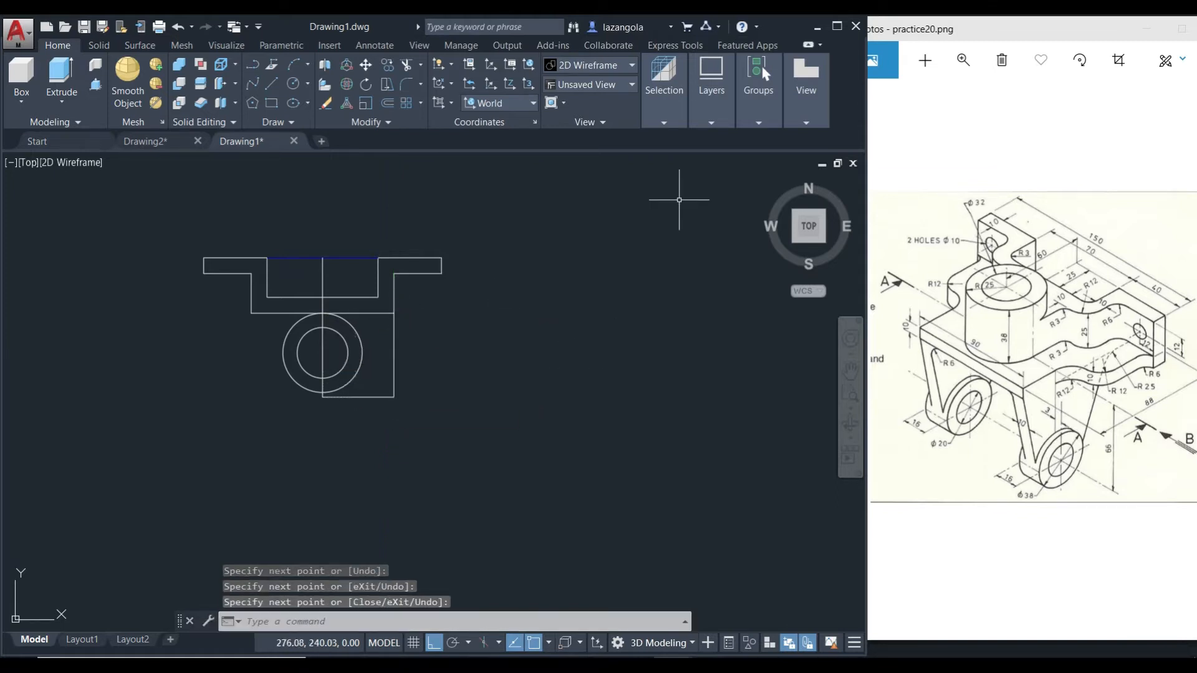
Make the guideline layer current and draw a horizontal line from the circles' center to beyond the right vertical edge
{"action": "left_click", "coordinate": [711, 122]}
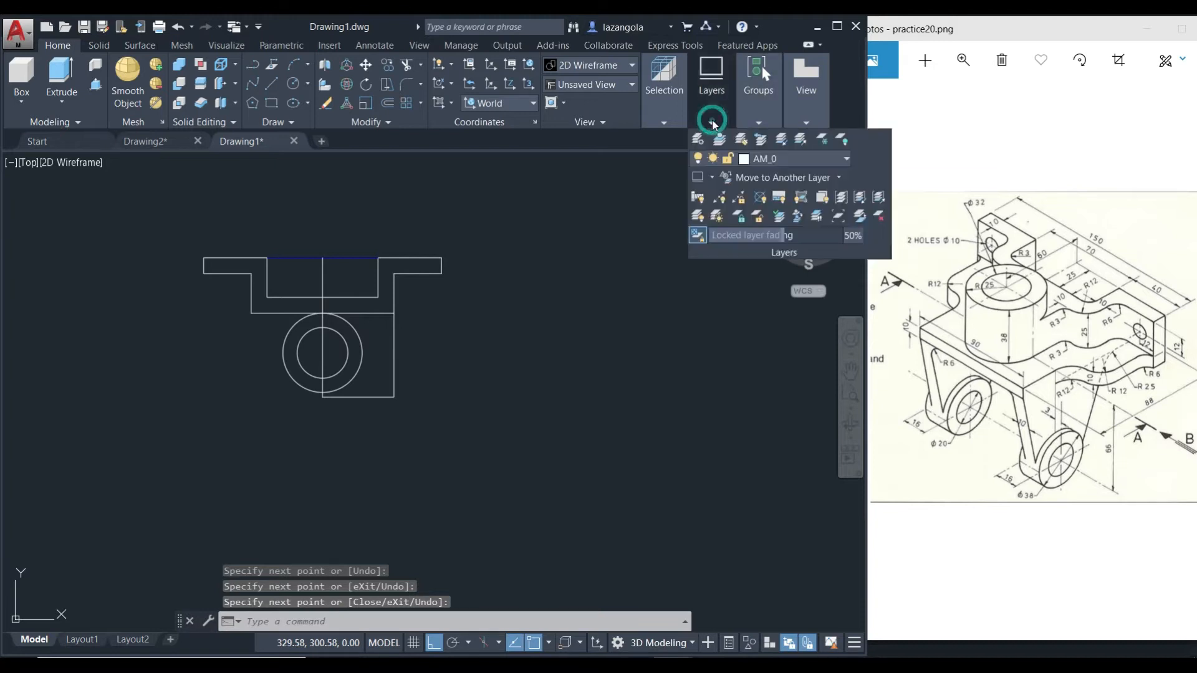
{"action": "left_click", "coordinate": [787, 159]}
{"action": "left_click", "coordinate": [765, 217]}
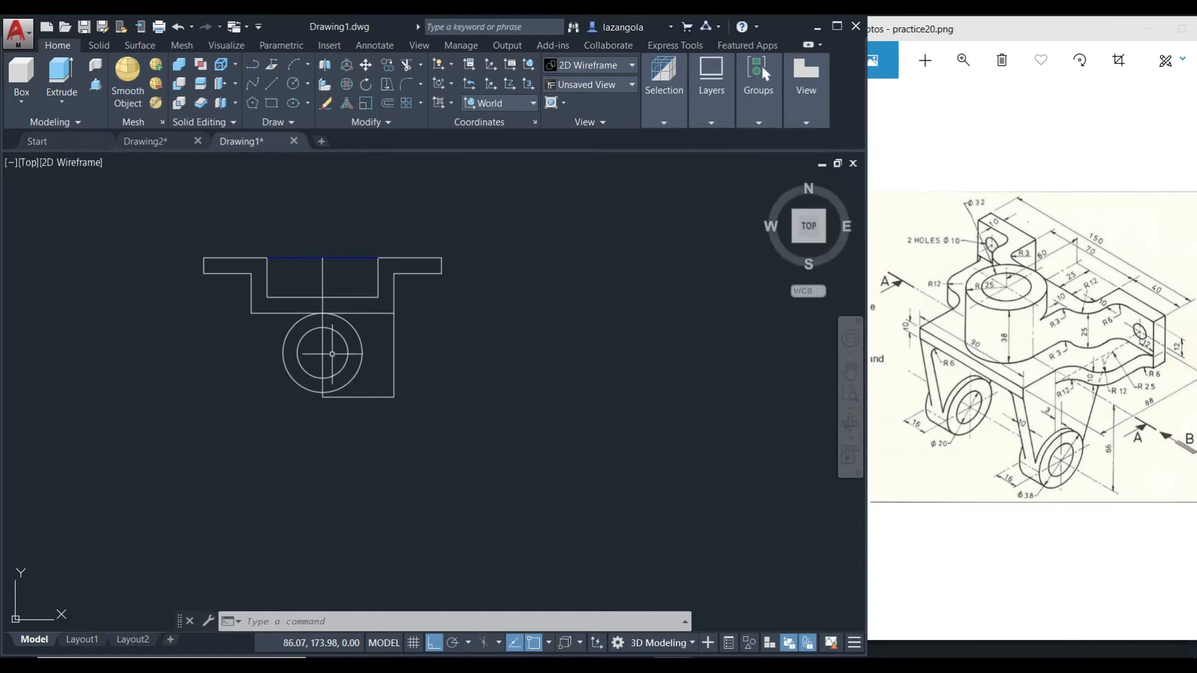
{"action": "left_click", "coordinate": [272, 83]}
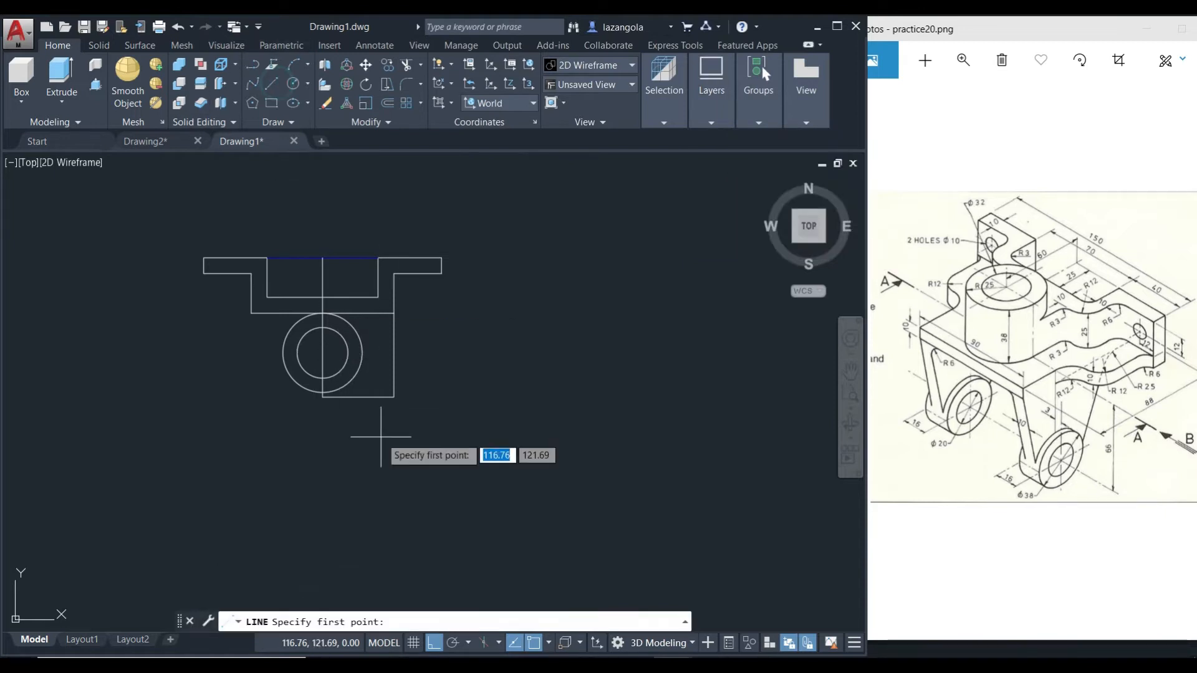
{"action": "left_click", "coordinate": [323, 352]}
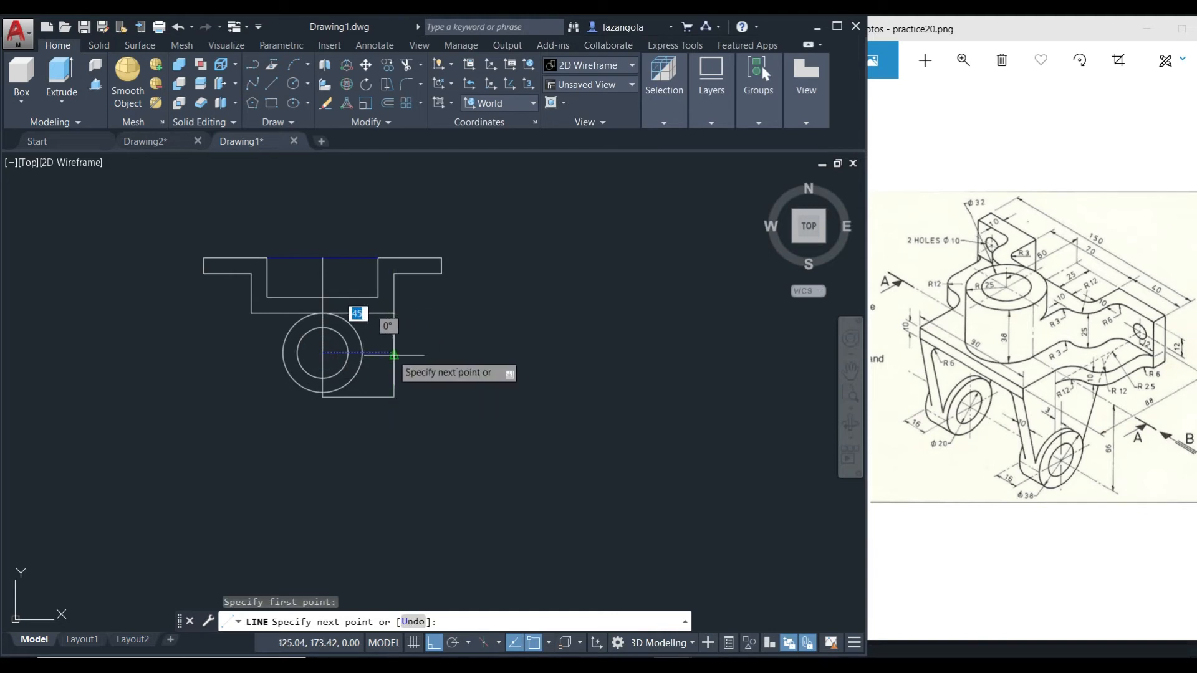
{"action": "scroll", "coordinate": [394, 353], "scroll_direction": "up", "scroll_amount": 8}
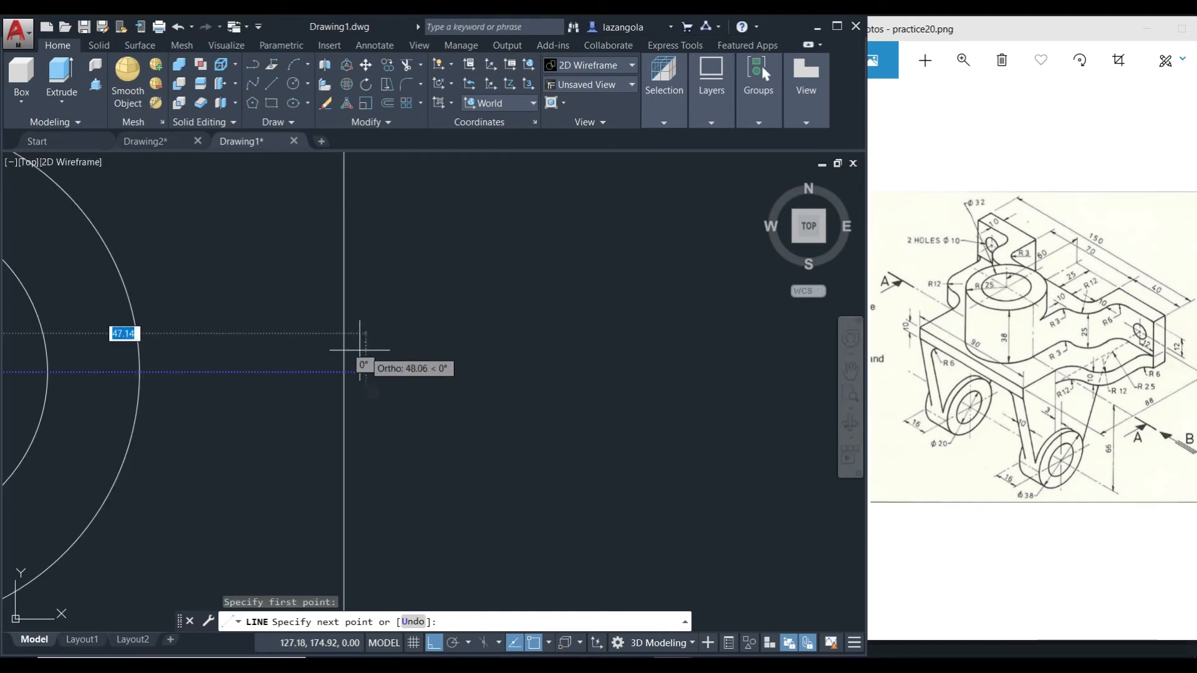
{"action": "left_click", "coordinate": [543, 356]}
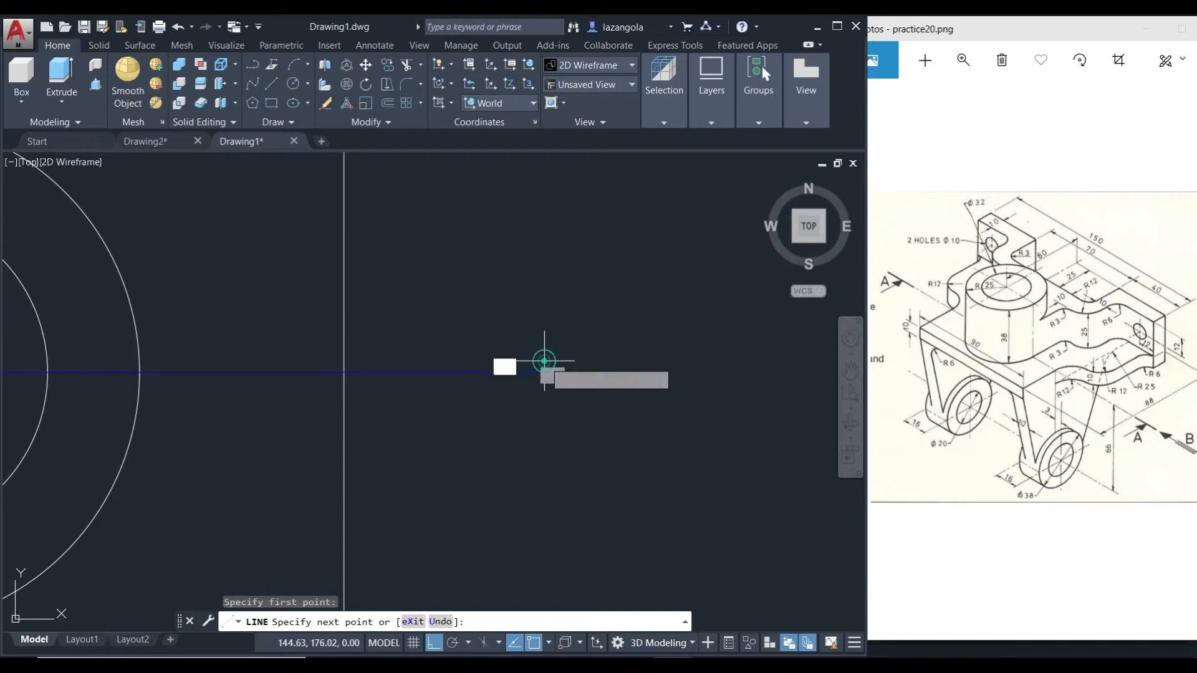
{"action": "key", "text": "Return"}
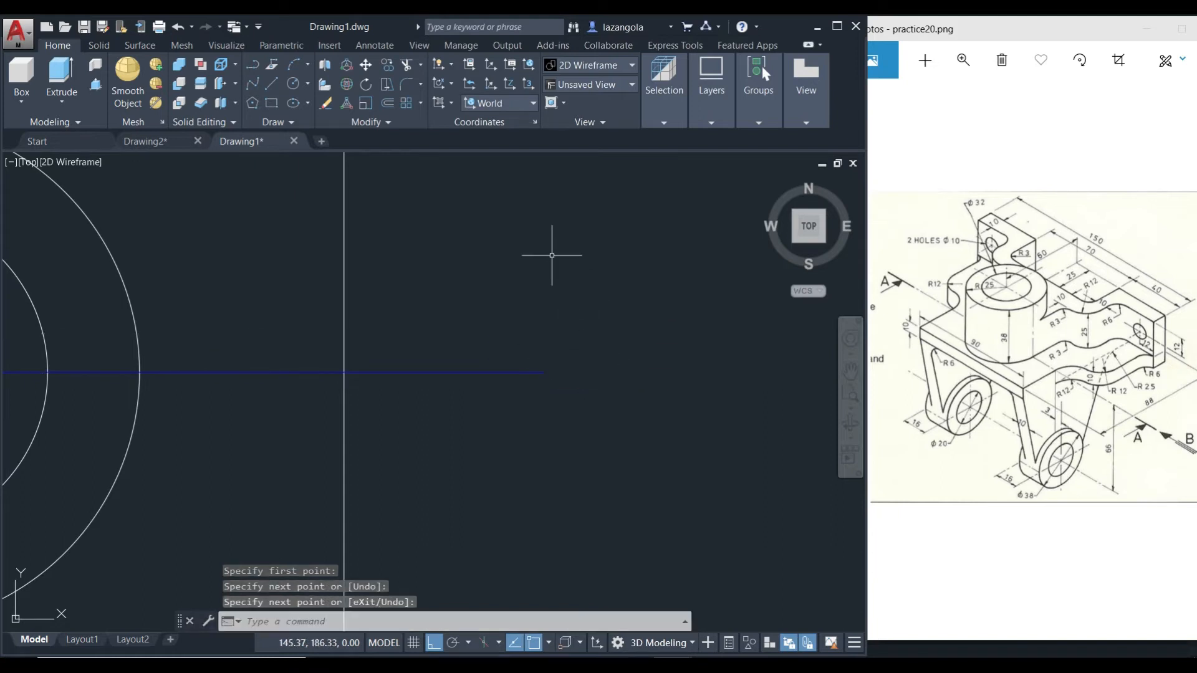
Trim the part of the blue horizontal guideline that extends past the right vertical edge
{"action": "type", "text": "tr"}
{"action": "key", "text": "Return"}
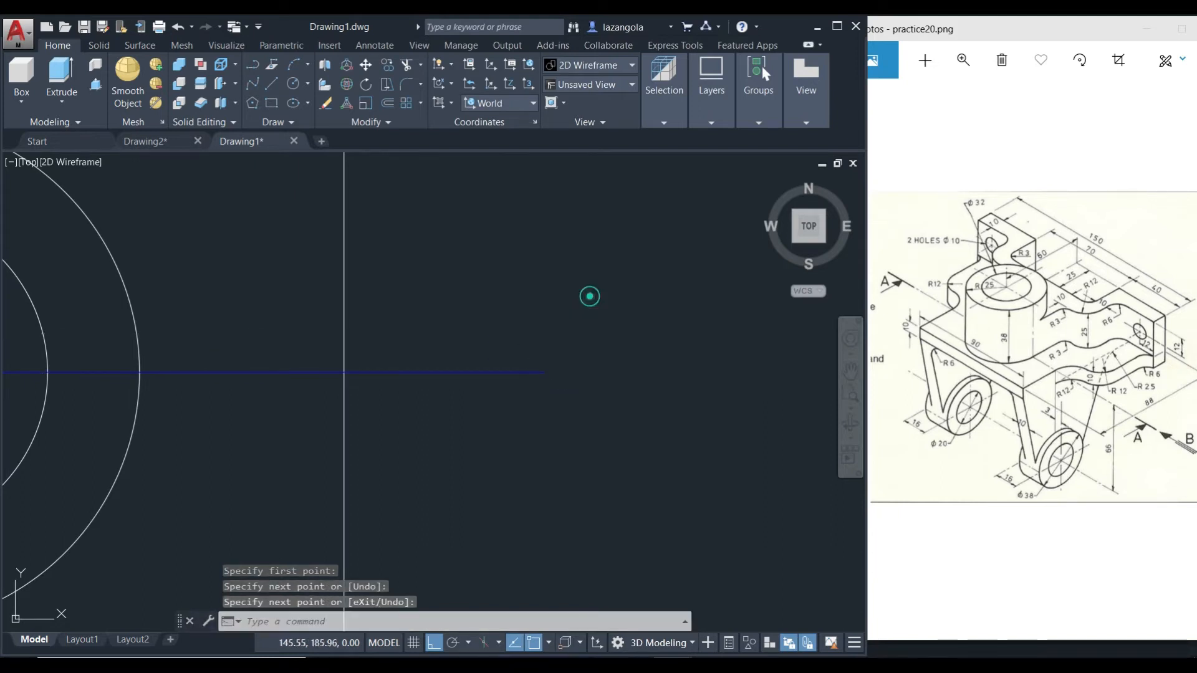
{"action": "key", "text": "Return"}
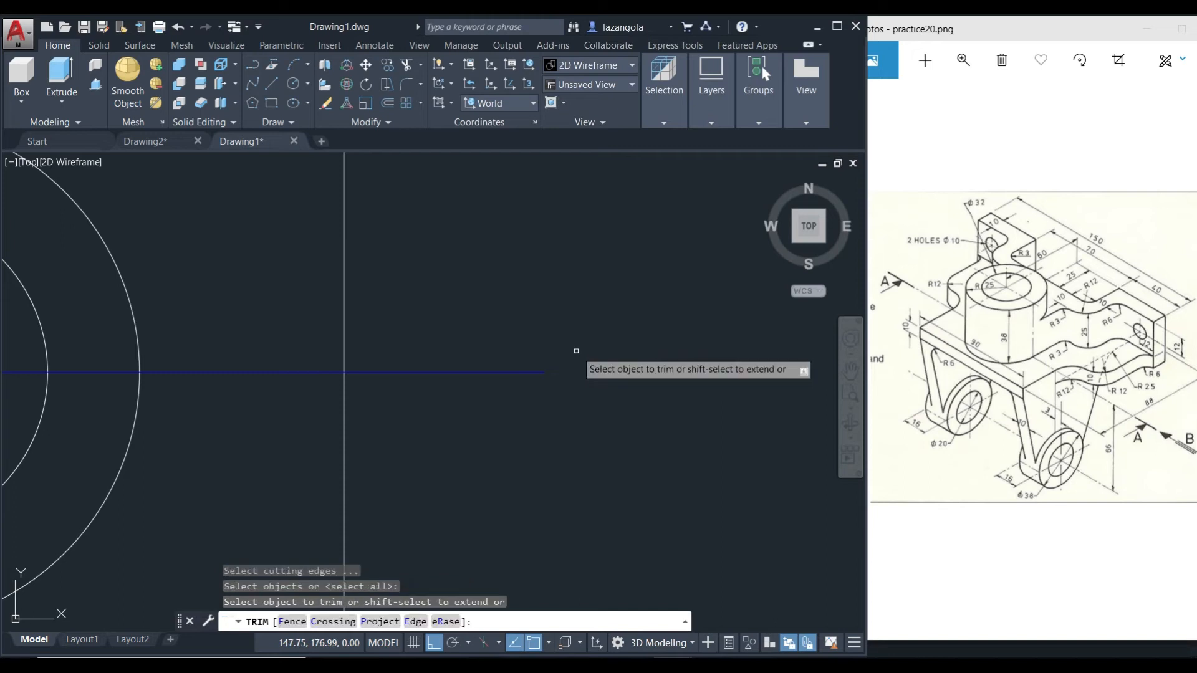
{"action": "left_click", "coordinate": [481, 372]}
{"action": "key", "text": "Return"}
{"action": "scroll", "coordinate": [566, 305], "scroll_direction": "down", "scroll_amount": 6}
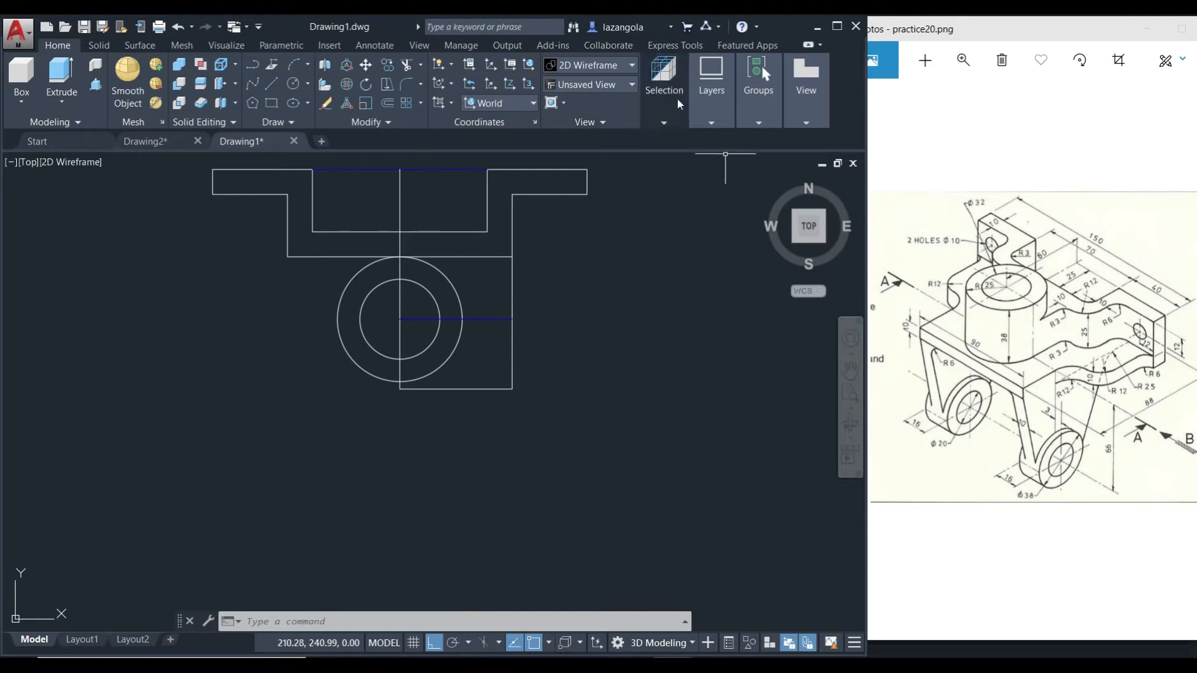
On layer AM_0, draw a line starting 6 inward from the right flange's lower outer corner, down to the guideline's level and across to the vertical edge
{"action": "left_click", "coordinate": [714, 116]}
{"action": "left_click", "coordinate": [783, 158]}
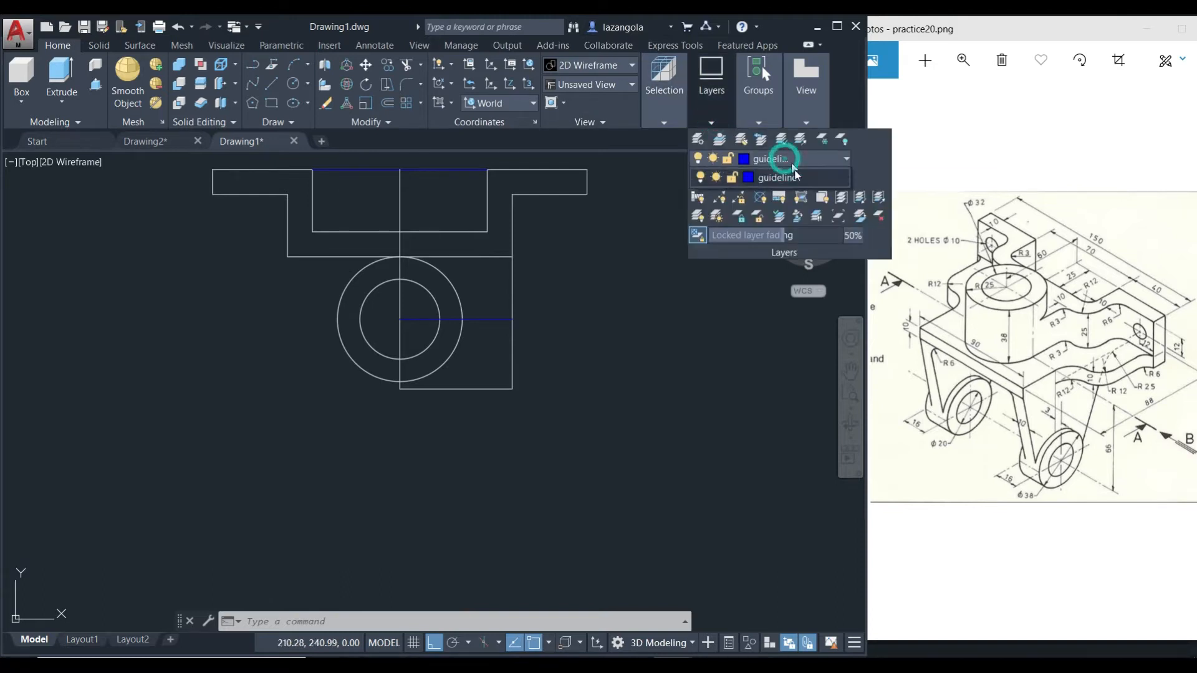
{"action": "left_click", "coordinate": [783, 194]}
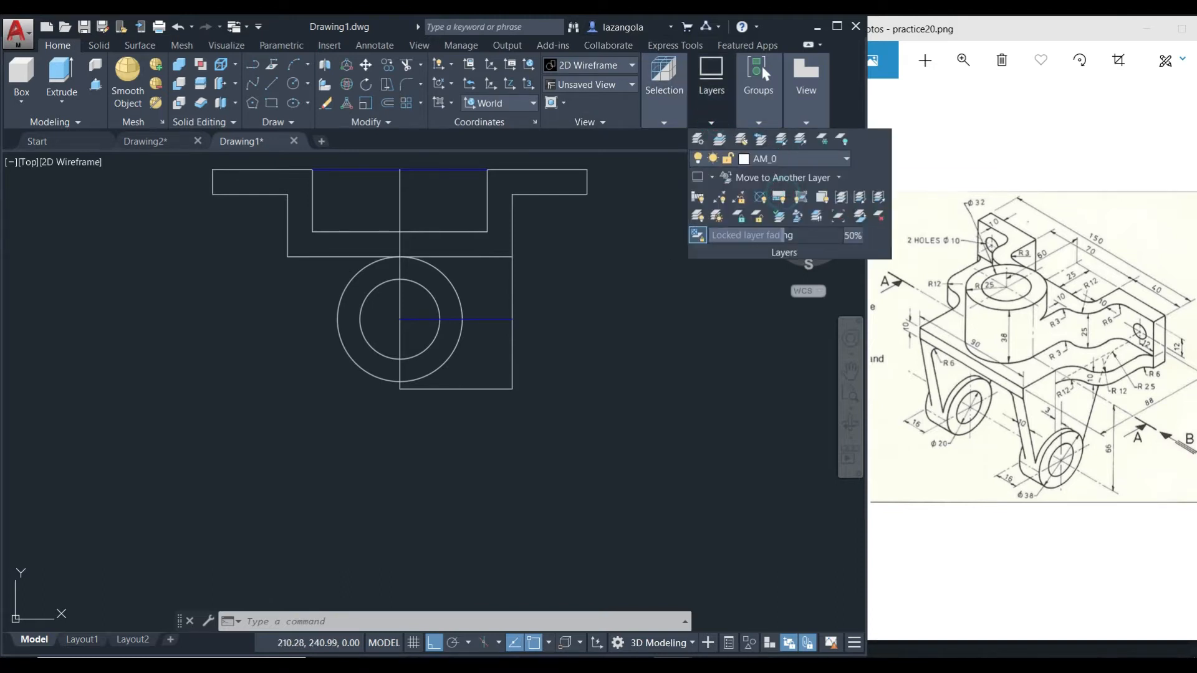
{"action": "left_click", "coordinate": [272, 84]}
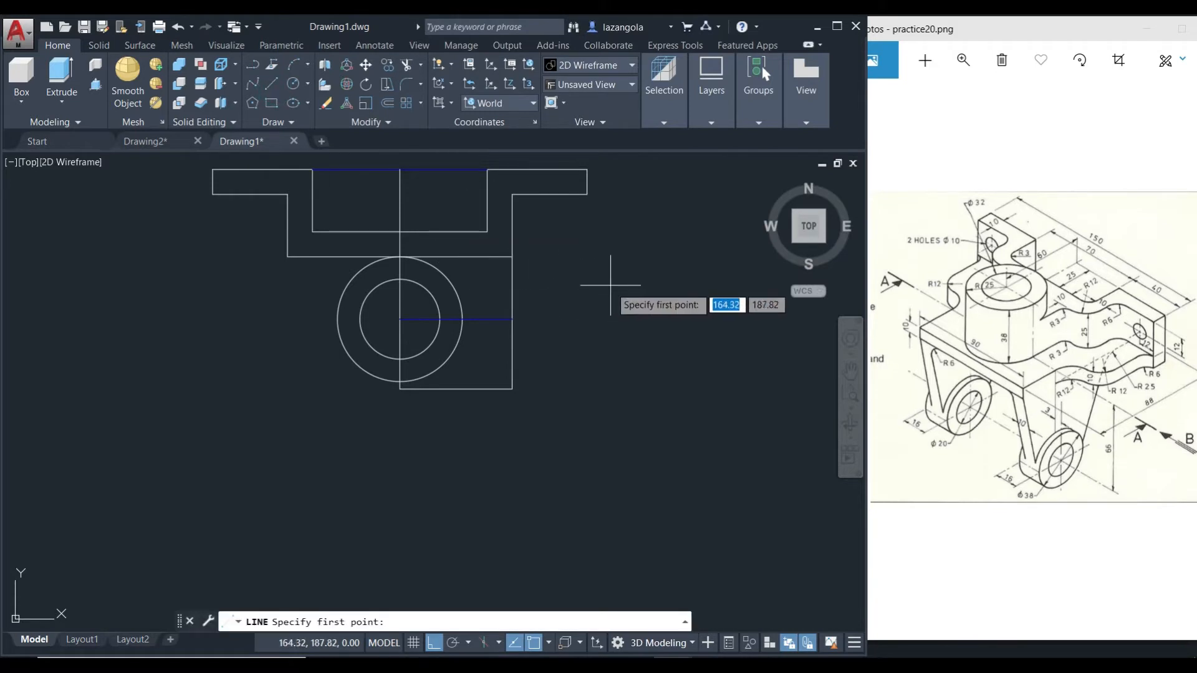
{"action": "scroll", "coordinate": [609, 285], "scroll_direction": "up", "scroll_amount": 2}
{"action": "scroll", "coordinate": [586, 279], "scroll_direction": "up", "scroll_amount": 2}
{"action": "mouse_move", "coordinate": [481, 264]}
{"action": "middle_mouse_down"}
{"action": "mouse_move", "coordinate": [502, 293]}
{"action": "mouse_move", "coordinate": [655, 389]}
{"action": "middle_mouse_up"}
{"action": "middle_click_drag", "start_coordinate": [667, 342], "coordinate": [598, 364]}
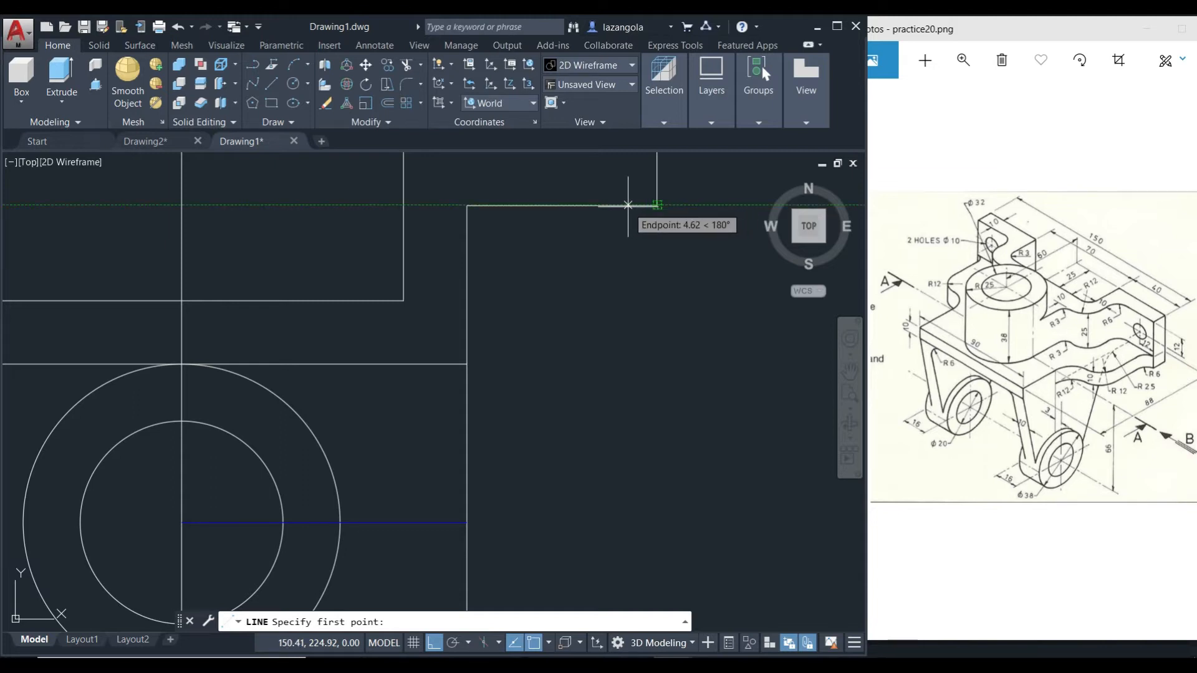
{"action": "type", "text": "6"}
{"action": "key", "text": "Return"}
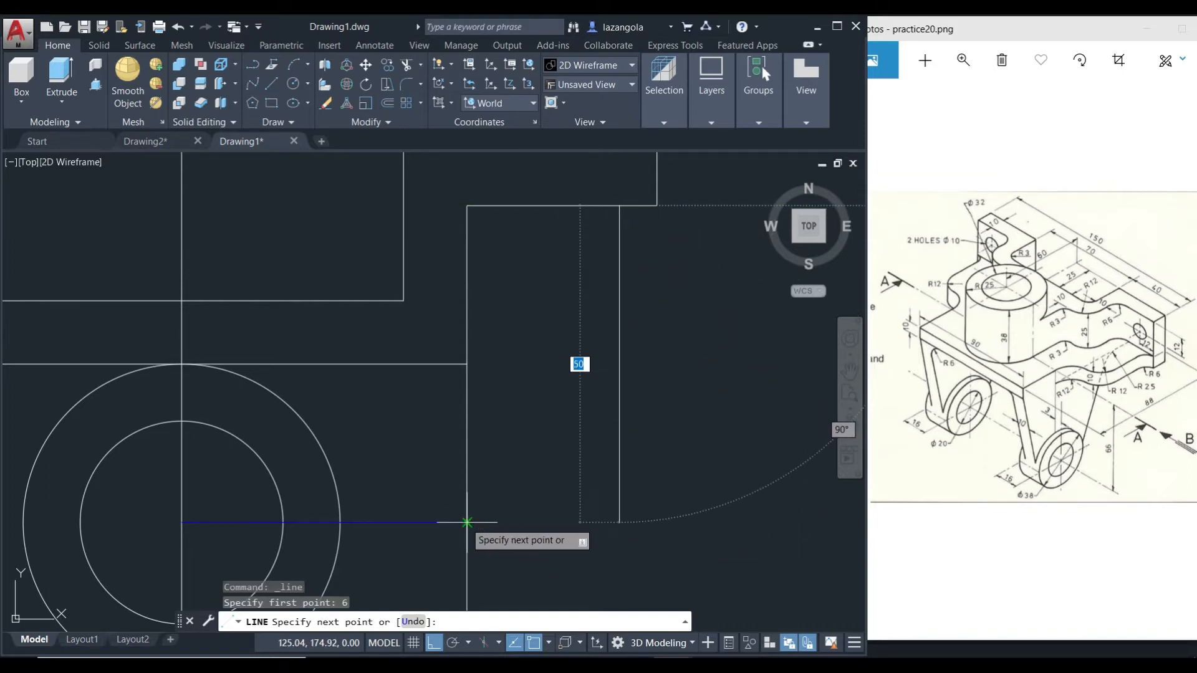
{"action": "left_click", "coordinate": [619, 522]}
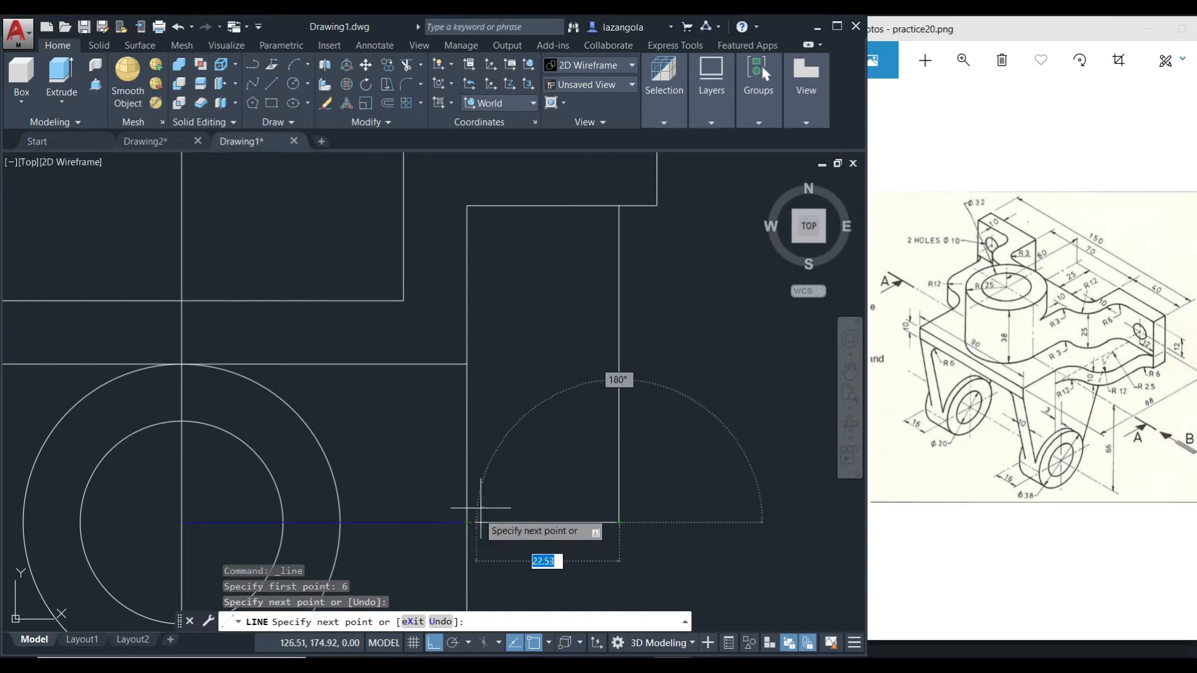
{"action": "left_click", "coordinate": [467, 521]}
{"action": "left_click", "coordinate": [467, 522]}
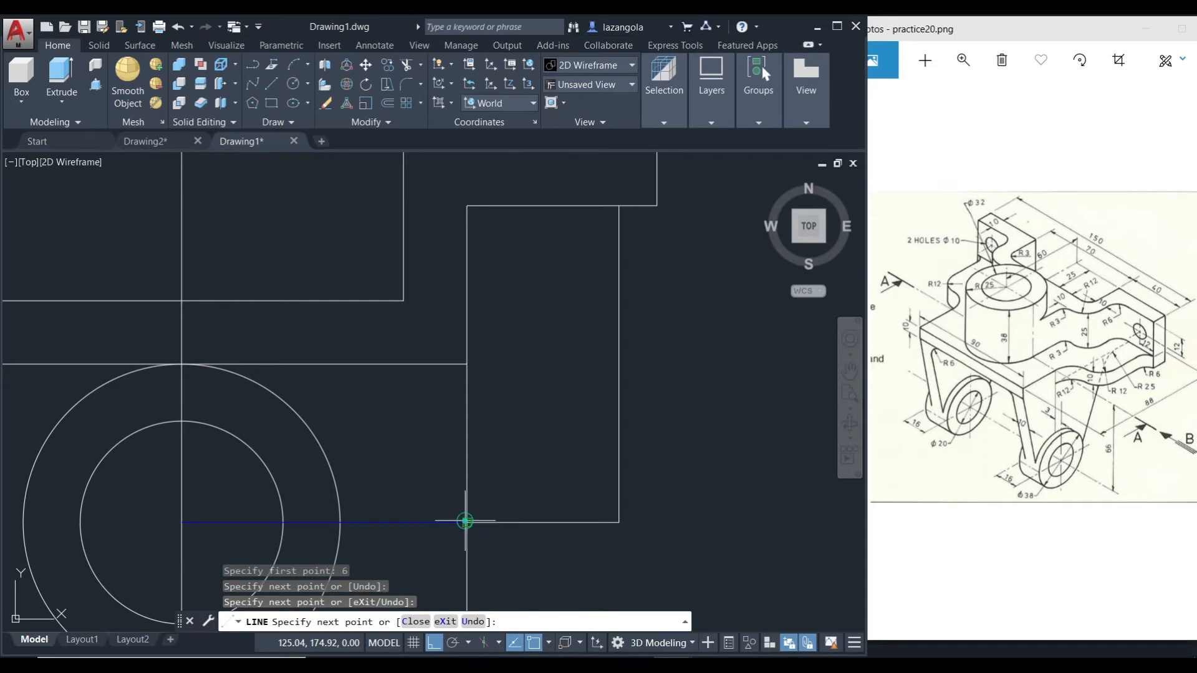
{"action": "key", "text": "Return"}
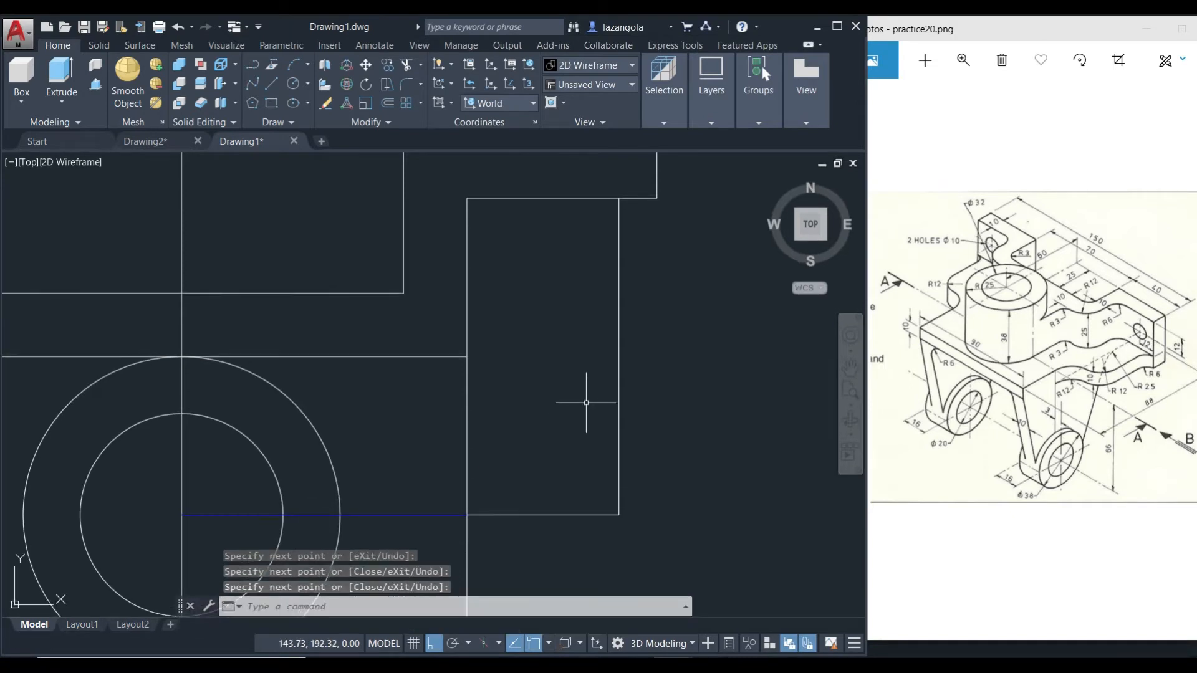
Draw a circle of radius 12 tangent to the right vertical edge and the short horizontal line extending from the guideline's end
{"action": "scroll", "coordinate": [697, 353], "scroll_direction": "down", "scroll_amount": 3}
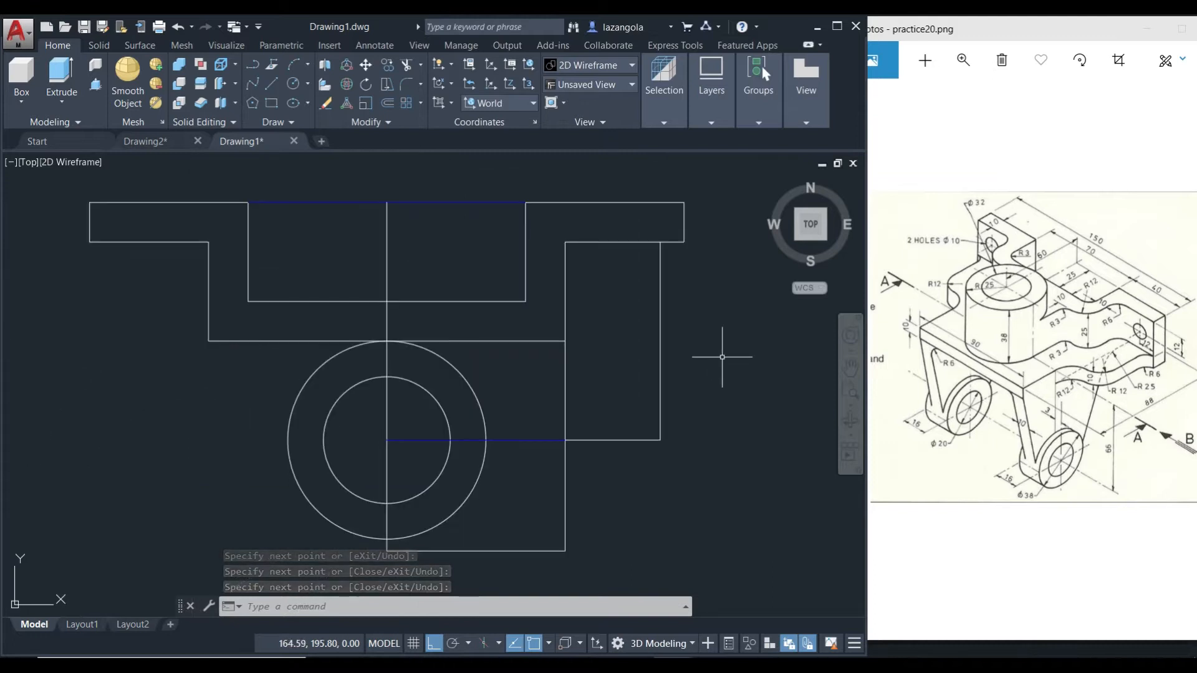
{"action": "middle_click_drag", "start_coordinate": [723, 350], "coordinate": [700, 334]}
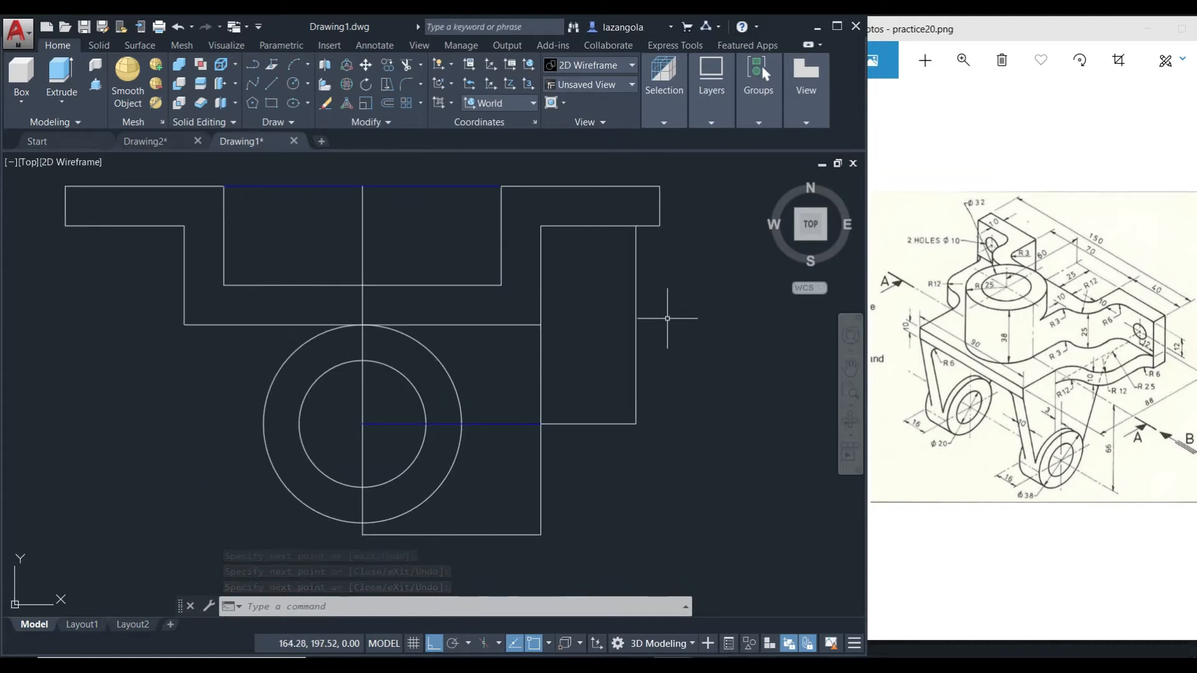
{"action": "left_click", "coordinate": [307, 83]}
{"action": "left_click", "coordinate": [339, 243]}
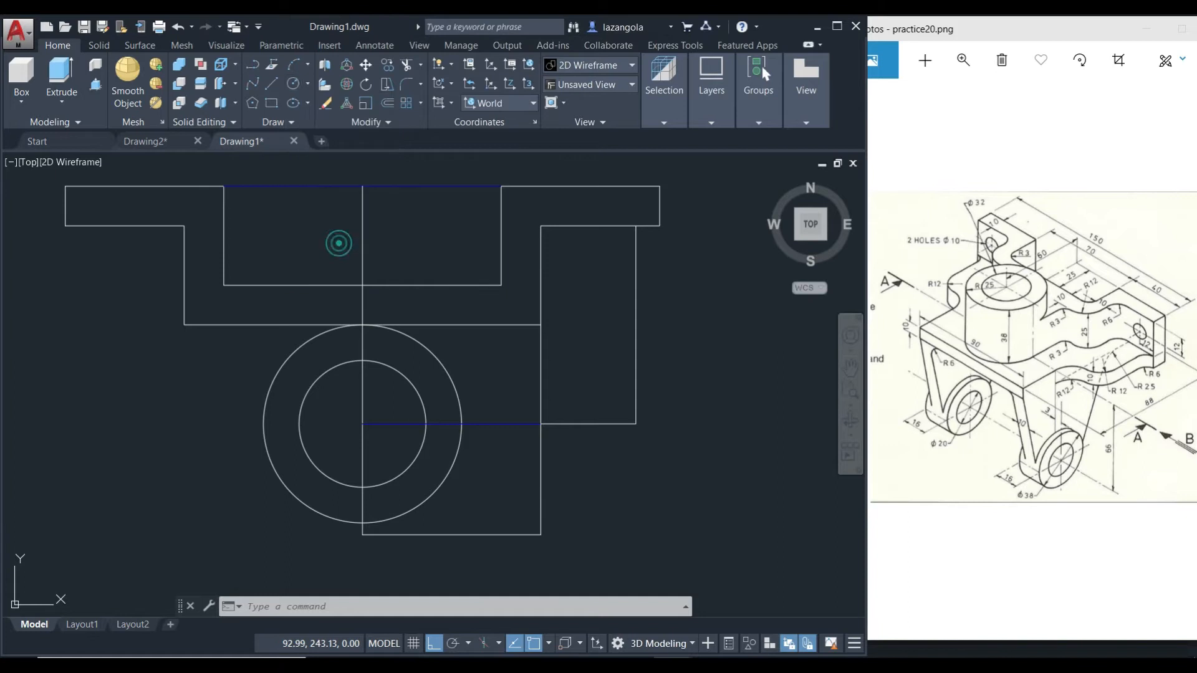
{"action": "left_click", "coordinate": [540, 374]}
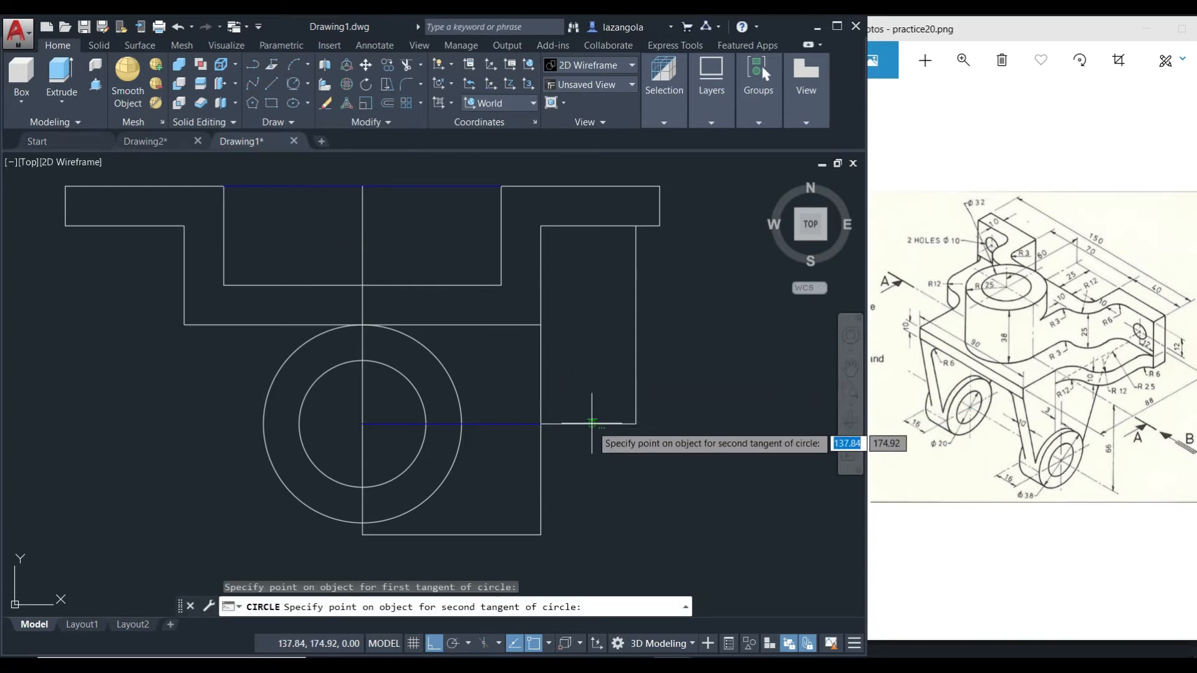
{"action": "left_click", "coordinate": [591, 423]}
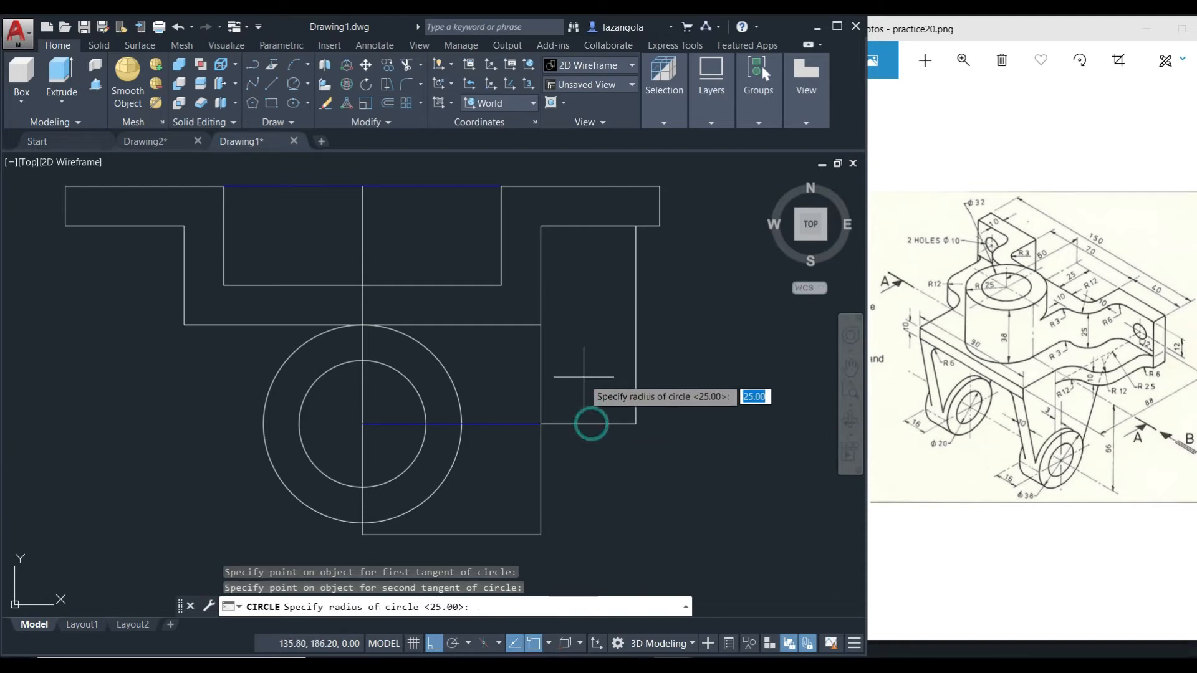
{"action": "type", "text": "12"}
{"action": "key", "text": "Return"}
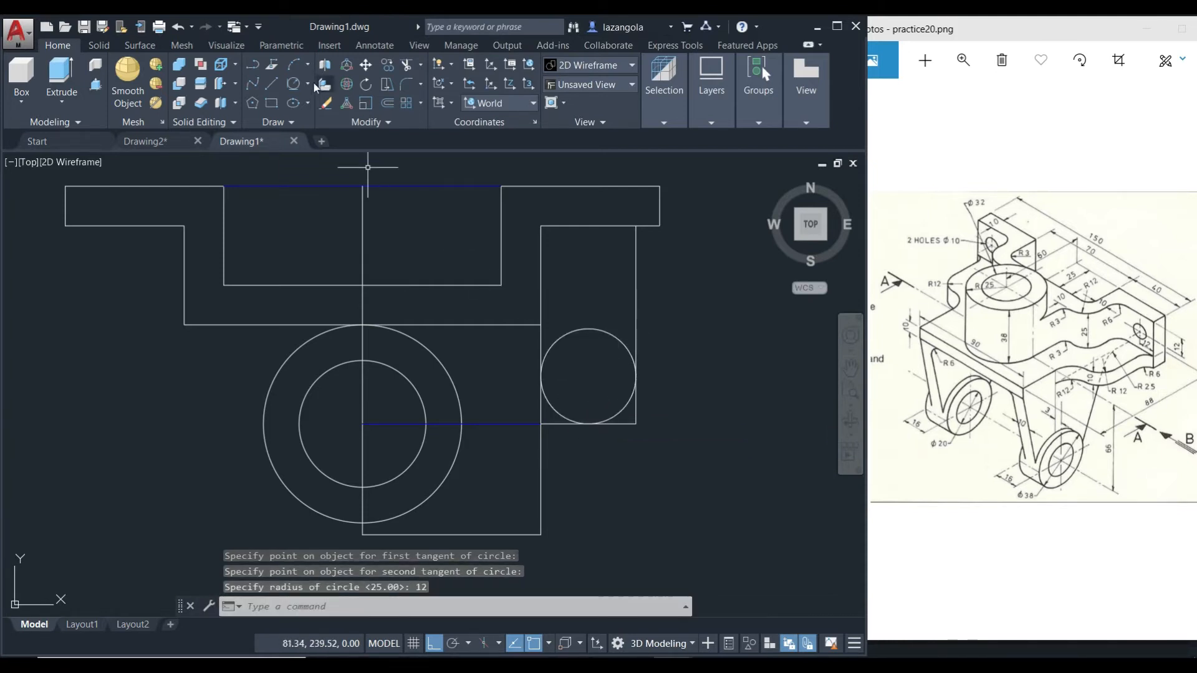
Draw a second circle of radius 12 above the first, tangent to the body's right vertical edge and the existing R12 circle
{"action": "left_click", "coordinate": [295, 82]}
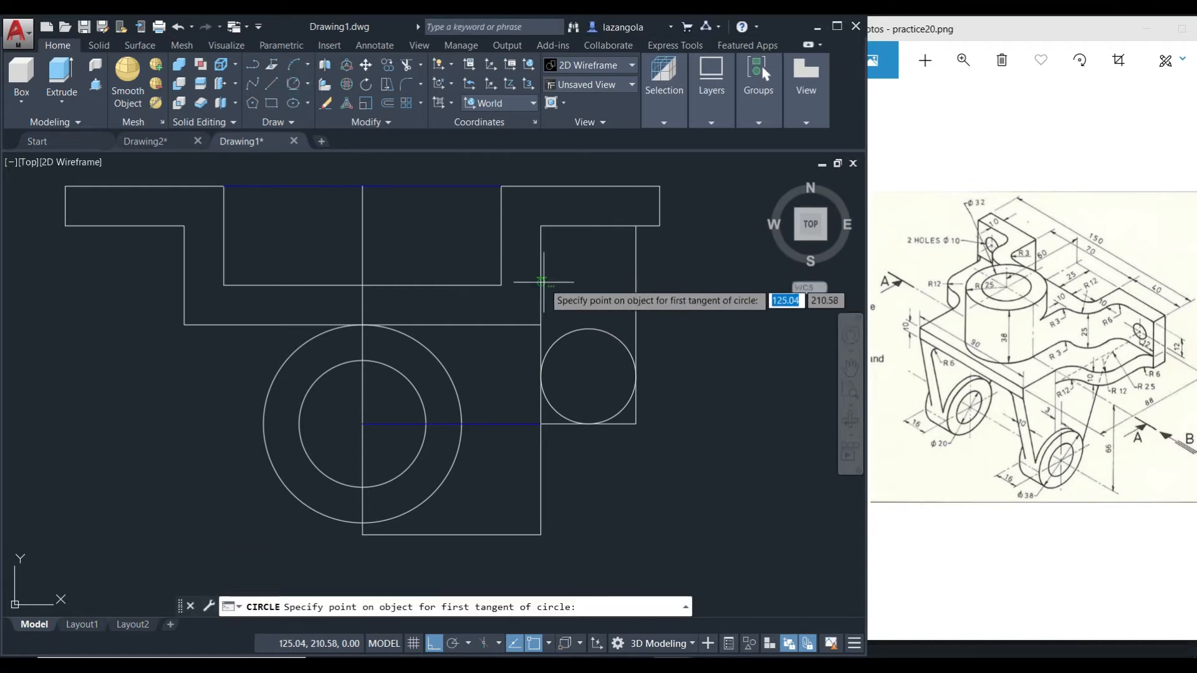
{"action": "left_click", "coordinate": [541, 281]}
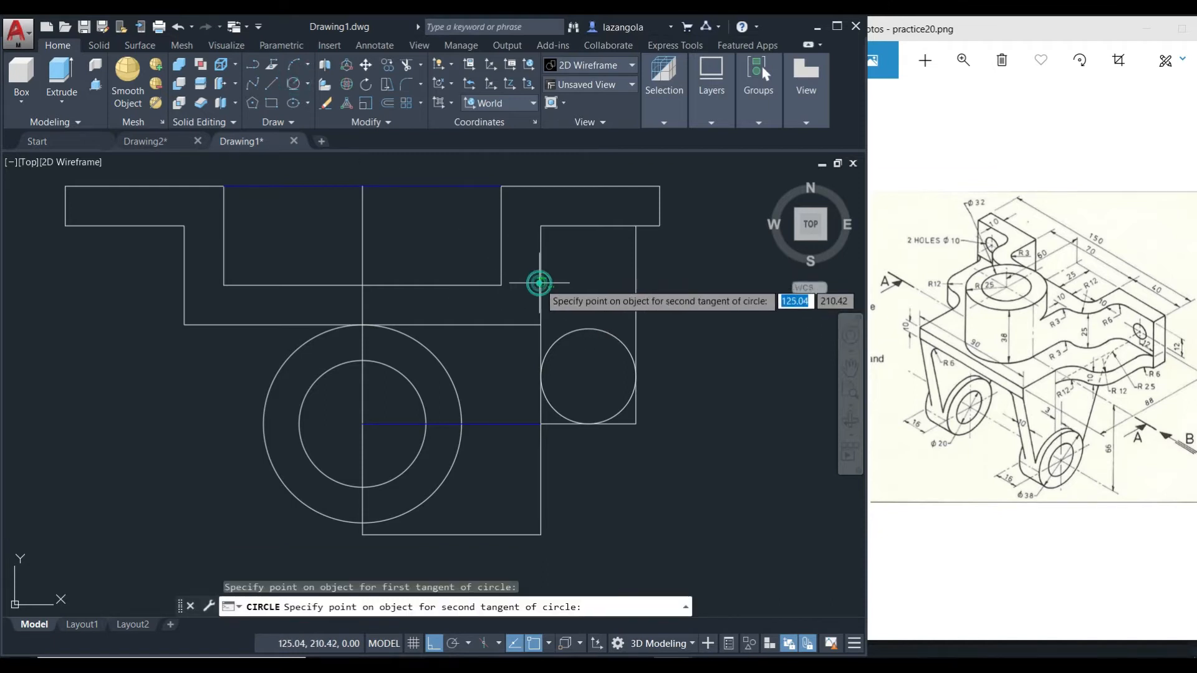
{"action": "left_click", "coordinate": [587, 327]}
{"action": "type", "text": "12"}
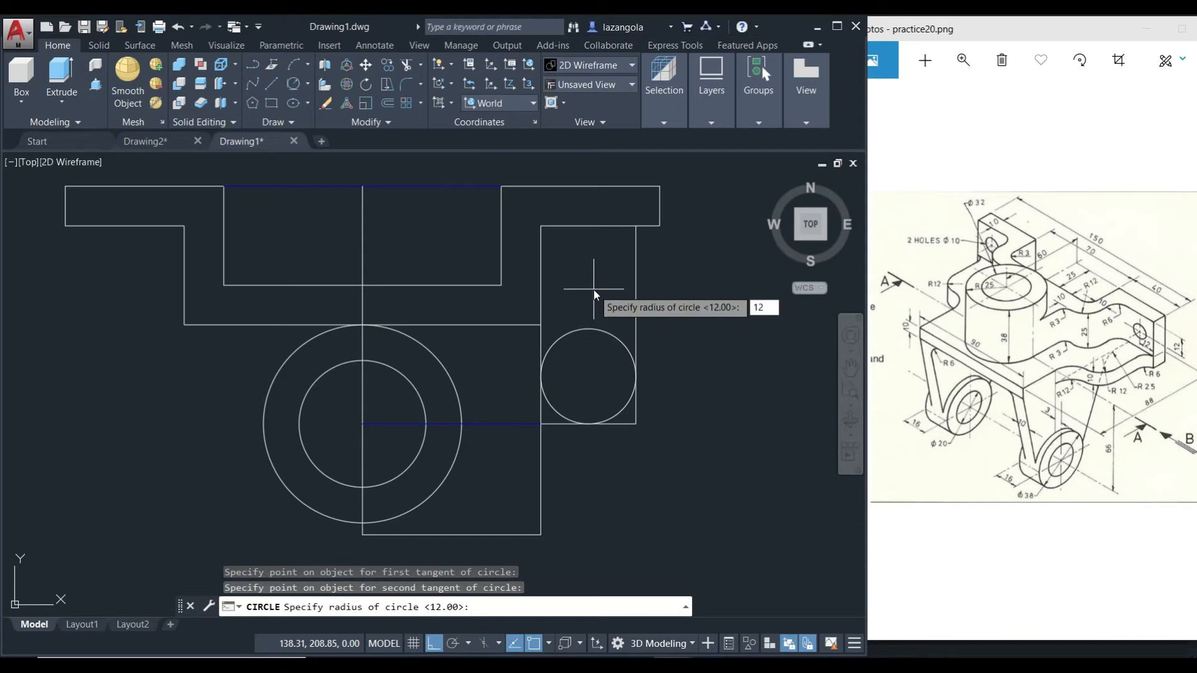
{"action": "key", "text": "Return"}
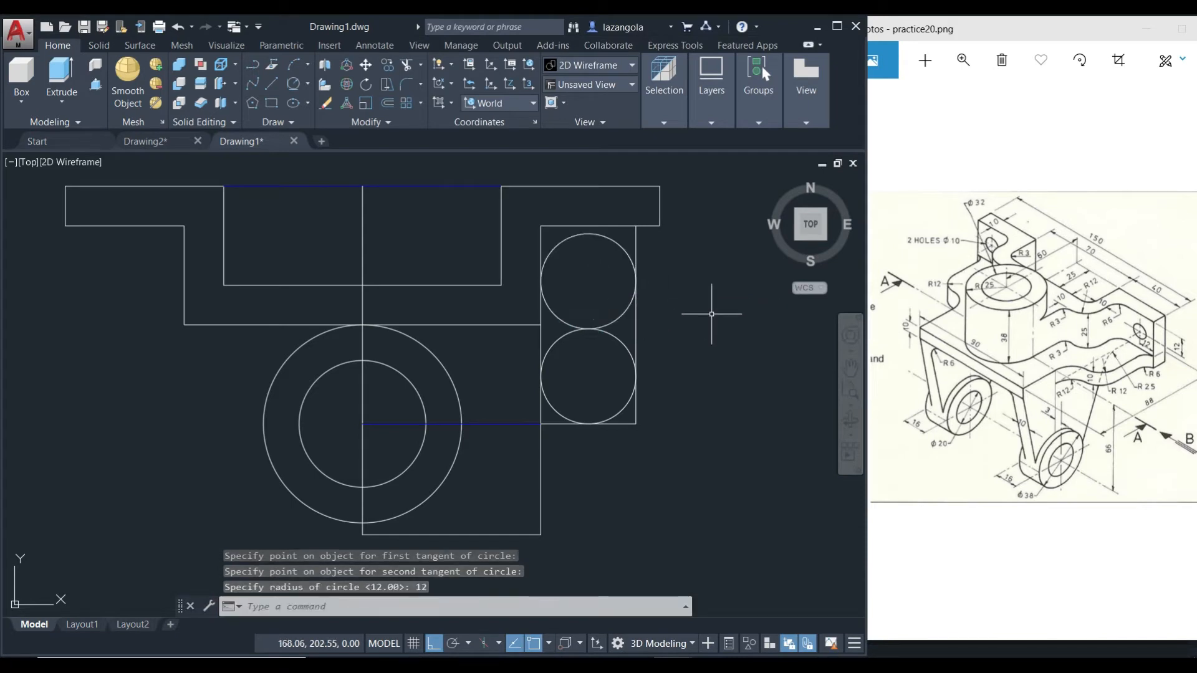
Trim the two R12 circles and the outer vertical line into a smooth S-curve running from the flange to the right vertical edge
{"action": "type", "text": "tr"}
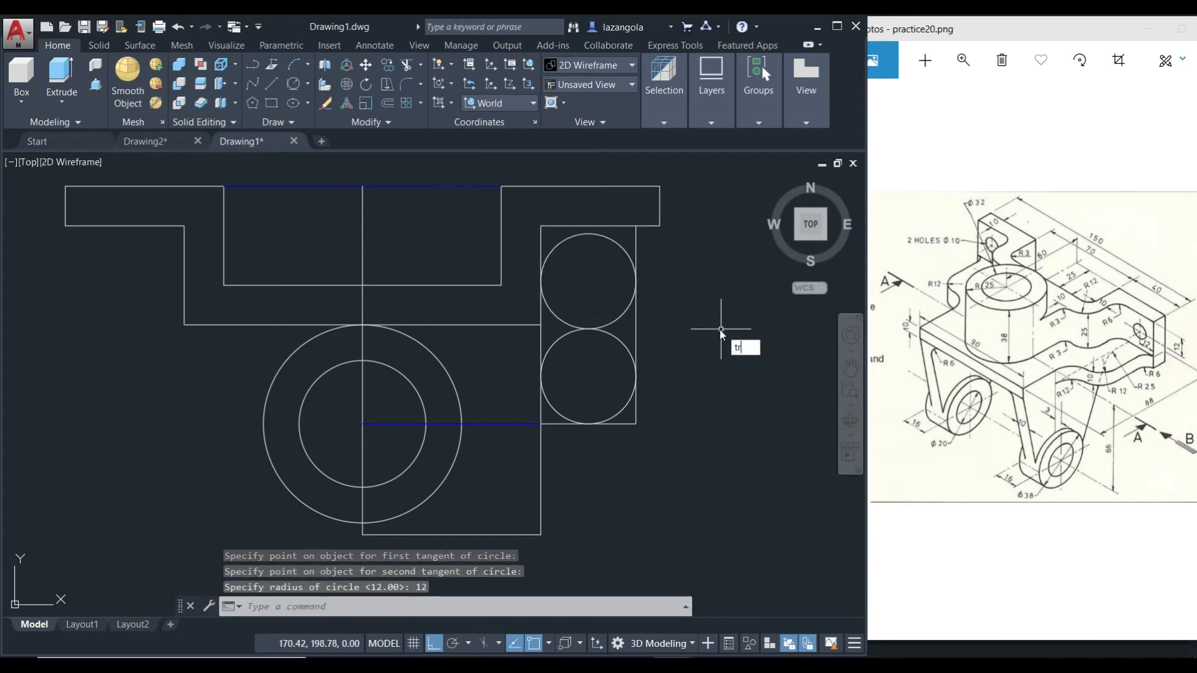
{"action": "type", "text": "im"}
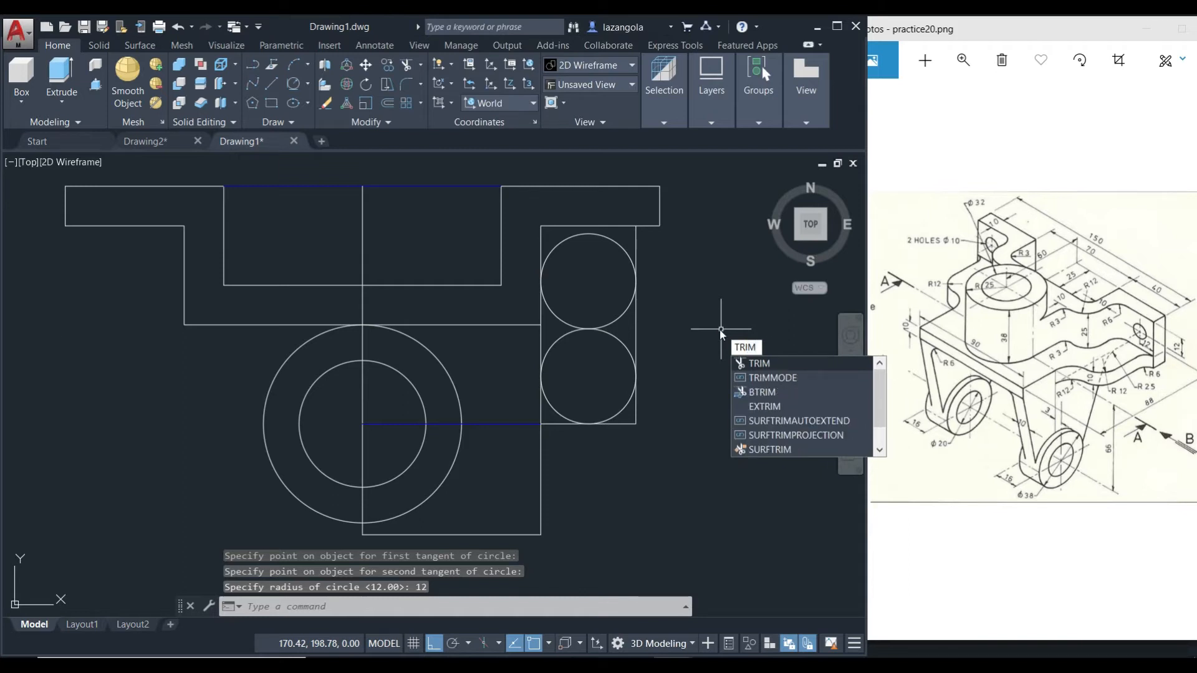
{"action": "key", "text": "Return"}
{"action": "key", "text": "Return"}
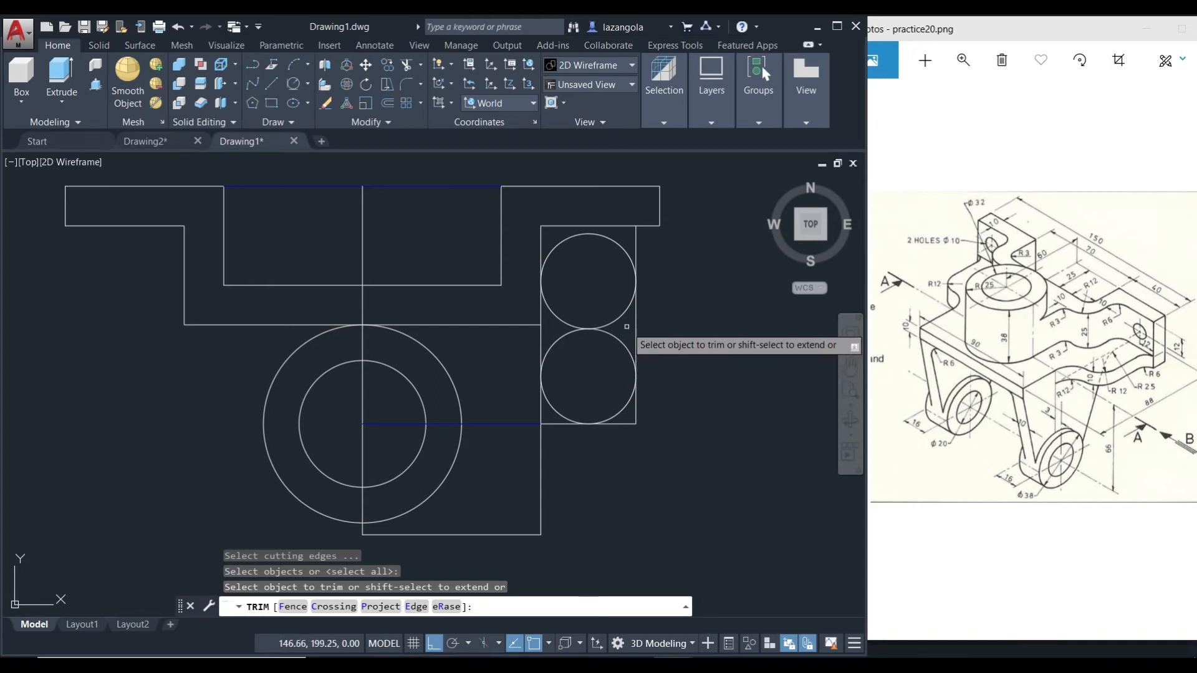
{"action": "left_click", "coordinate": [552, 311]}
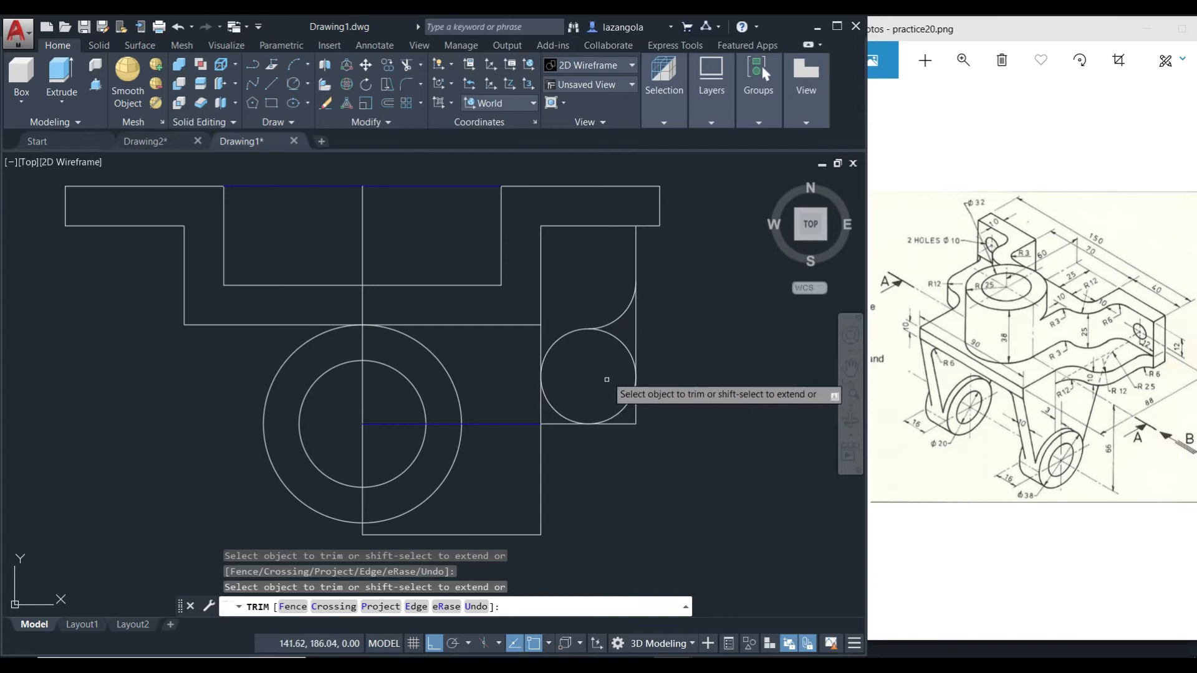
{"action": "left_click", "coordinate": [619, 339]}
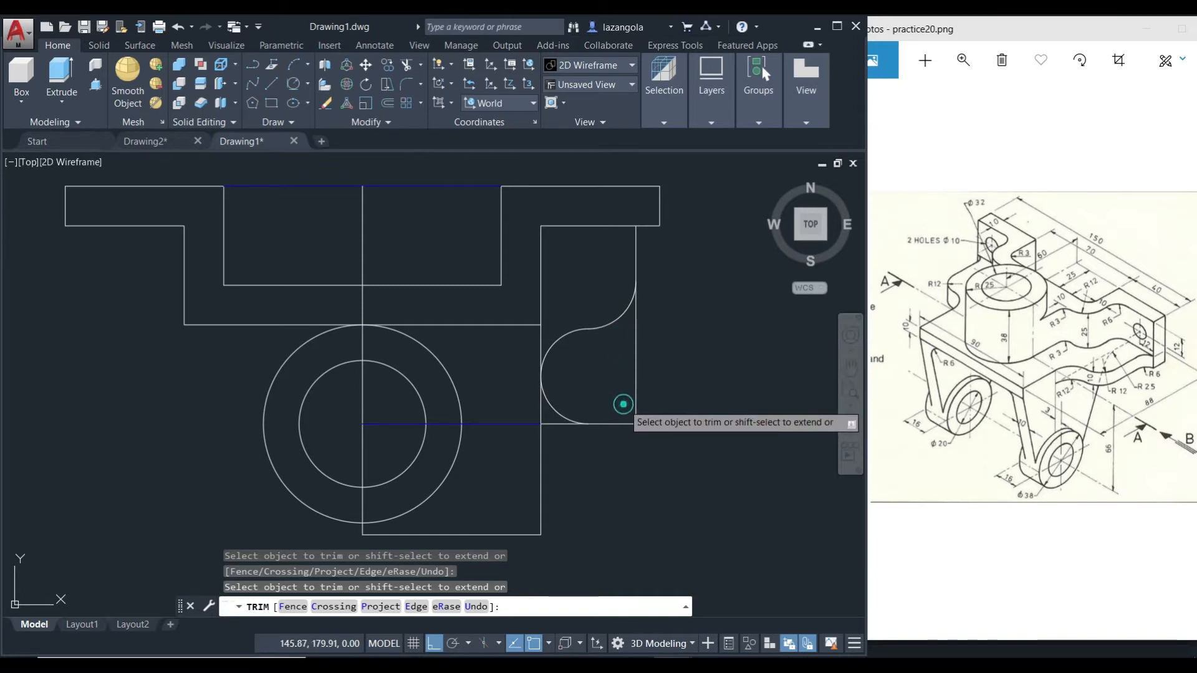
{"action": "left_click", "coordinate": [559, 415]}
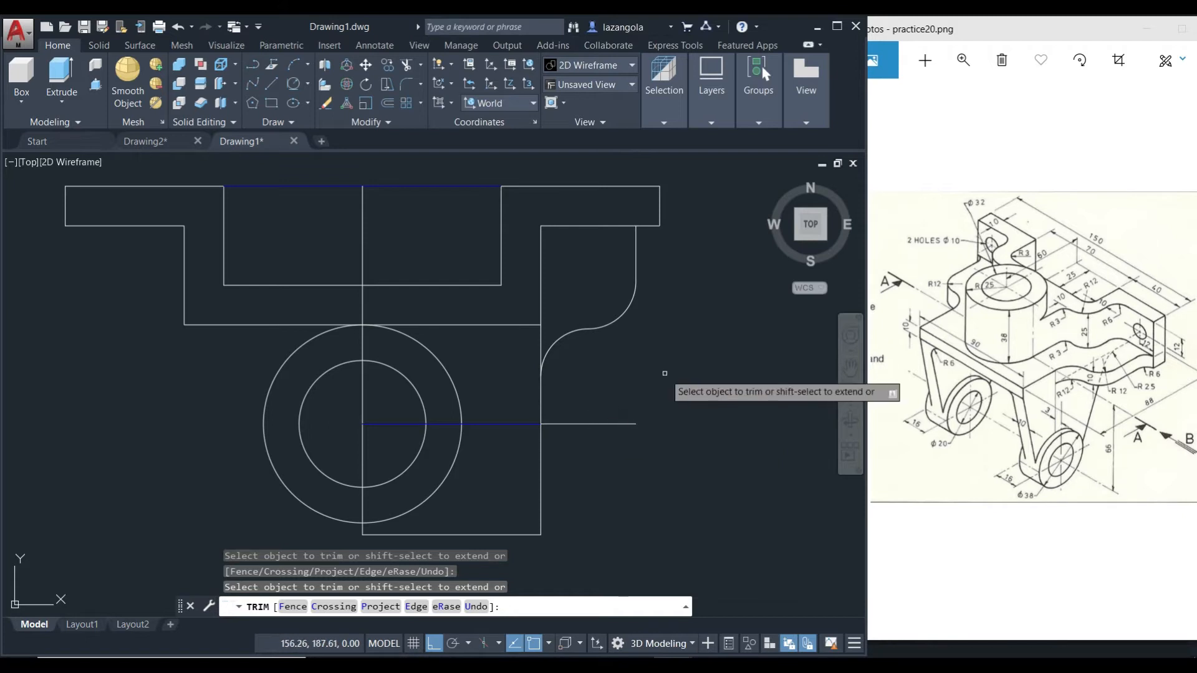
{"action": "key", "text": "Return"}
Erase the leftover short horizontal line, and trim the right vertical edge between the body profile's lower corner and the S-curve
{"action": "left_click", "coordinate": [605, 426]}
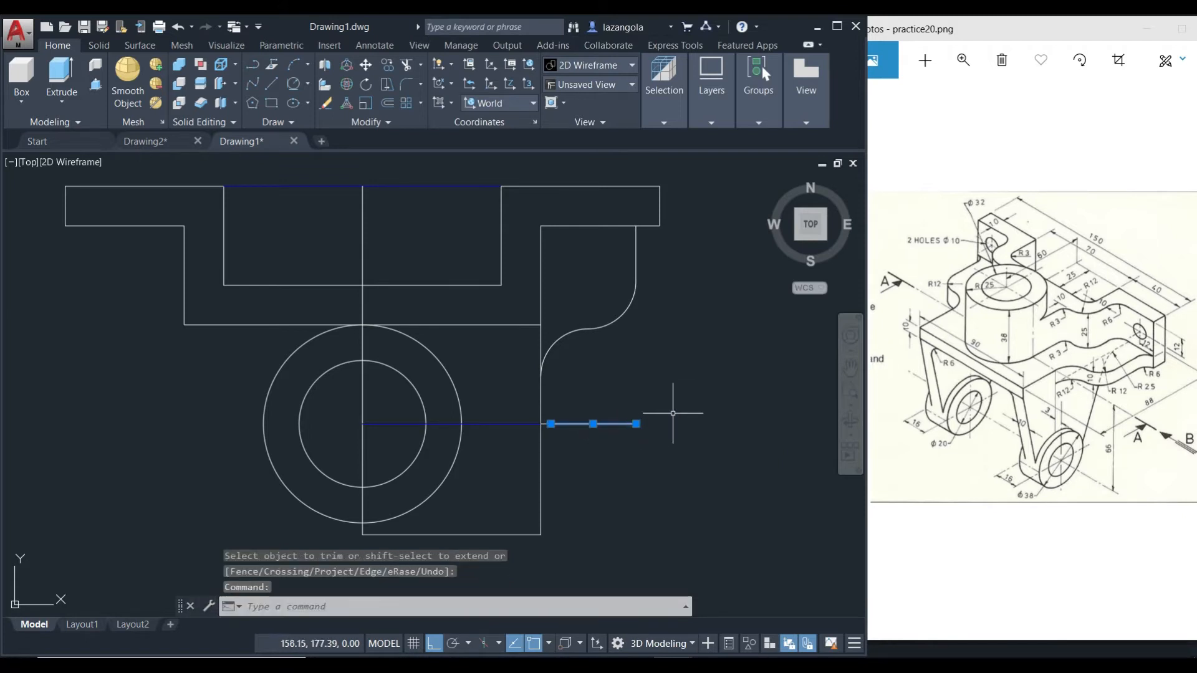
{"action": "key", "text": "Delete"}
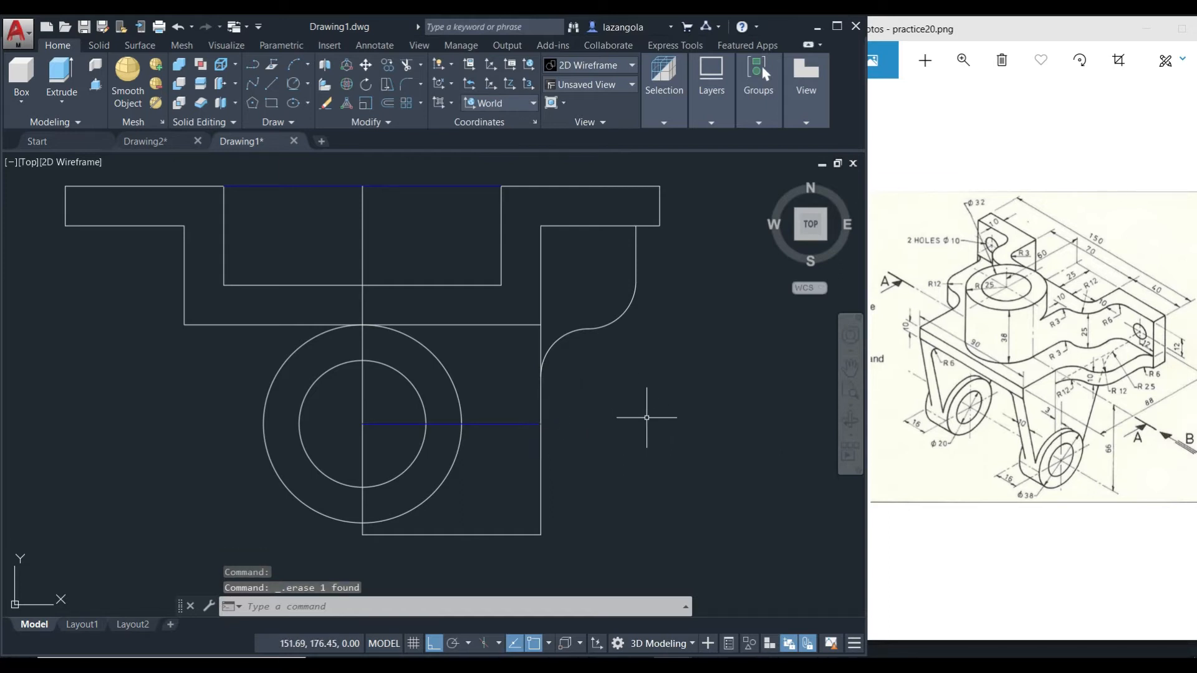
{"action": "key", "text": "Return"}
{"action": "key", "text": "Return"}
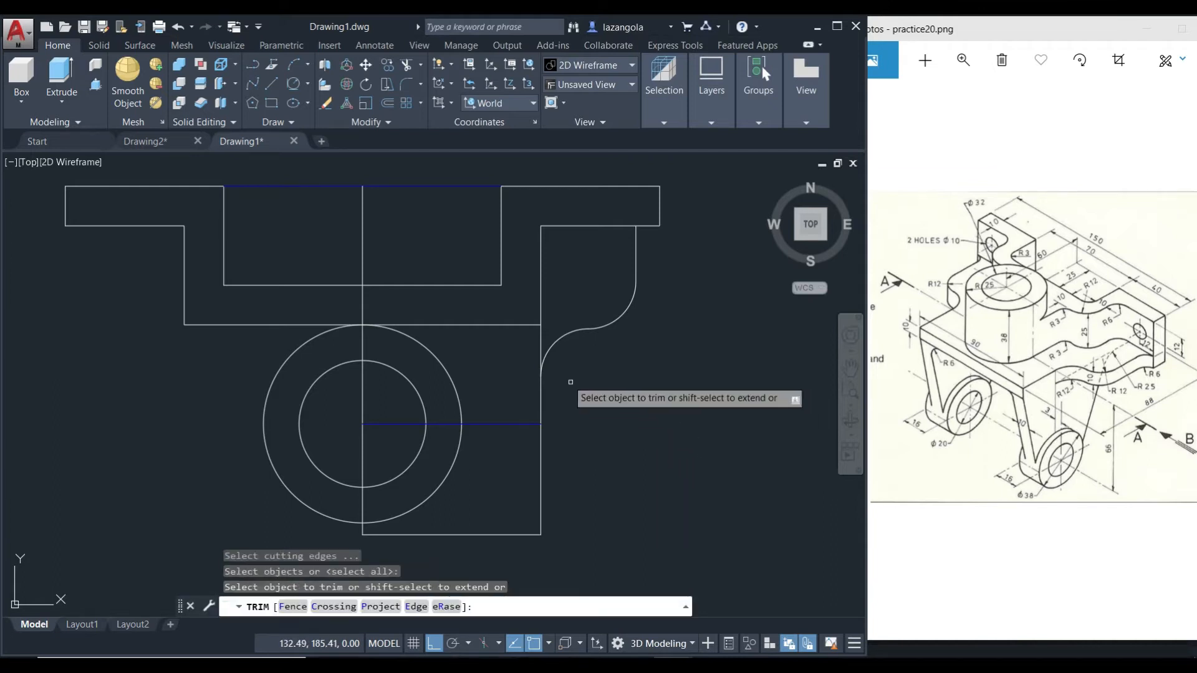
{"action": "left_click", "coordinate": [539, 342]}
{"action": "key", "text": "Return"}
{"action": "scroll", "coordinate": [739, 390], "scroll_direction": "down", "scroll_amount": 2}
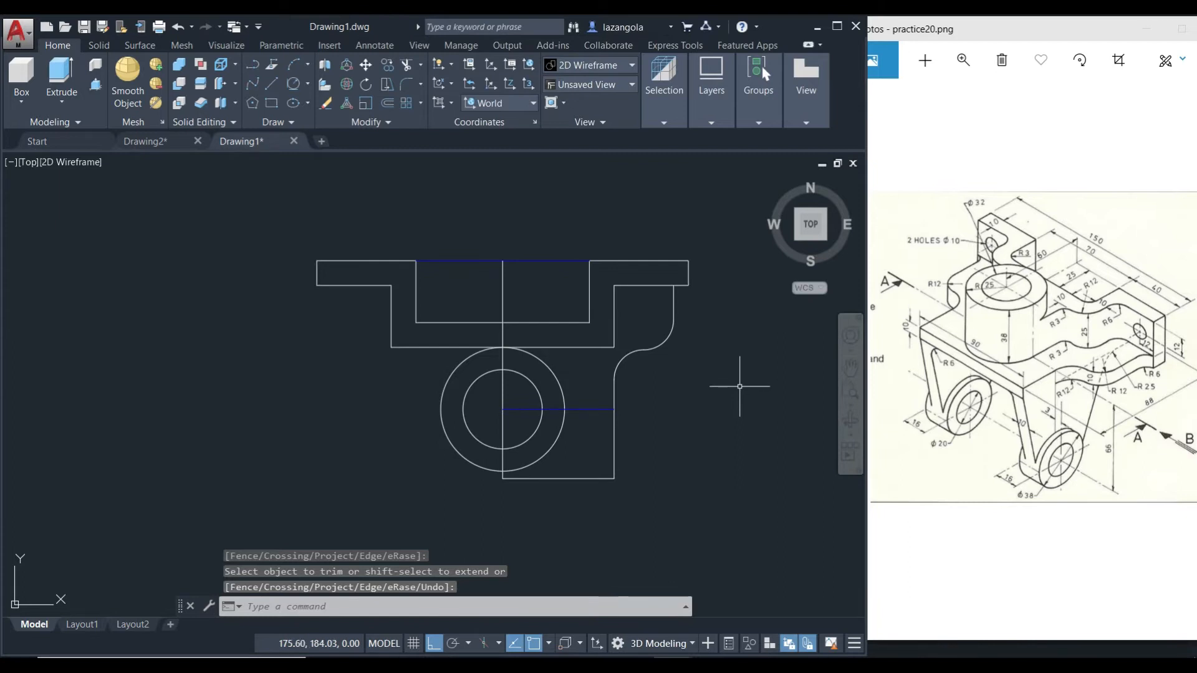
Erase the vertical center line running through the body profile and the concentric circles
{"action": "scroll", "coordinate": [740, 386], "scroll_direction": "up", "scroll_amount": 2}
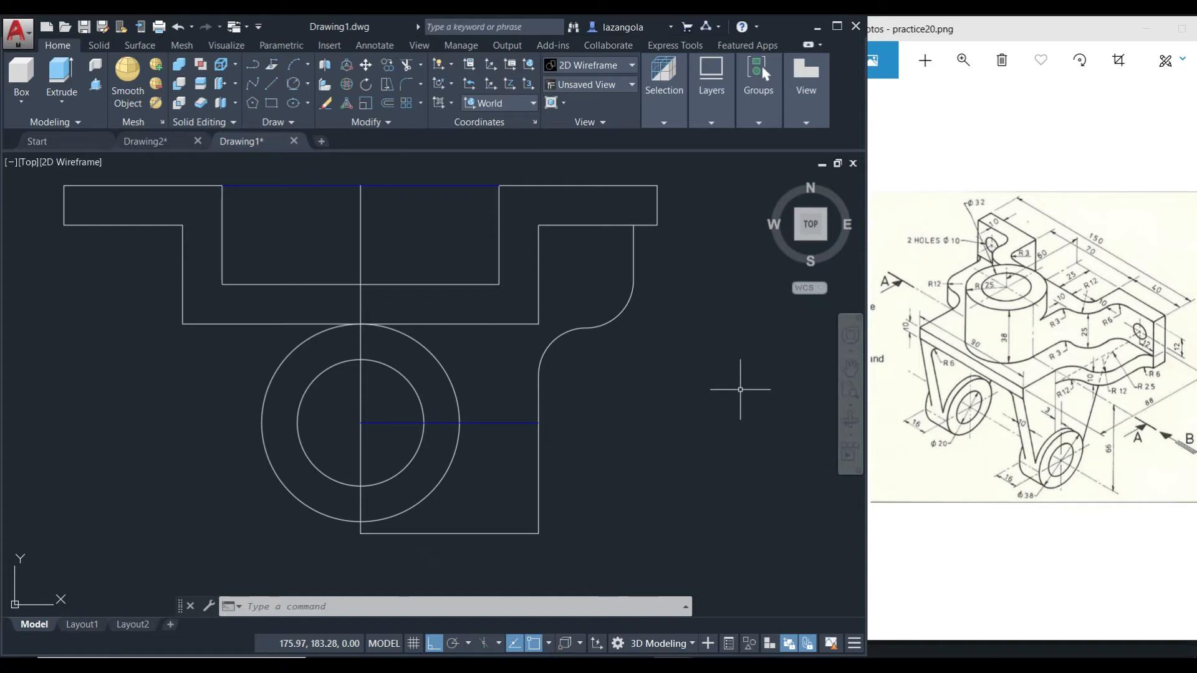
{"action": "left_click", "coordinate": [359, 238]}
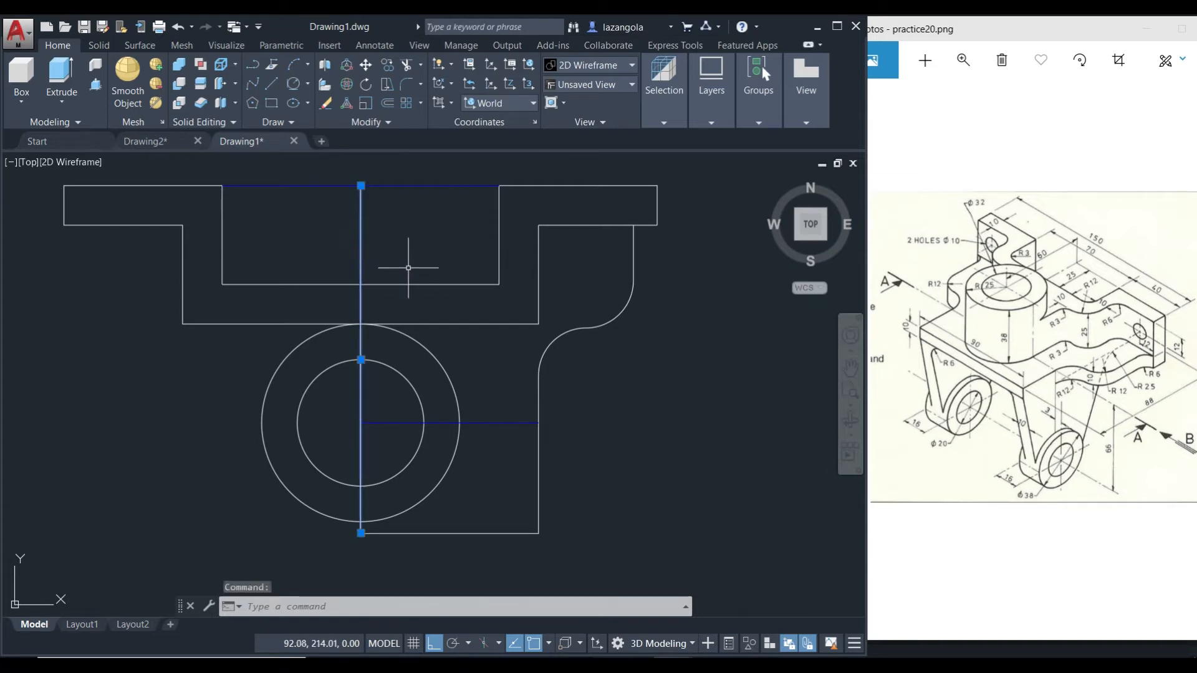
{"action": "key", "text": "Delete"}
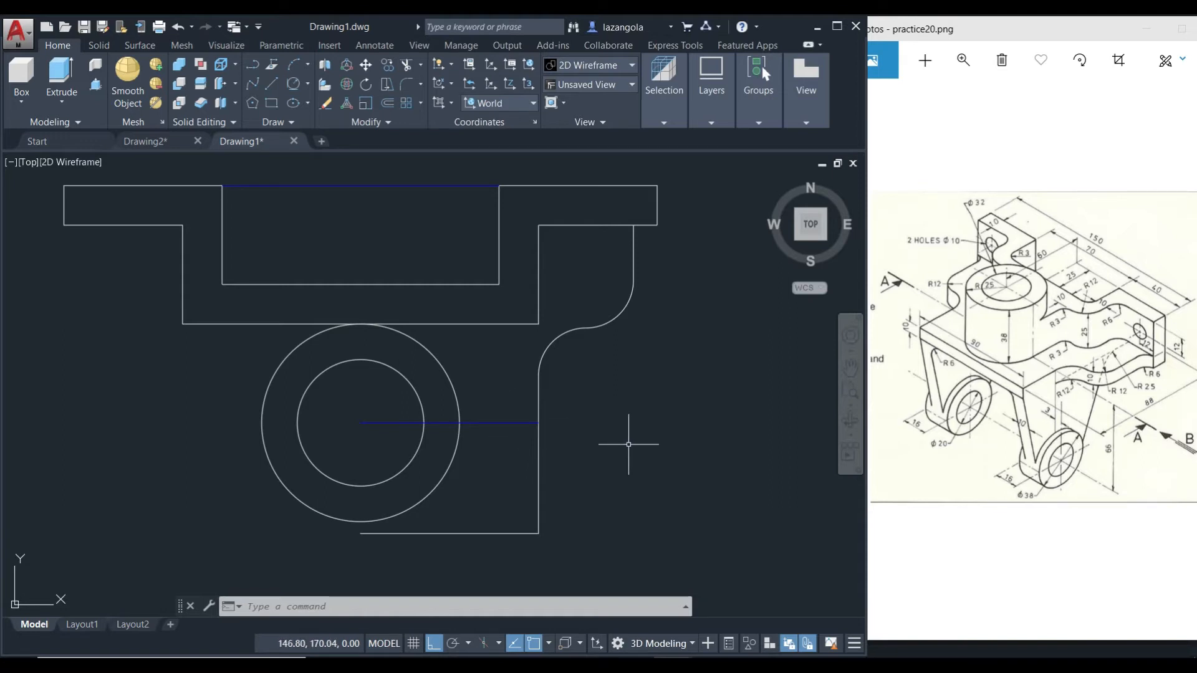
In a tilted 3D view, draw a line 66 long straight down from the guideline's end on the base plate's side edge
{"action": "middle_click_drag", "start_coordinate": [641, 447], "coordinate": [539, 309], "text": "shift"}
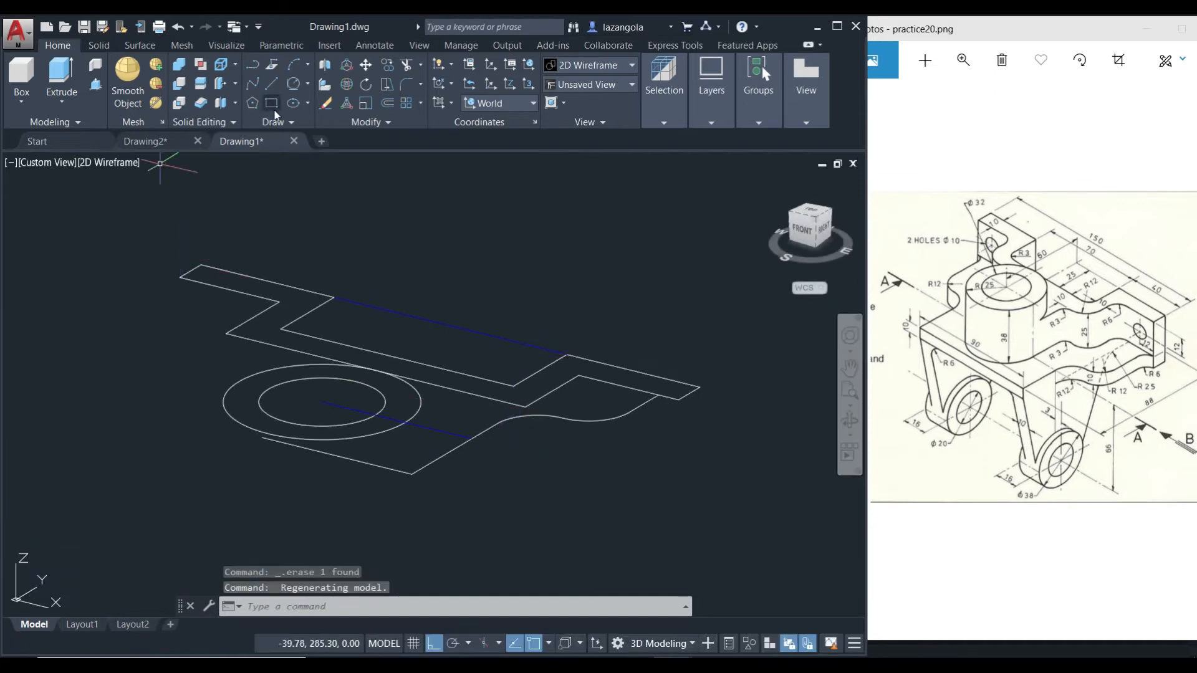
{"action": "left_click", "coordinate": [273, 85]}
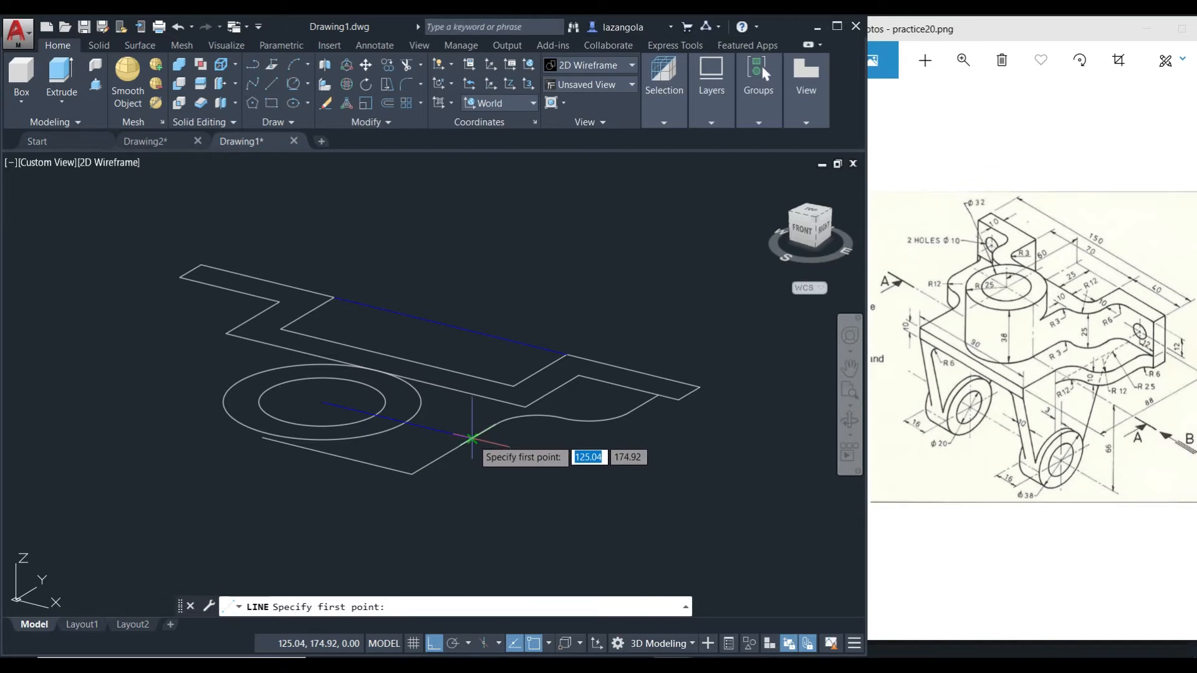
{"action": "scroll", "coordinate": [477, 444], "scroll_direction": "up", "scroll_amount": 3}
{"action": "scroll", "coordinate": [469, 430], "scroll_direction": "up", "scroll_amount": 3}
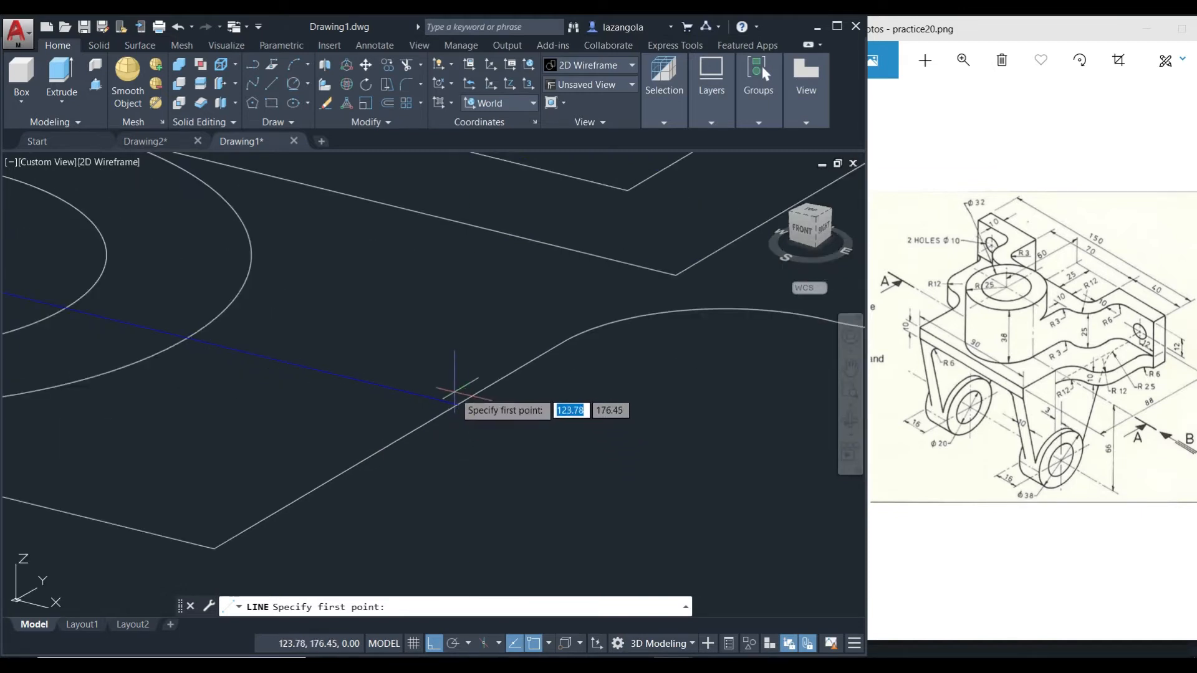
{"action": "left_click", "coordinate": [457, 404]}
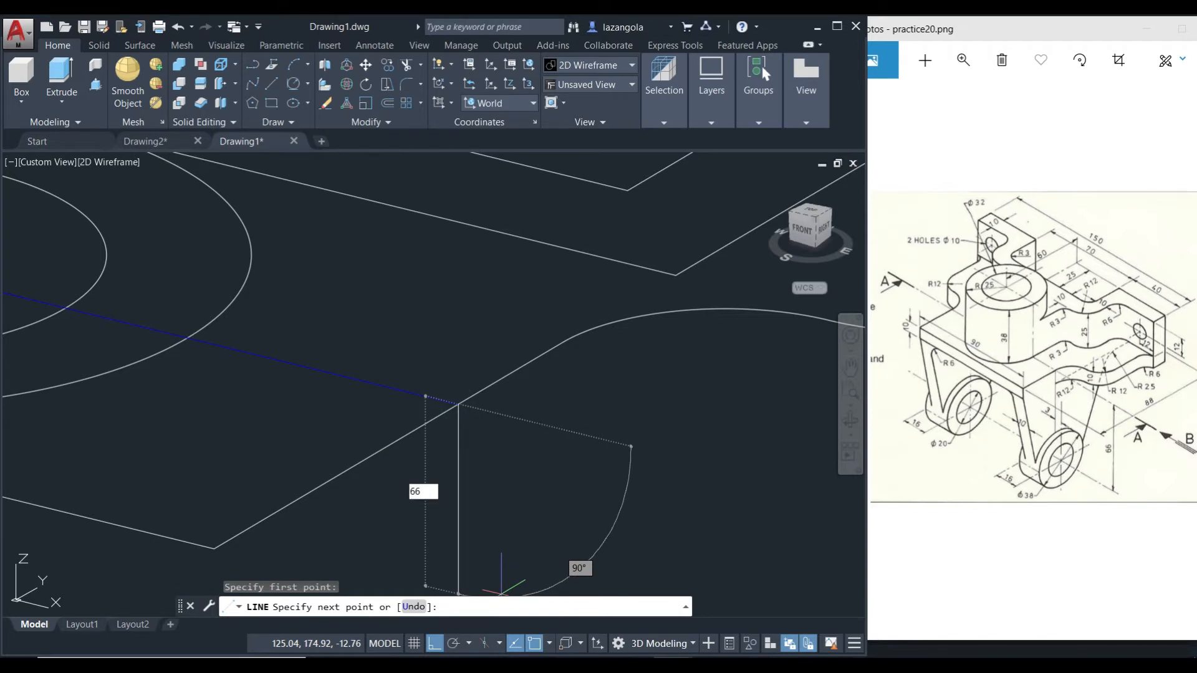
{"action": "type", "text": "66"}
{"action": "key", "text": "Return"}
{"action": "key", "text": "Return"}
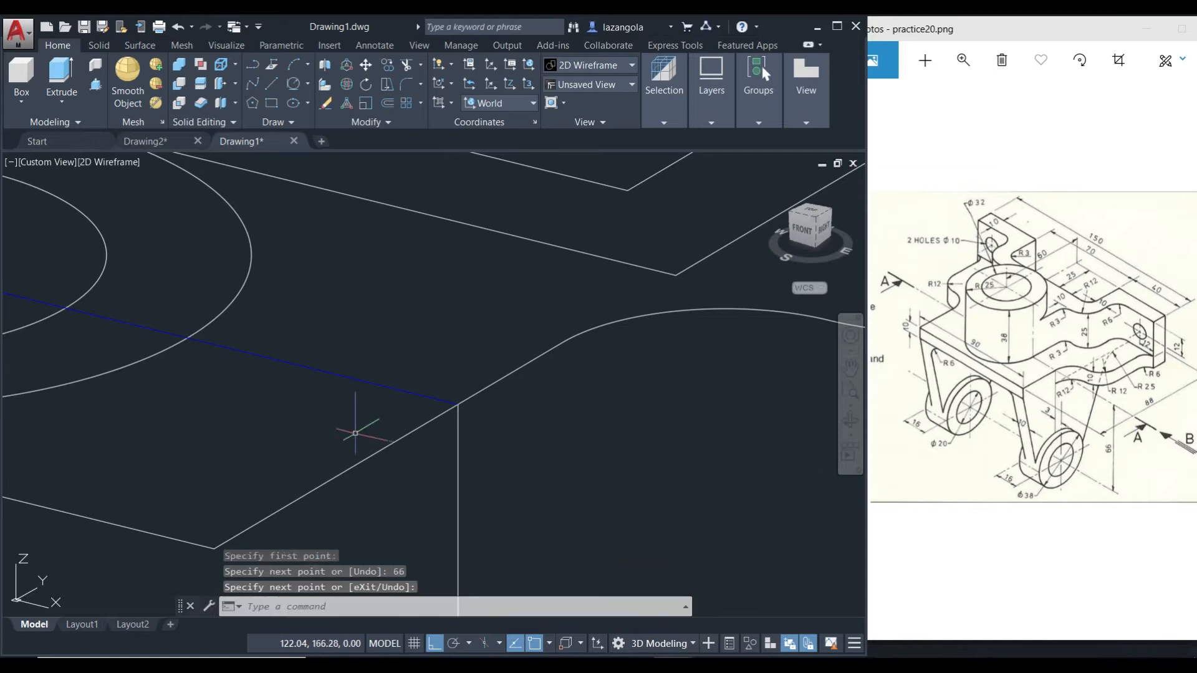
Erase the blue guideline starting at the circles' center, and set the visual style to Shaded
{"action": "scroll", "coordinate": [547, 427], "scroll_direction": "down", "scroll_amount": 5}
{"action": "scroll", "coordinate": [572, 473], "scroll_direction": "up", "scroll_amount": 2}
{"action": "scroll", "coordinate": [572, 473], "scroll_direction": "down", "scroll_amount": 2}
{"action": "left_click", "coordinate": [494, 437]}
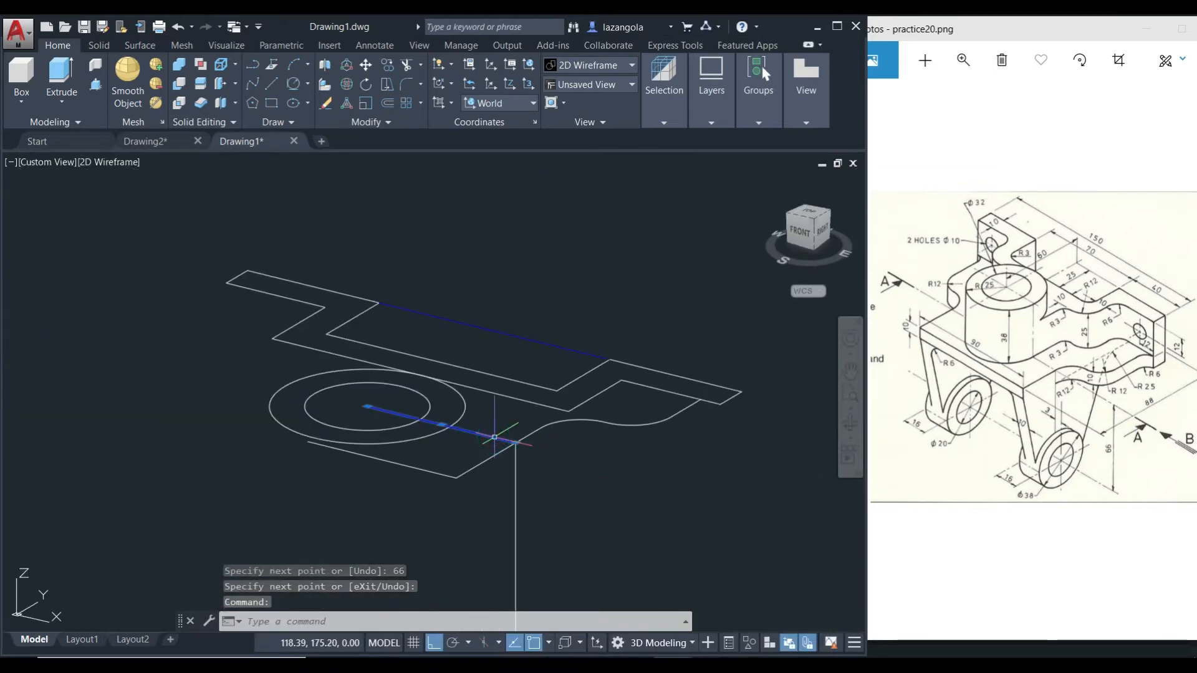
{"action": "key", "text": "Delete"}
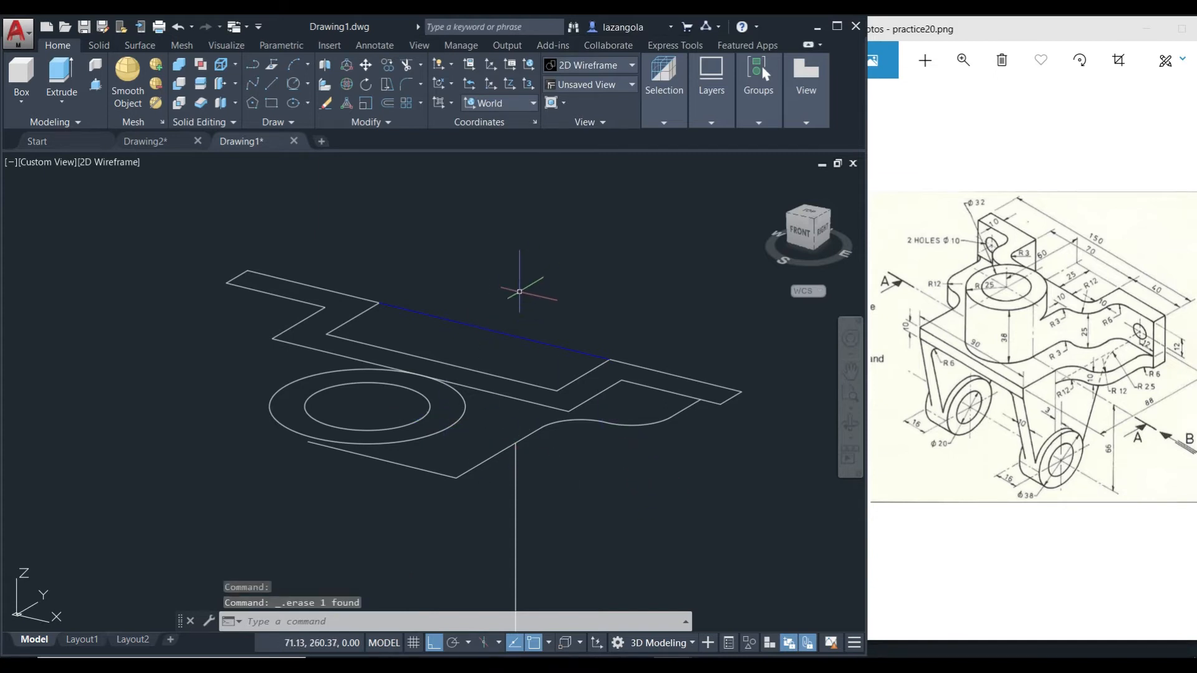
{"action": "left_click", "coordinate": [596, 66]}
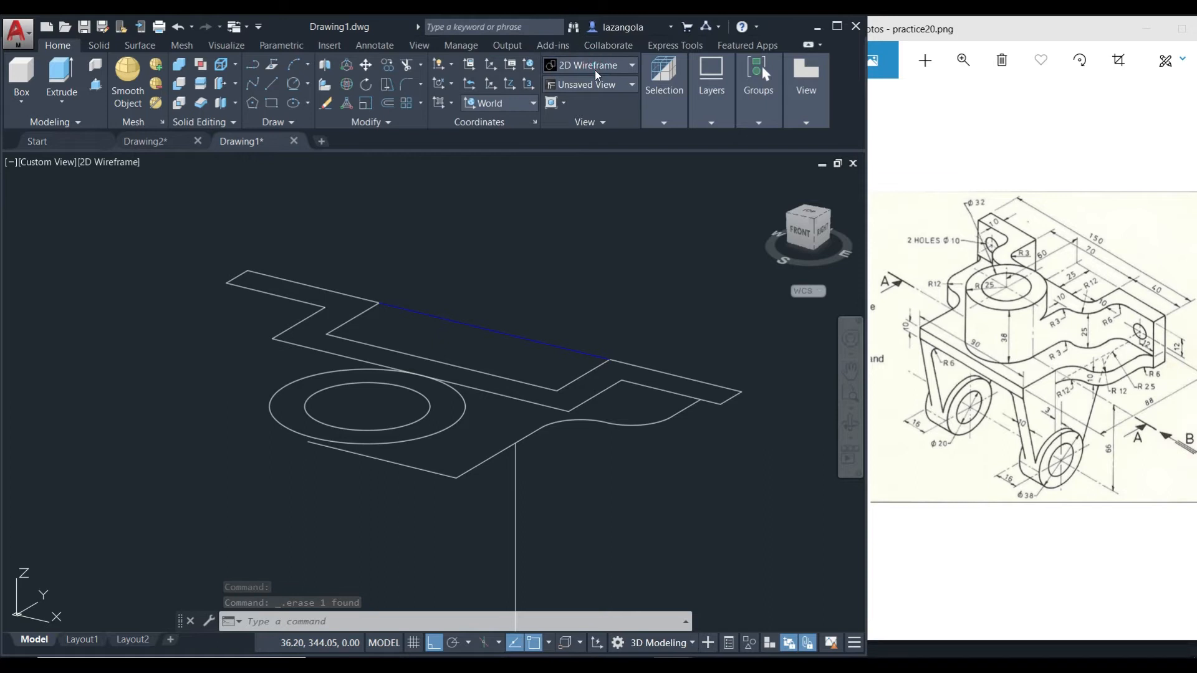
{"action": "left_click", "coordinate": [581, 156]}
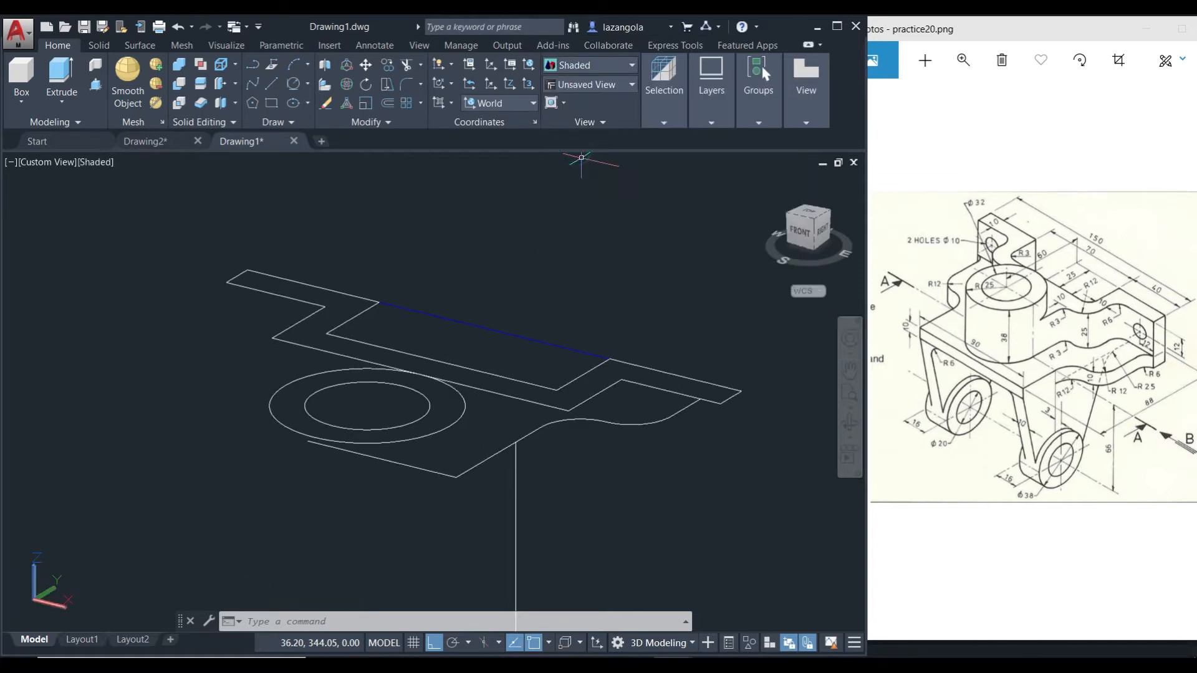
Presspull the stepped body profile up 25 and the ring between the two concentric circles up 38
{"action": "left_click", "coordinate": [95, 85]}
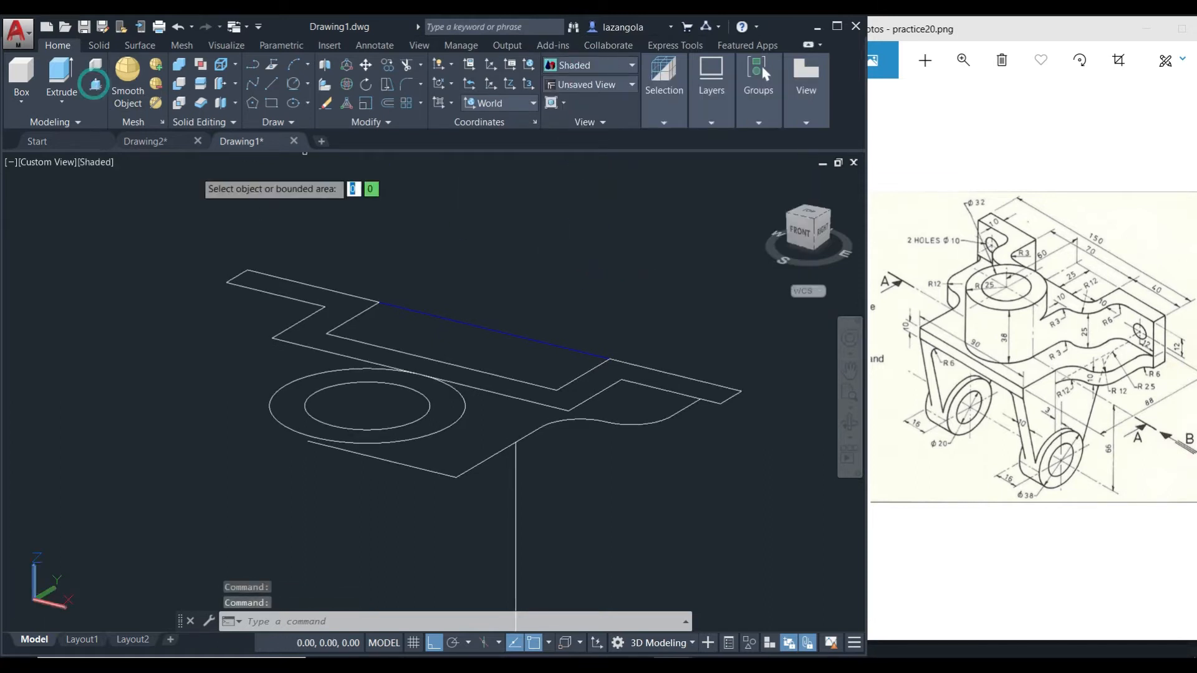
{"action": "left_click", "coordinate": [603, 379]}
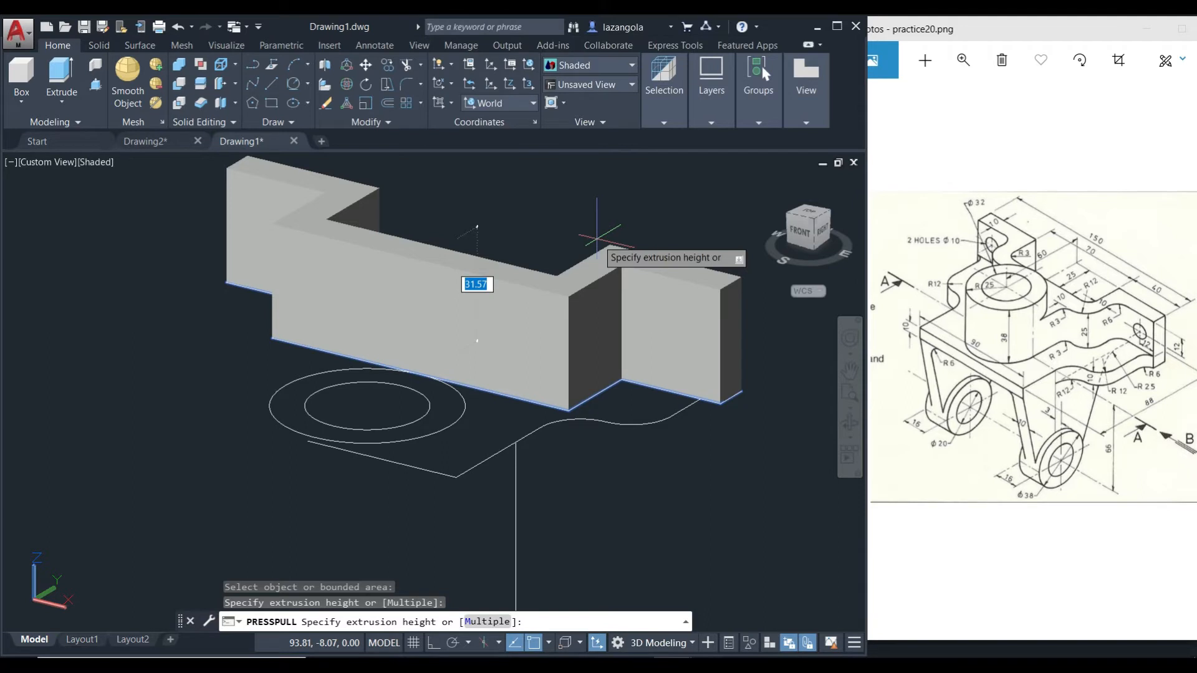
{"action": "key", "text": "Return"}
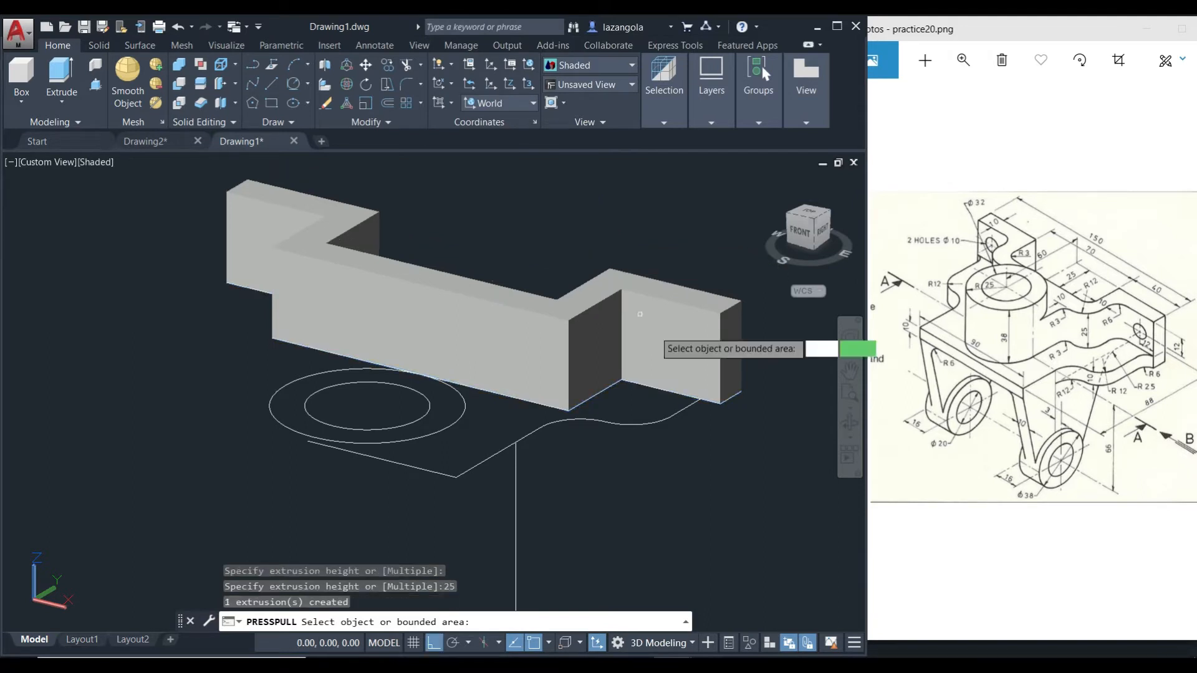
{"action": "left_click", "coordinate": [450, 405]}
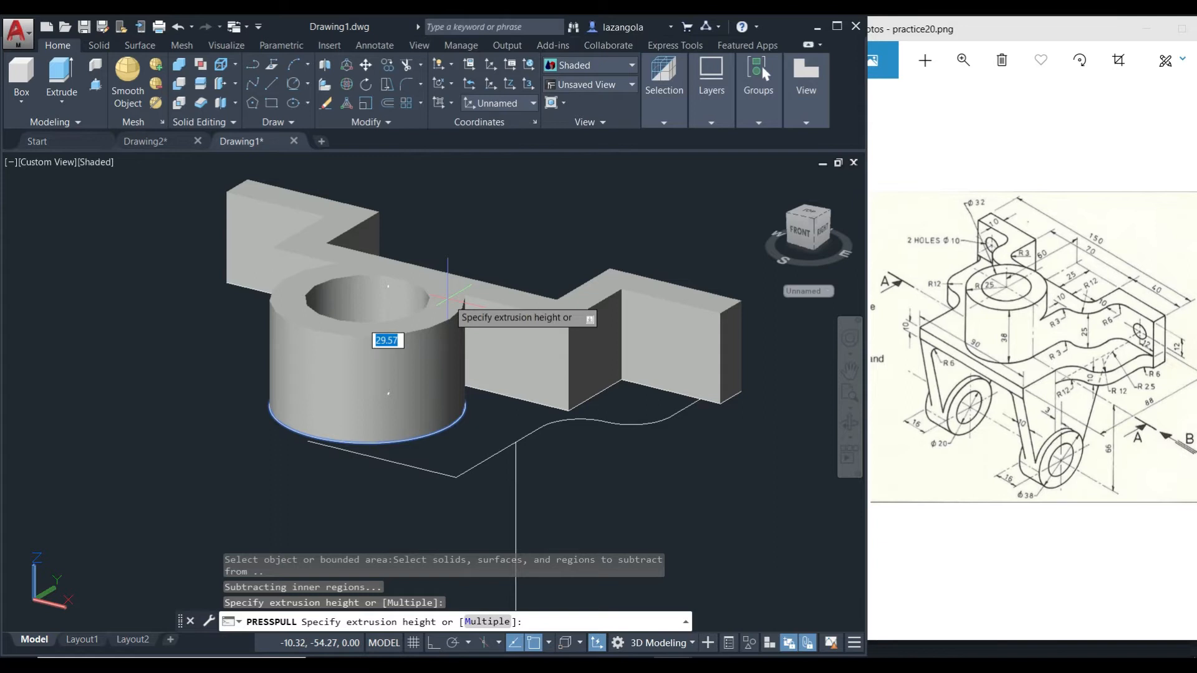
{"action": "type", "text": "38"}
{"action": "key", "text": "Return"}
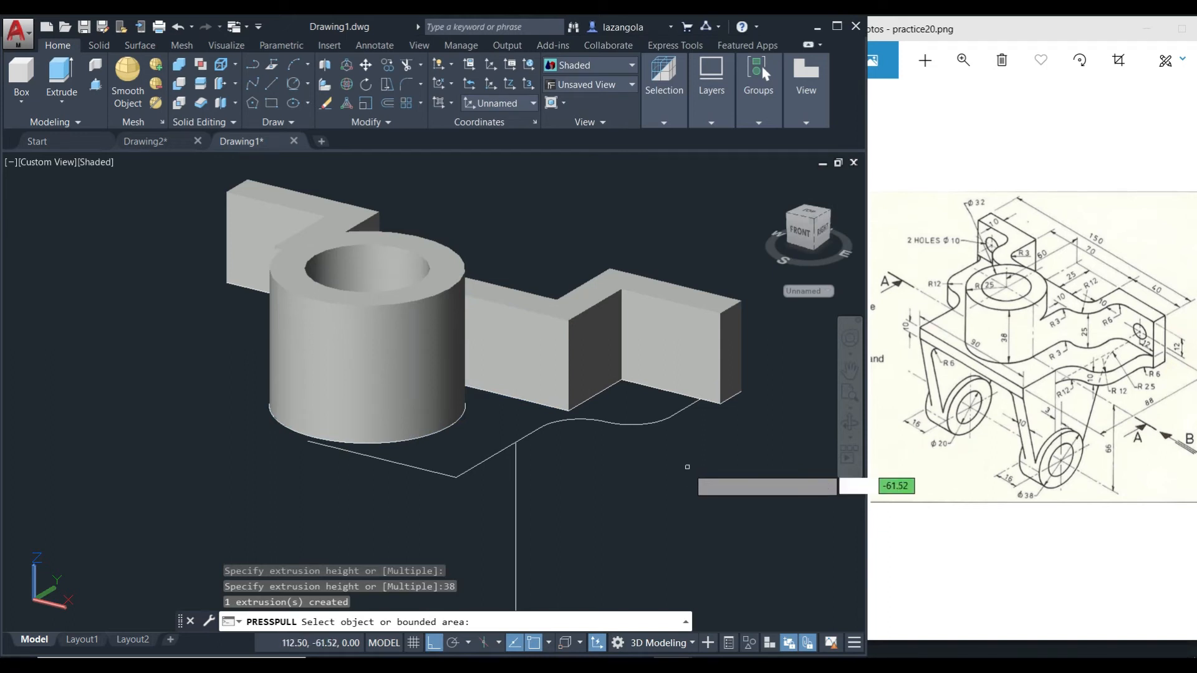
Undo the Presspull extrusions of the body profile and the ring
{"action": "key", "text": "ctrl+z"}
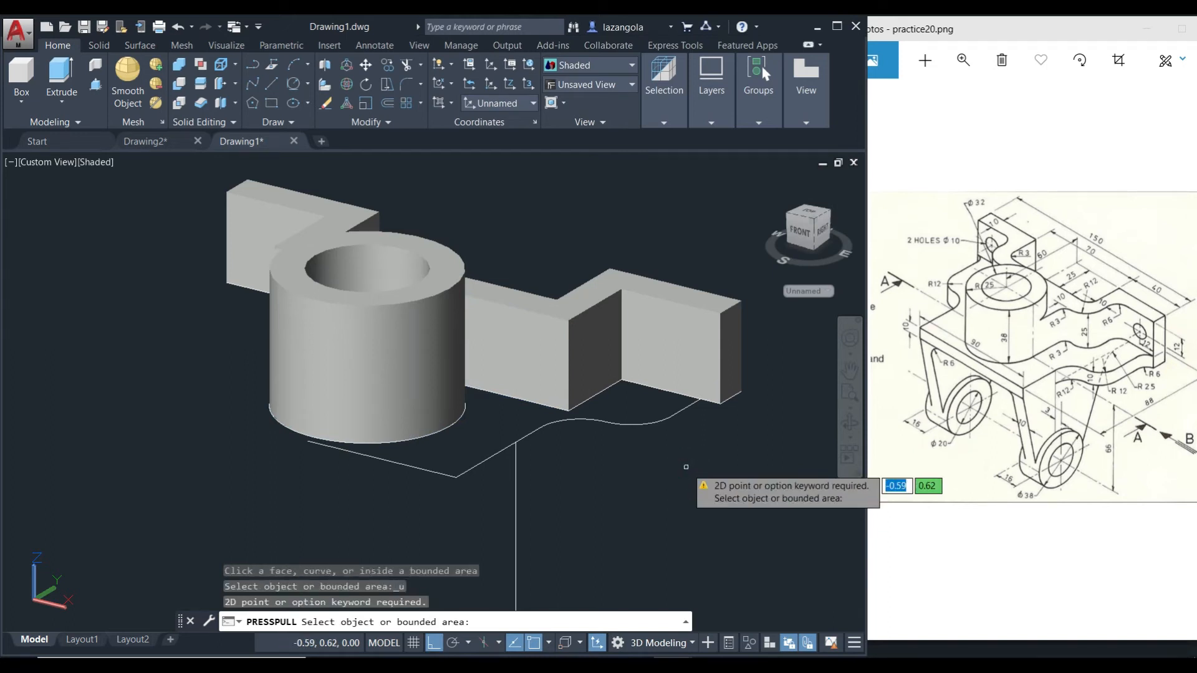
{"action": "key", "text": "Escape"}
{"action": "key", "text": "ctrl+z"}
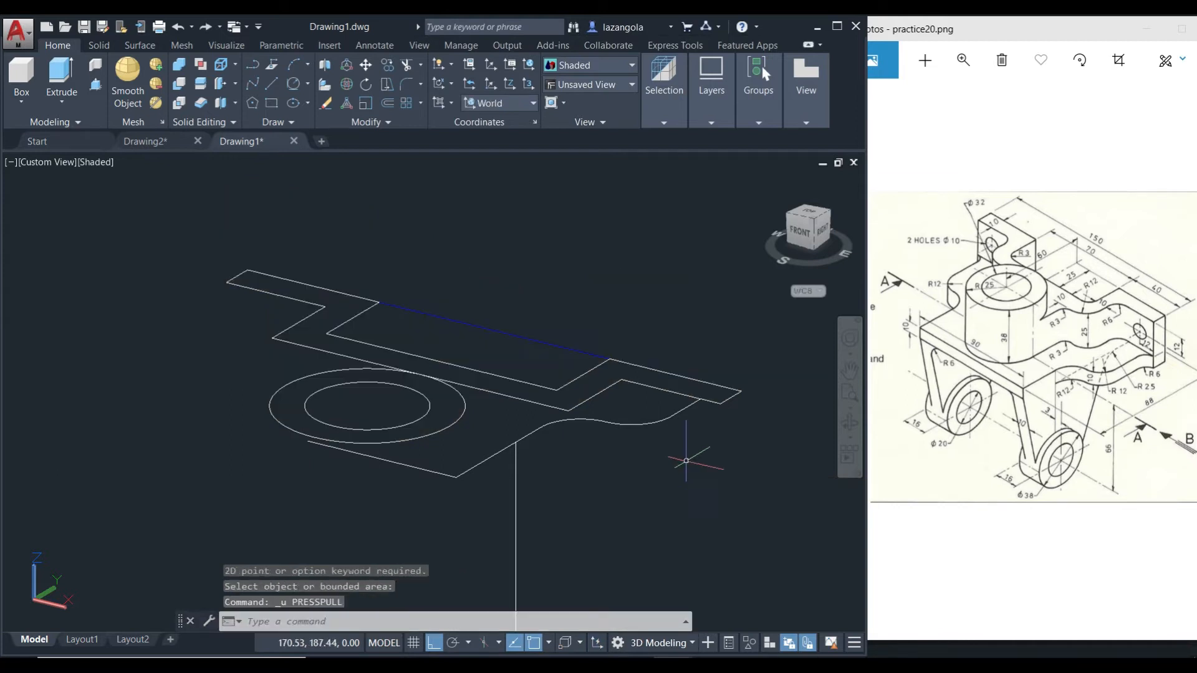
Presspull the stepped body profile up 25, leaving the concentric circles as they are
{"action": "left_click", "coordinate": [95, 88]}
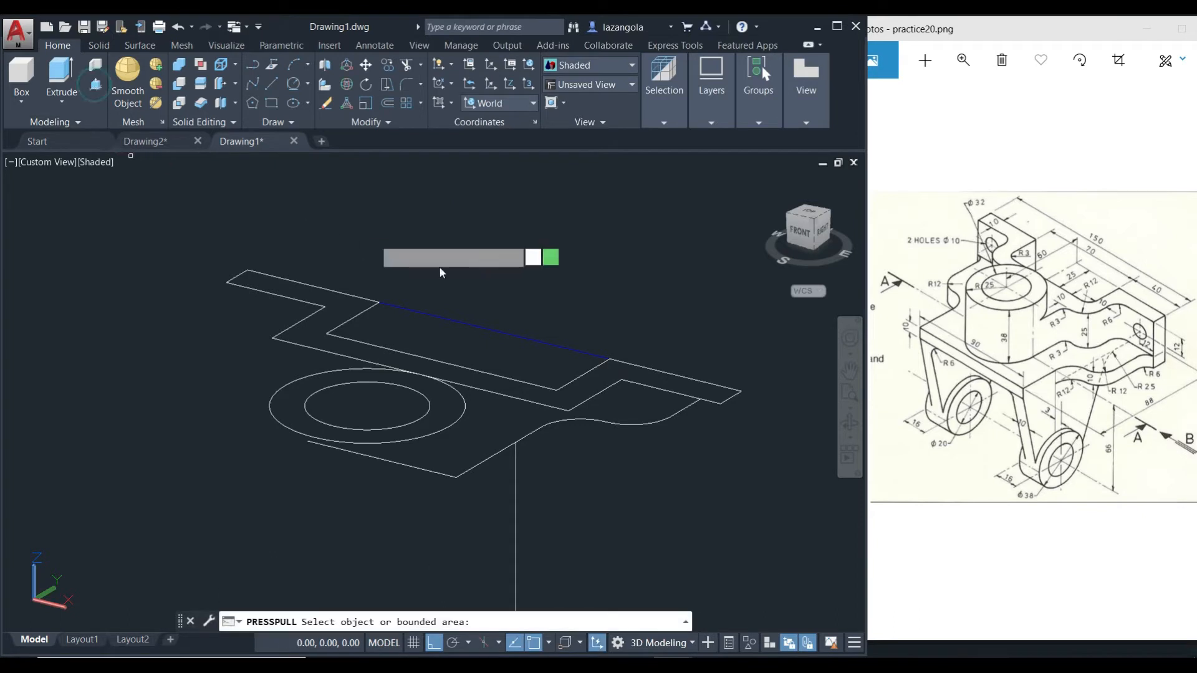
{"action": "left_click", "coordinate": [549, 399]}
{"action": "type", "text": "2"}
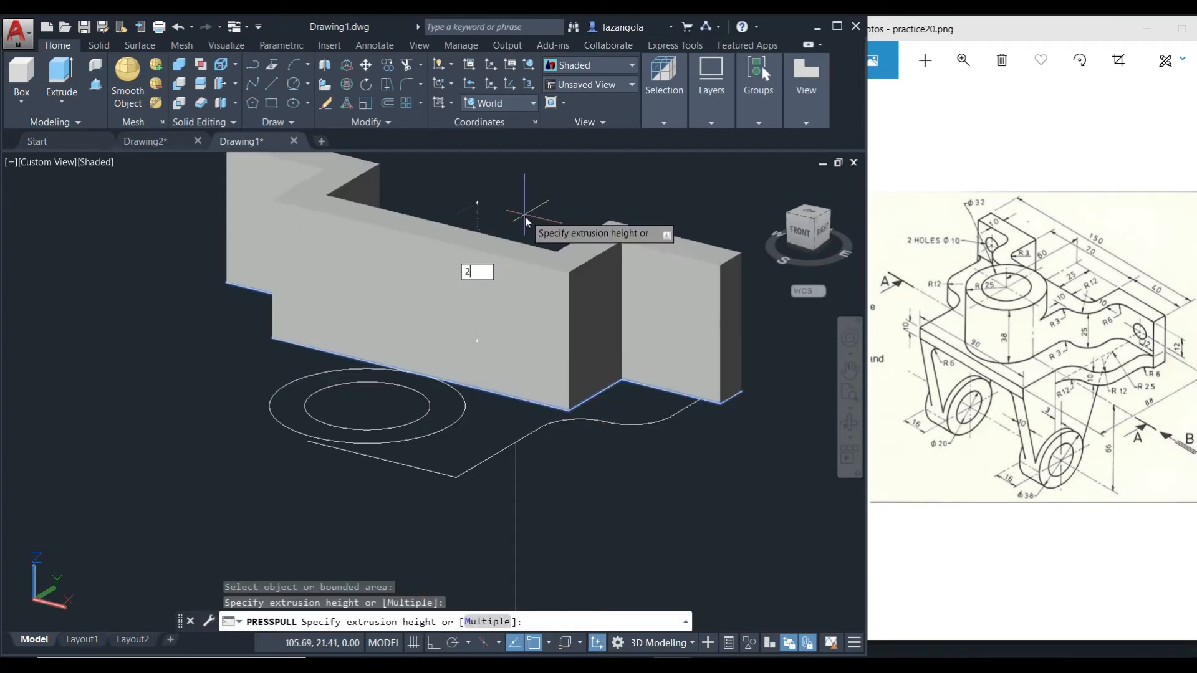
{"action": "type", "text": "5"}
{"action": "key", "text": "Return"}
{"action": "key", "text": "Return"}
Hide the extruded stepped body and the stepped profile polyline beneath it
{"action": "middle_click_drag", "start_coordinate": [561, 217], "coordinate": [614, 315], "text": "shift"}
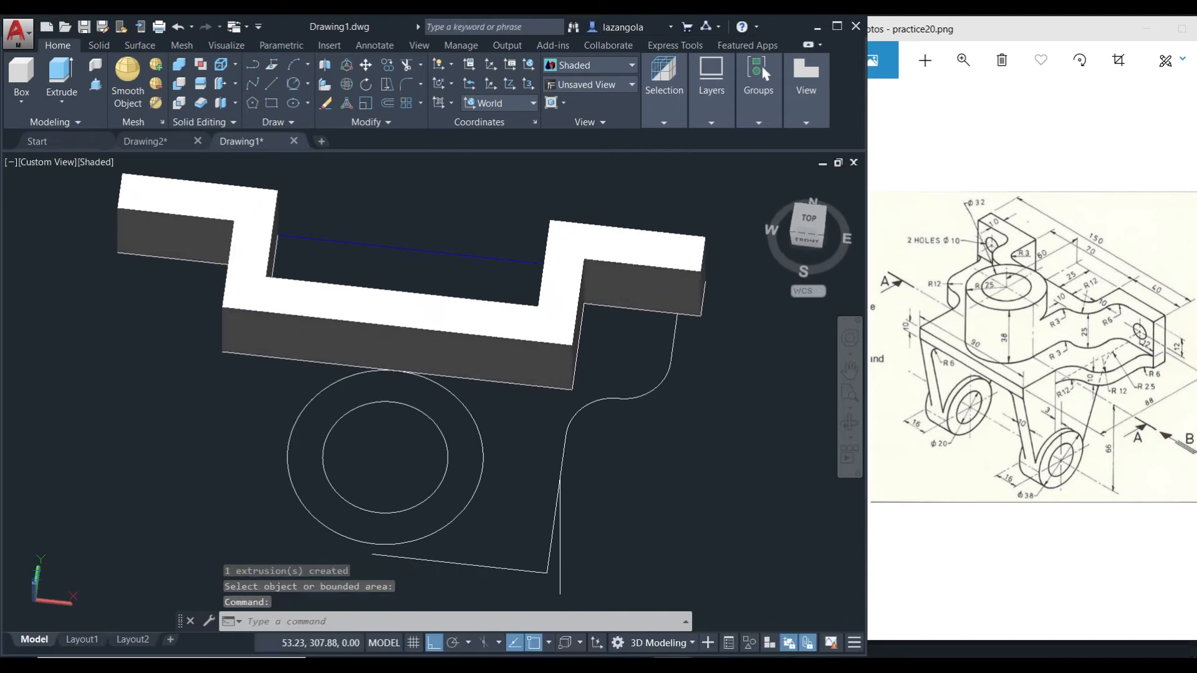
{"action": "left_click", "coordinate": [541, 344]}
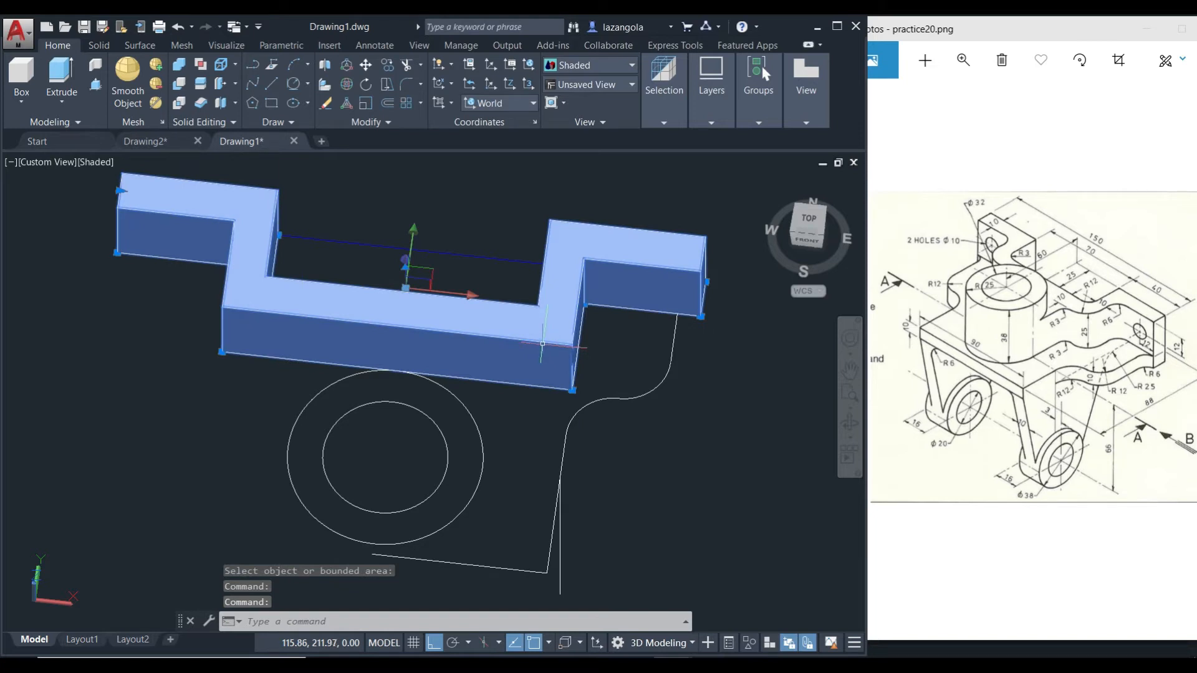
{"action": "right_click", "coordinate": [541, 344]}
{"action": "mouse_move", "coordinate": [594, 360]}
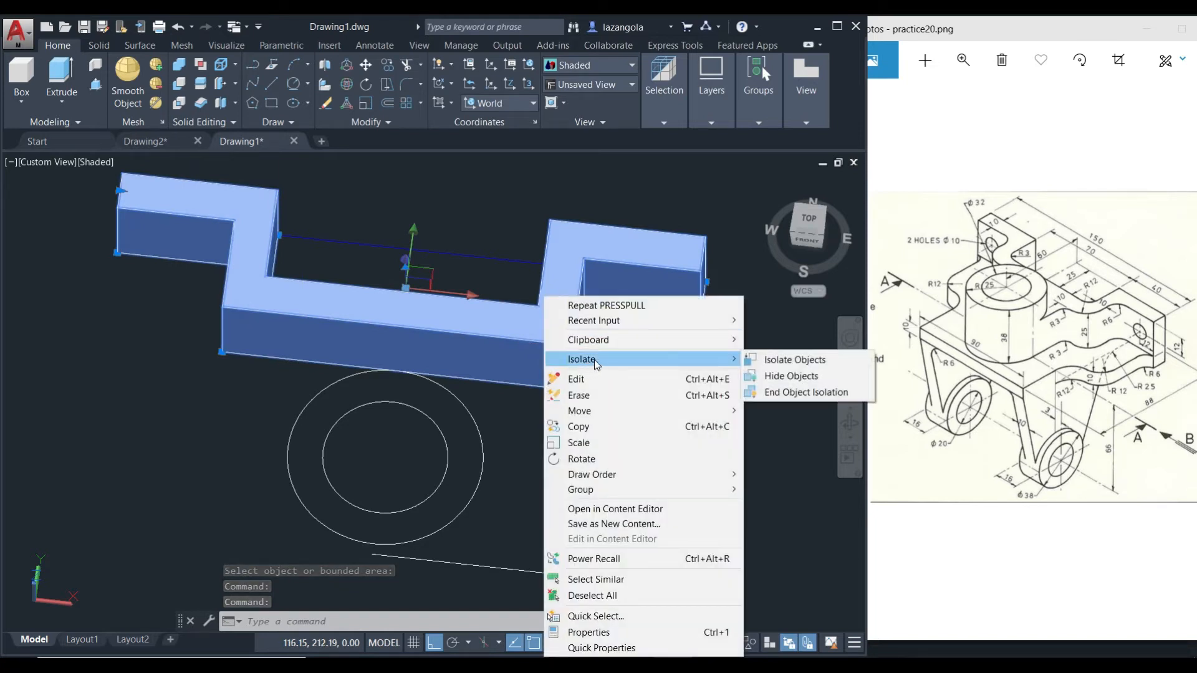
{"action": "left_click", "coordinate": [784, 377]}
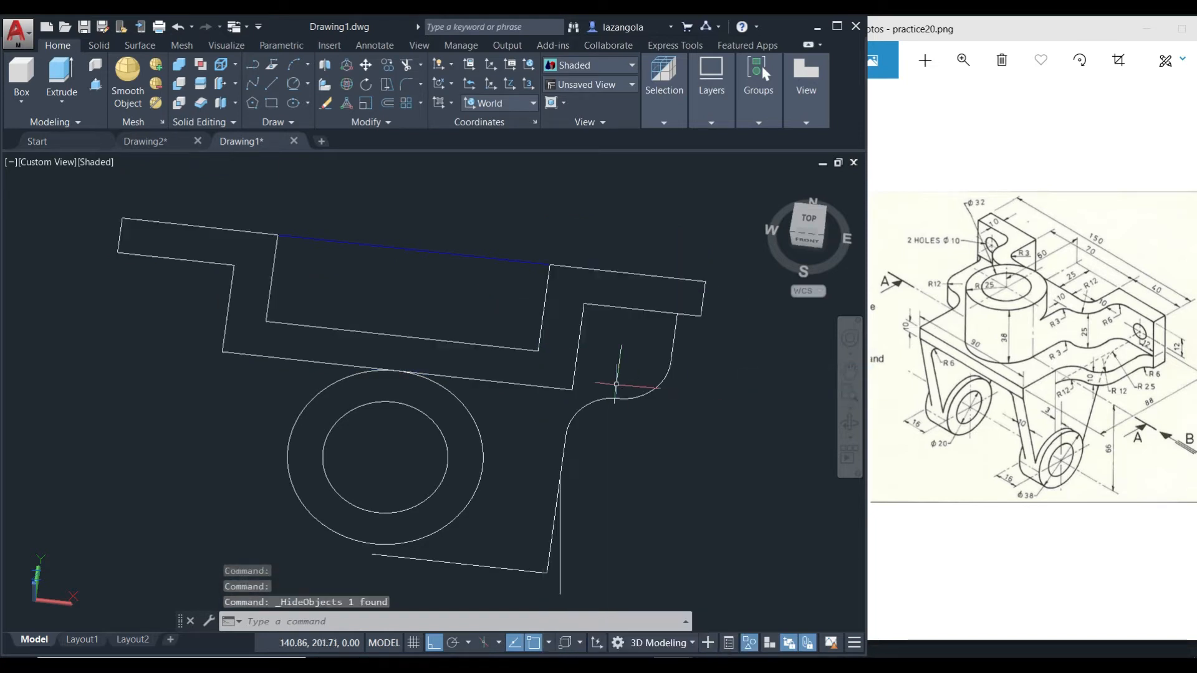
{"action": "left_click", "coordinate": [578, 354]}
{"action": "right_click", "coordinate": [579, 353]}
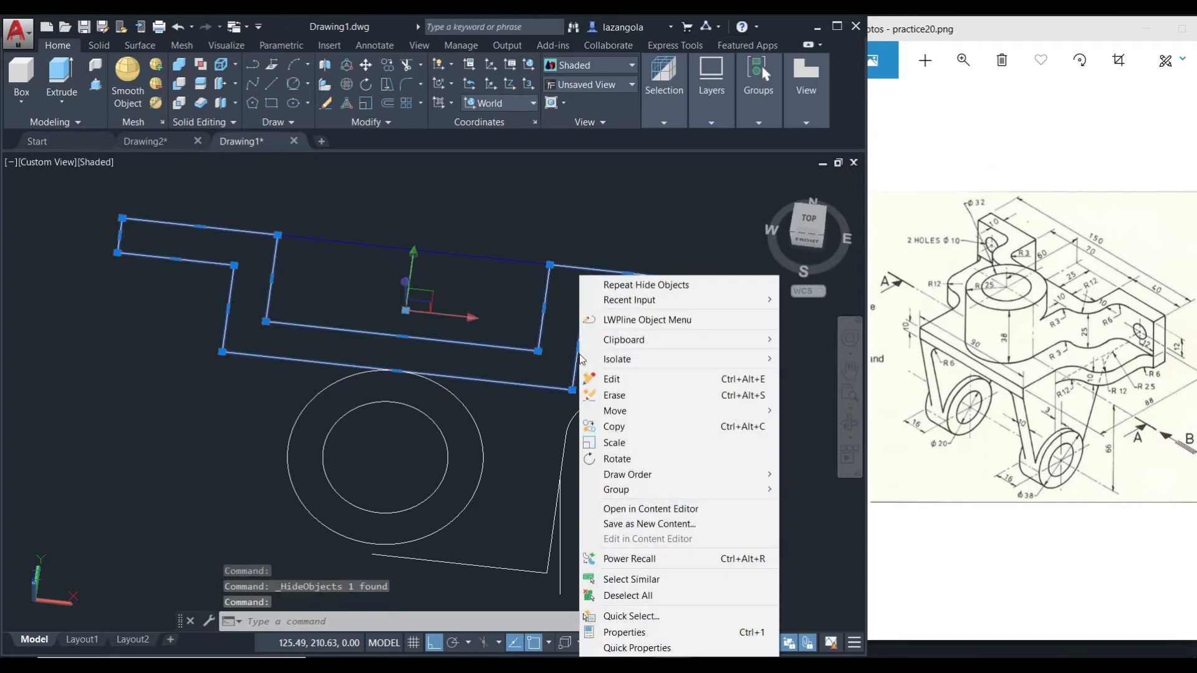
{"action": "mouse_move", "coordinate": [627, 360]}
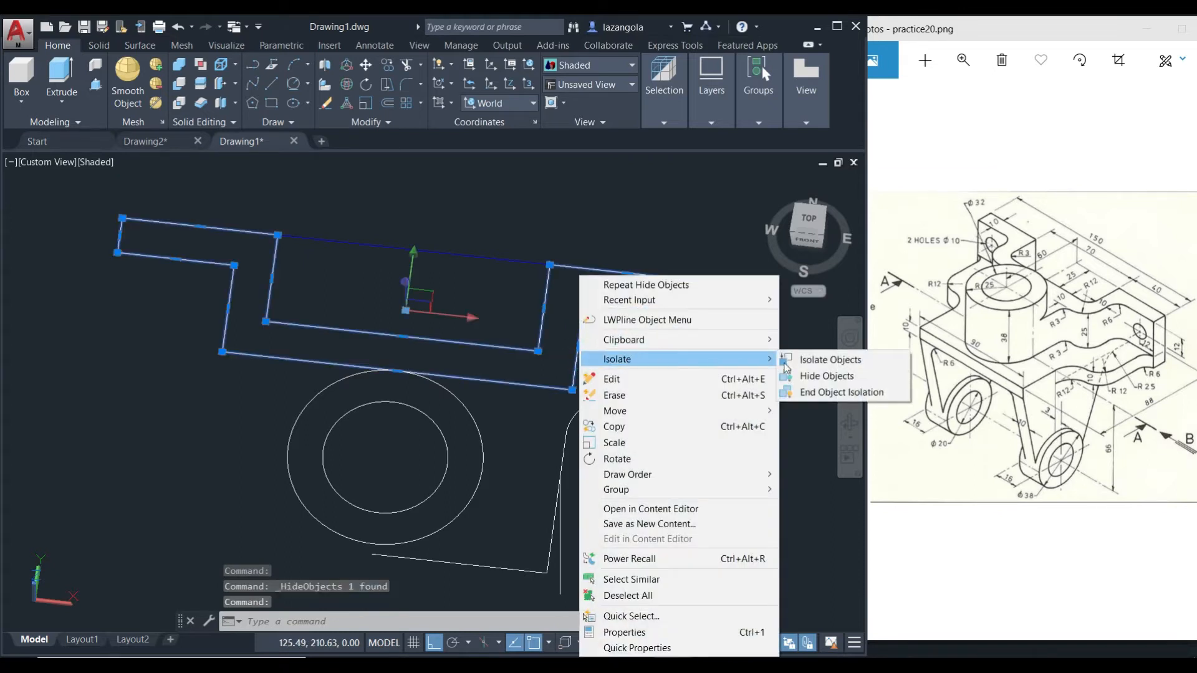
{"action": "left_click", "coordinate": [813, 377]}
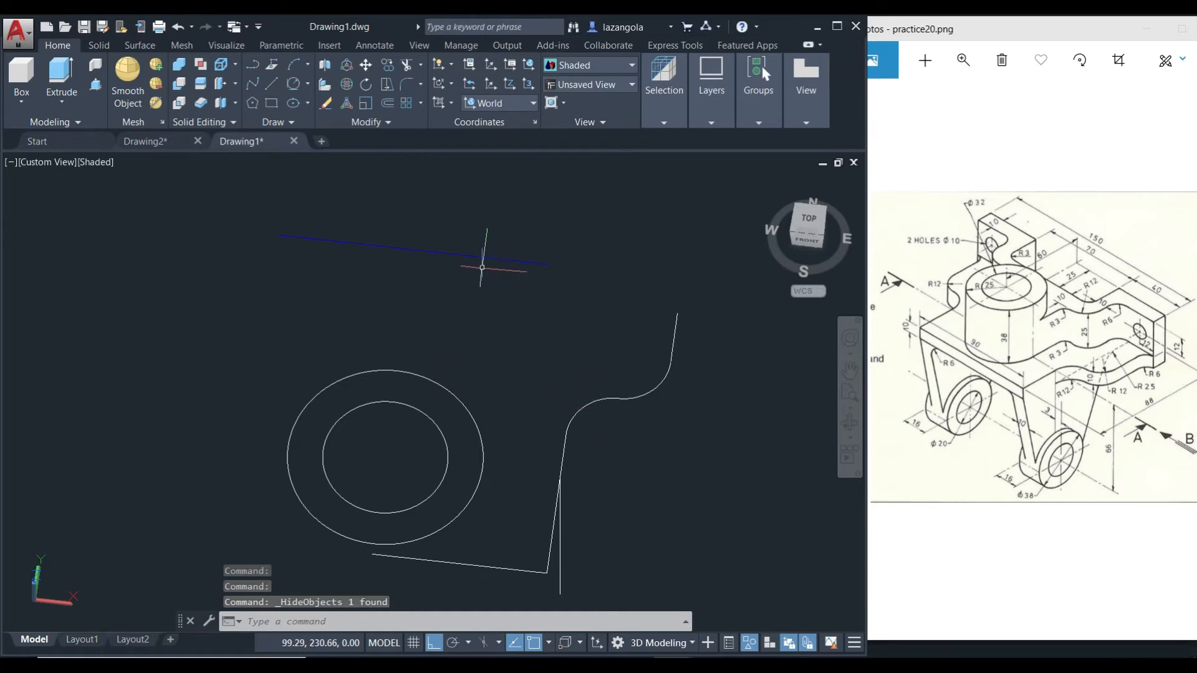
Erase the remaining blue guideline and switch to the Top view, with the curved arm outline in sight
{"action": "left_click", "coordinate": [479, 253]}
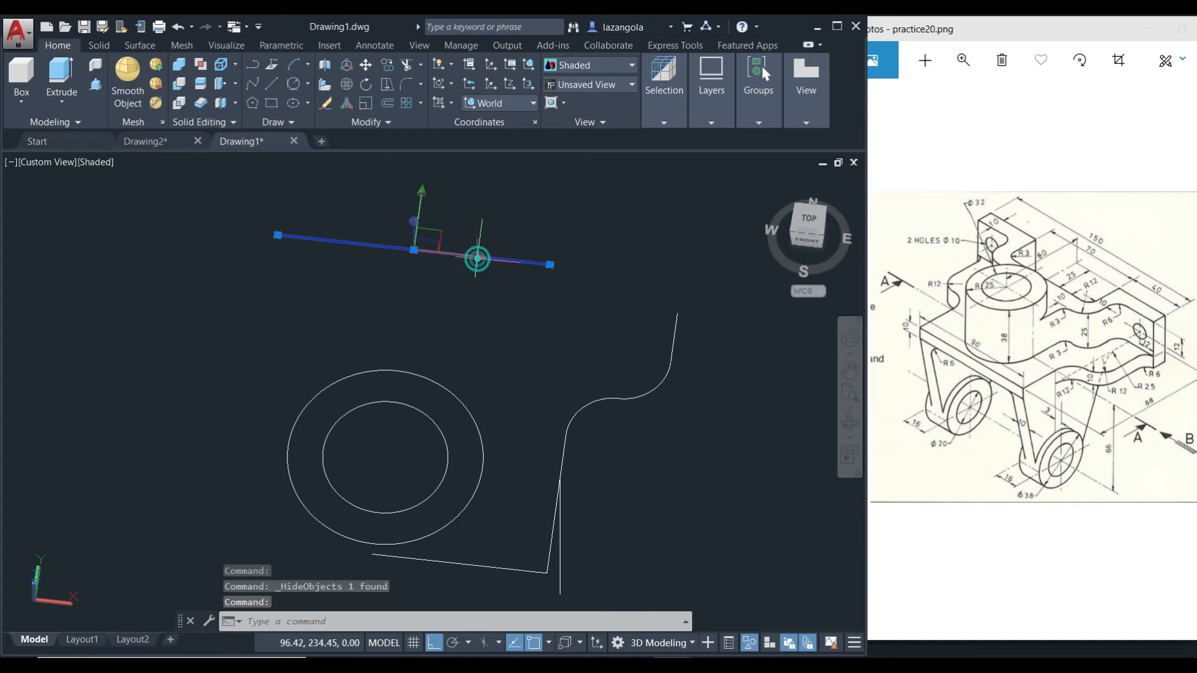
{"action": "key", "text": "Delete"}
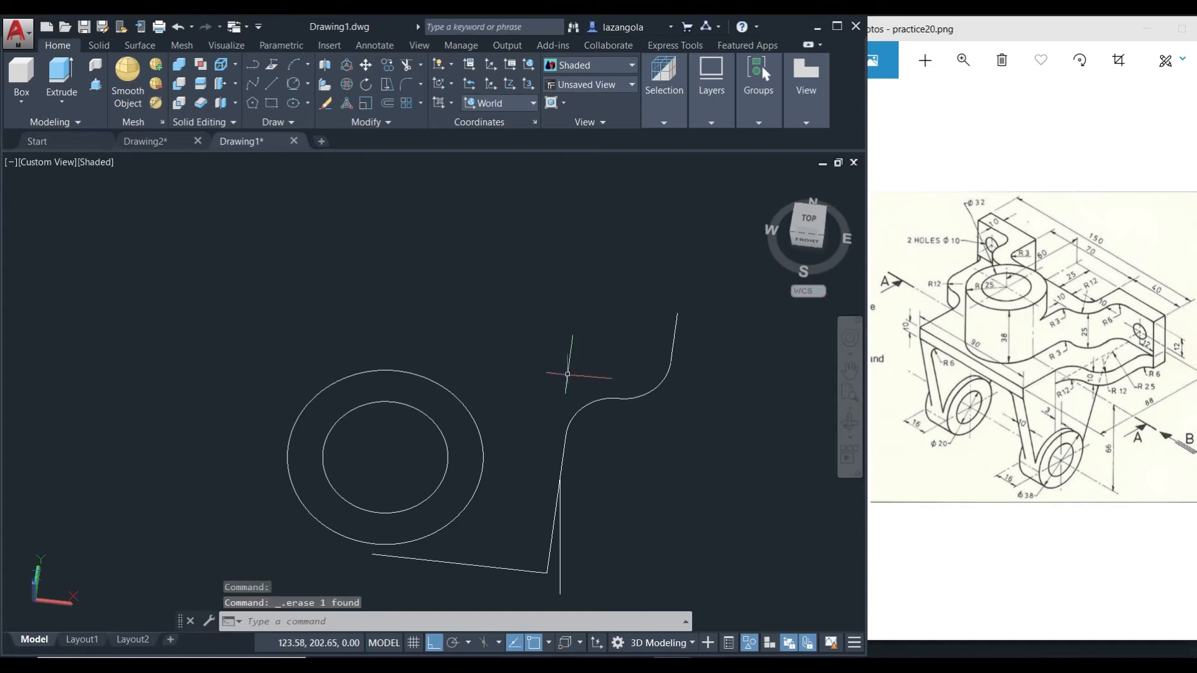
{"action": "left_click", "coordinate": [46, 164]}
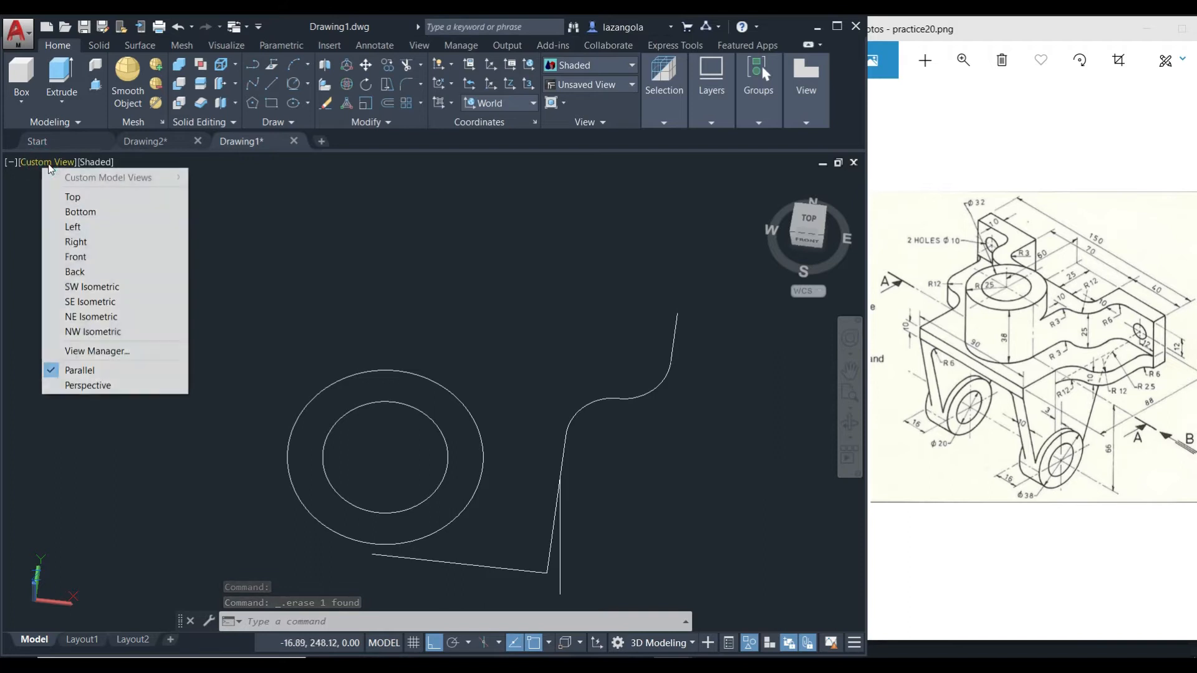
{"action": "left_click", "coordinate": [71, 196]}
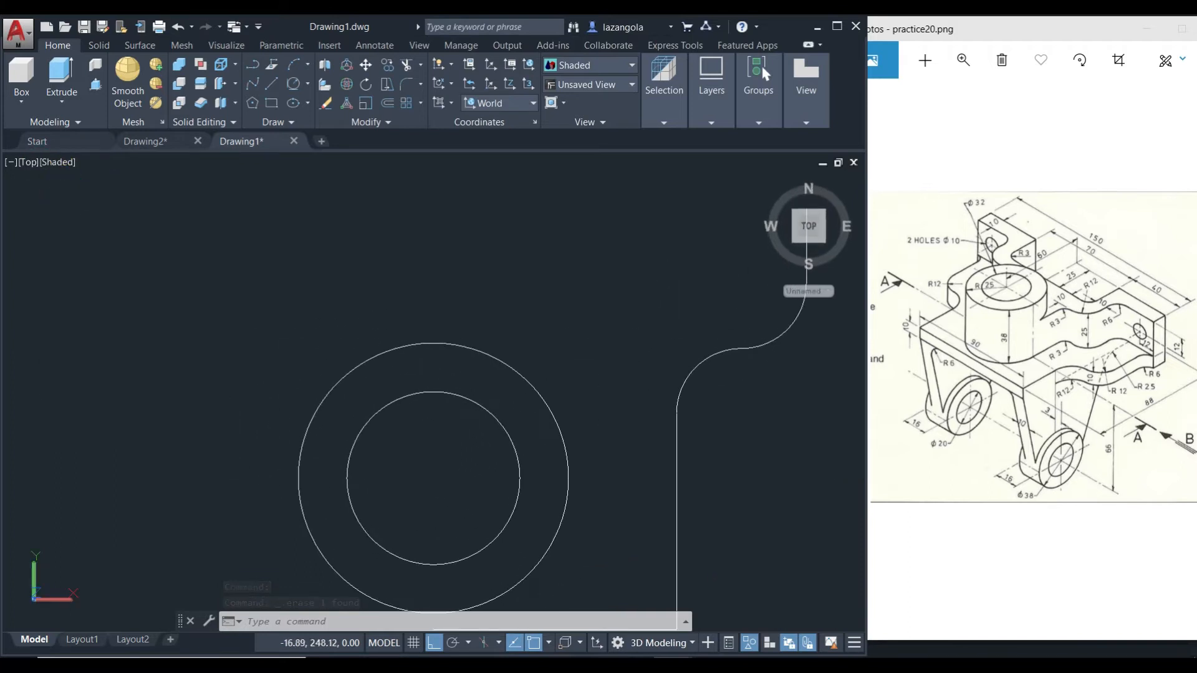
{"action": "middle_click_drag", "start_coordinate": [652, 366], "coordinate": [467, 357]}
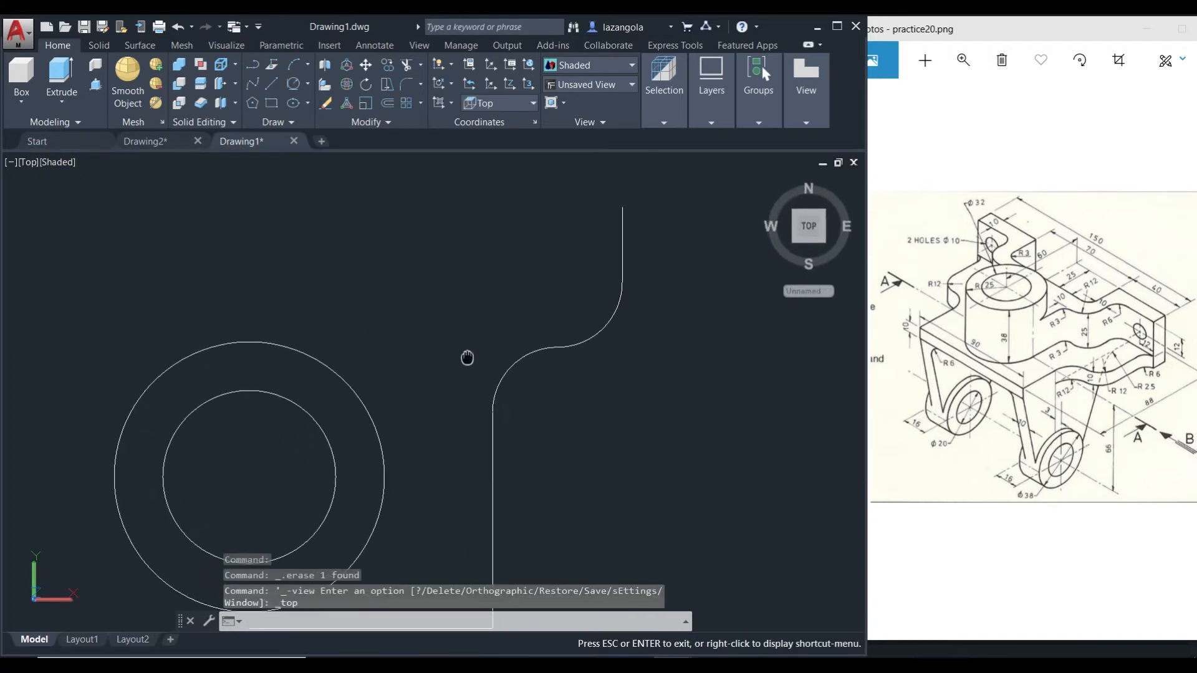
{"action": "key", "text": "Escape"}
From the upper end of the curved arm outline, draw connected lines 6 to the right, 10 up and 40 to the left
{"action": "left_click", "coordinate": [270, 84]}
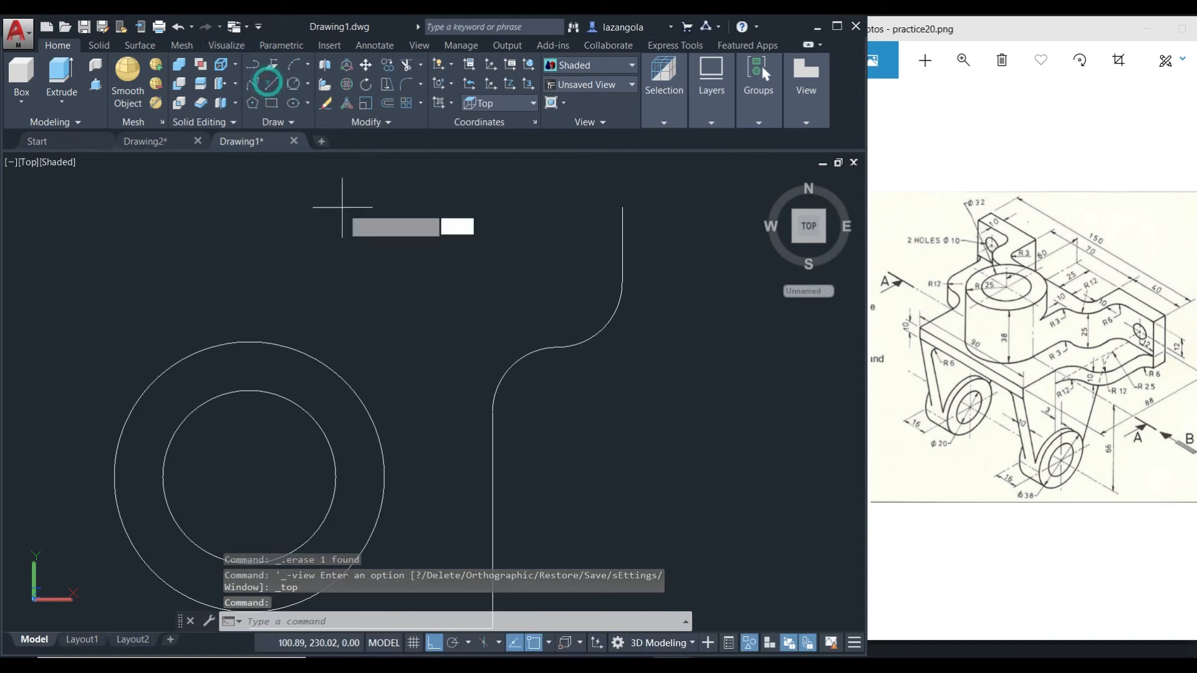
{"action": "left_click", "coordinate": [621, 207]}
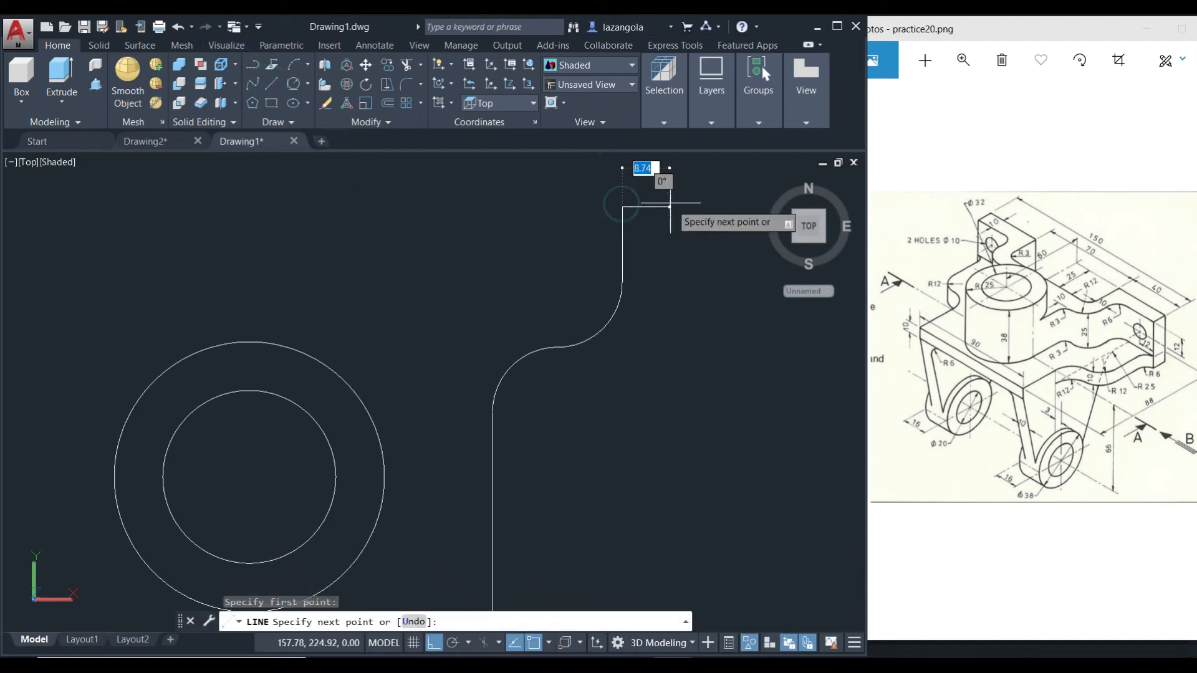
{"action": "type", "text": "6"}
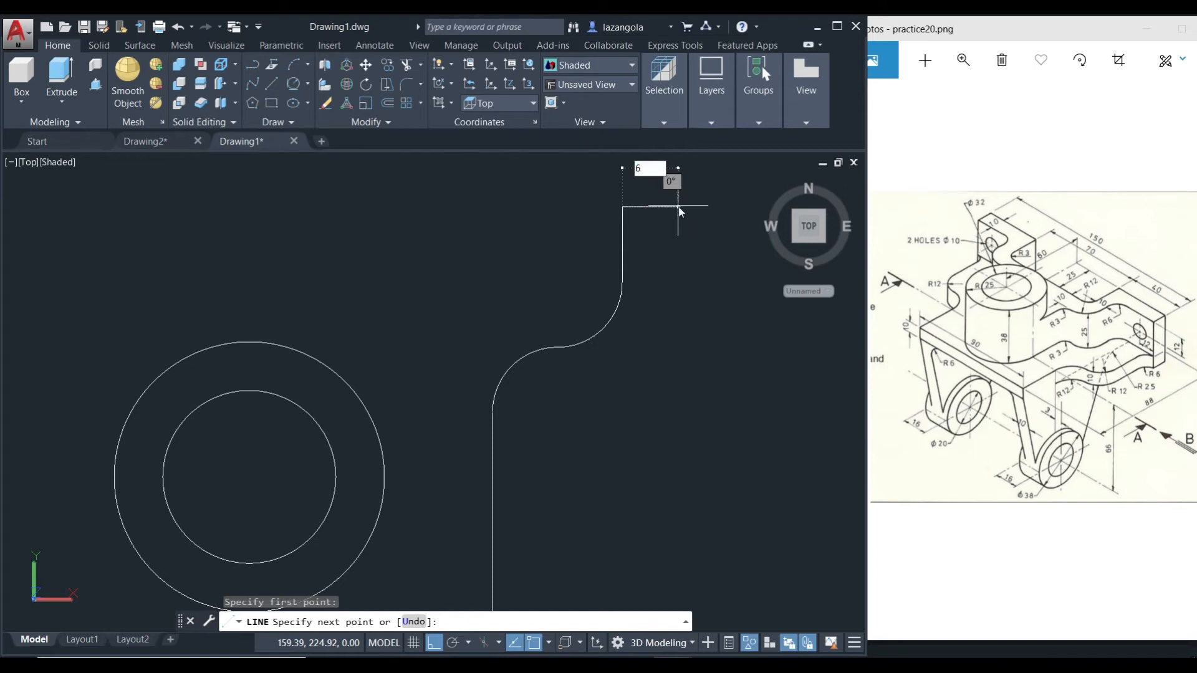
{"action": "key", "text": "Return"}
{"action": "type", "text": "10"}
{"action": "key", "text": "Return"}
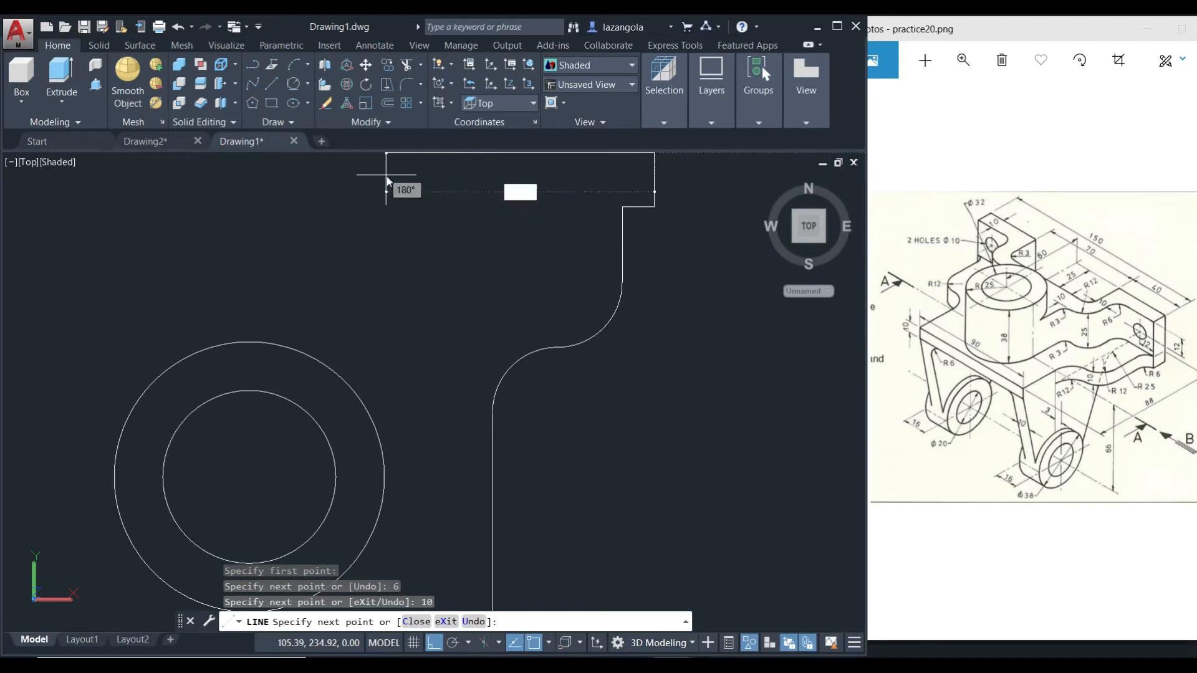
{"action": "type", "text": "40"}
{"action": "key", "text": "Return"}
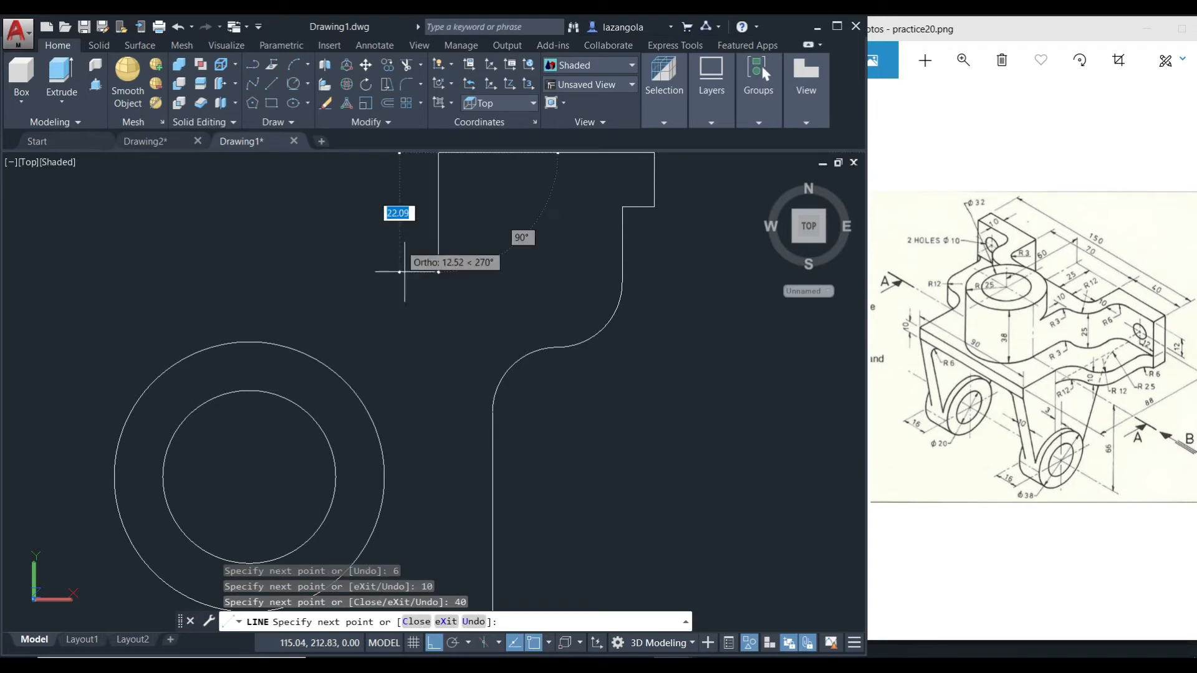
Continue the line chain 25 down and 35 left to the axis above the circles' center, and finish it
{"action": "type", "text": "25"}
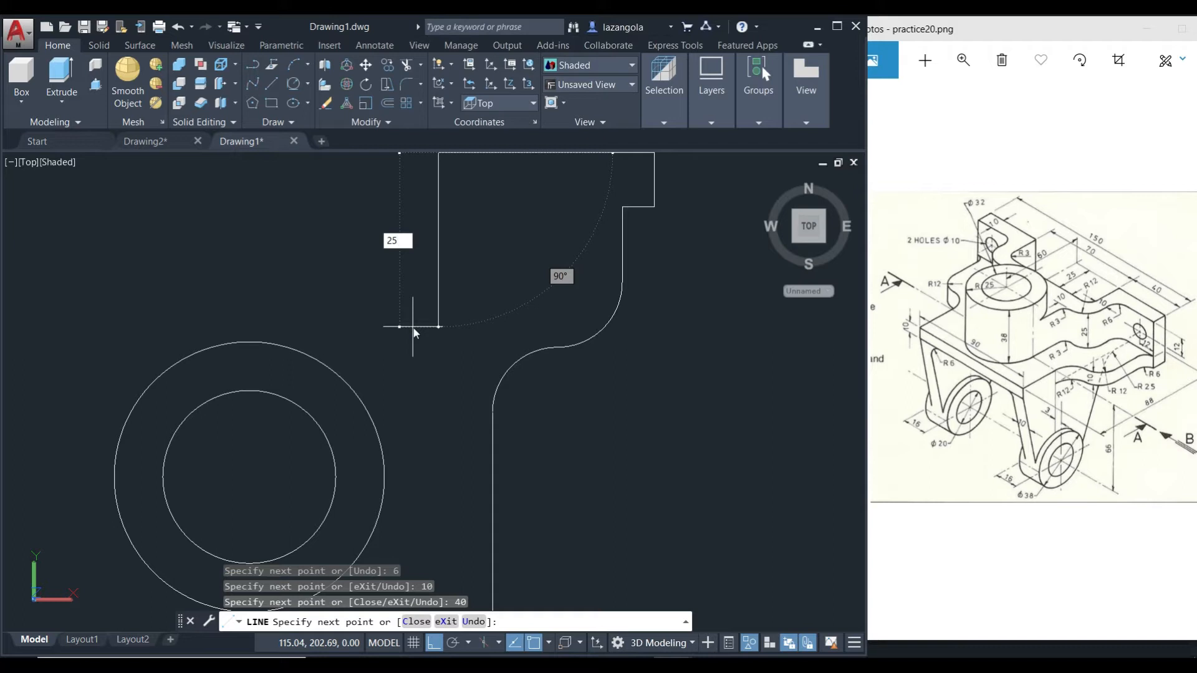
{"action": "key", "text": "Return"}
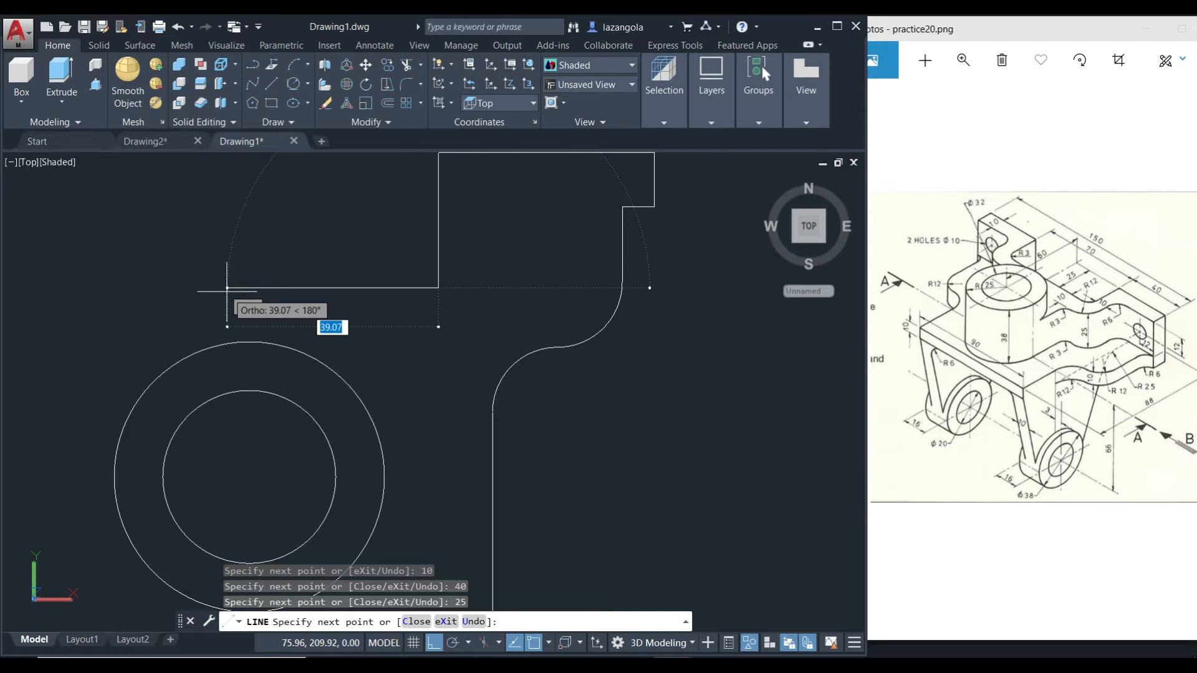
{"action": "type", "text": "35"}
{"action": "key", "text": "Return"}
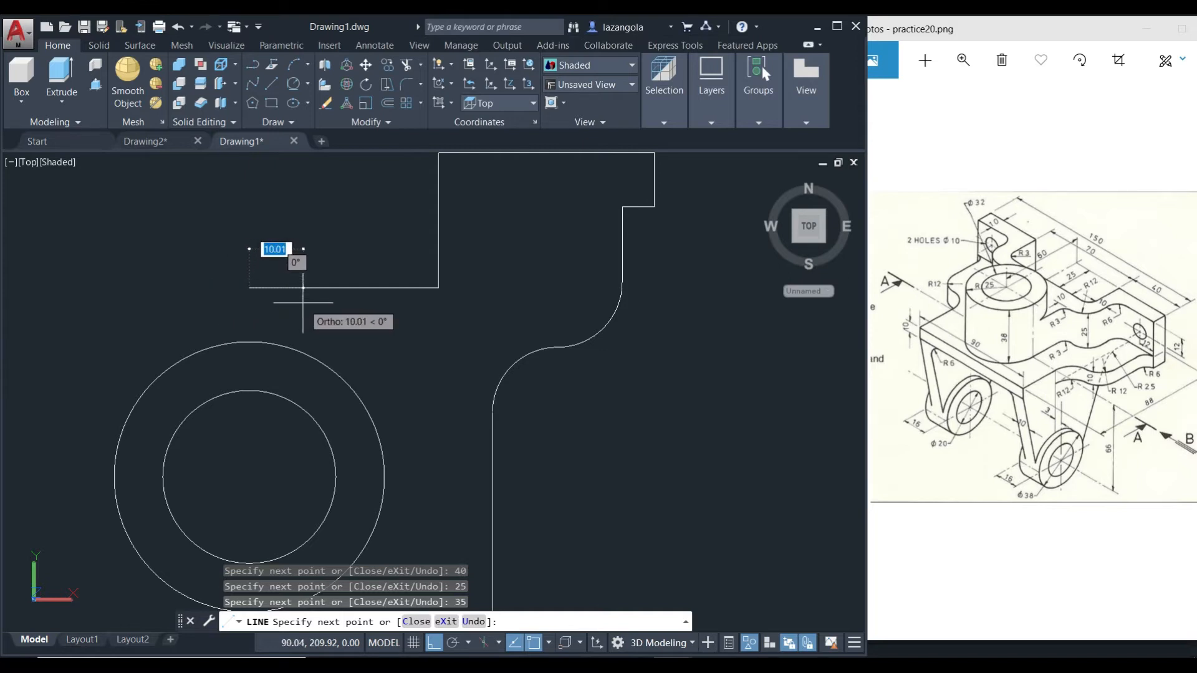
{"action": "key", "text": "Return"}
{"action": "scroll", "coordinate": [436, 312], "scroll_direction": "down", "scroll_amount": 4}
{"action": "middle_click_drag", "start_coordinate": [444, 319], "coordinate": [476, 275]}
{"action": "key", "text": "Return"}
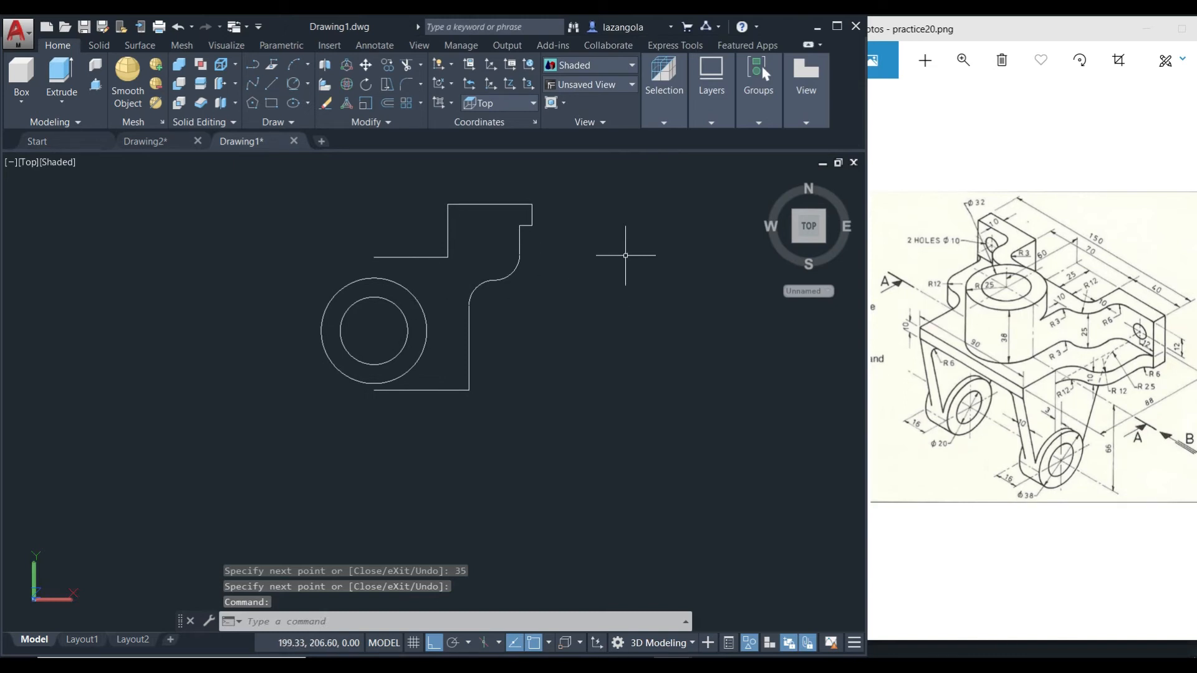
Join all lines and arcs of the right half outline into one polyline
{"action": "left_click", "coordinate": [630, 211]}
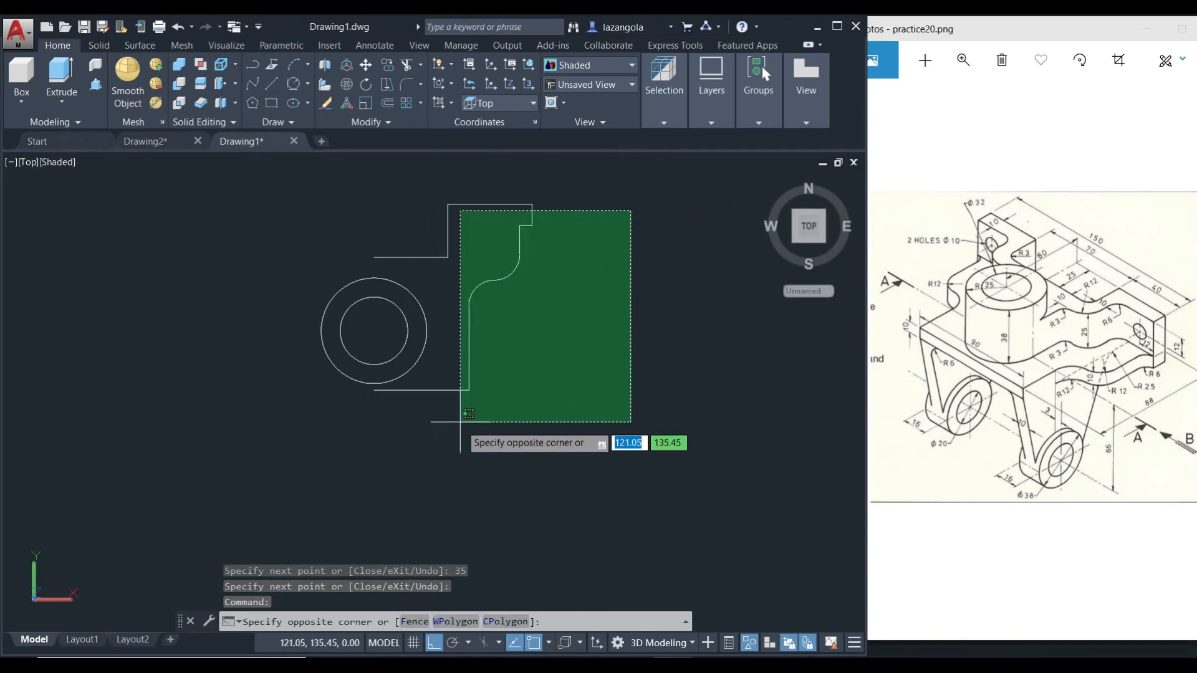
{"action": "left_click", "coordinate": [440, 427]}
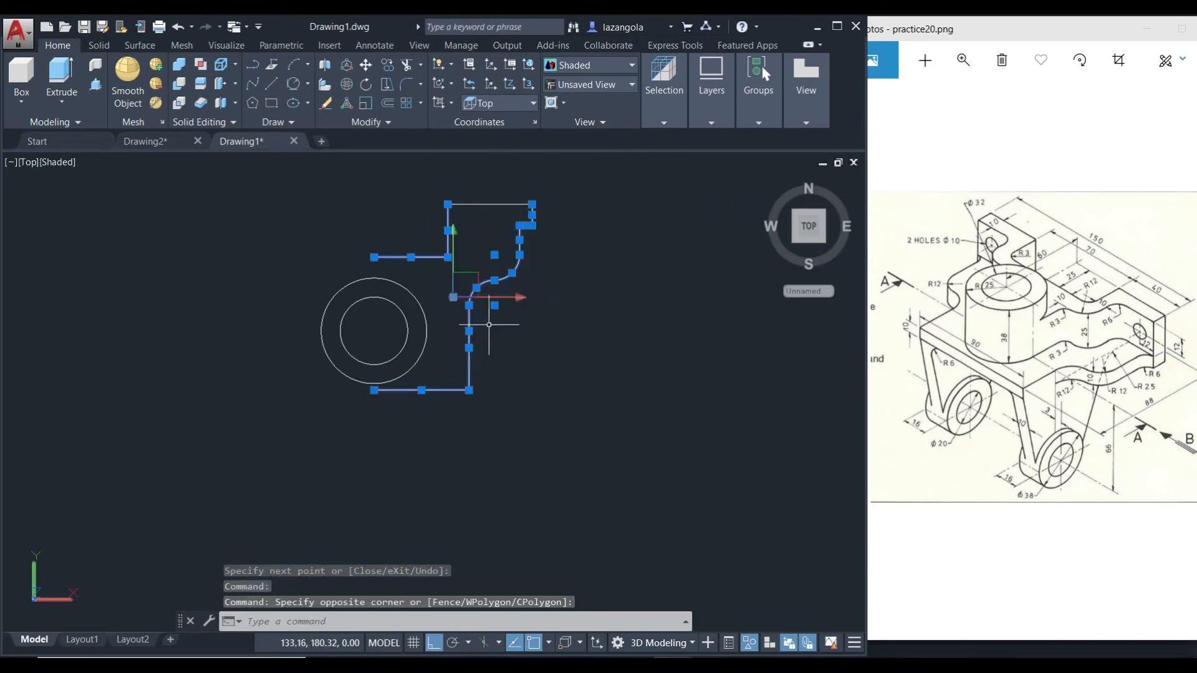
{"action": "left_click", "coordinate": [490, 205]}
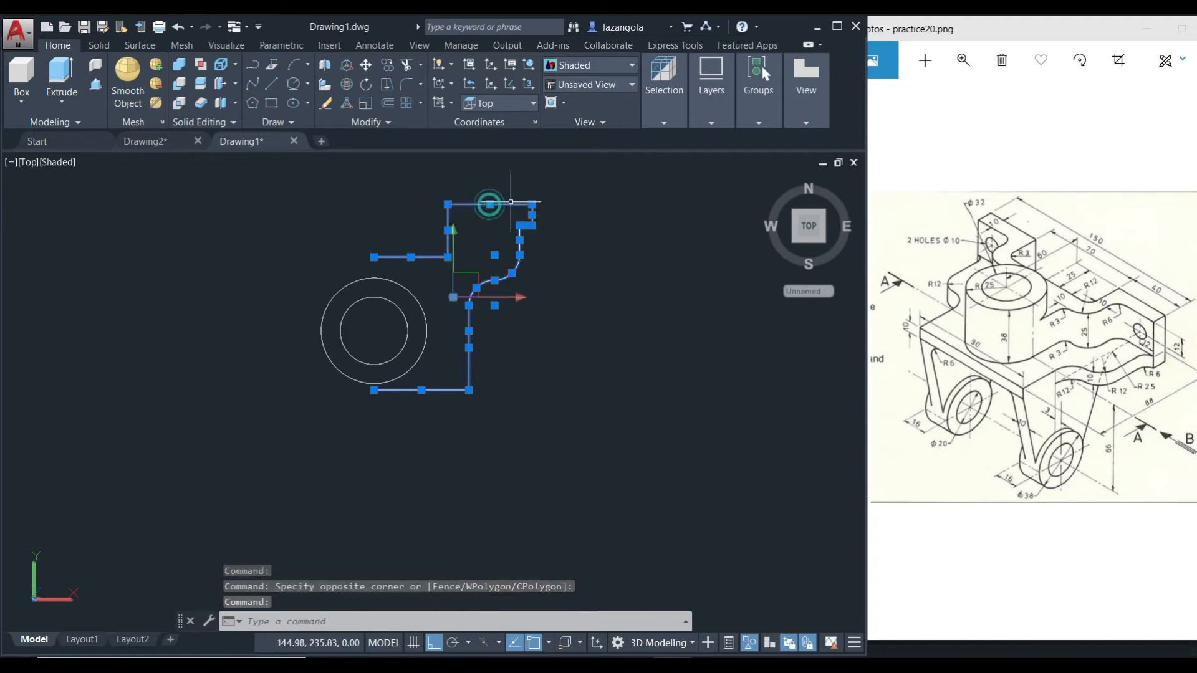
{"action": "left_click", "coordinate": [383, 122]}
{"action": "left_click", "coordinate": [377, 158]}
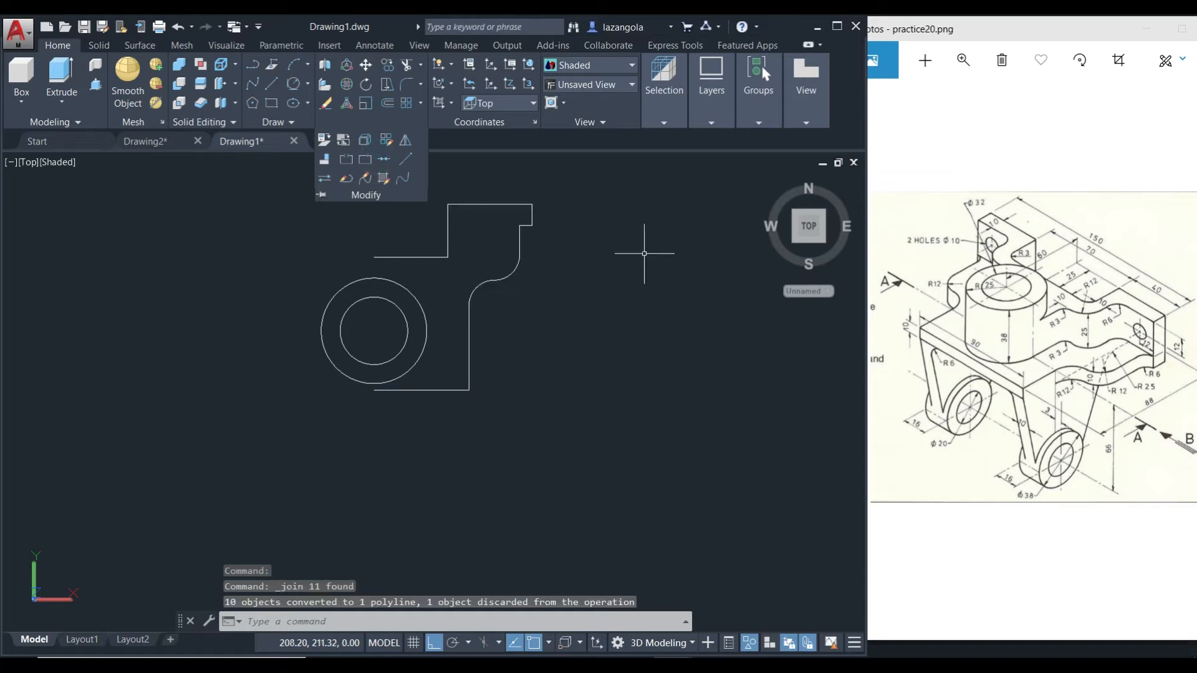
{"action": "left_click", "coordinate": [533, 211]}
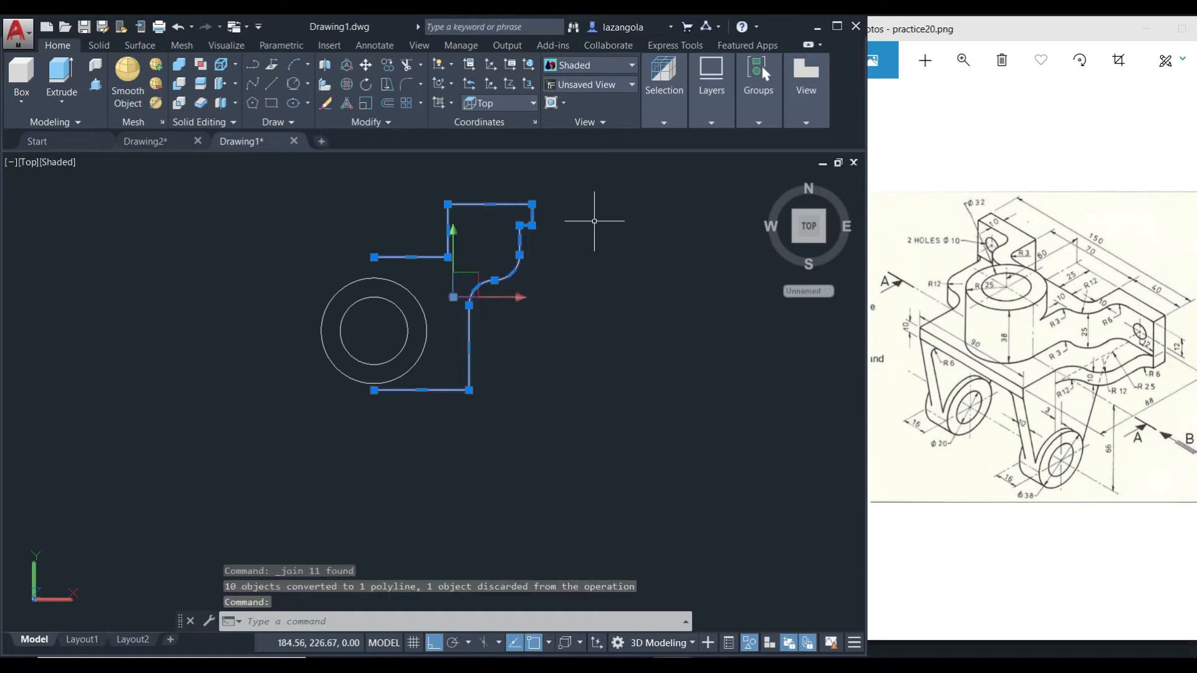
{"action": "key", "text": "Escape"}
Mirror the half outline about the vertical line through its two open ends, keeping the source object
{"action": "type", "text": "m"}
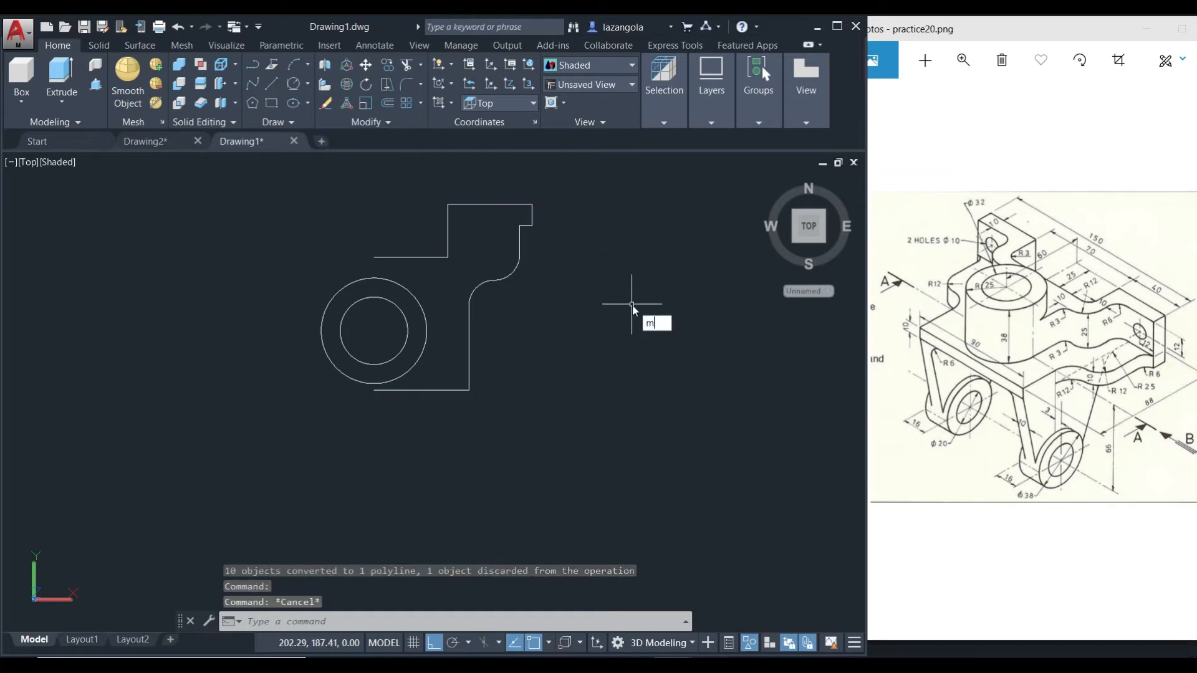
{"action": "type", "text": "i"}
{"action": "key", "text": "Return"}
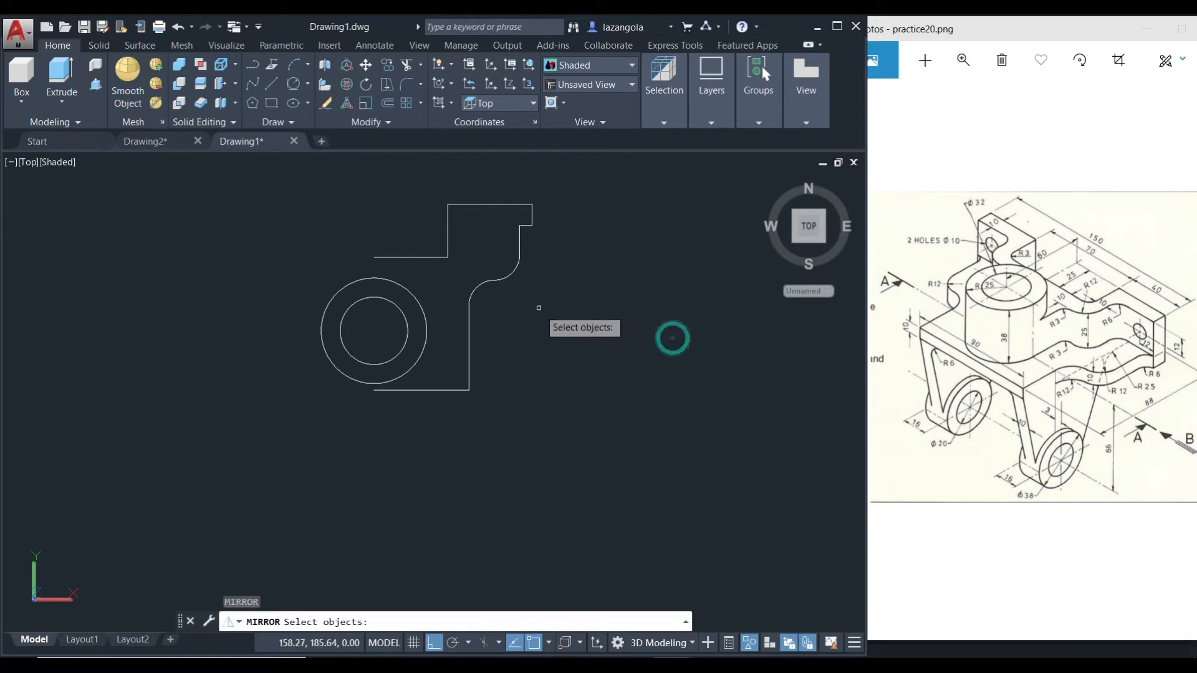
{"action": "left_click", "coordinate": [478, 283]}
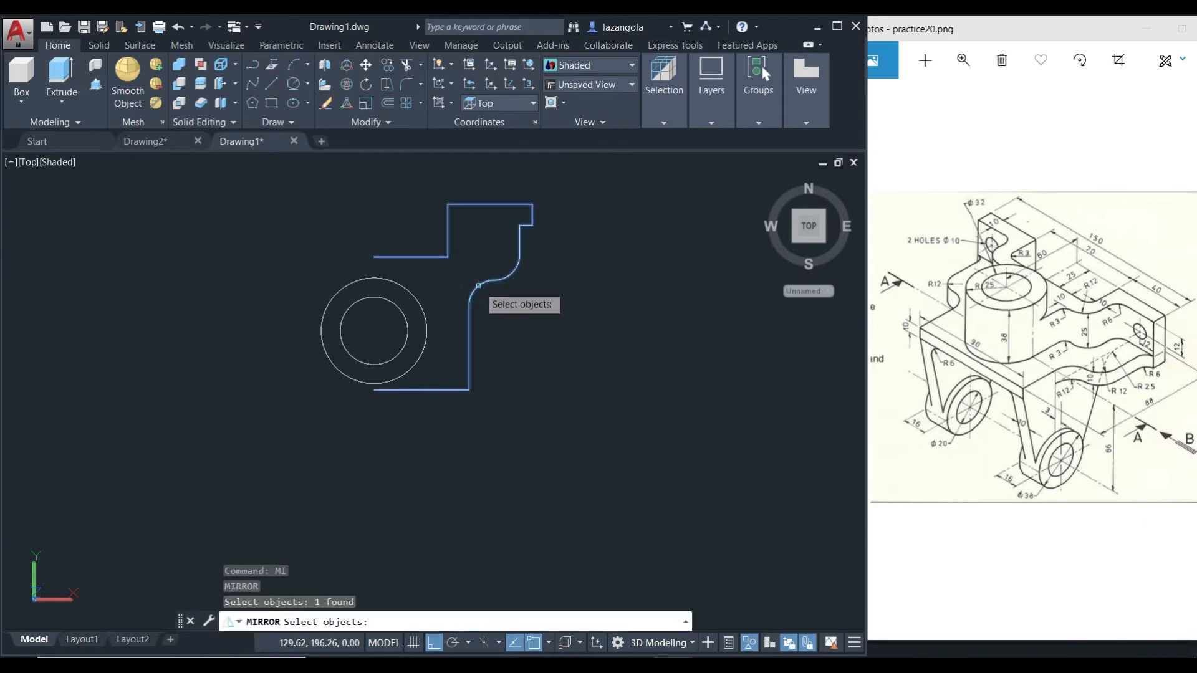
{"action": "key", "text": "Return"}
{"action": "left_click", "coordinate": [374, 256]}
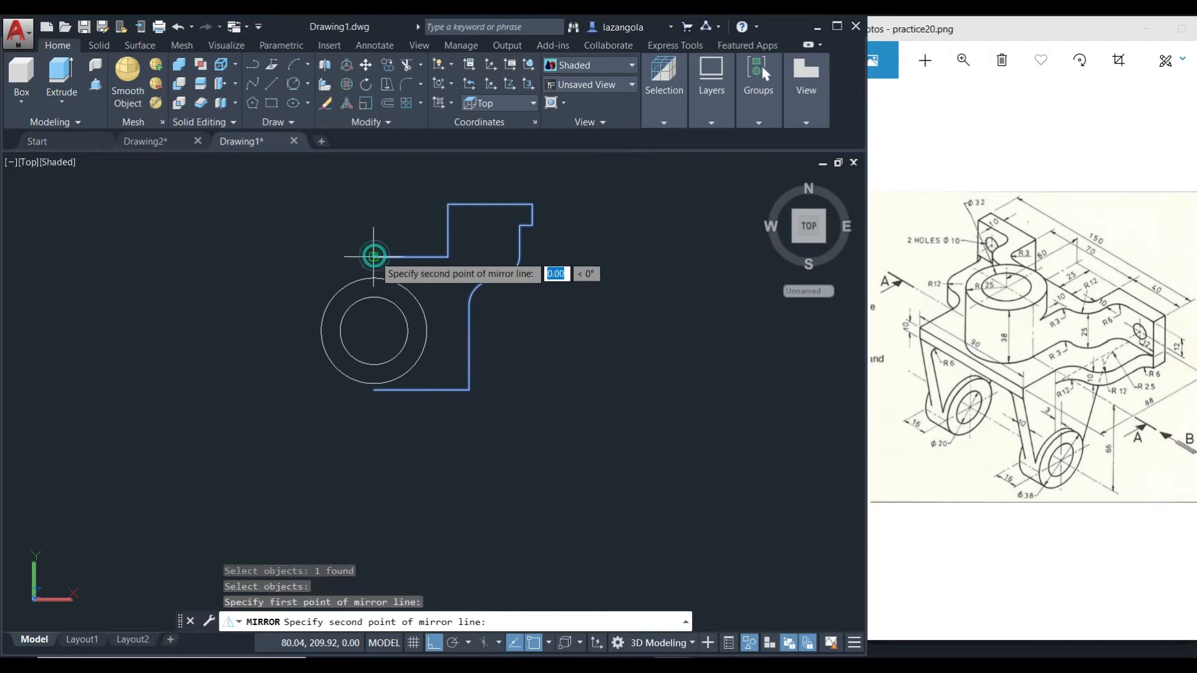
{"action": "left_click", "coordinate": [374, 391]}
{"action": "left_click", "coordinate": [409, 446]}
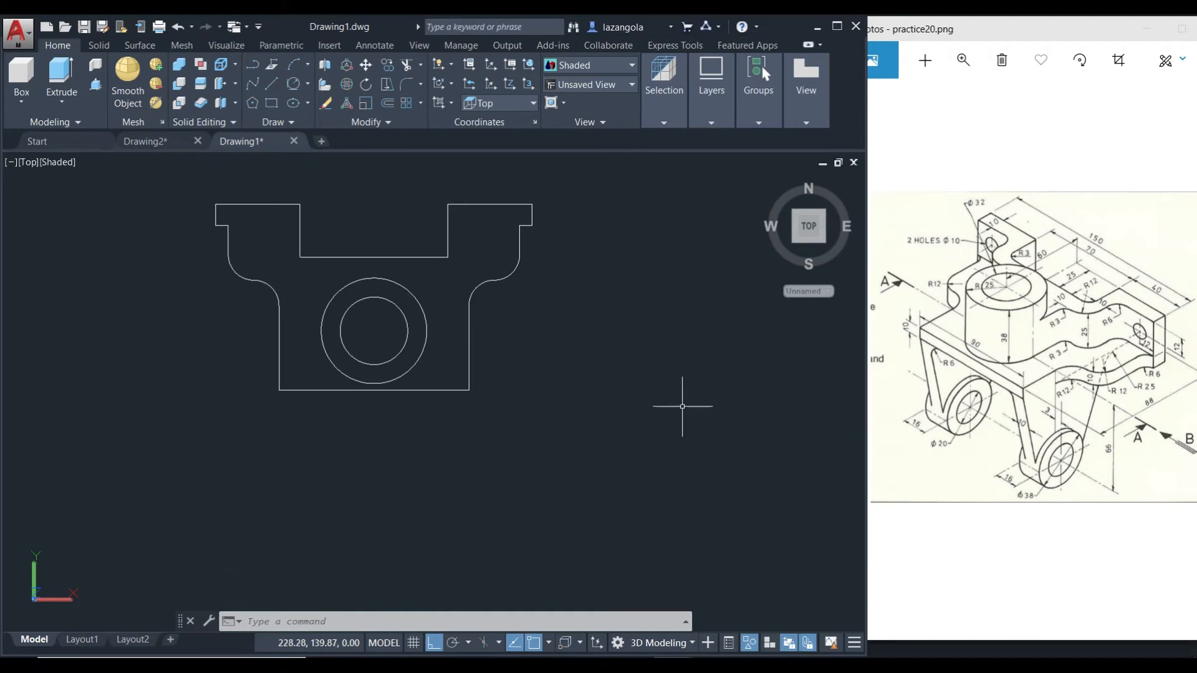
Join the original half outline and its mirrored copy into one closed polyline
{"action": "mouse_move", "coordinate": [678, 430]}
{"action": "middle_mouse_down", "text": "shift"}
{"action": "mouse_move", "coordinate": [634, 301]}
{"action": "mouse_move", "coordinate": [624, 315]}
{"action": "middle_mouse_up", "text": "shift"}
{"action": "scroll", "coordinate": [623, 315], "scroll_direction": "up", "scroll_amount": 1}
{"action": "left_click", "coordinate": [433, 259]}
{"action": "left_click", "coordinate": [404, 253]}
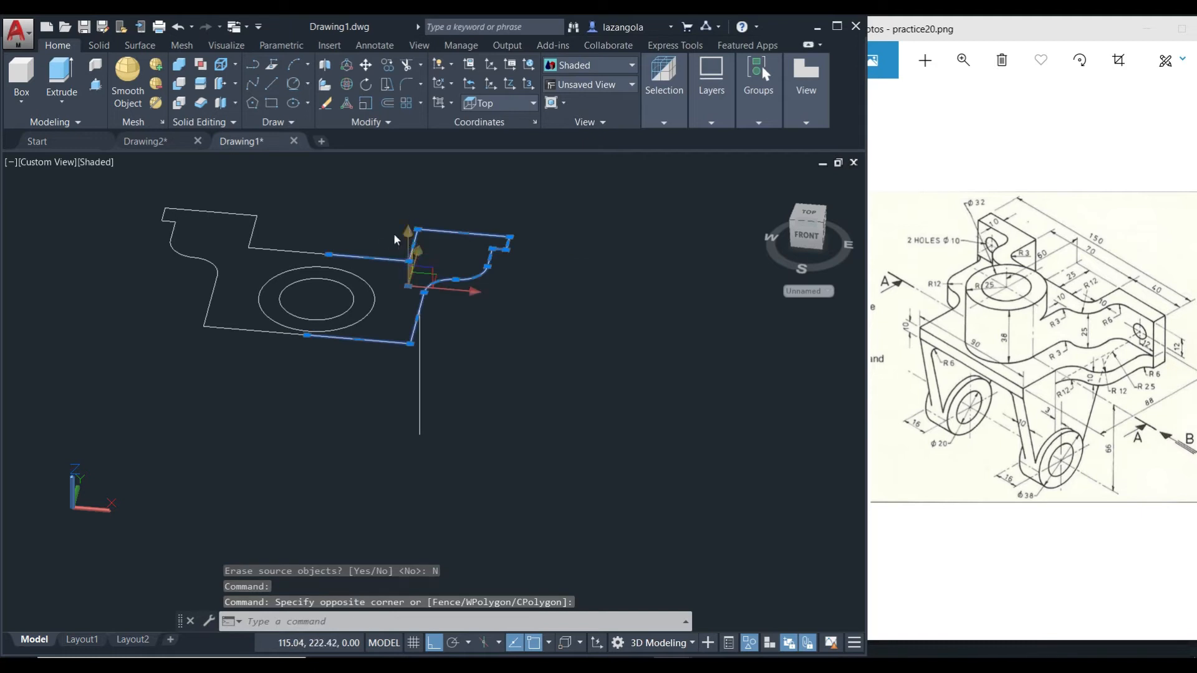
{"action": "left_click", "coordinate": [289, 250]}
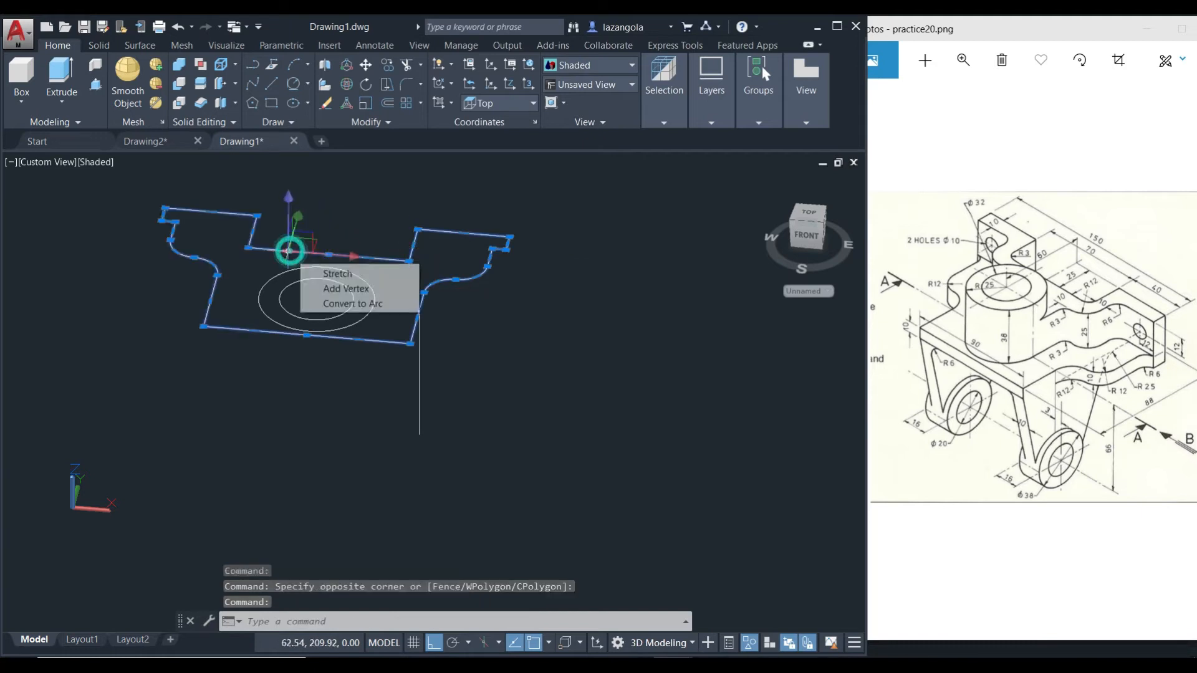
{"action": "left_click", "coordinate": [384, 122]}
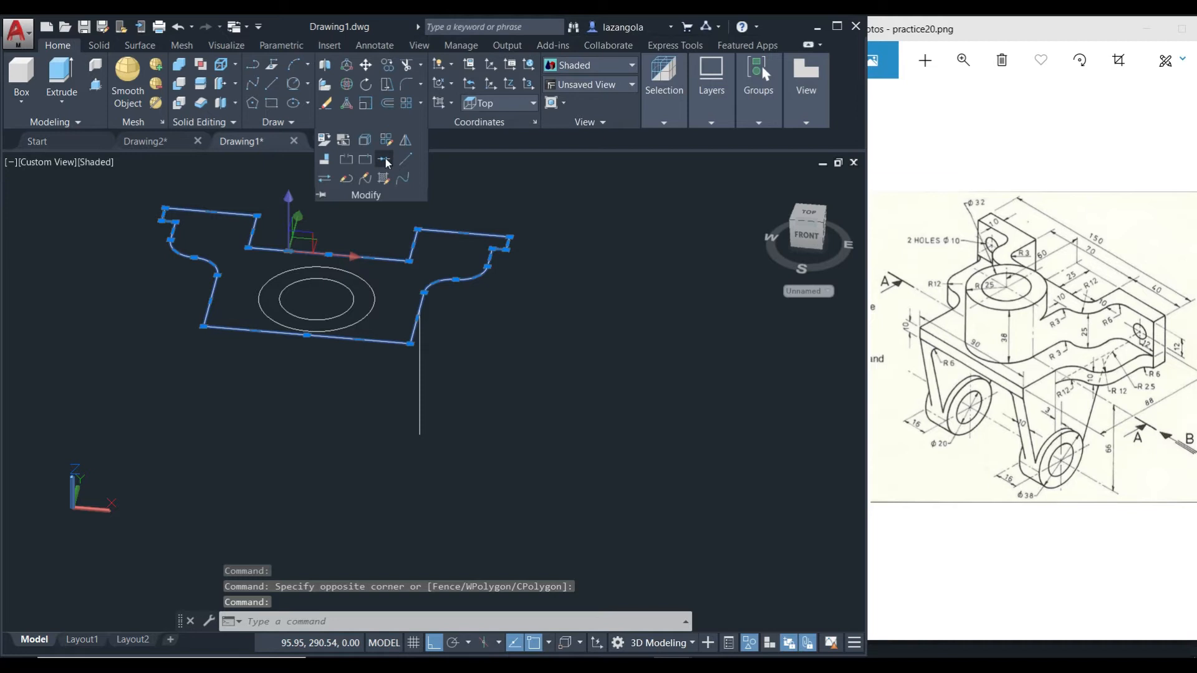
{"action": "left_click", "coordinate": [384, 159]}
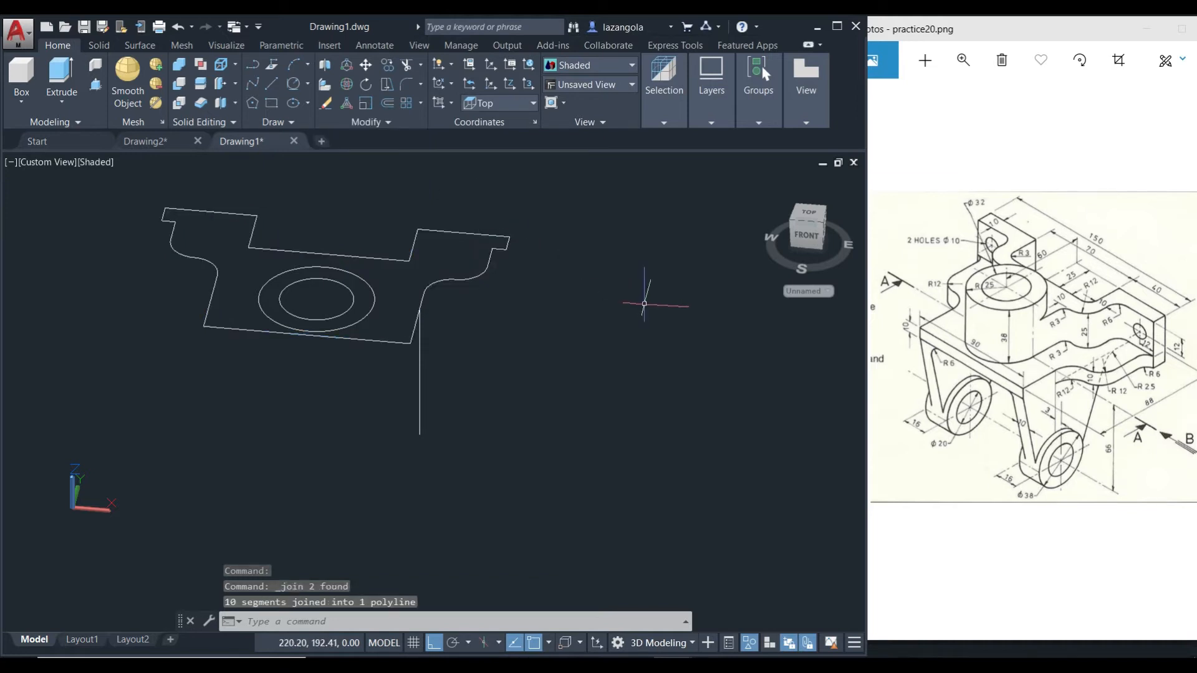
Presspull the closed base plate outline downward by 10
{"action": "left_click", "coordinate": [95, 84]}
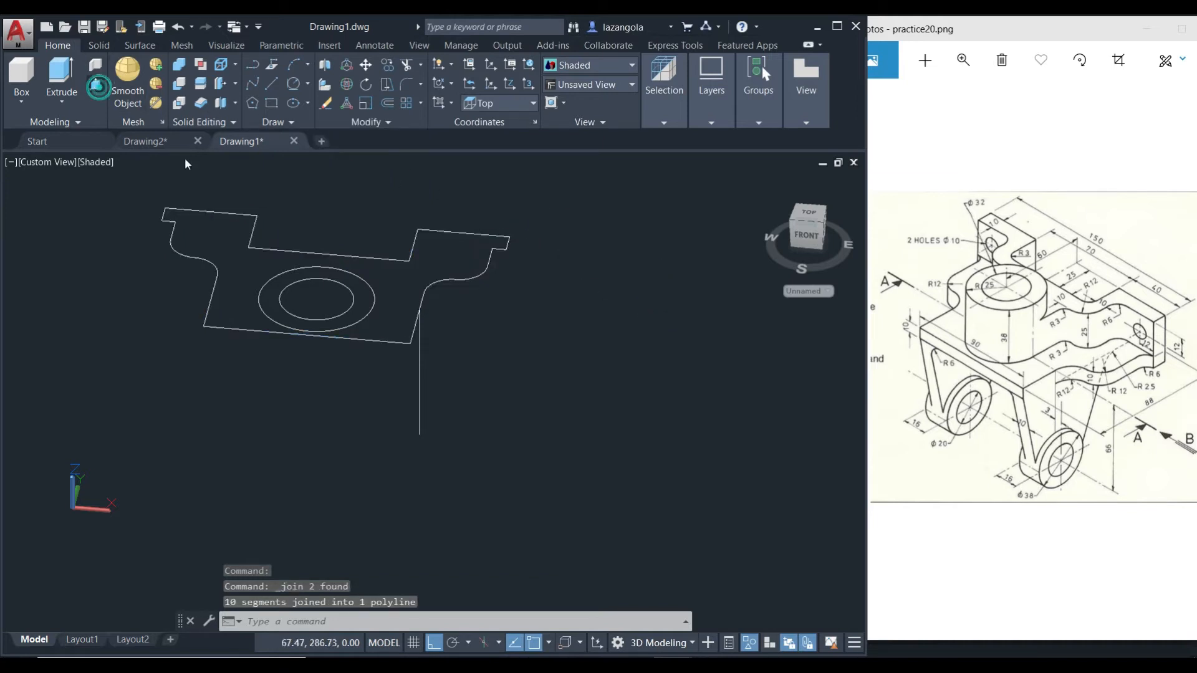
{"action": "left_click", "coordinate": [456, 281]}
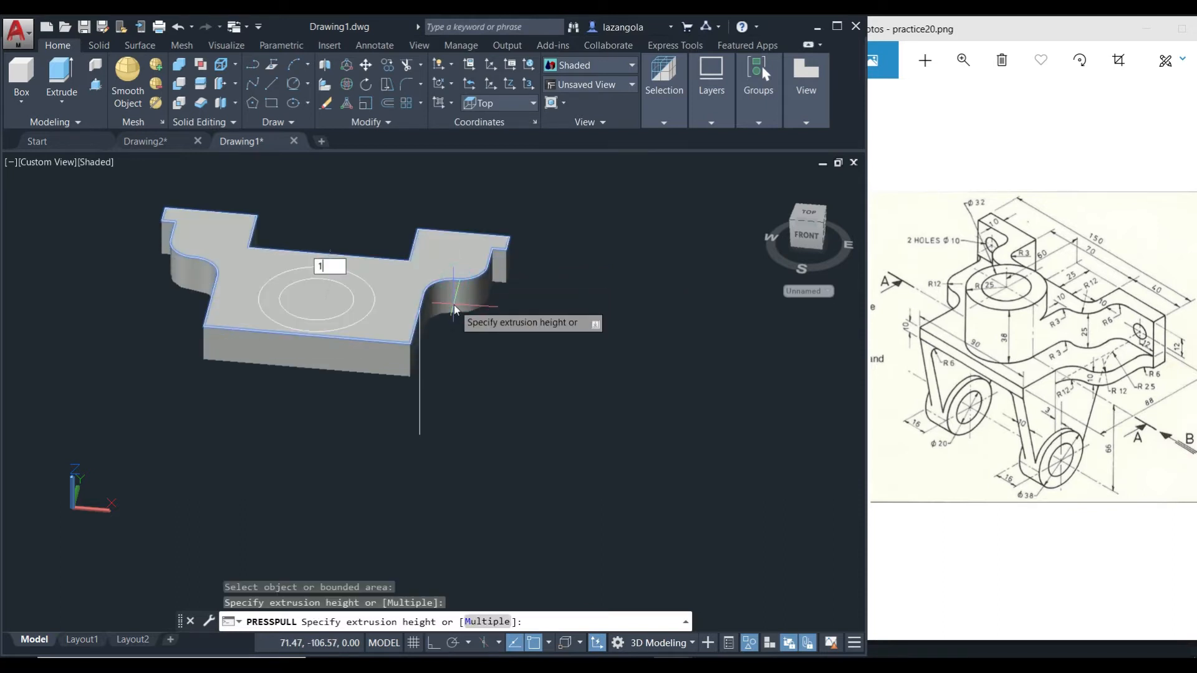
{"action": "key", "text": "Return"}
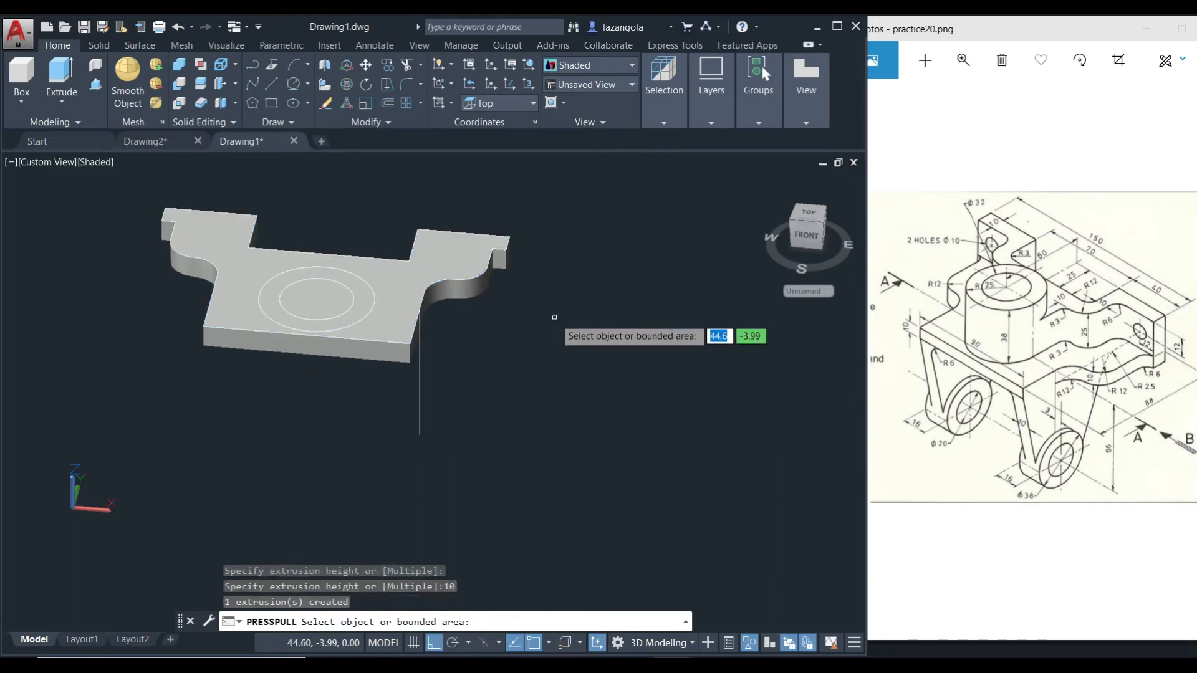
Presspull the ring area between the two concentric circles upward by 38 and finish the command
{"action": "left_click", "coordinate": [357, 286]}
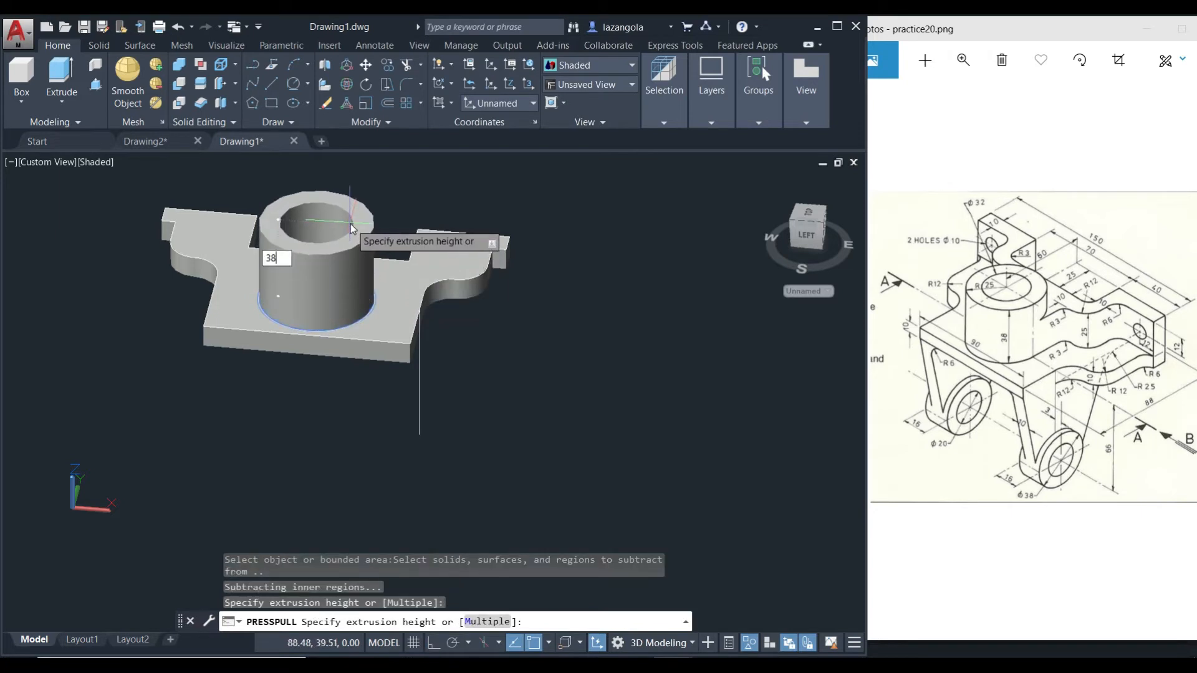
{"action": "key", "text": "Return"}
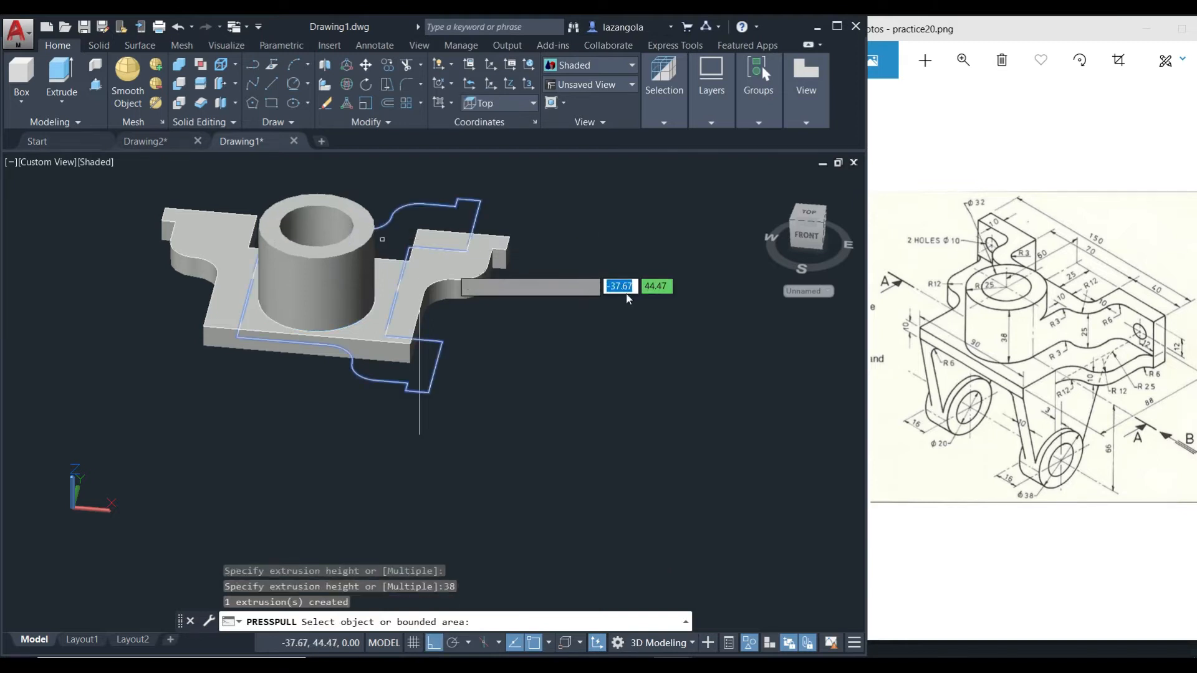
{"action": "key", "text": "Return"}
End object isolation so that the hidden stepped body is displayed with the plate and cylinder
{"action": "right_click", "coordinate": [580, 330]}
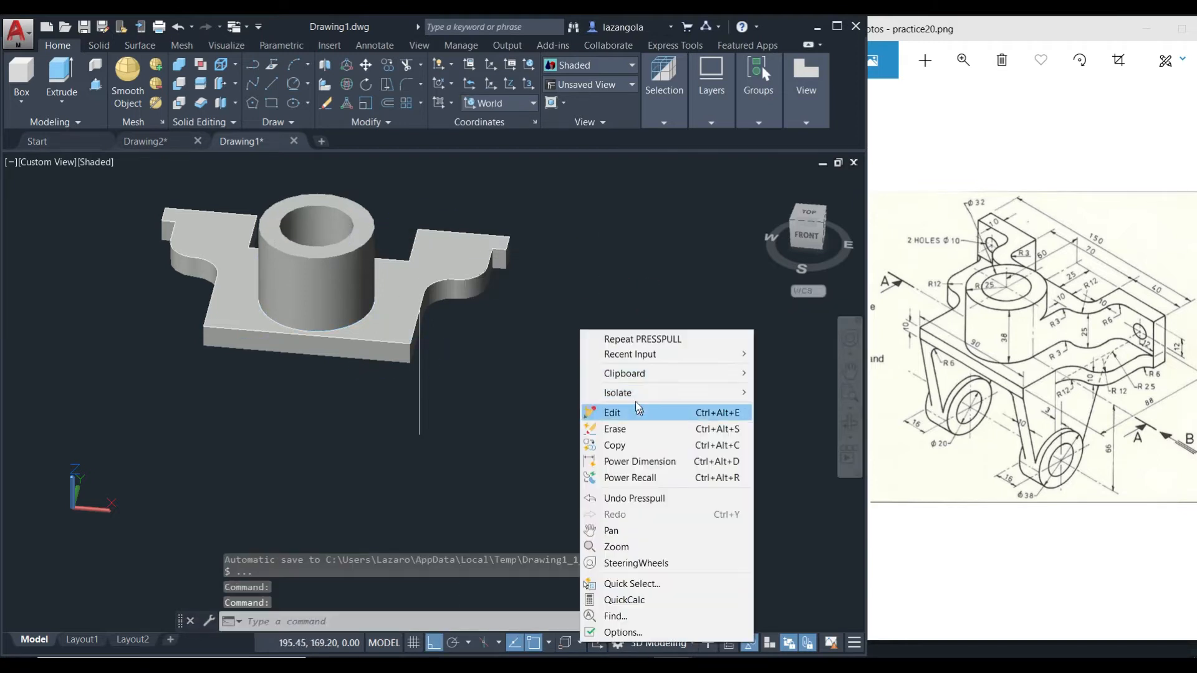
{"action": "mouse_move", "coordinate": [634, 394]}
{"action": "left_click", "coordinate": [810, 425]}
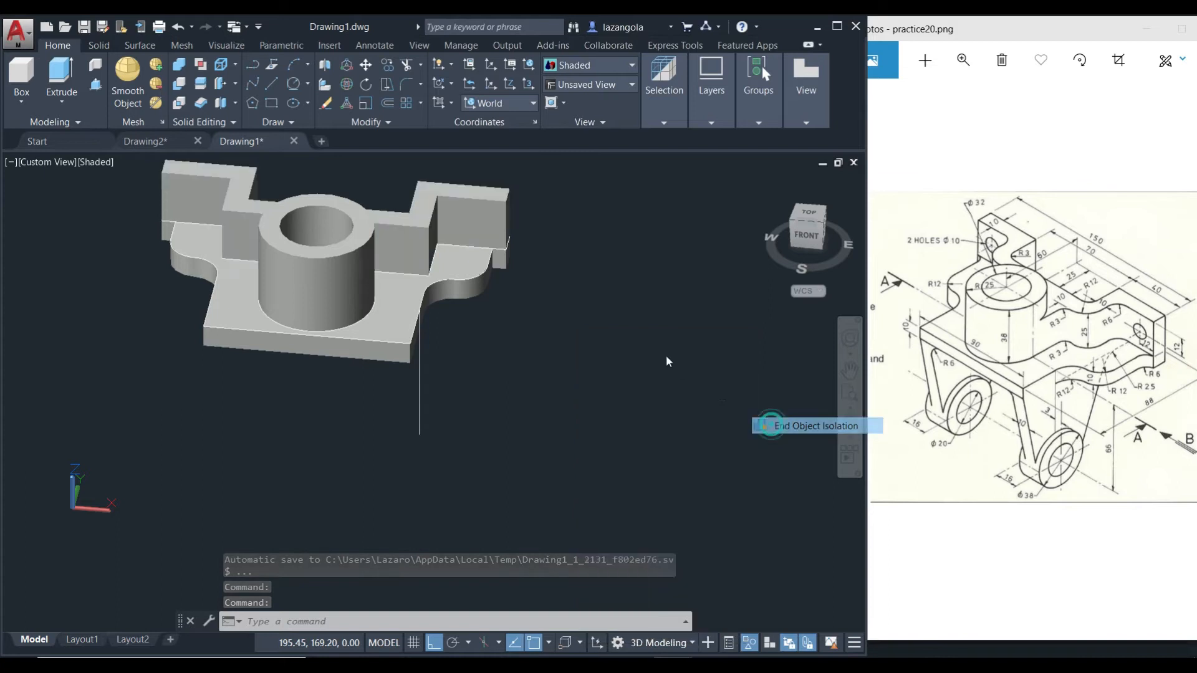
Switch to the Right view plane and draw a 38 diameter circle centered on the vertical line's lower end
{"action": "middle_click_drag", "start_coordinate": [680, 275], "coordinate": [569, 286], "text": "shift"}
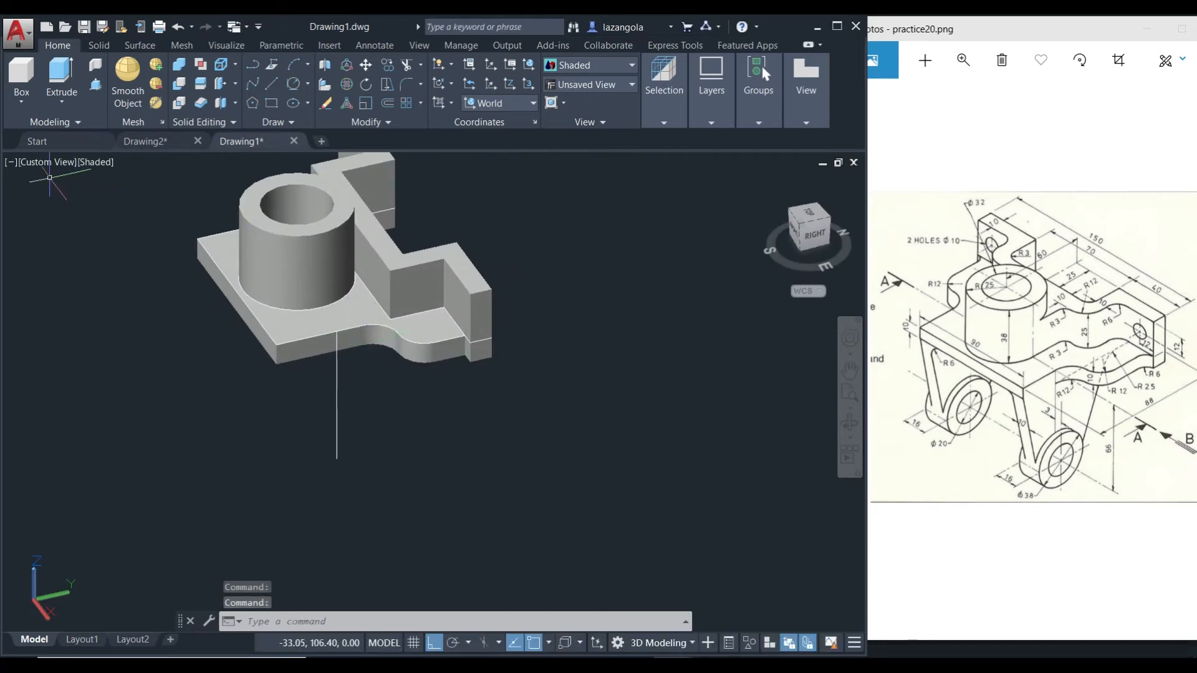
{"action": "left_click", "coordinate": [37, 162]}
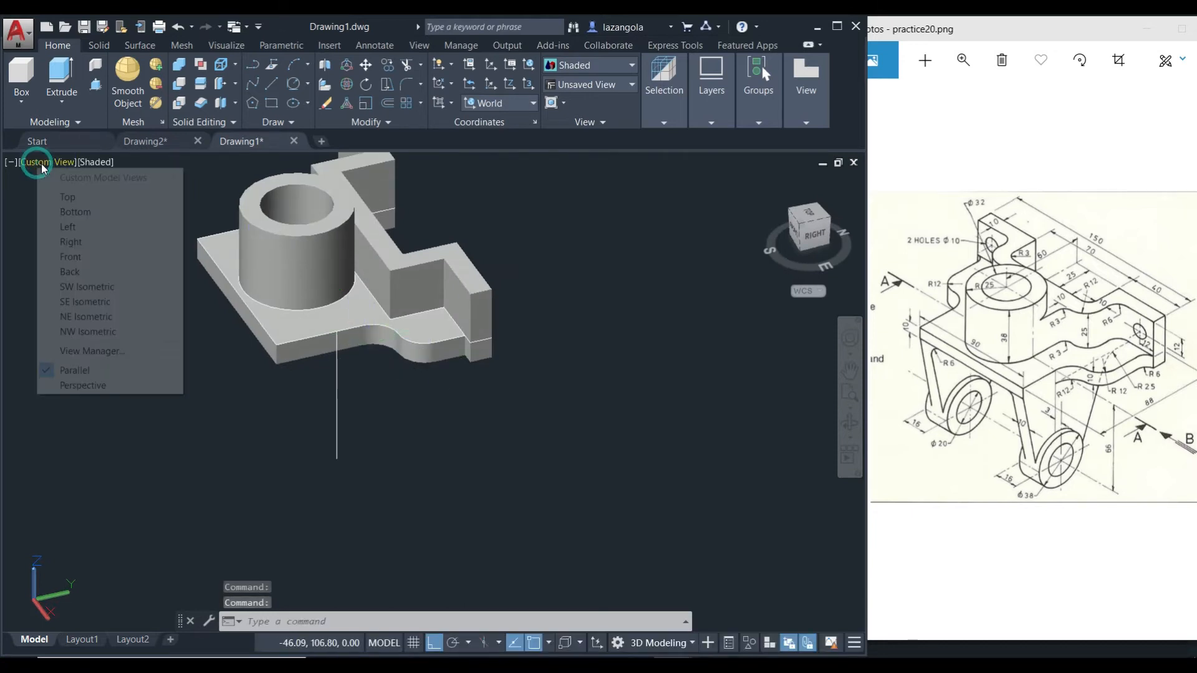
{"action": "left_click", "coordinate": [87, 245]}
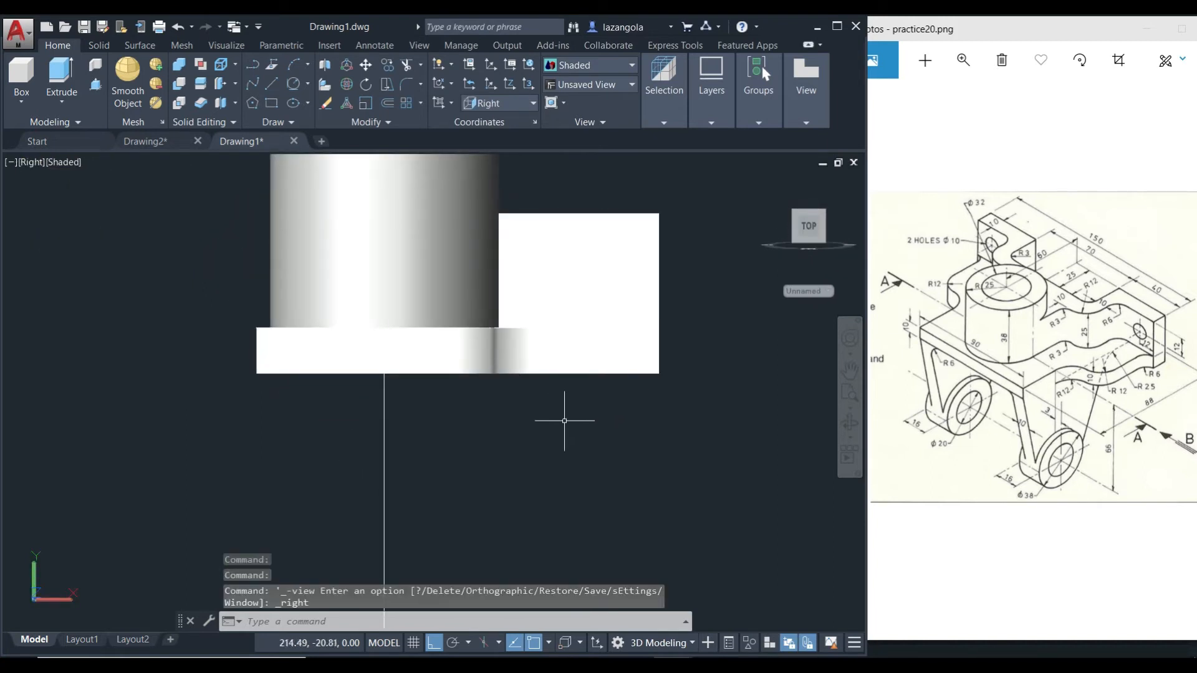
{"action": "middle_click_drag", "start_coordinate": [530, 413], "coordinate": [548, 345], "text": "shift"}
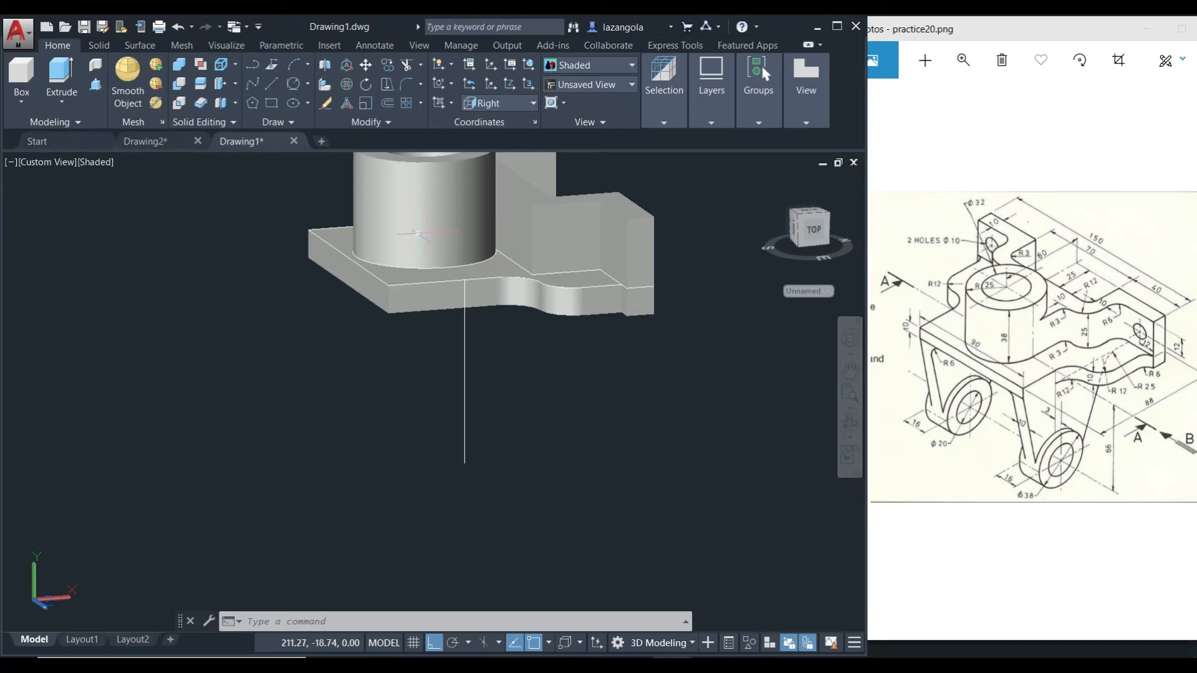
{"action": "left_click", "coordinate": [308, 85]}
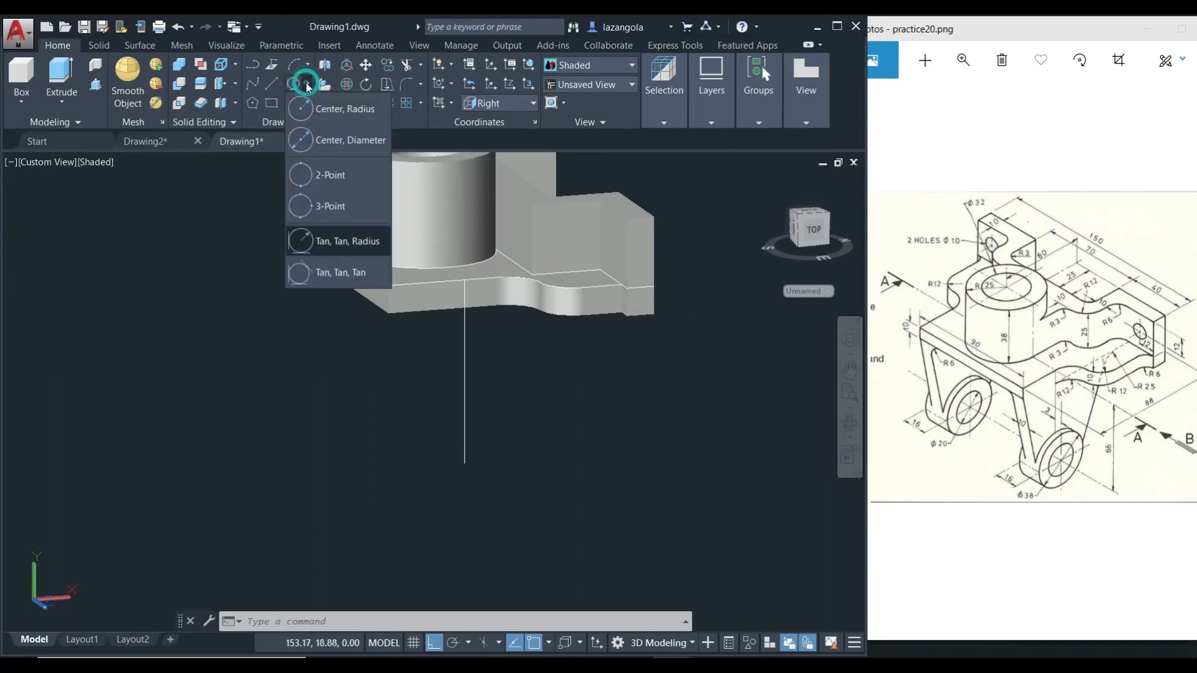
{"action": "left_click", "coordinate": [325, 140]}
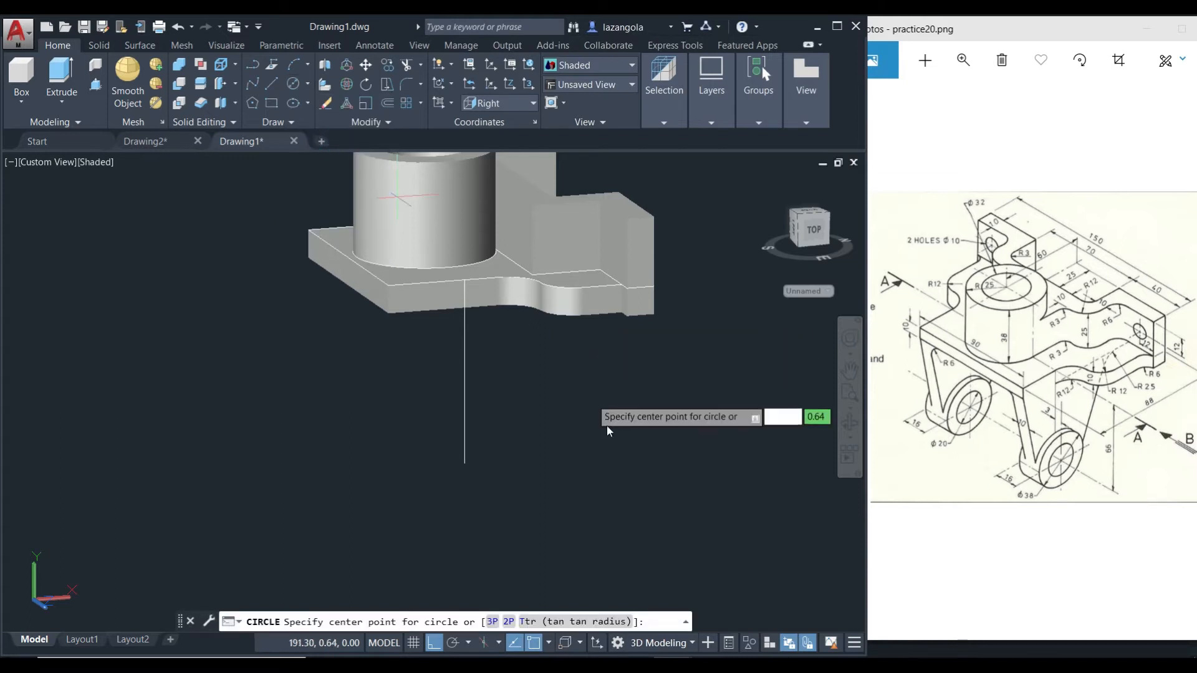
{"action": "left_click", "coordinate": [464, 462]}
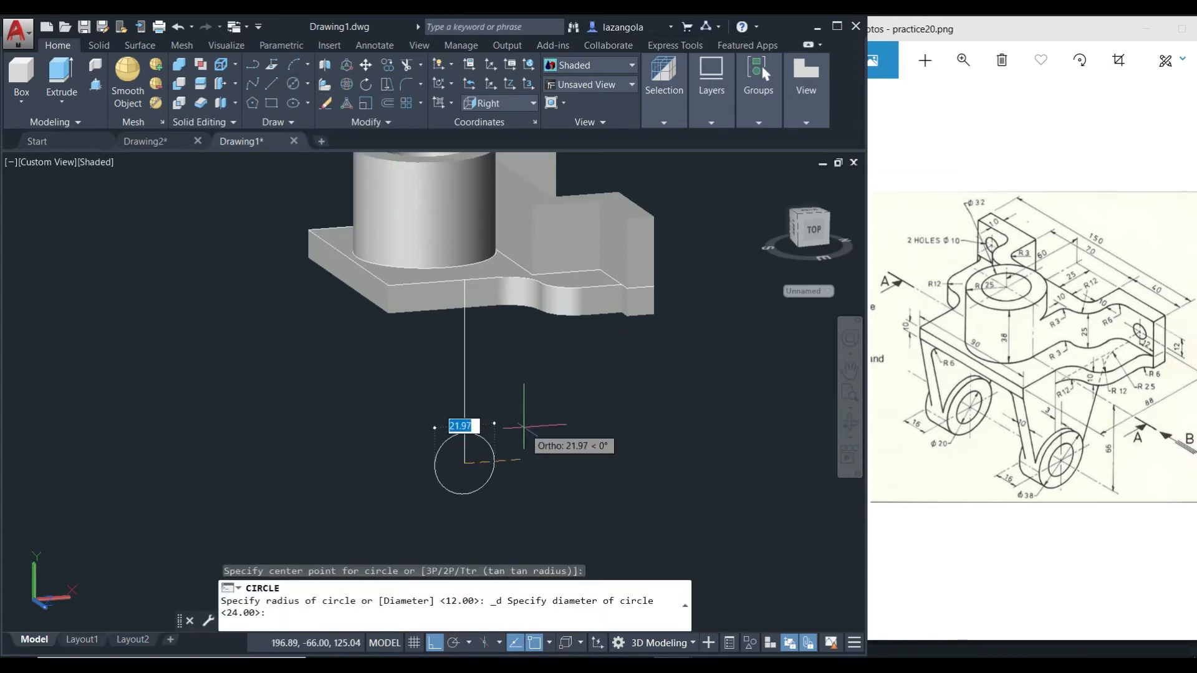
{"action": "type", "text": "38"}
{"action": "key", "text": "Return"}
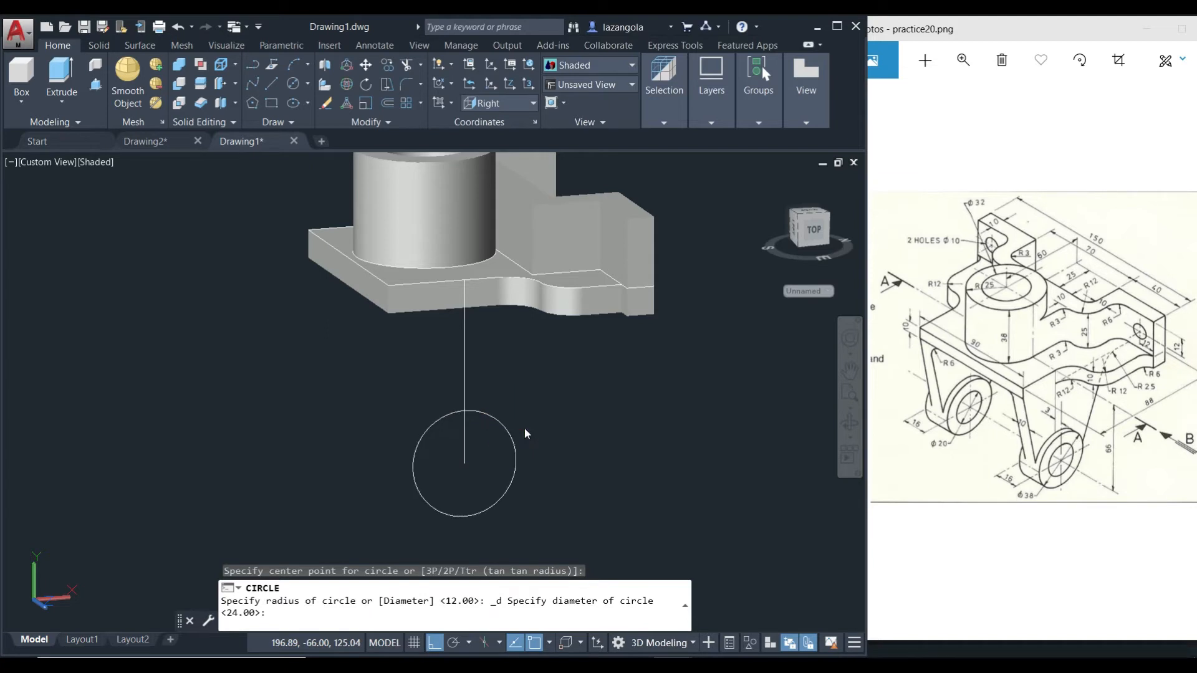
Draw a concentric 20 diameter circle at the lower end of the vertical line
{"action": "left_click", "coordinate": [297, 84]}
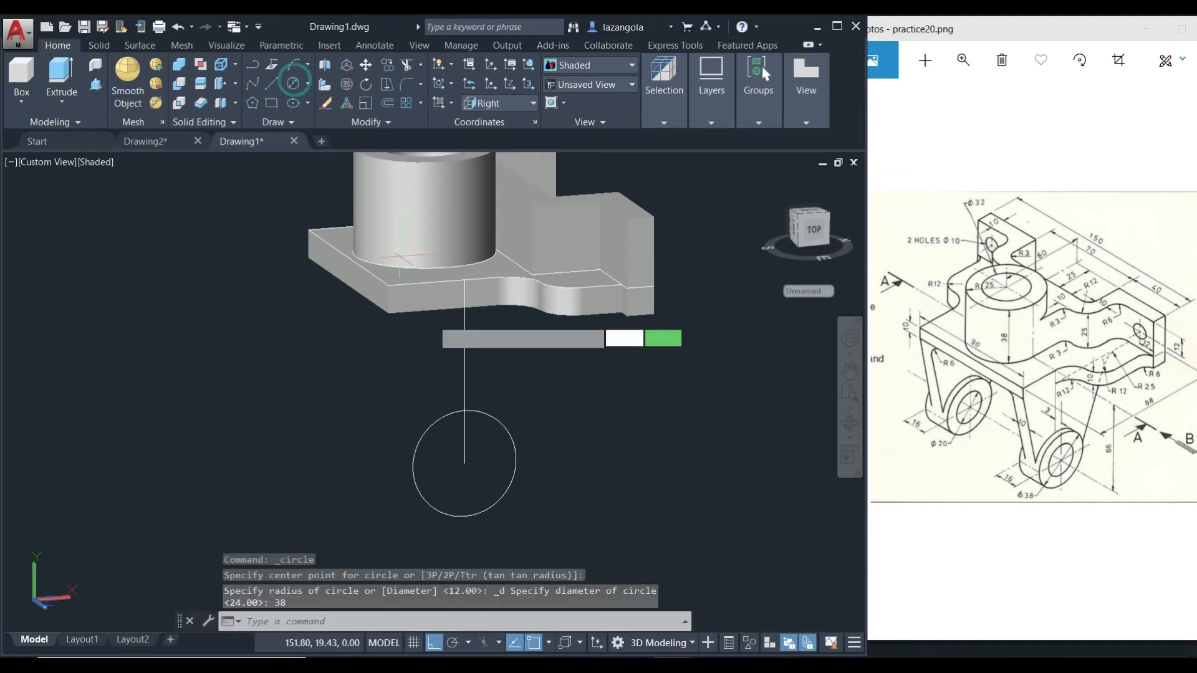
{"action": "left_click", "coordinate": [463, 463]}
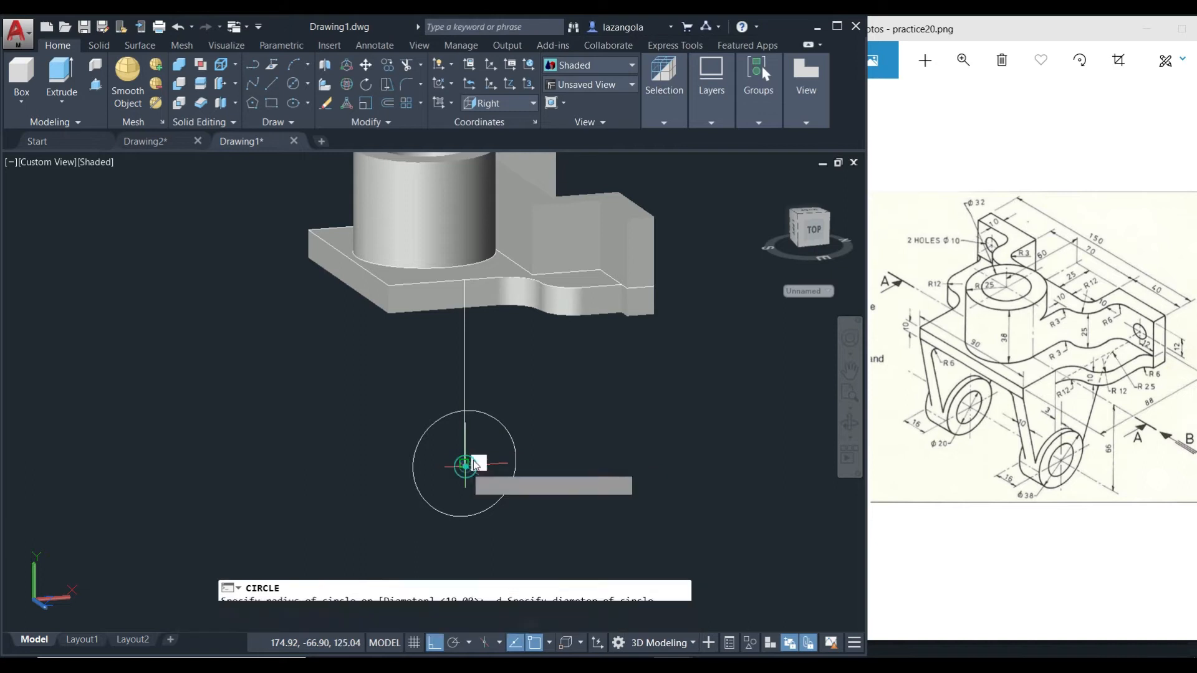
{"action": "type", "text": "2"}
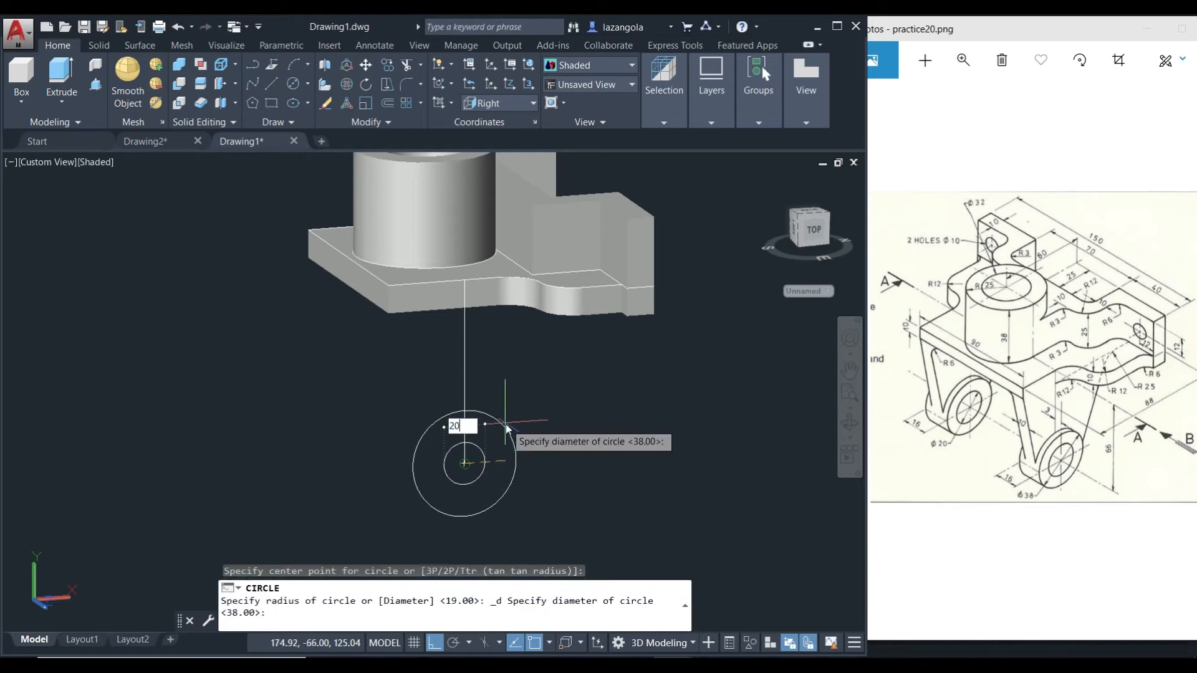
{"action": "type", "text": "0"}
{"action": "key", "text": "Return"}
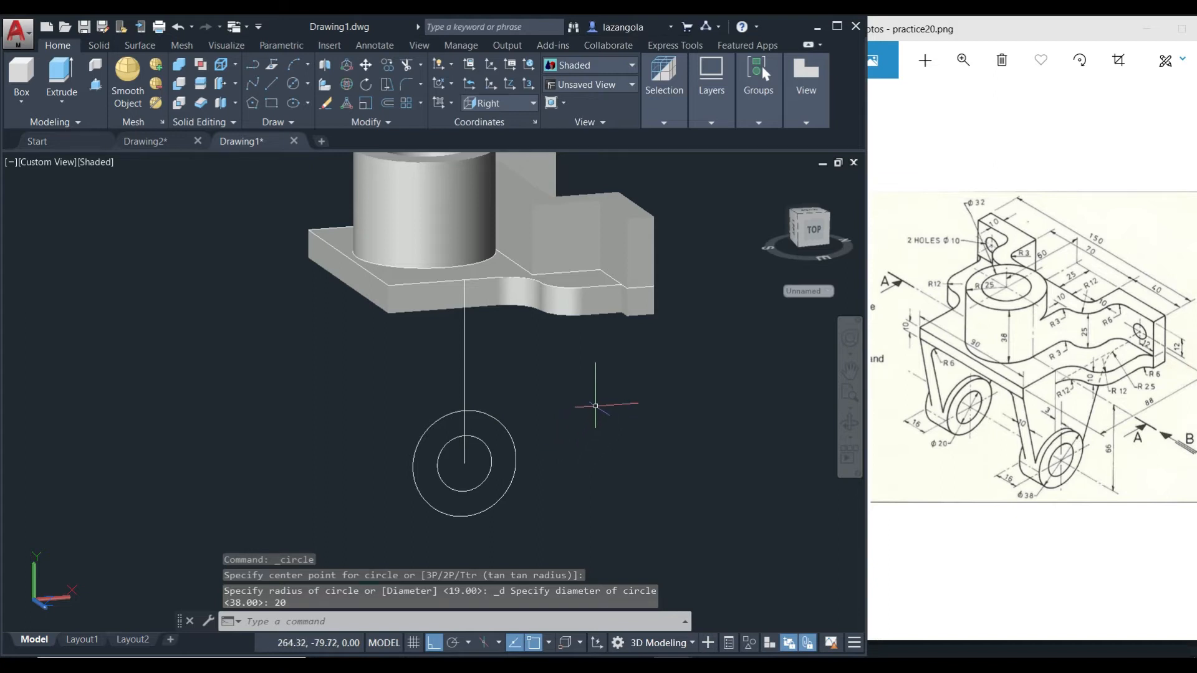
Set the visual style to 2D Wireframe and draw a line from the plate's lower front corner tangent to the 38 diameter circle
{"action": "left_click", "coordinate": [588, 66]}
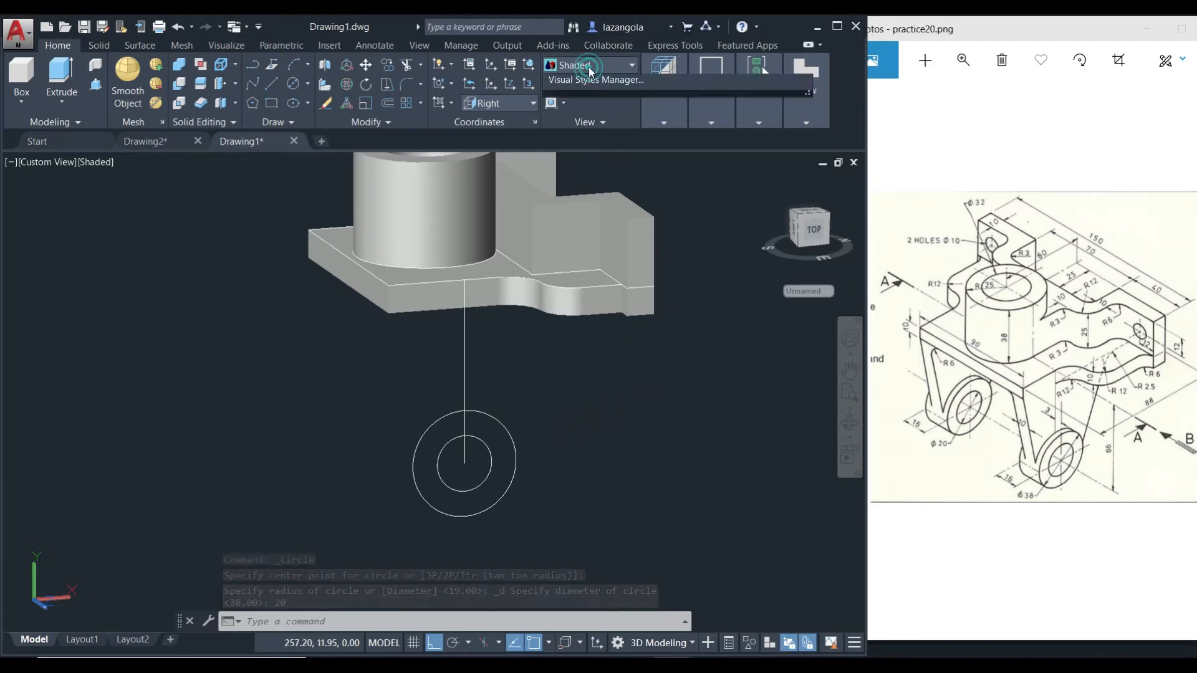
{"action": "left_click", "coordinate": [578, 100]}
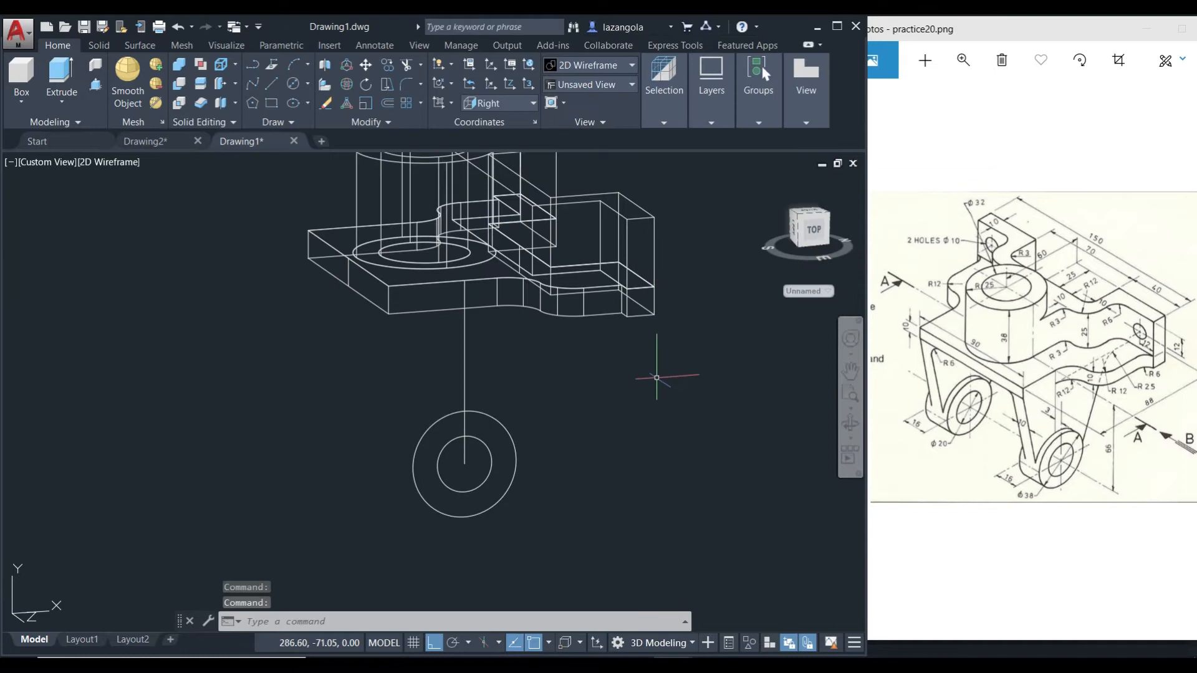
{"action": "mouse_move", "coordinate": [617, 409]}
{"action": "middle_mouse_down", "text": "shift"}
{"action": "mouse_move", "coordinate": [633, 423]}
{"action": "mouse_move", "coordinate": [622, 419]}
{"action": "middle_mouse_up", "text": "shift"}
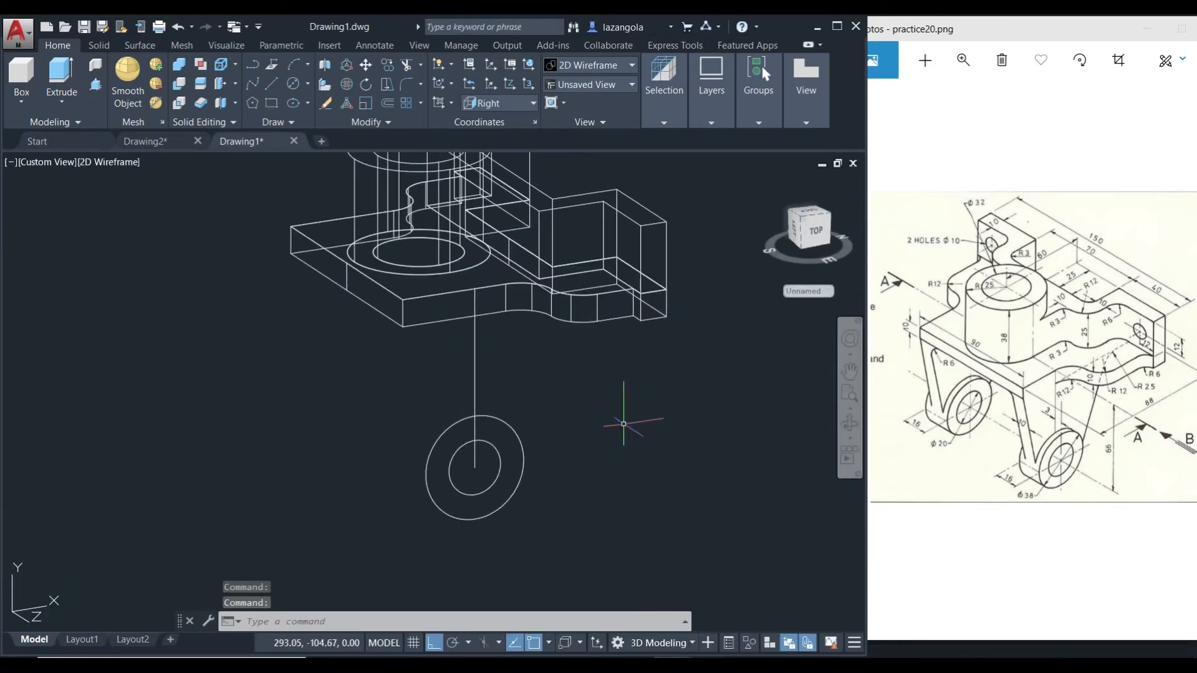
{"action": "left_click", "coordinate": [272, 84]}
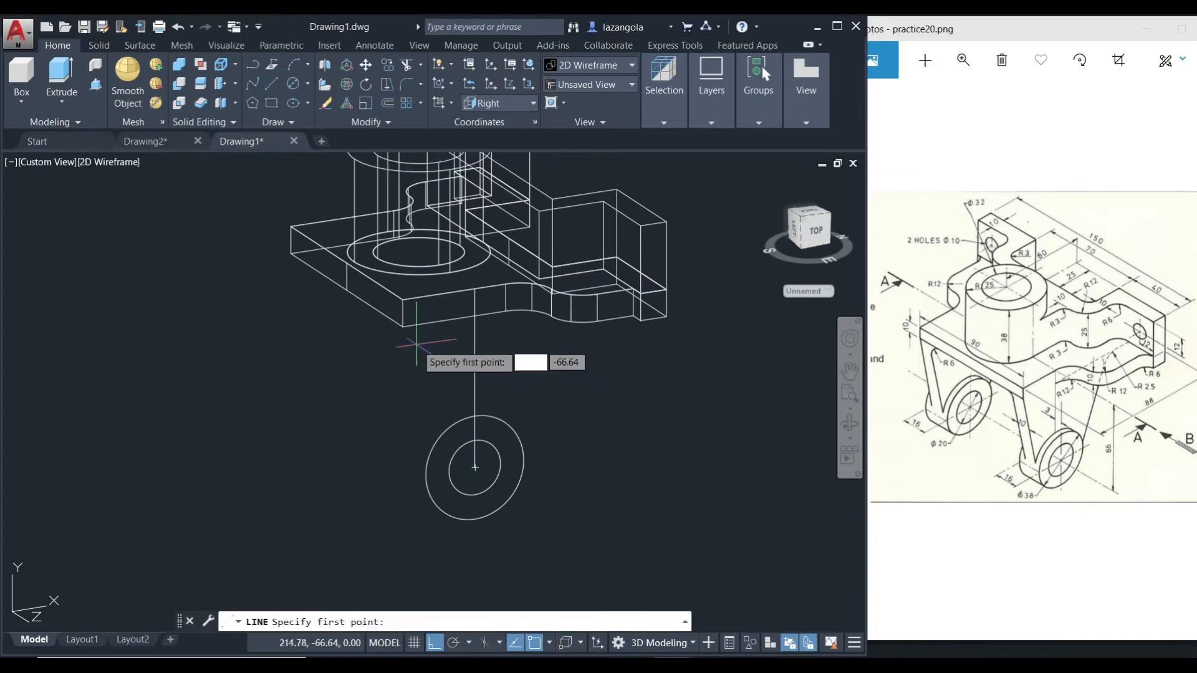
{"action": "left_click", "coordinate": [402, 326]}
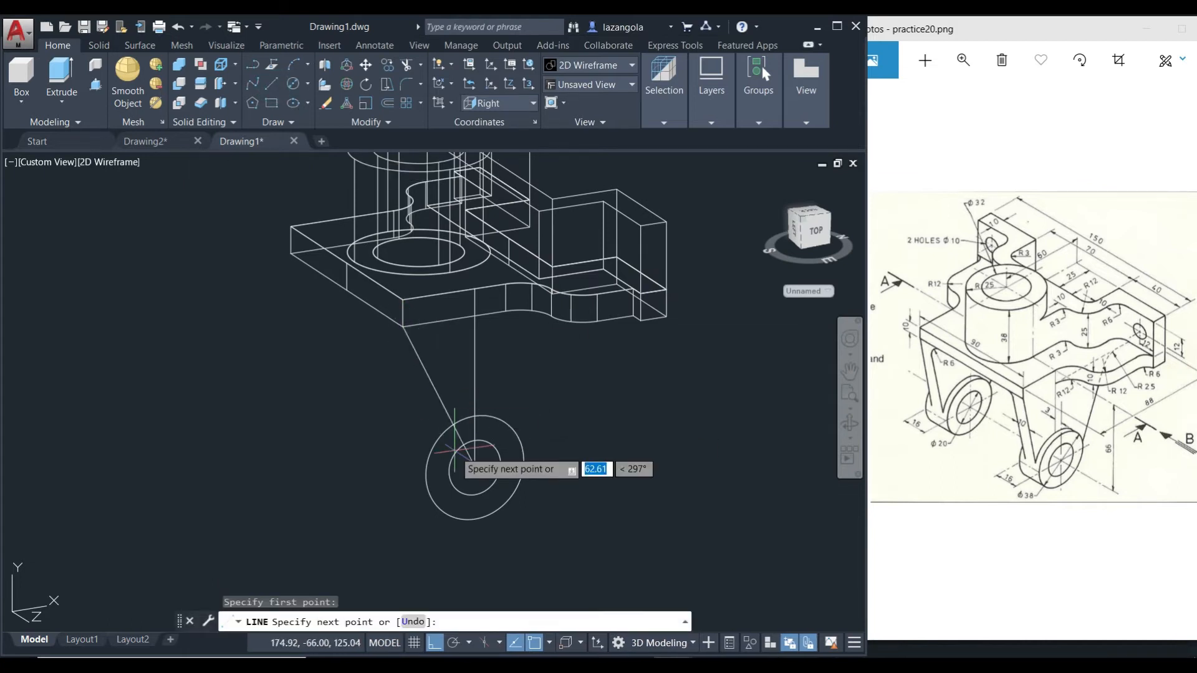
{"action": "left_click", "coordinate": [426, 481]}
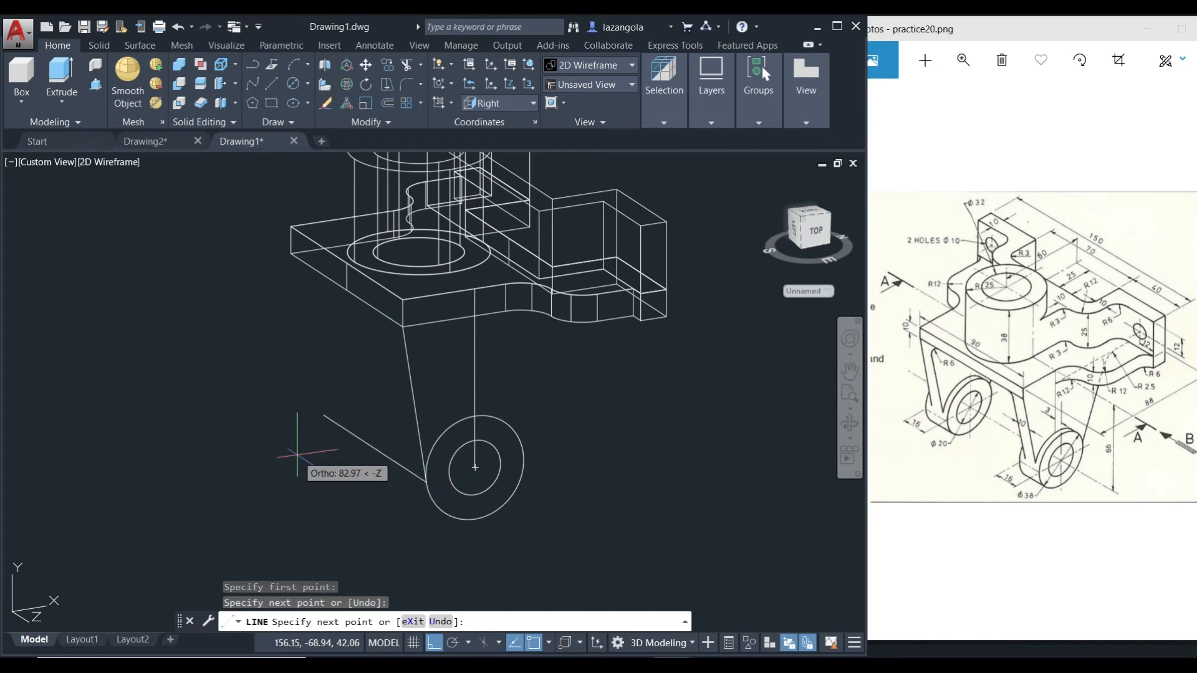
{"action": "key", "text": "Return"}
Mirror the tangent leg line about the vertical centre line through the circles, keeping the source line
{"action": "middle_click_drag", "start_coordinate": [295, 460], "coordinate": [340, 461], "text": "shift"}
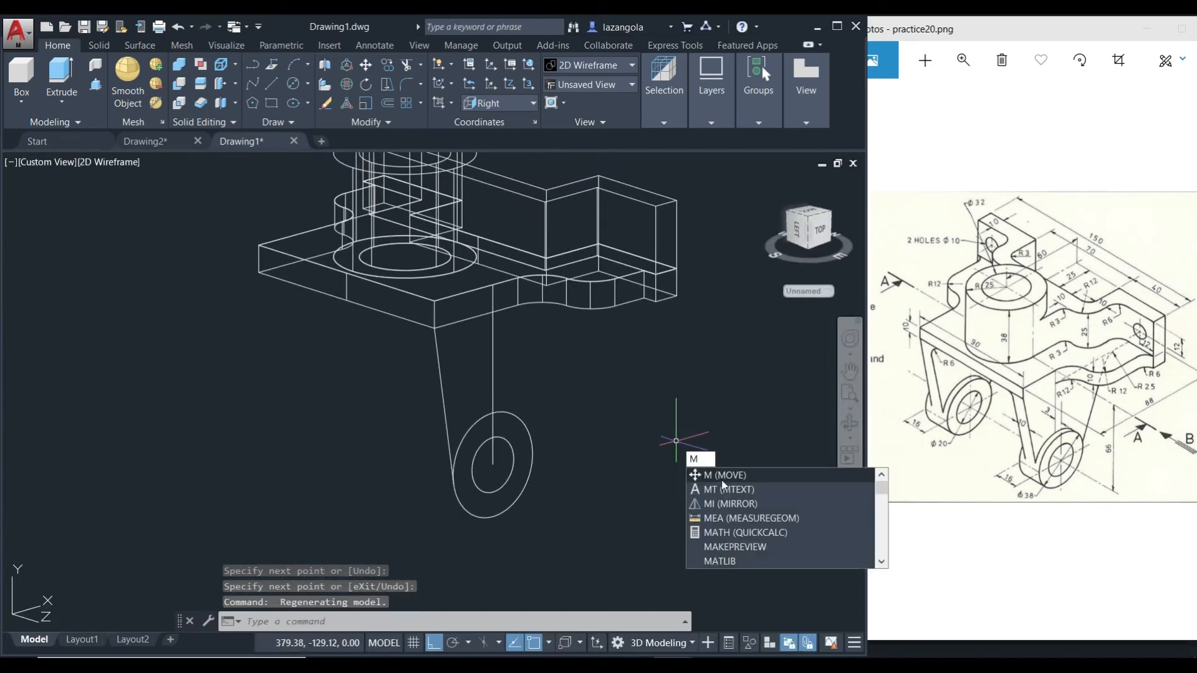
{"action": "key", "text": "Return"}
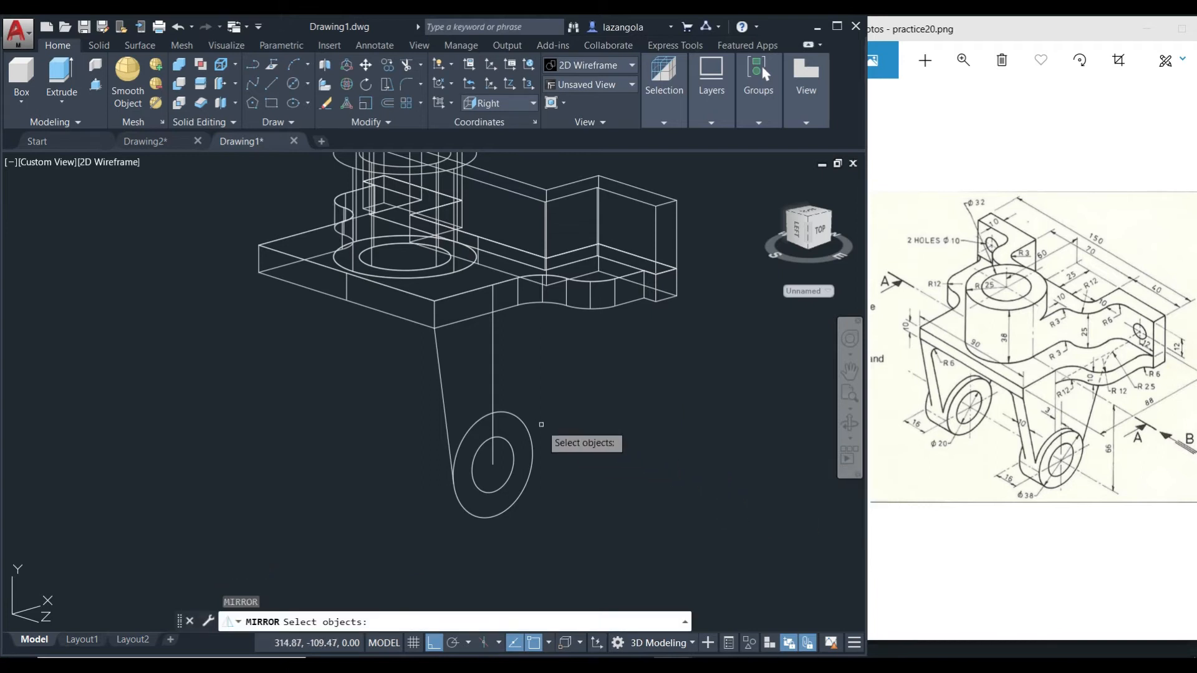
{"action": "left_click", "coordinate": [443, 399]}
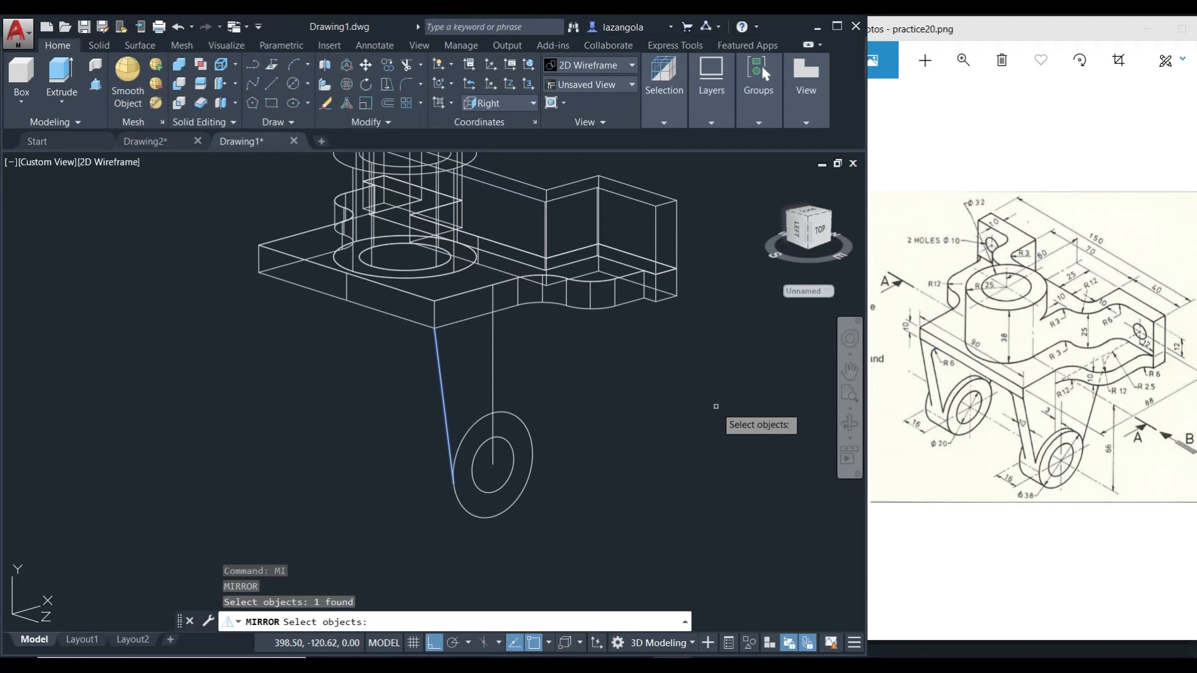
{"action": "key", "text": "Return"}
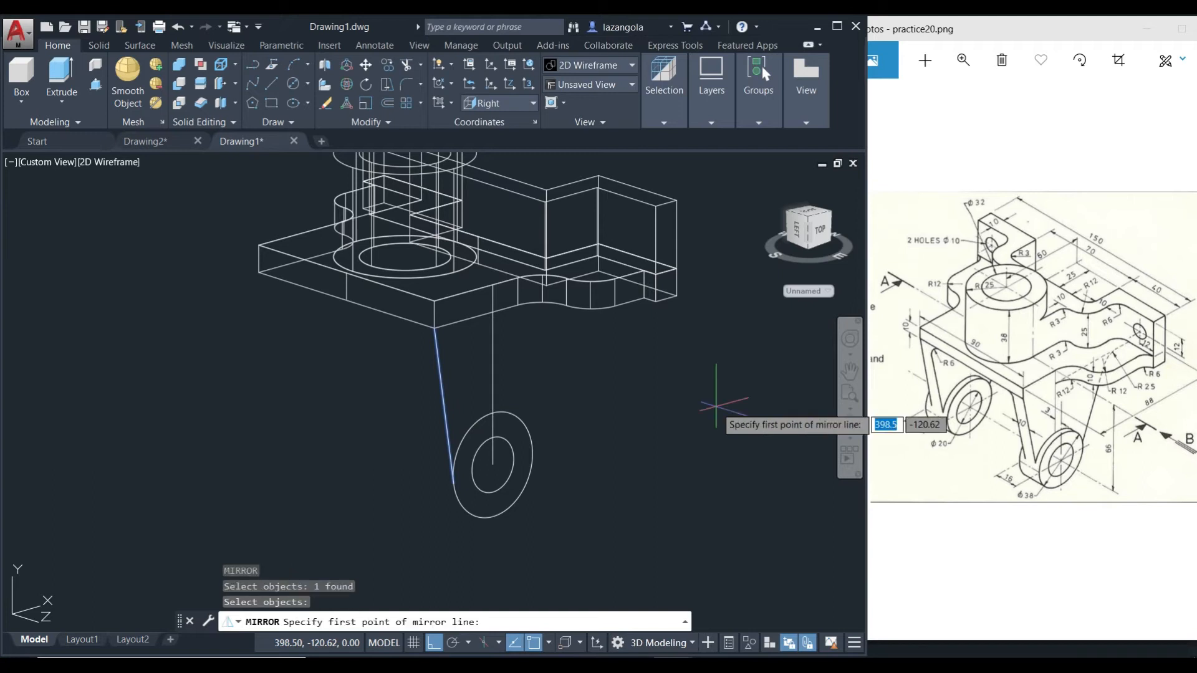
{"action": "left_click", "coordinate": [493, 464]}
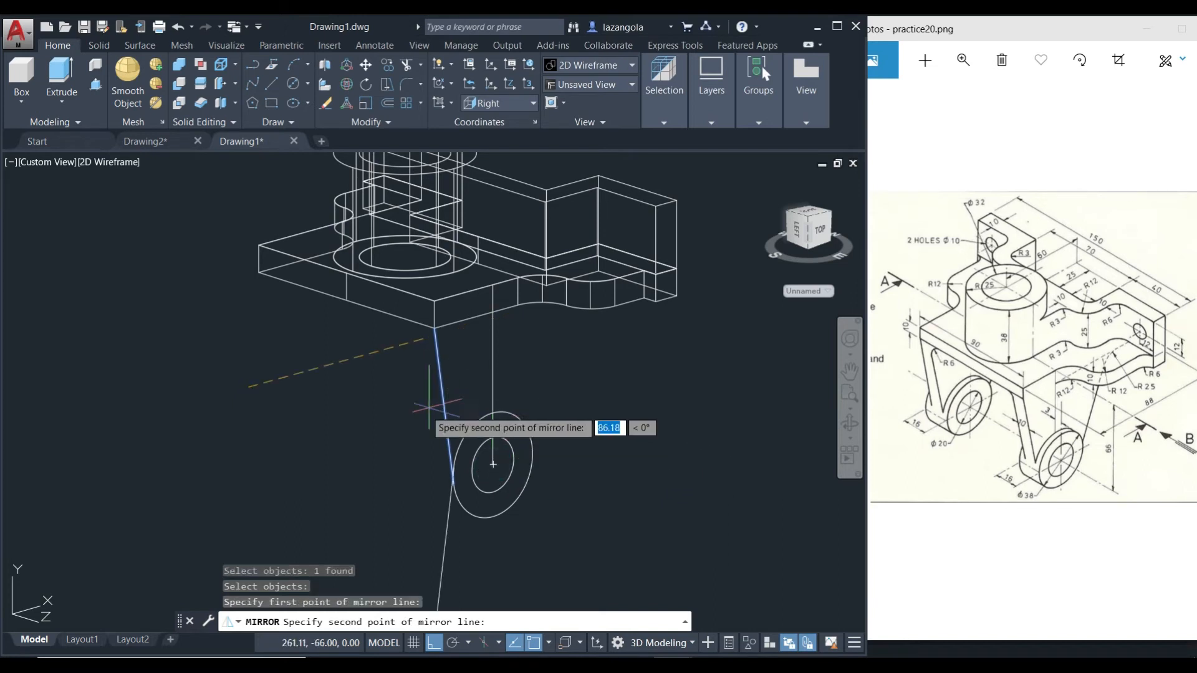
{"action": "middle_click_drag", "start_coordinate": [549, 477], "coordinate": [439, 432], "text": "shift"}
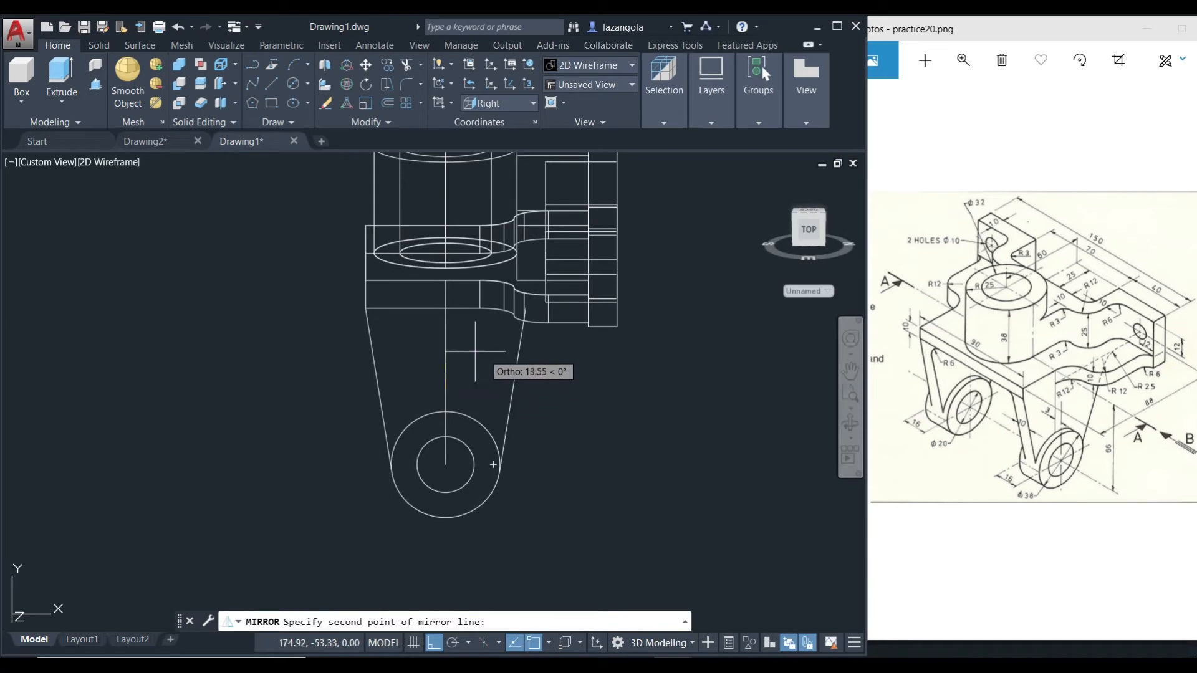
{"action": "left_click", "coordinate": [458, 360]}
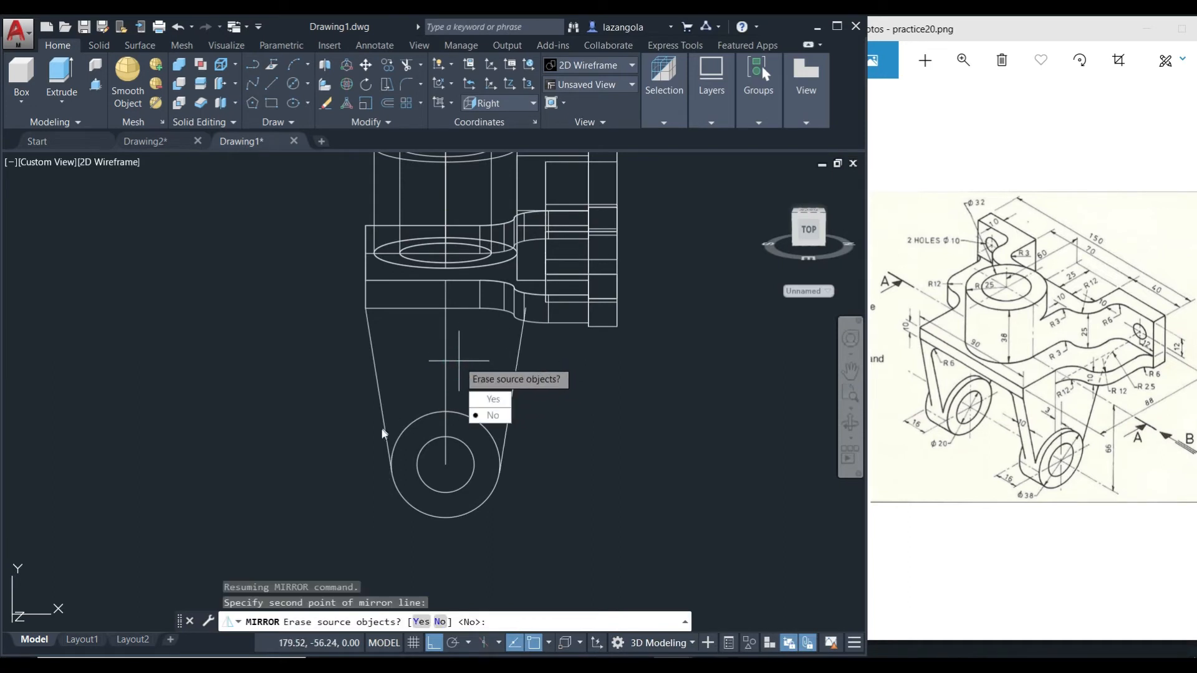
{"action": "left_click", "coordinate": [476, 416]}
Delete the vertical centre line of the leg and set the visual style to Shaded
{"action": "middle_click_drag", "start_coordinate": [295, 410], "coordinate": [386, 435], "text": "shift"}
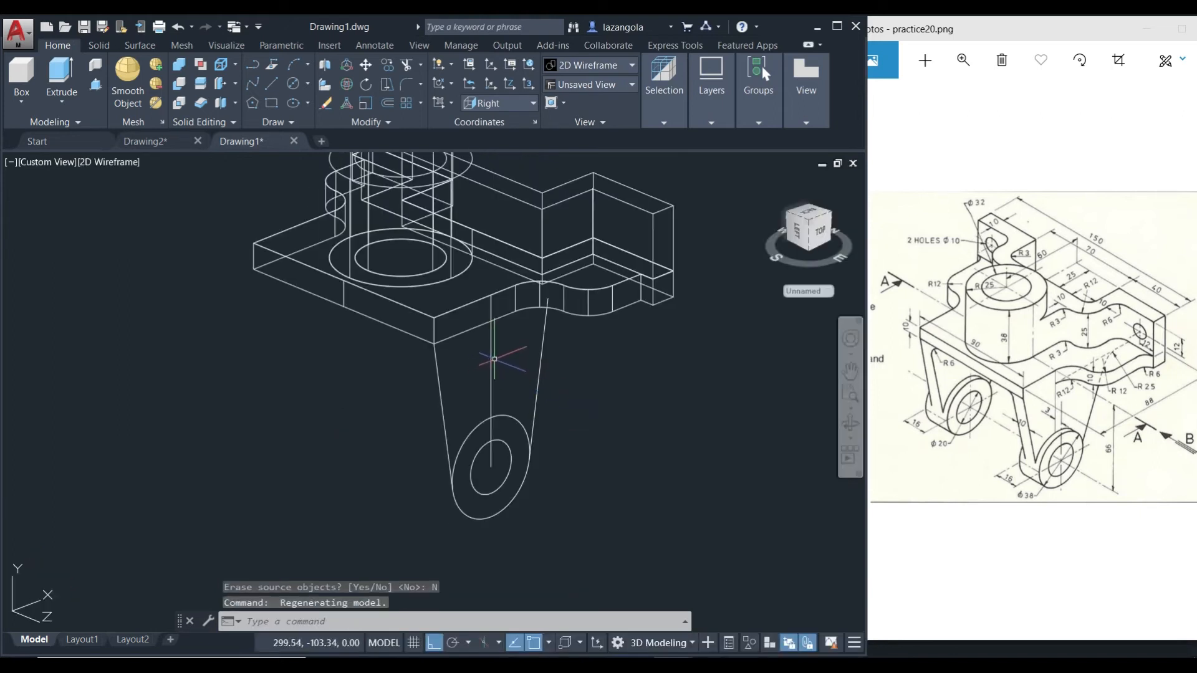
{"action": "left_click", "coordinate": [491, 360]}
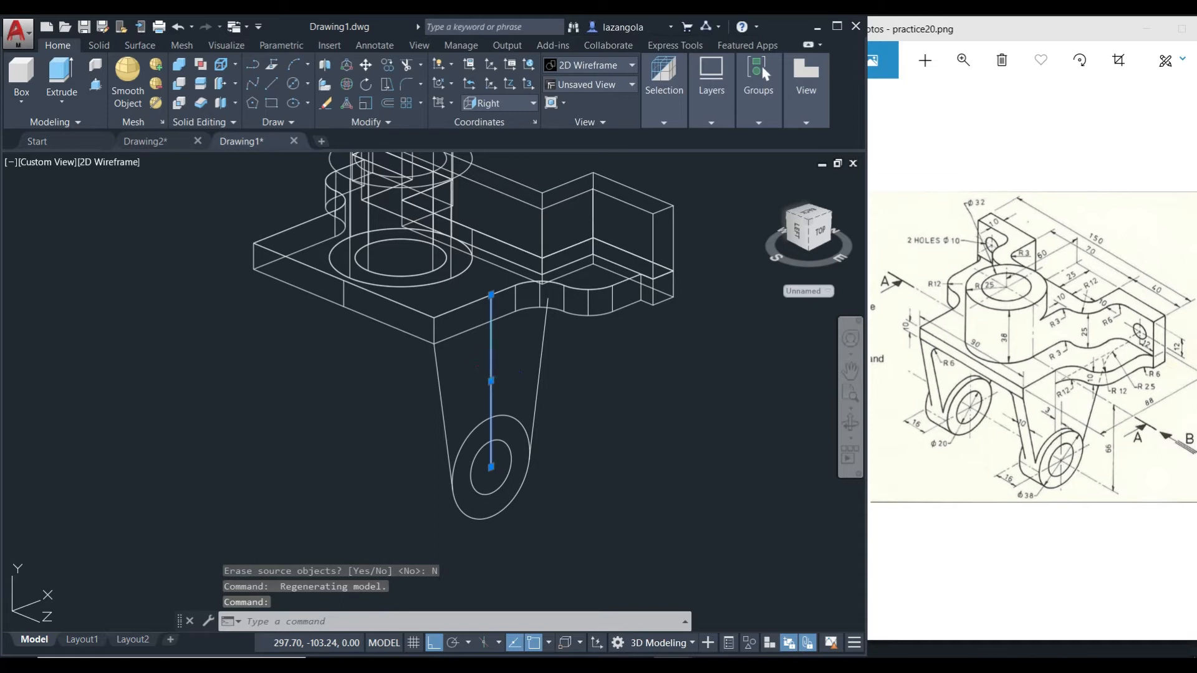
{"action": "key", "text": "Delete"}
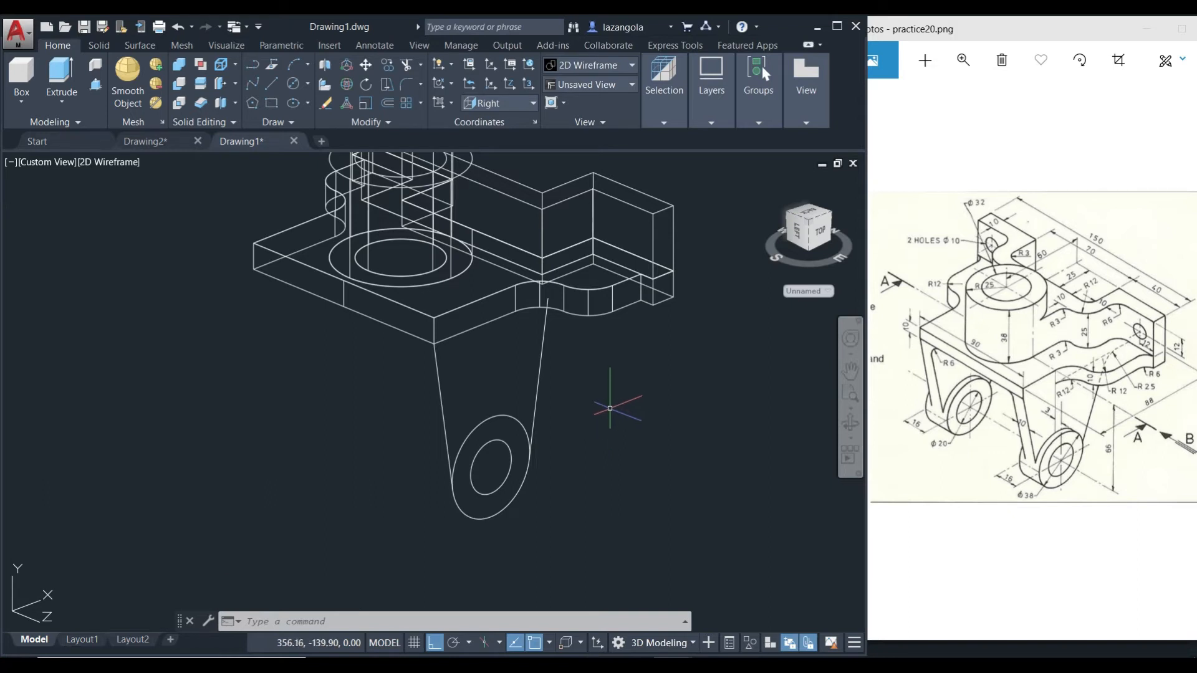
{"action": "left_click", "coordinate": [589, 67]}
{"action": "left_click", "coordinate": [575, 156]}
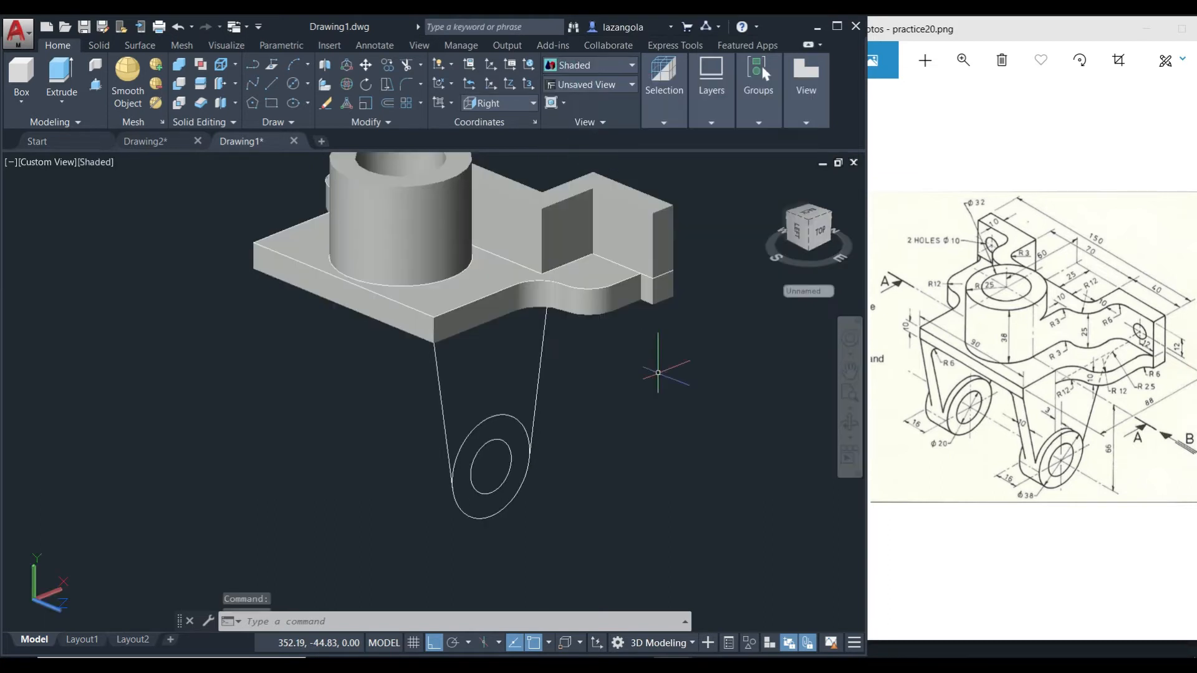
Presspull the area between the 38 and 20 diameter circles by 8, inward beneath the plate
{"action": "mouse_move", "coordinate": [654, 451]}
{"action": "middle_mouse_down", "text": "shift"}
{"action": "mouse_move", "coordinate": [694, 456]}
{"action": "mouse_move", "coordinate": [614, 432]}
{"action": "mouse_move", "coordinate": [652, 449]}
{"action": "mouse_move", "coordinate": [617, 446]}
{"action": "mouse_move", "coordinate": [632, 437]}
{"action": "middle_mouse_up", "text": "shift"}
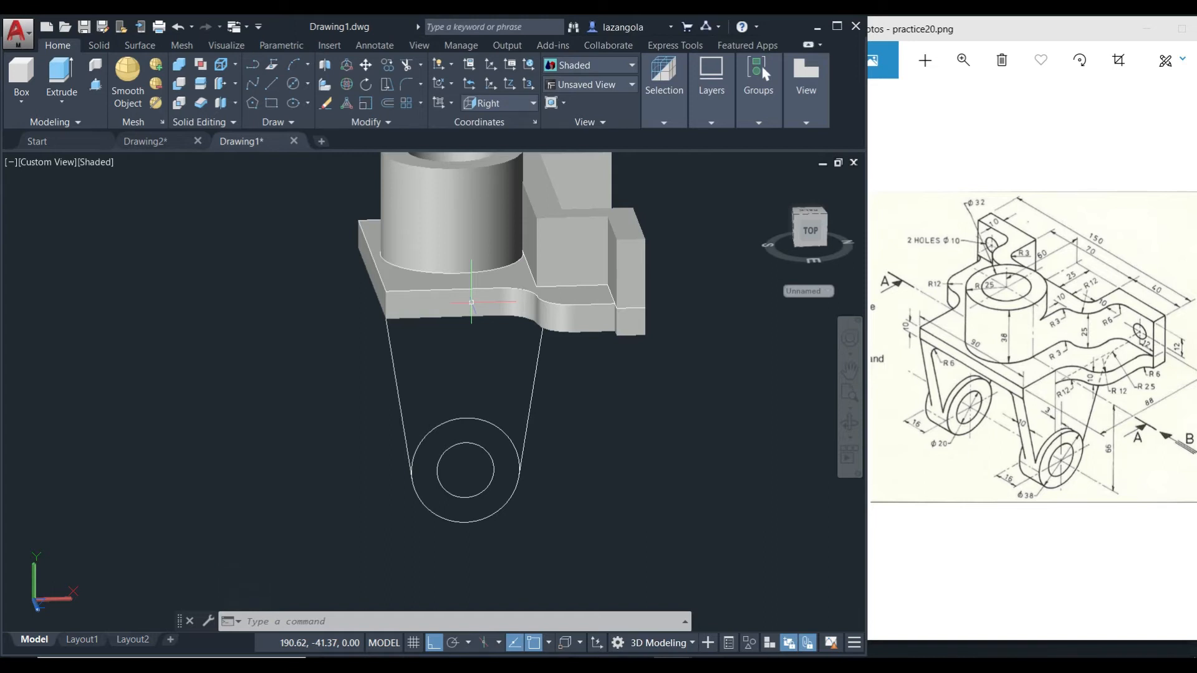
{"action": "middle_click_drag", "start_coordinate": [319, 458], "coordinate": [452, 476], "text": "shift"}
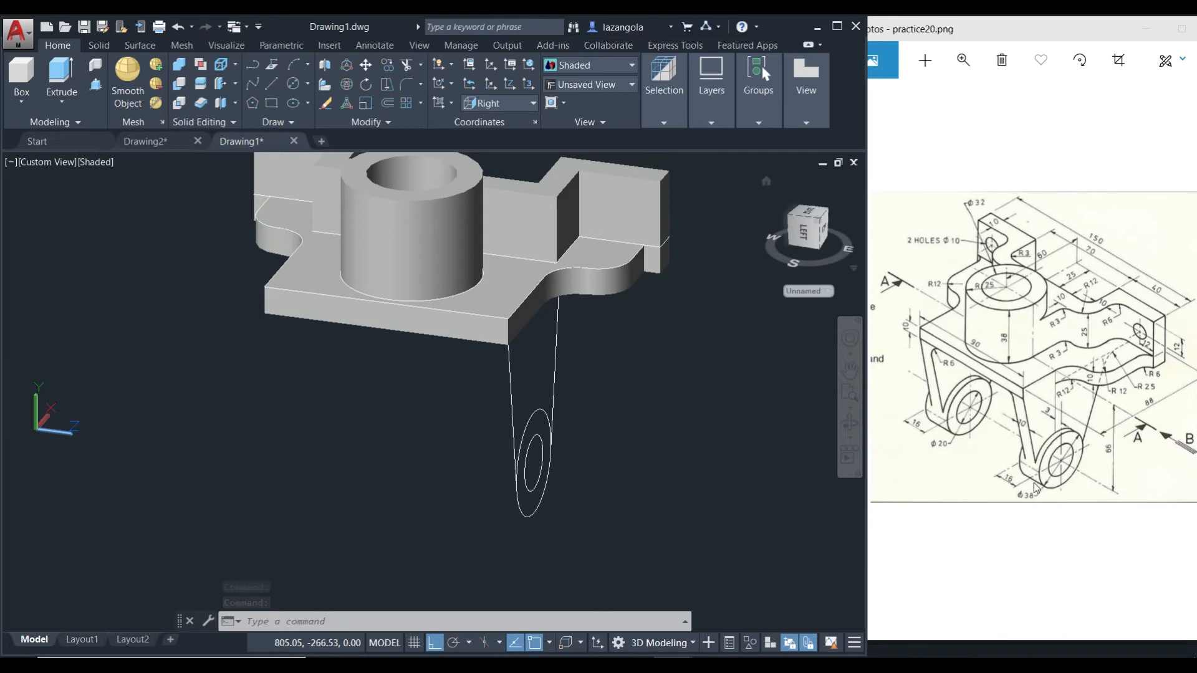
{"action": "left_click", "coordinate": [96, 86]}
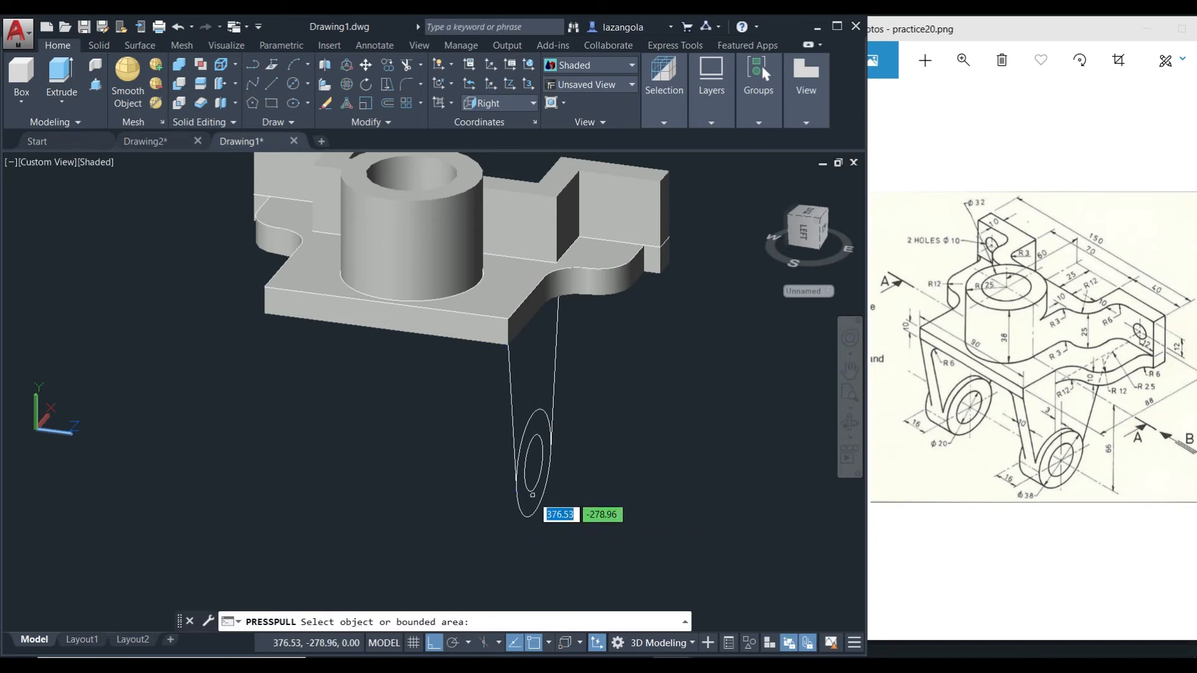
{"action": "left_click", "coordinate": [517, 498]}
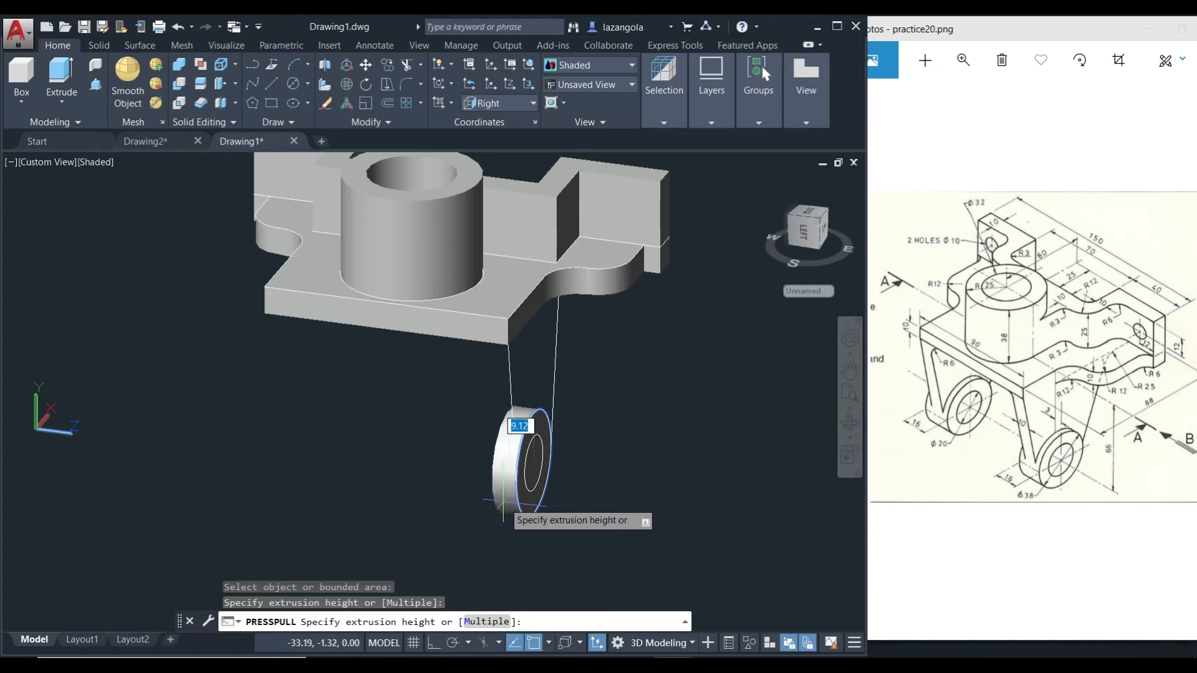
{"action": "key", "text": "F8"}
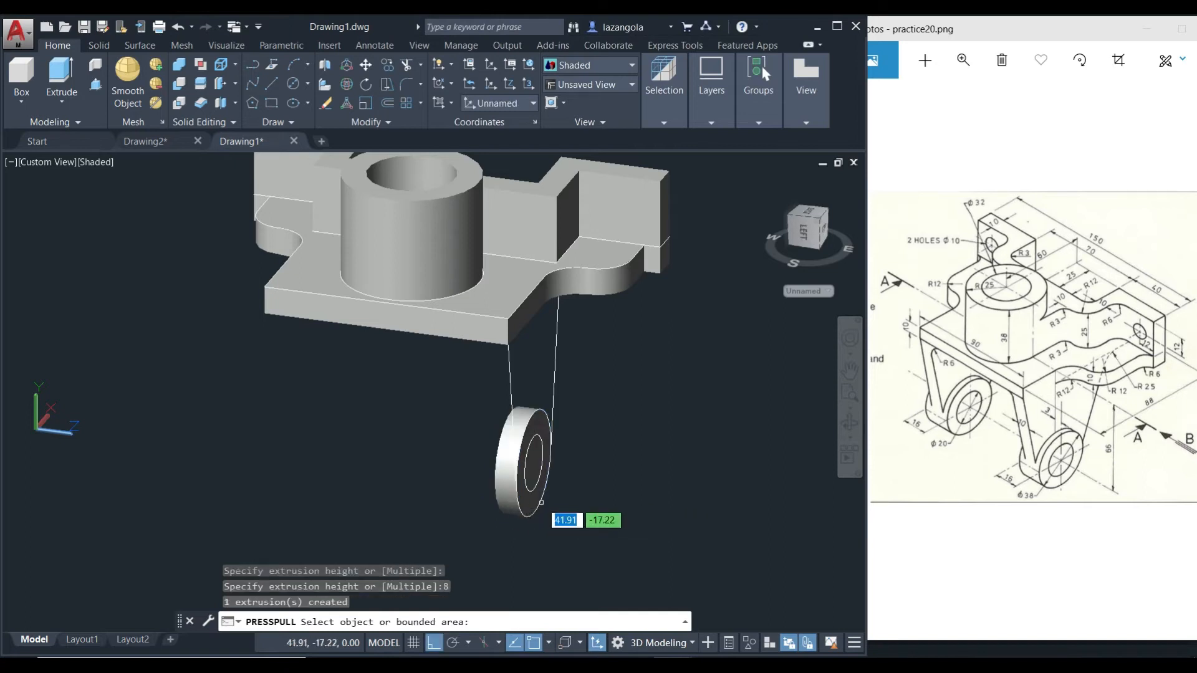
Presspull the same ring area by 8 in the opposite direction, outward from the plate's end face
{"action": "left_click", "coordinate": [533, 503]}
{"action": "key", "text": "F8"}
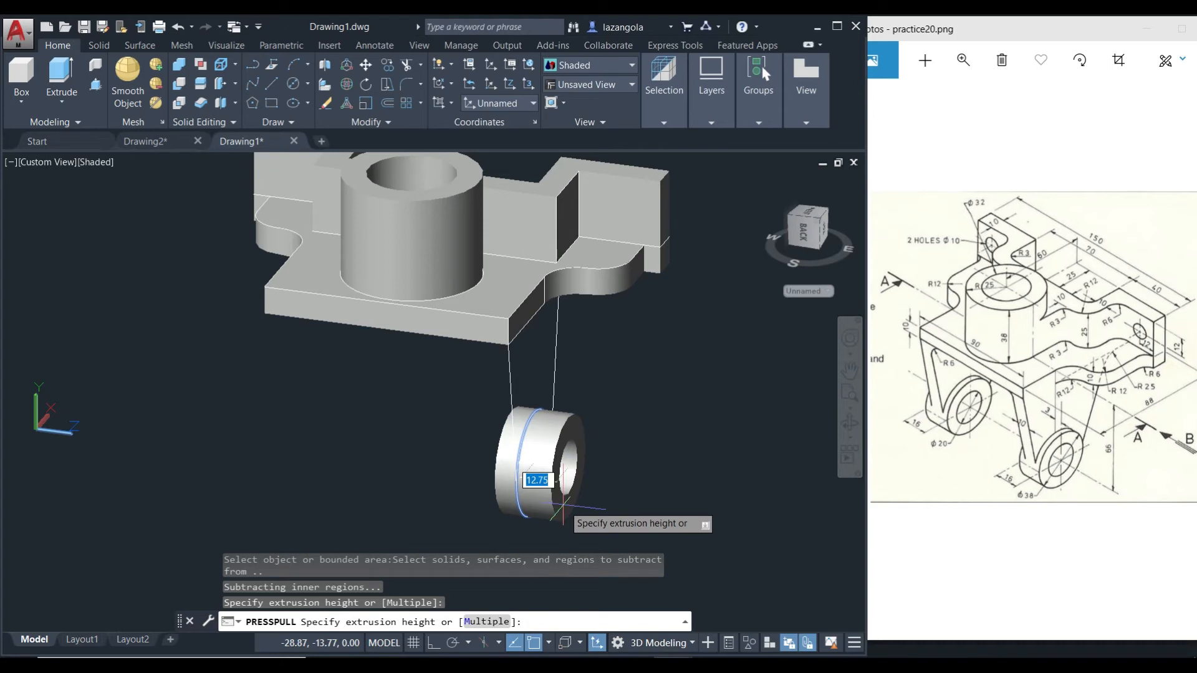
{"action": "type", "text": "8"}
{"action": "key", "text": "Return"}
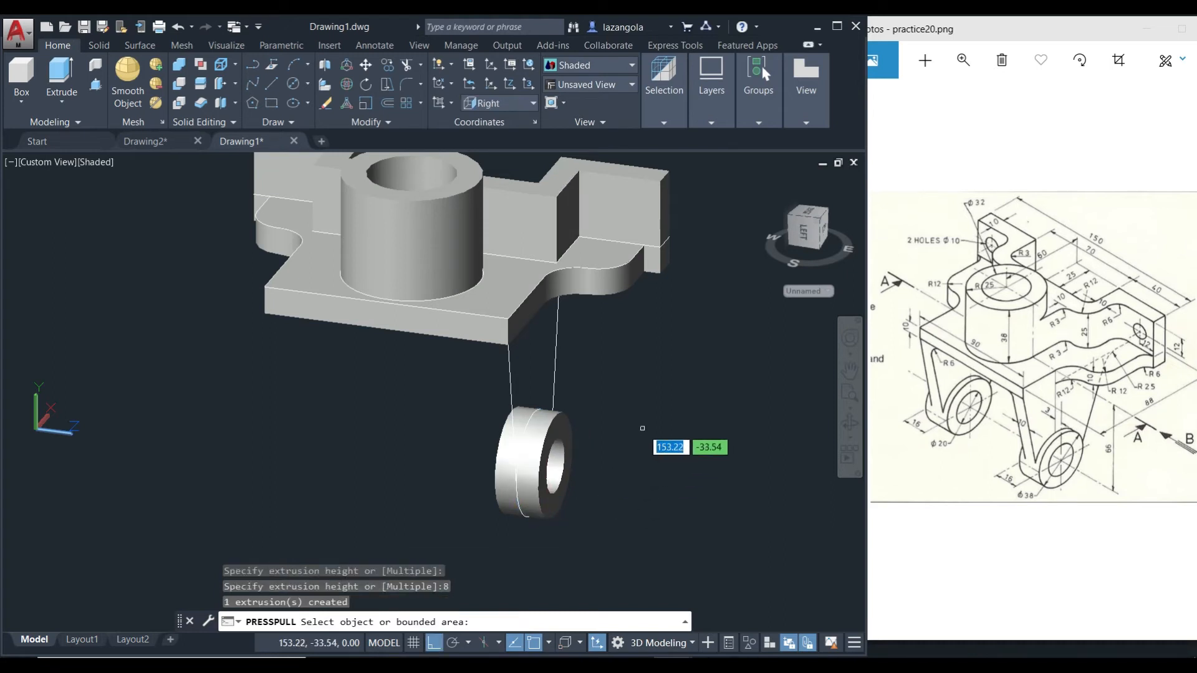
{"action": "key", "text": "Return"}
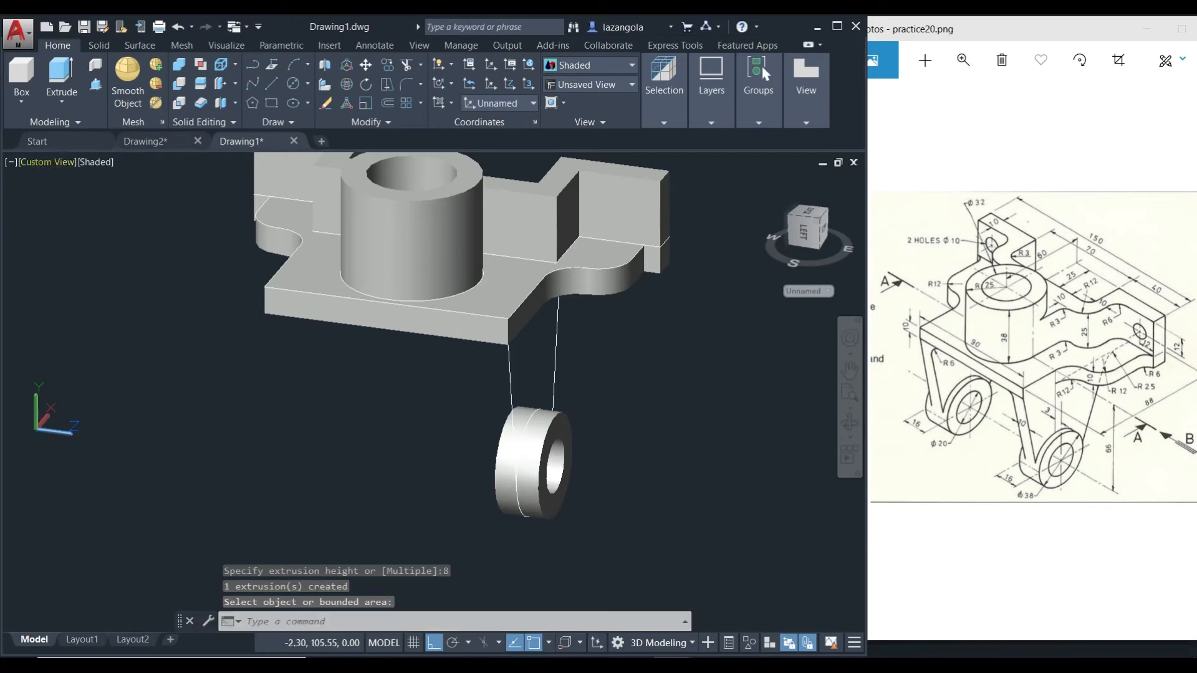
Switch to the Right view and hide the extruded ring solid so its sketch circles are exposed
{"action": "left_click", "coordinate": [35, 161]}
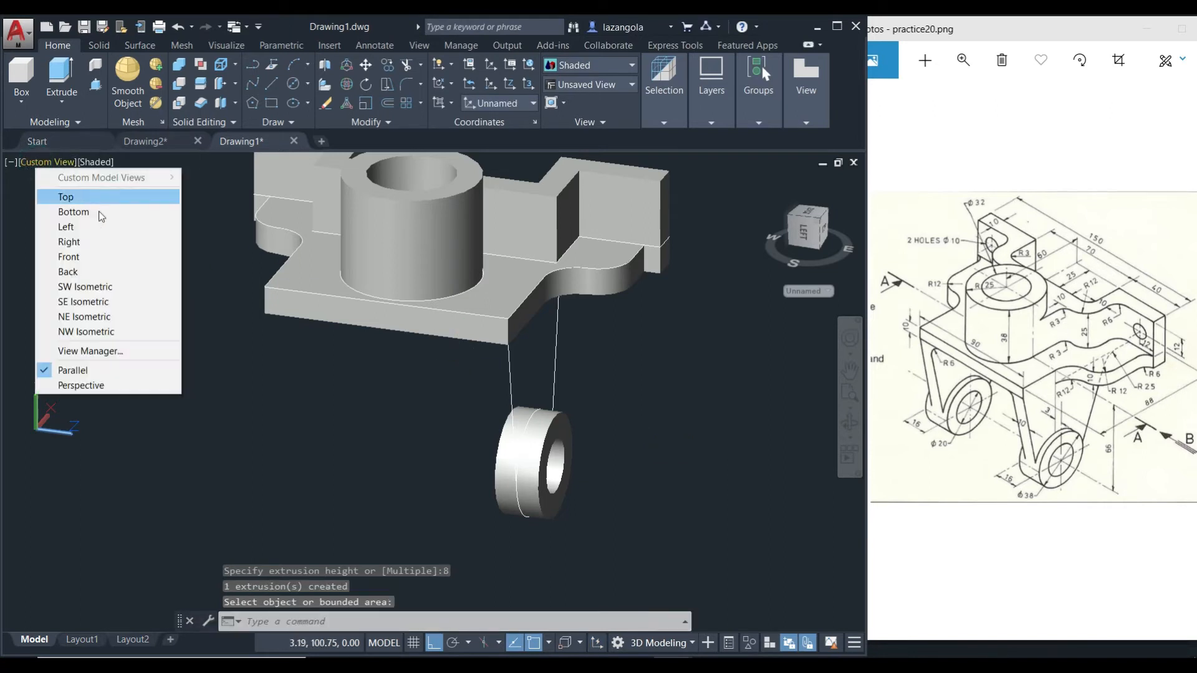
{"action": "left_click", "coordinate": [87, 245]}
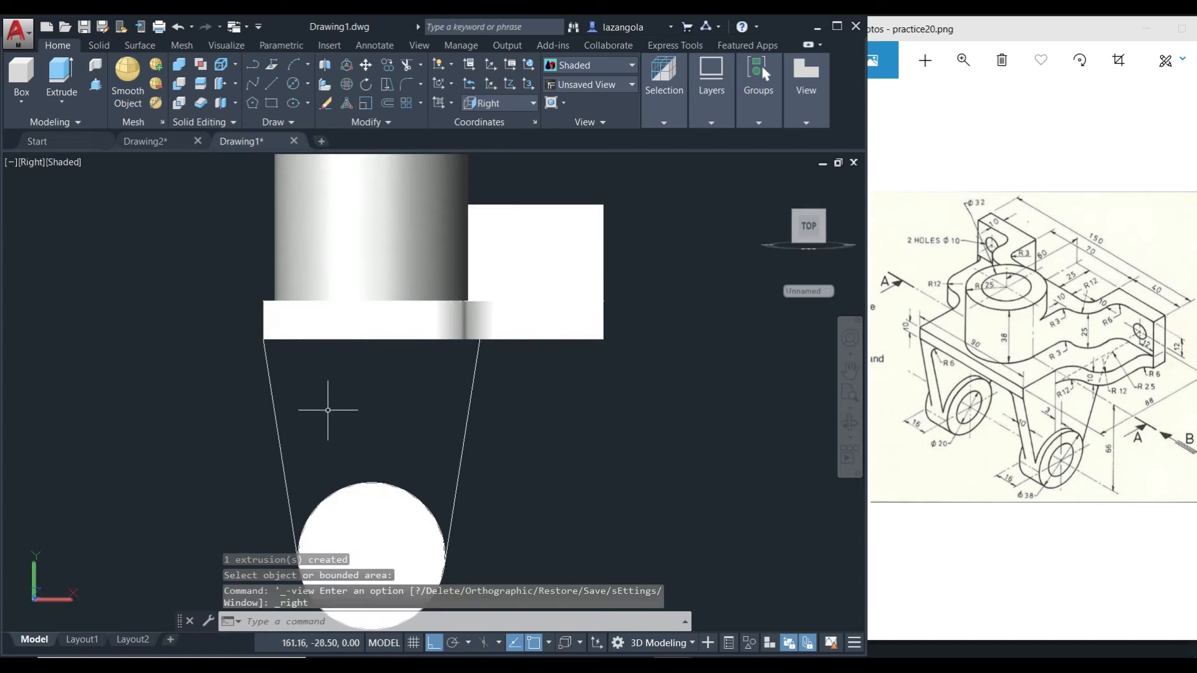
{"action": "middle_click_drag", "start_coordinate": [606, 479], "coordinate": [640, 363]}
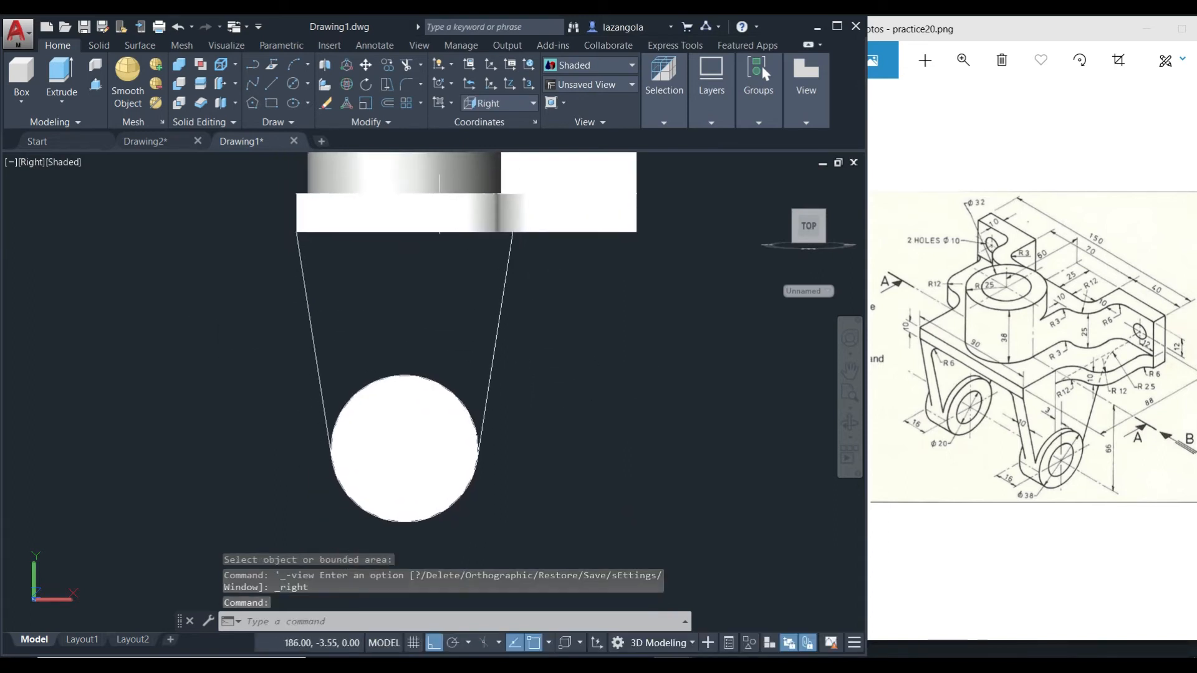
{"action": "left_click", "coordinate": [430, 506]}
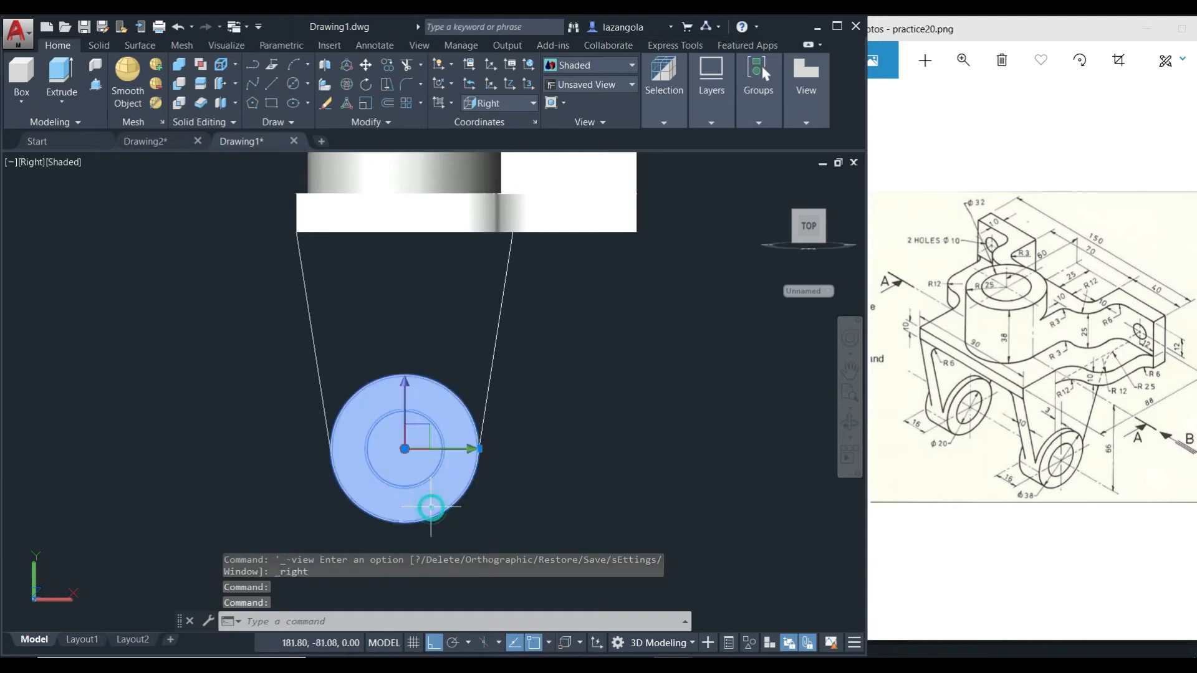
{"action": "right_click", "coordinate": [431, 513]}
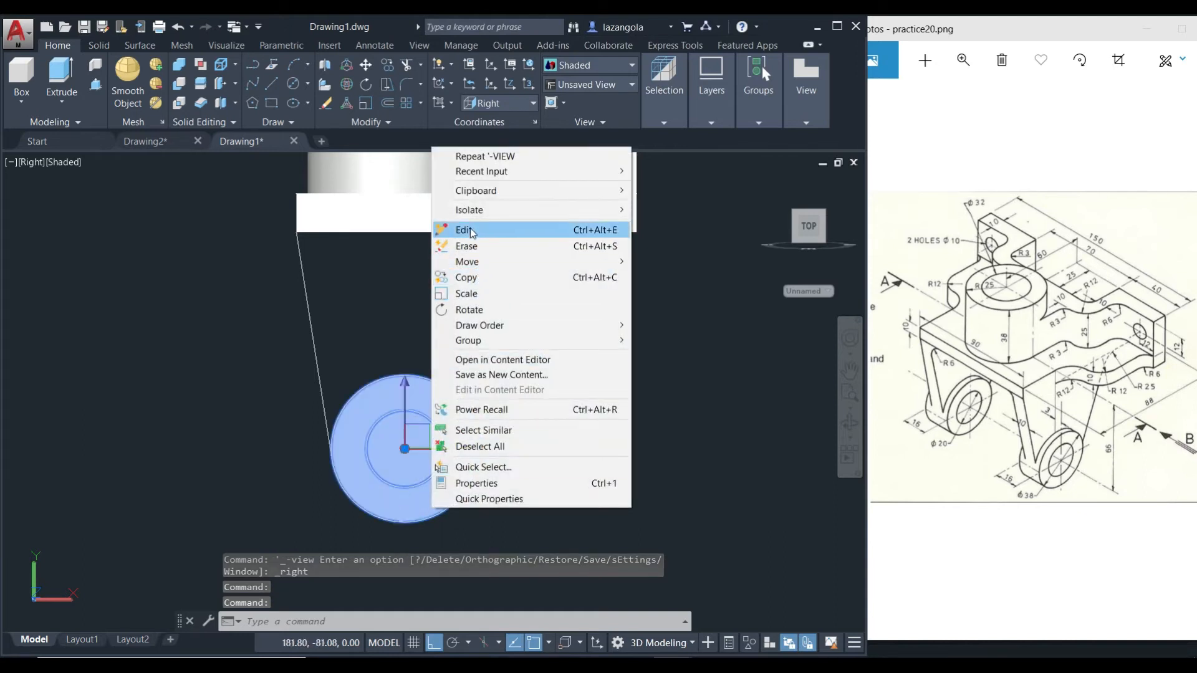
{"action": "mouse_move", "coordinate": [471, 215]}
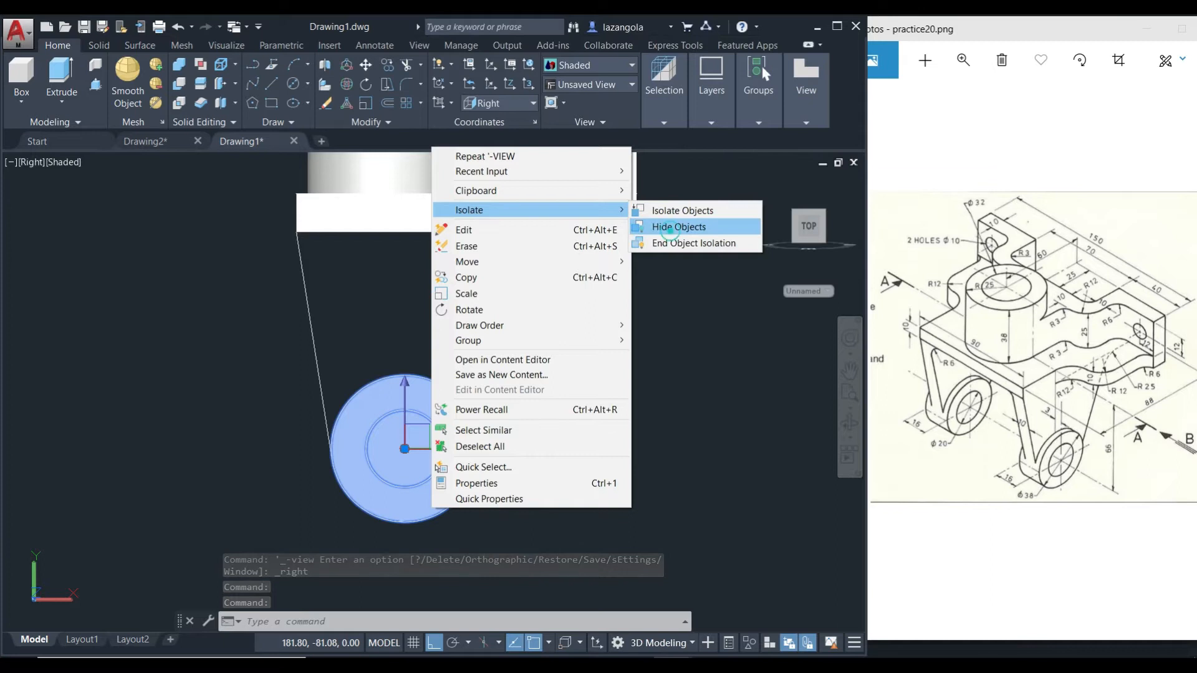
{"action": "left_click", "coordinate": [673, 228]}
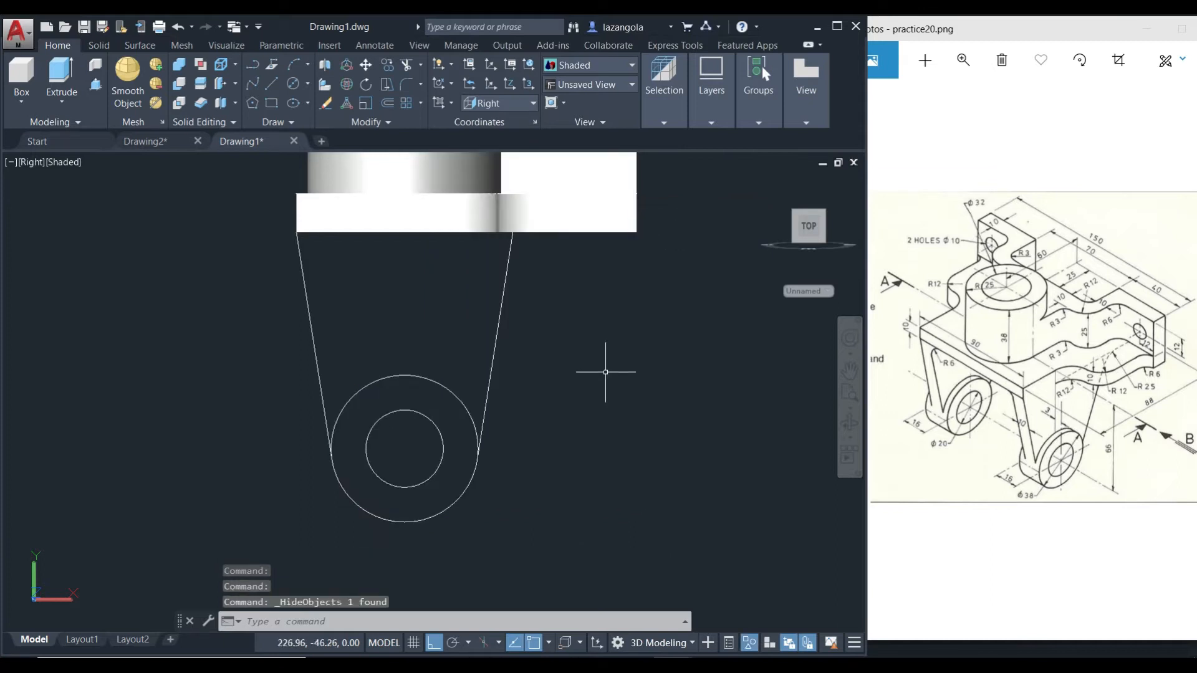
Hide the solid formed by the base plate and cylinder
{"action": "left_click", "coordinate": [437, 209]}
{"action": "right_click", "coordinate": [435, 213]}
{"action": "mouse_move", "coordinate": [495, 282]}
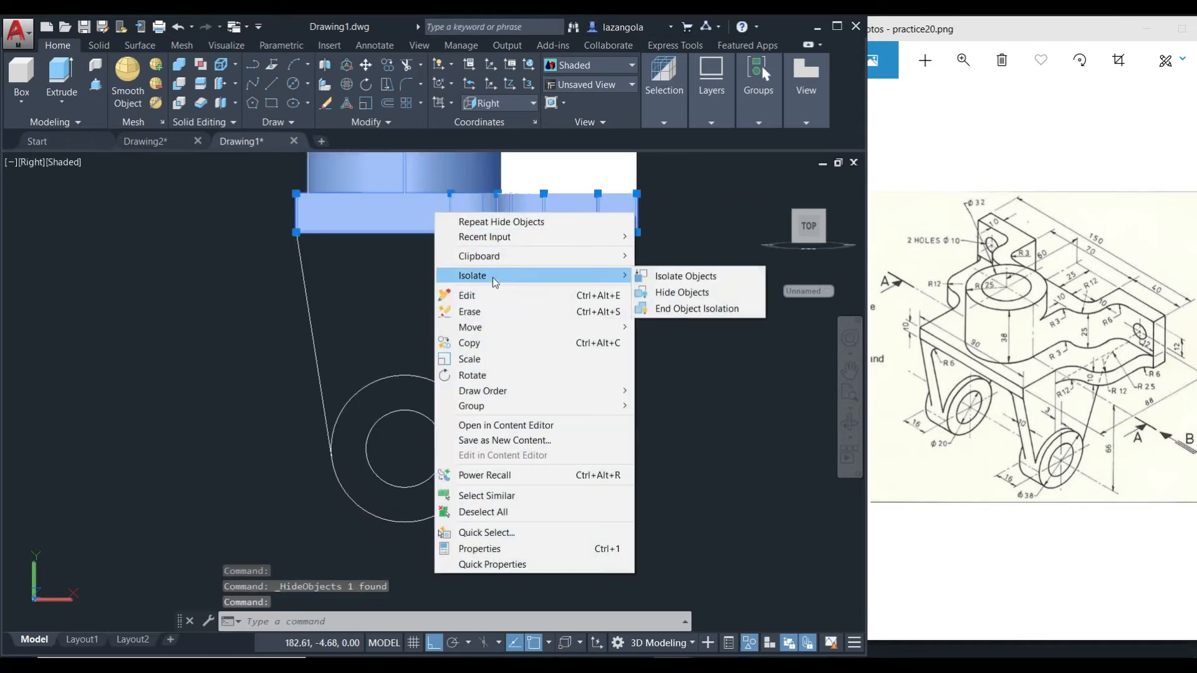
{"action": "left_click", "coordinate": [680, 292]}
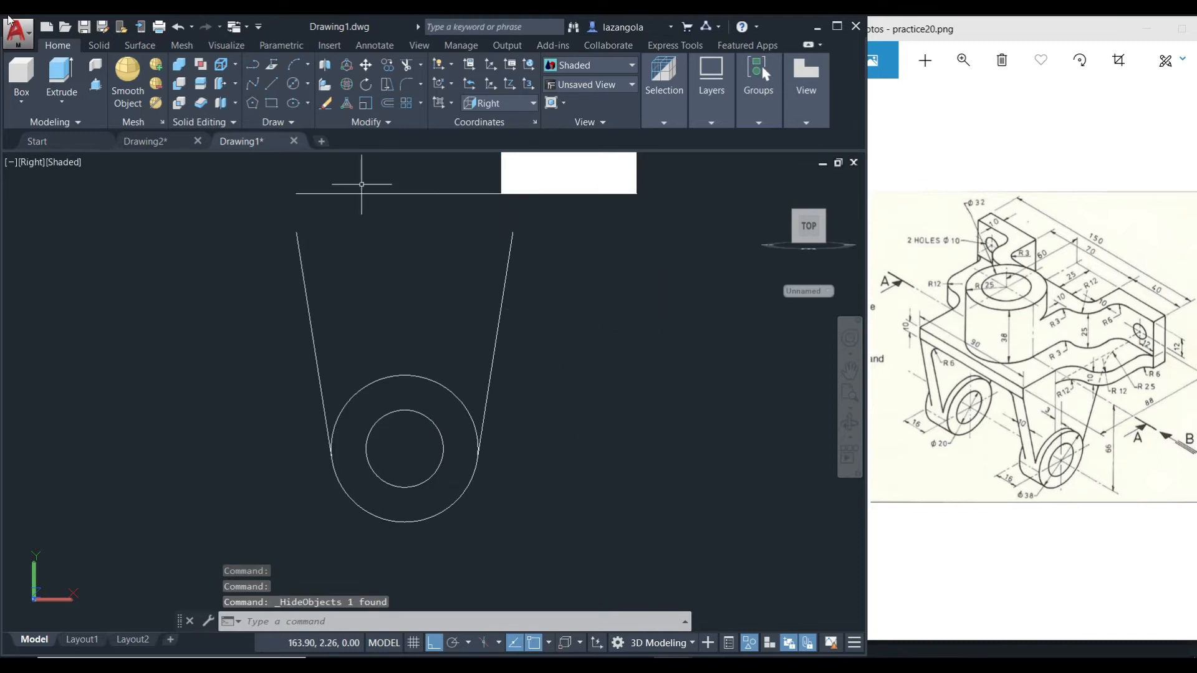
Draw a horizontal line joining the upper ends of the two slanted leg lines
{"action": "left_click", "coordinate": [273, 81]}
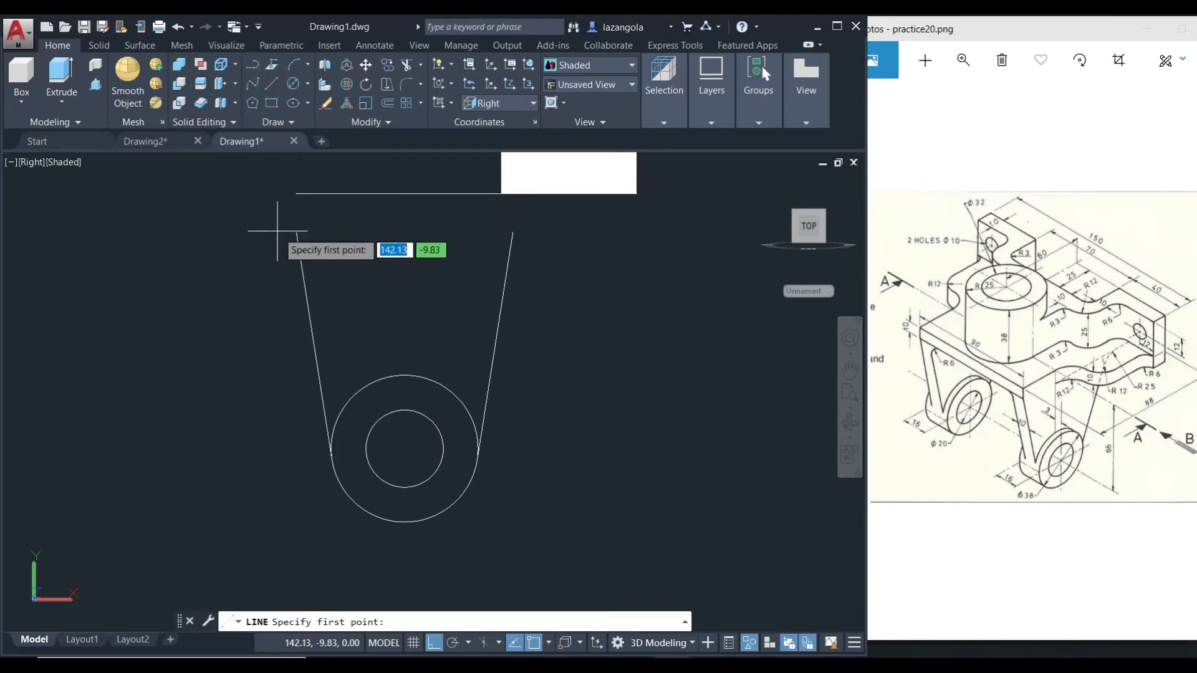
{"action": "left_click", "coordinate": [296, 232]}
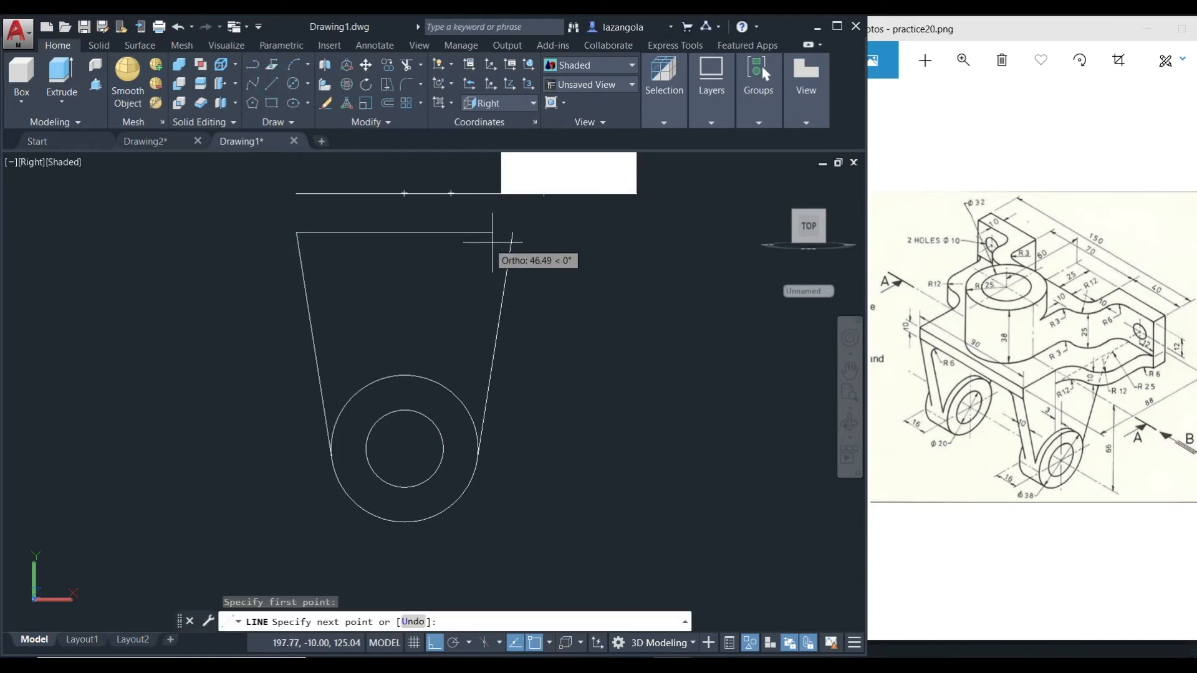
{"action": "left_click", "coordinate": [513, 233]}
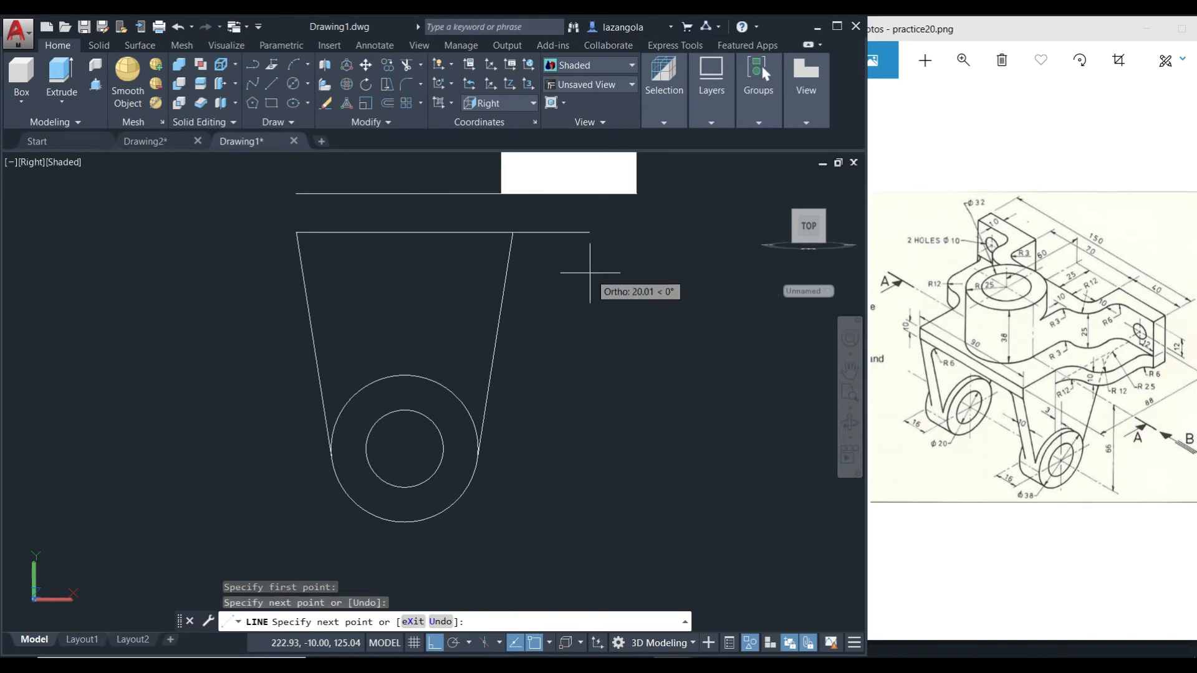
{"action": "key", "text": "Return"}
Draw a horizontal line across the circles between the lower endpoints of the two slanted leg lines
{"action": "key", "text": "Return"}
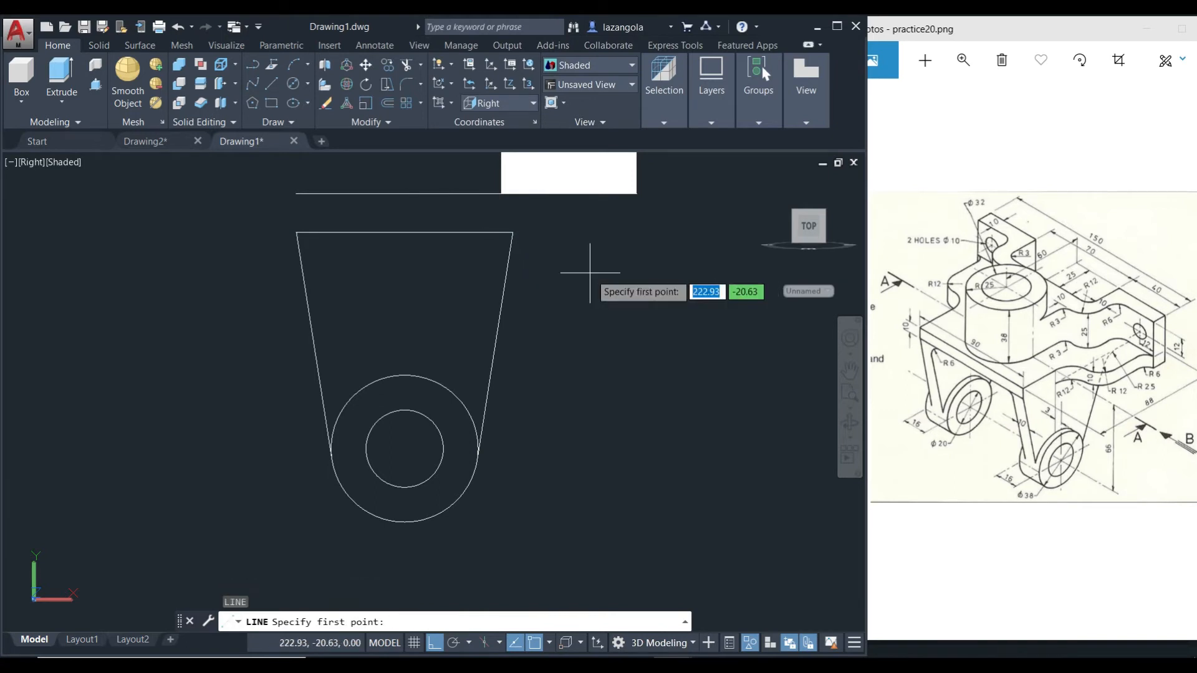
{"action": "left_click", "coordinate": [331, 460]}
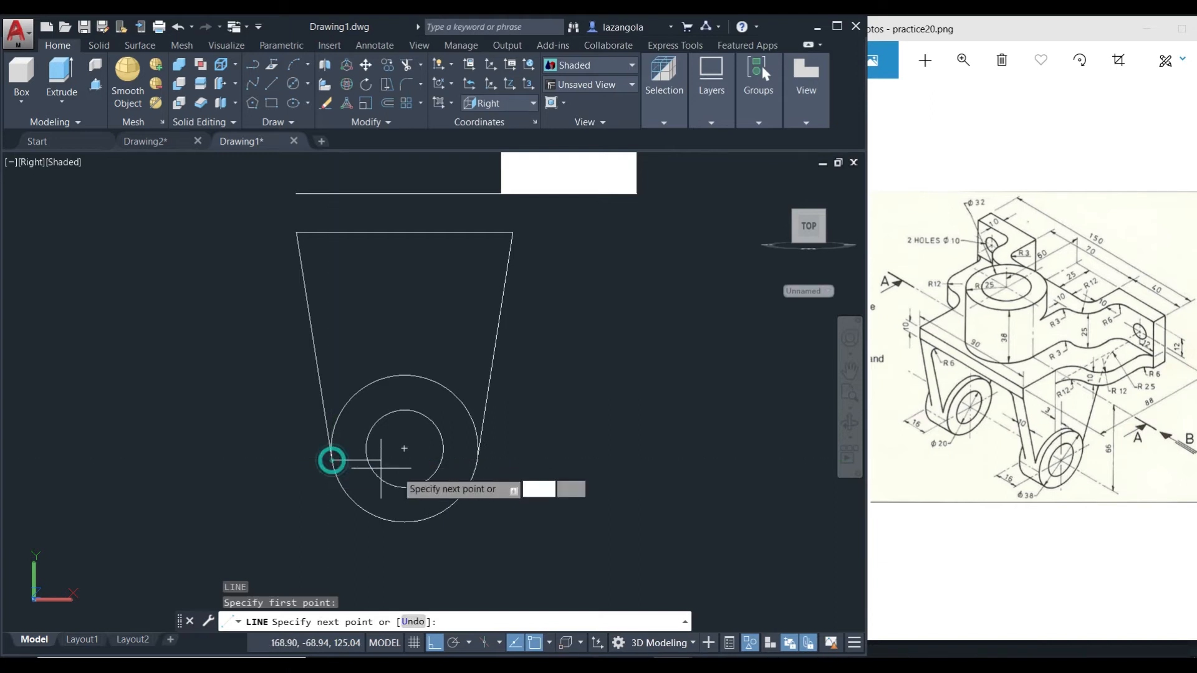
{"action": "left_click", "coordinate": [478, 460]}
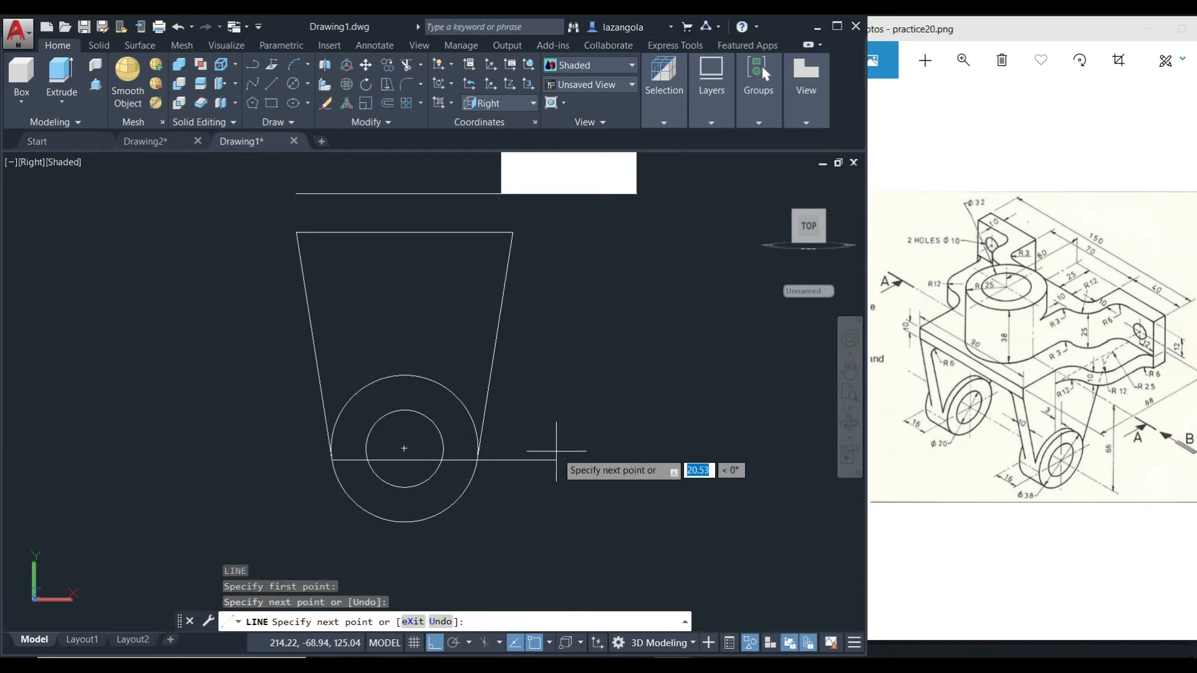
{"action": "key", "text": "Return"}
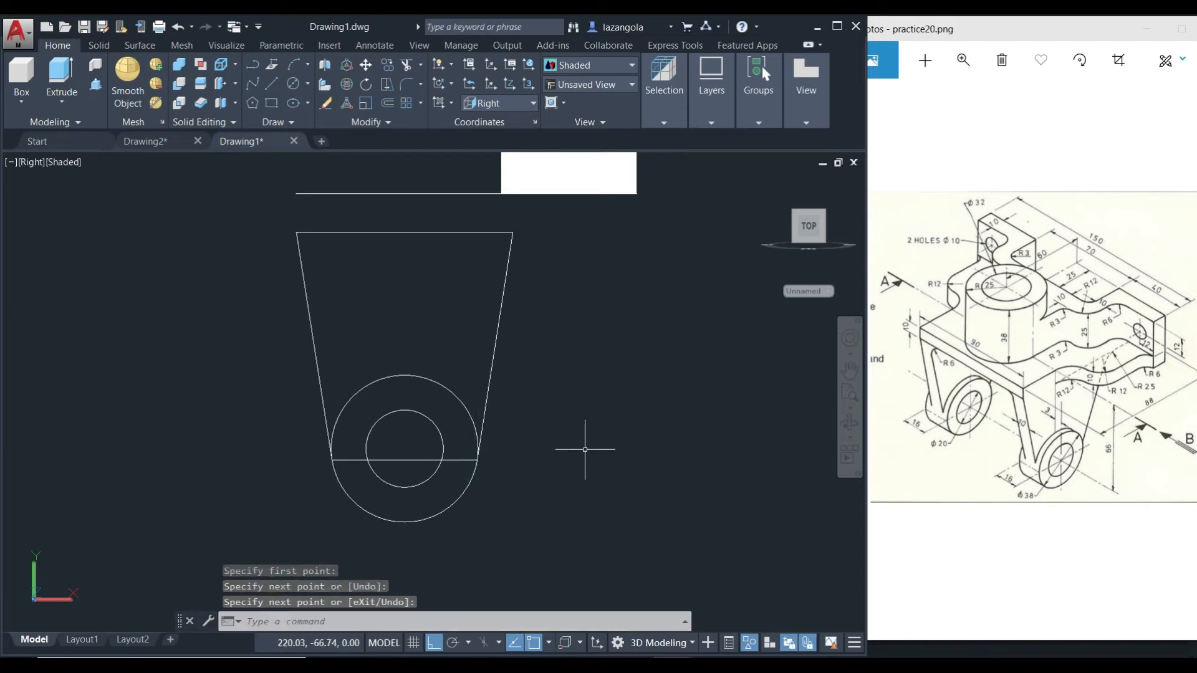
Join the two slanted leg lines and the two horizontal lines into one closed polyline
{"action": "left_click", "coordinate": [500, 316]}
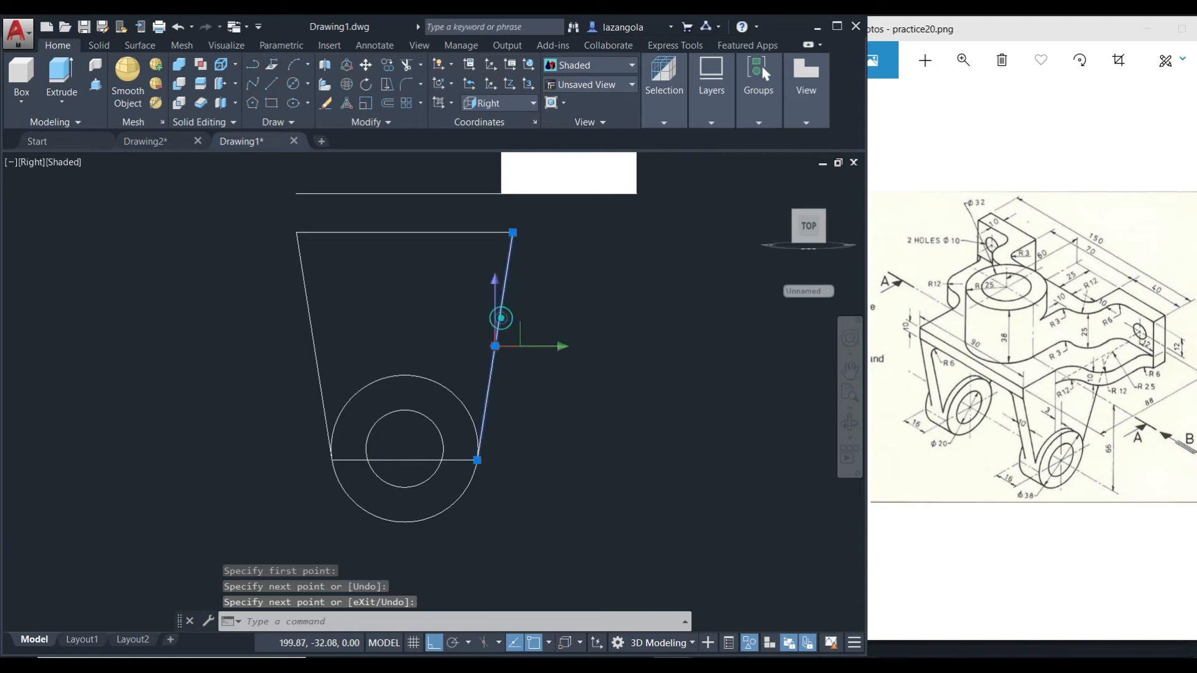
{"action": "left_click", "coordinate": [413, 460]}
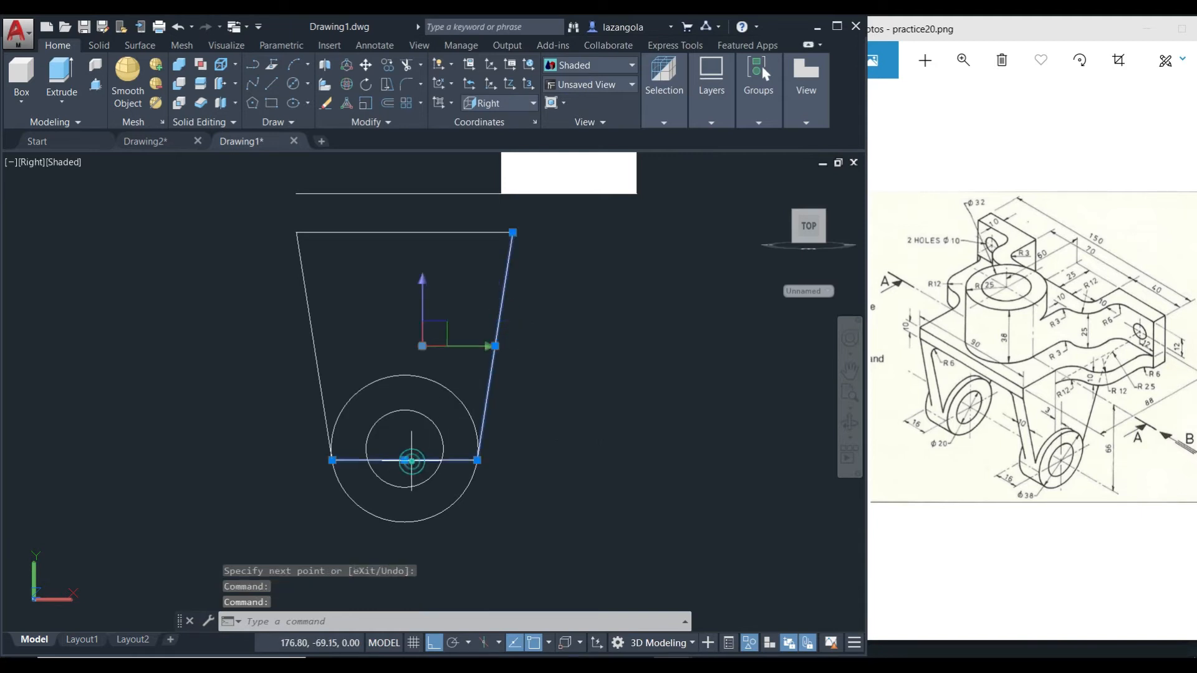
{"action": "left_click", "coordinate": [353, 233]}
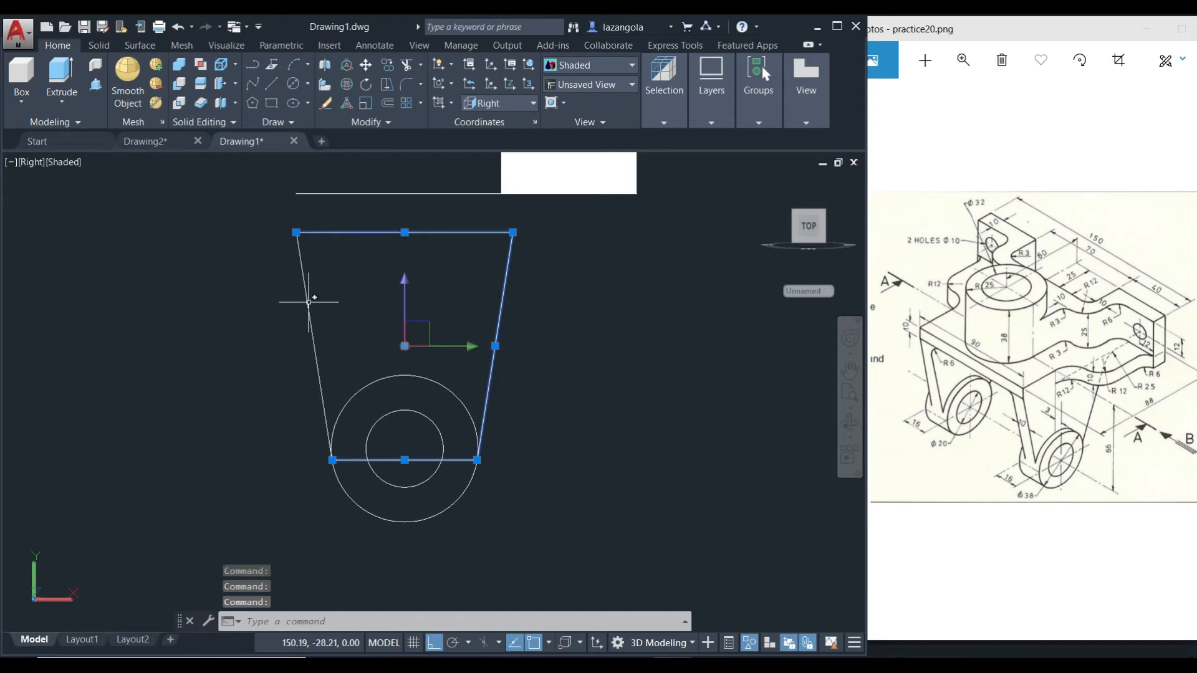
{"action": "left_click", "coordinate": [388, 122]}
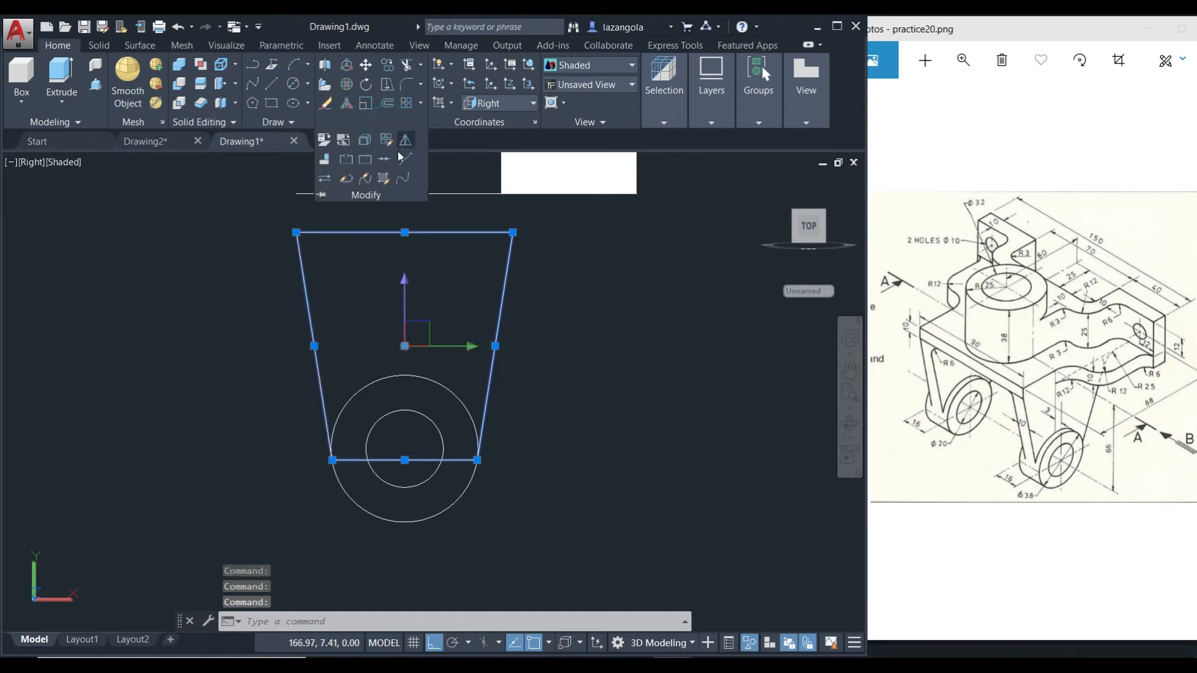
{"action": "left_click", "coordinate": [385, 155]}
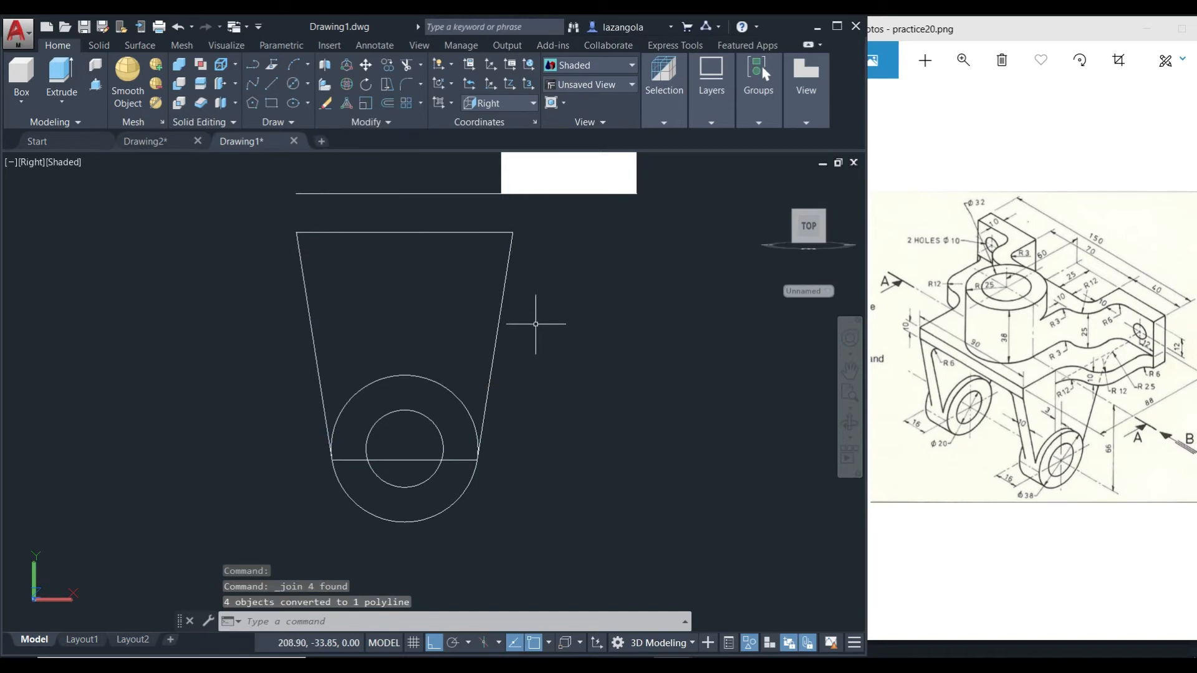
{"action": "left_click", "coordinate": [511, 292]}
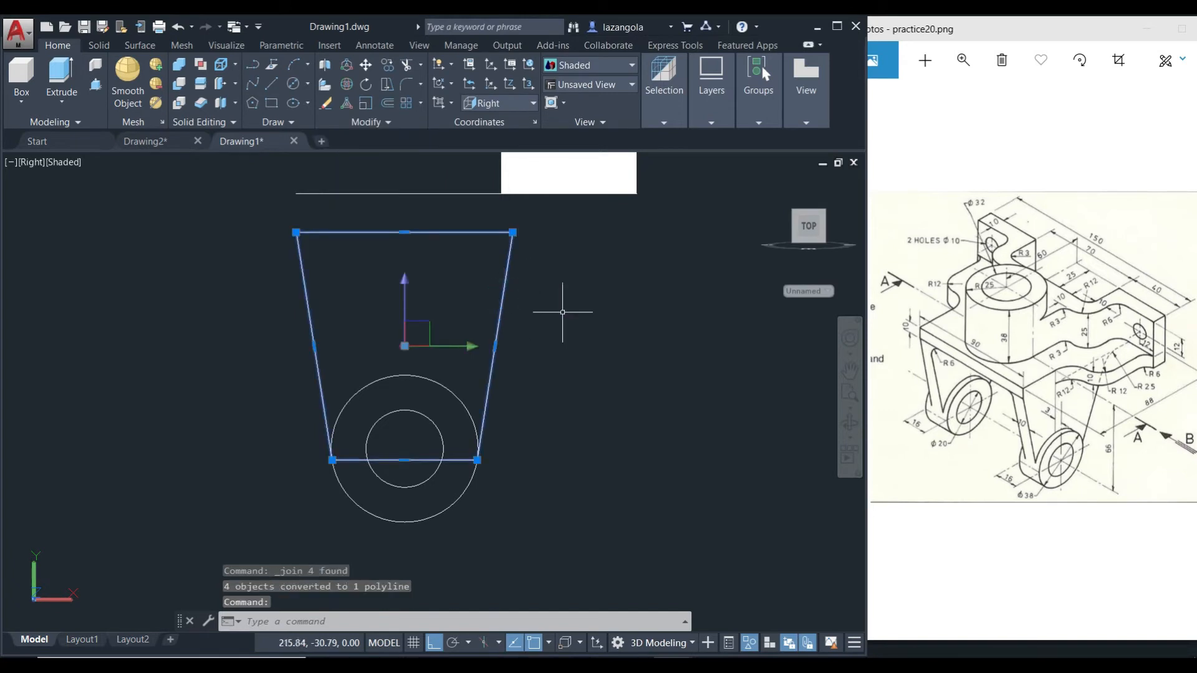
{"action": "key", "text": "Escape"}
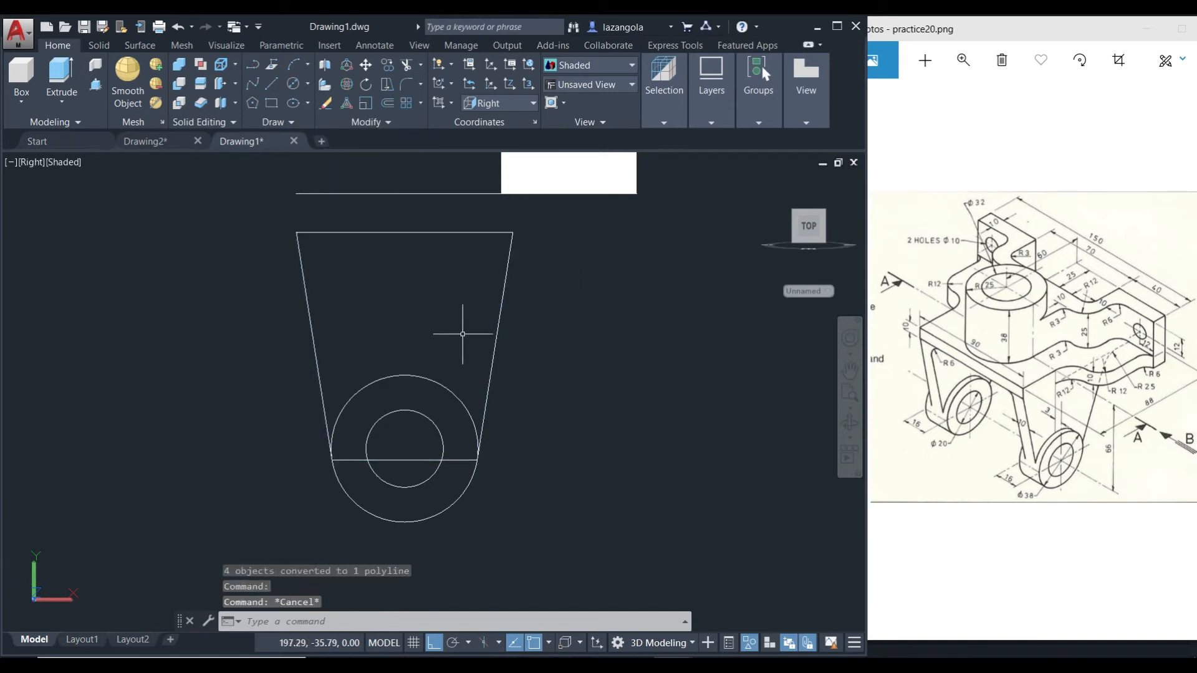
Presspull the closed leg profile to one side of its sketch plane, and extend it 5 units to the opposite side
{"action": "middle_click_drag", "start_coordinate": [272, 347], "coordinate": [411, 382], "text": "shift"}
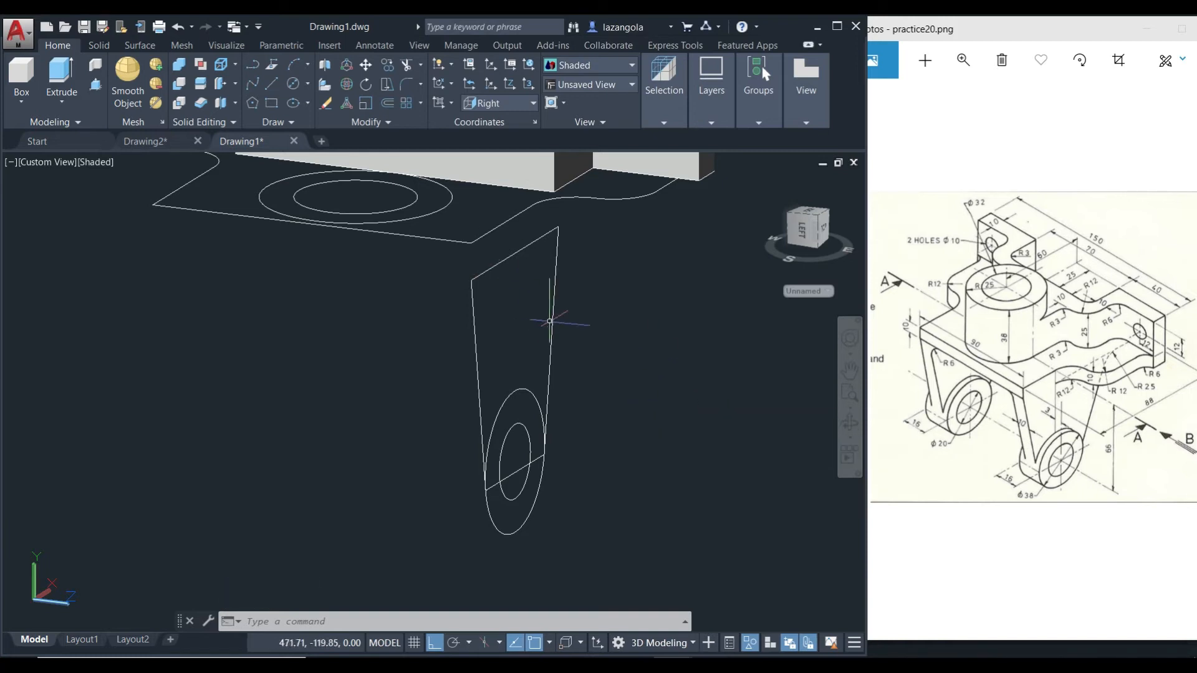
{"action": "left_click", "coordinate": [98, 85]}
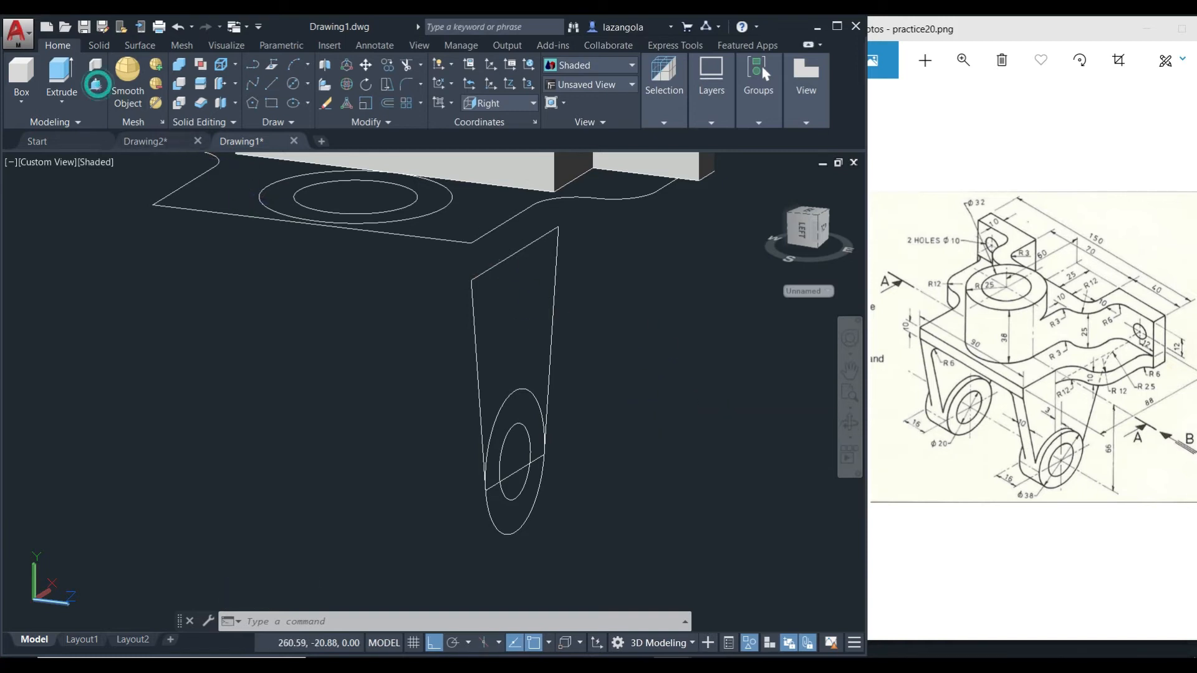
{"action": "left_click", "coordinate": [474, 318]}
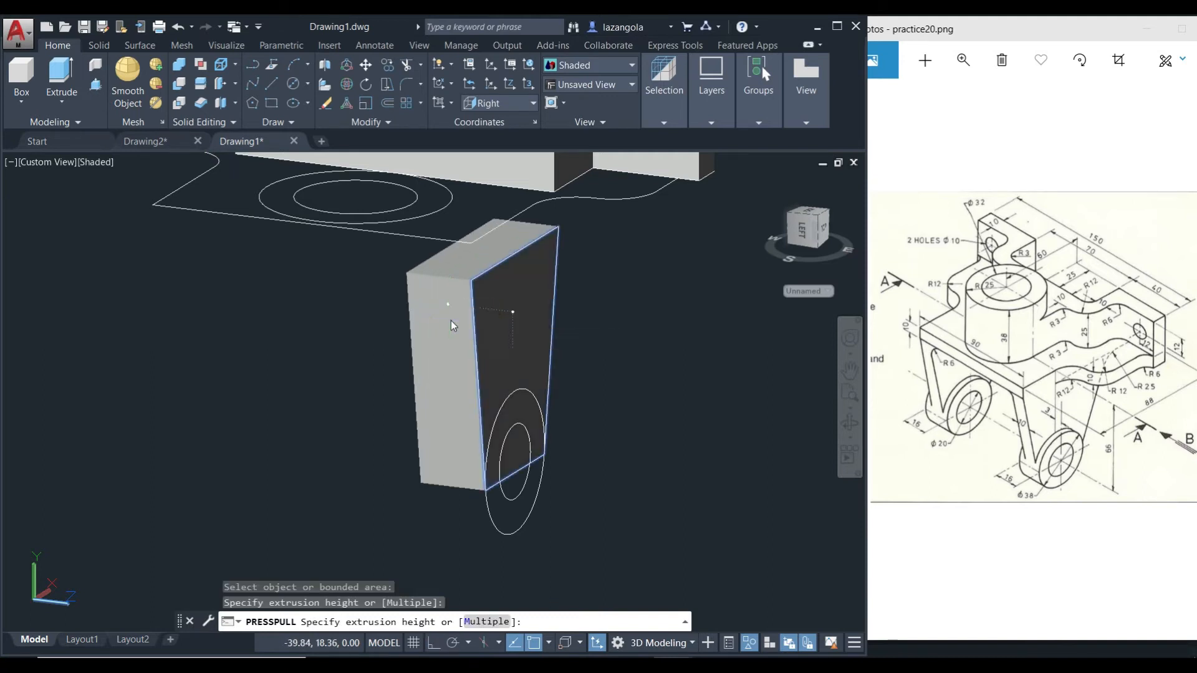
{"action": "key", "text": "Return"}
{"action": "left_click", "coordinate": [496, 315]}
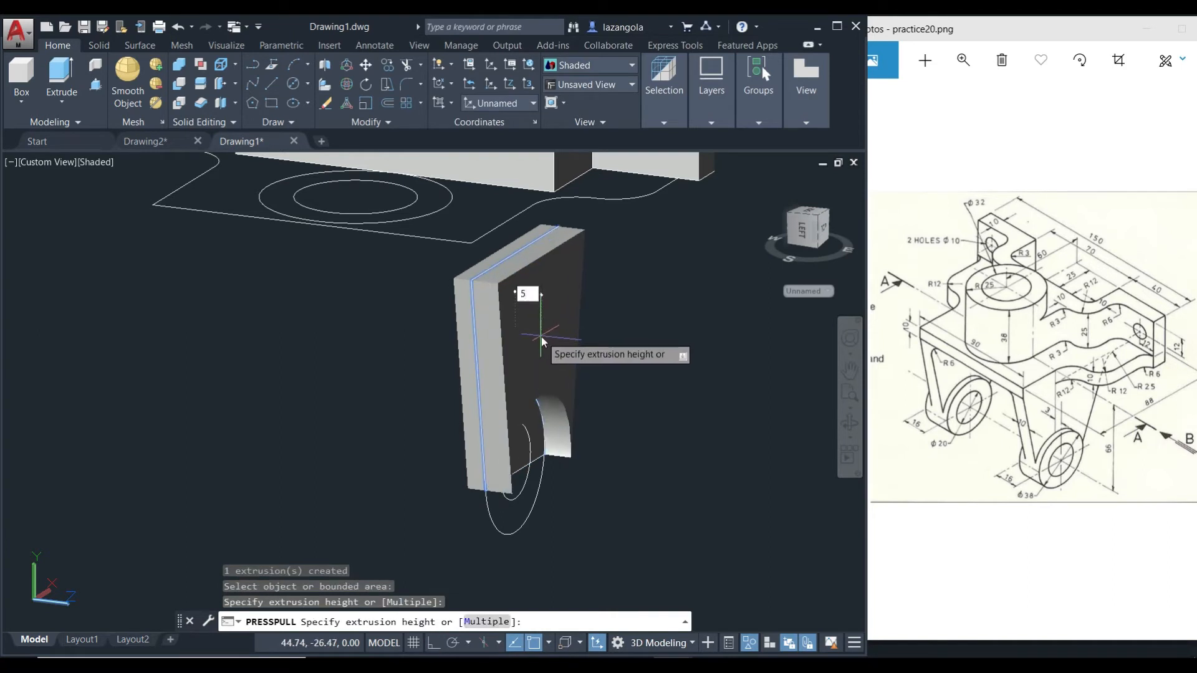
{"action": "key", "text": "Return"}
{"action": "key", "text": "Return"}
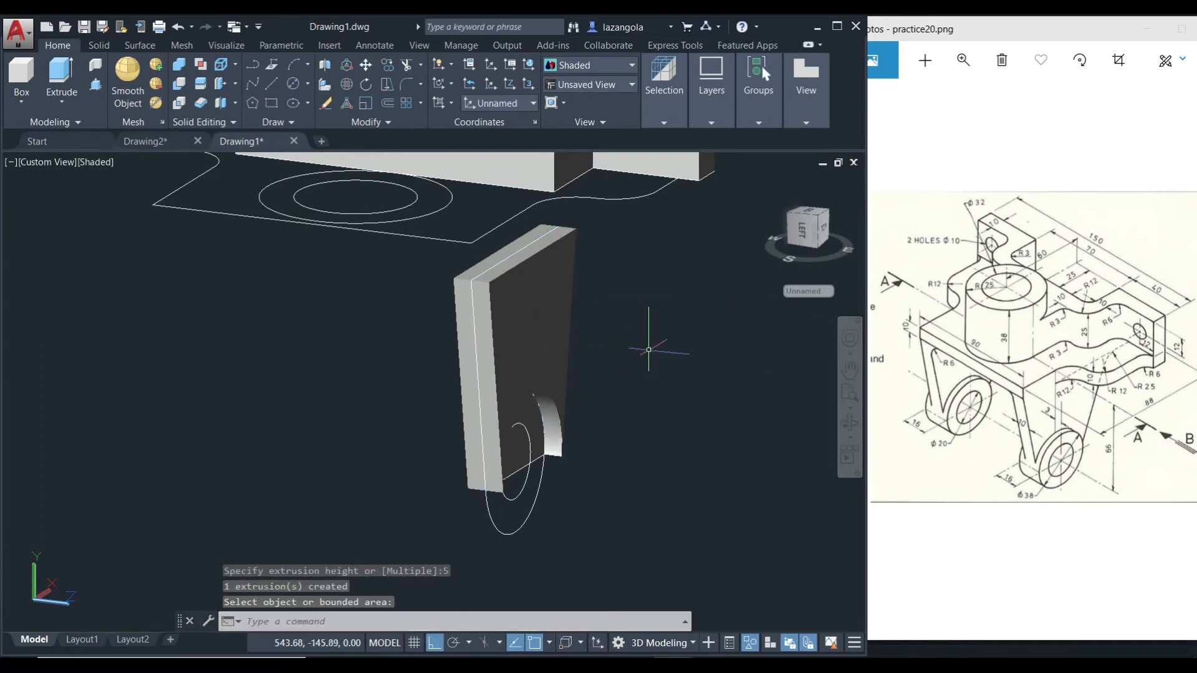
End object isolation to bring back the hidden plate, cylinder and ring solids around the leg
{"action": "right_click", "coordinate": [650, 349]}
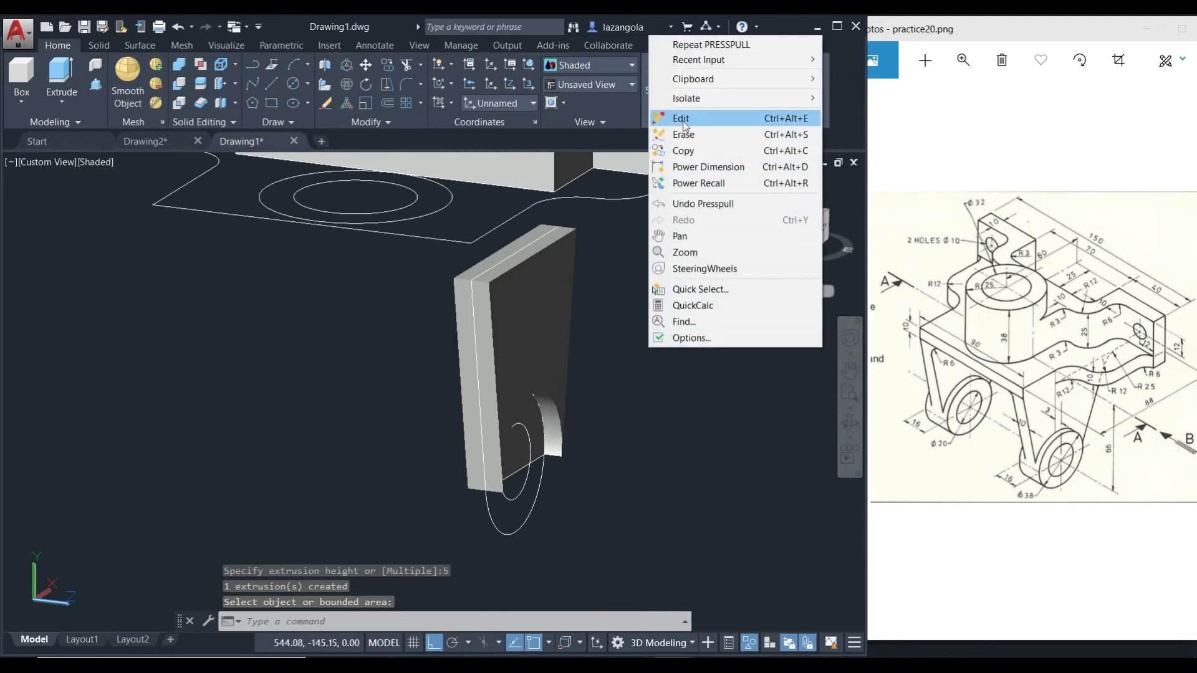
{"action": "mouse_move", "coordinate": [688, 100]}
{"action": "left_click", "coordinate": [903, 131]}
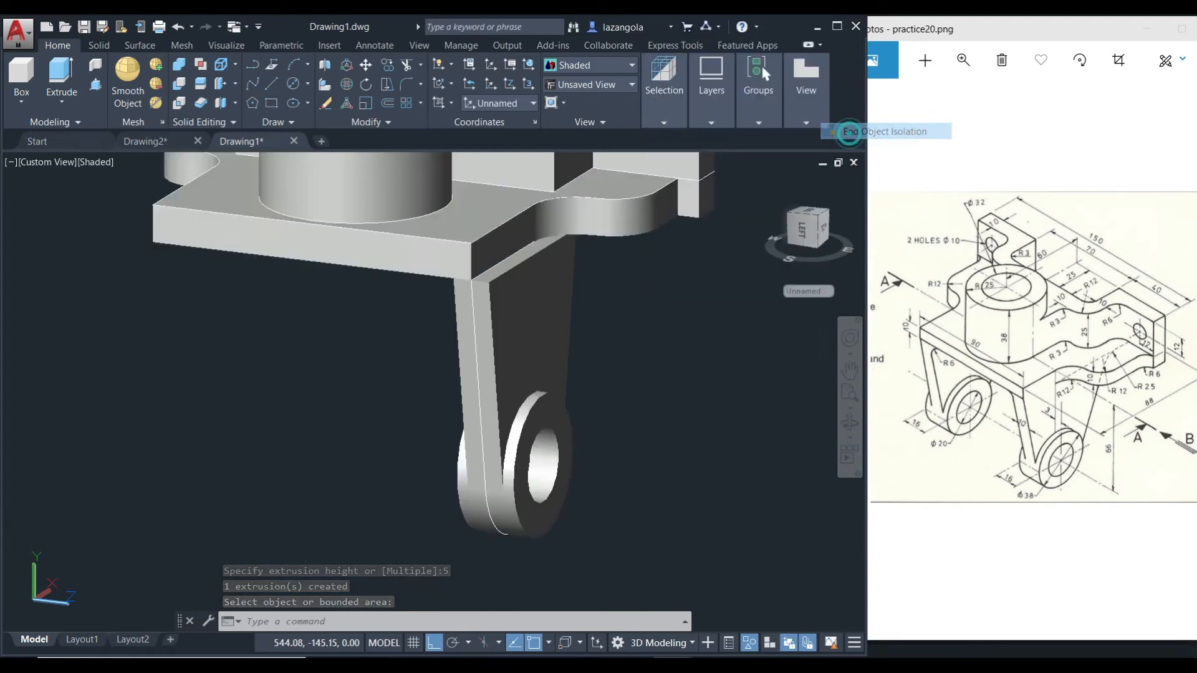
{"action": "middle_click_drag", "start_coordinate": [713, 377], "coordinate": [646, 392], "text": "shift"}
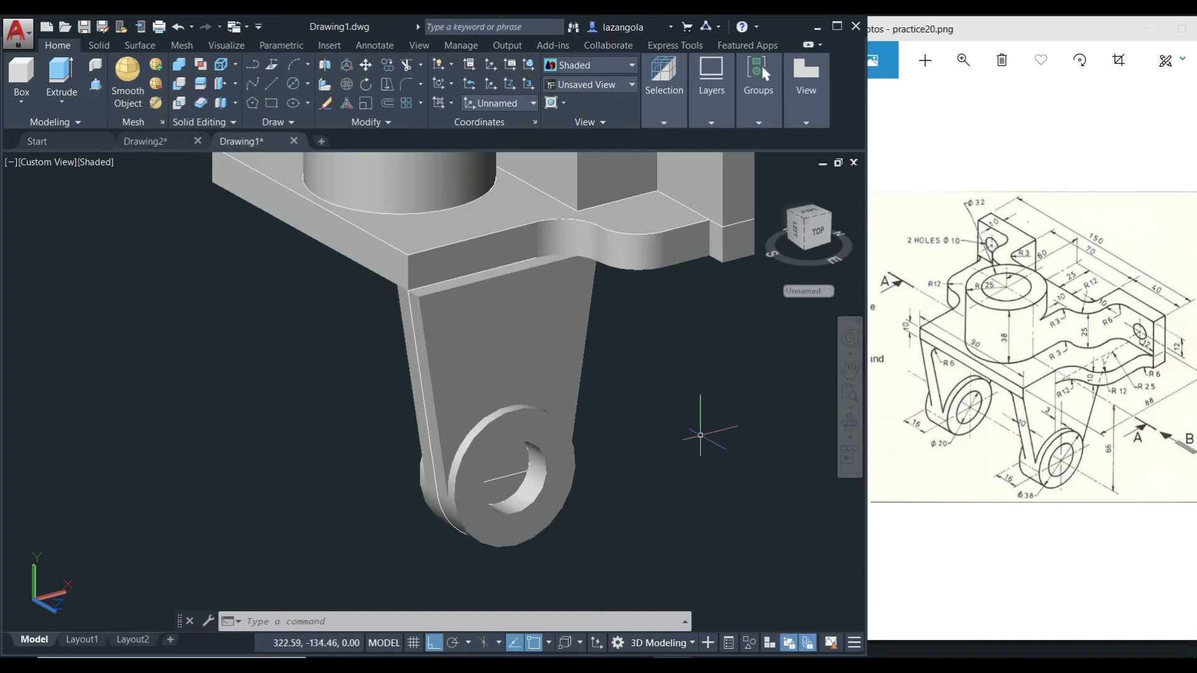
Presspull both halves of the ring's inner circle through the leg to clear the full bore
{"action": "middle_click_drag", "start_coordinate": [731, 423], "coordinate": [710, 409], "text": "shift"}
{"action": "left_click", "coordinate": [94, 87]}
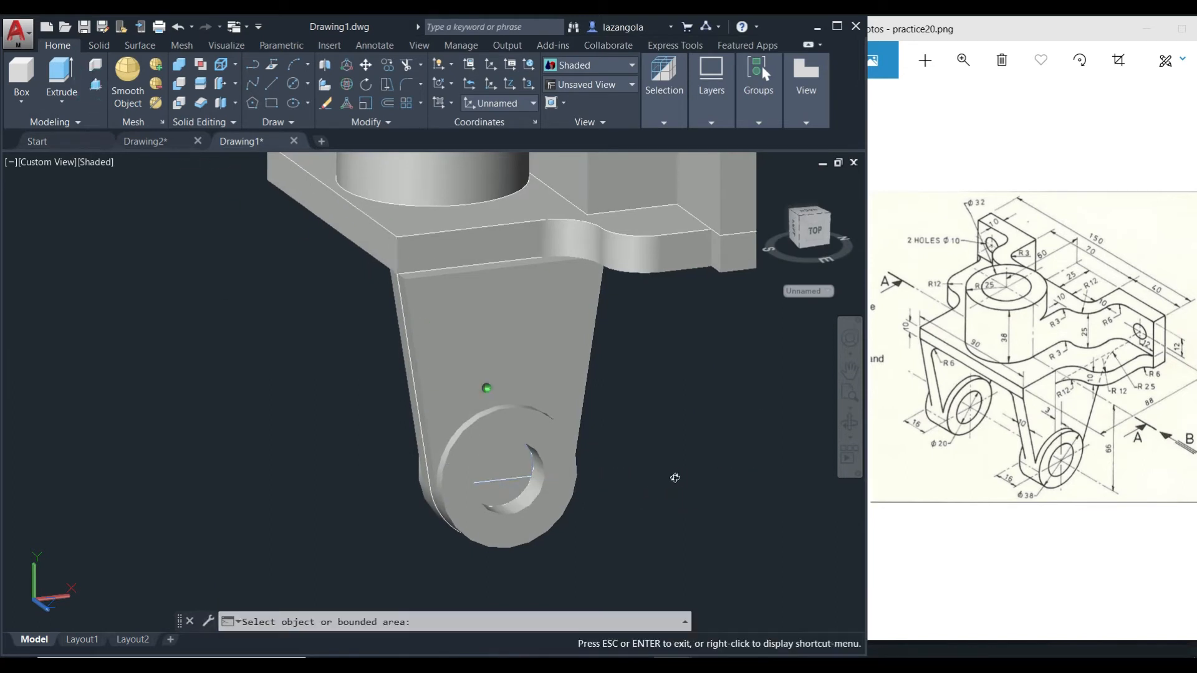
{"action": "middle_click_drag", "start_coordinate": [675, 478], "coordinate": [697, 472], "text": "shift"}
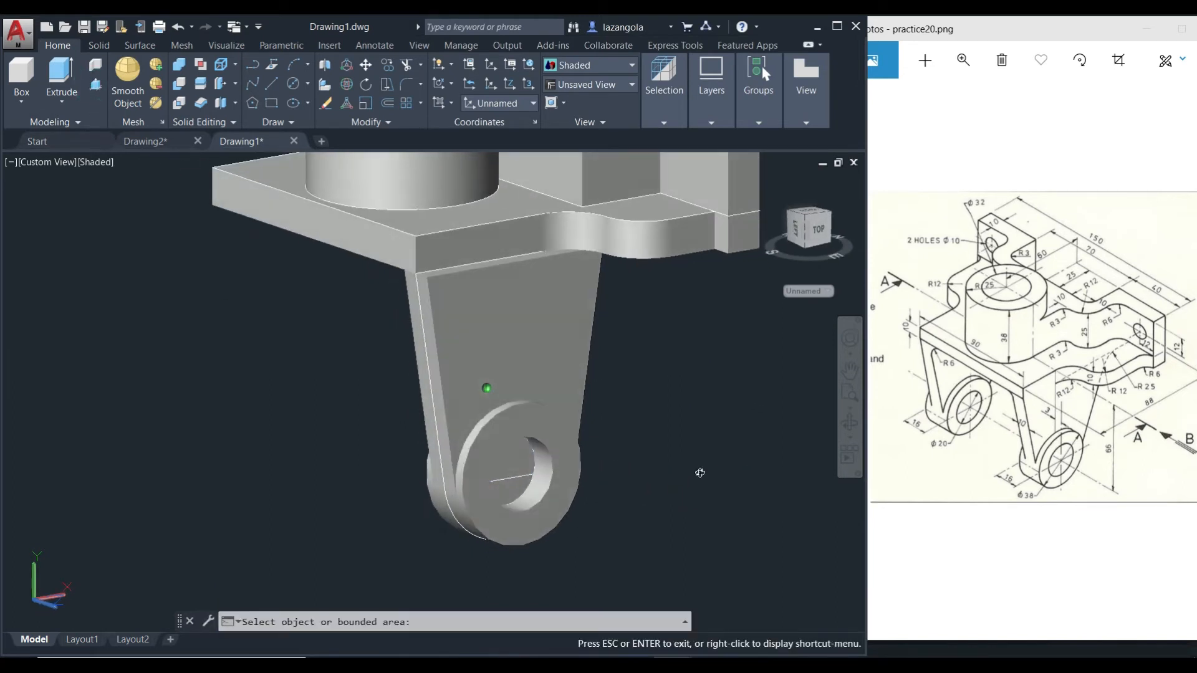
{"action": "left_click", "coordinate": [521, 468]}
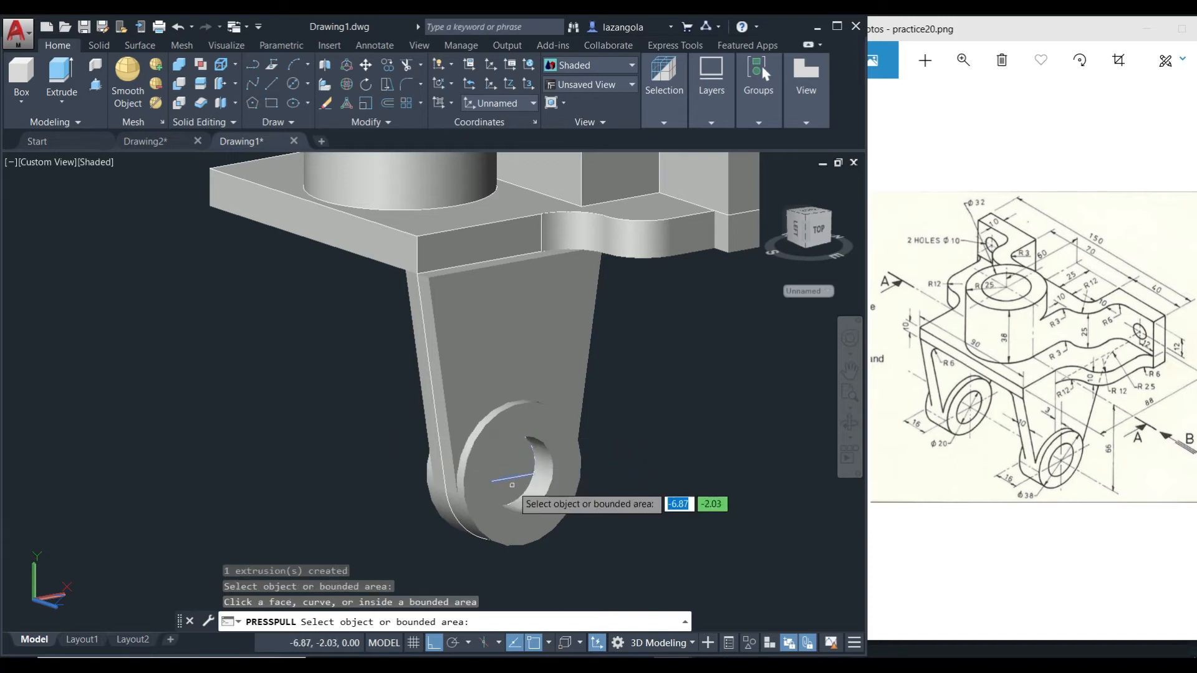
{"action": "left_click", "coordinate": [512, 485]}
{"action": "left_click", "coordinate": [371, 452]}
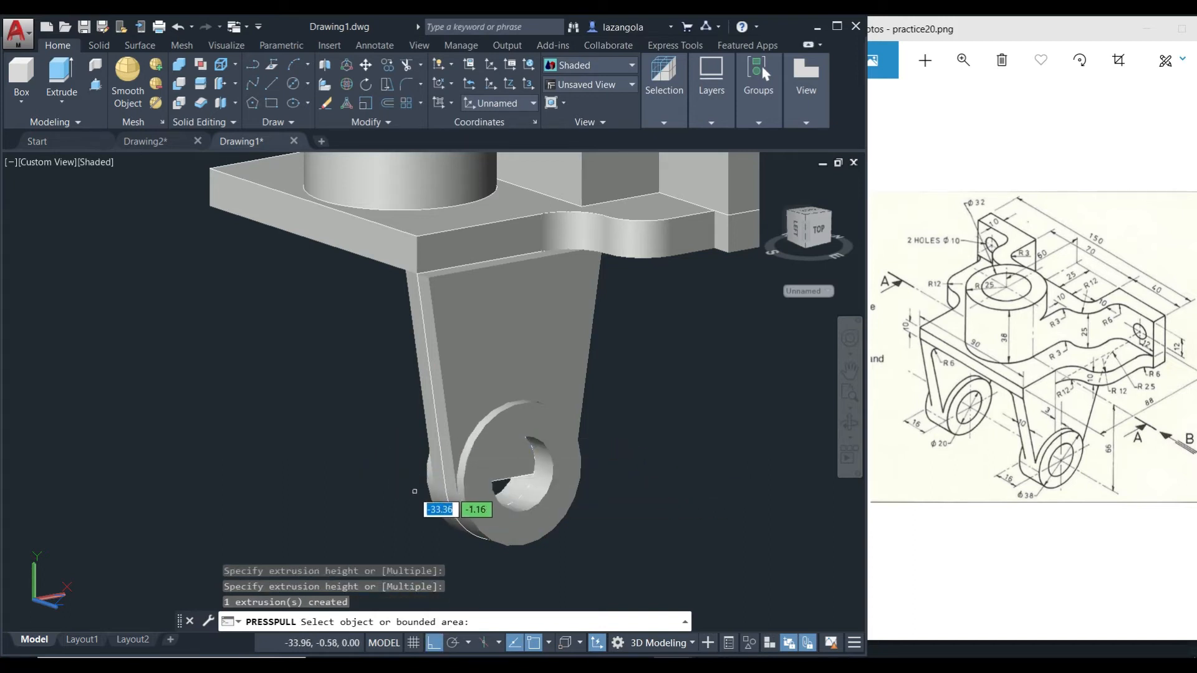
{"action": "left_click", "coordinate": [521, 460]}
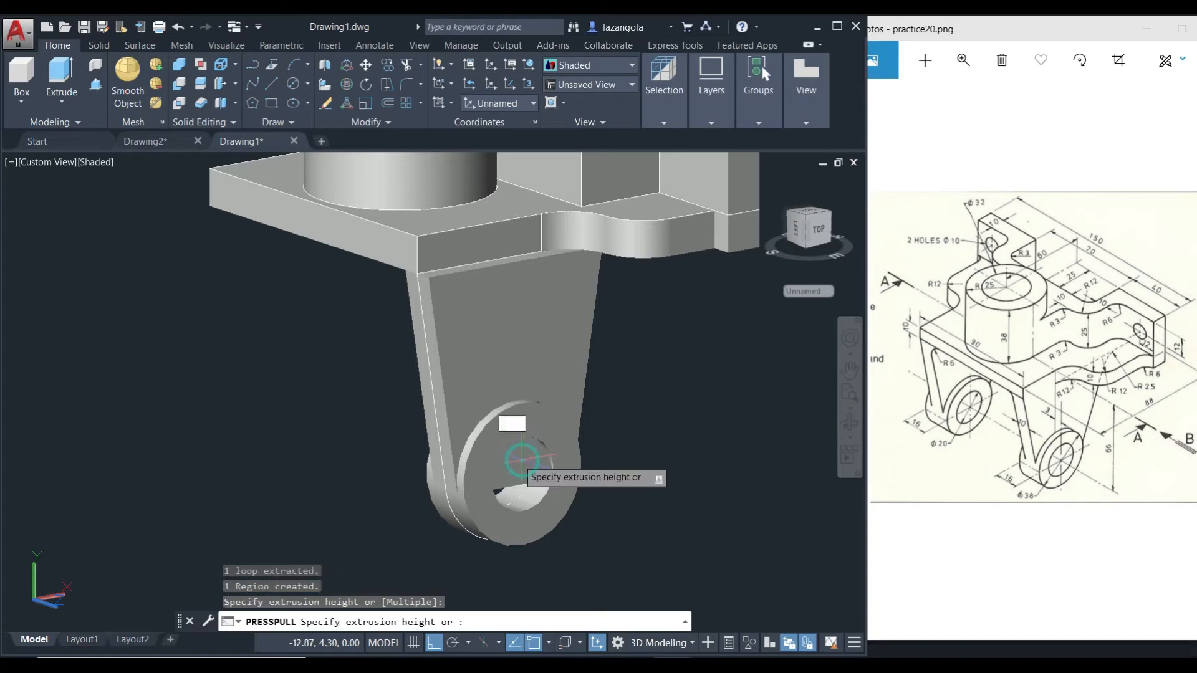
{"action": "left_click", "coordinate": [358, 417]}
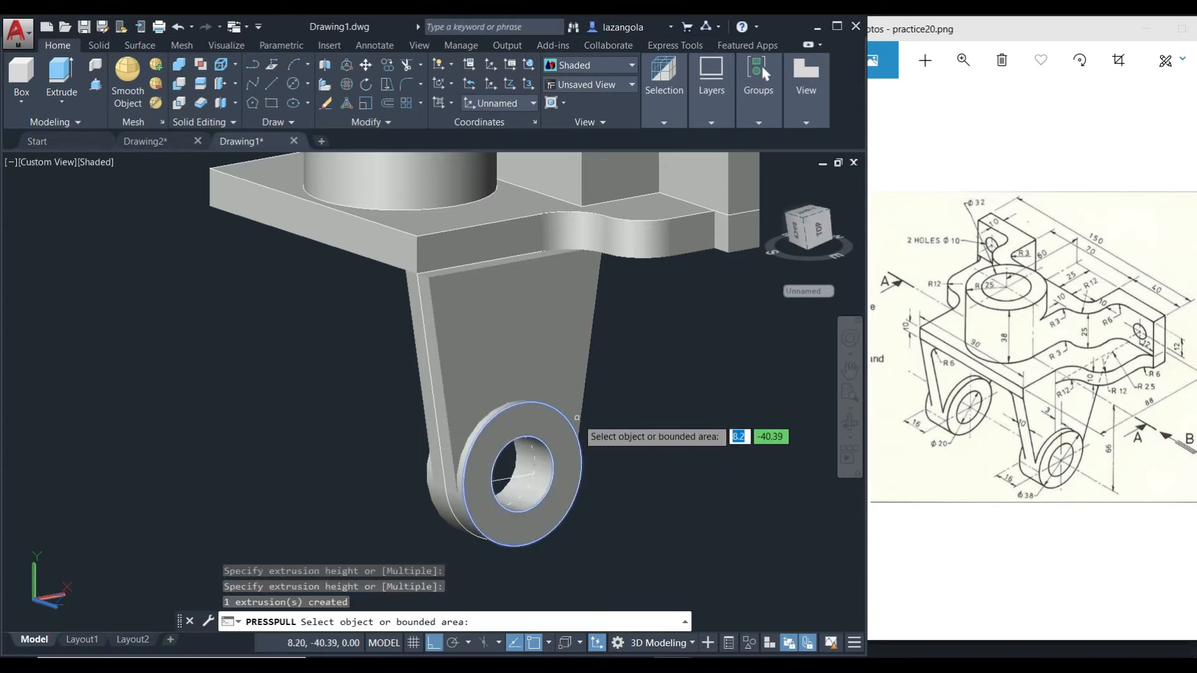
{"action": "key", "text": "Return"}
Delete the leftover line that crosses the ring's bore
{"action": "middle_click_drag", "start_coordinate": [702, 428], "coordinate": [528, 536], "text": "shift"}
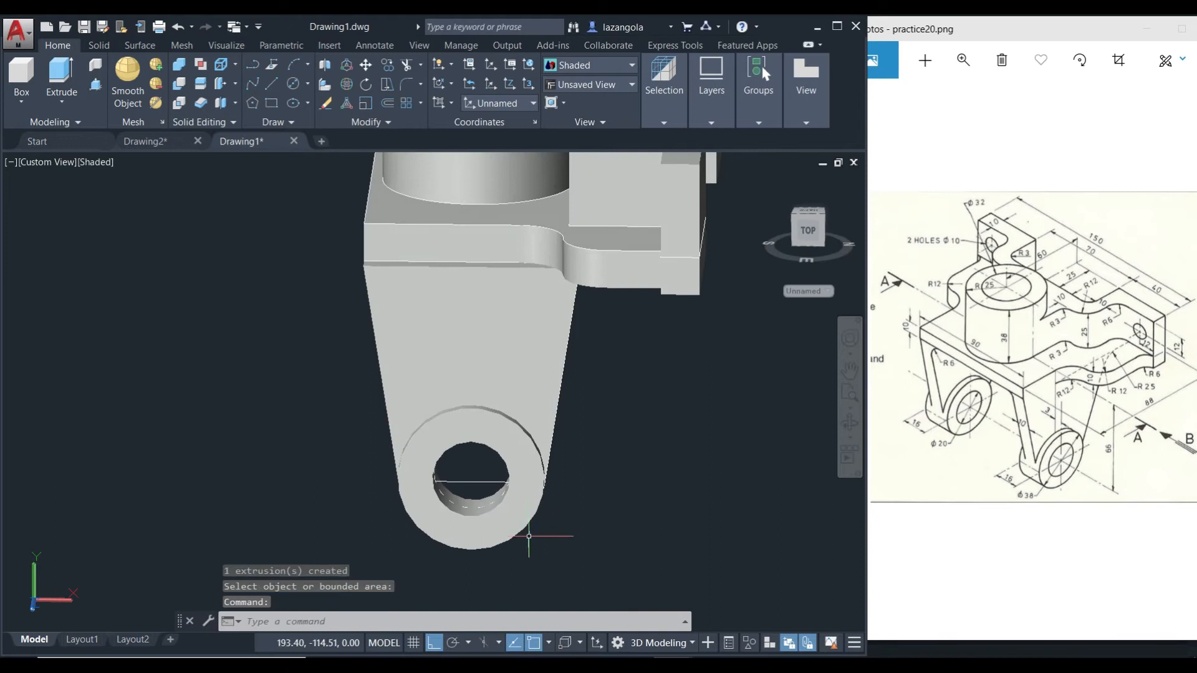
{"action": "left_click", "coordinate": [462, 483]}
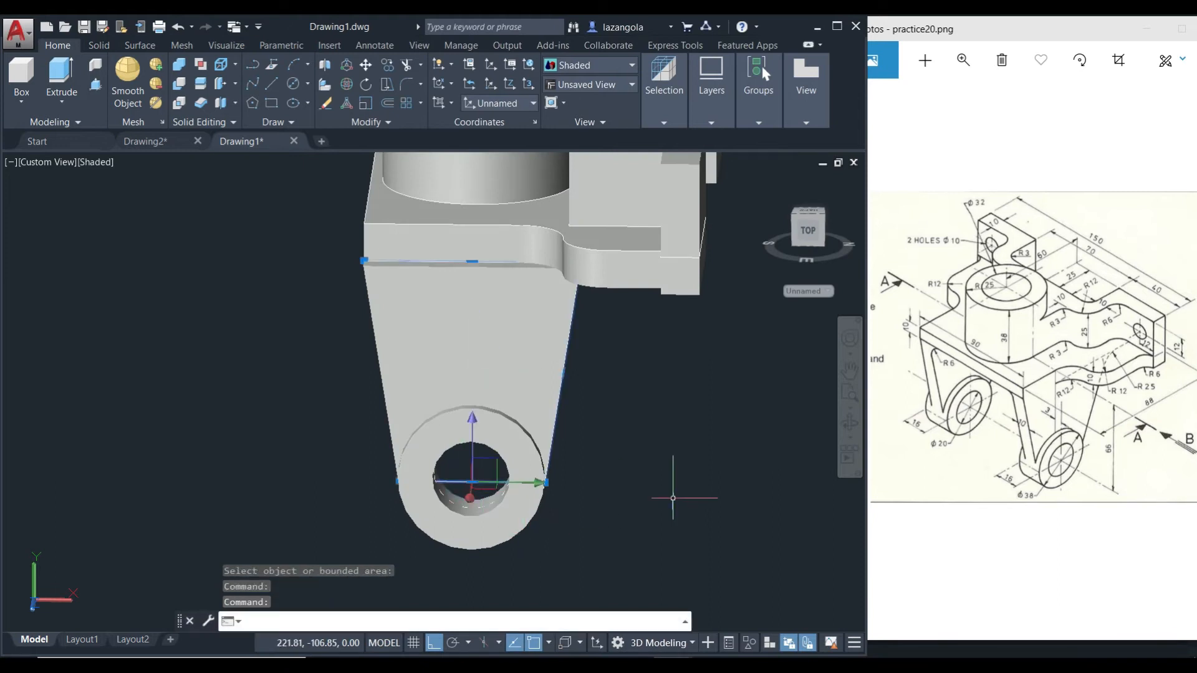
{"action": "key", "text": "Escape"}
{"action": "key", "text": "Escape"}
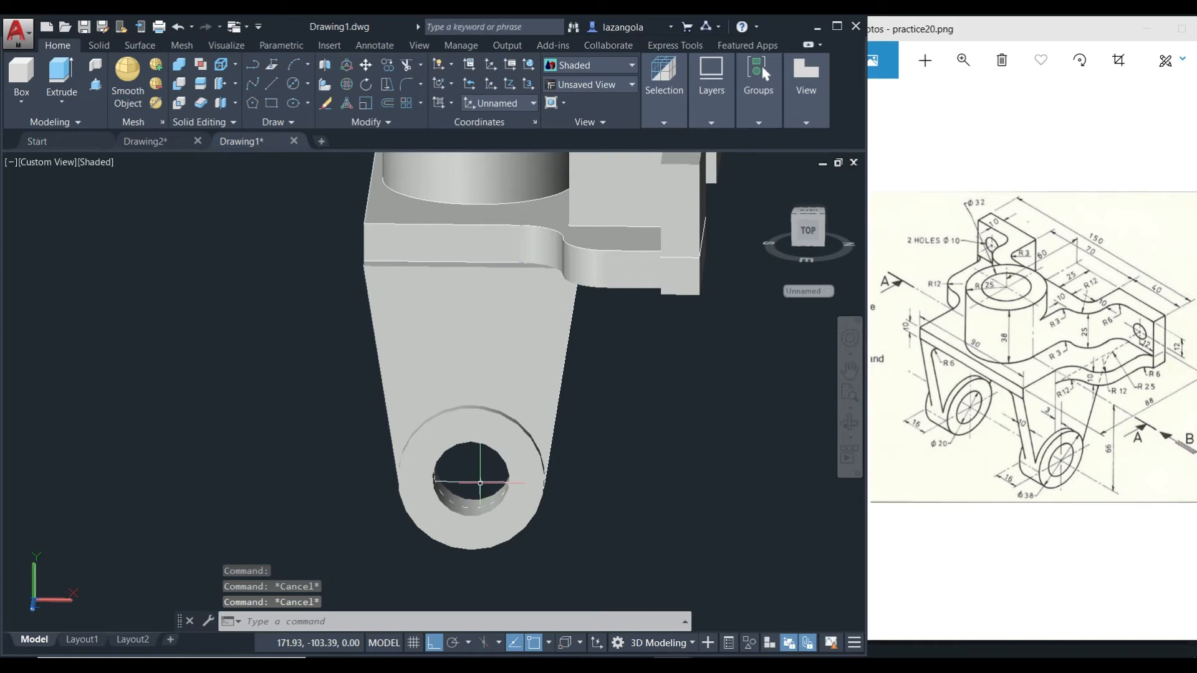
{"action": "left_click", "coordinate": [480, 483]}
{"action": "key", "text": "Delete"}
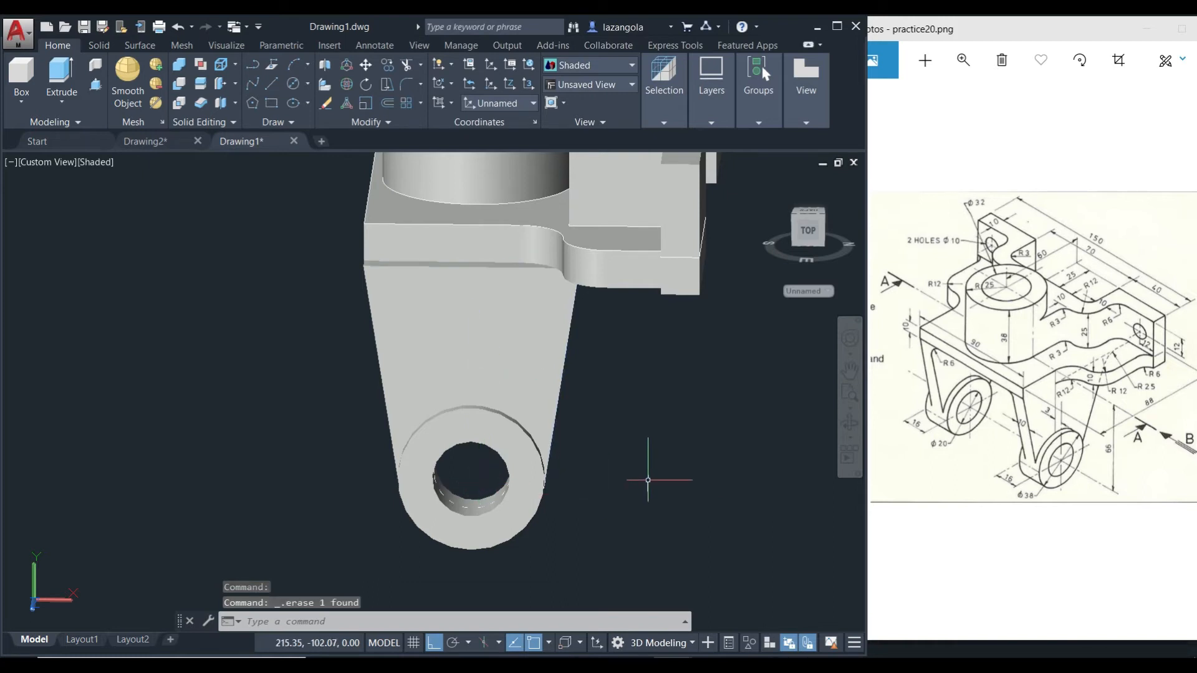
Union the tapered leg with the ring at its lower end into one solid
{"action": "middle_click_drag", "start_coordinate": [652, 482], "coordinate": [654, 430], "text": "shift"}
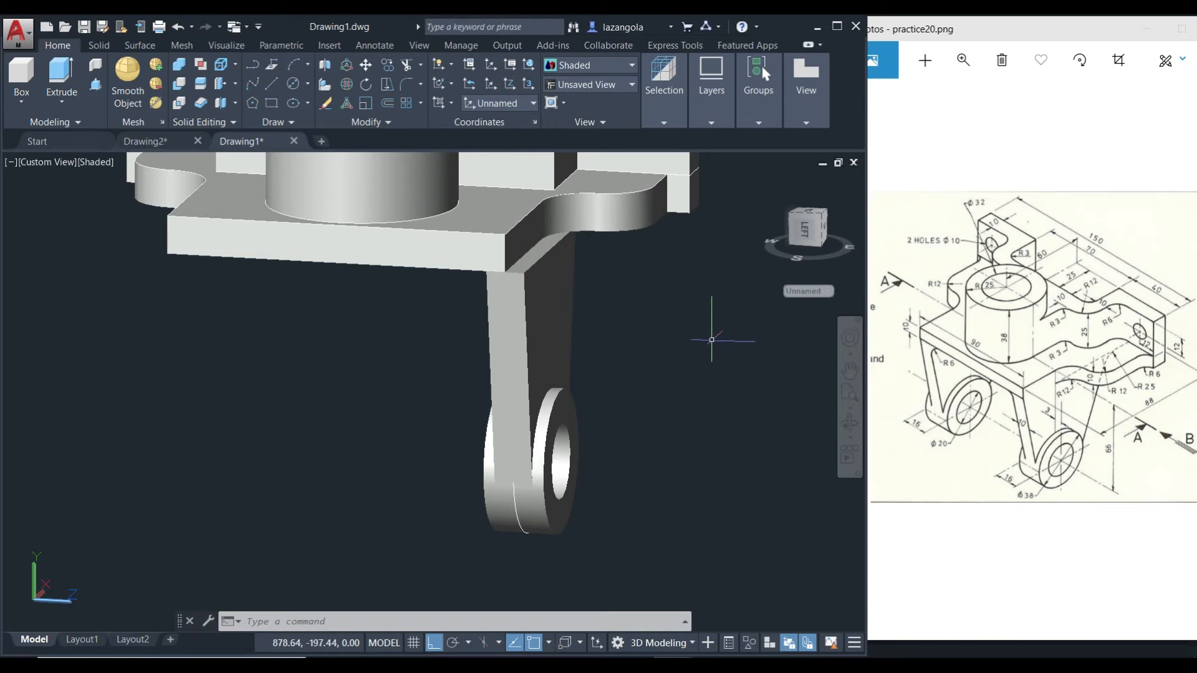
{"action": "middle_click_drag", "start_coordinate": [711, 340], "coordinate": [716, 347], "text": "shift"}
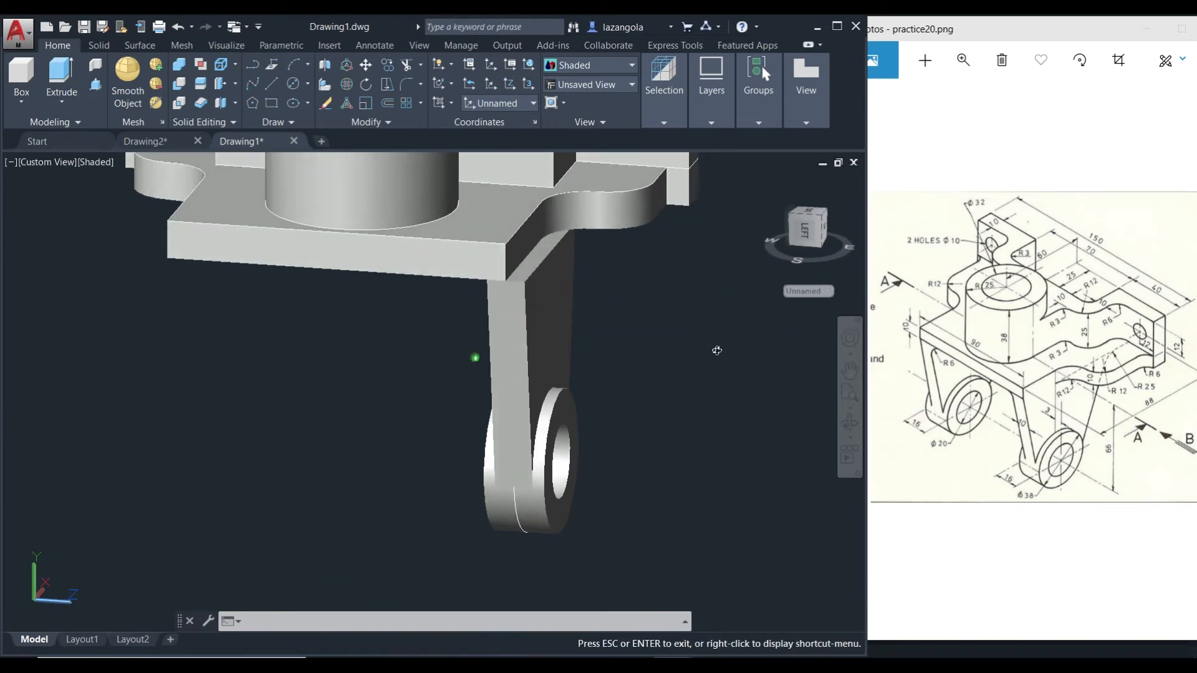
{"action": "left_click", "coordinate": [179, 68]}
{"action": "left_click", "coordinate": [534, 316]}
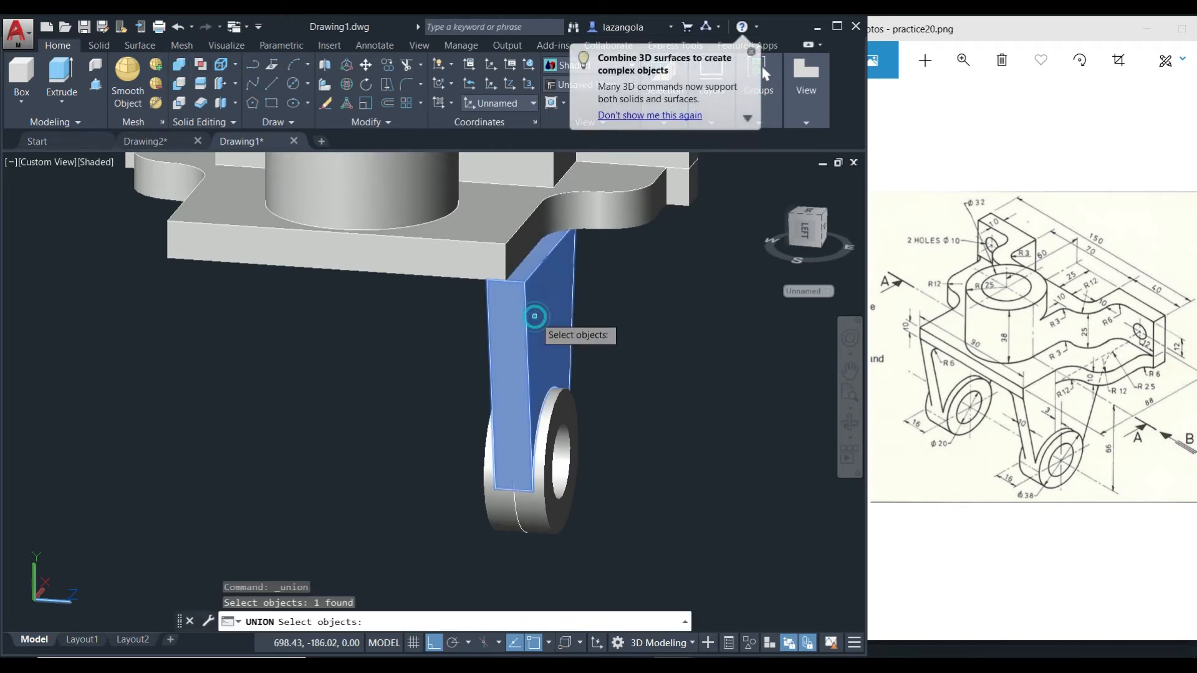
{"action": "left_click", "coordinate": [557, 406]}
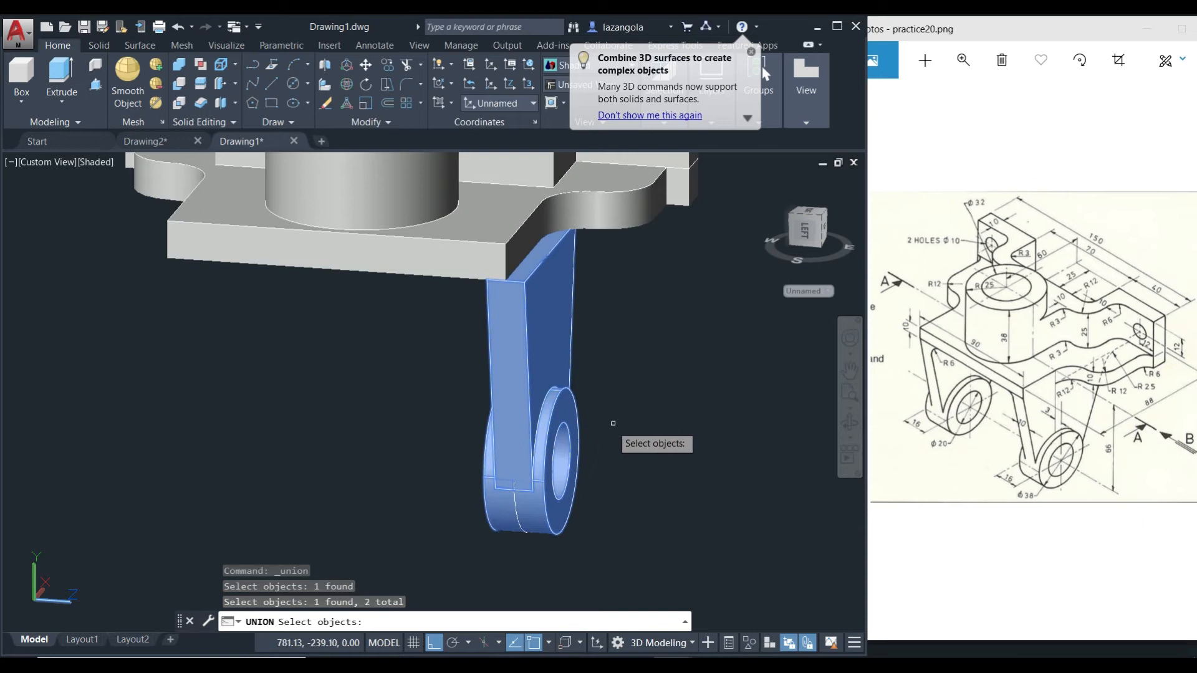
{"action": "middle_click_drag", "start_coordinate": [685, 409], "coordinate": [636, 401], "text": "shift"}
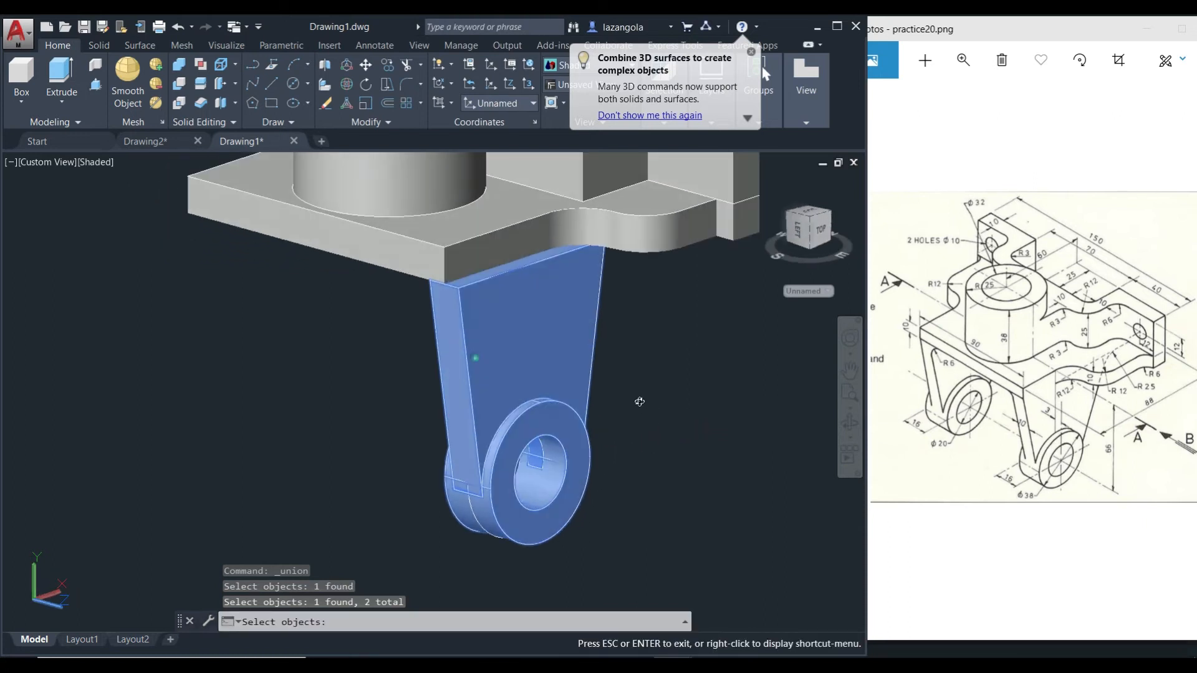
{"action": "key", "text": "Return"}
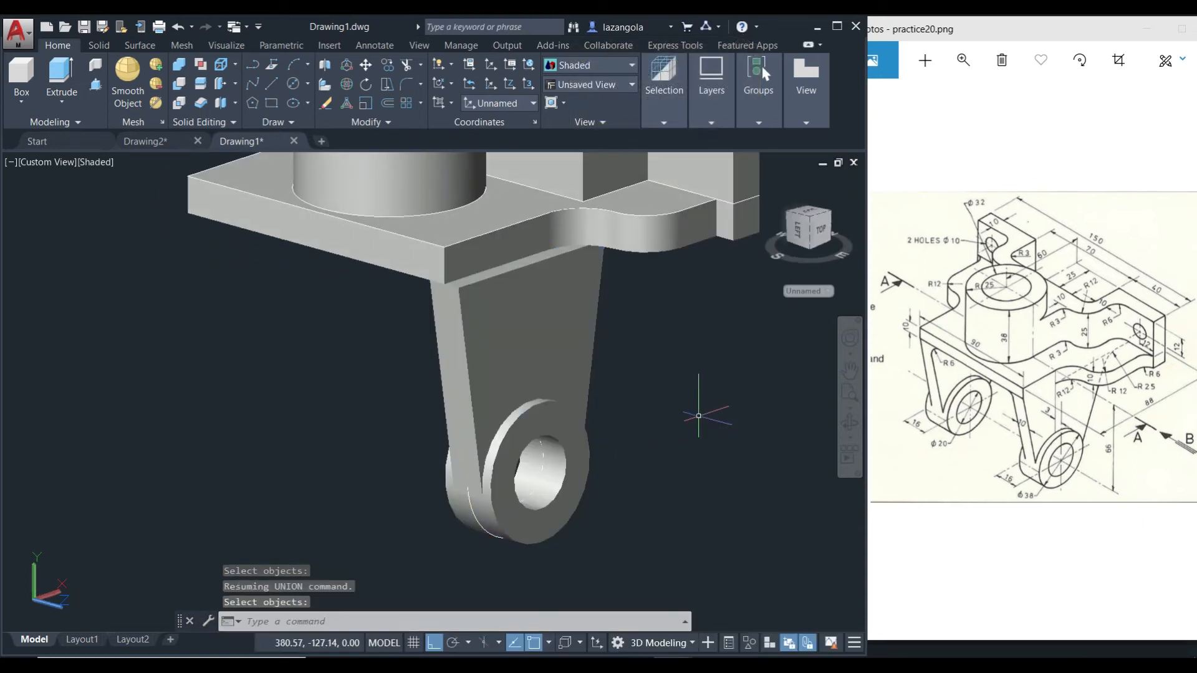
{"action": "left_click", "coordinate": [521, 326]}
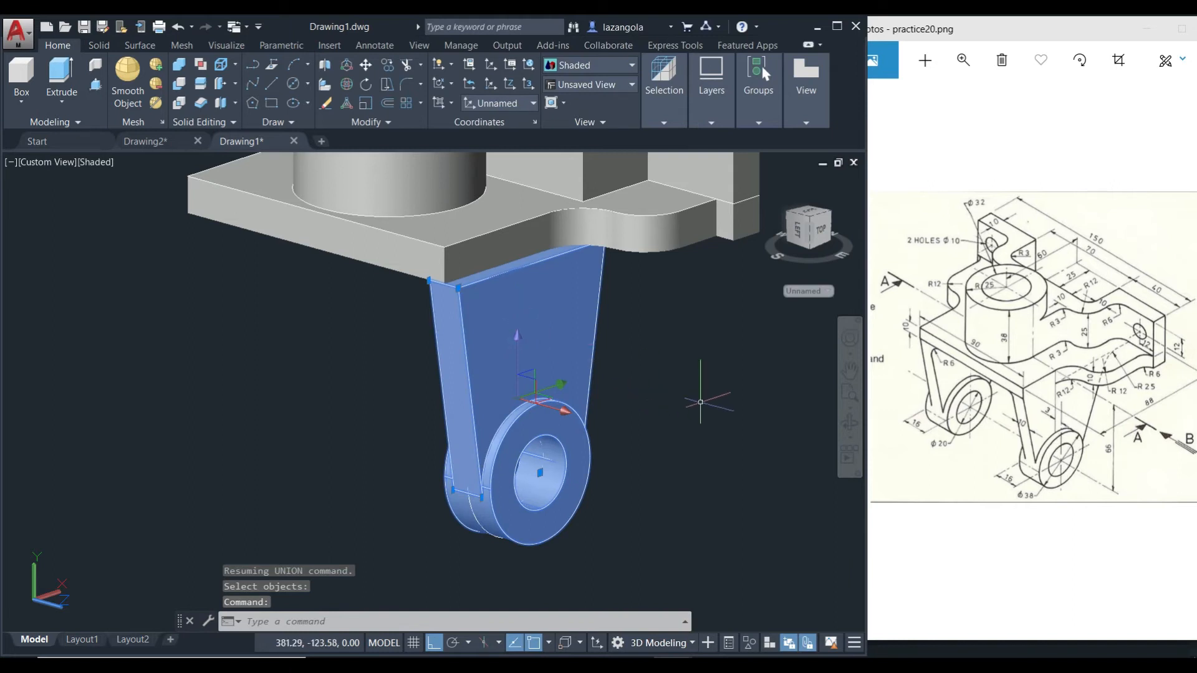
{"action": "key", "text": "Escape"}
Move the leg 5 units sideways, from its upper outer corner to the base plate's lower corner
{"action": "middle_click_drag", "start_coordinate": [629, 396], "coordinate": [683, 411], "text": "shift"}
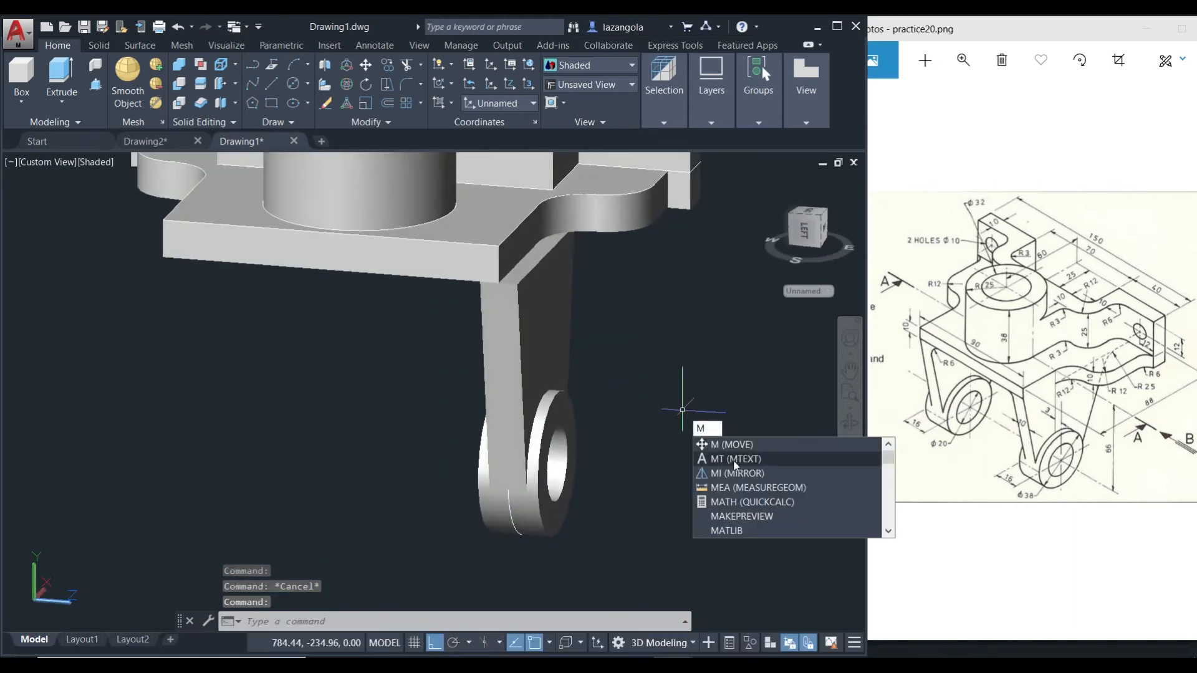
{"action": "key", "text": "Return"}
{"action": "left_click", "coordinate": [534, 355]}
{"action": "key", "text": "Return"}
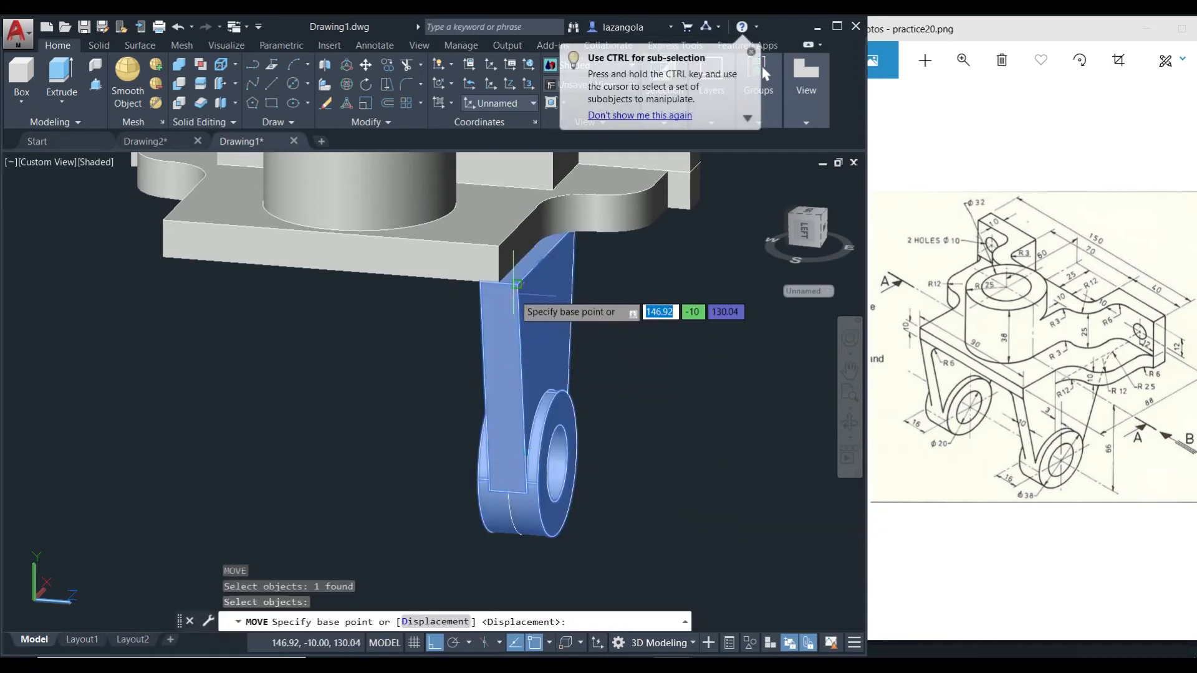
{"action": "left_click", "coordinate": [517, 284]}
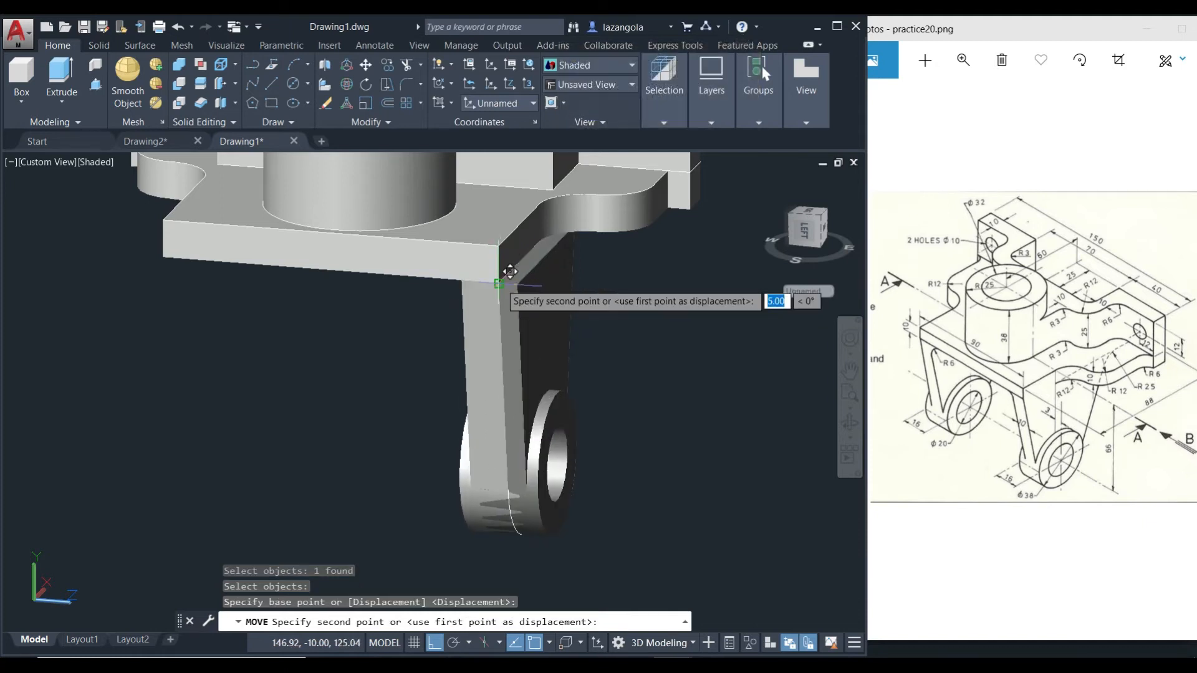
{"action": "left_click", "coordinate": [510, 272]}
Switch the model to the Front view so the coordinate system aligns with it
{"action": "middle_click_drag", "start_coordinate": [717, 379], "coordinate": [748, 397], "text": "shift"}
{"action": "scroll", "coordinate": [729, 377], "scroll_direction": "down", "scroll_amount": 2}
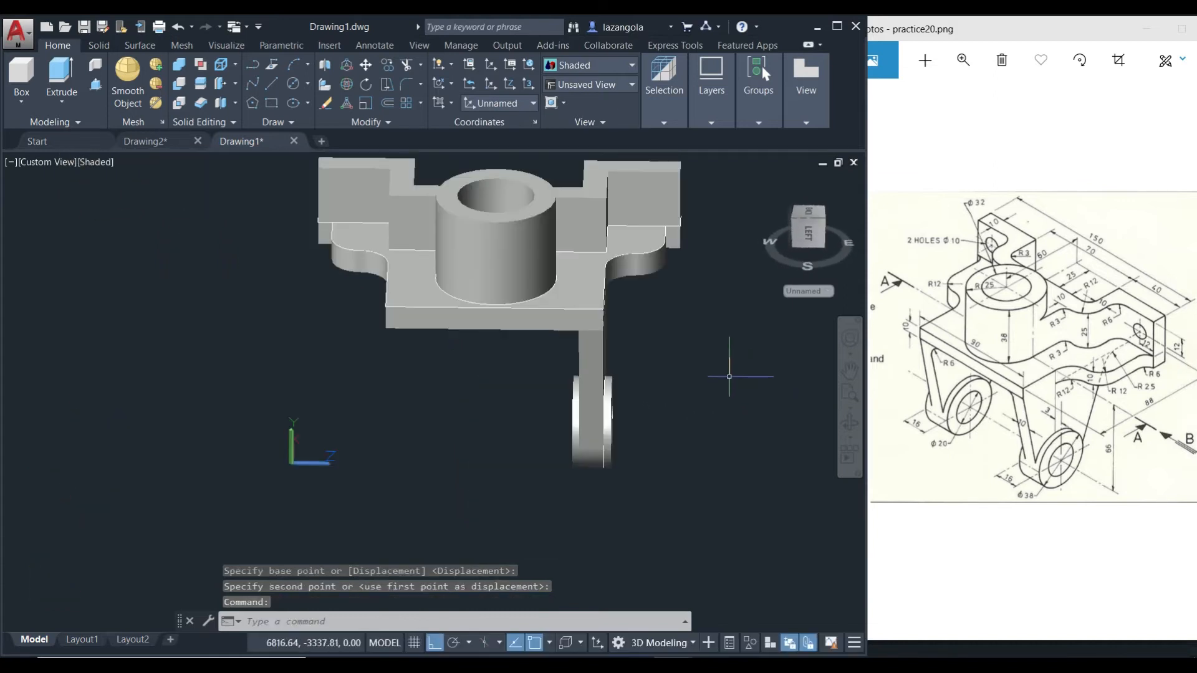
{"action": "scroll", "coordinate": [728, 377], "scroll_direction": "up", "scroll_amount": 2}
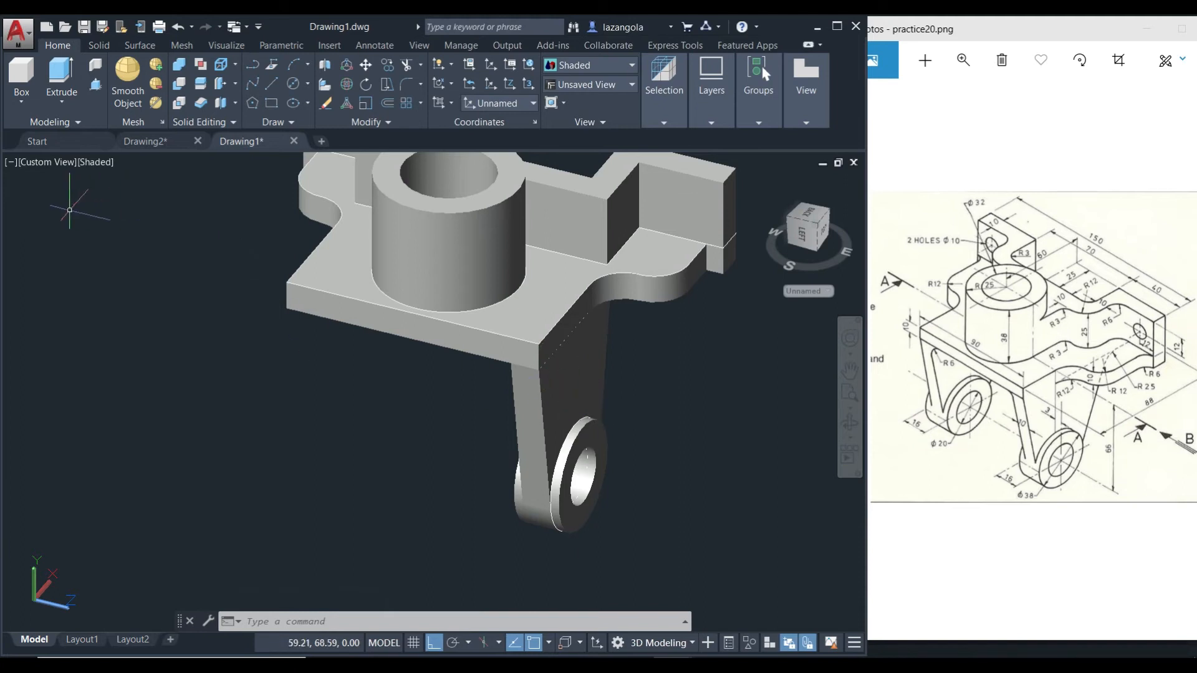
{"action": "left_click", "coordinate": [38, 164]}
{"action": "left_click", "coordinate": [84, 256]}
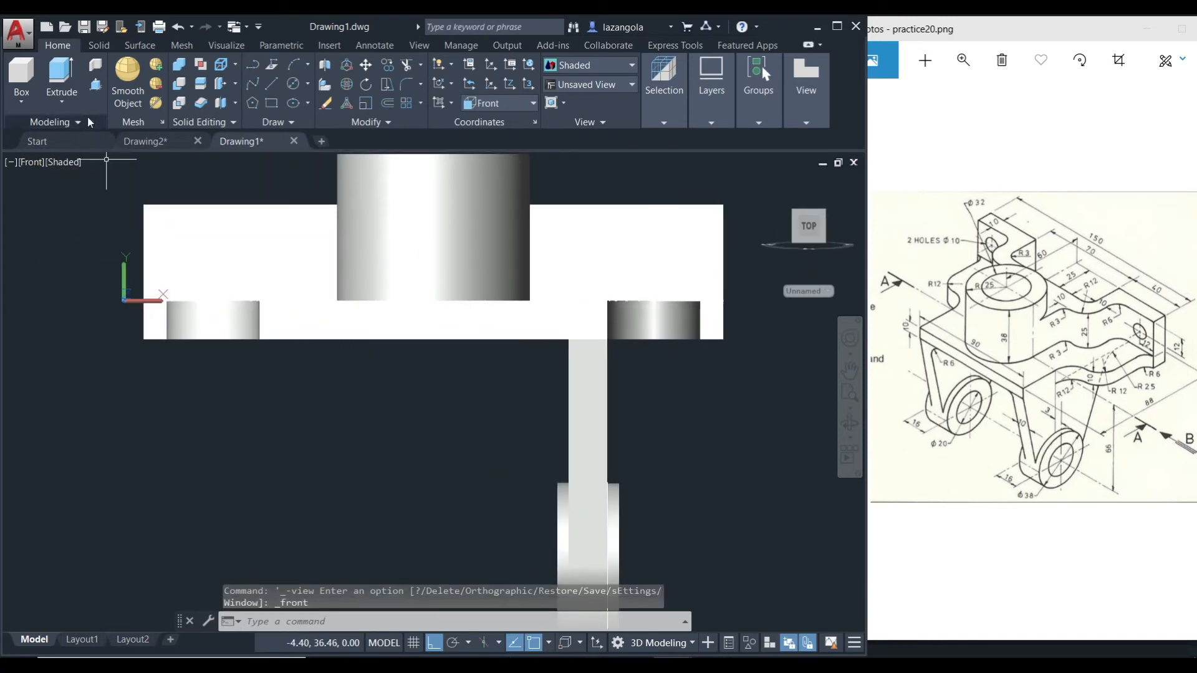
Draw a 10-unit vertical line on the base plate's long end face, joining the midpoints of its upper and lower edges
{"action": "left_click", "coordinate": [269, 81]}
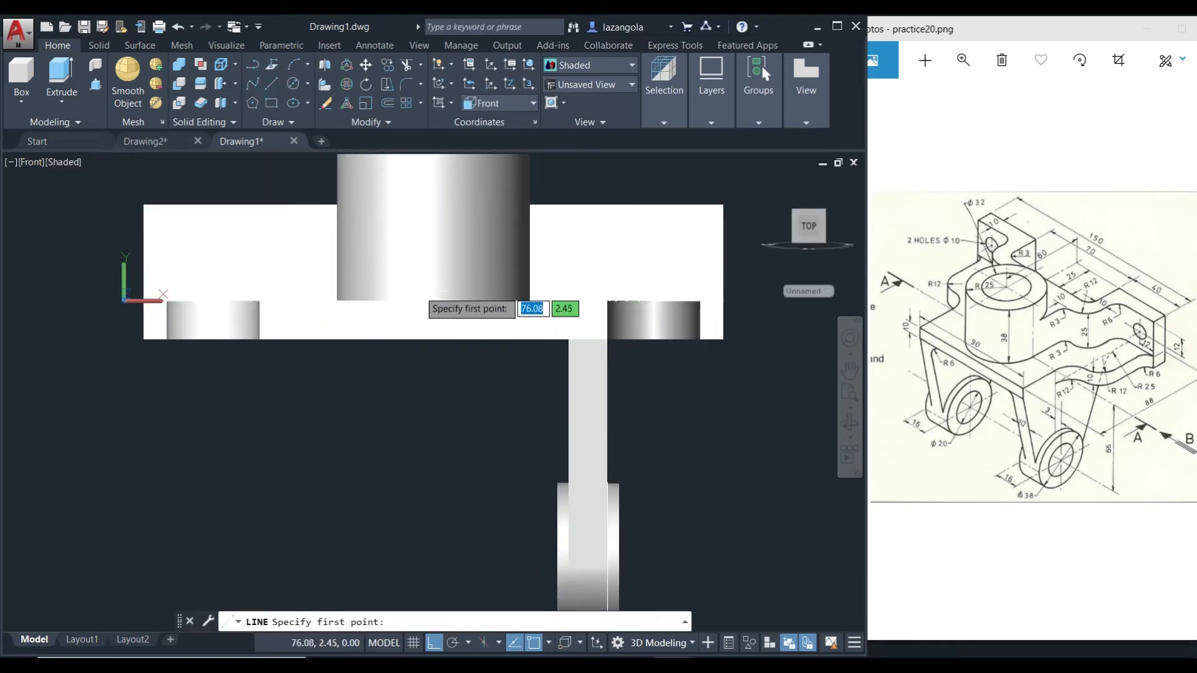
{"action": "left_click", "coordinate": [549, 643]}
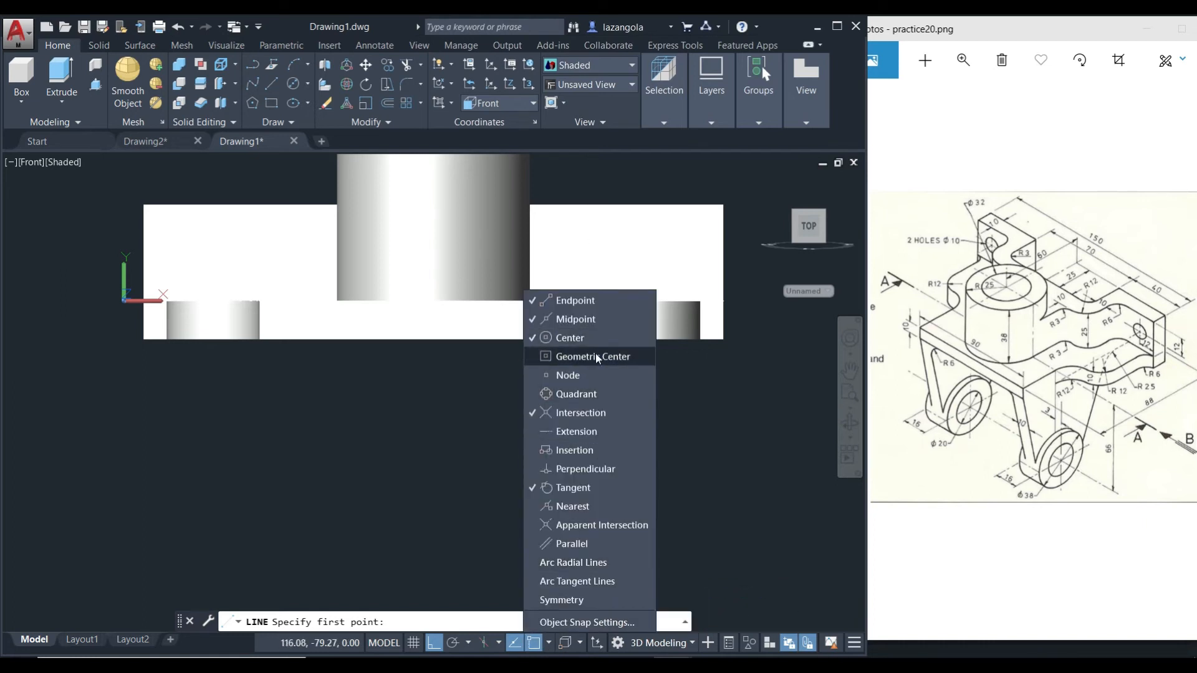
{"action": "left_click", "coordinate": [740, 394]}
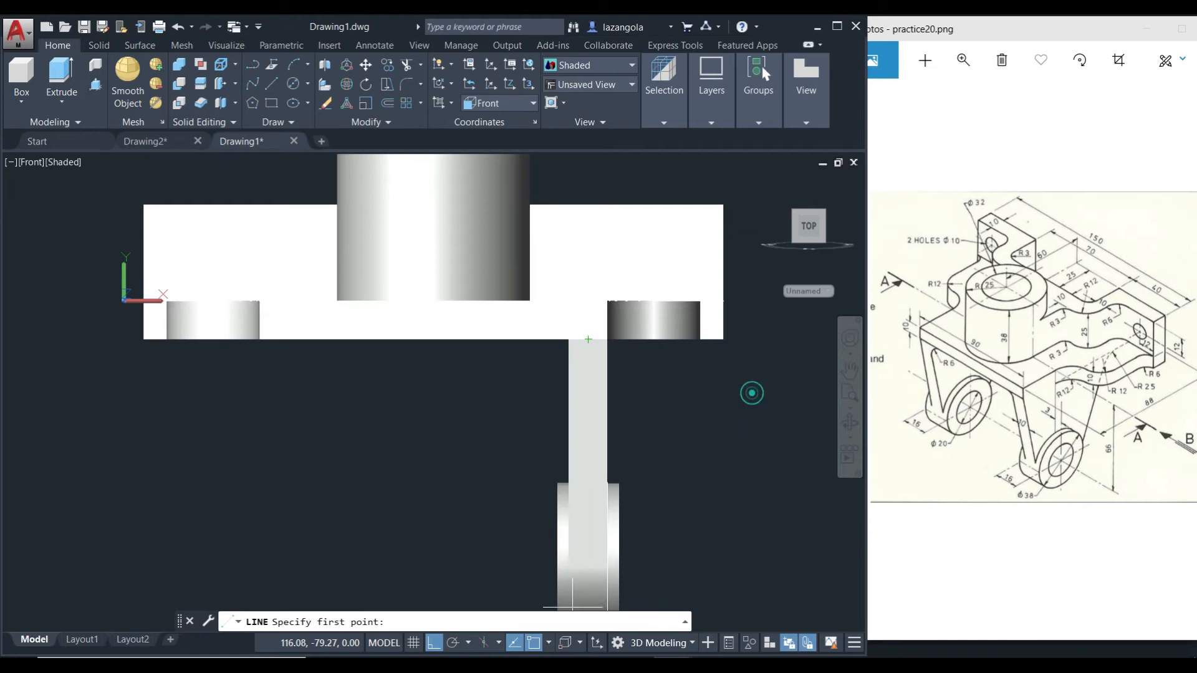
{"action": "middle_click_drag", "start_coordinate": [708, 441], "coordinate": [692, 436], "text": "shift"}
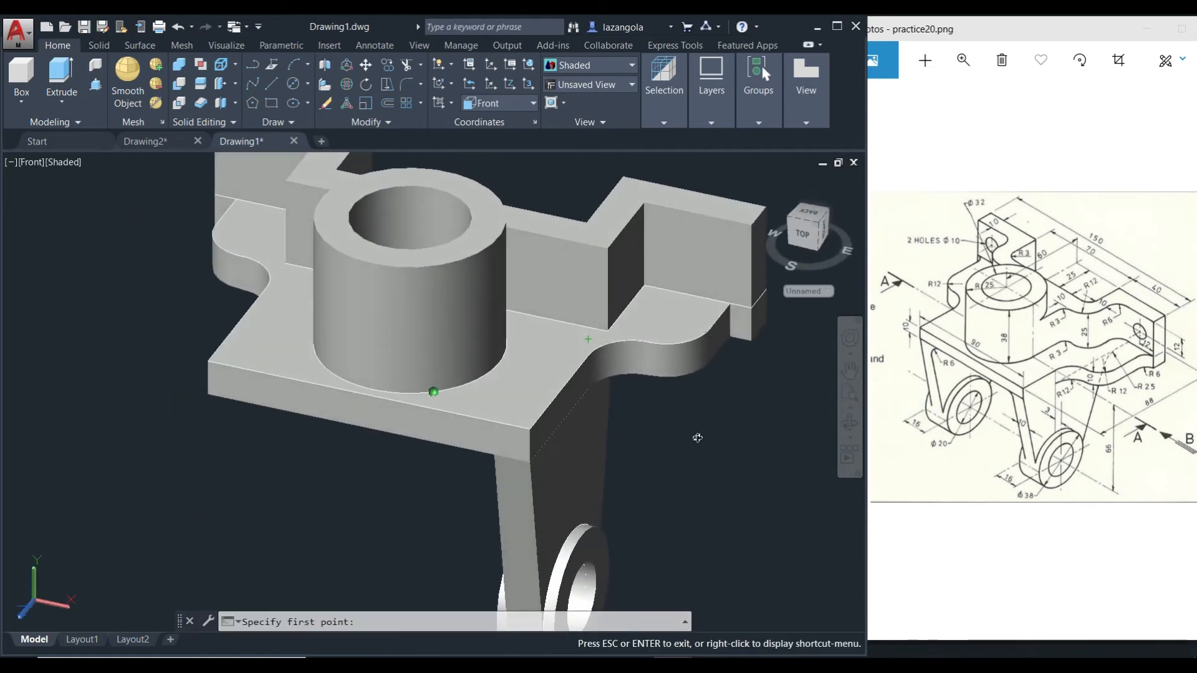
{"action": "left_click", "coordinate": [368, 395]}
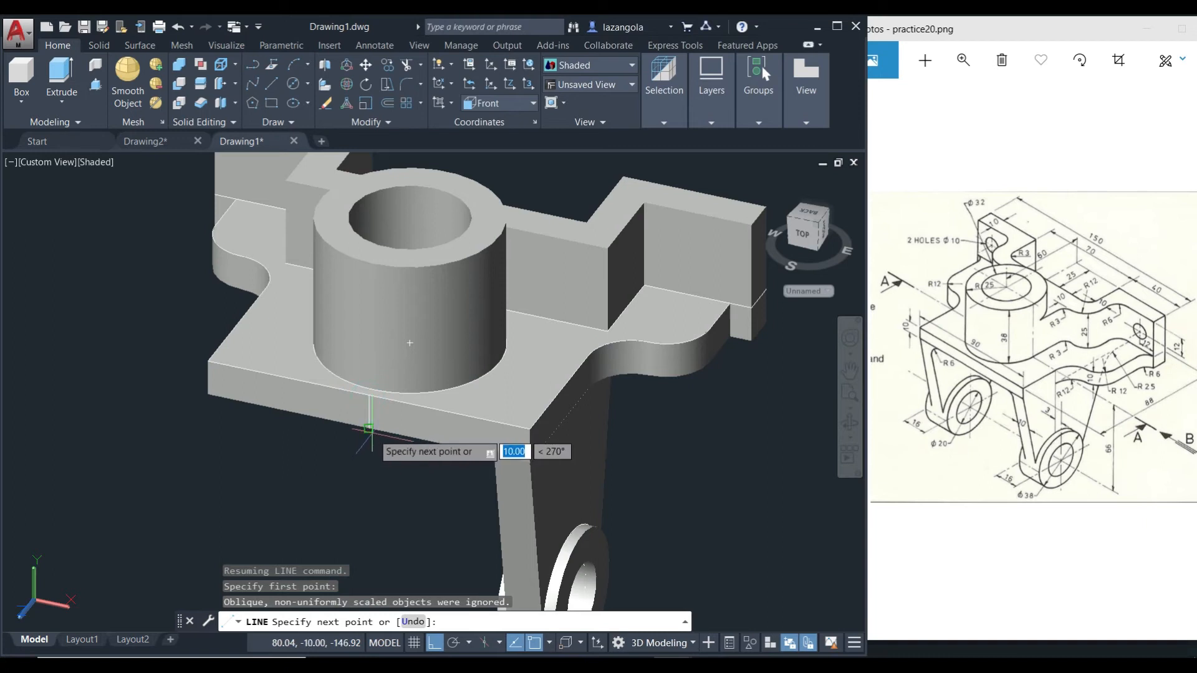
{"action": "left_click", "coordinate": [364, 434]}
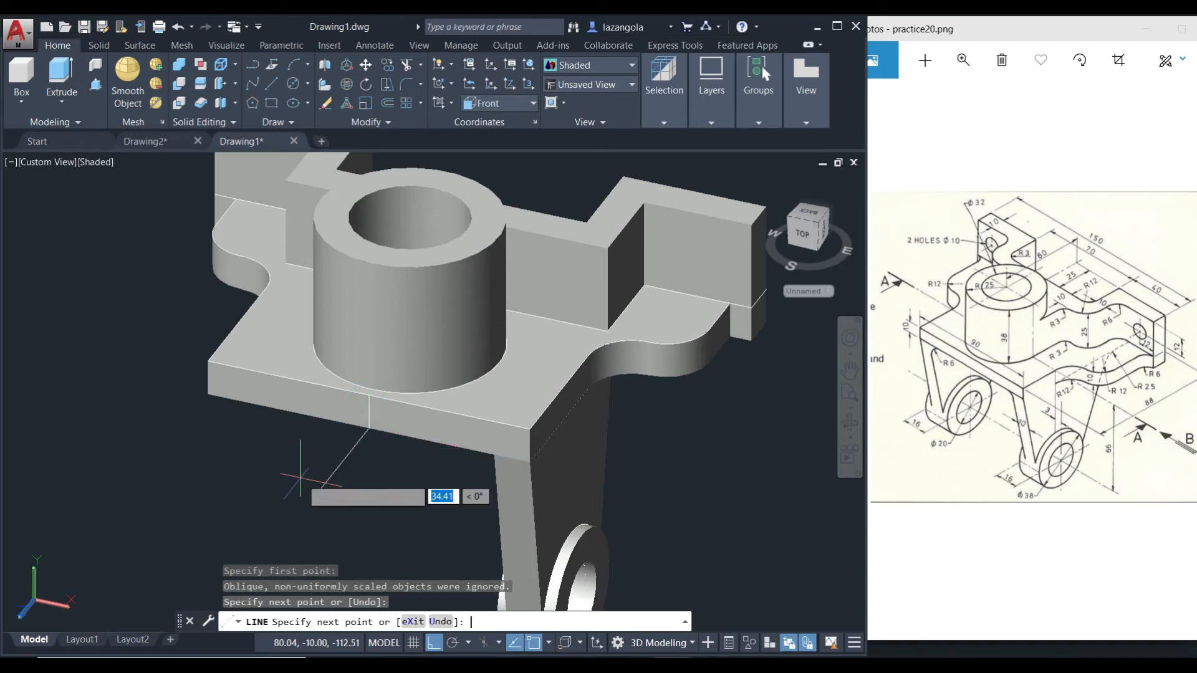
{"action": "key", "text": "Return"}
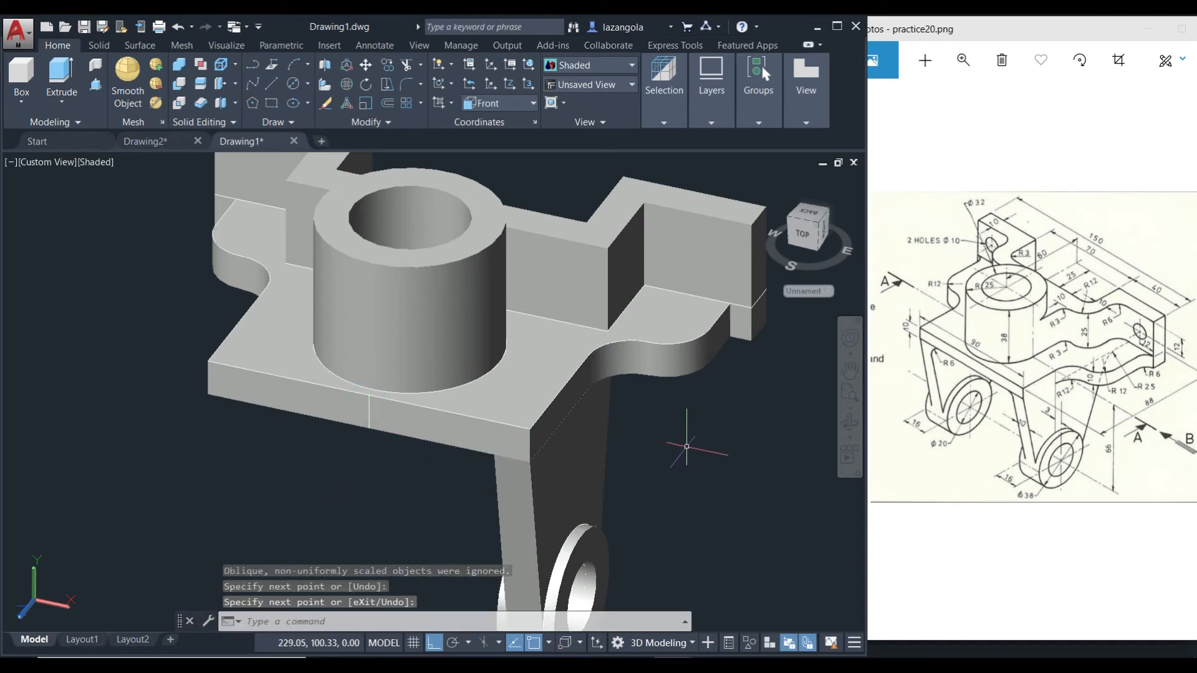
Mirror the ringed leg about the vertical midline on the base plate's end face, keeping the original leg
{"action": "middle_click_drag", "start_coordinate": [733, 481], "coordinate": [716, 405]}
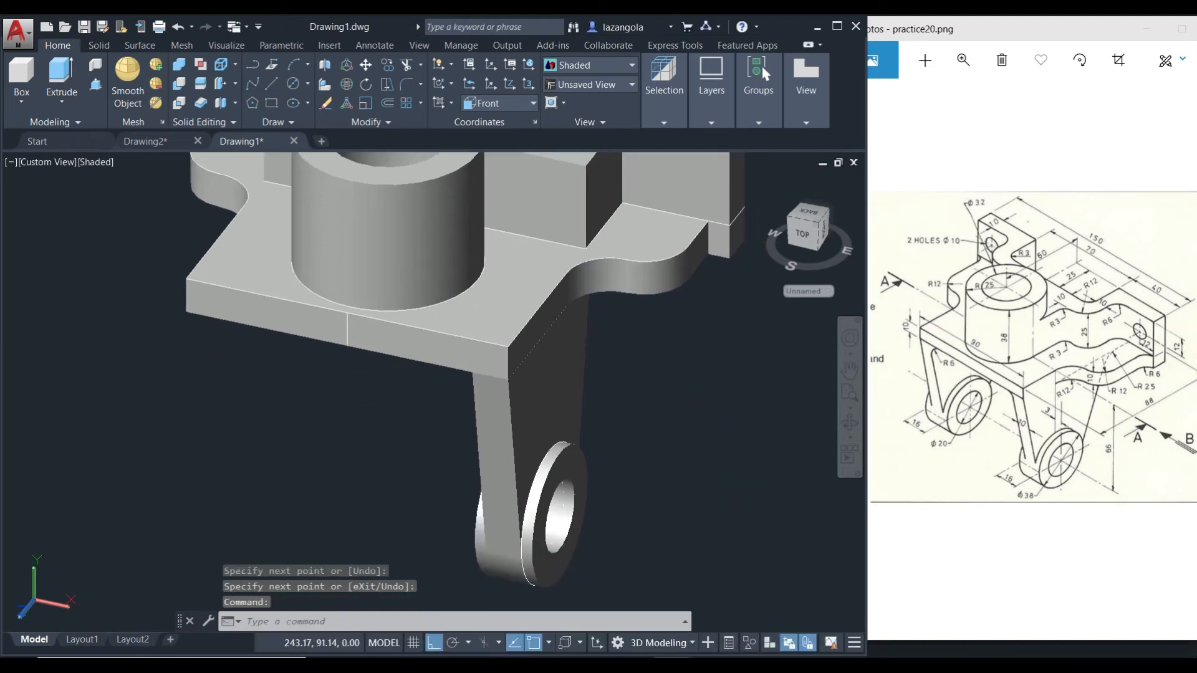
{"action": "type", "text": "MI"}
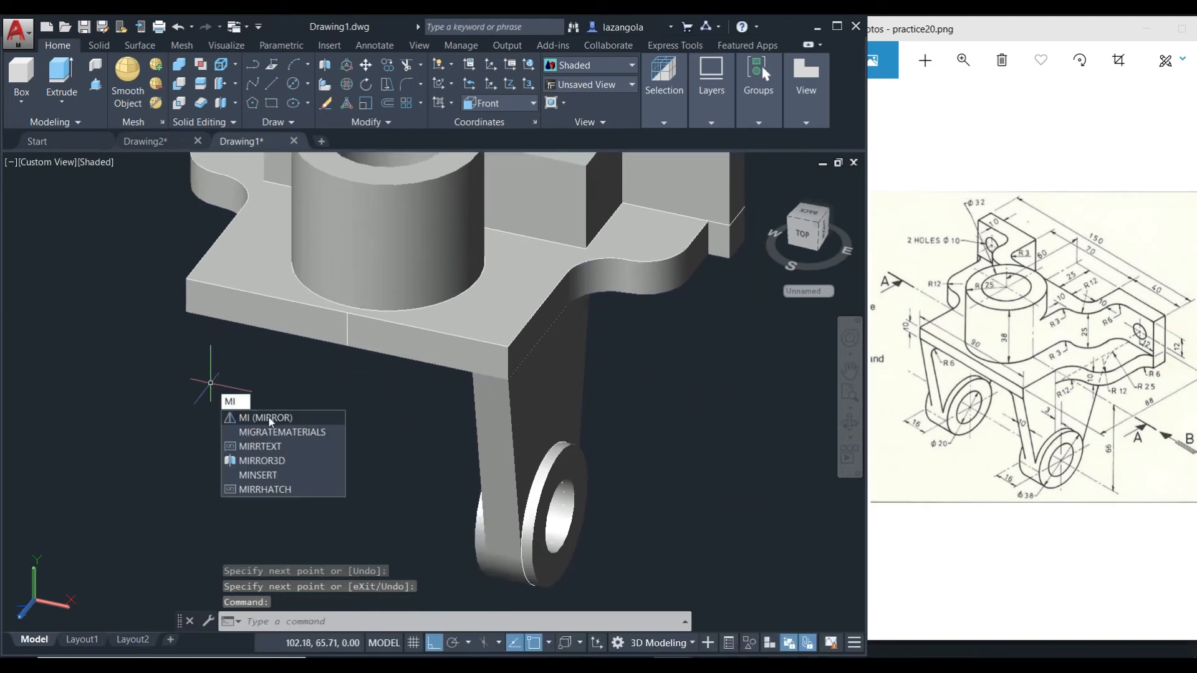
{"action": "left_click", "coordinate": [268, 417]}
{"action": "left_click", "coordinate": [527, 444]}
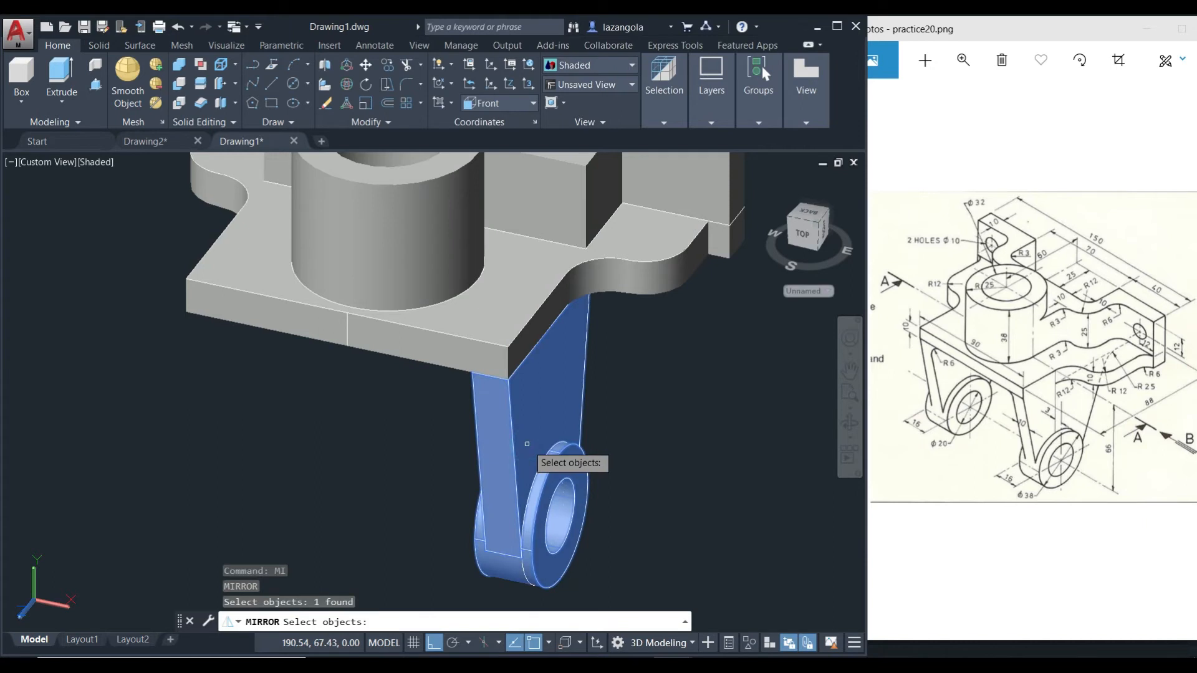
{"action": "key", "text": "Return"}
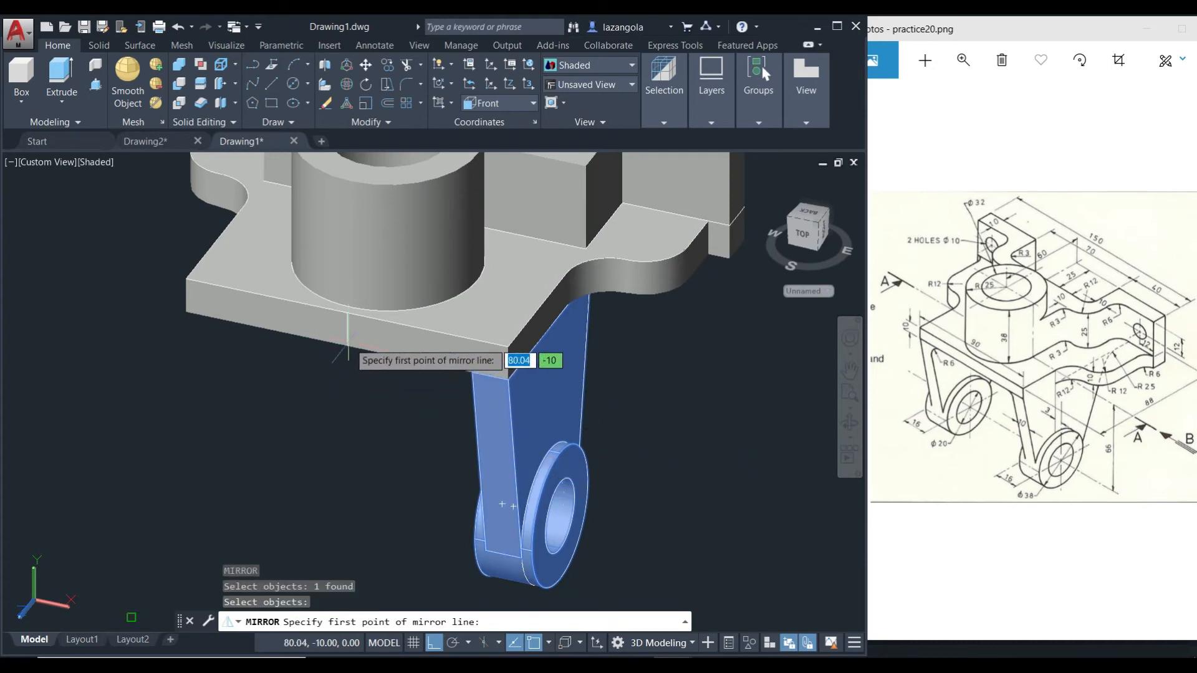
{"action": "scroll", "coordinate": [346, 321], "scroll_direction": "up", "scroll_amount": 2}
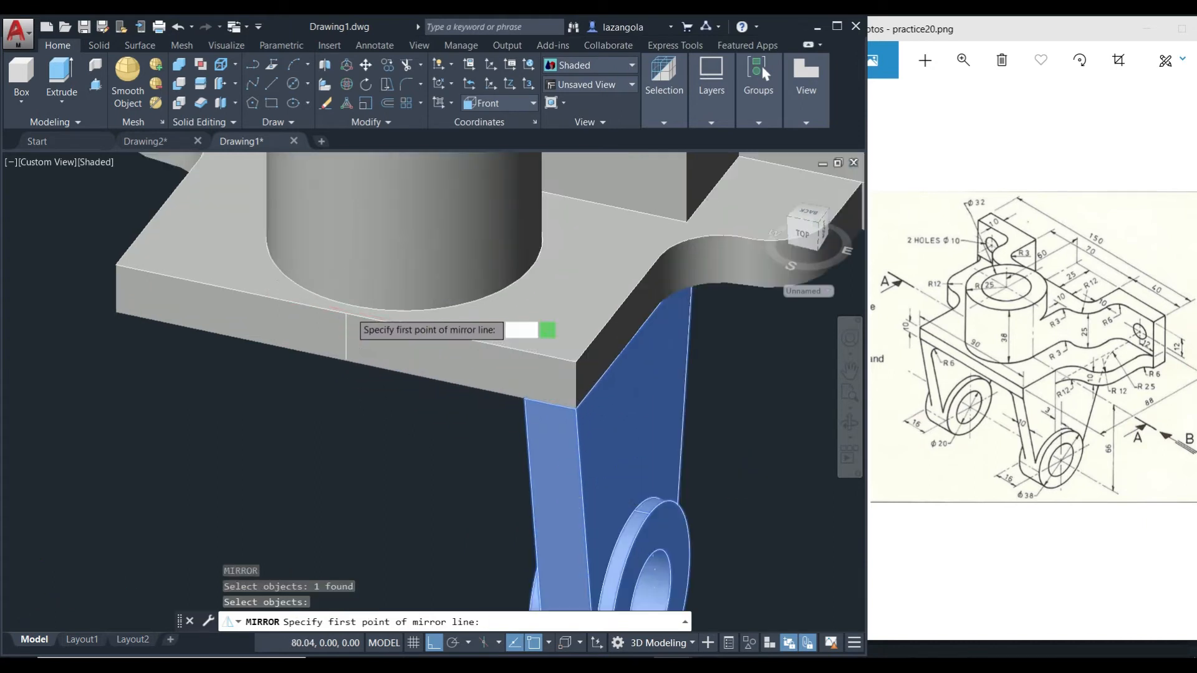
{"action": "left_click", "coordinate": [346, 312]}
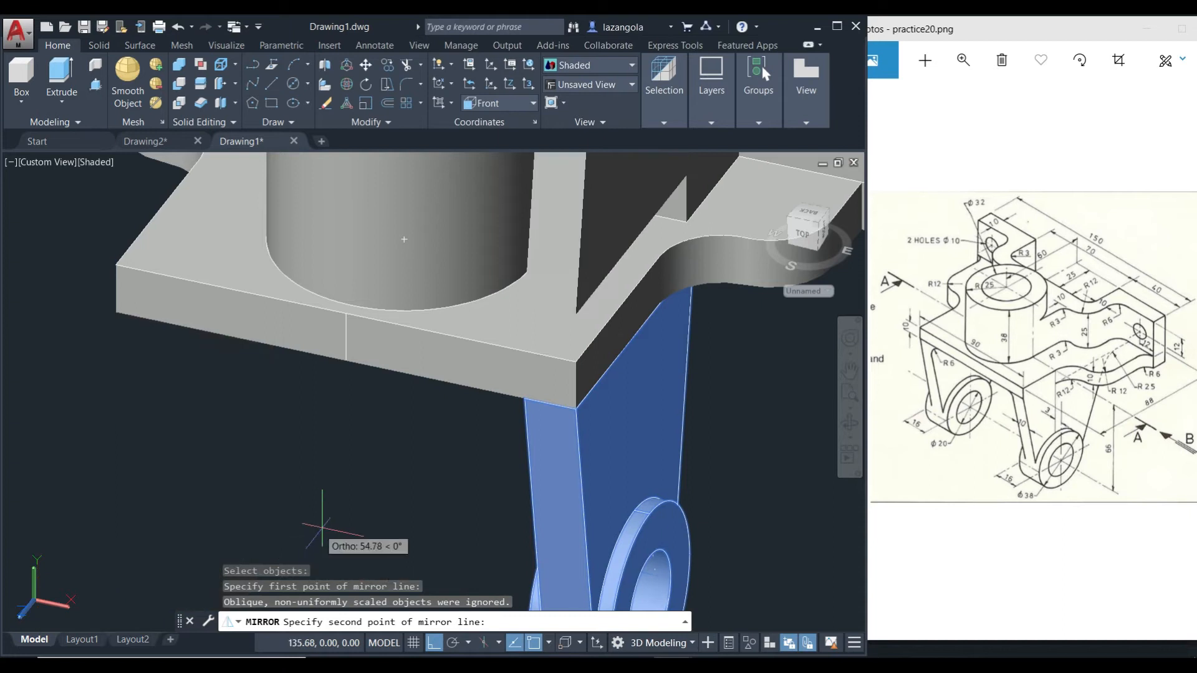
{"action": "left_click", "coordinate": [98, 544]}
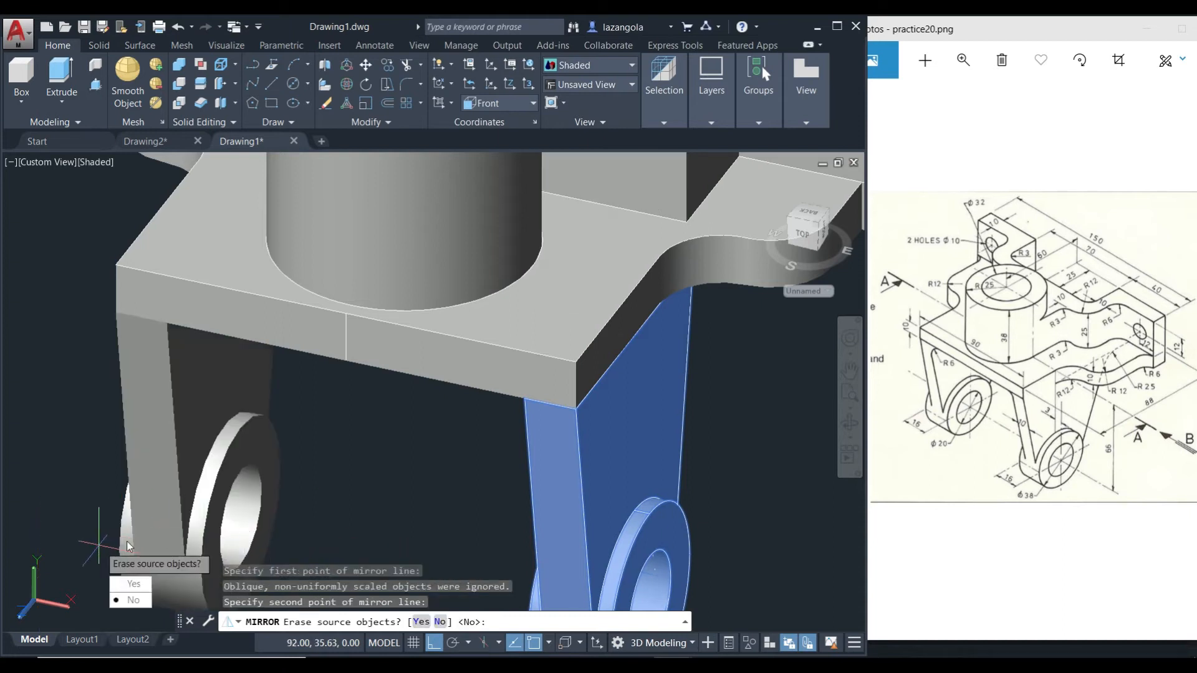
{"action": "left_click", "coordinate": [133, 600]}
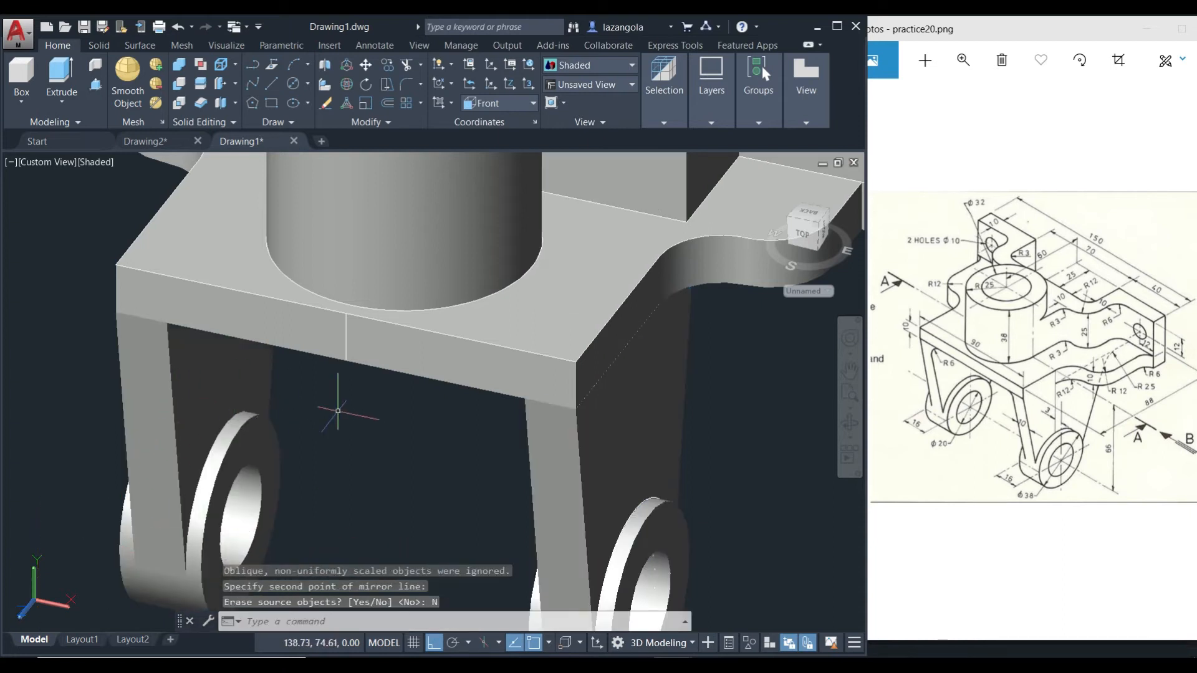
Examine the bracket with both legs from several angles and compare it with the reference drawing
{"action": "scroll", "coordinate": [396, 393], "scroll_direction": "down", "scroll_amount": 4}
{"action": "middle_click_drag", "start_coordinate": [400, 420], "coordinate": [436, 411], "text": "shift"}
{"action": "scroll", "coordinate": [641, 374], "scroll_direction": "down", "scroll_amount": 2}
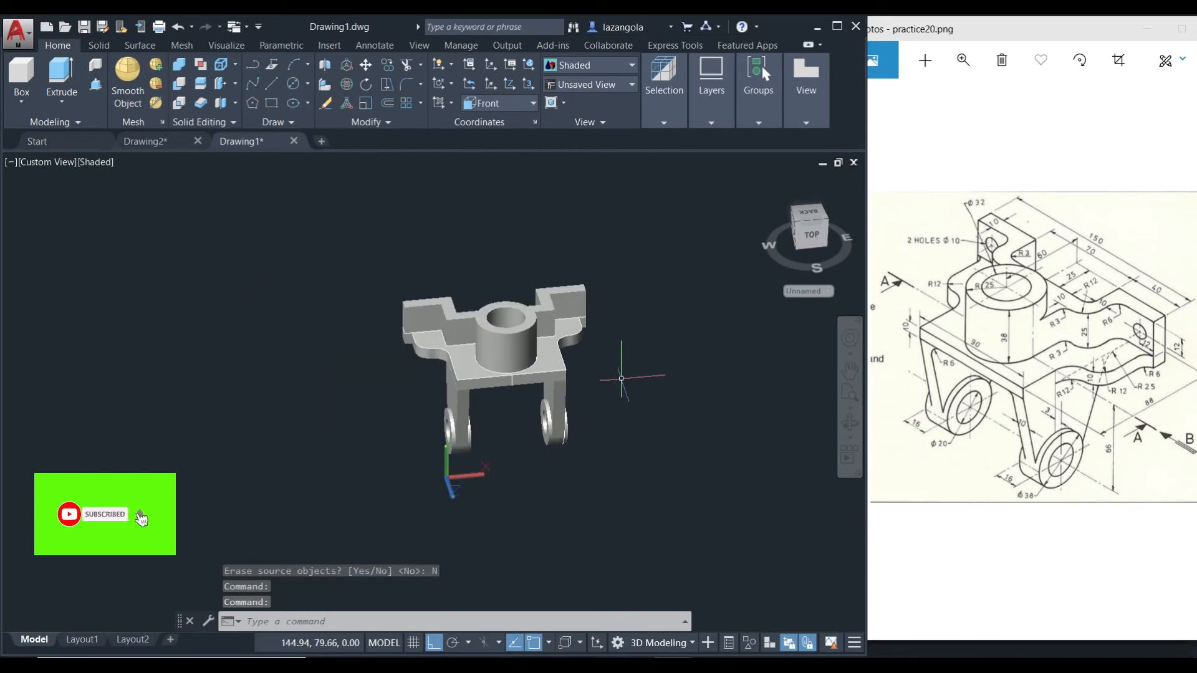
{"action": "scroll", "coordinate": [620, 376], "scroll_direction": "up", "scroll_amount": 4}
{"action": "scroll", "coordinate": [621, 376], "scroll_direction": "up", "scroll_amount": 2}
{"action": "middle_click_drag", "start_coordinate": [576, 328], "coordinate": [609, 358], "text": "shift"}
{"action": "middle_click_drag", "start_coordinate": [562, 302], "coordinate": [721, 270]}
{"action": "middle_click_drag", "start_coordinate": [807, 316], "coordinate": [598, 312], "text": "shift"}
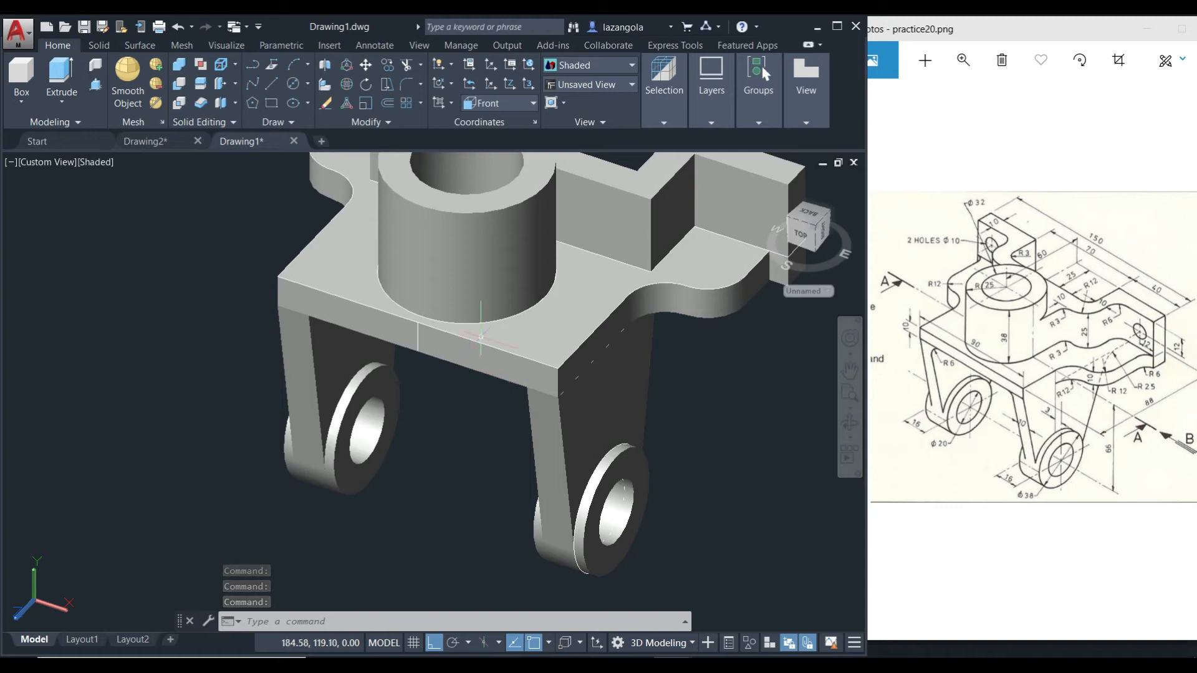
{"action": "middle_click_drag", "start_coordinate": [569, 269], "coordinate": [556, 291], "text": "shift"}
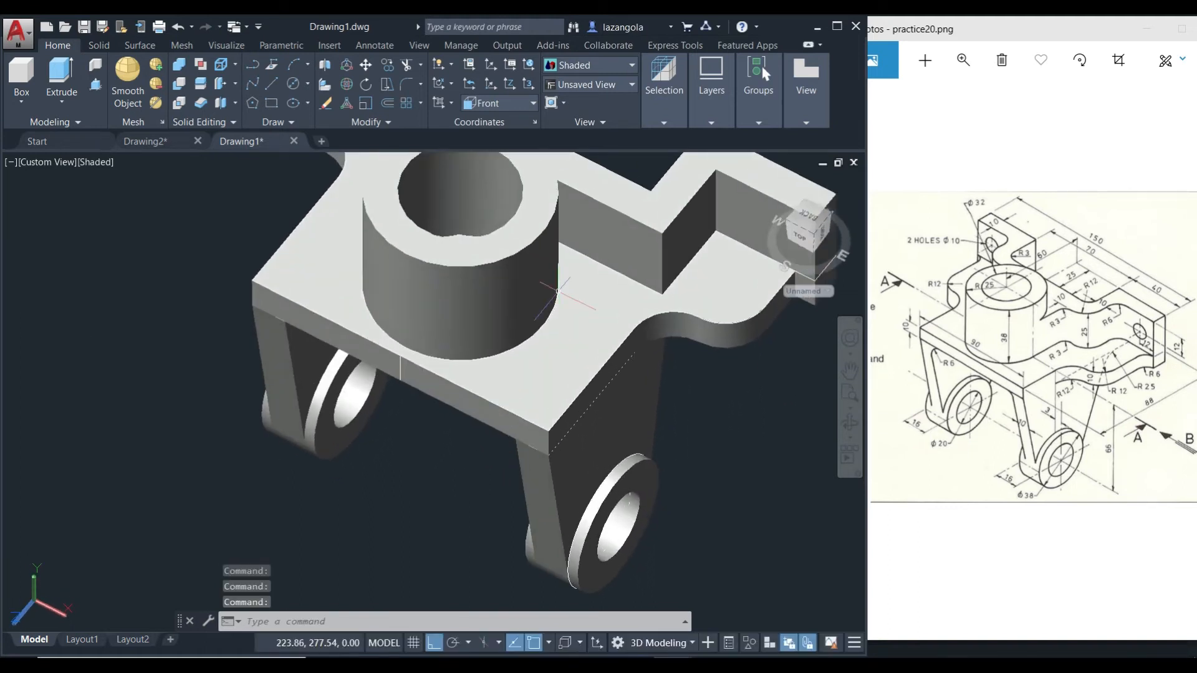
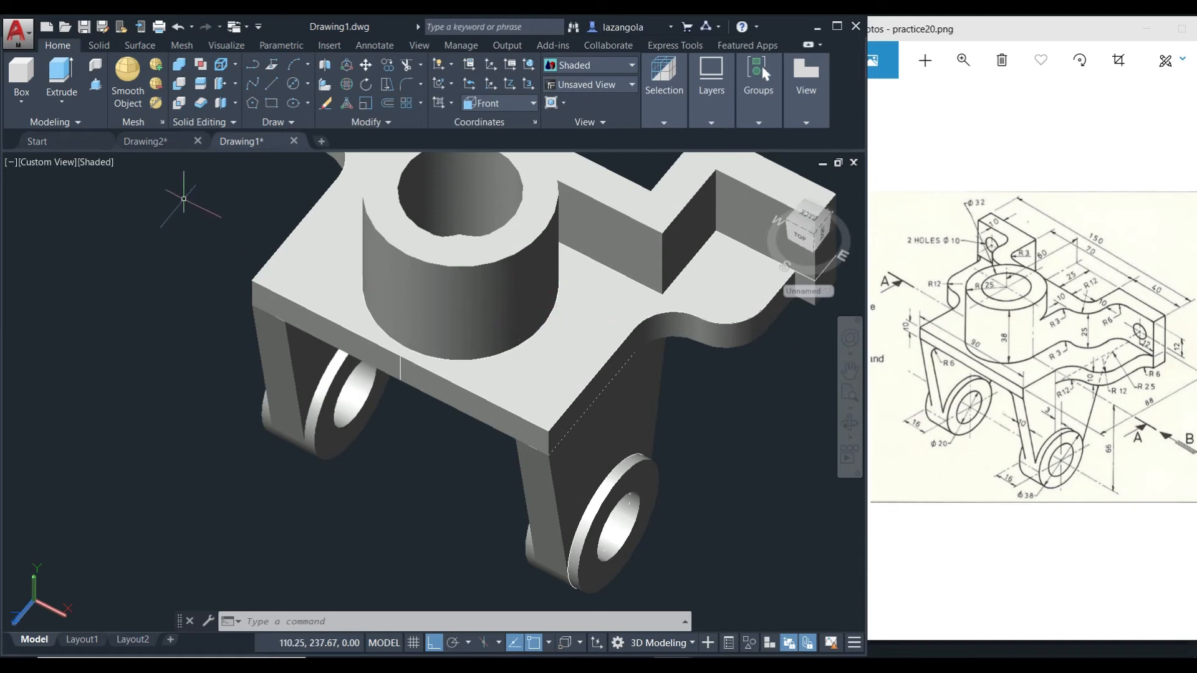
Switch the model to the Top view so the coordinate system aligns with it
{"action": "left_click", "coordinate": [44, 164]}
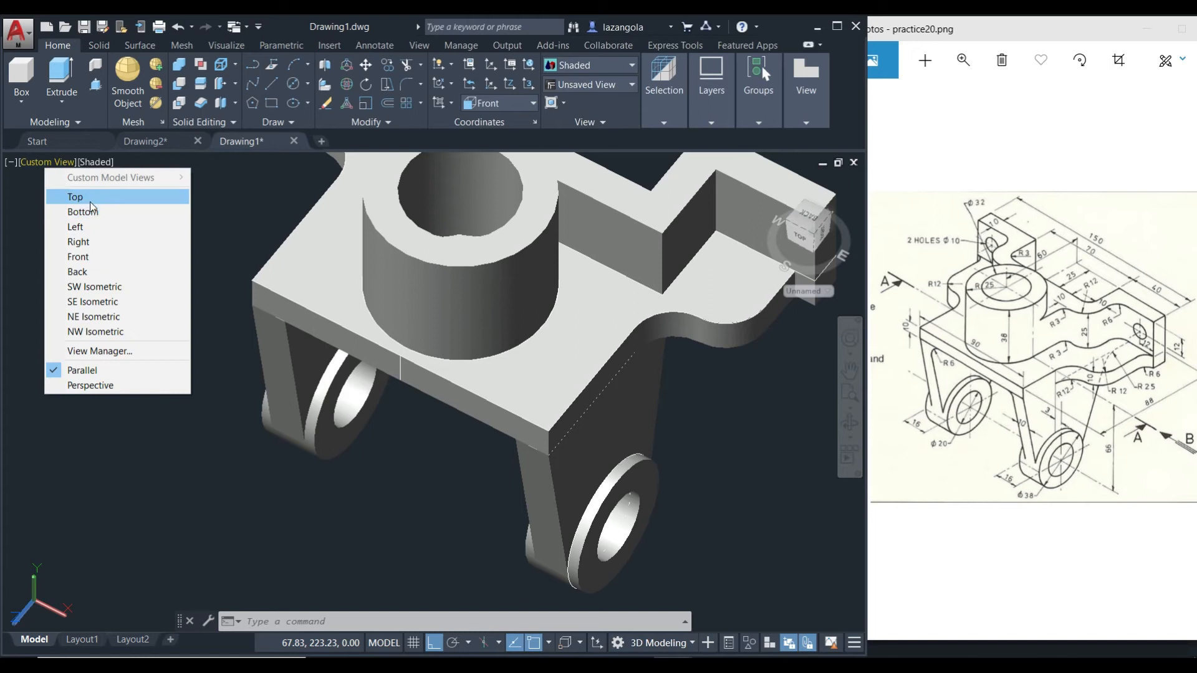
{"action": "left_click", "coordinate": [90, 198]}
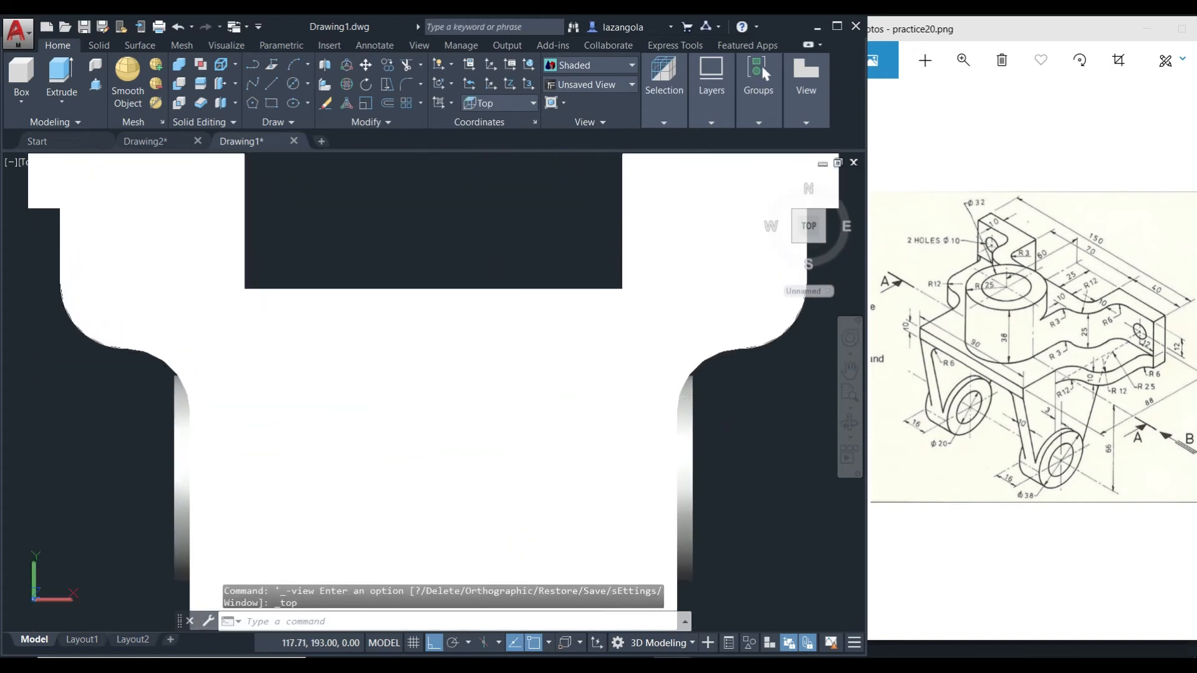
{"action": "middle_click_drag", "start_coordinate": [701, 438], "coordinate": [714, 366], "text": "shift"}
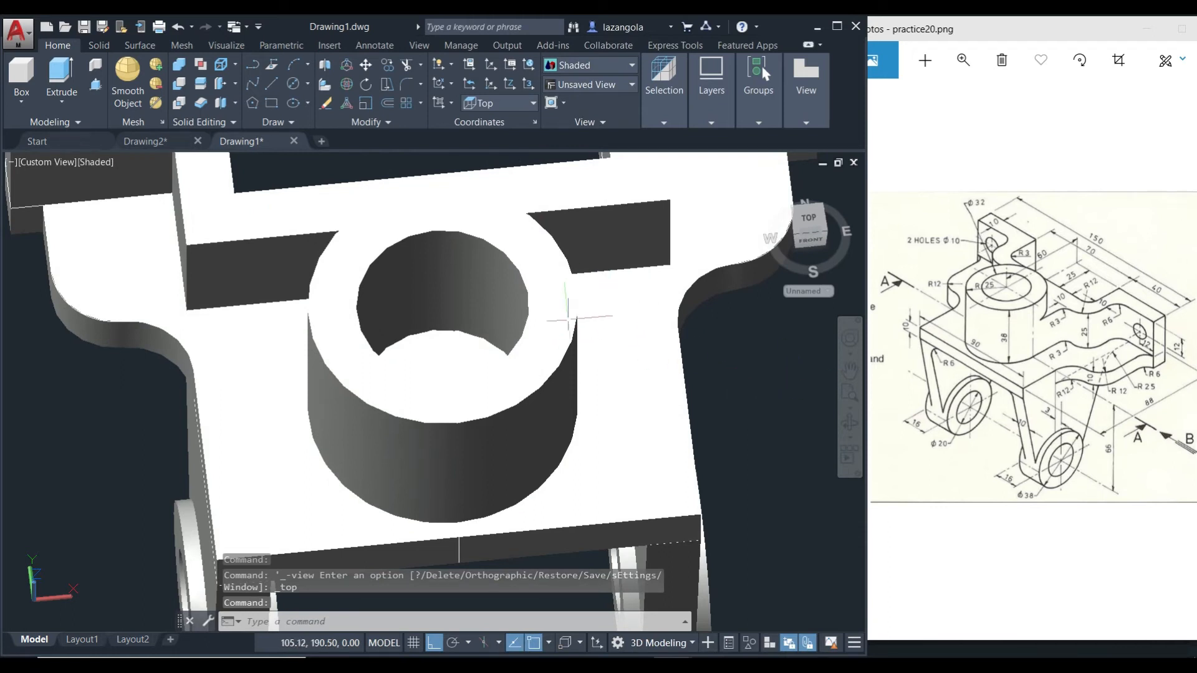
Hide the base plate with its cylindrical boss and the stepped back wall, leaving the profile lines and legs
{"action": "left_click", "coordinate": [565, 321]}
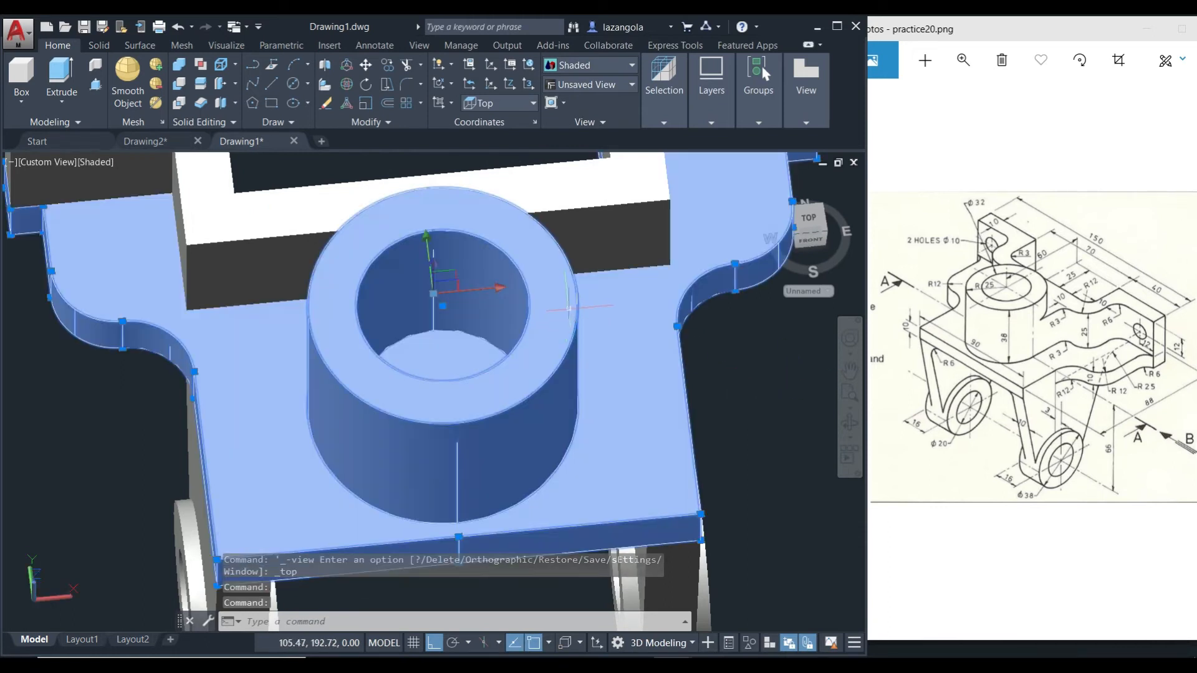
{"action": "left_click", "coordinate": [592, 239]}
{"action": "right_click", "coordinate": [592, 237]}
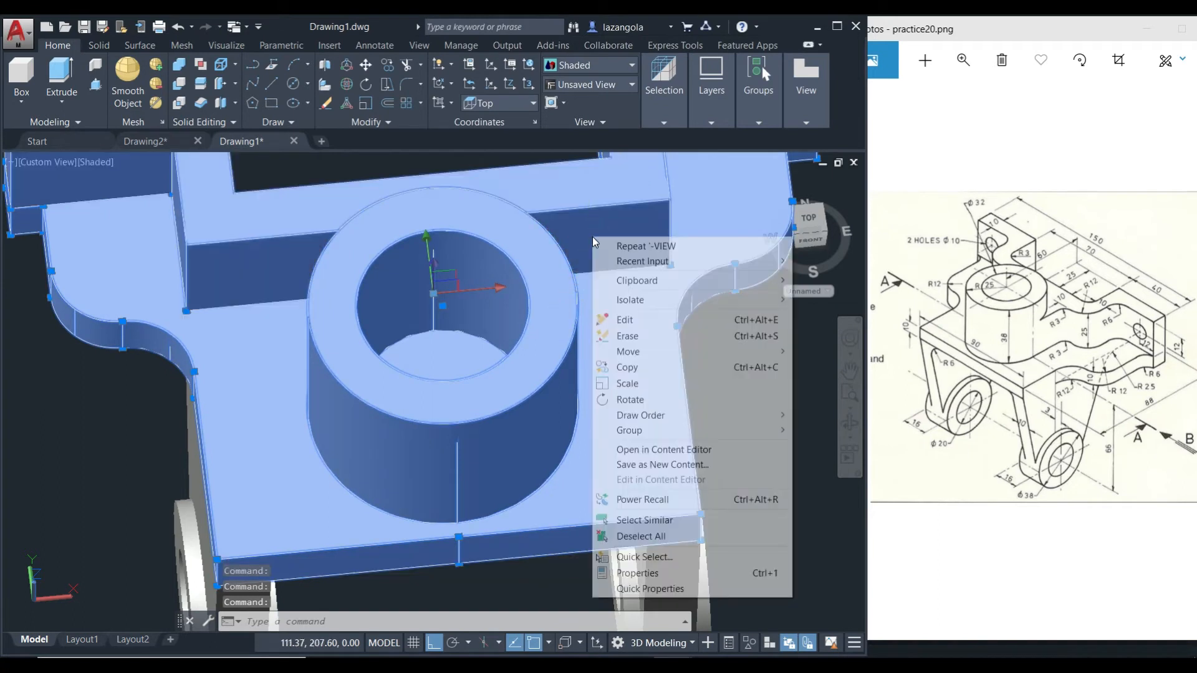
{"action": "mouse_move", "coordinate": [655, 301]}
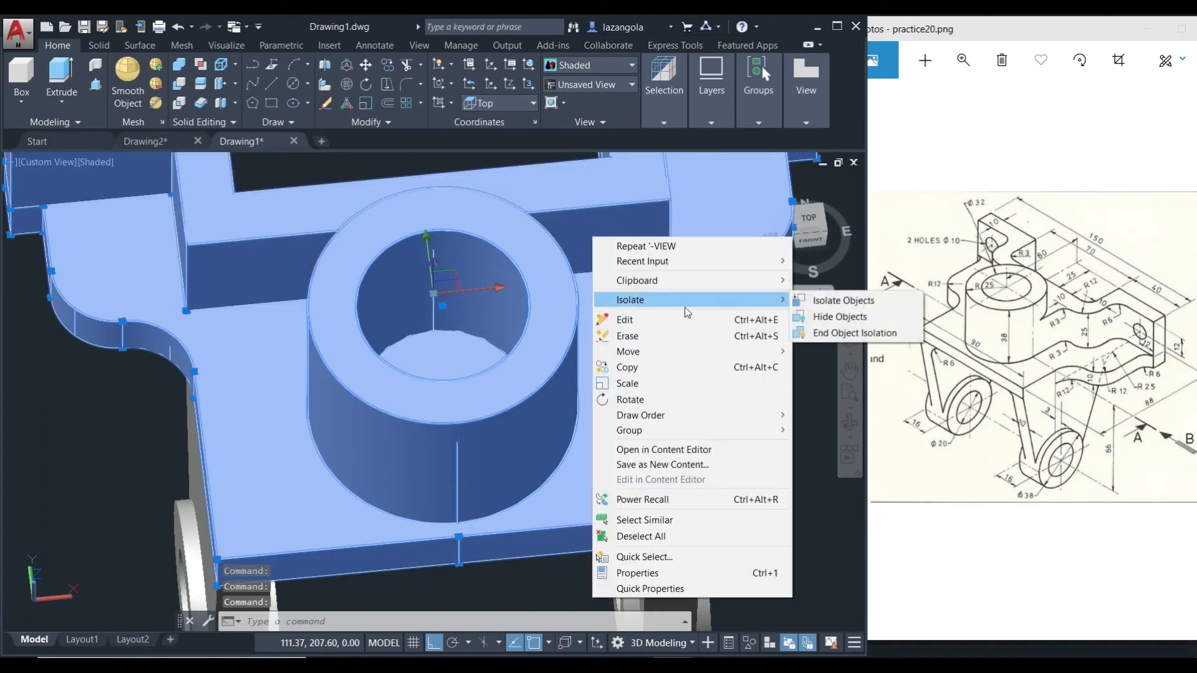
{"action": "left_click", "coordinate": [824, 316]}
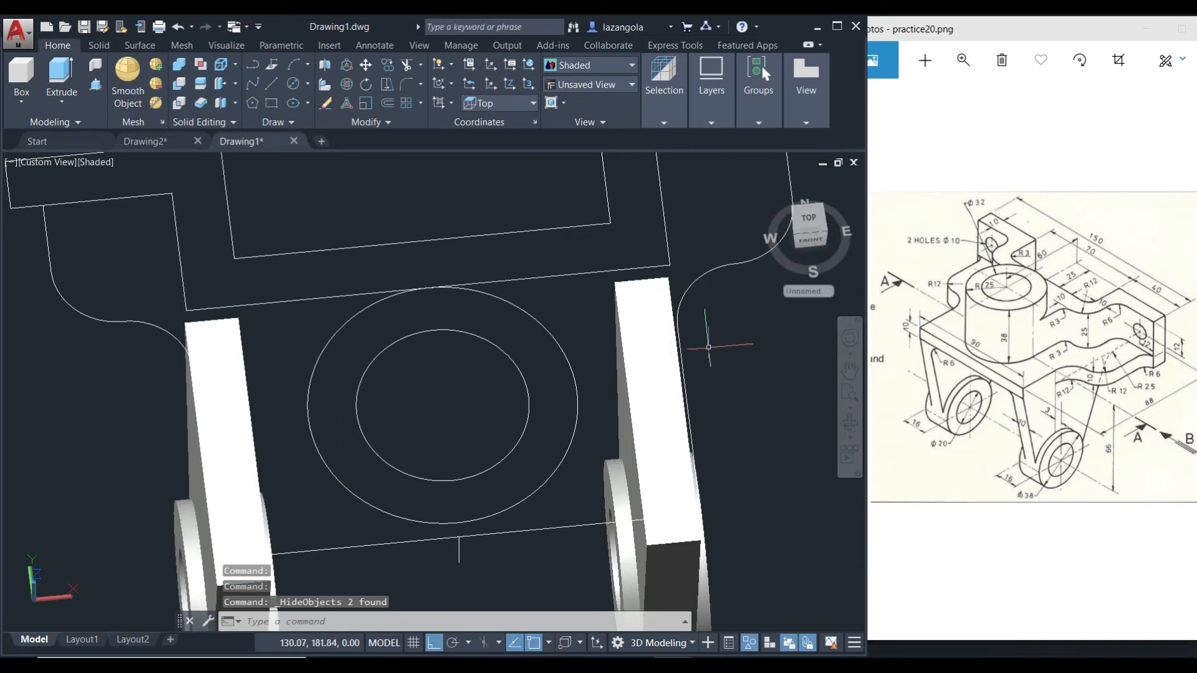
Draw a 25-unit line straight up from the common centre of the two concentric circles
{"action": "middle_click_drag", "start_coordinate": [761, 363], "coordinate": [792, 389], "text": "shift"}
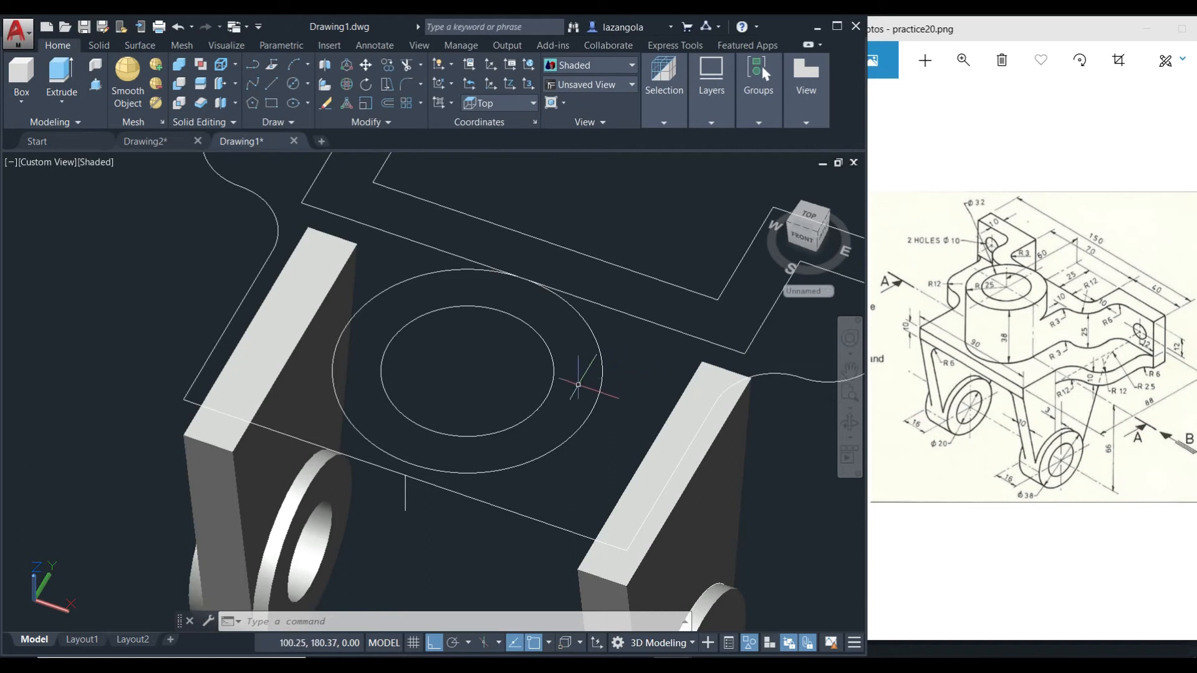
{"action": "left_click", "coordinate": [274, 84]}
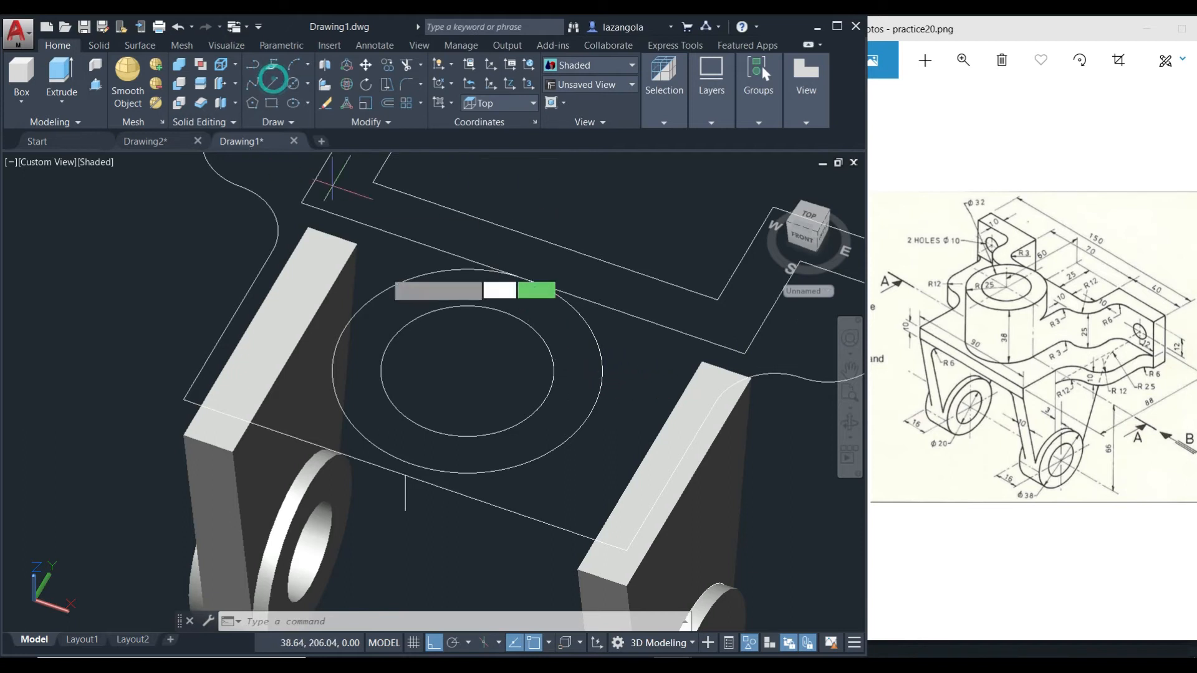
{"action": "left_click", "coordinate": [466, 370]}
{"action": "middle_click_drag", "start_coordinate": [464, 248], "coordinate": [368, 220], "text": "shift"}
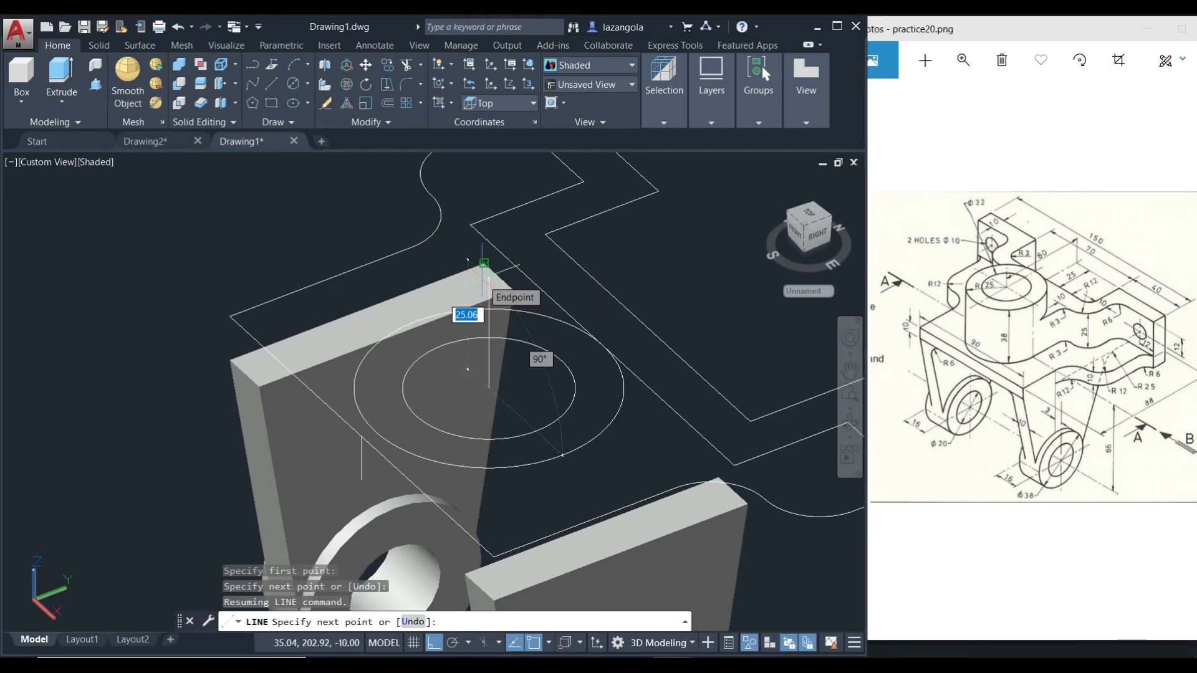
{"action": "type", "text": "25"}
{"action": "key", "text": "Return"}
{"action": "key", "text": "Return"}
Put the vertical line at the circles' centre on the guideline layer
{"action": "middle_click_drag", "start_coordinate": [627, 376], "coordinate": [736, 363], "text": "shift"}
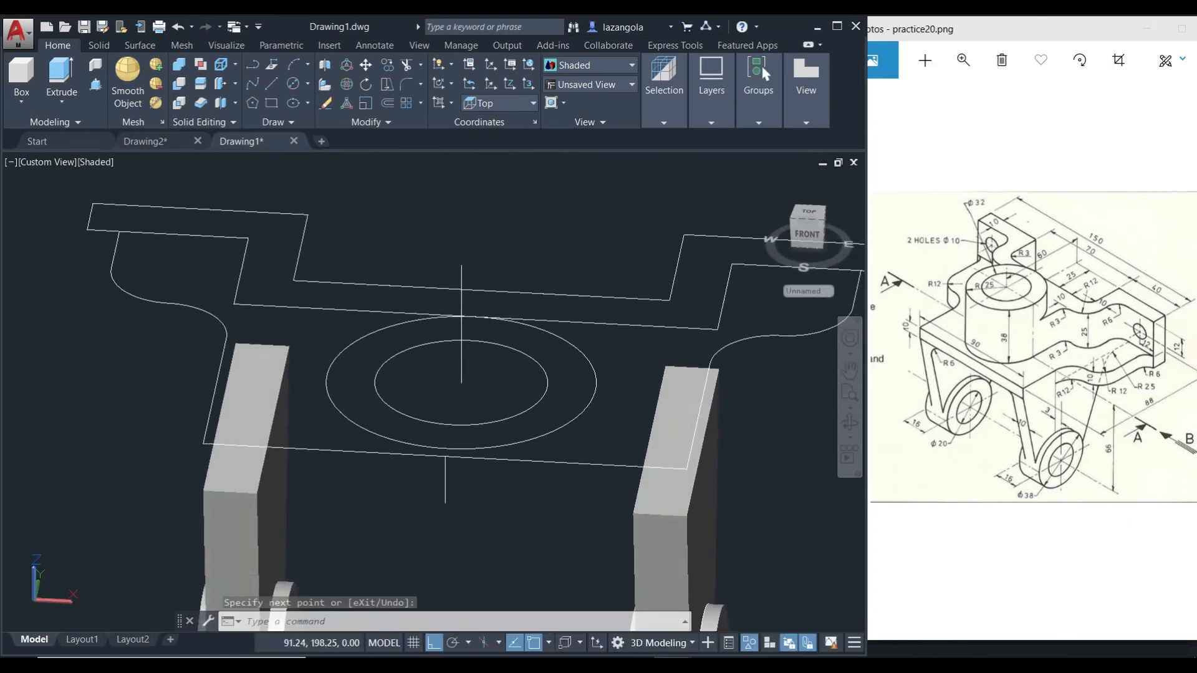
{"action": "left_click", "coordinate": [462, 276]}
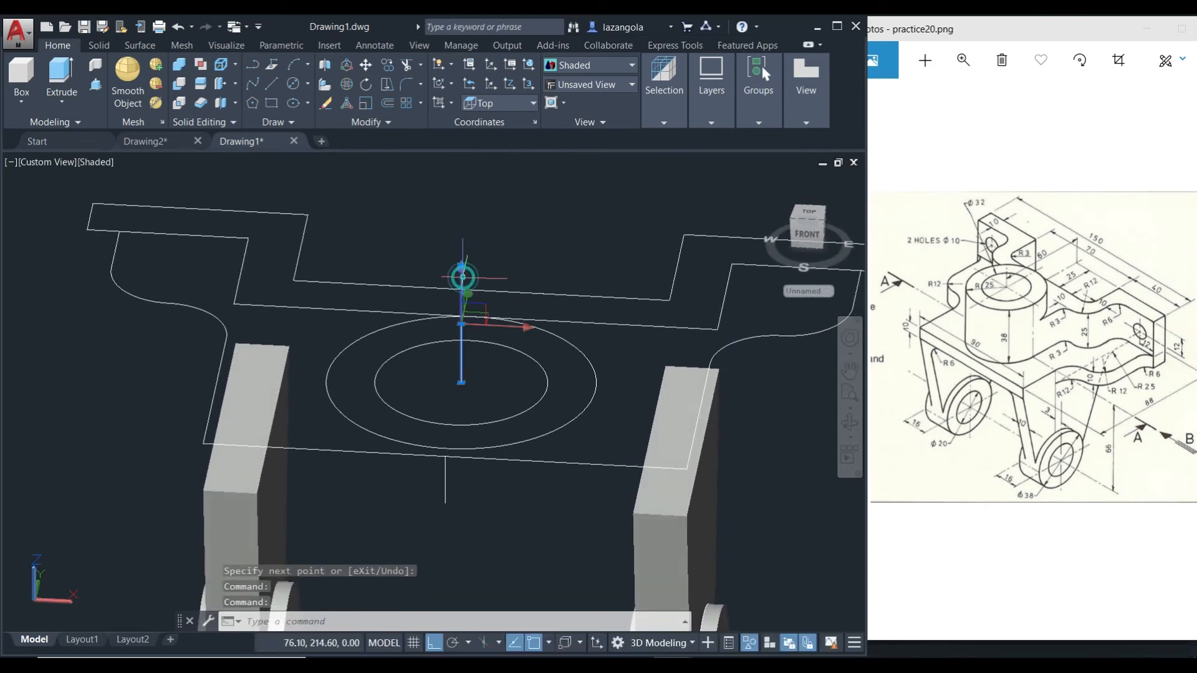
{"action": "left_click", "coordinate": [714, 122]}
{"action": "left_click", "coordinate": [762, 161]}
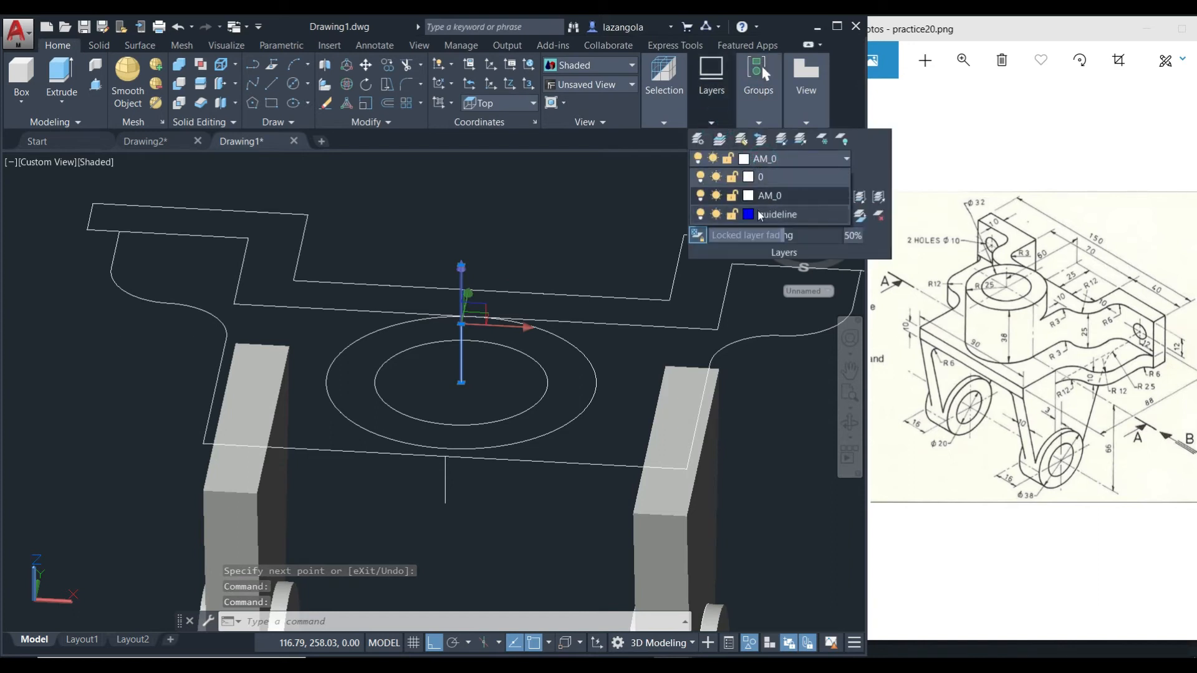
{"action": "left_click", "coordinate": [760, 215]}
{"action": "key", "text": "Escape"}
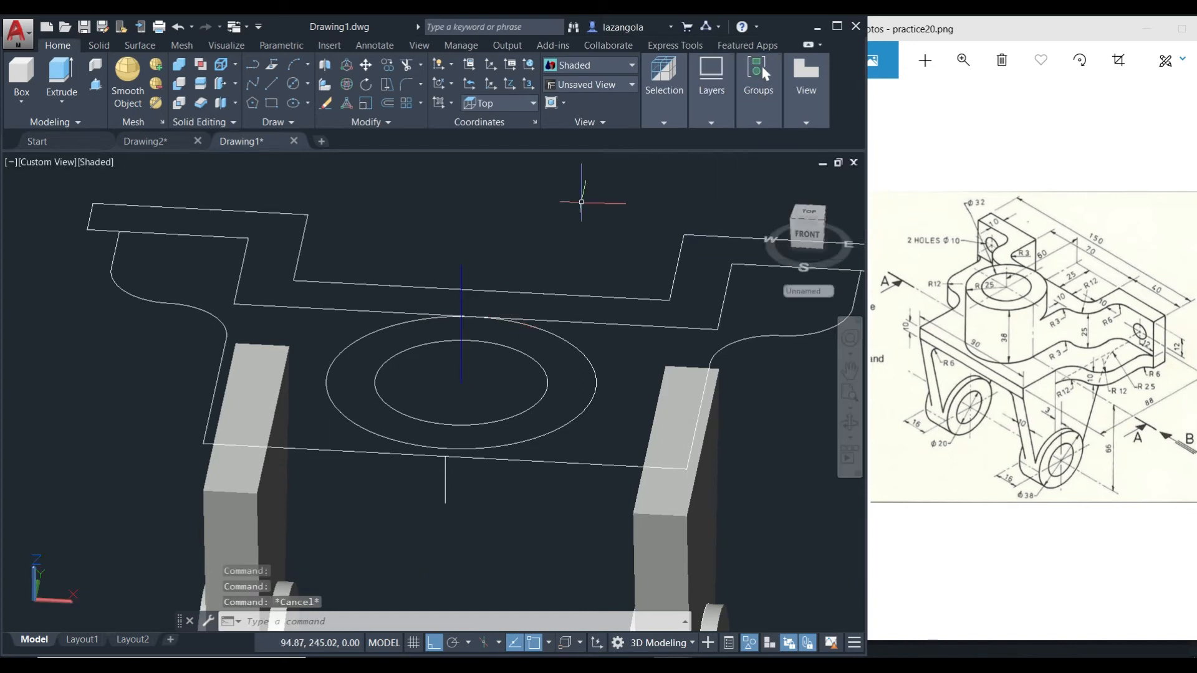
Move both concentric circles from their common centre up to the upper end of the vertical guide line
{"action": "mouse_move", "coordinate": [594, 253]}
{"action": "middle_mouse_down", "text": "shift"}
{"action": "mouse_move", "coordinate": [468, 302]}
{"action": "mouse_move", "coordinate": [620, 260]}
{"action": "mouse_move", "coordinate": [606, 270]}
{"action": "mouse_move", "coordinate": [609, 259]}
{"action": "middle_mouse_up", "text": "shift"}
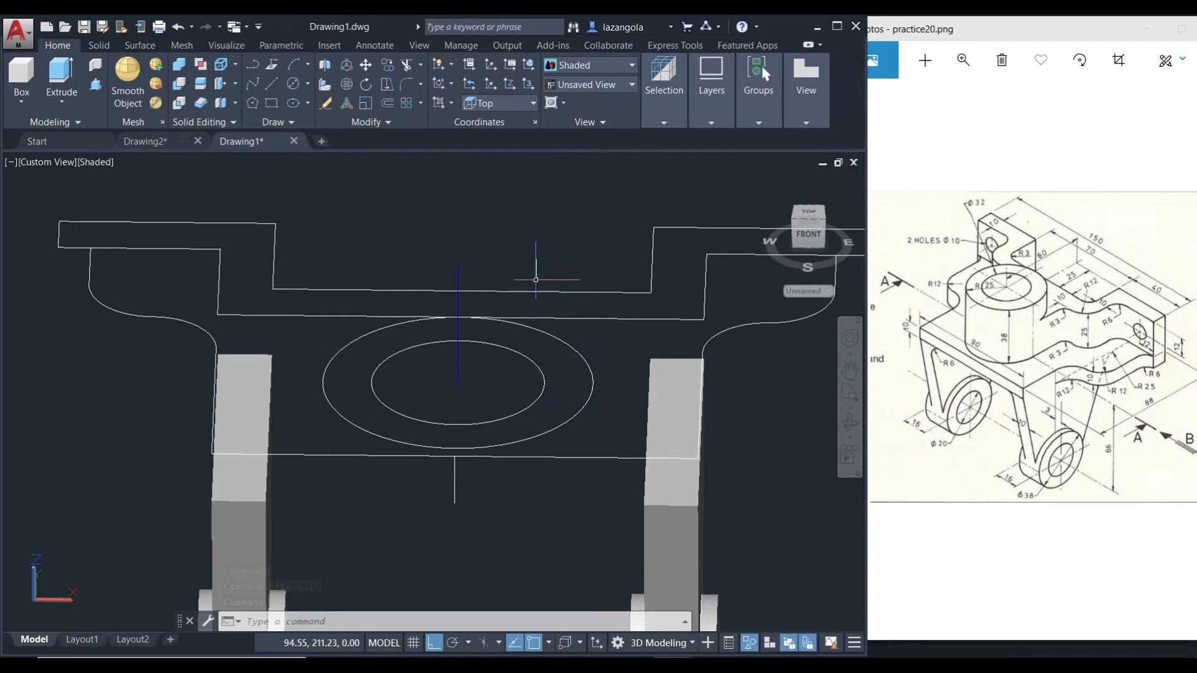
{"action": "left_click", "coordinate": [366, 66]}
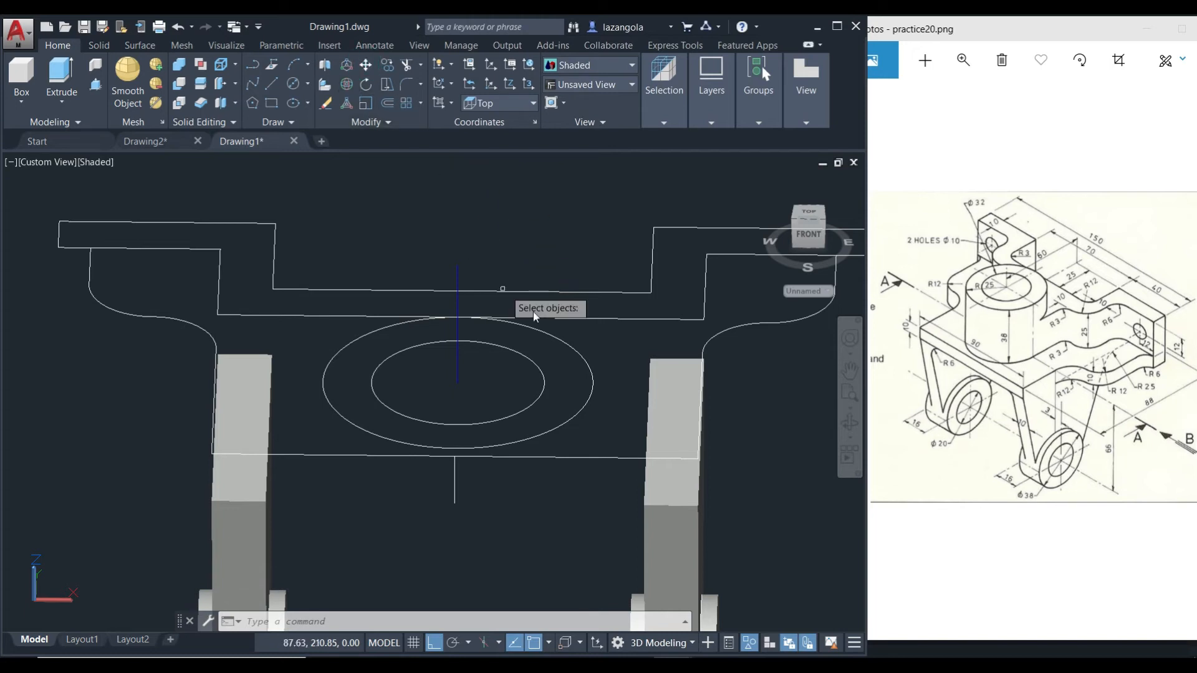
{"action": "left_click", "coordinate": [583, 359]}
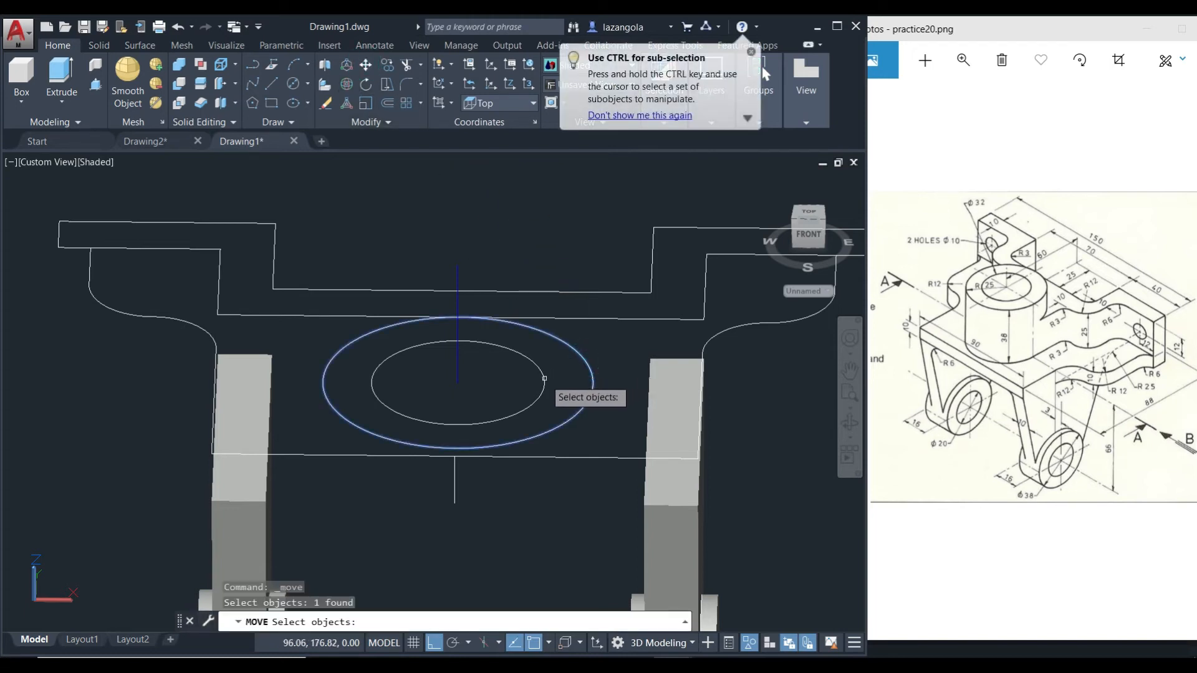
{"action": "left_click", "coordinate": [543, 378]}
{"action": "key", "text": "Return"}
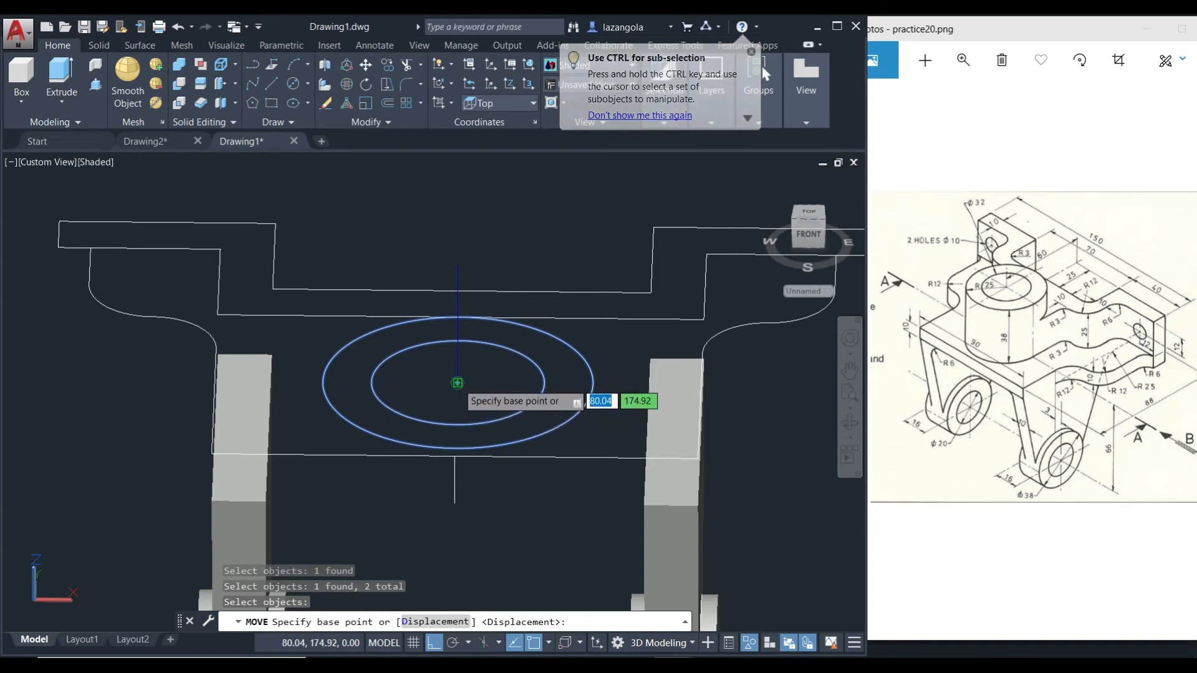
{"action": "left_click", "coordinate": [458, 383]}
{"action": "left_click", "coordinate": [460, 272]}
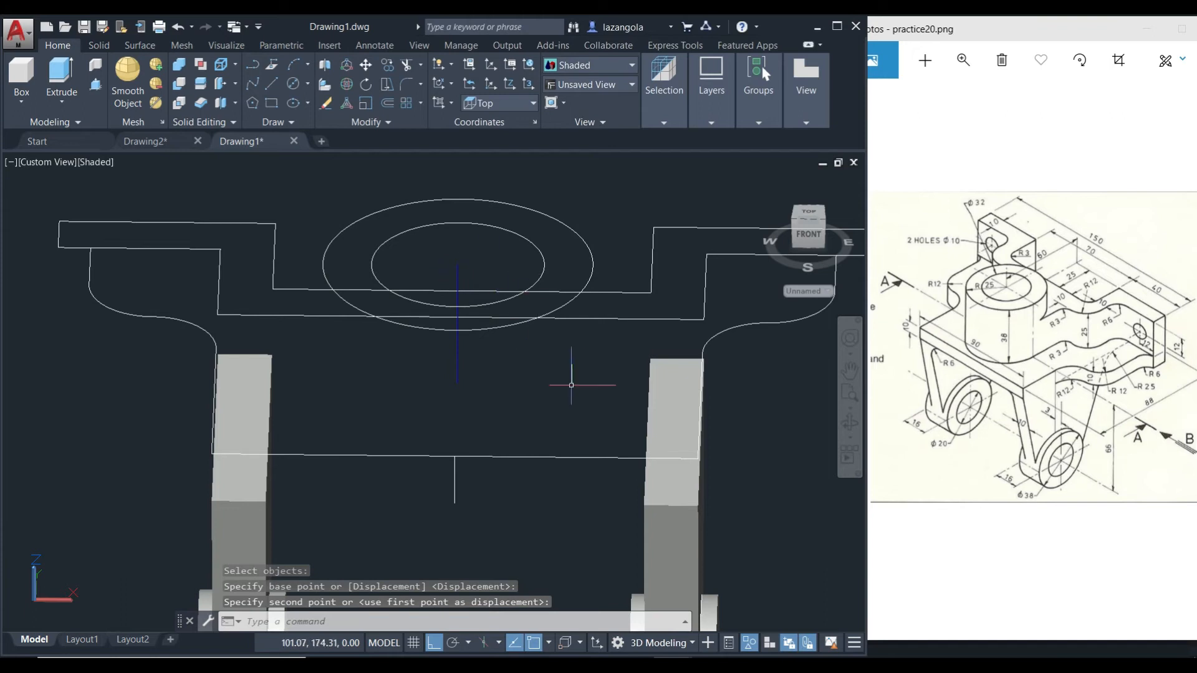
Return to the Top view and inspect the raised circles from above
{"action": "mouse_move", "coordinate": [625, 387]}
{"action": "middle_mouse_down", "text": "shift"}
{"action": "mouse_move", "coordinate": [636, 380]}
{"action": "mouse_move", "coordinate": [513, 401]}
{"action": "mouse_move", "coordinate": [449, 349]}
{"action": "mouse_move", "coordinate": [400, 378]}
{"action": "mouse_move", "coordinate": [433, 315]}
{"action": "mouse_move", "coordinate": [339, 318]}
{"action": "mouse_move", "coordinate": [462, 366]}
{"action": "mouse_move", "coordinate": [553, 382]}
{"action": "mouse_move", "coordinate": [590, 371]}
{"action": "mouse_move", "coordinate": [639, 391]}
{"action": "mouse_move", "coordinate": [630, 386]}
{"action": "middle_mouse_up", "text": "shift"}
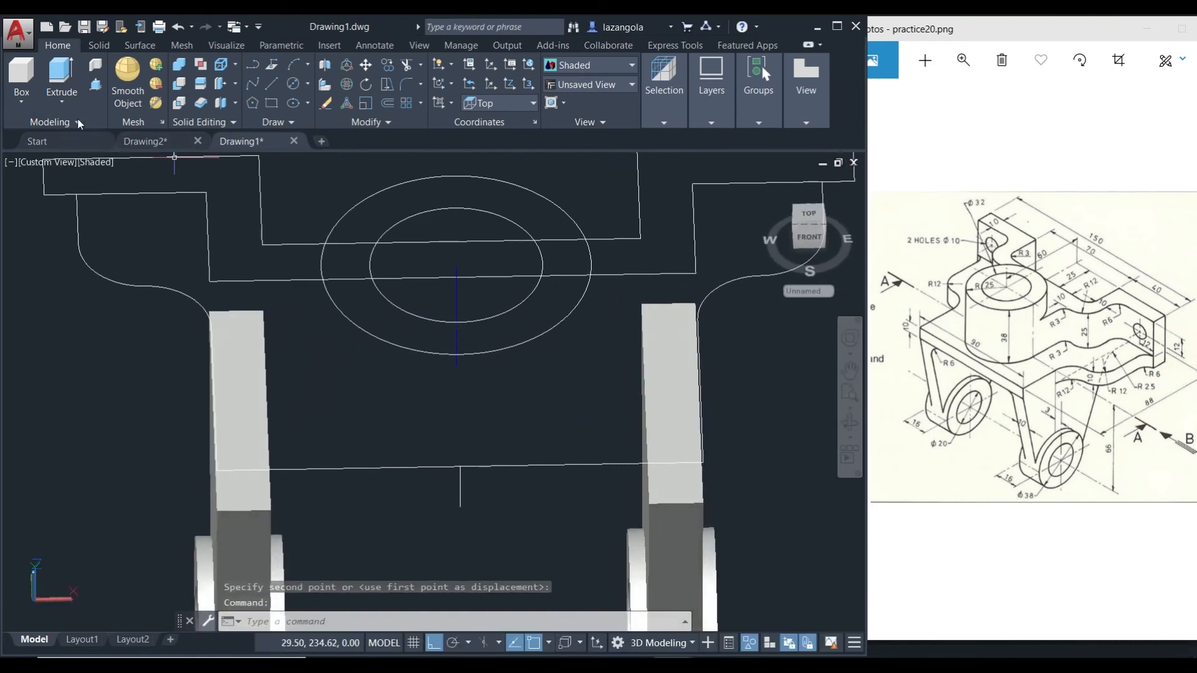
{"action": "left_click", "coordinate": [38, 162]}
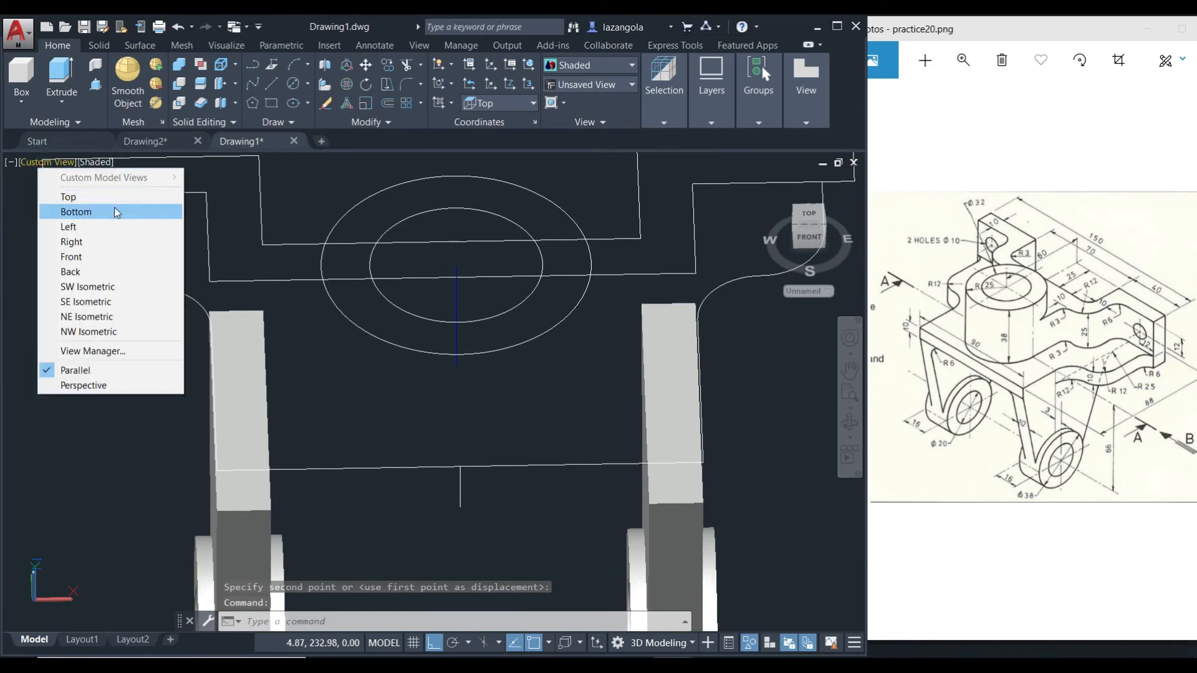
{"action": "left_click", "coordinate": [81, 196]}
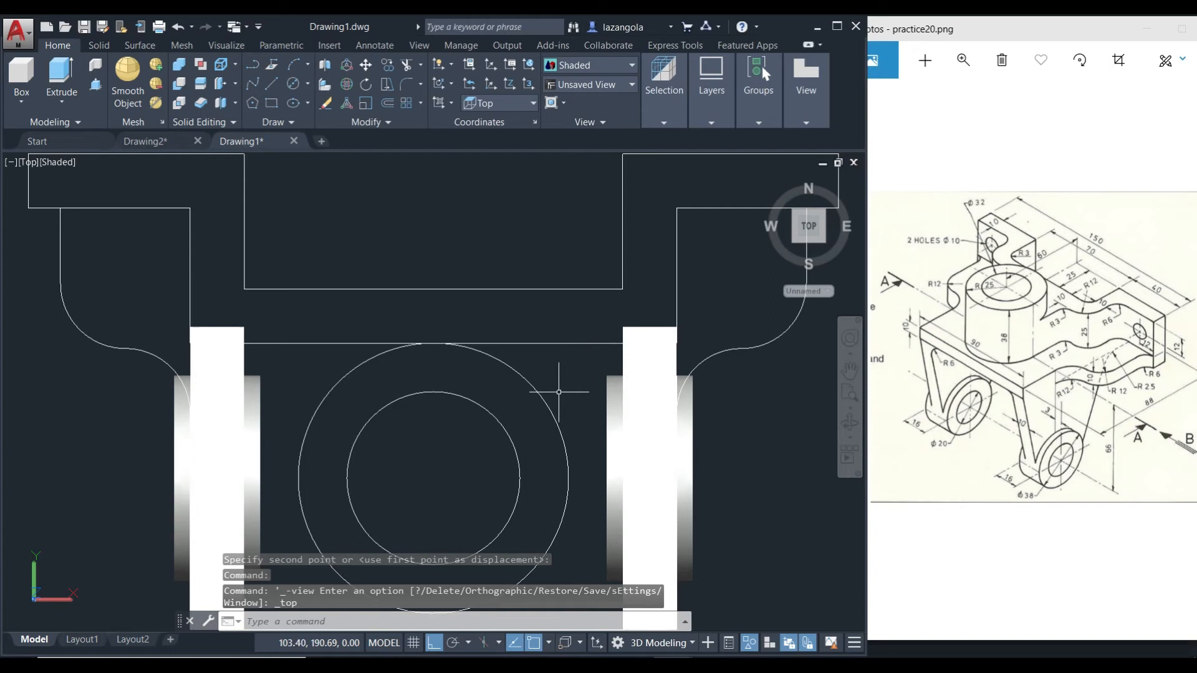
{"action": "mouse_move", "coordinate": [499, 381]}
{"action": "middle_mouse_down", "text": "shift"}
{"action": "mouse_move", "coordinate": [499, 367]}
{"action": "mouse_move", "coordinate": [534, 360]}
{"action": "mouse_move", "coordinate": [516, 440]}
{"action": "middle_mouse_up", "text": "shift"}
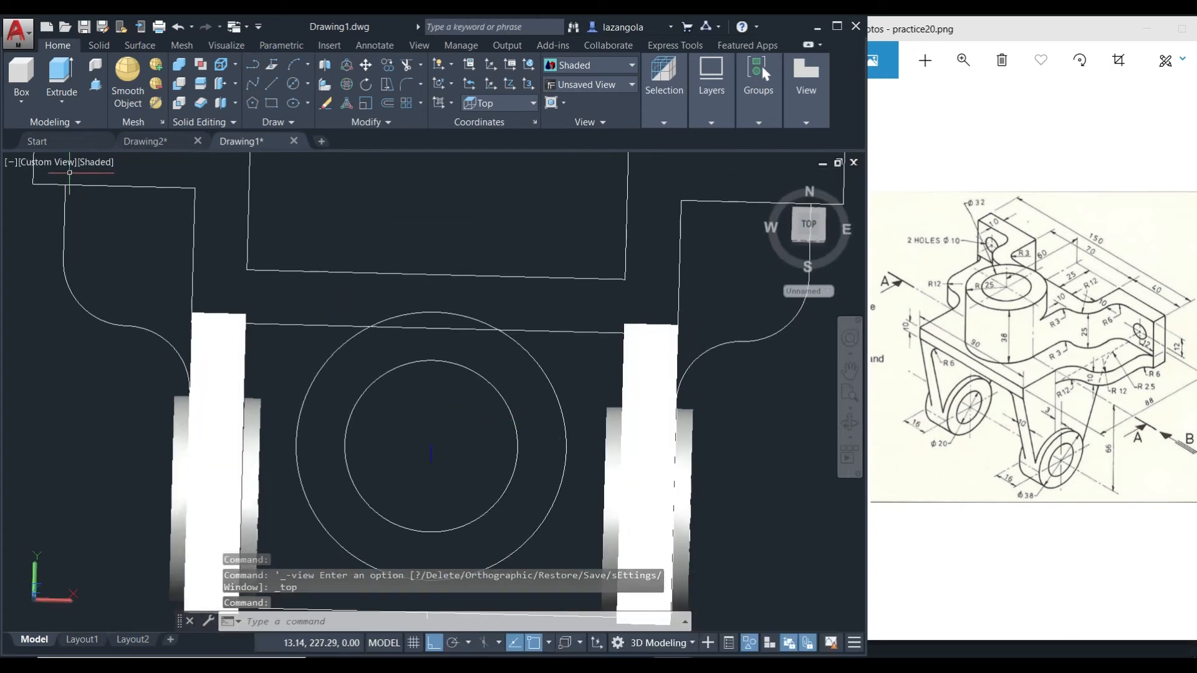
Set the Top view and enable the Quadrant object snap for line drawing around the concentric circles
{"action": "left_click", "coordinate": [48, 161]}
{"action": "left_click", "coordinate": [79, 197]}
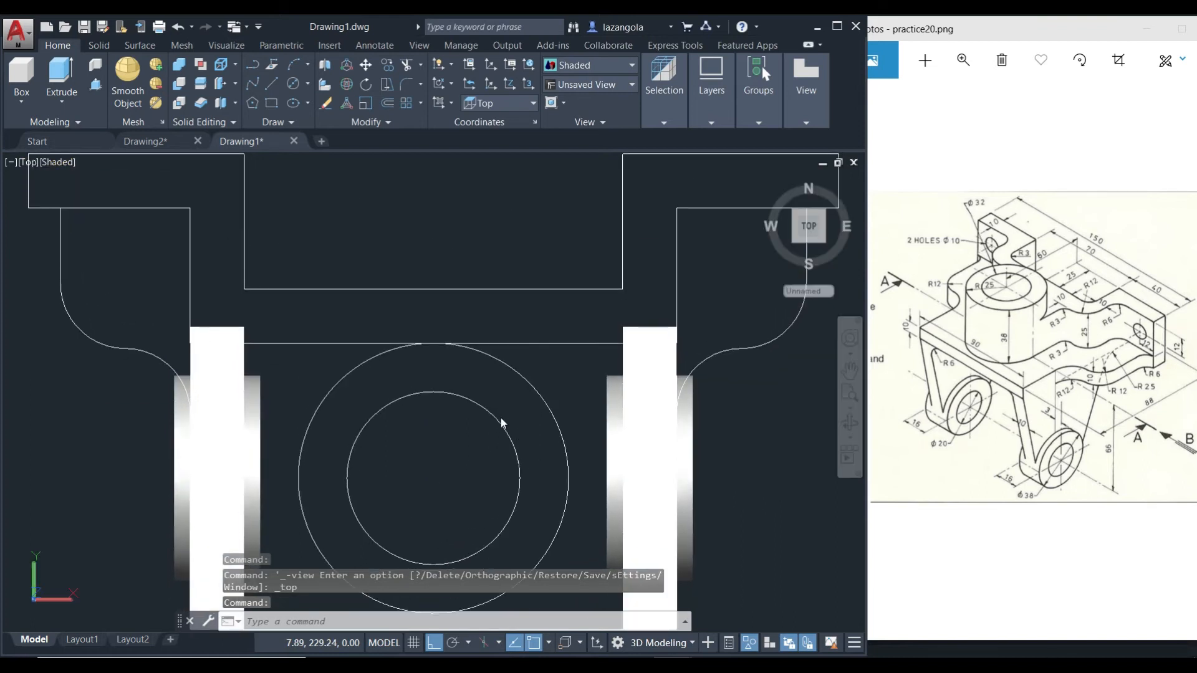
{"action": "scroll", "coordinate": [500, 419], "scroll_direction": "down", "scroll_amount": 3}
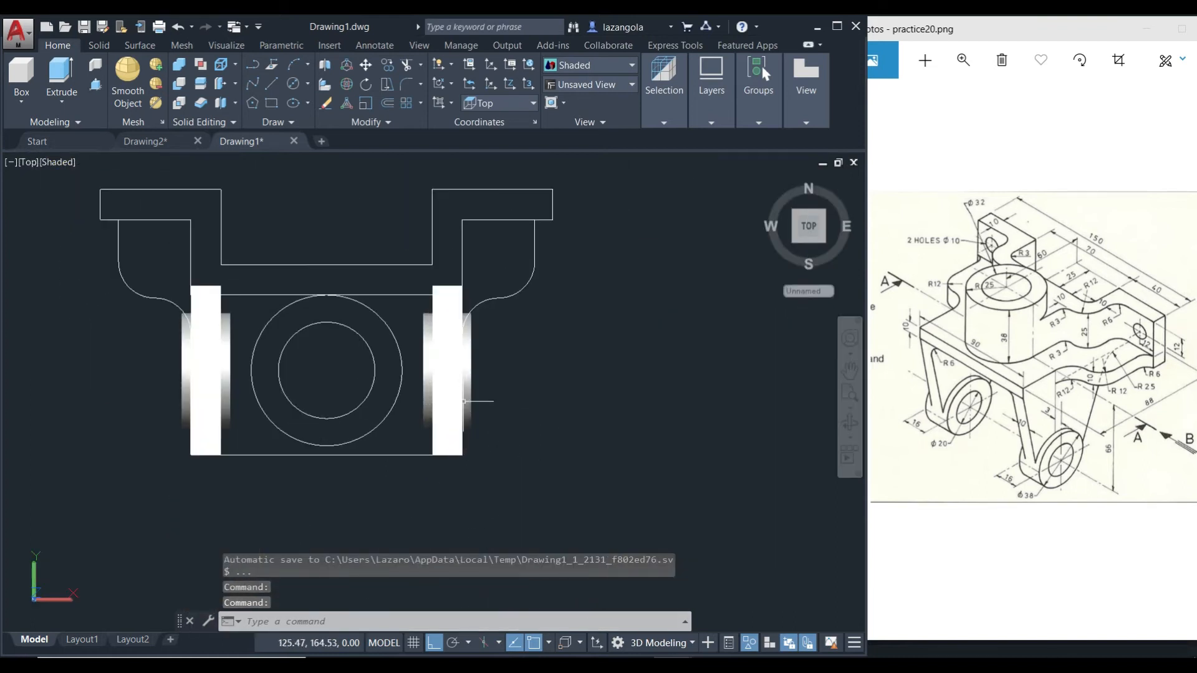
{"action": "scroll", "coordinate": [440, 398], "scroll_direction": "up", "scroll_amount": 2}
{"action": "mouse_move", "coordinate": [372, 359]}
{"action": "middle_mouse_down"}
{"action": "mouse_move", "coordinate": [470, 414]}
{"action": "mouse_move", "coordinate": [545, 404]}
{"action": "mouse_move", "coordinate": [559, 430]}
{"action": "middle_mouse_up"}
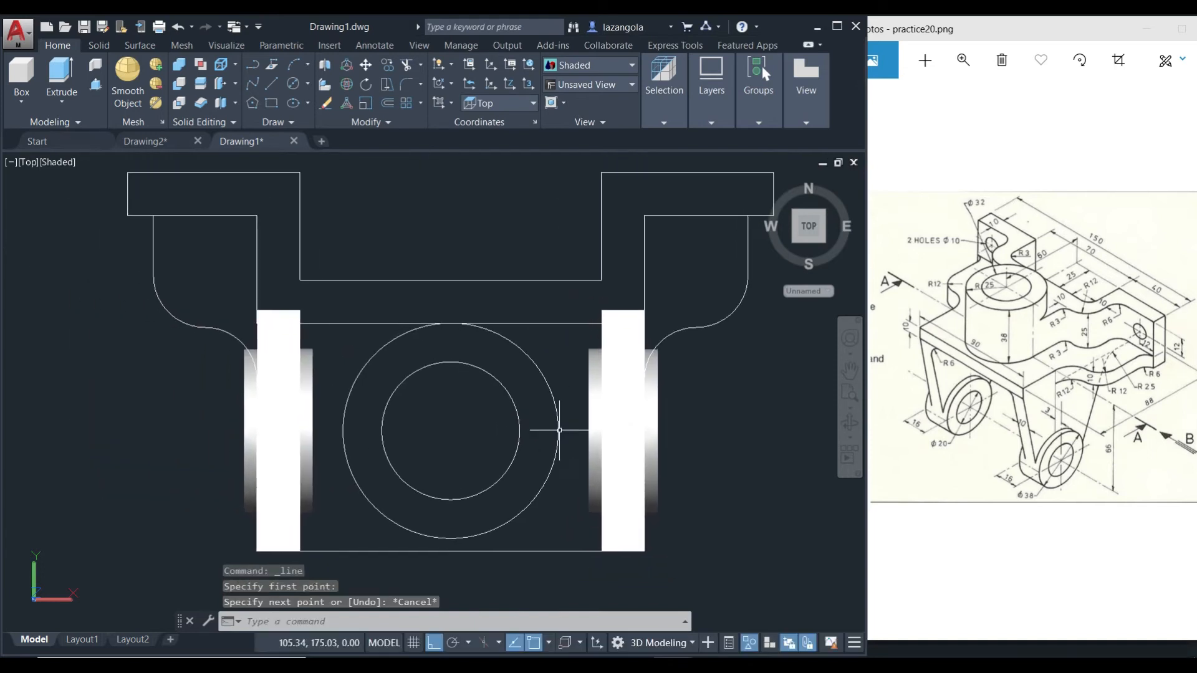
{"action": "left_click", "coordinate": [272, 87]}
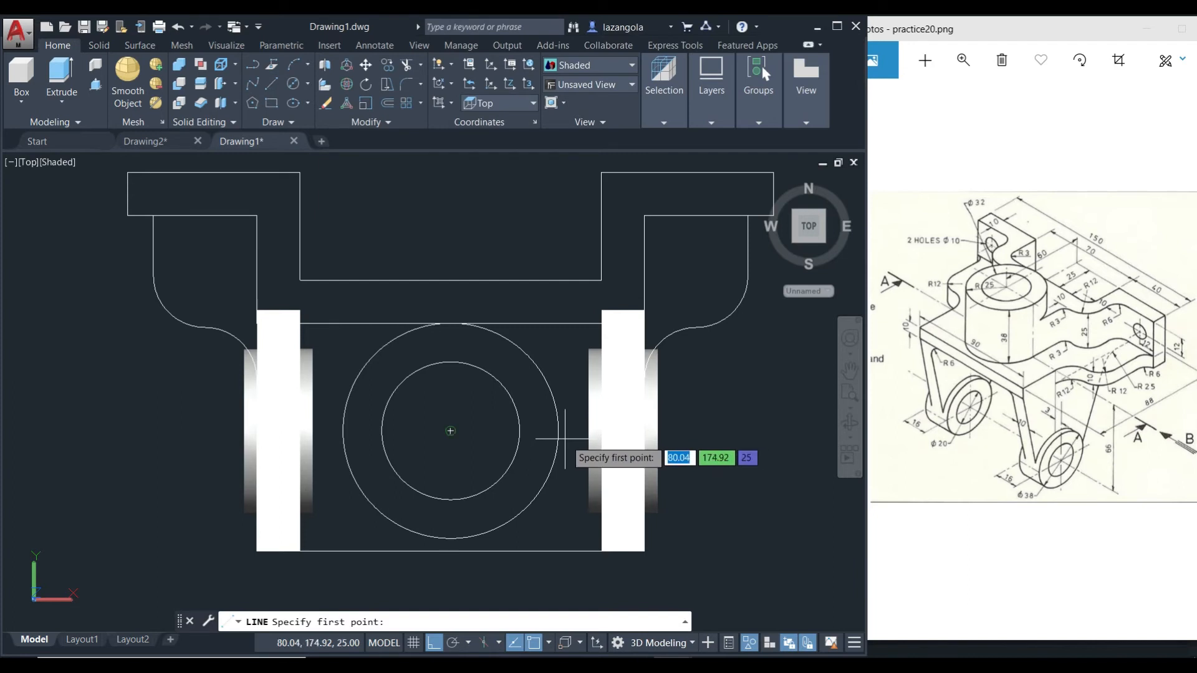
{"action": "left_click", "coordinate": [549, 644]}
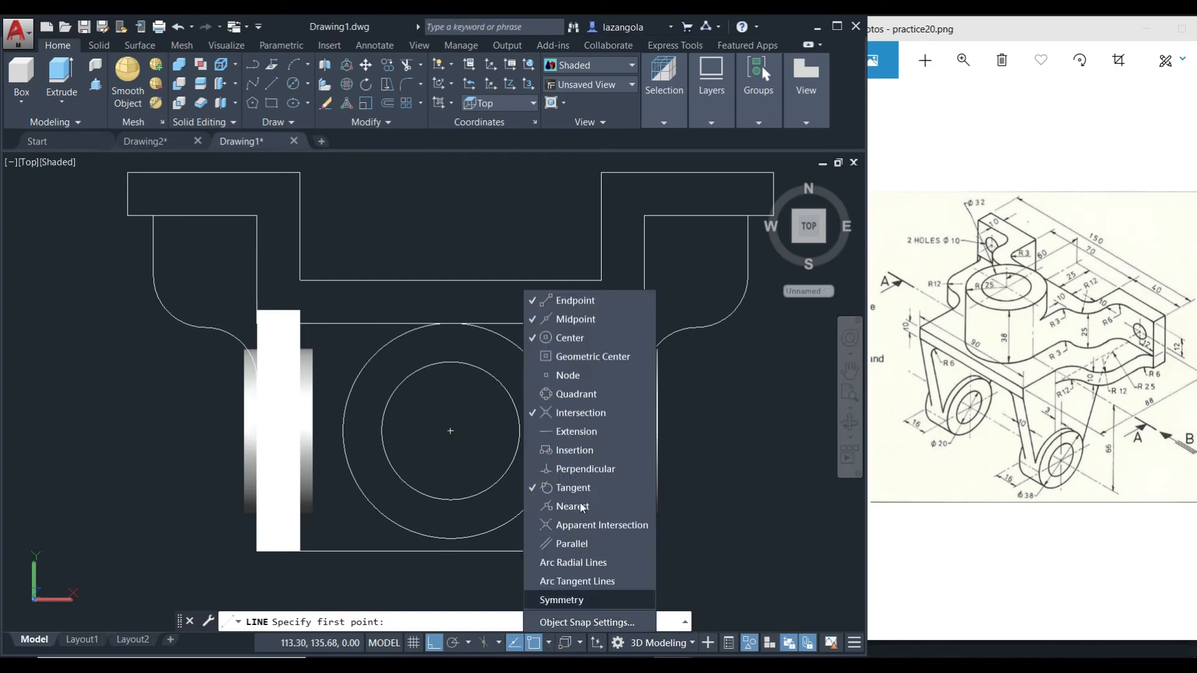
{"action": "left_click", "coordinate": [585, 399]}
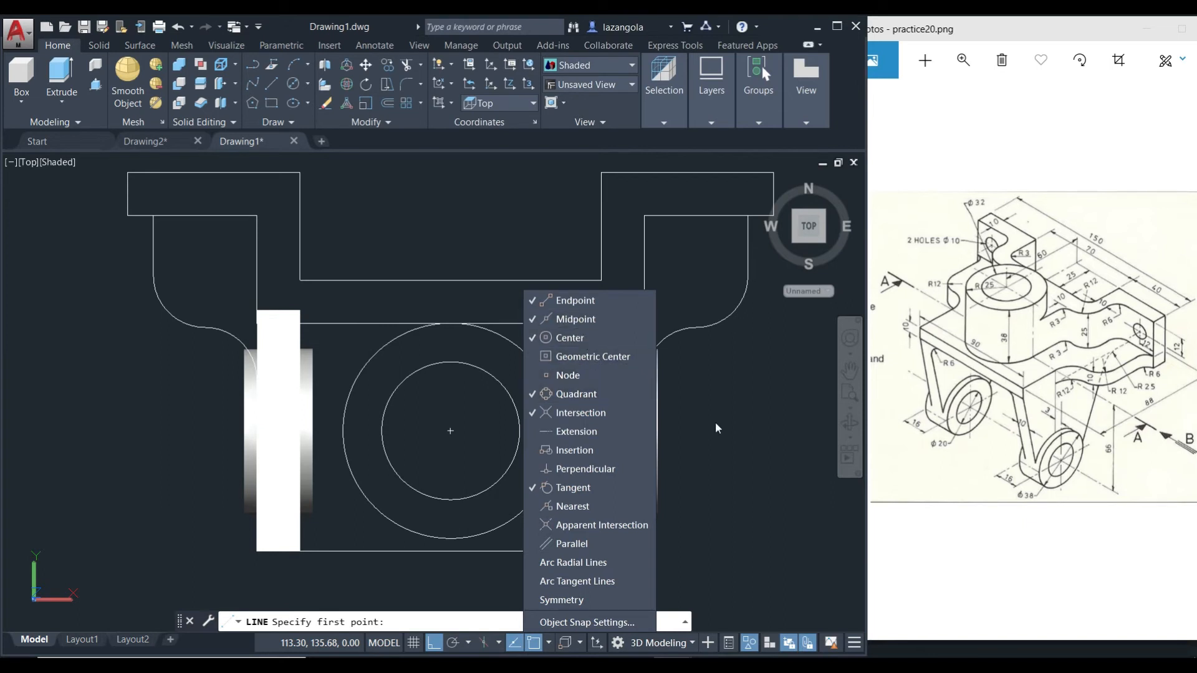
{"action": "mouse_move", "coordinate": [450, 430]}
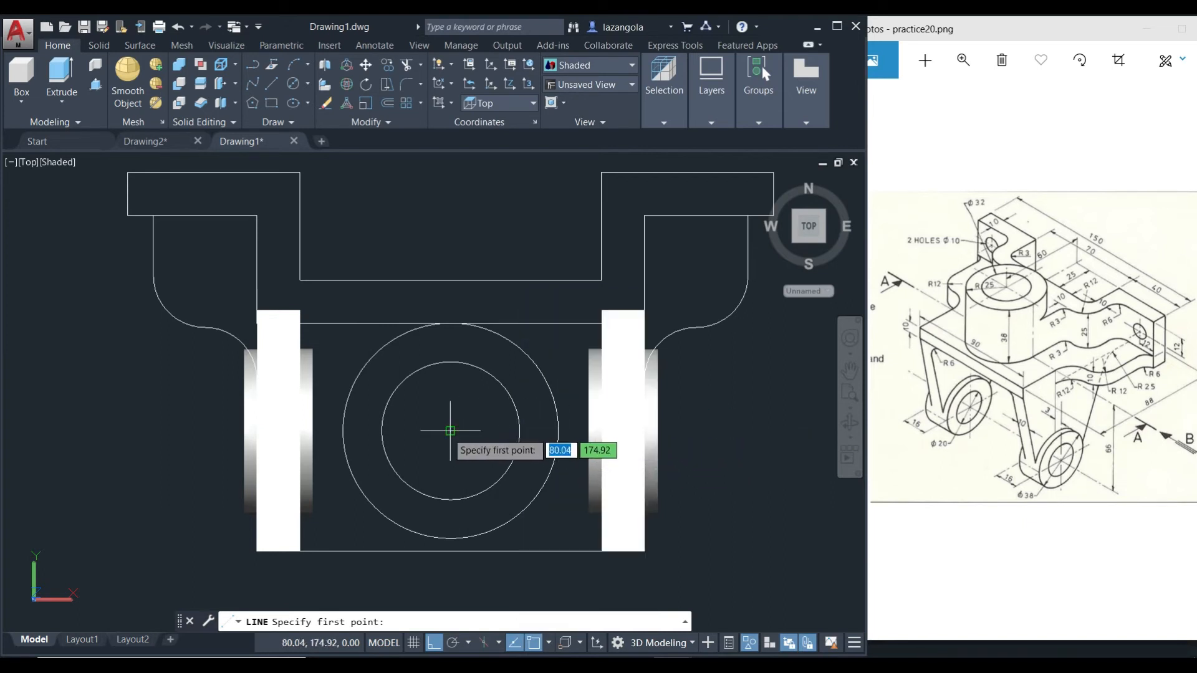
{"action": "left_click", "coordinate": [558, 430]}
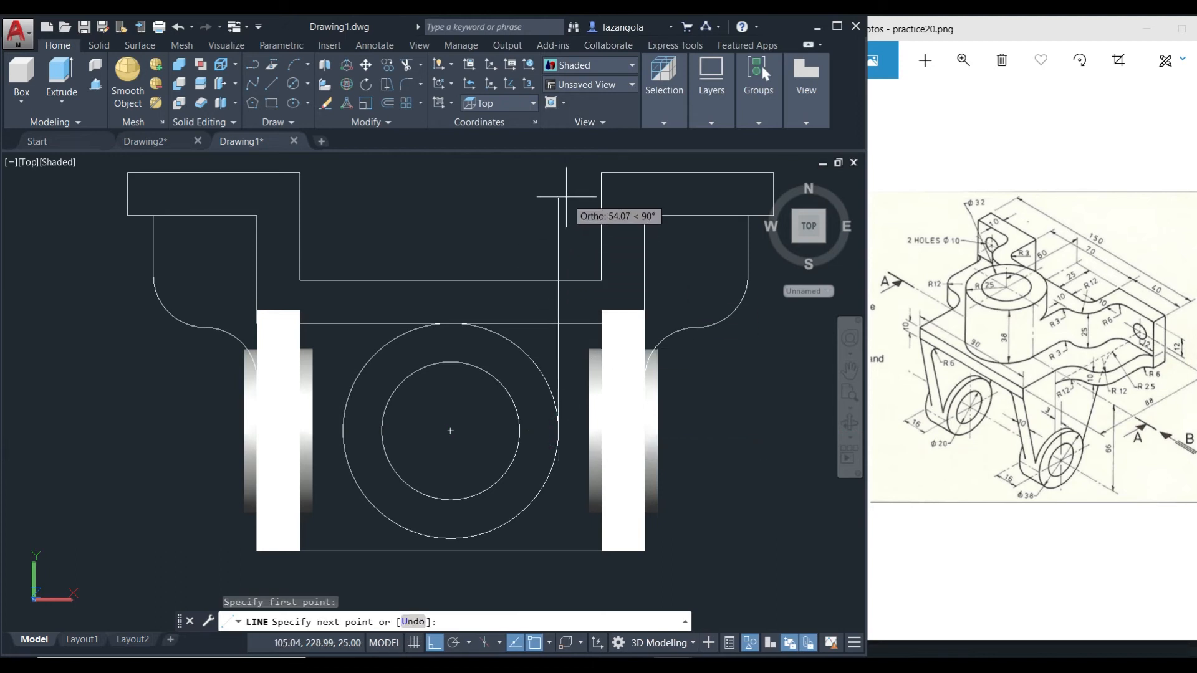
{"action": "key", "text": "Escape"}
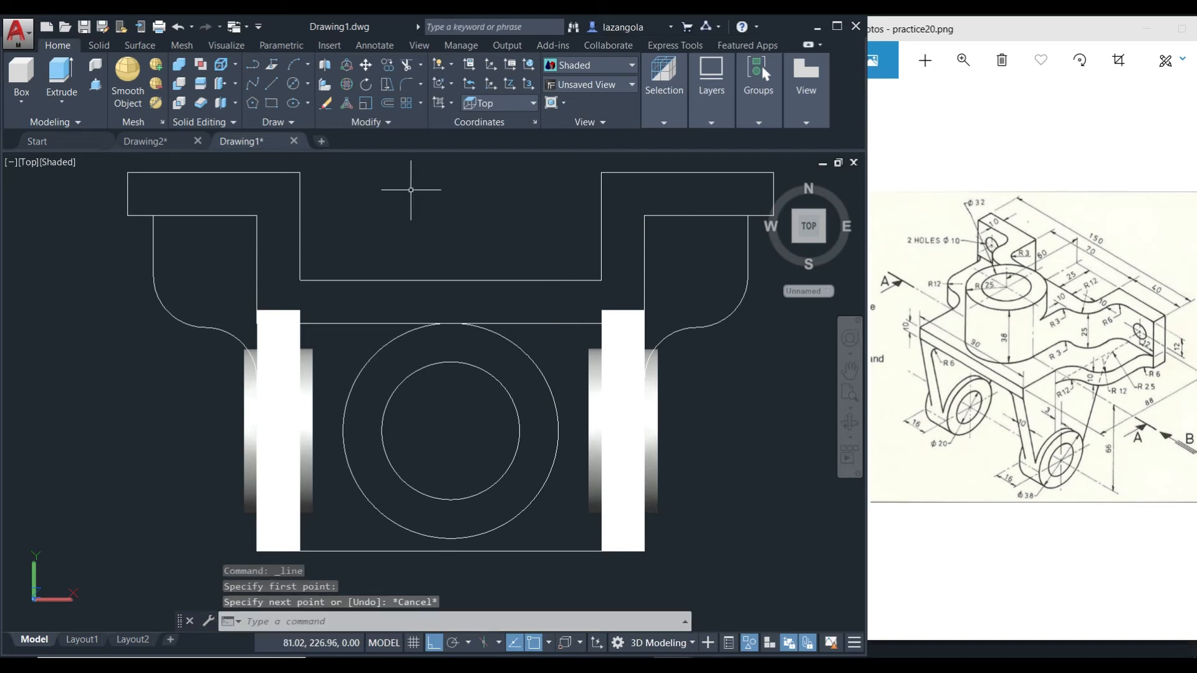
Draw a horizontal line across the outer circle, joining its two opposite side quadrants through the centre
{"action": "left_click", "coordinate": [270, 83]}
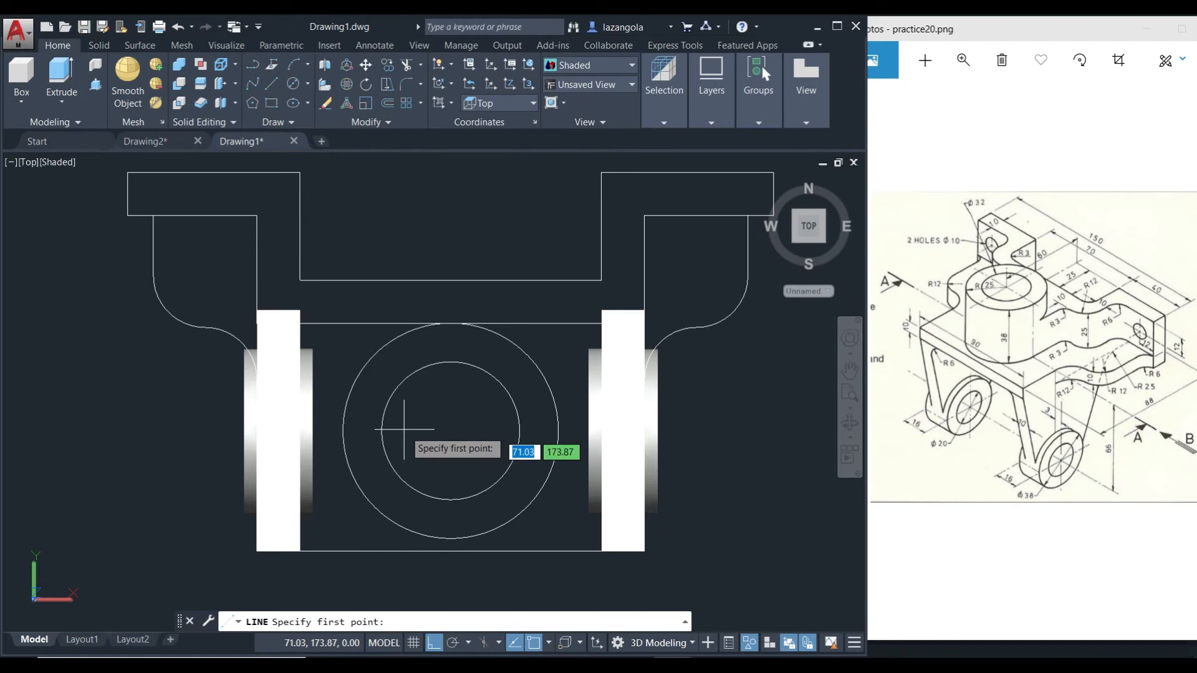
{"action": "left_click", "coordinate": [342, 431]}
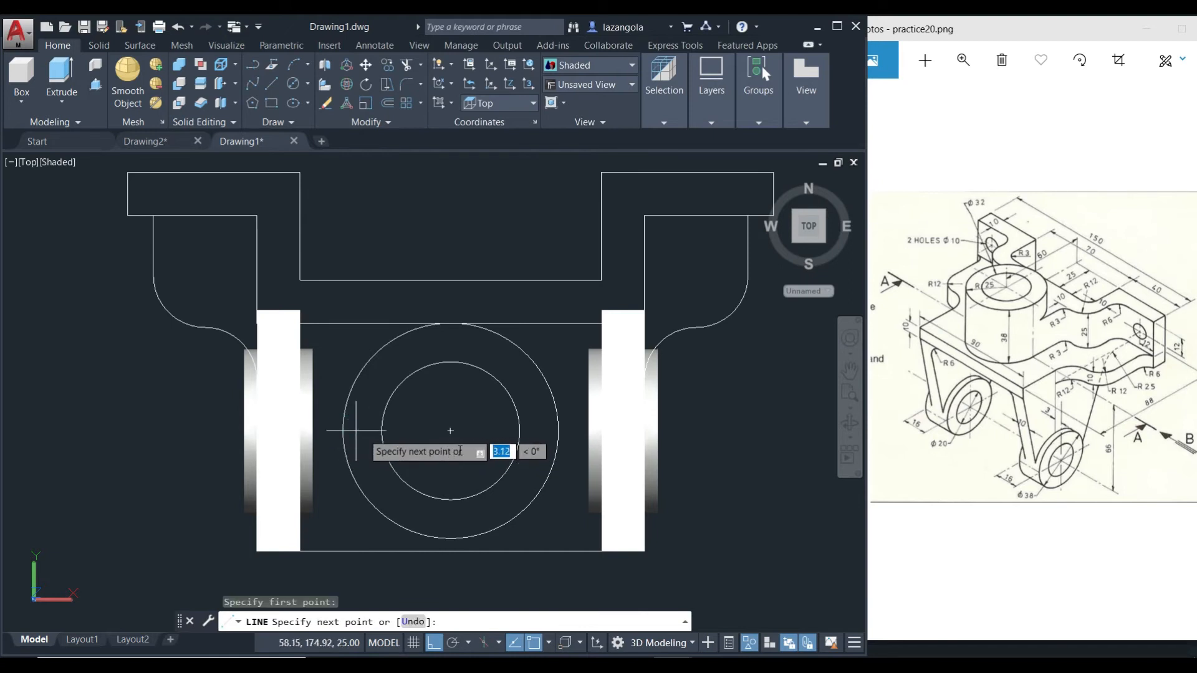
{"action": "left_click", "coordinate": [558, 429]}
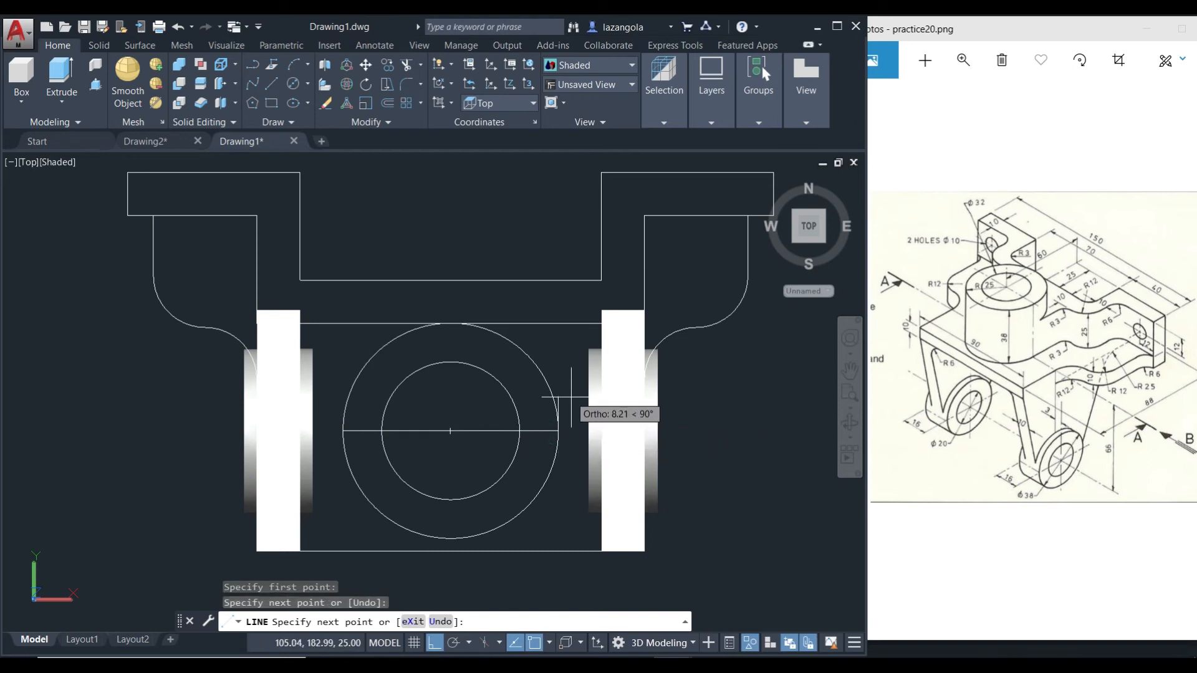
{"action": "key", "text": "Return"}
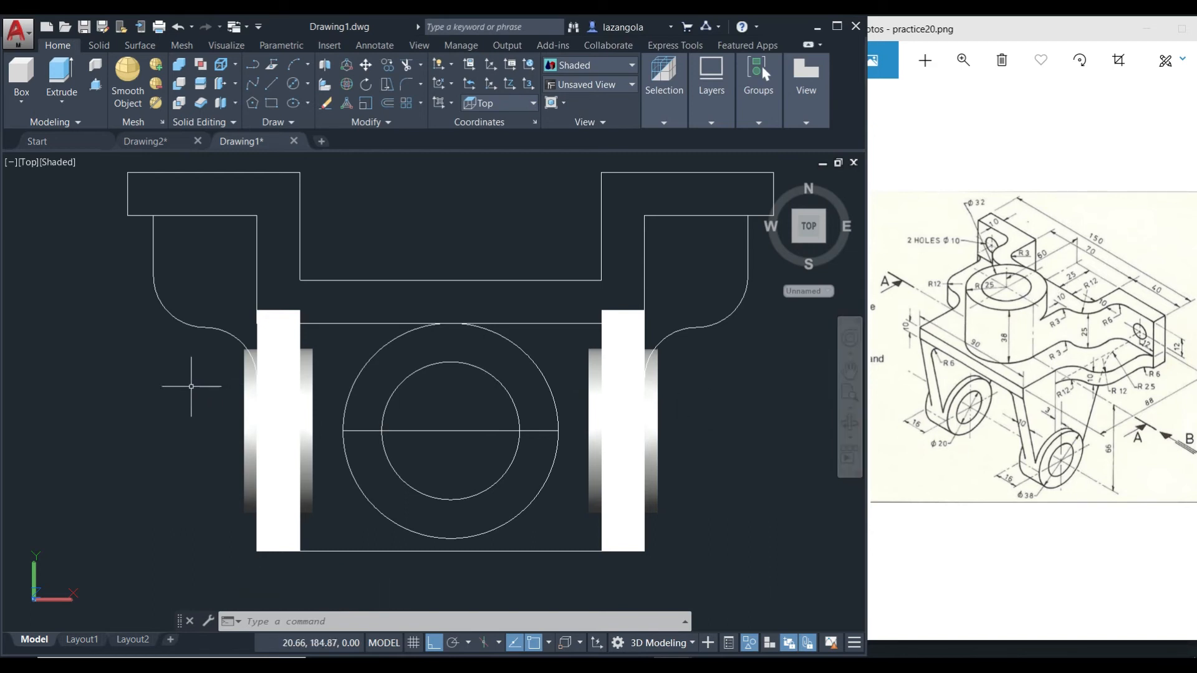
Hide the two overlapping plate outline polylines around the circles, leaving the legs and circles displayed
{"action": "left_click", "coordinate": [462, 280]}
{"action": "right_click", "coordinate": [464, 279]}
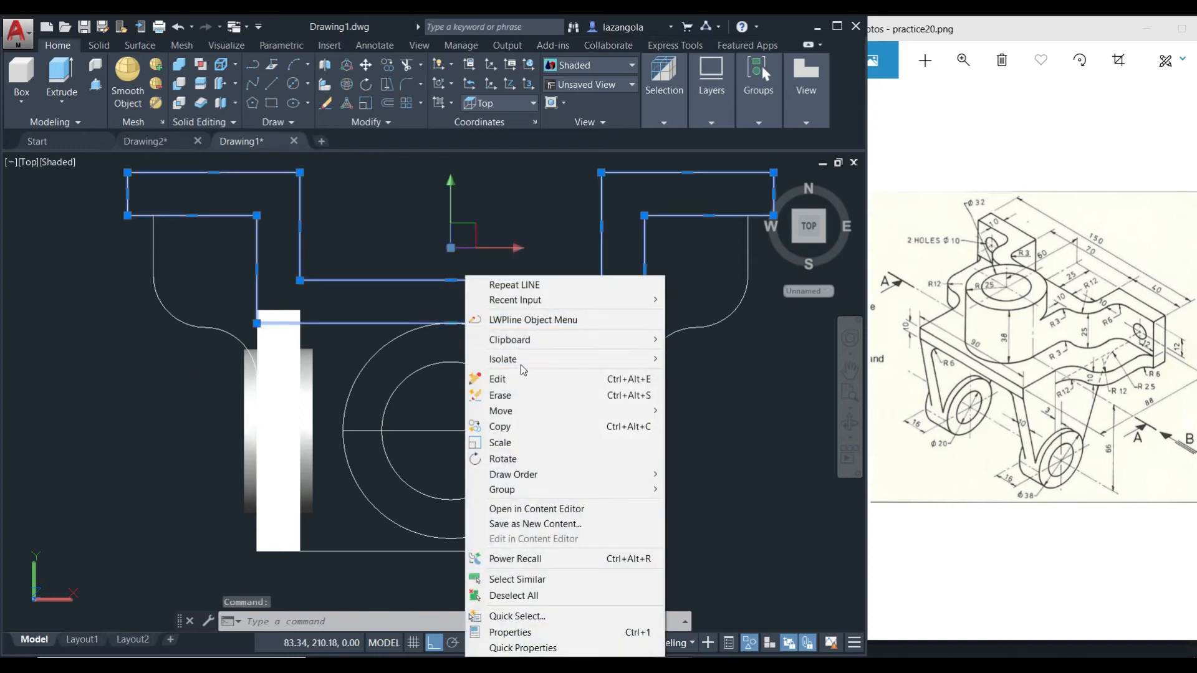
{"action": "mouse_move", "coordinate": [522, 360]}
{"action": "left_click", "coordinate": [703, 382]}
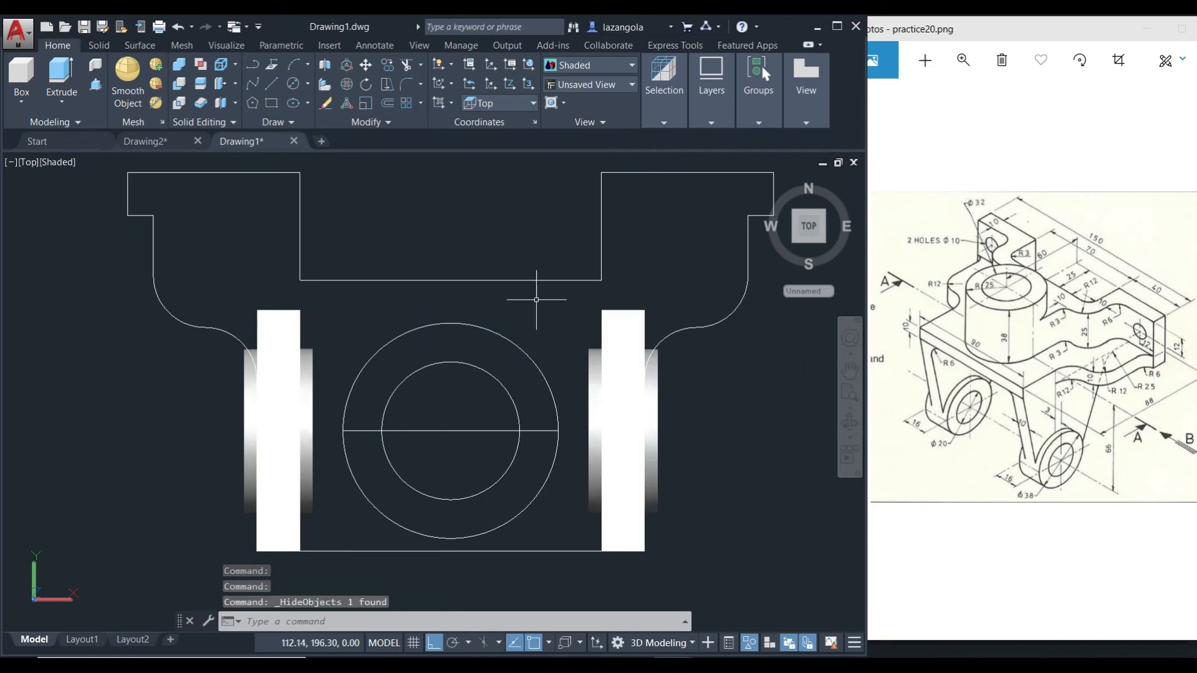
{"action": "left_click", "coordinate": [487, 281]}
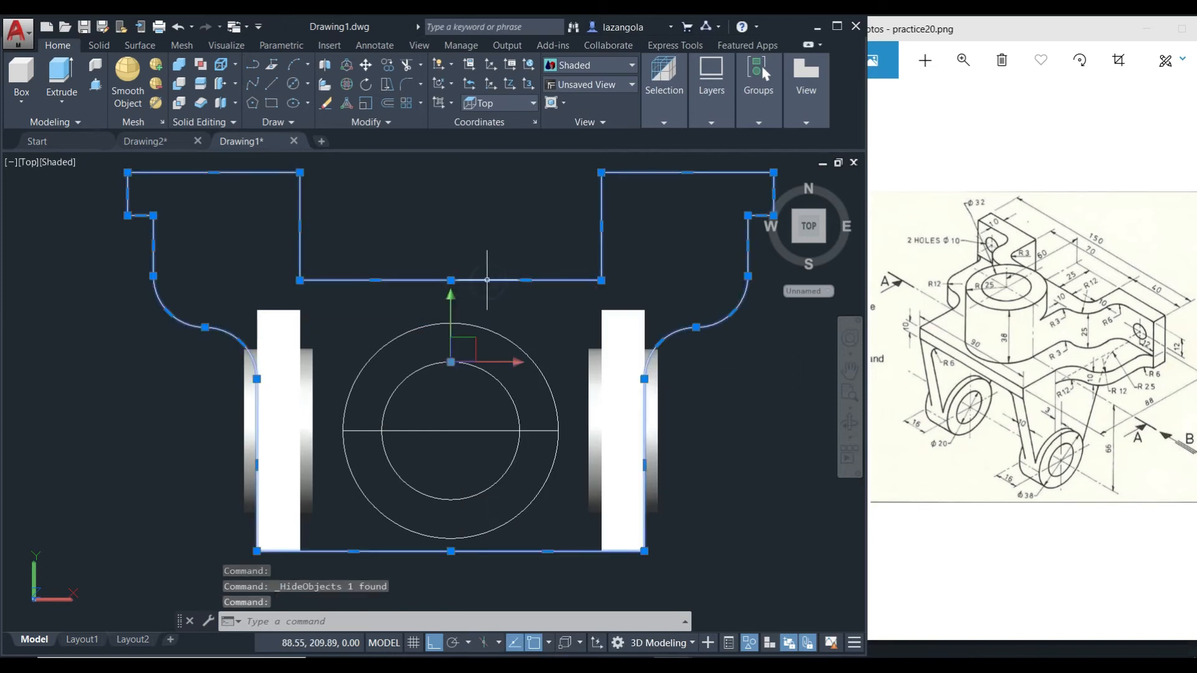
{"action": "right_click", "coordinate": [489, 281]}
{"action": "mouse_move", "coordinate": [542, 359]}
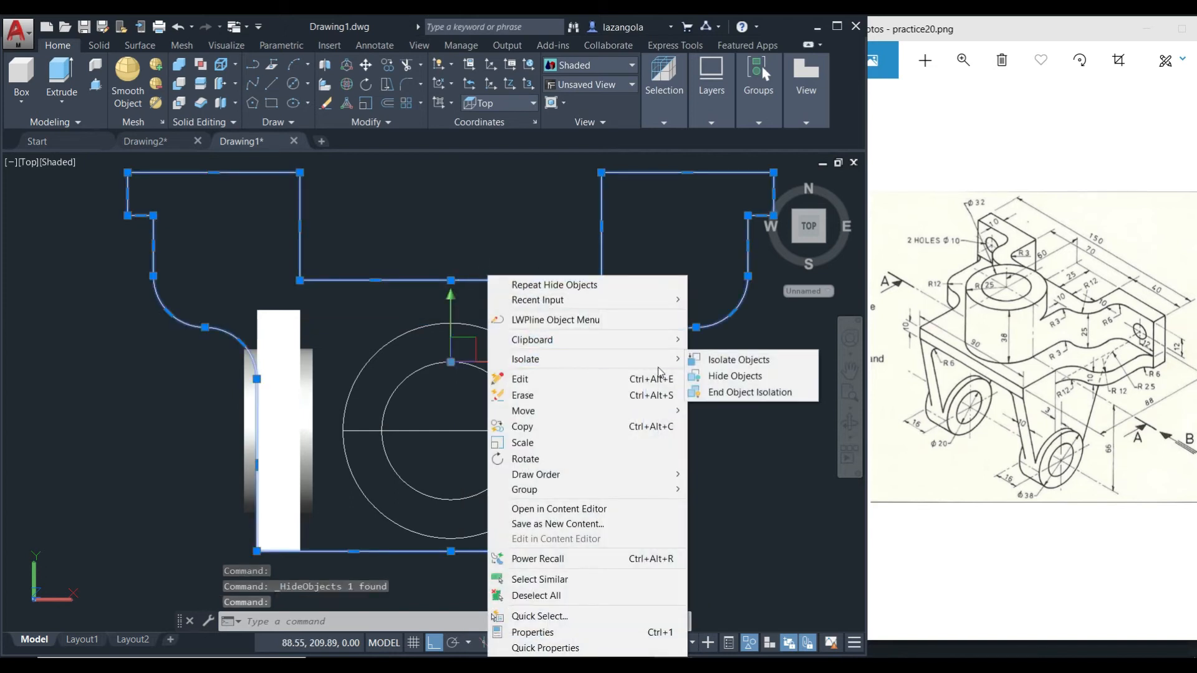
{"action": "left_click", "coordinate": [721, 376]}
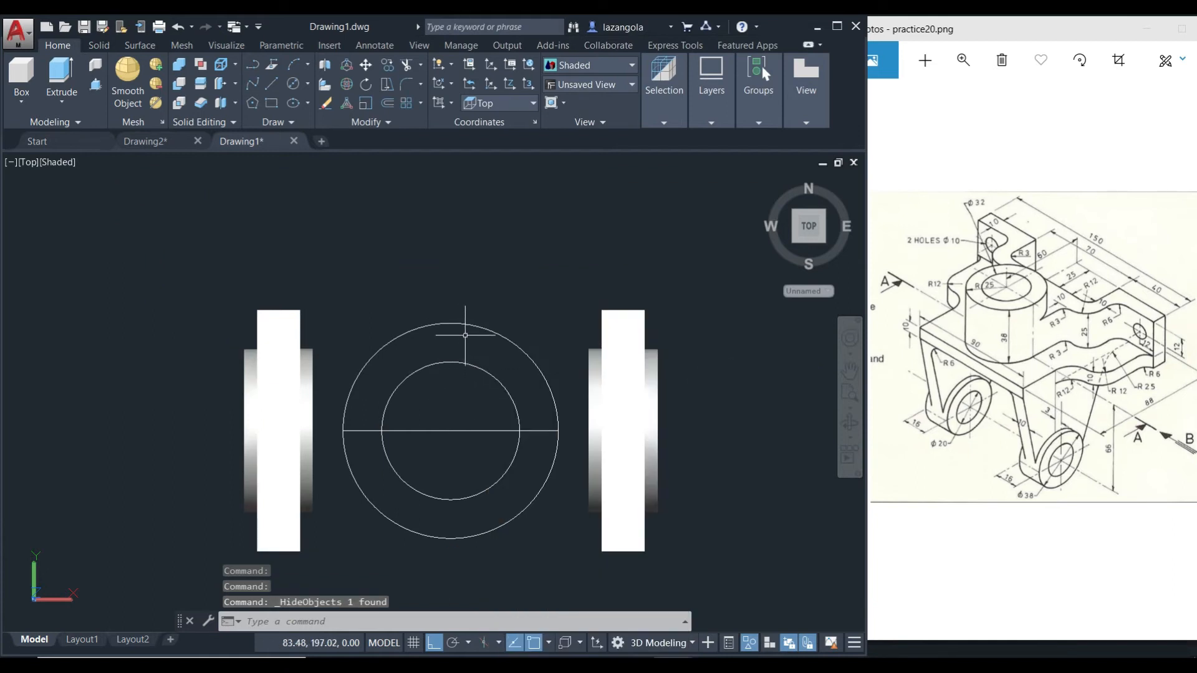
Offset the circle's horizontal diameter line by 35 units toward the rear of the bracket
{"action": "type", "text": "OFF"}
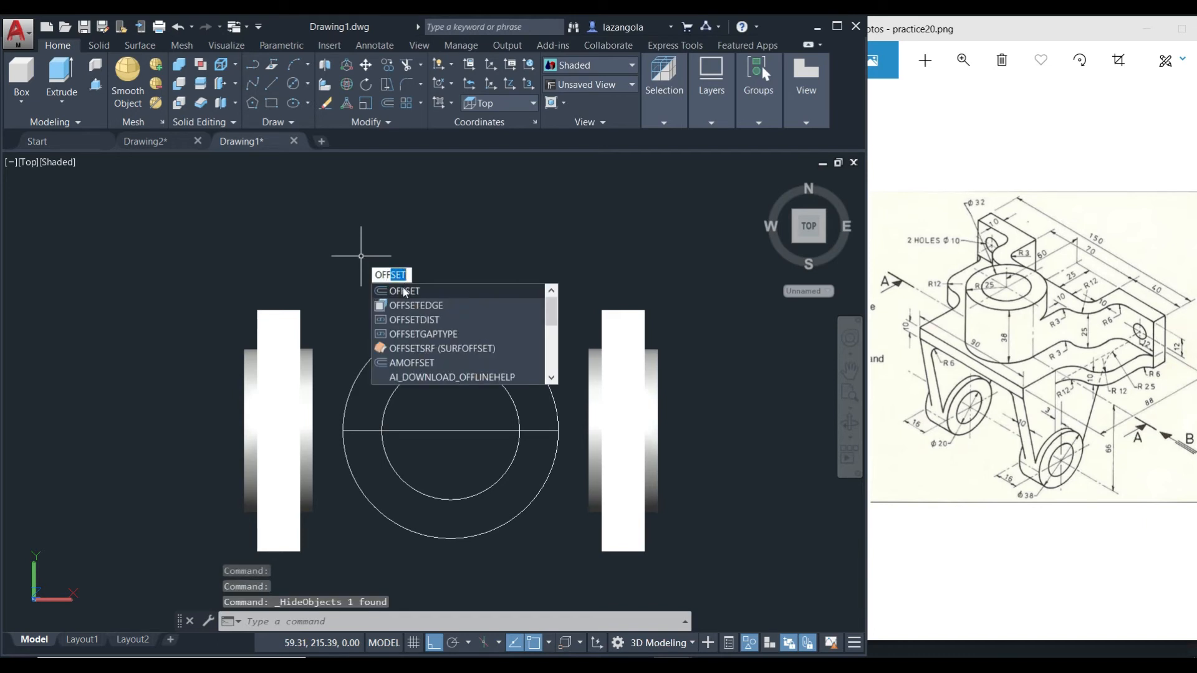
{"action": "left_click", "coordinate": [404, 291]}
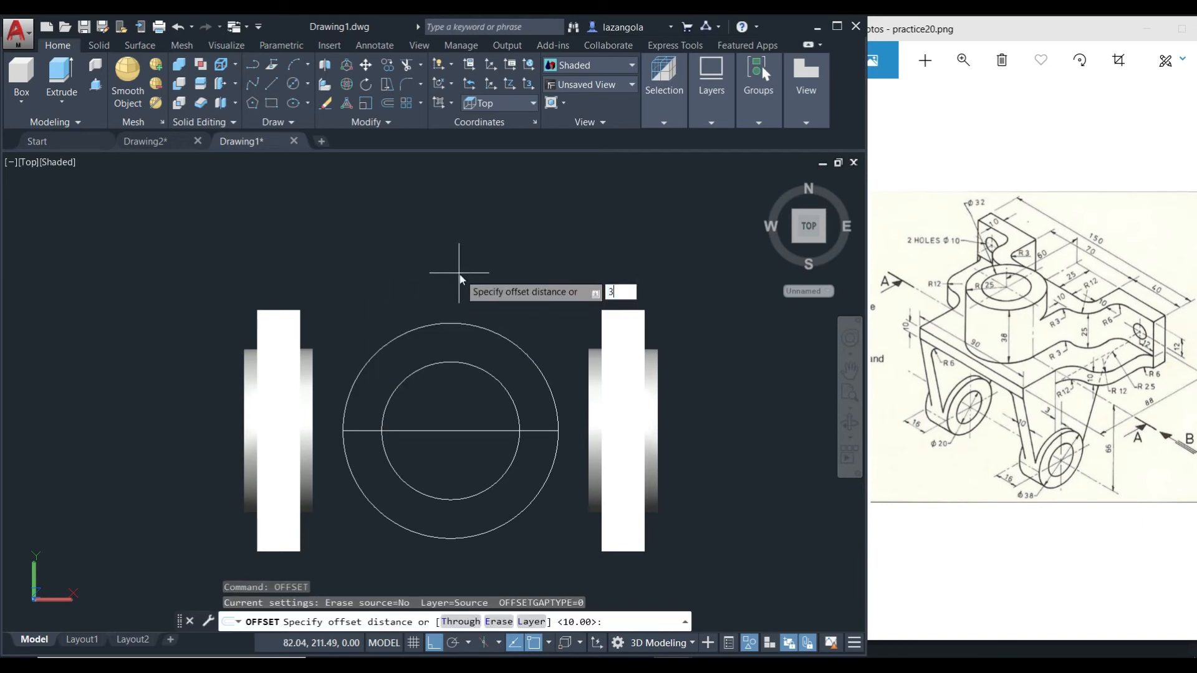
{"action": "key", "text": "Return"}
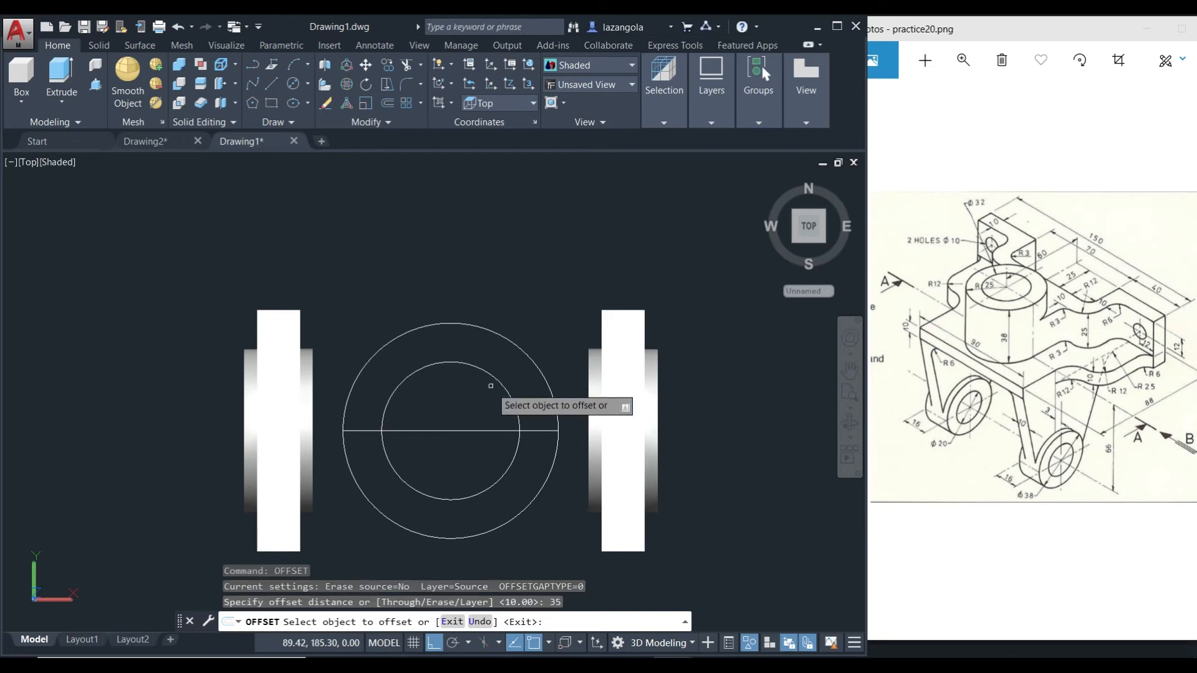
{"action": "left_click", "coordinate": [458, 430]}
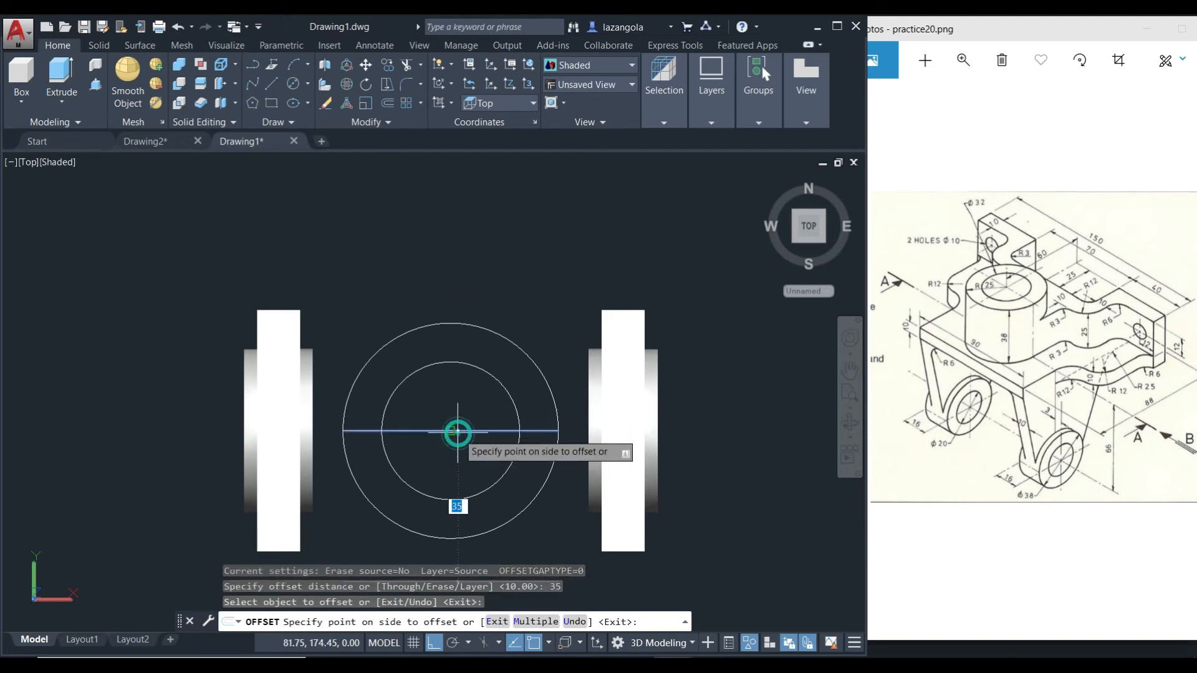
{"action": "left_click", "coordinate": [442, 306]}
{"action": "key", "text": "Return"}
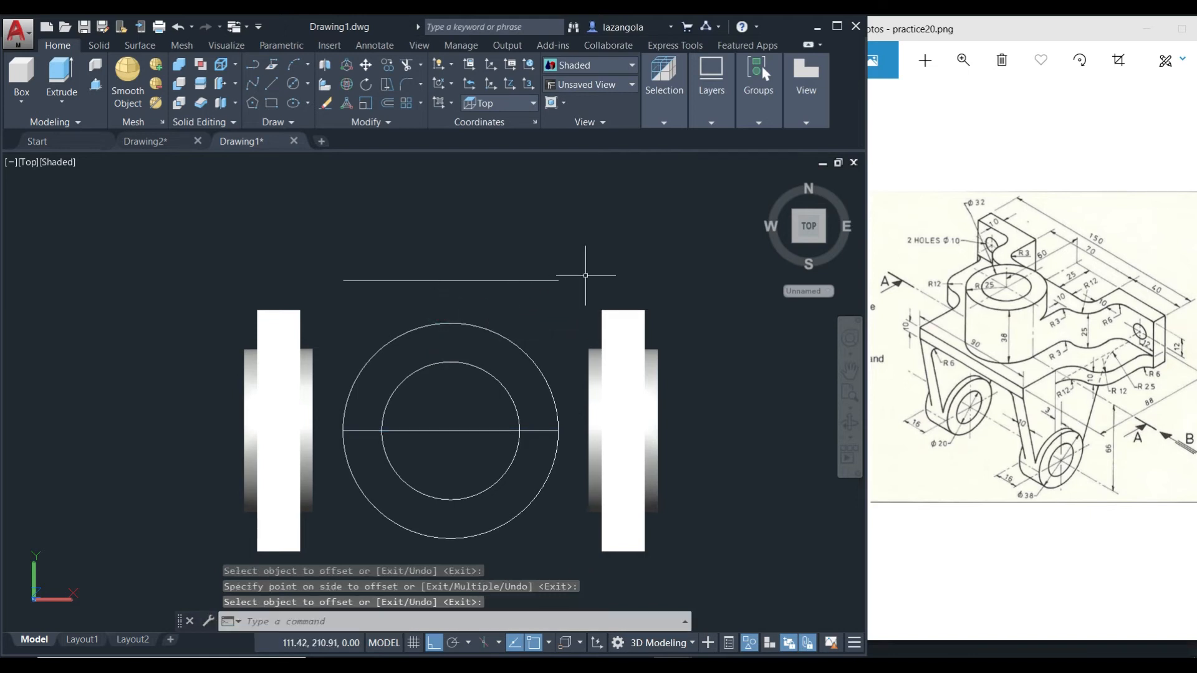
Draw two straight lines connecting both ends of the offset line to the matching ends of the circle's diameter line
{"action": "left_click", "coordinate": [272, 85]}
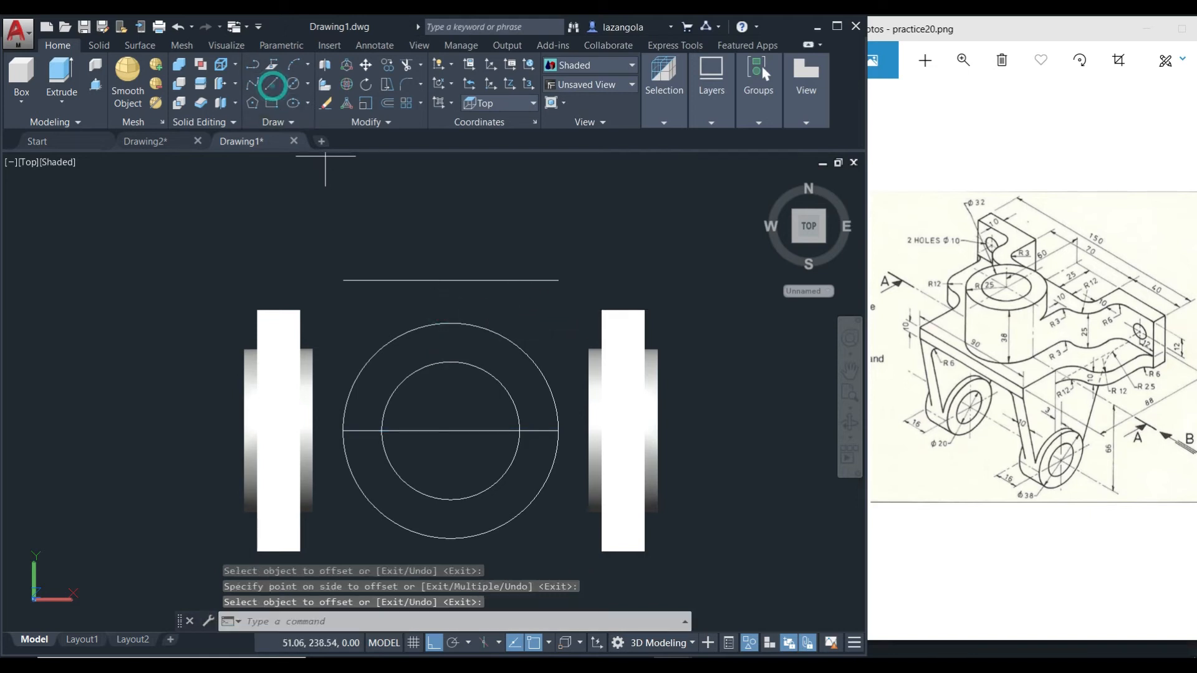
{"action": "left_click", "coordinate": [558, 280]}
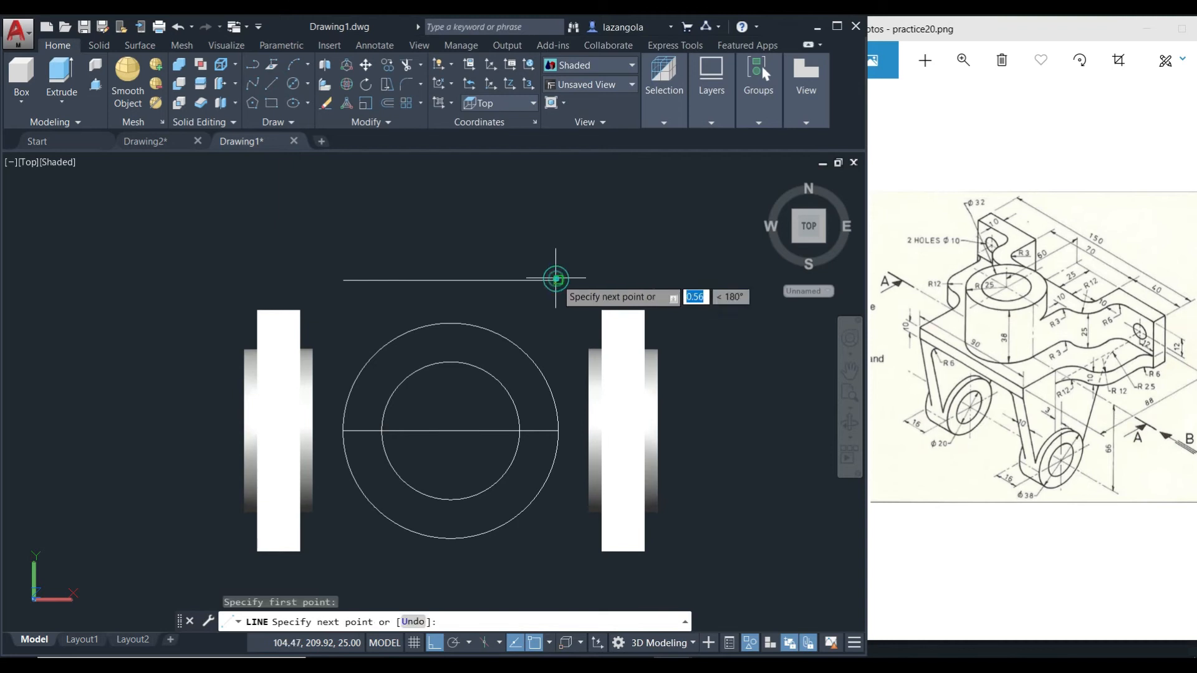
{"action": "left_click", "coordinate": [557, 430]}
{"action": "key", "text": "Return"}
{"action": "key", "text": "Return"}
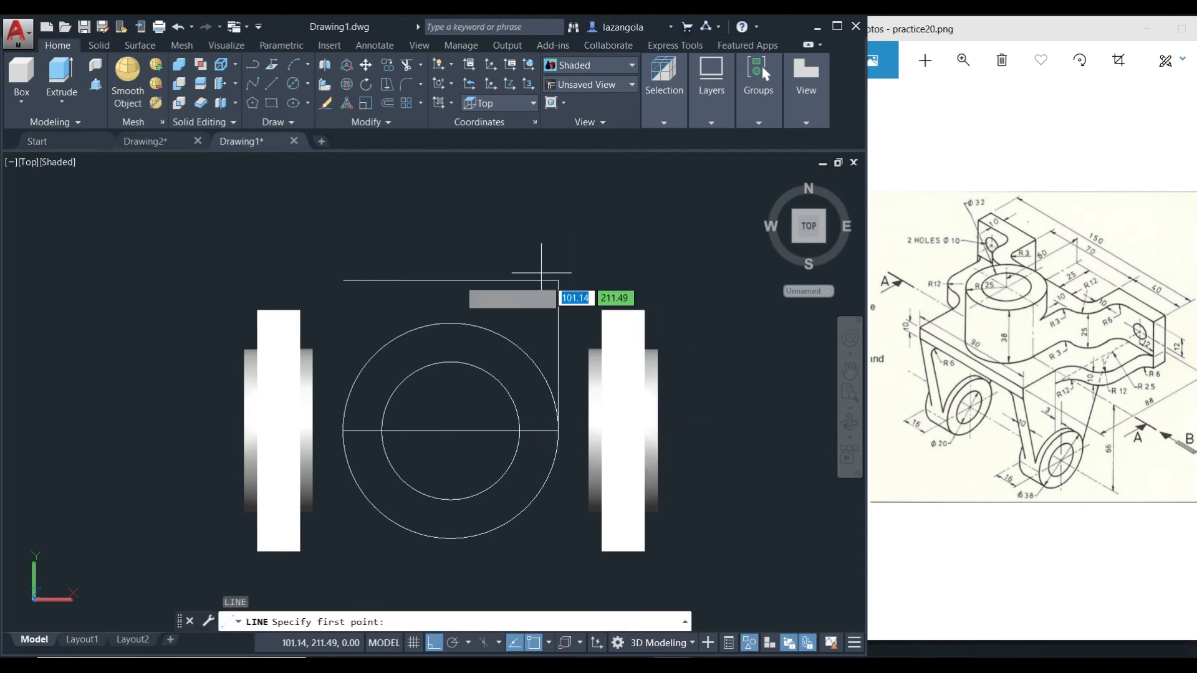
{"action": "left_click", "coordinate": [343, 281]}
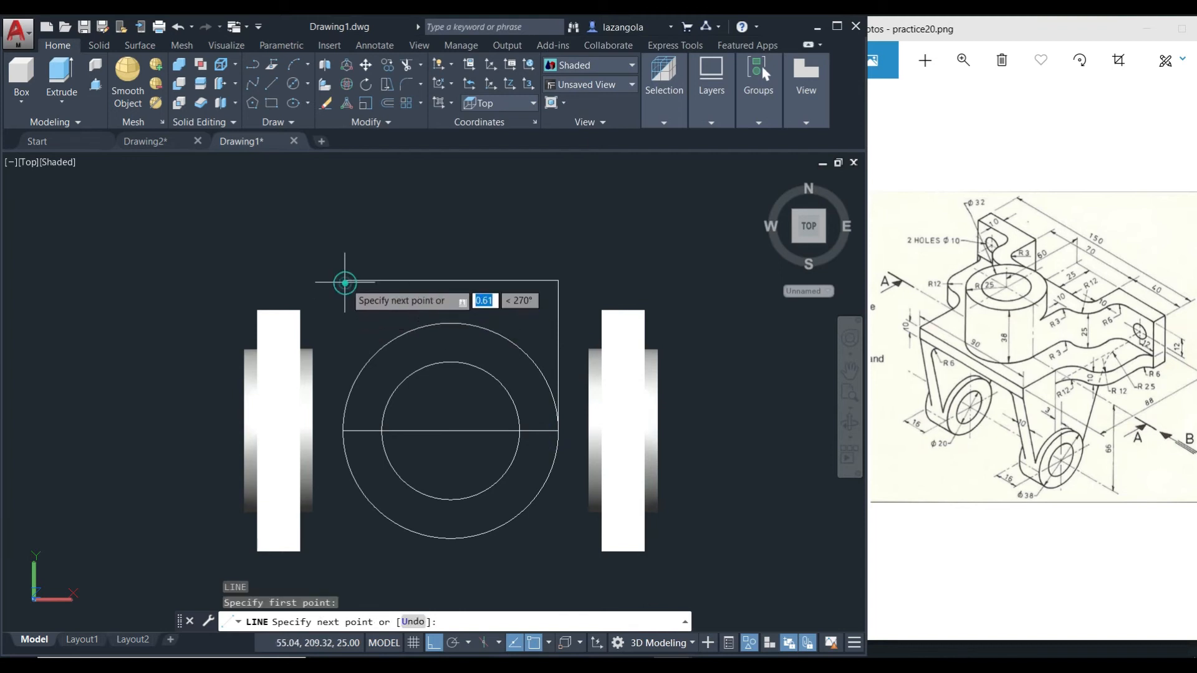
{"action": "left_click", "coordinate": [345, 429]}
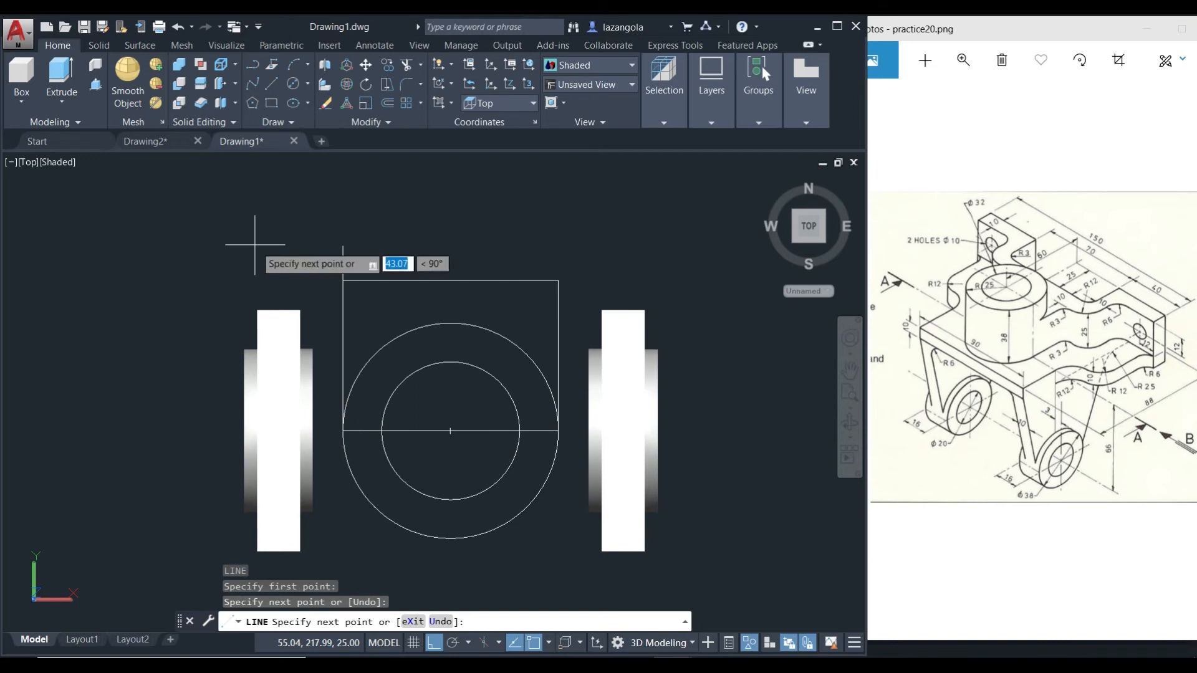
{"action": "key", "text": "Return"}
Delete the vertical guide line below the centre of the raised circles in a 3D view
{"action": "mouse_move", "coordinate": [801, 406]}
{"action": "middle_mouse_down", "text": "shift"}
{"action": "mouse_move", "coordinate": [810, 399]}
{"action": "mouse_move", "coordinate": [728, 278]}
{"action": "mouse_move", "coordinate": [751, 321]}
{"action": "middle_mouse_up", "text": "shift"}
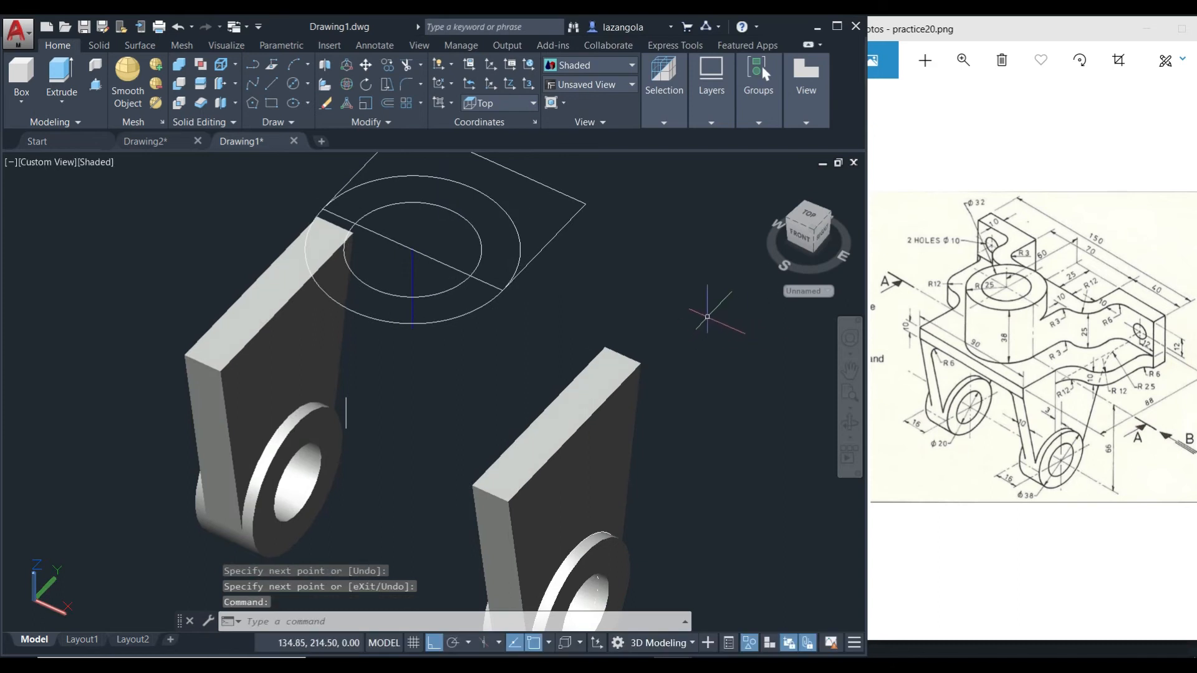
{"action": "left_click", "coordinate": [413, 272]}
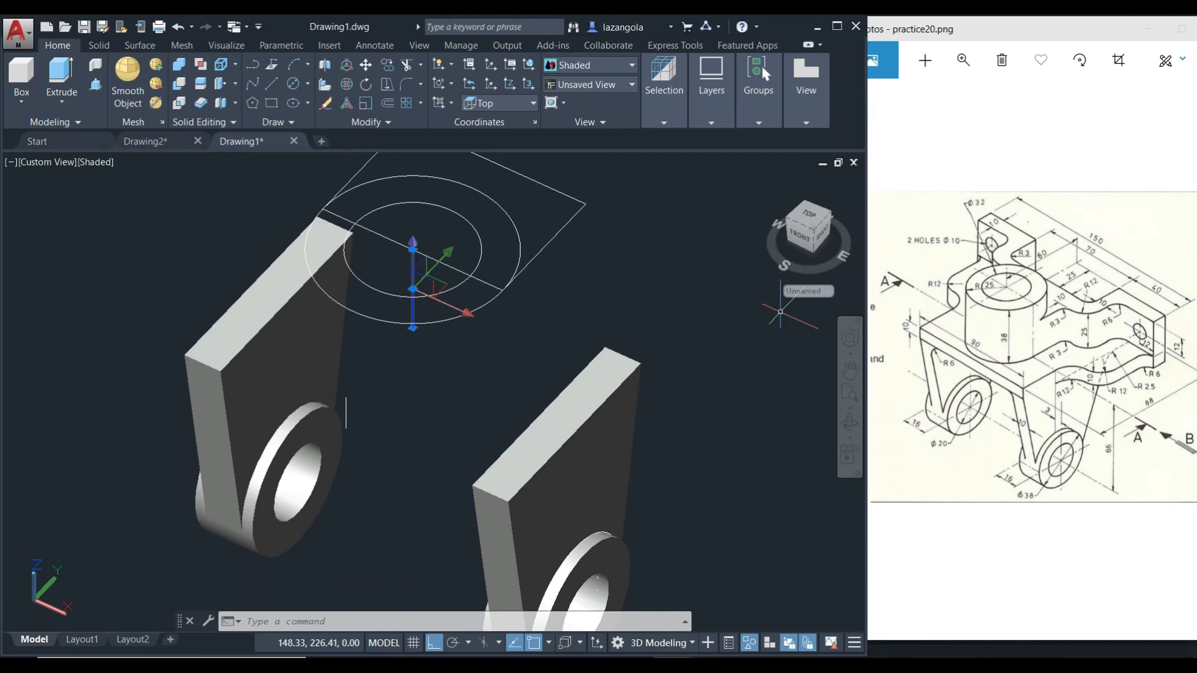
{"action": "key", "text": "Delete"}
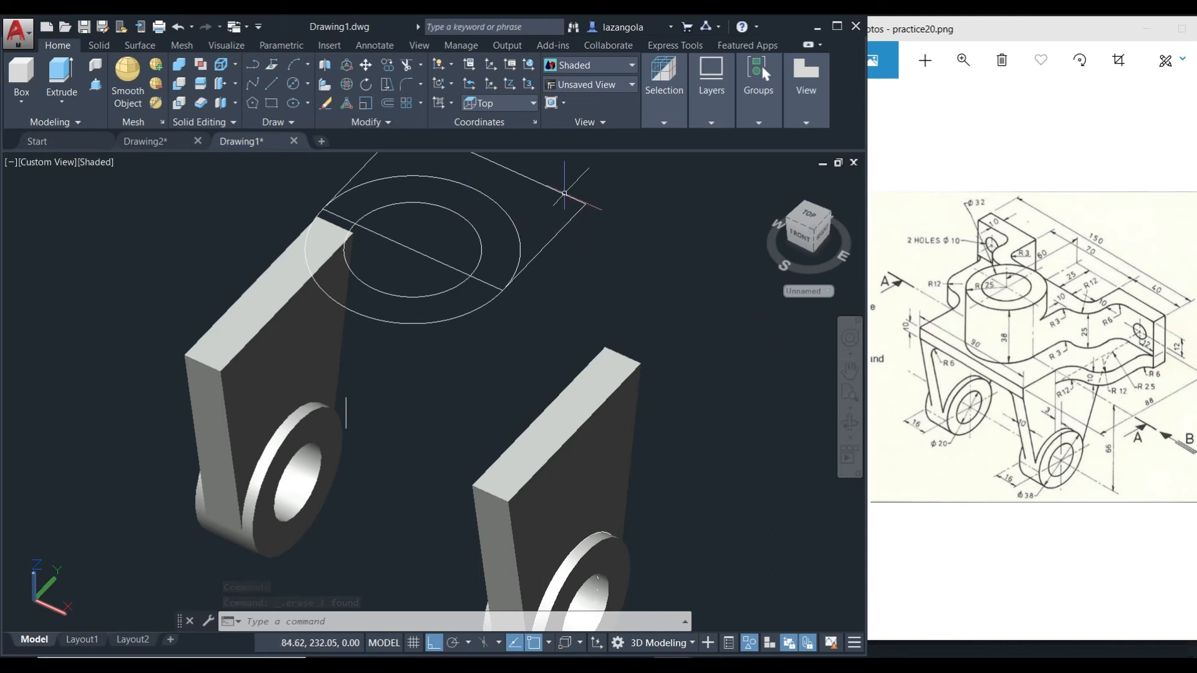
Join the diameter line, the two side lines and the offset line into one closed rectangular polyline
{"action": "left_click", "coordinate": [553, 240]}
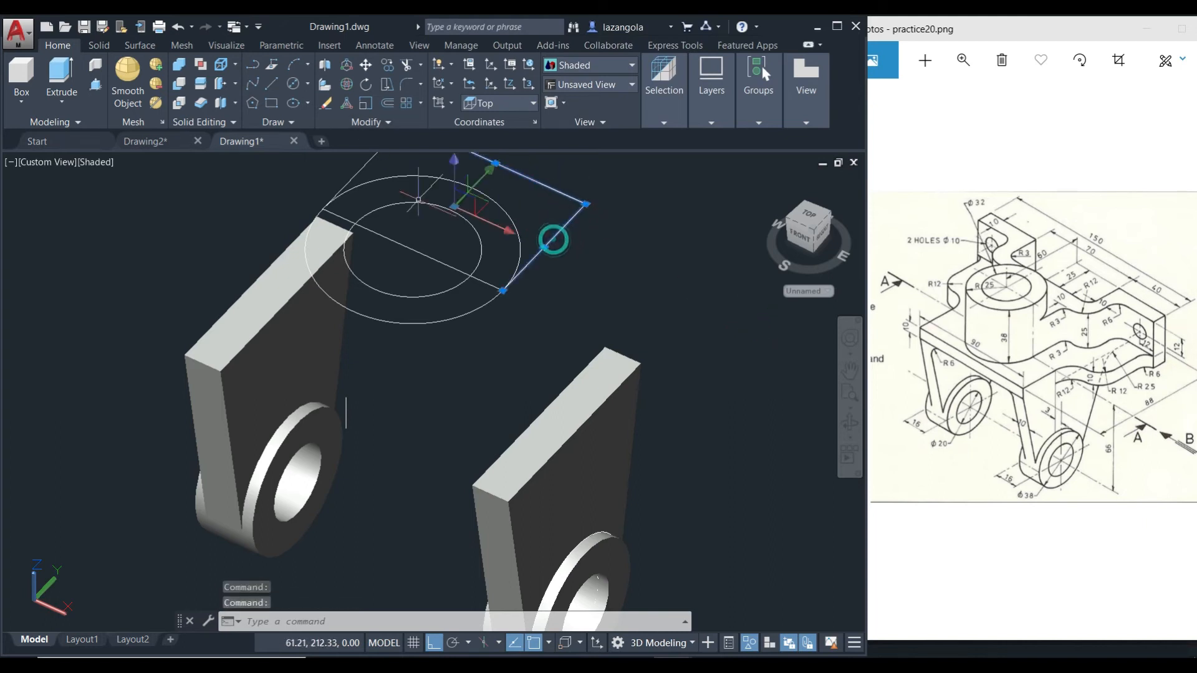
{"action": "left_click", "coordinate": [355, 169]}
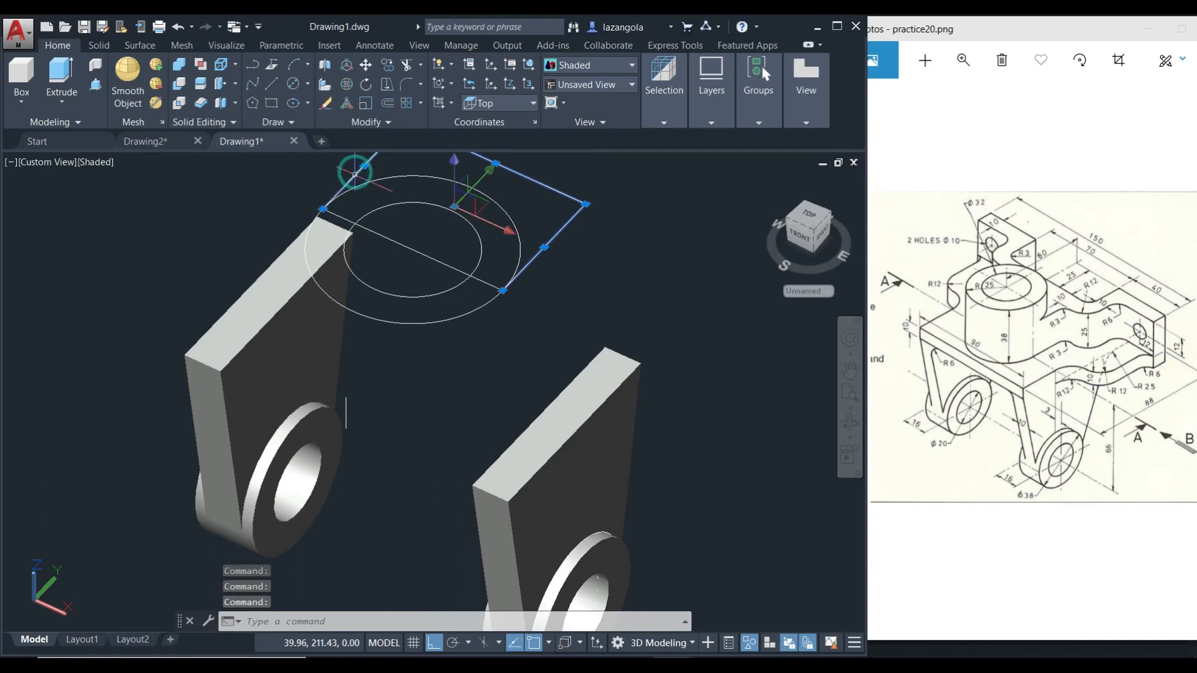
{"action": "left_click", "coordinate": [376, 234]}
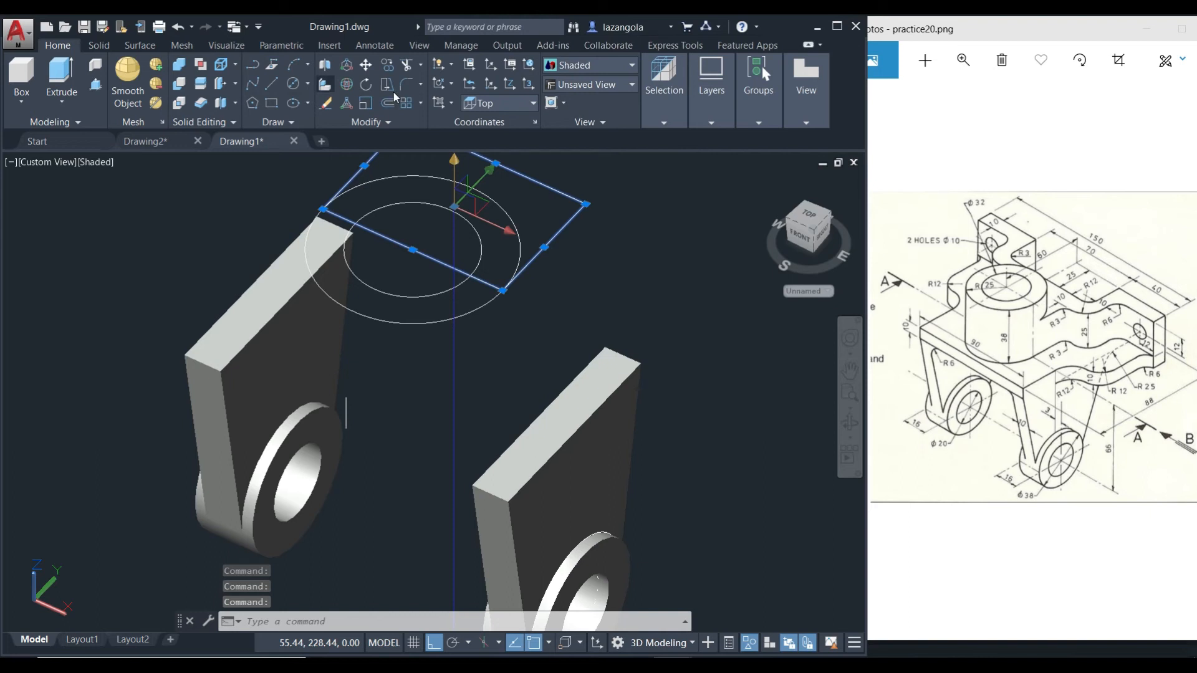
{"action": "left_click", "coordinate": [389, 123]}
{"action": "left_click", "coordinate": [381, 161]}
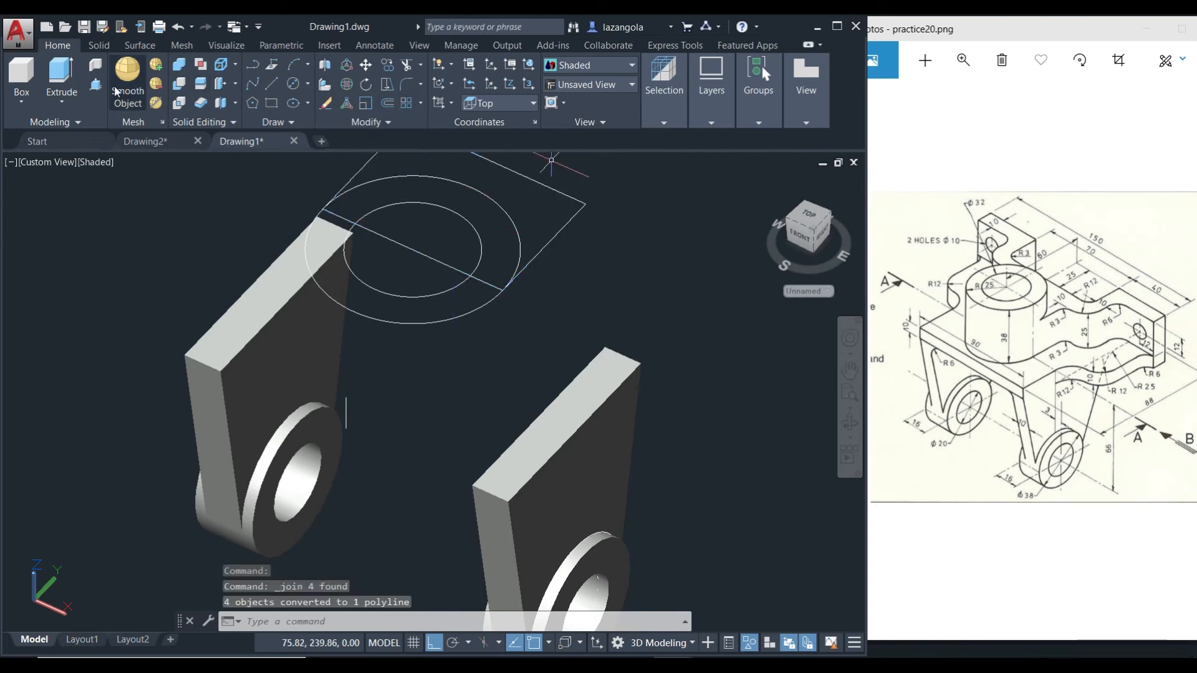
Press-pull the closed rectangular profile behind the raised circles 25 units downward into a solid block
{"action": "left_click", "coordinate": [95, 84]}
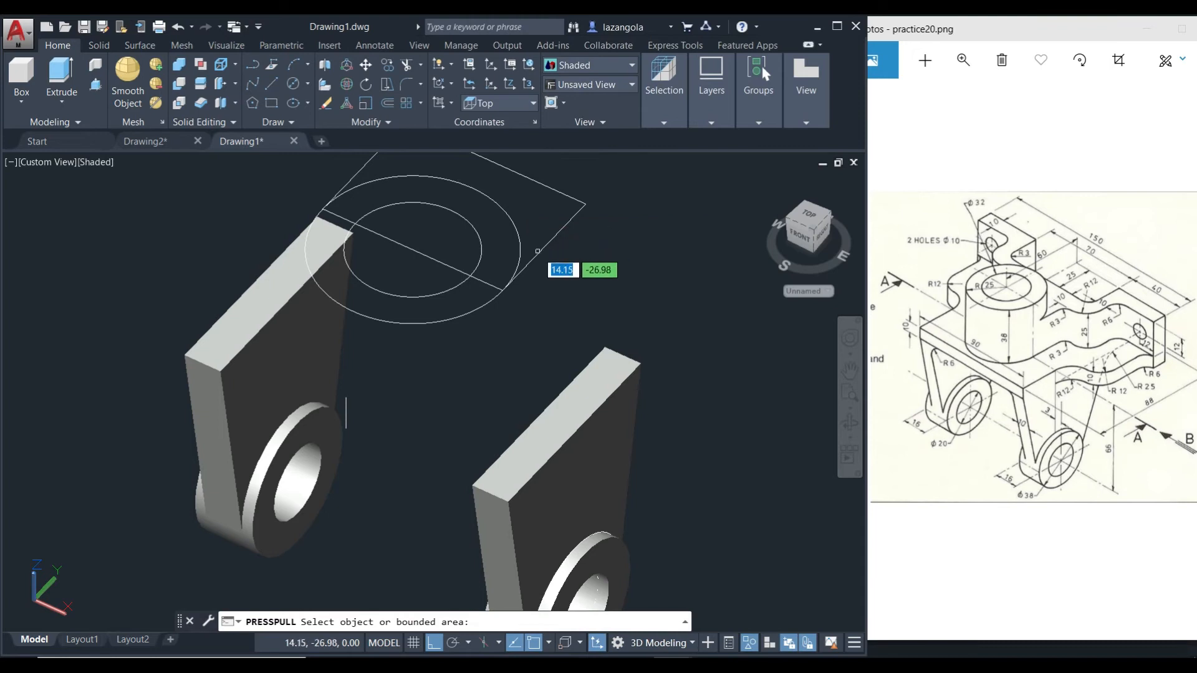
{"action": "left_click", "coordinate": [530, 258]}
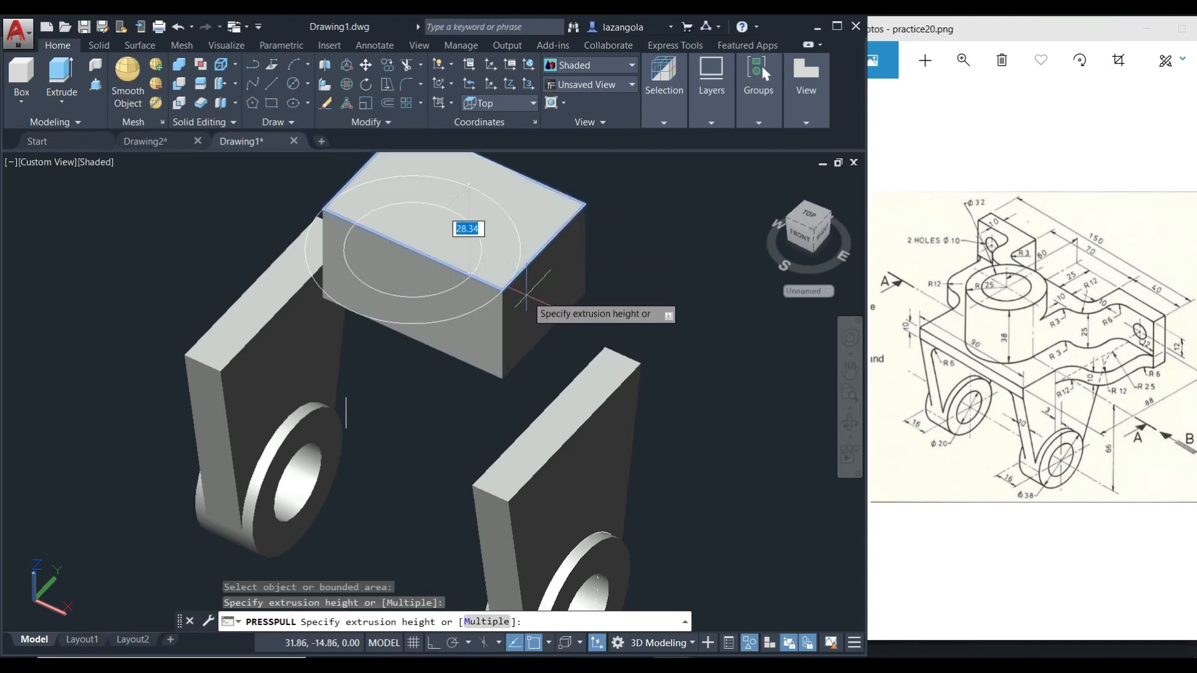
{"action": "key", "text": "Return"}
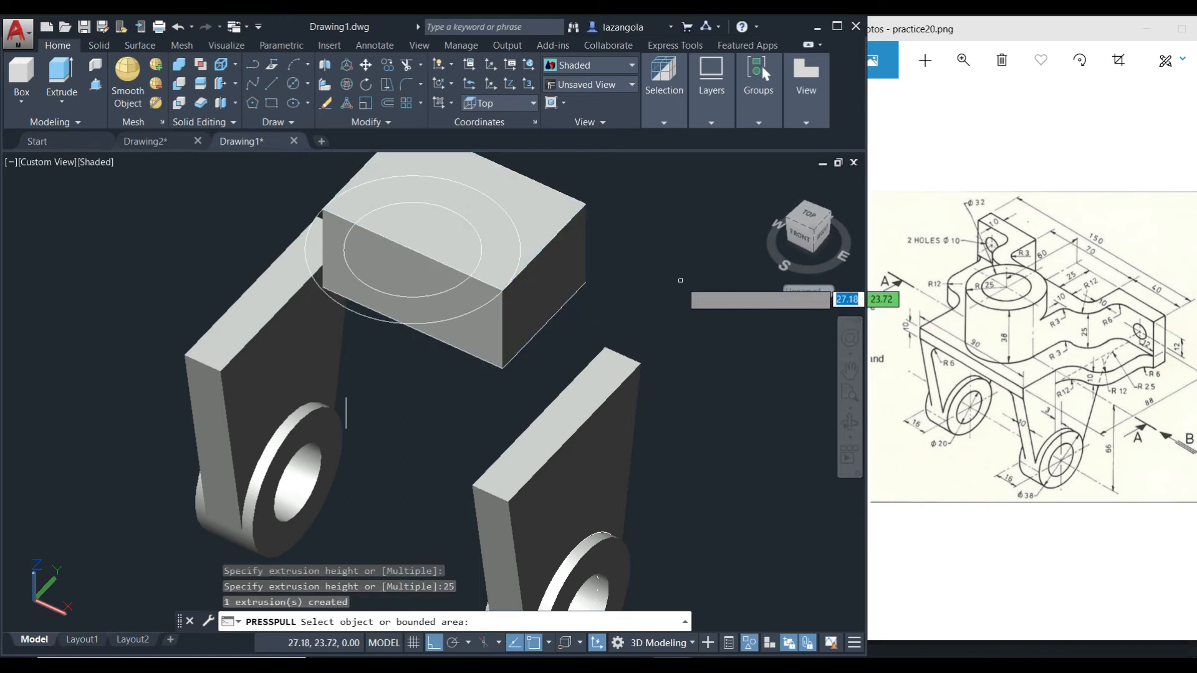
{"action": "key", "text": "Return"}
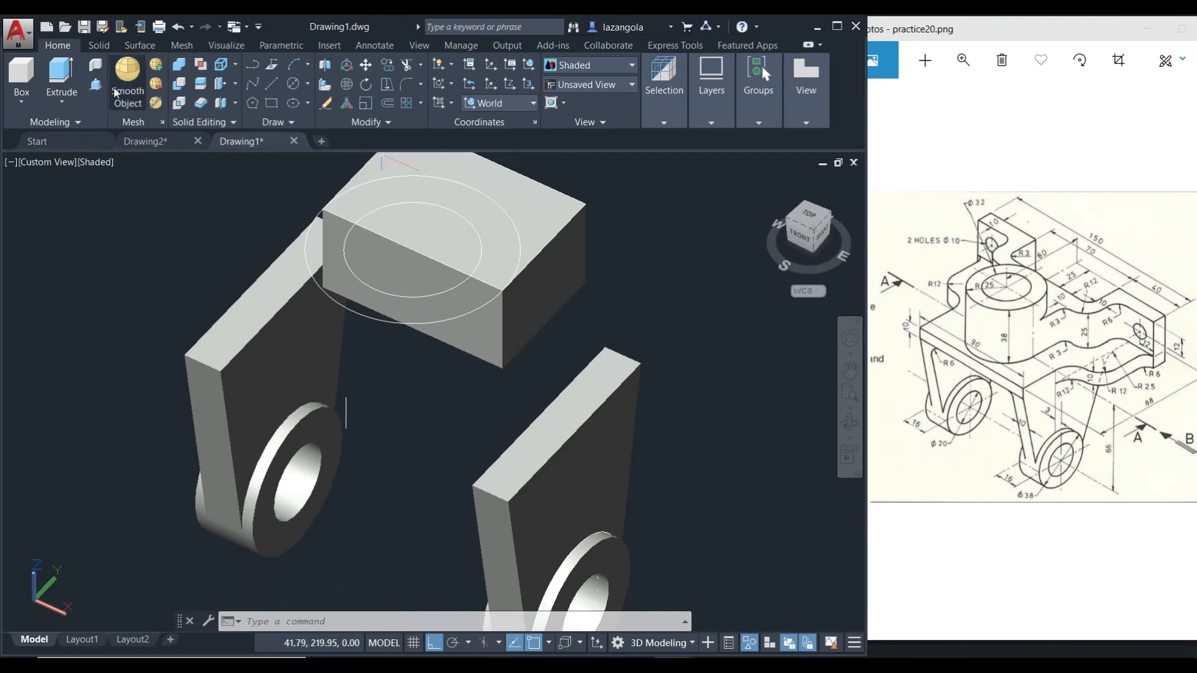
Press-pull the half of the inner circle lying on the block 25 units downward to cut the bore through it
{"action": "left_click", "coordinate": [95, 85]}
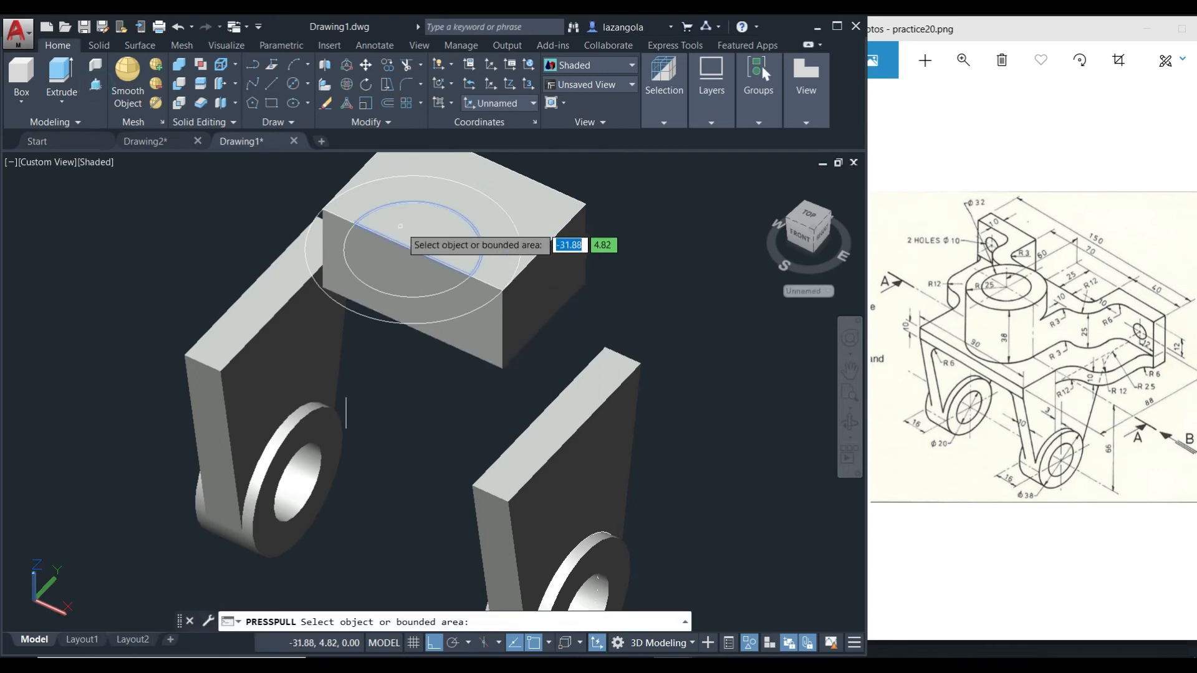
{"action": "left_click", "coordinate": [402, 229]}
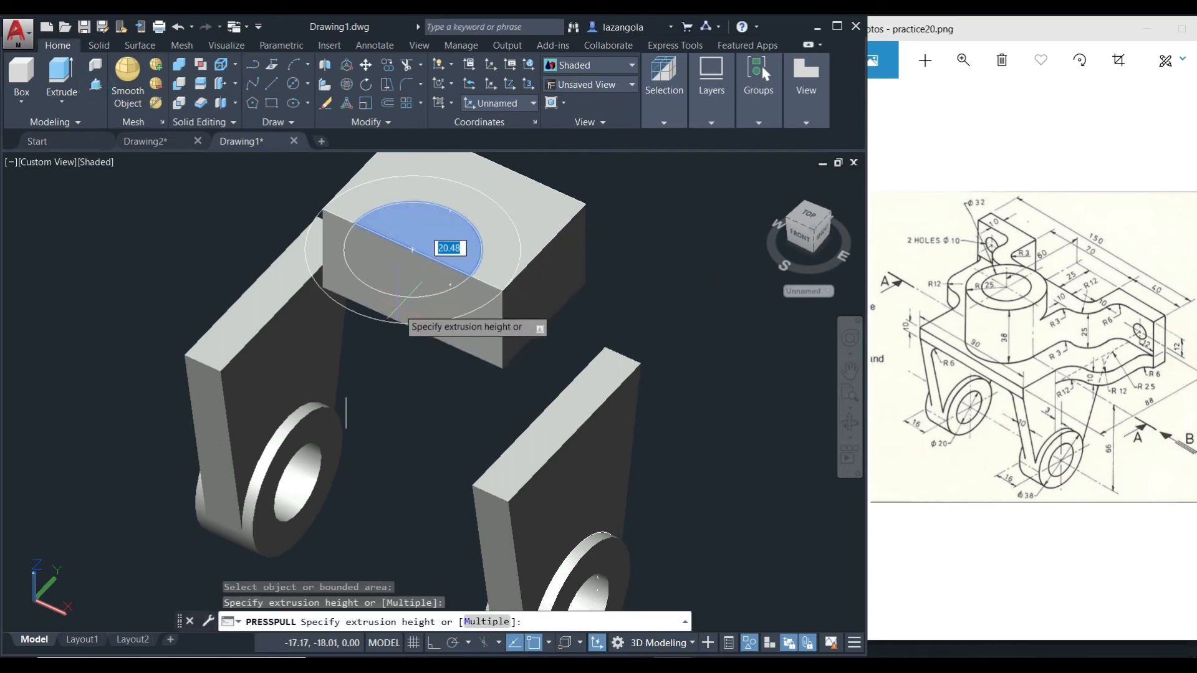
{"action": "type", "text": "25"}
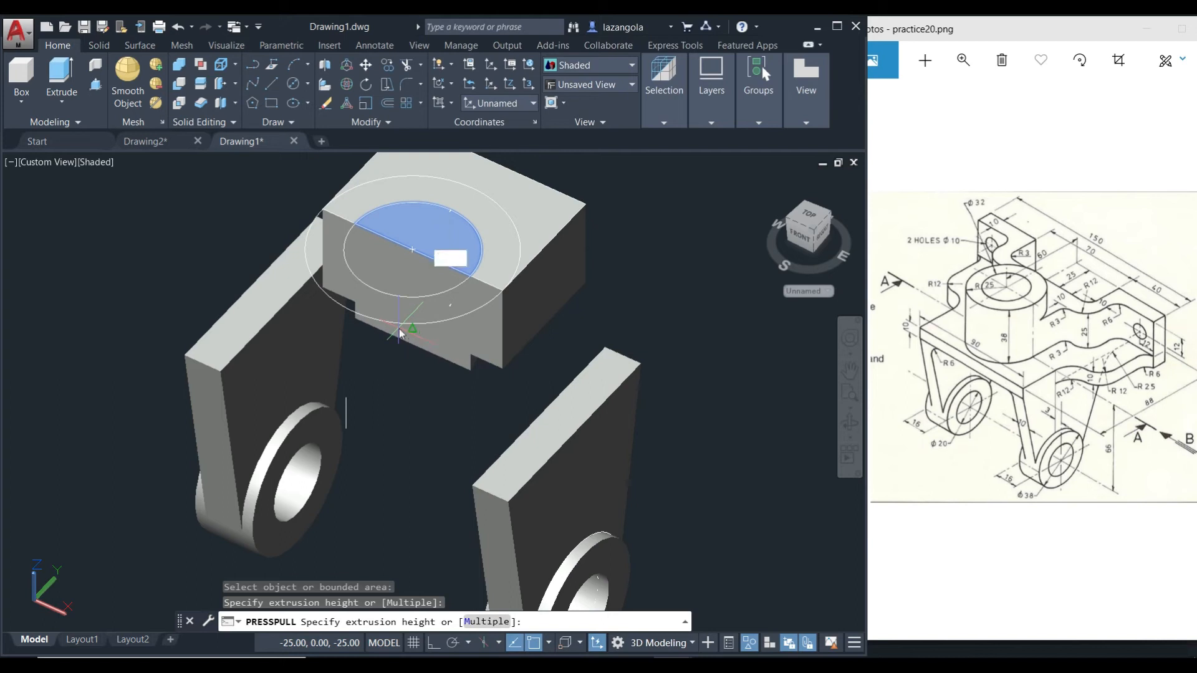
{"action": "key", "text": "Return"}
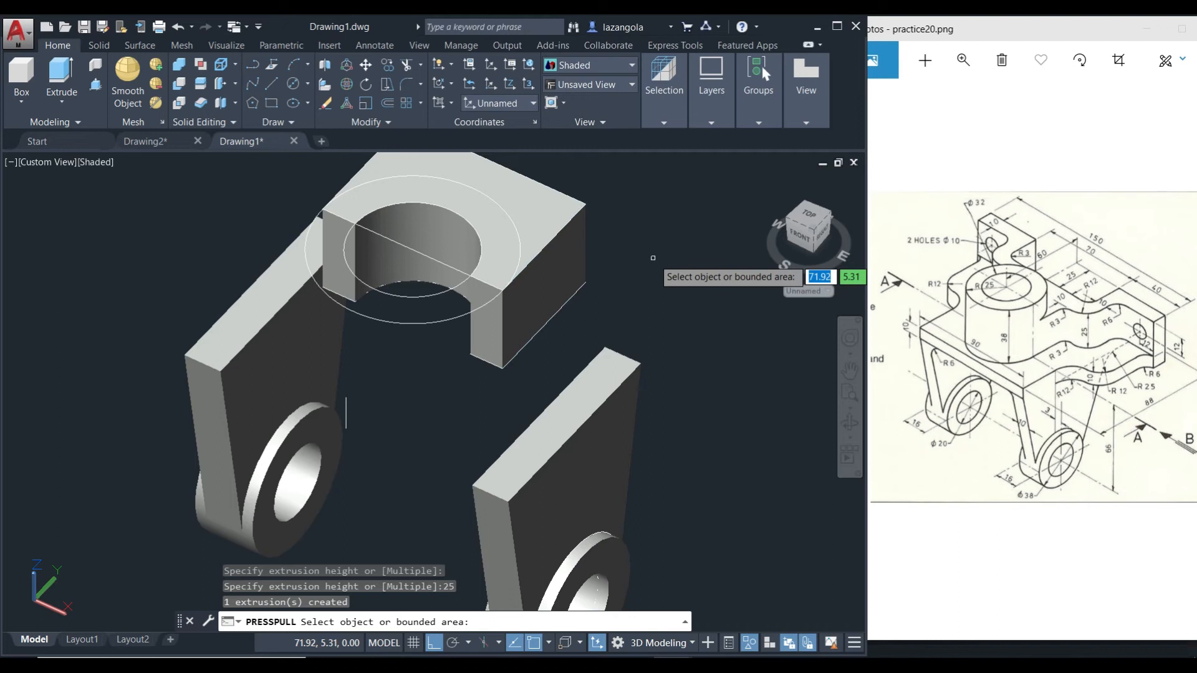
{"action": "right_click", "coordinate": [652, 258]}
End object isolation to bring back the hidden parts of the bracket
{"action": "right_click", "coordinate": [666, 257]}
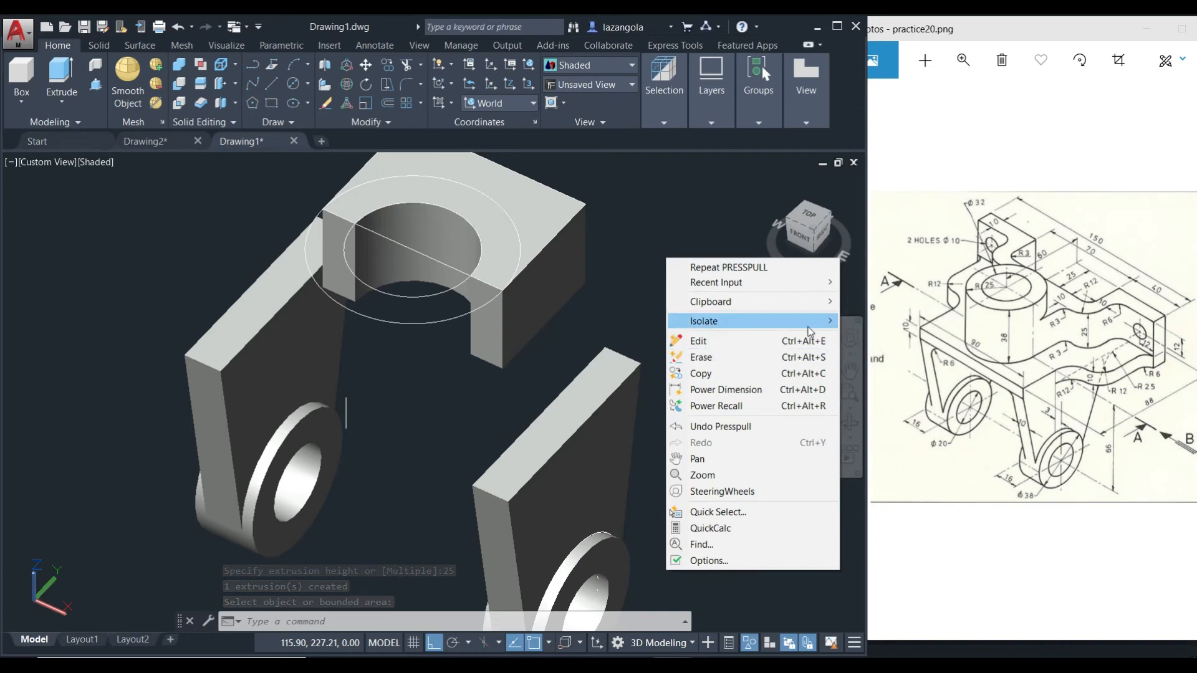
{"action": "mouse_move", "coordinate": [810, 330]}
{"action": "left_click", "coordinate": [872, 357]}
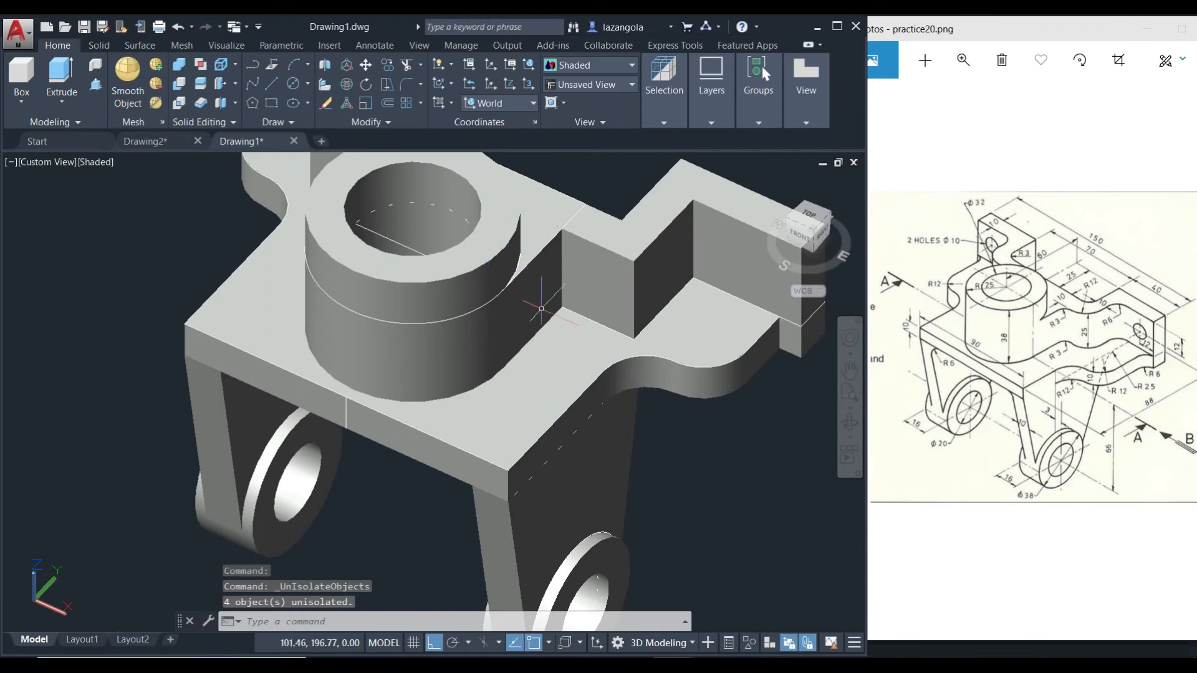
Examine the whole bracket from the front, highlighting the base with its cylinder and both legs
{"action": "middle_click_drag", "start_coordinate": [572, 340], "coordinate": [659, 314], "text": "shift"}
{"action": "scroll", "coordinate": [663, 335], "scroll_direction": "down", "scroll_amount": 2}
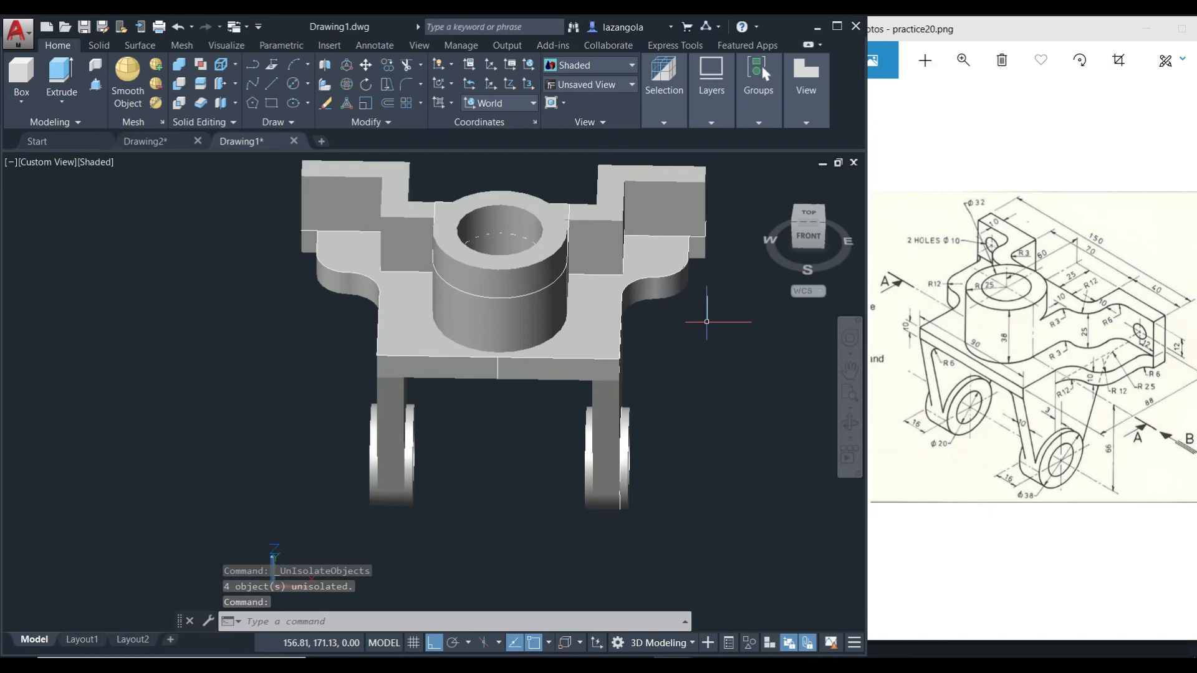
{"action": "scroll", "coordinate": [706, 323], "scroll_direction": "up", "scroll_amount": 2}
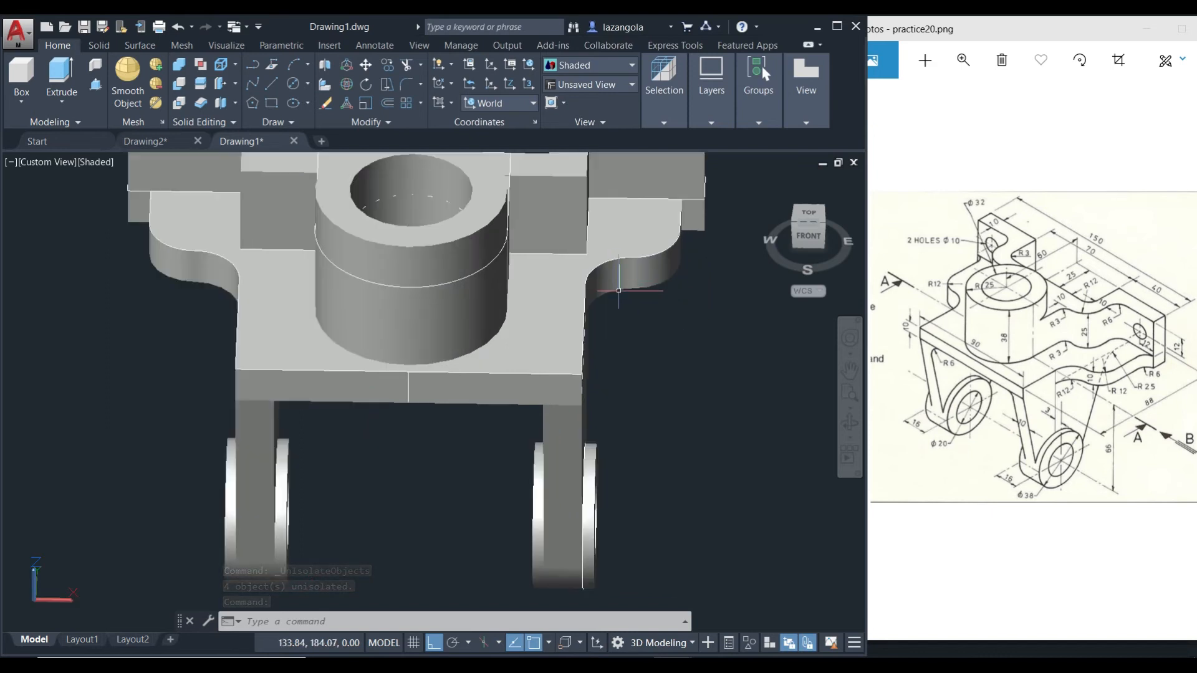
{"action": "middle_click_drag", "start_coordinate": [619, 269], "coordinate": [641, 347], "text": "shift"}
{"action": "mouse_move", "coordinate": [711, 409]}
{"action": "middle_mouse_down", "text": "shift"}
{"action": "mouse_move", "coordinate": [663, 363]}
{"action": "mouse_move", "coordinate": [623, 435]}
{"action": "mouse_move", "coordinate": [686, 436]}
{"action": "mouse_move", "coordinate": [684, 400]}
{"action": "mouse_move", "coordinate": [725, 392]}
{"action": "middle_mouse_up", "text": "shift"}
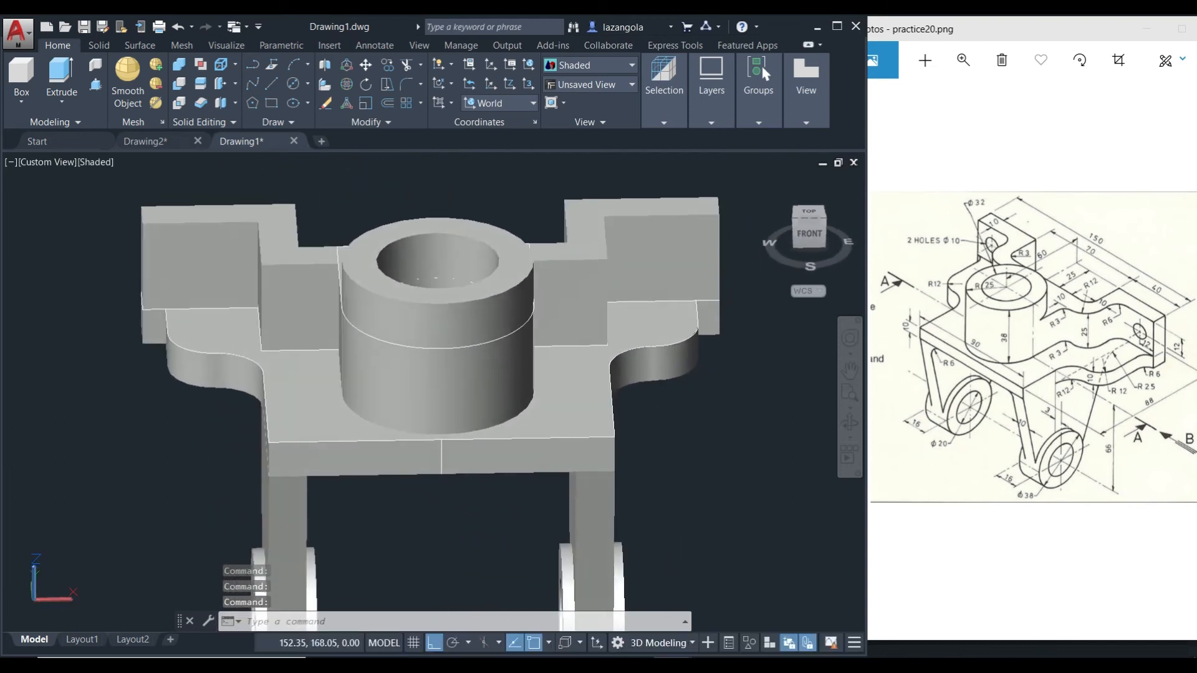
{"action": "left_click", "coordinate": [562, 304]}
{"action": "left_click", "coordinate": [468, 335]}
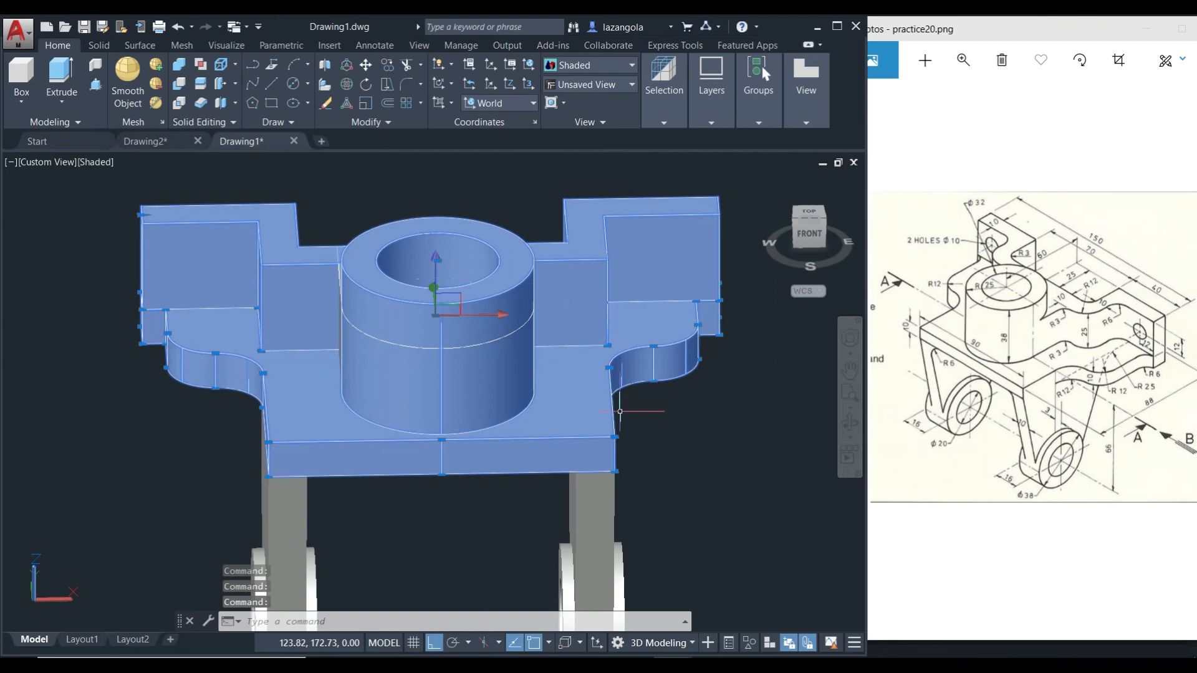
{"action": "left_click", "coordinate": [597, 528]}
{"action": "left_click", "coordinate": [267, 526]}
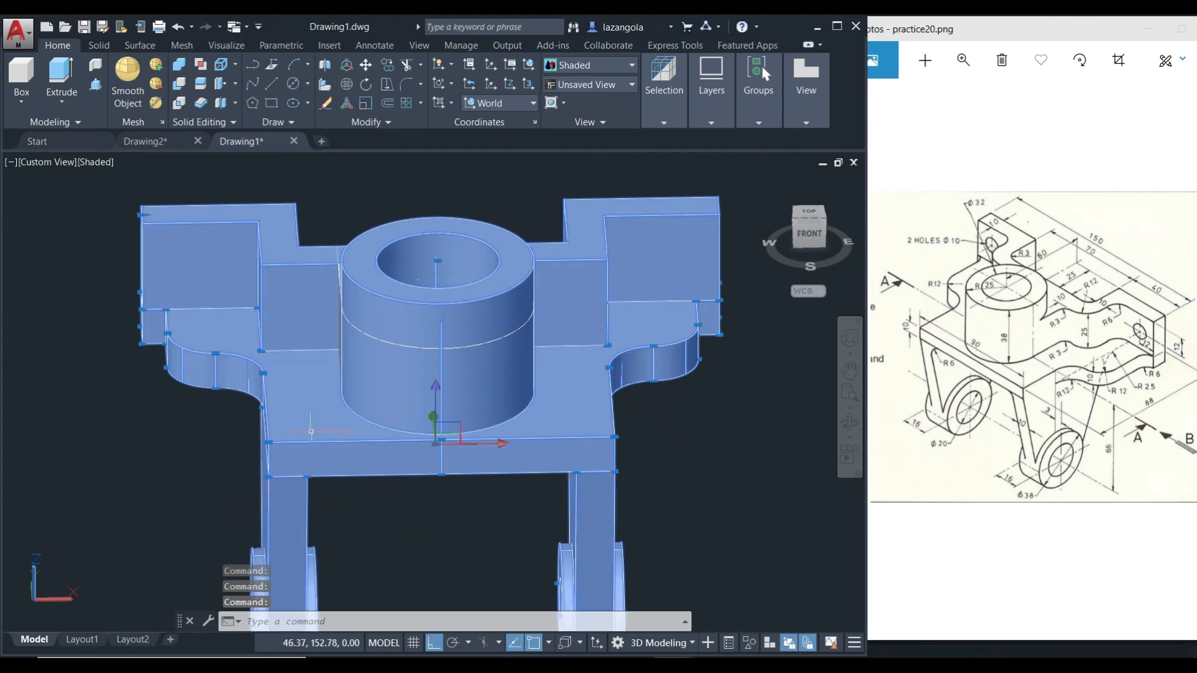
{"action": "key", "text": "Escape"}
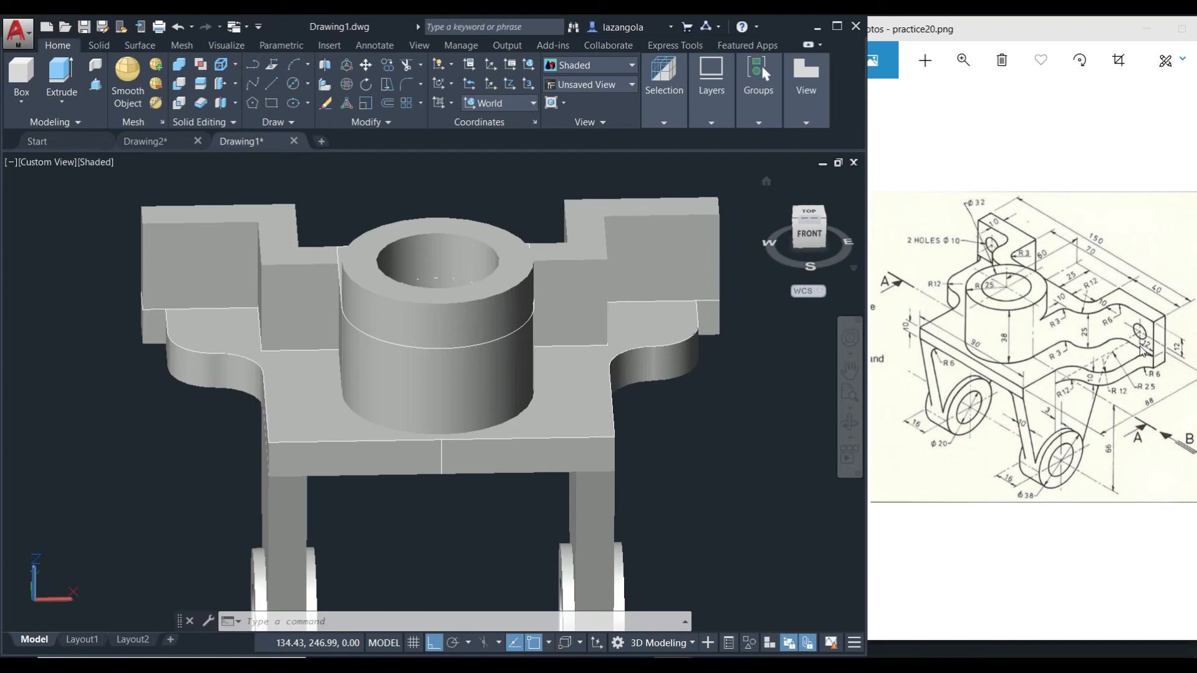
{"action": "left_click", "coordinate": [28, 162]}
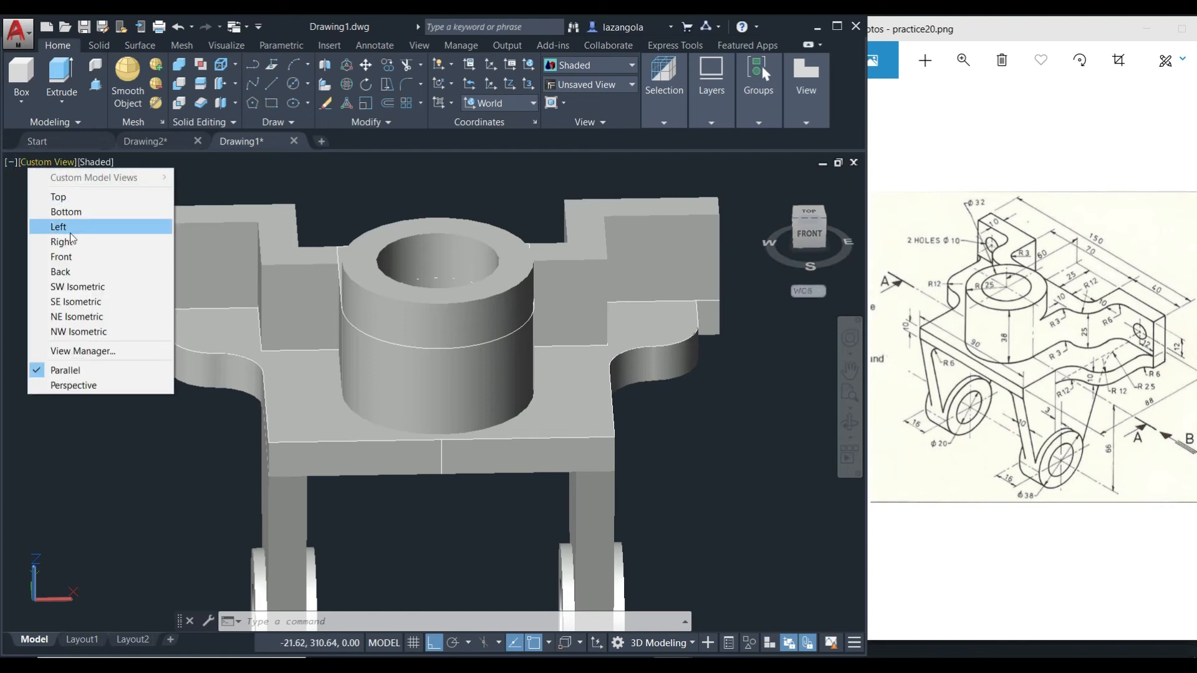
{"action": "left_click", "coordinate": [81, 271]}
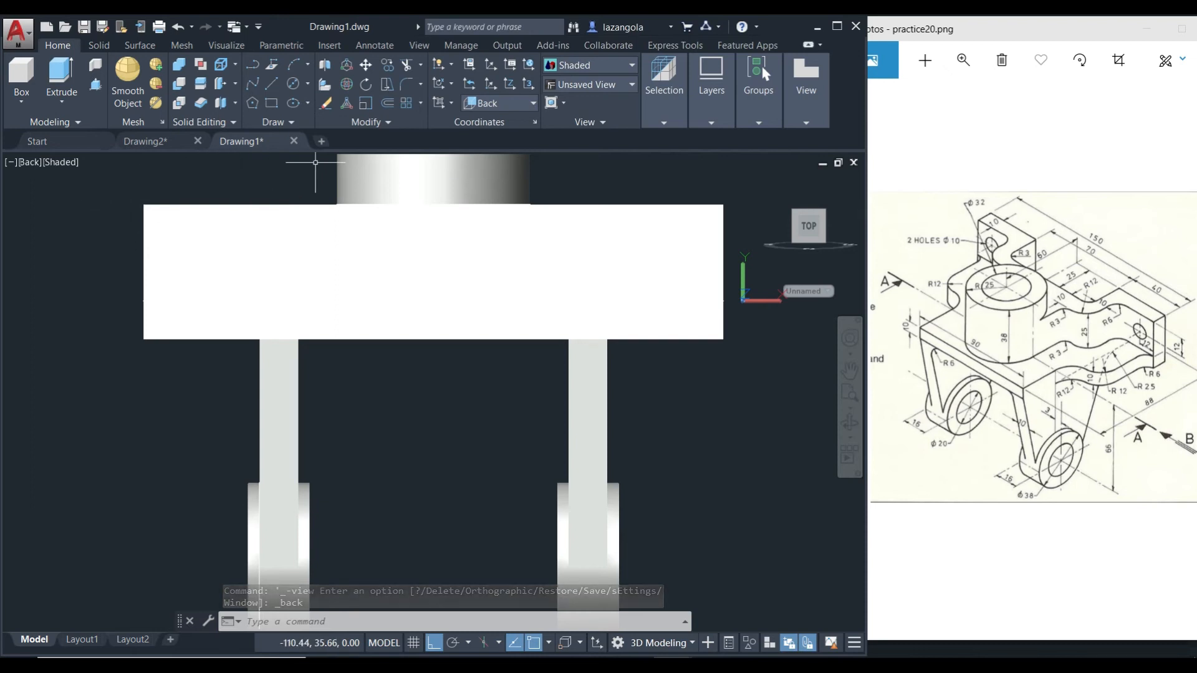
{"action": "left_click", "coordinate": [268, 84]}
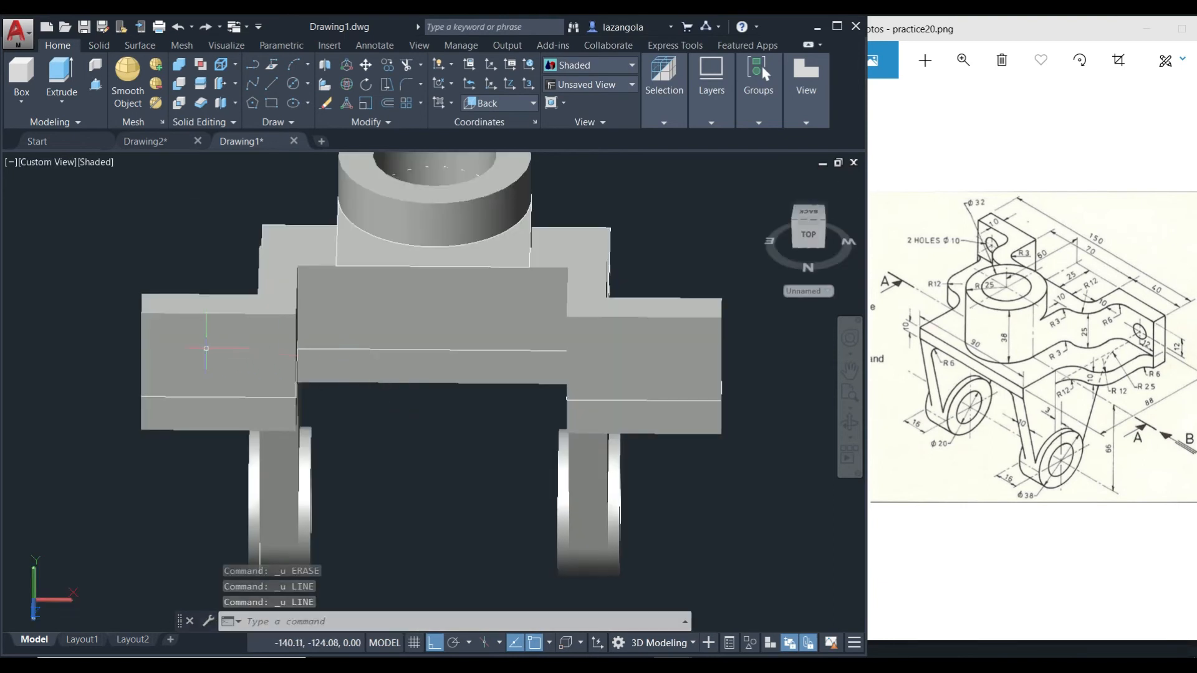
{"action": "middle_click_drag", "start_coordinate": [126, 323], "coordinate": [510, 320], "text": "shift"}
{"action": "middle_click_drag", "start_coordinate": [642, 341], "coordinate": [644, 315], "text": "shift"}
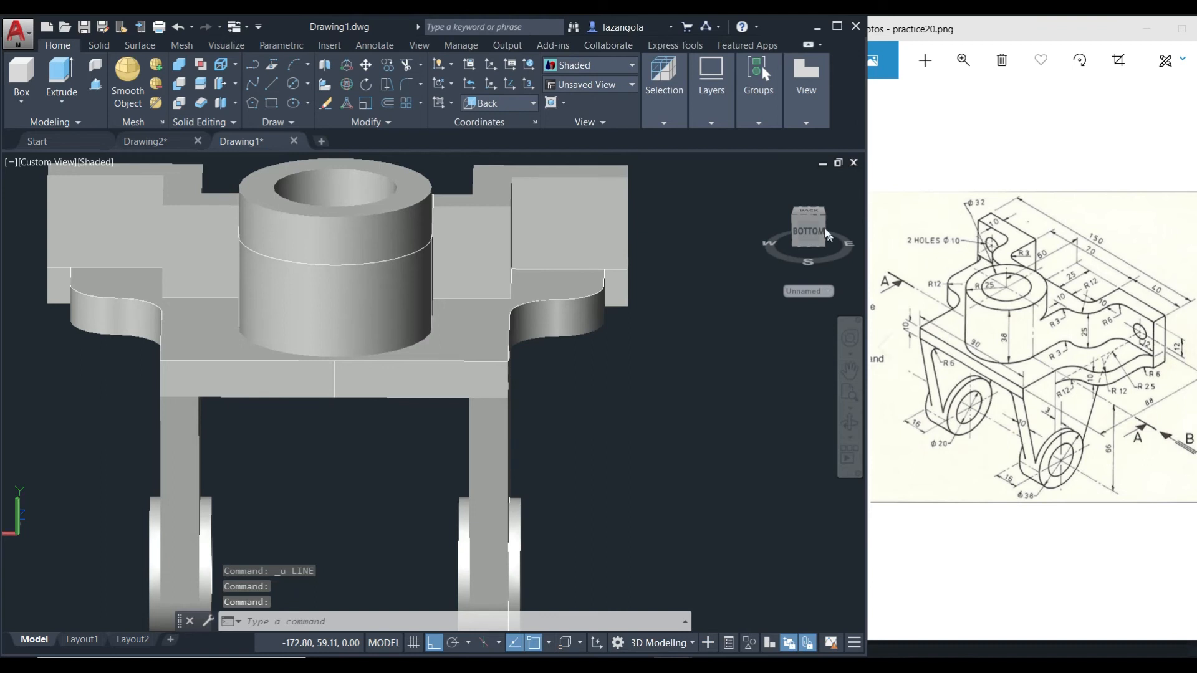
{"action": "left_click", "coordinate": [28, 161]}
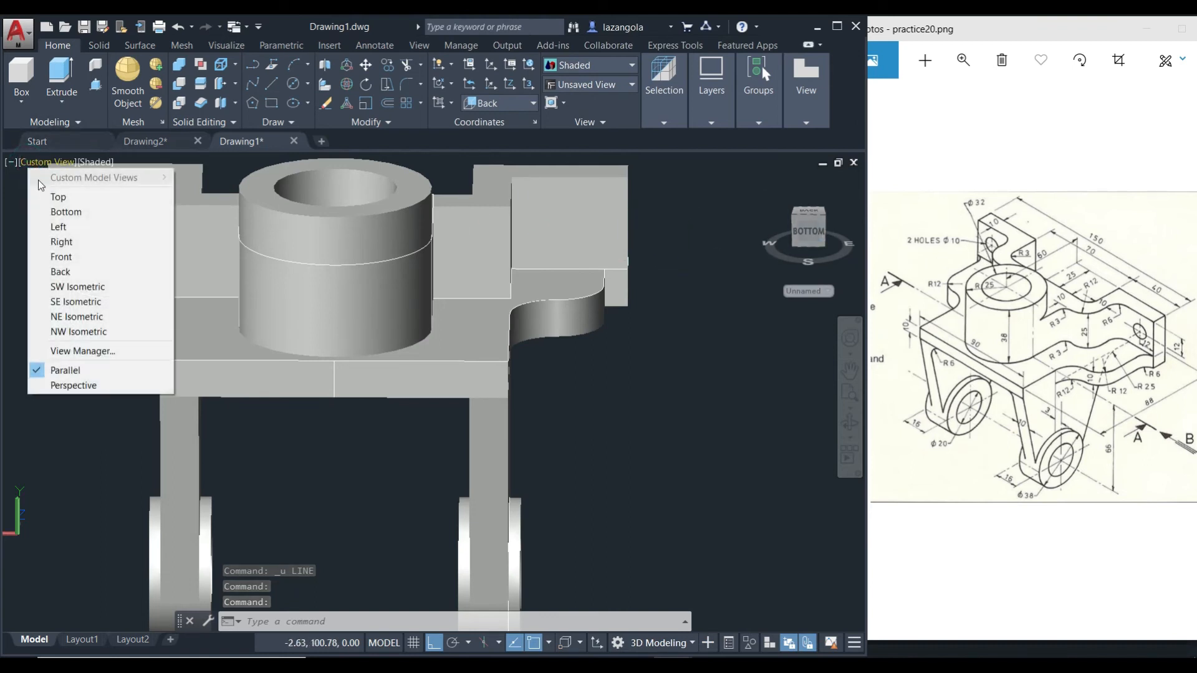
{"action": "left_click", "coordinate": [70, 256]}
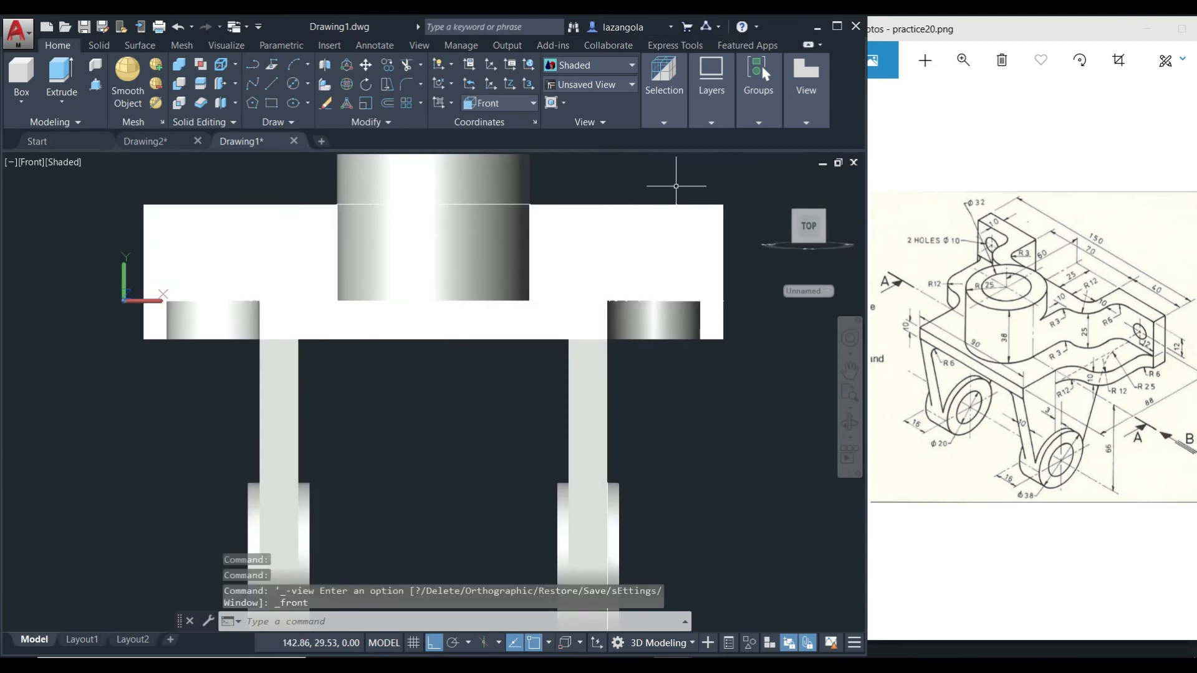
Set the view to Back and make the blue guideline layer current
{"action": "left_click", "coordinate": [29, 160]}
{"action": "left_click", "coordinate": [63, 272]}
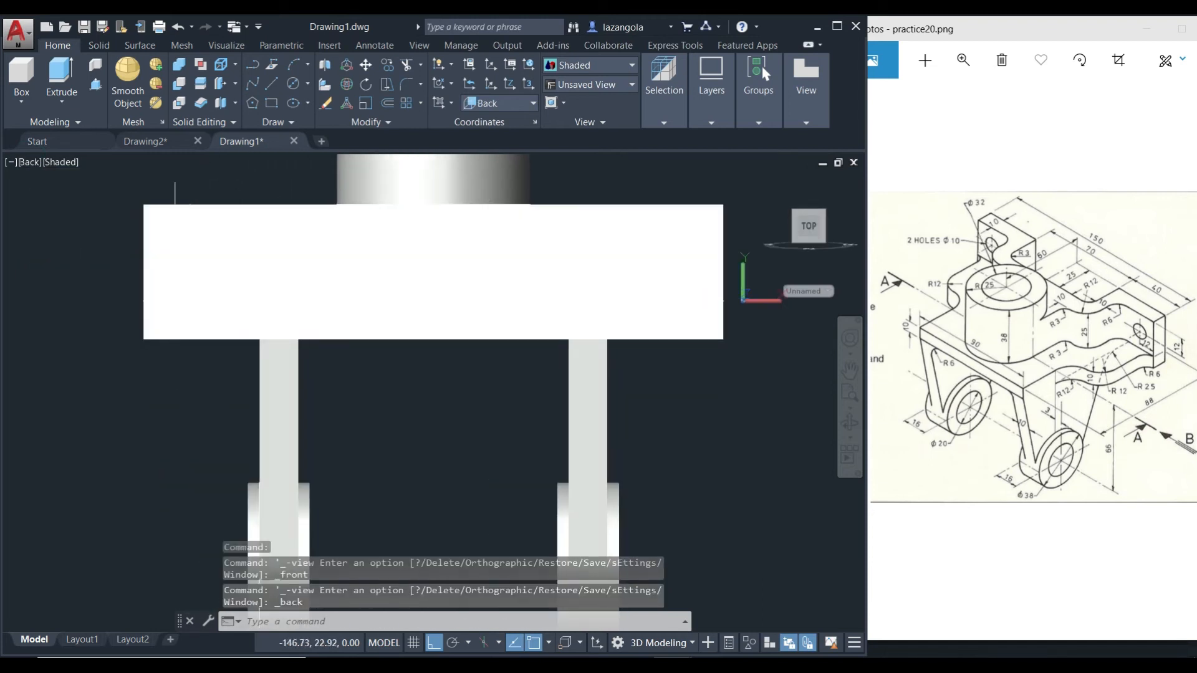
{"action": "scroll", "coordinate": [303, 214], "scroll_direction": "up", "scroll_amount": 2}
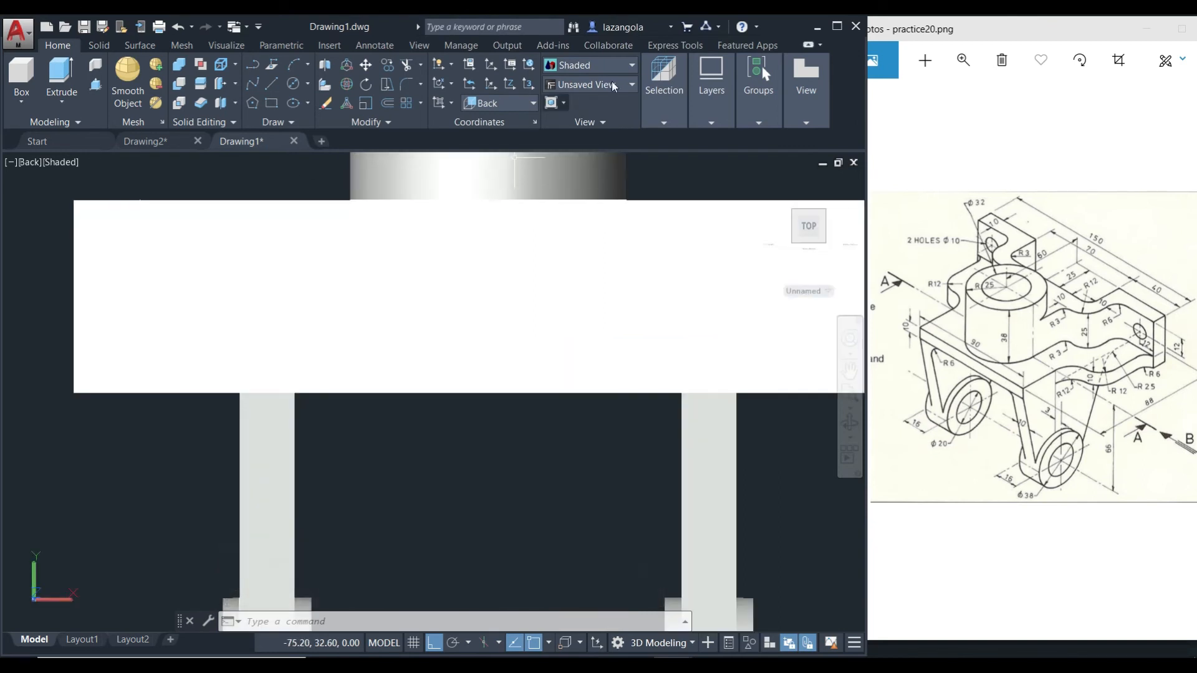
{"action": "mouse_move", "coordinate": [712, 123]}
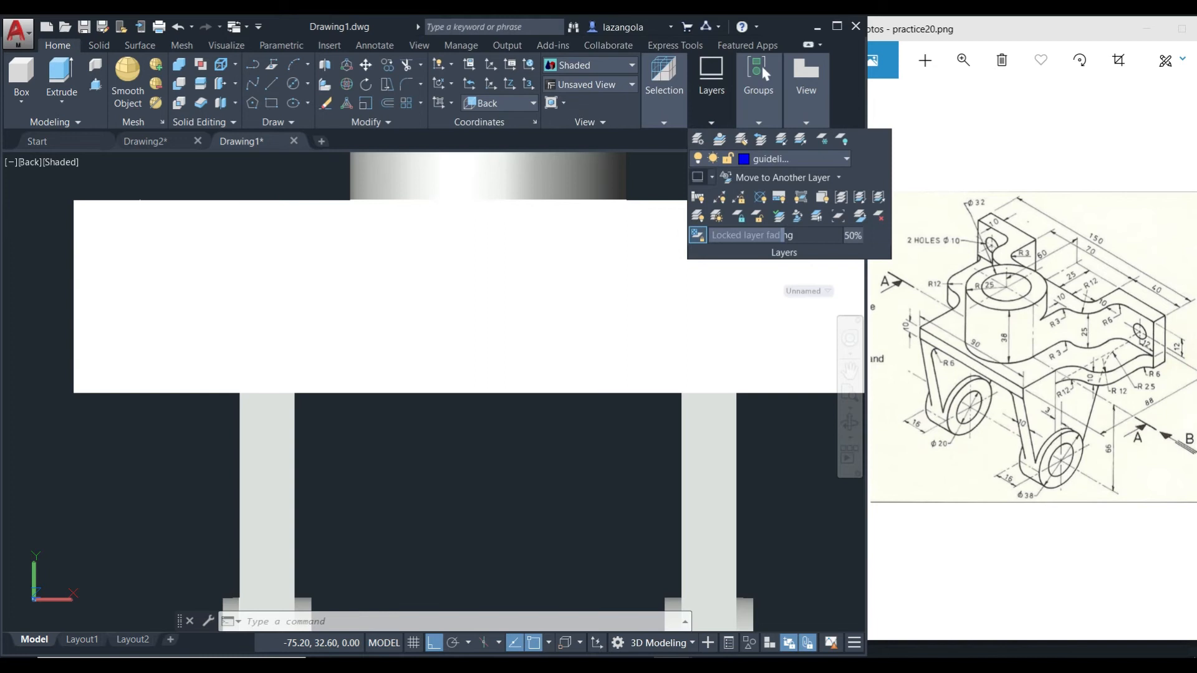
{"action": "left_click", "coordinate": [801, 160]}
{"action": "left_click", "coordinate": [773, 218]}
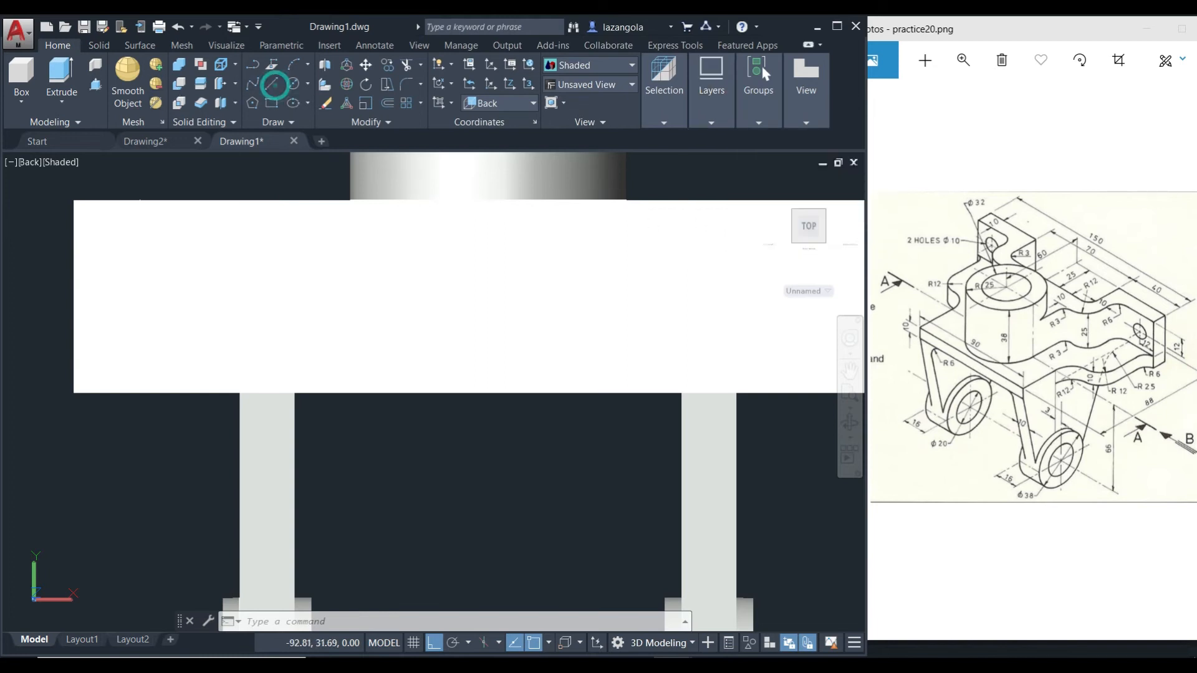
Change the visual style to 2D Wireframe so the edges of the back plate can be picked
{"action": "left_click", "coordinate": [274, 85]}
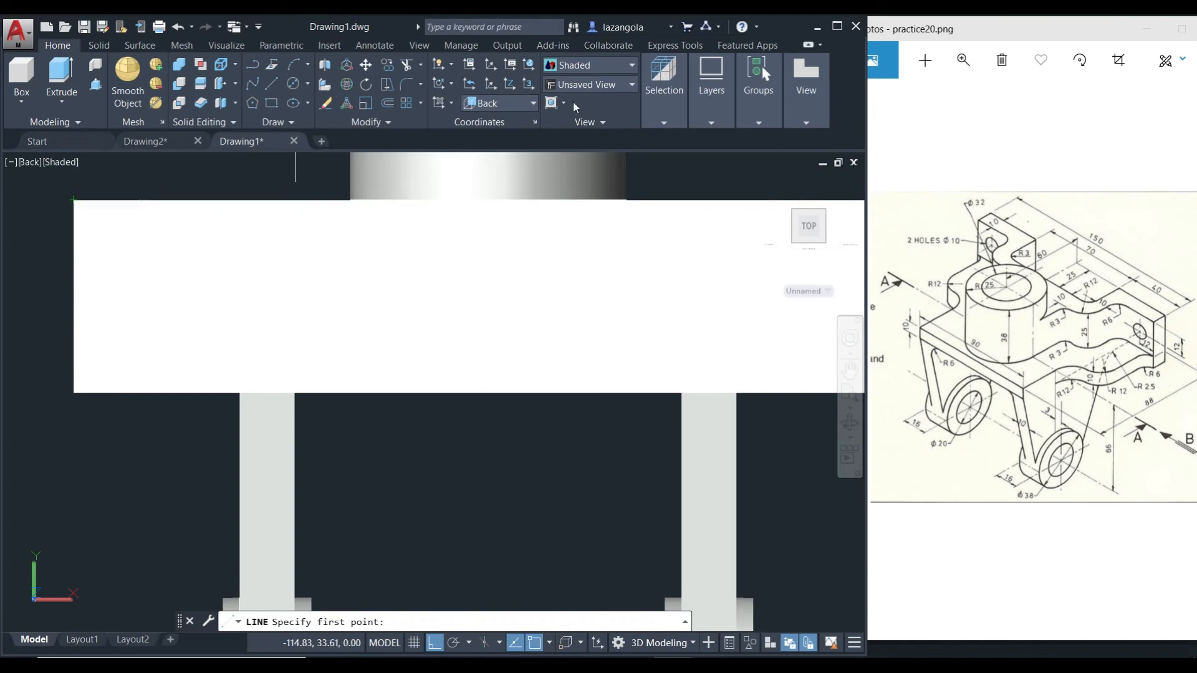
{"action": "left_click", "coordinate": [617, 65]}
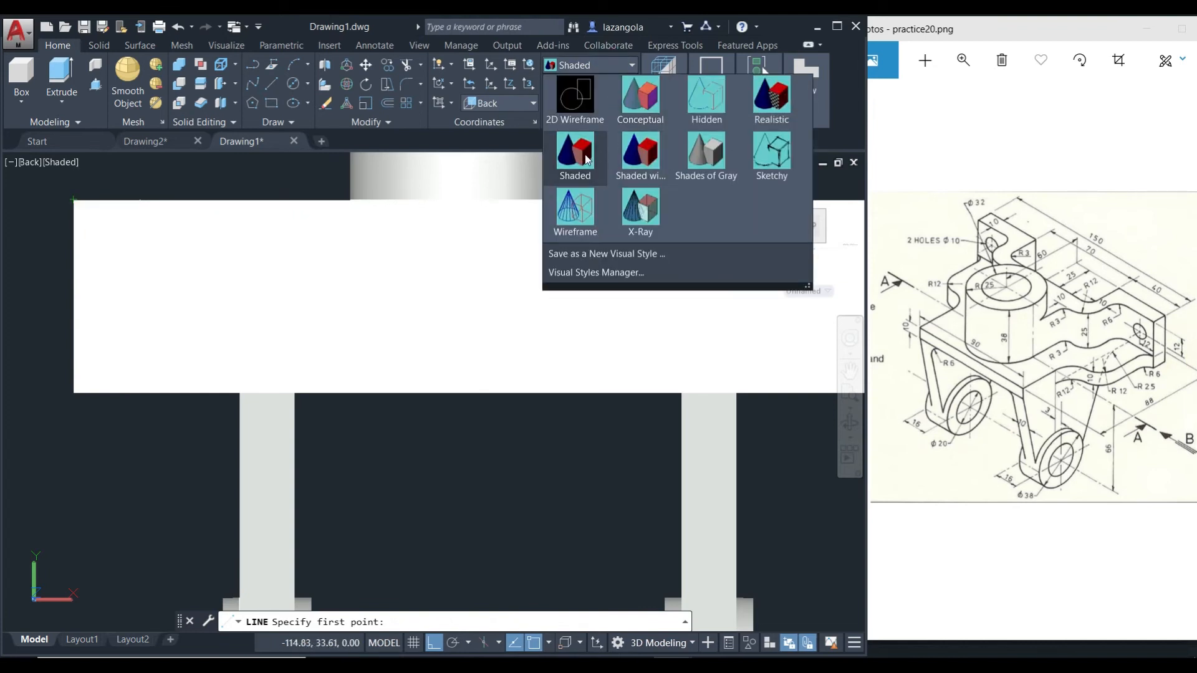
{"action": "left_click", "coordinate": [575, 98]}
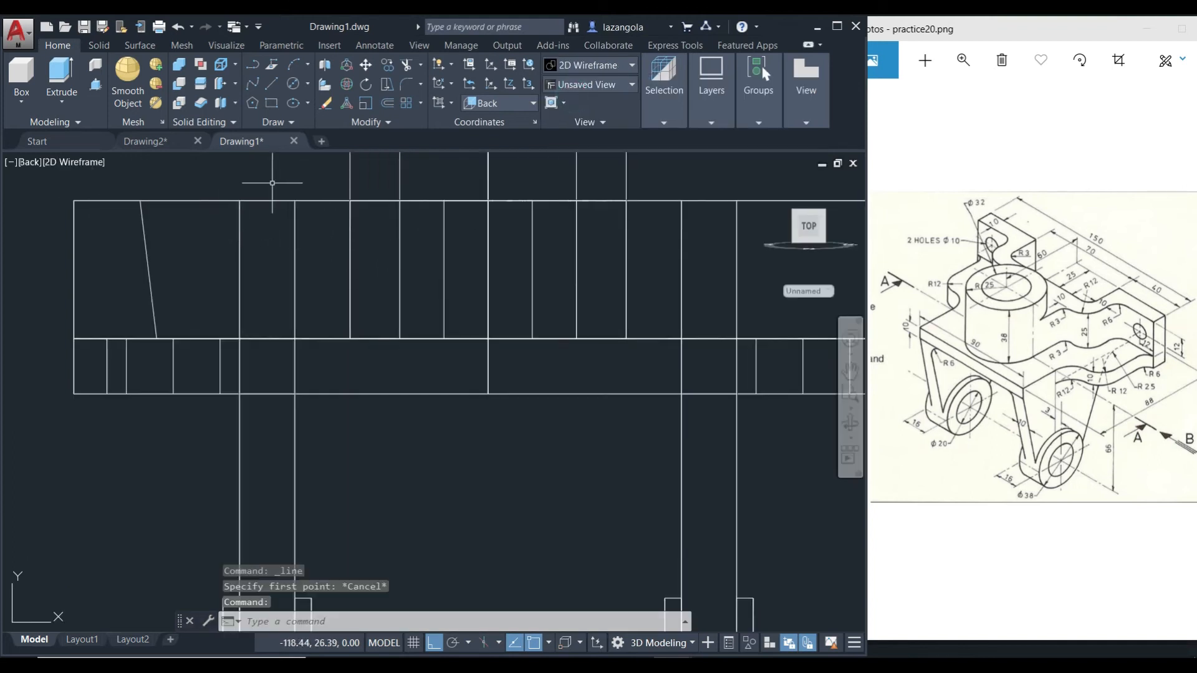
Draw a 22-unit vertical guideline downward from the back plate's upper edge, starting 12 units in from its outer corner
{"action": "left_click", "coordinate": [272, 83]}
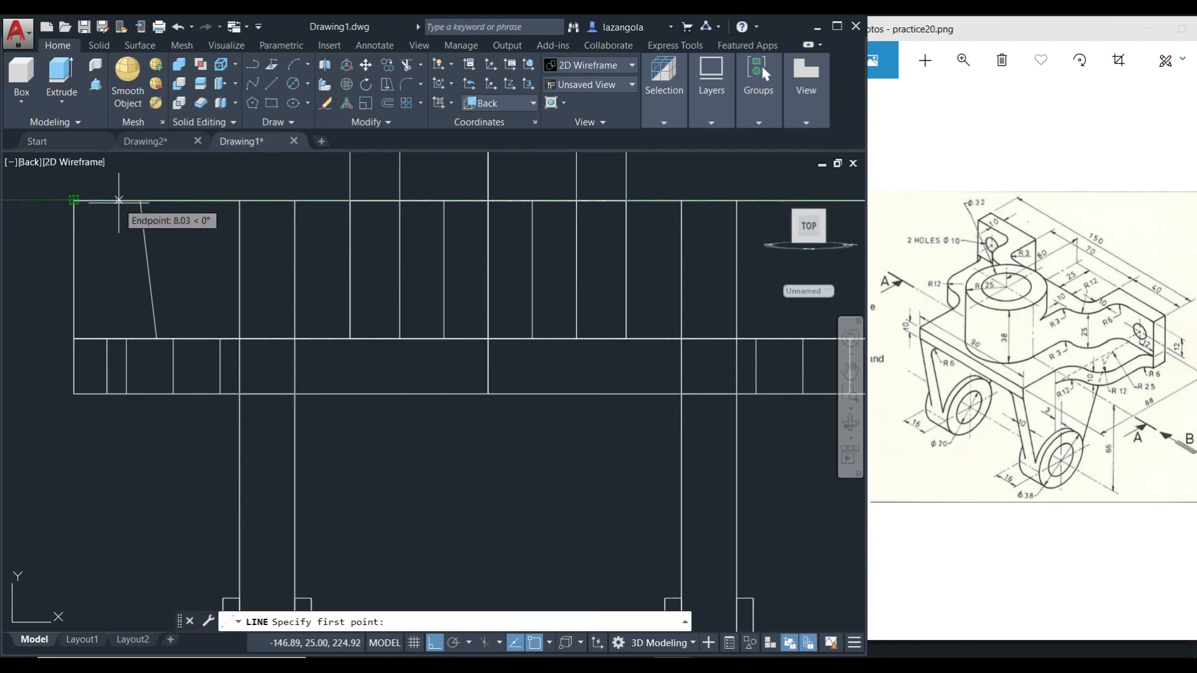
{"action": "type", "text": "12"}
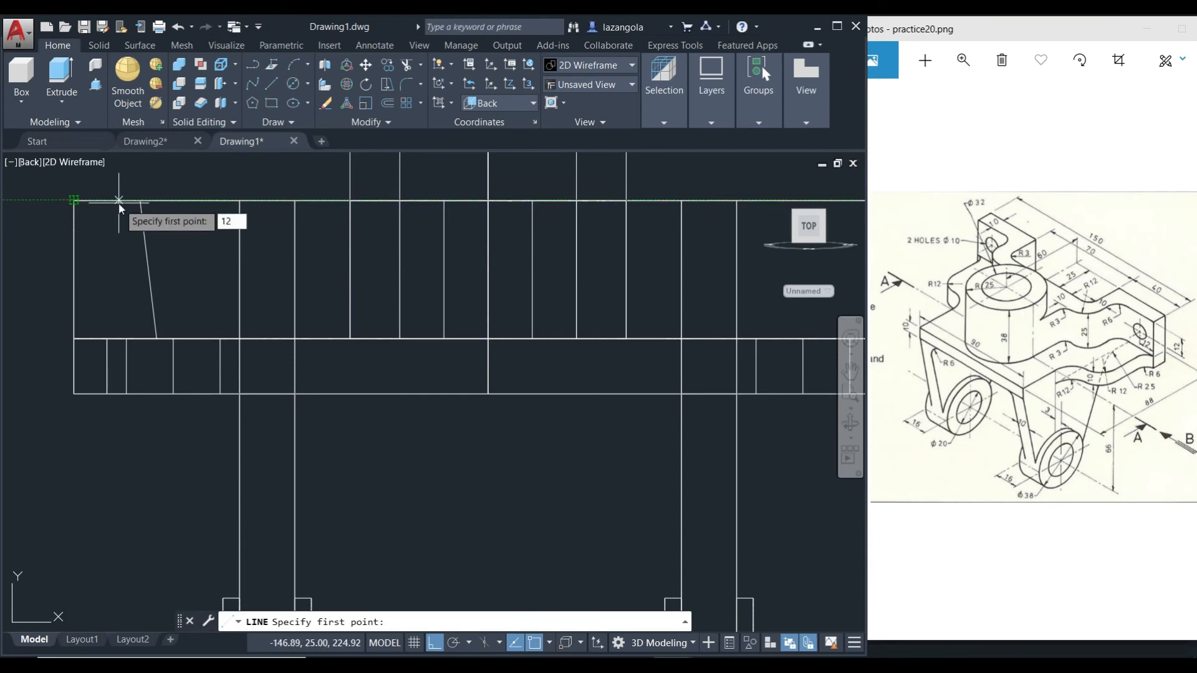
{"action": "key", "text": "Return"}
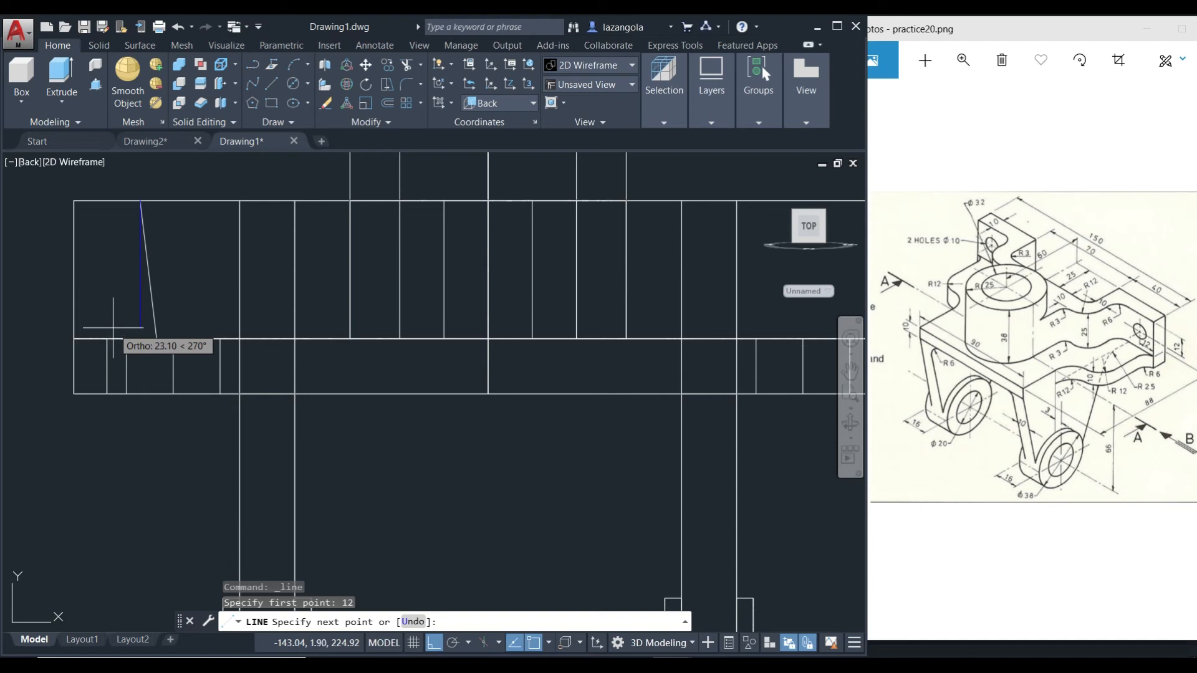
{"action": "type", "text": "22"}
{"action": "key", "text": "Return"}
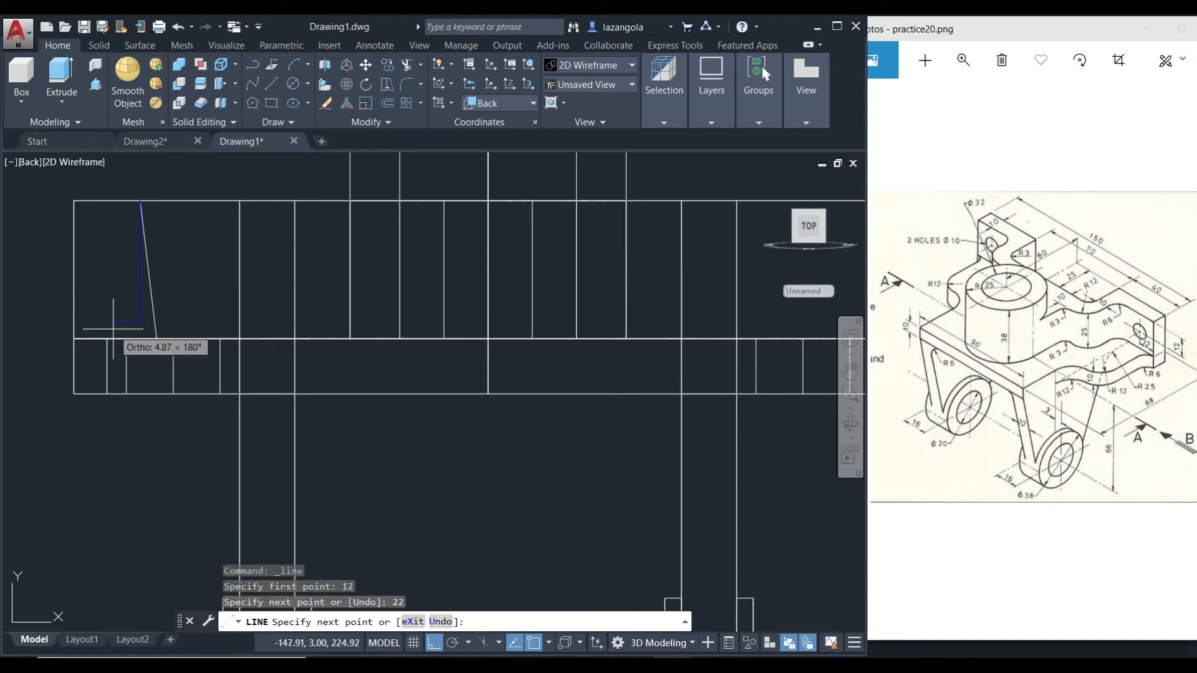
{"action": "key", "text": "Return"}
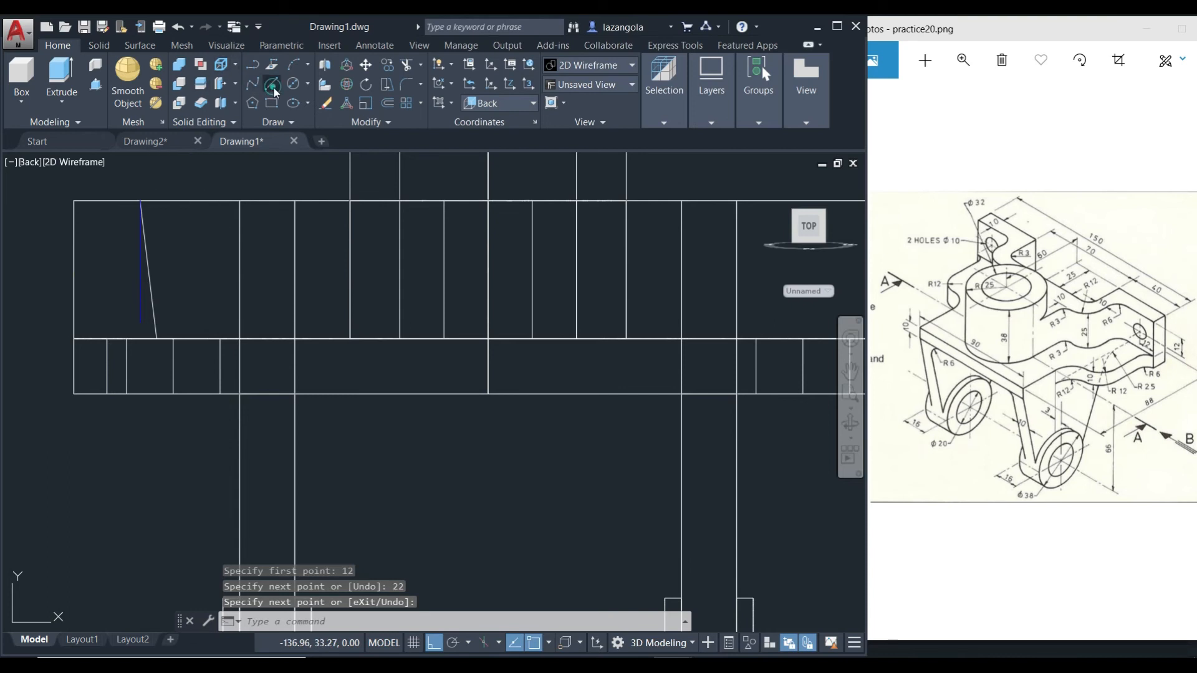
Draw a 25-unit horizontal guideline inward from the back plate's outer edge, starting 12 units below its upper corner
{"action": "left_click", "coordinate": [272, 86]}
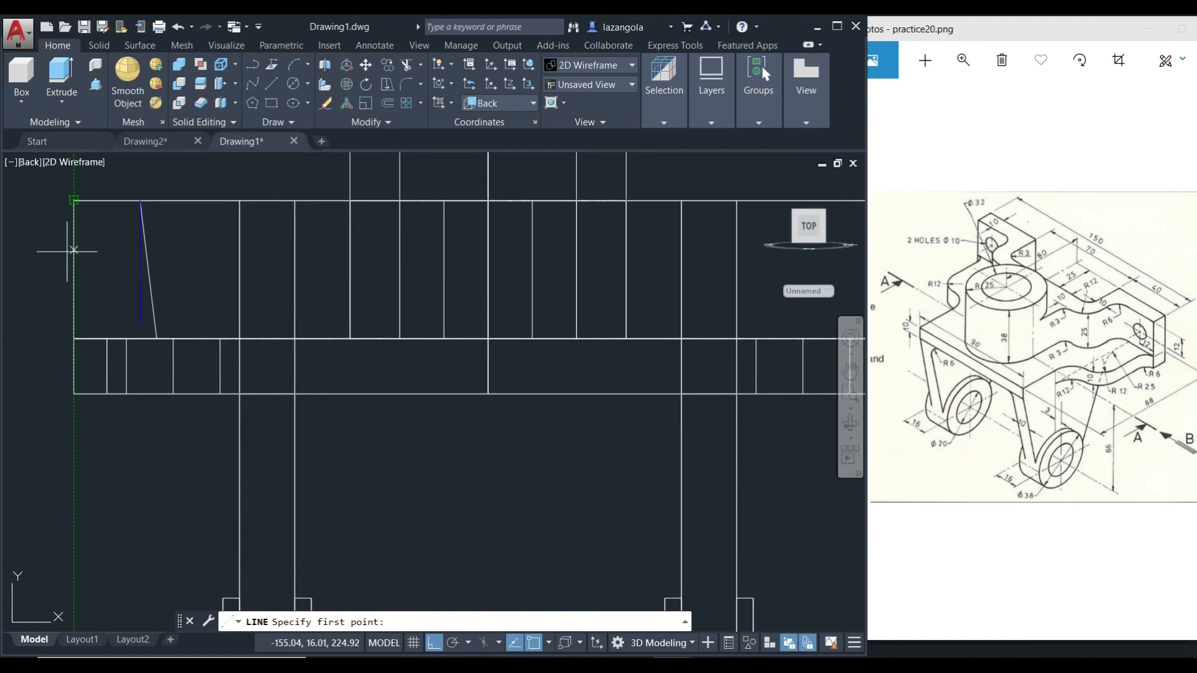
{"action": "type", "text": "12"}
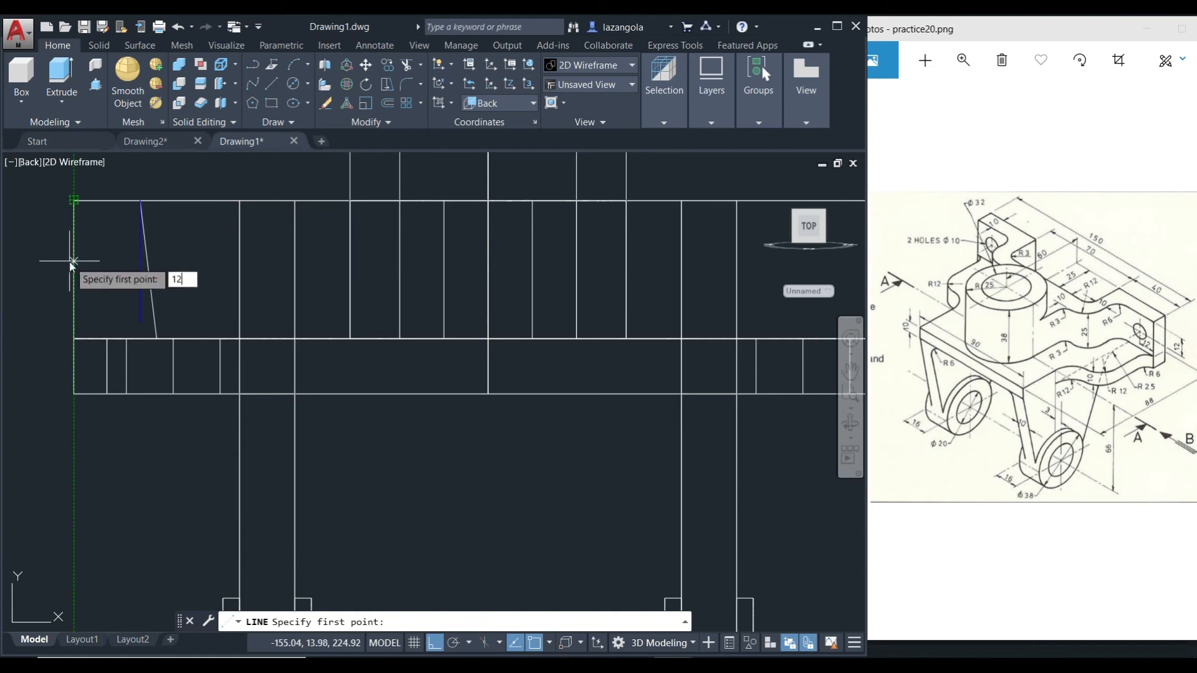
{"action": "key", "text": "Return"}
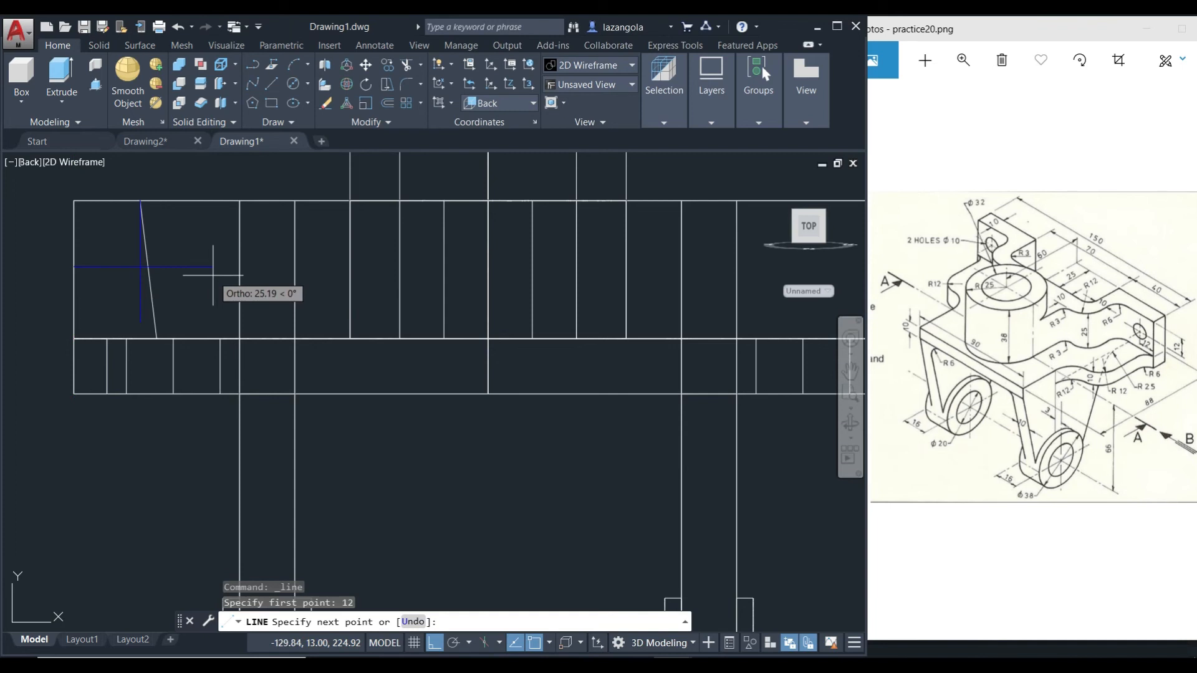
{"action": "type", "text": "25"}
{"action": "key", "text": "Return"}
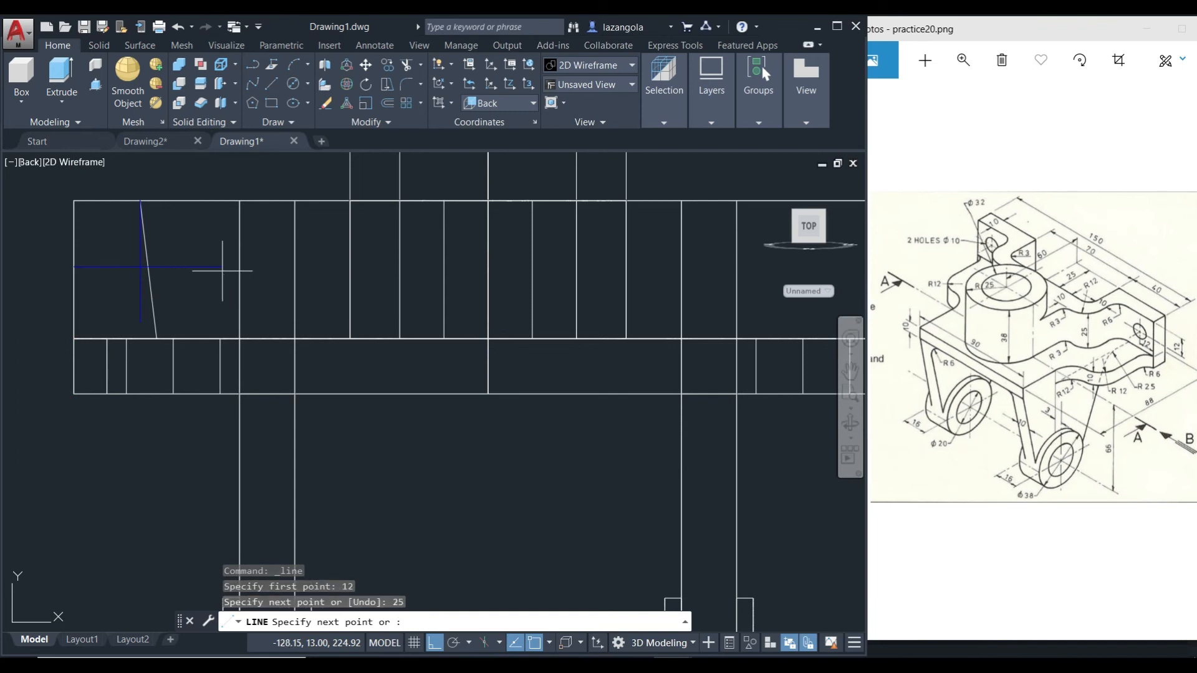
{"action": "key", "text": "Return"}
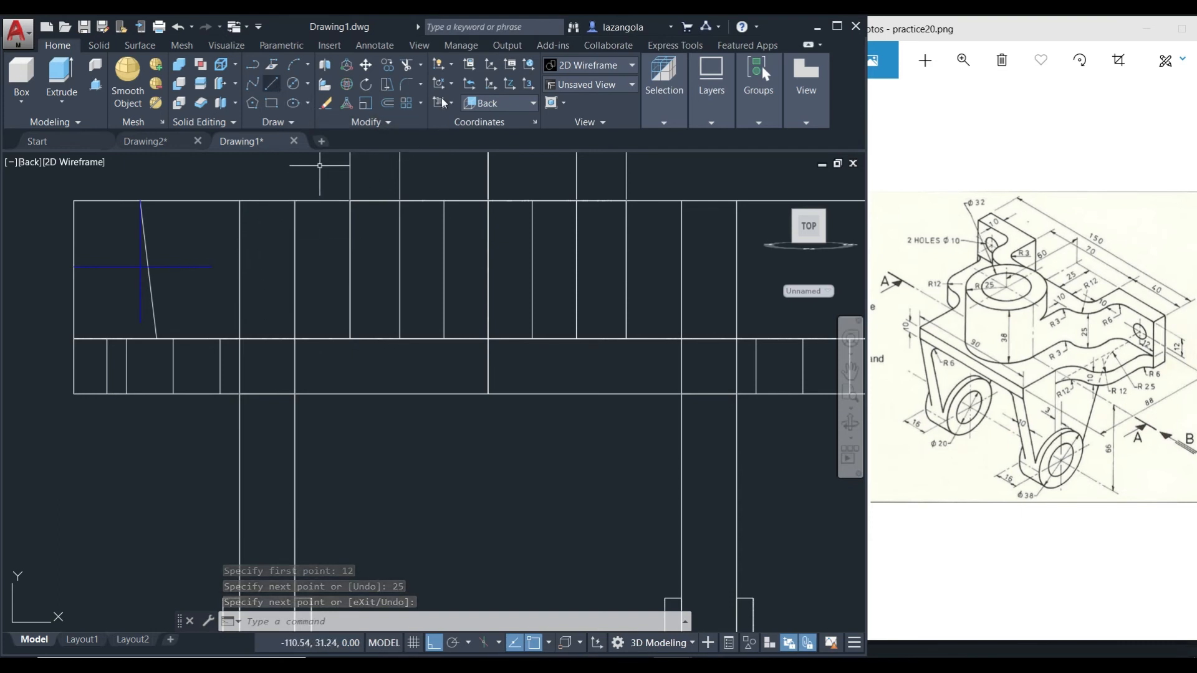
Make layer AM_0 current and draw a 10-unit diameter circle centred where the two blue guidelines cross
{"action": "left_click", "coordinate": [716, 122]}
{"action": "left_click", "coordinate": [758, 159]}
{"action": "left_click", "coordinate": [759, 196]}
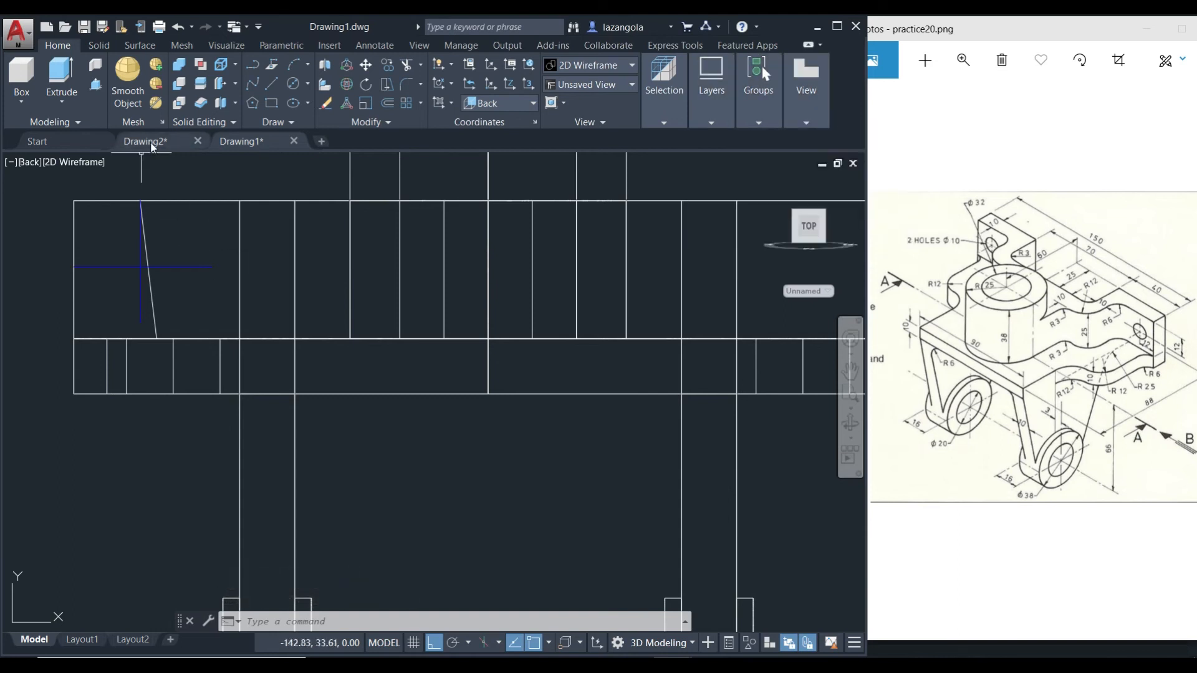
{"action": "left_click", "coordinate": [302, 84]}
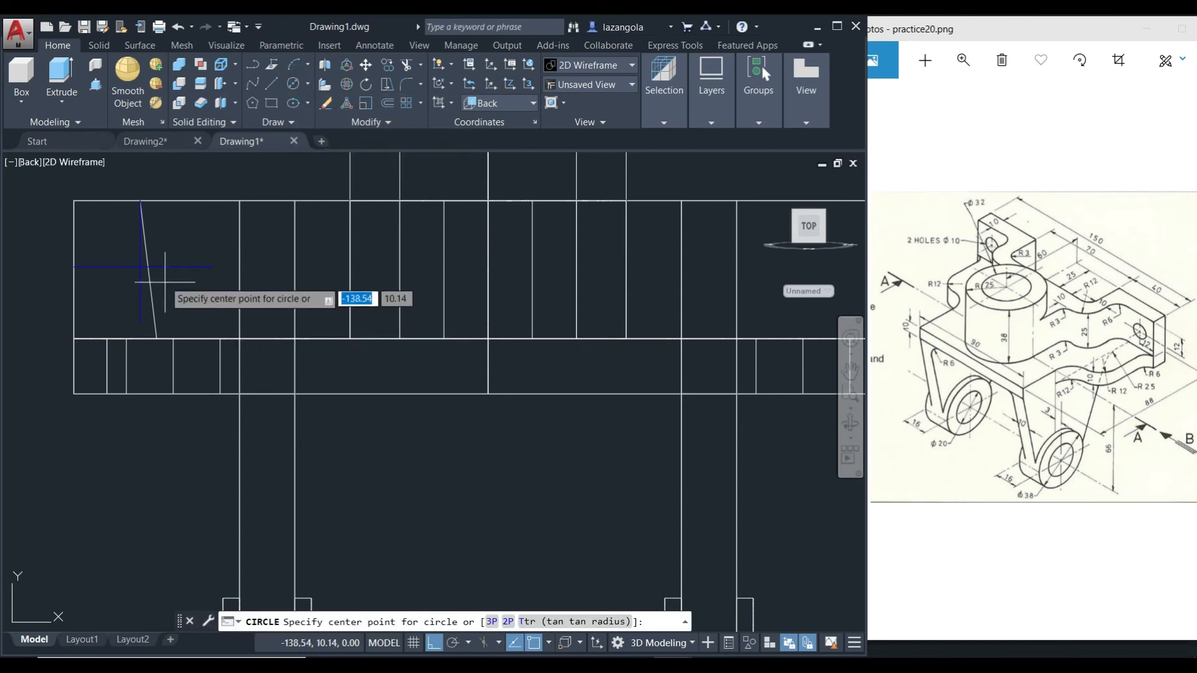
{"action": "left_click", "coordinate": [141, 267]}
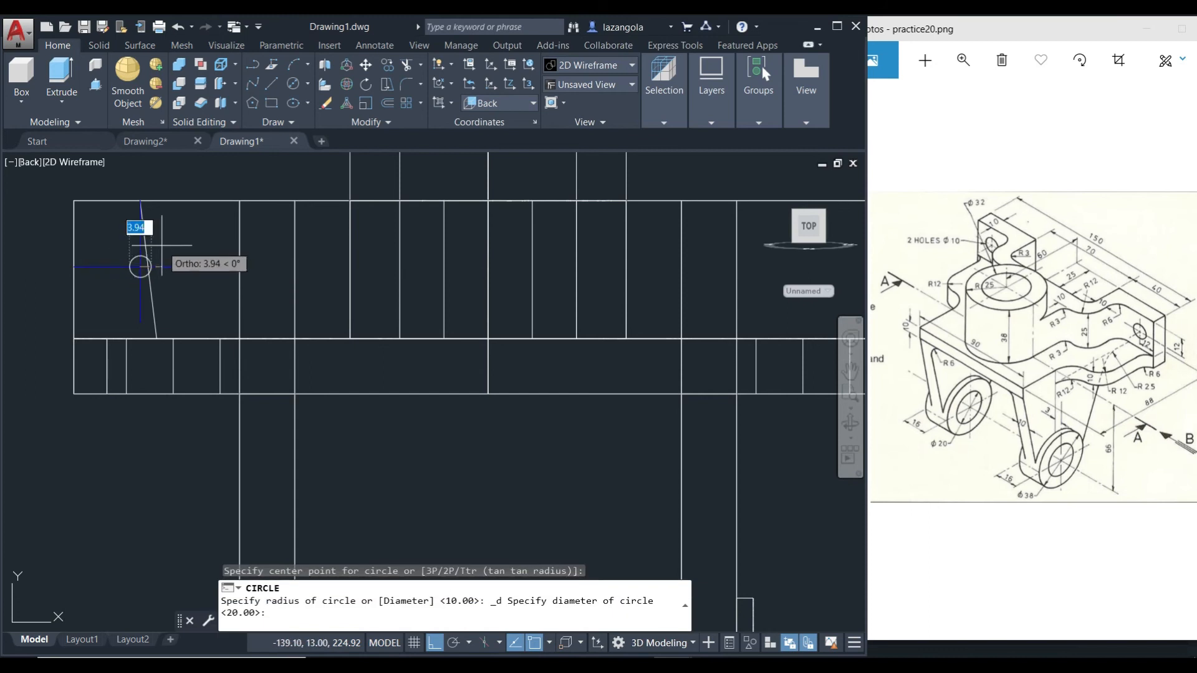
{"action": "type", "text": "1"}
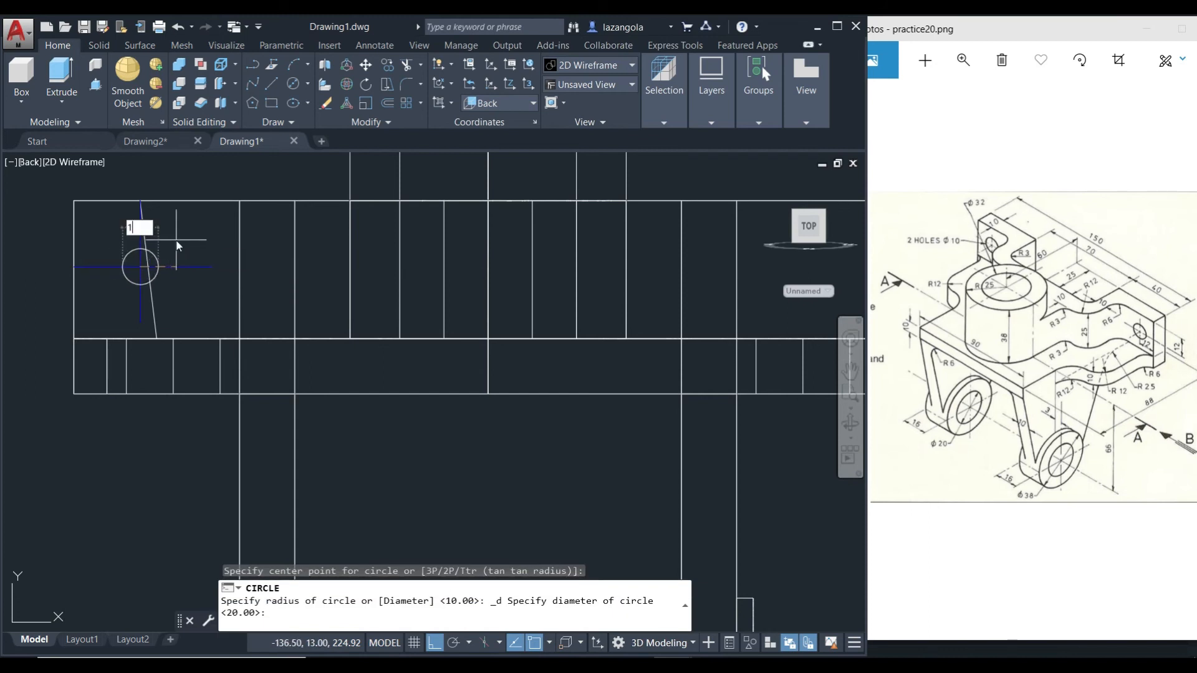
{"action": "type", "text": "0"}
{"action": "key", "text": "Return"}
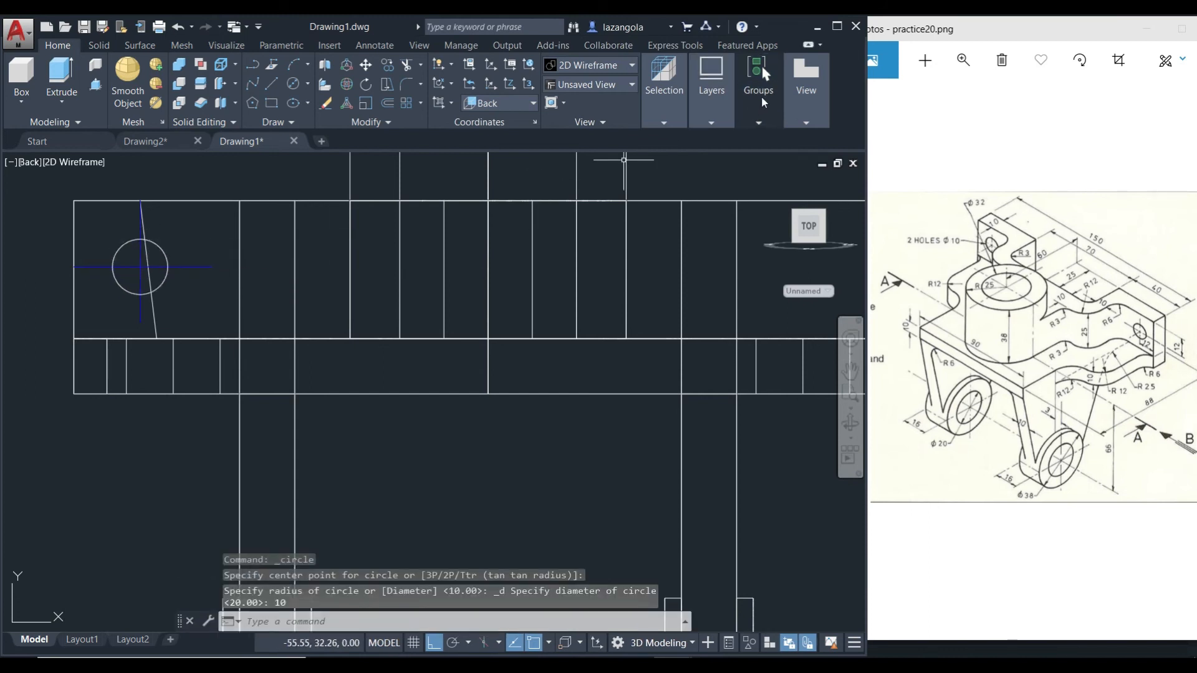
Change the visual style to Shaded and examine the hole circle's placement on the back plate
{"action": "left_click", "coordinate": [706, 109]}
{"action": "left_click", "coordinate": [588, 65]}
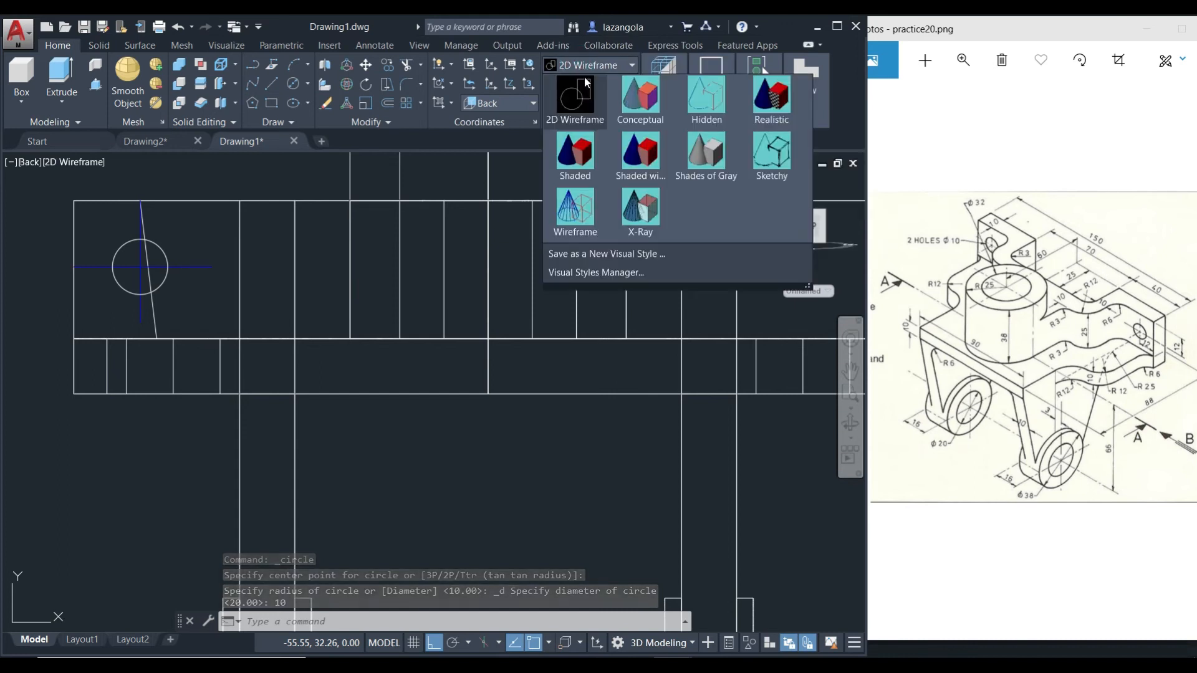
{"action": "left_click", "coordinate": [584, 160]}
{"action": "mouse_move", "coordinate": [585, 262]}
{"action": "middle_mouse_down", "text": "shift"}
{"action": "mouse_move", "coordinate": [620, 366]}
{"action": "mouse_move", "coordinate": [851, 387]}
{"action": "mouse_move", "coordinate": [688, 316]}
{"action": "mouse_move", "coordinate": [766, 318]}
{"action": "mouse_move", "coordinate": [785, 362]}
{"action": "mouse_move", "coordinate": [775, 356]}
{"action": "middle_mouse_up", "text": "shift"}
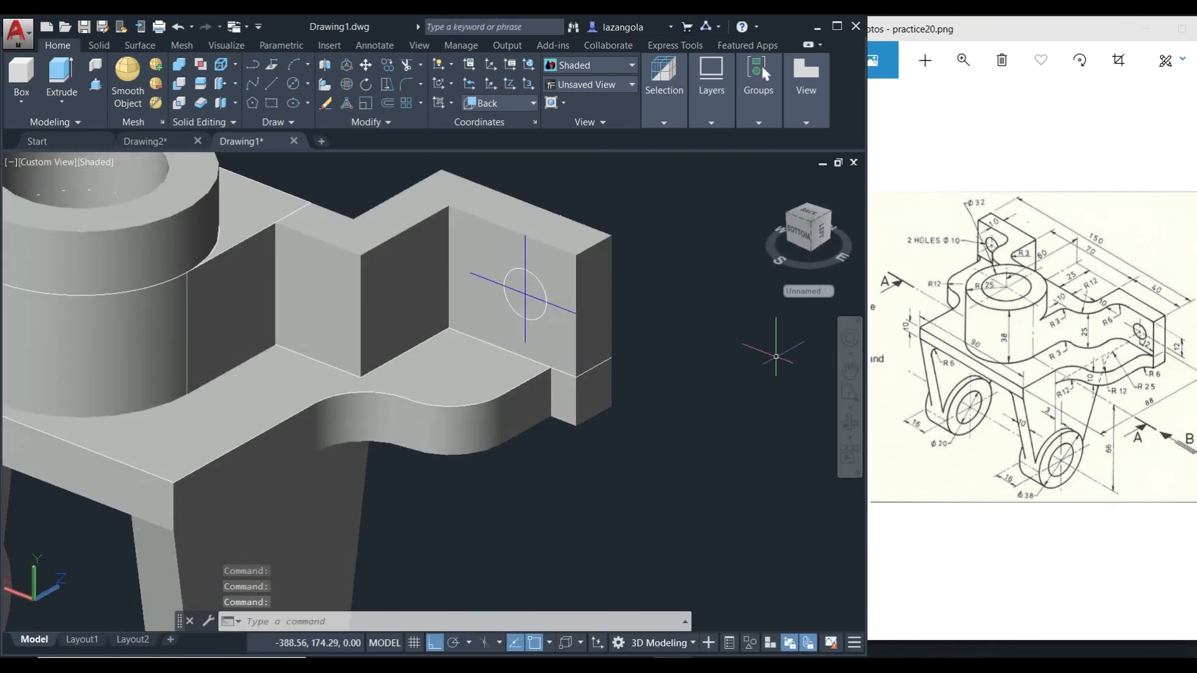
Set the view to Back with the 2D Wireframe visual style
{"action": "left_click", "coordinate": [42, 162]}
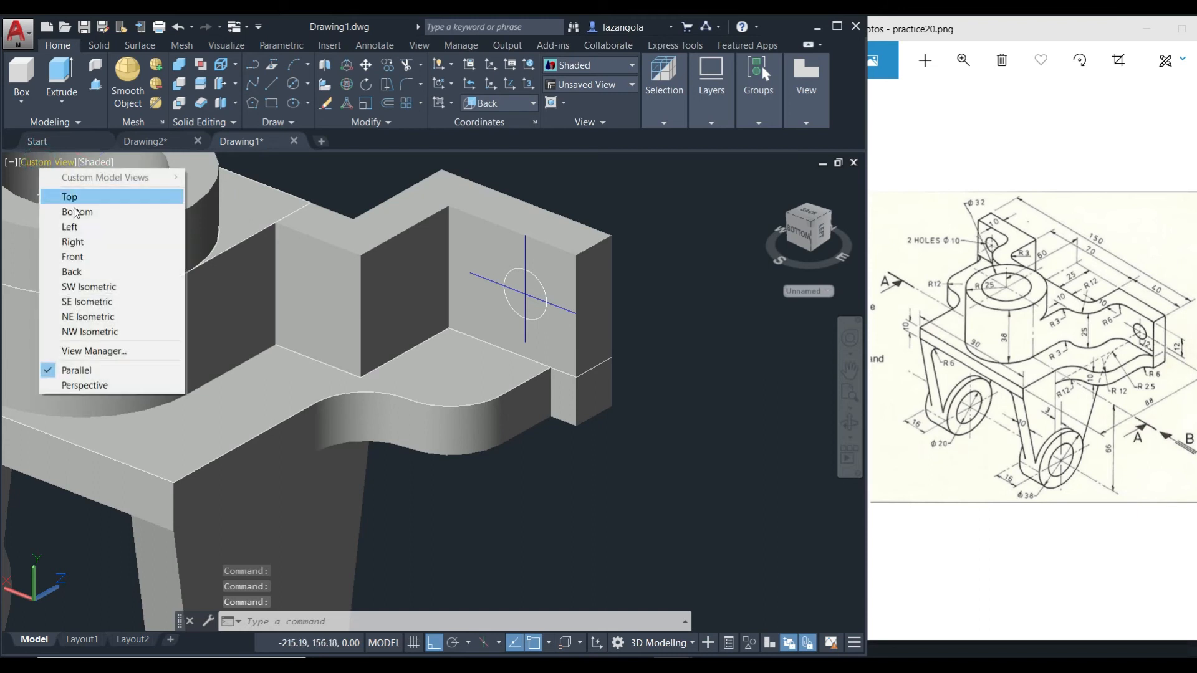
{"action": "left_click", "coordinate": [83, 270]}
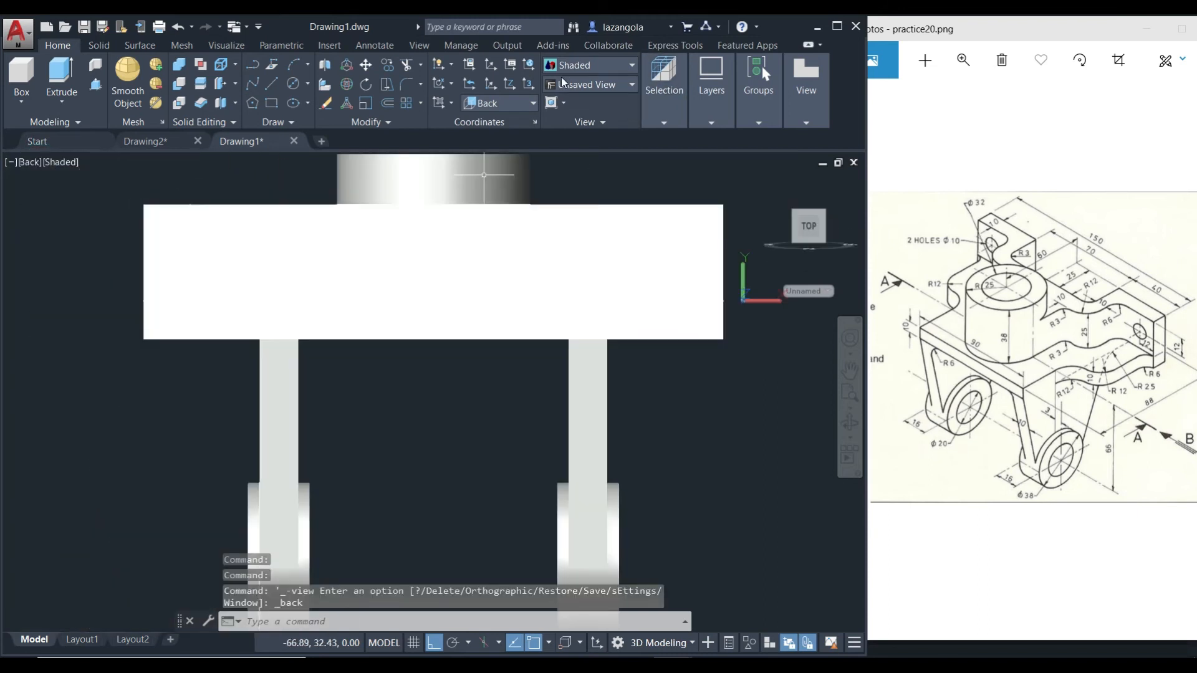
{"action": "left_click", "coordinate": [580, 65]}
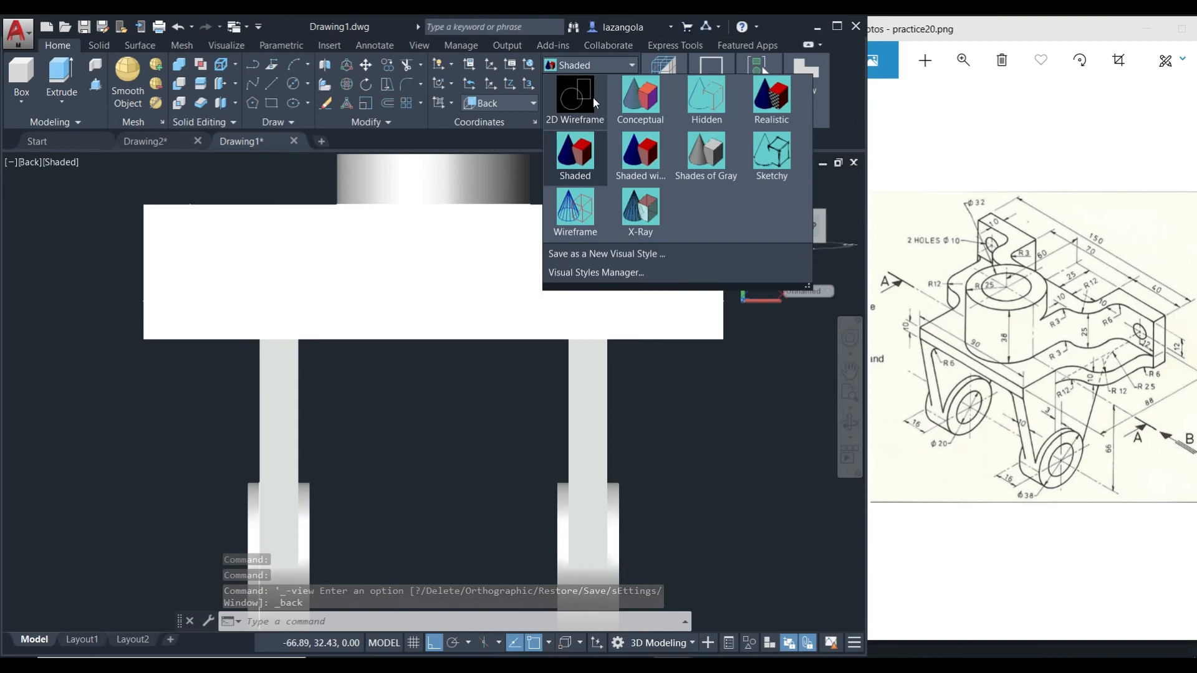
{"action": "left_click", "coordinate": [576, 112]}
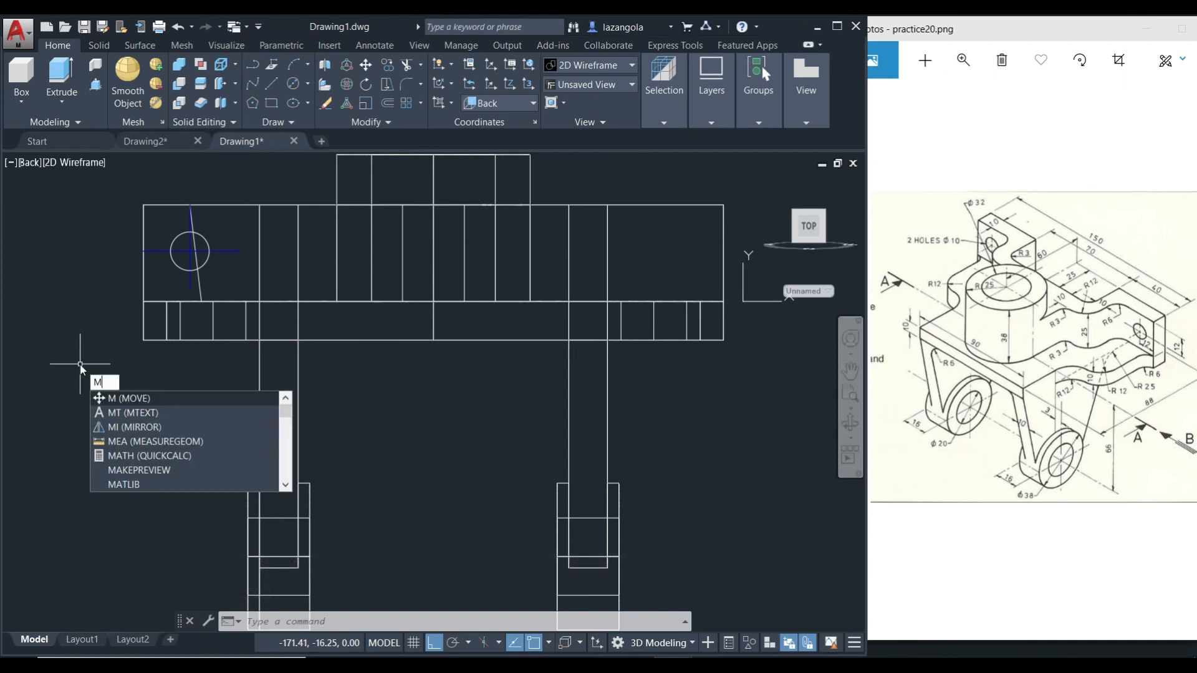
Mirror the hole circle about the plate's vertical centreline, keeping the source circle
{"action": "type", "text": "I"}
{"action": "key", "text": "Return"}
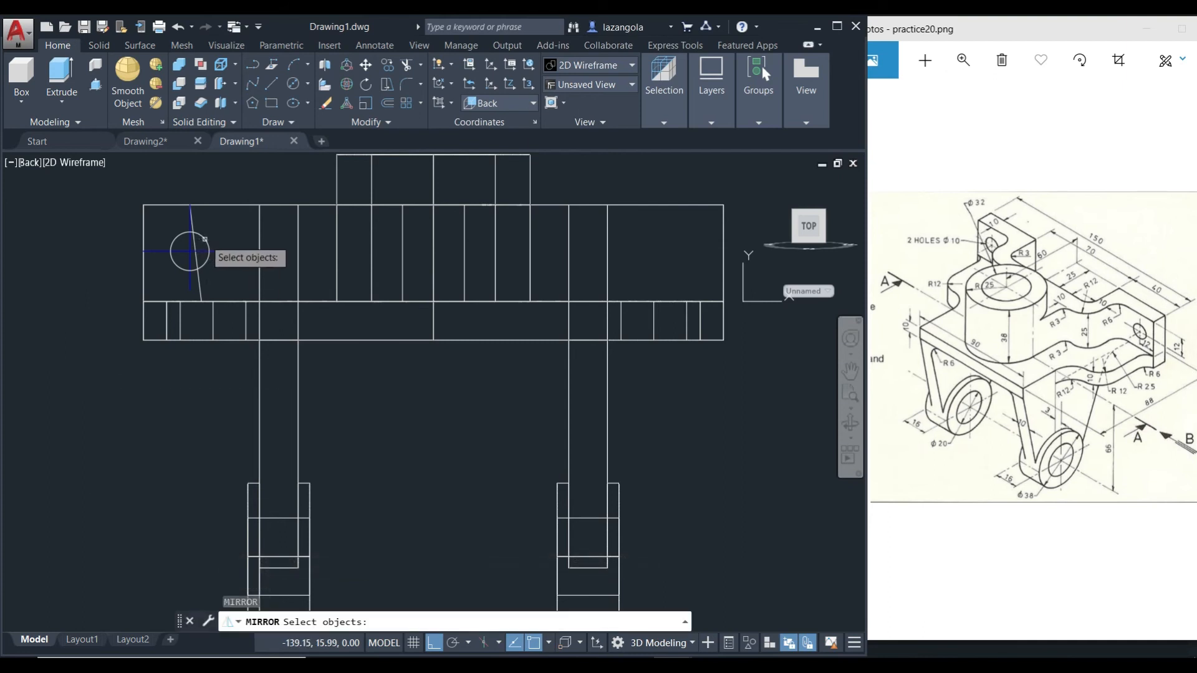
{"action": "left_click", "coordinate": [209, 251]}
{"action": "key", "text": "Return"}
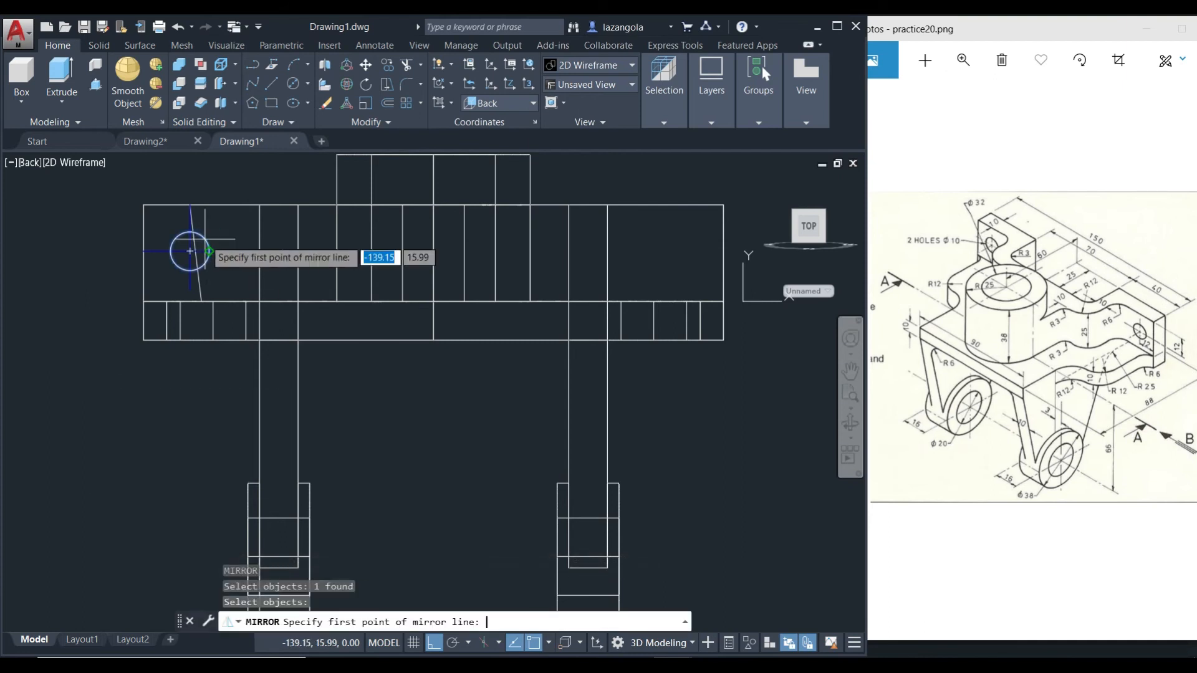
{"action": "left_click", "coordinate": [434, 340]}
{"action": "left_click", "coordinate": [454, 183]}
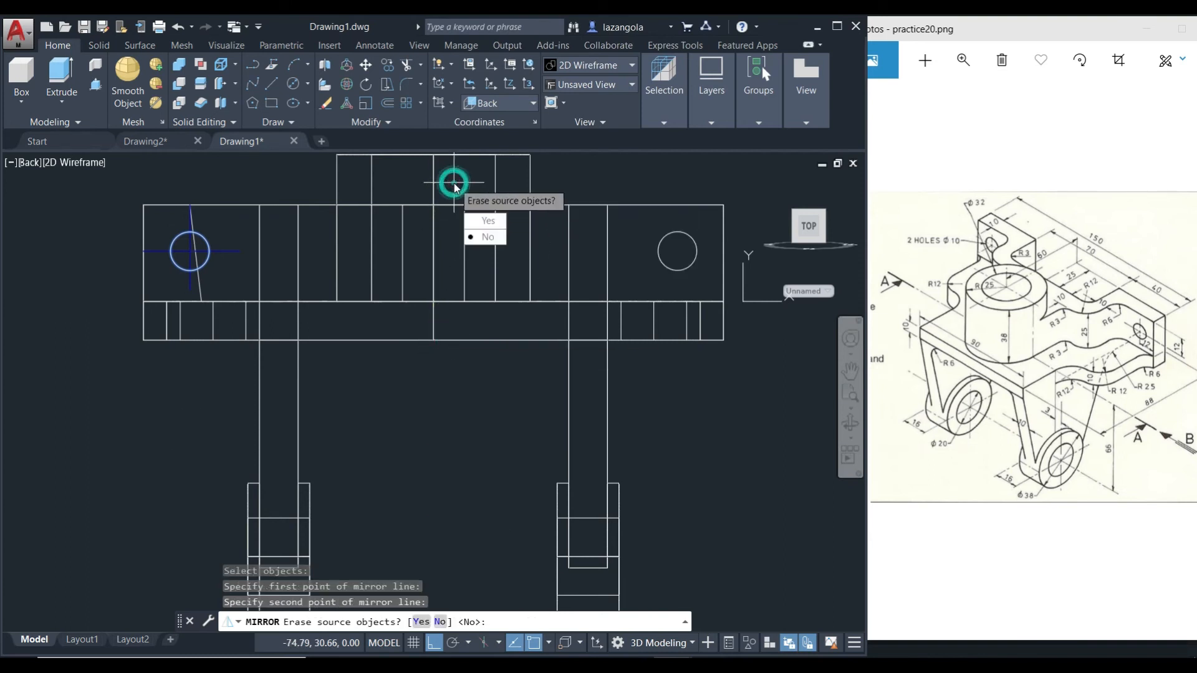
{"action": "type", "text": "N"}
{"action": "key", "text": "Return"}
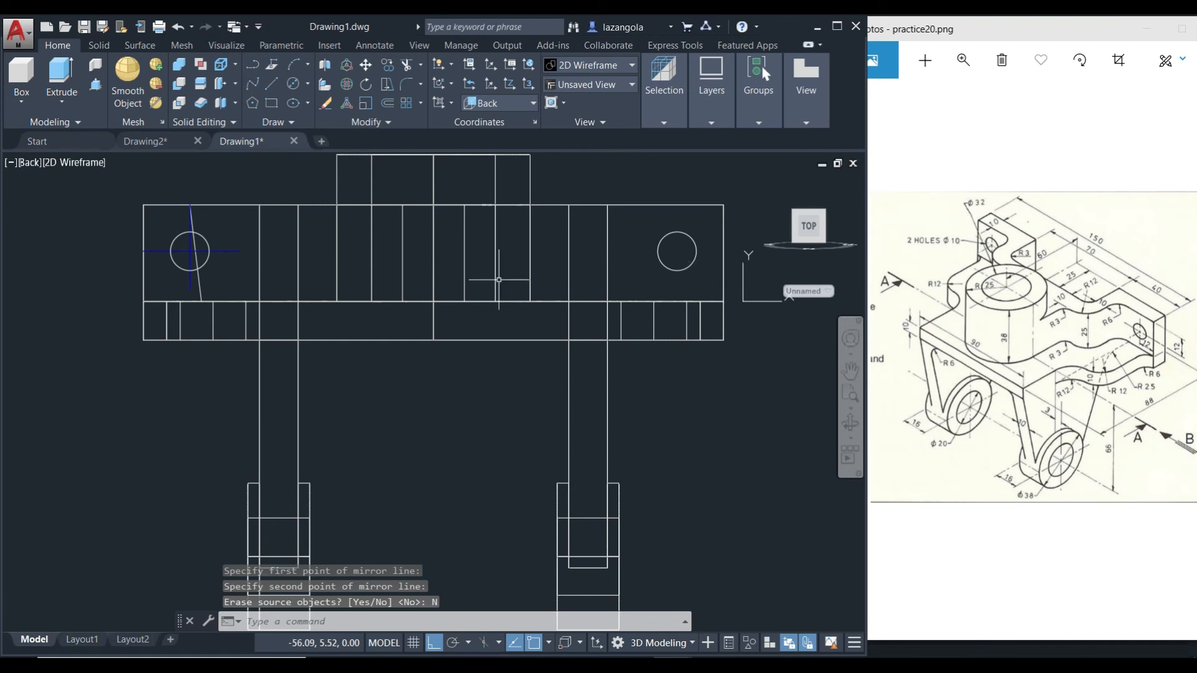
Erase the blue guidelines at the first hole circle and show the whole bracket in the Shaded visual style
{"action": "left_click", "coordinate": [228, 251]}
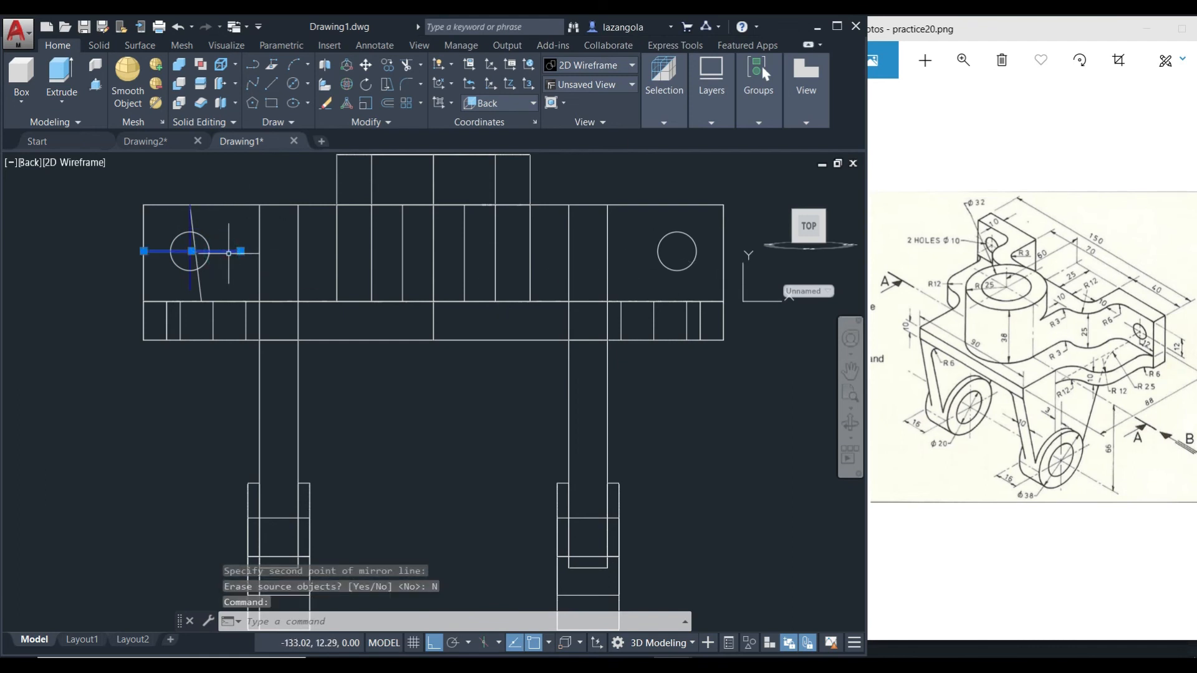
{"action": "key", "text": "Delete"}
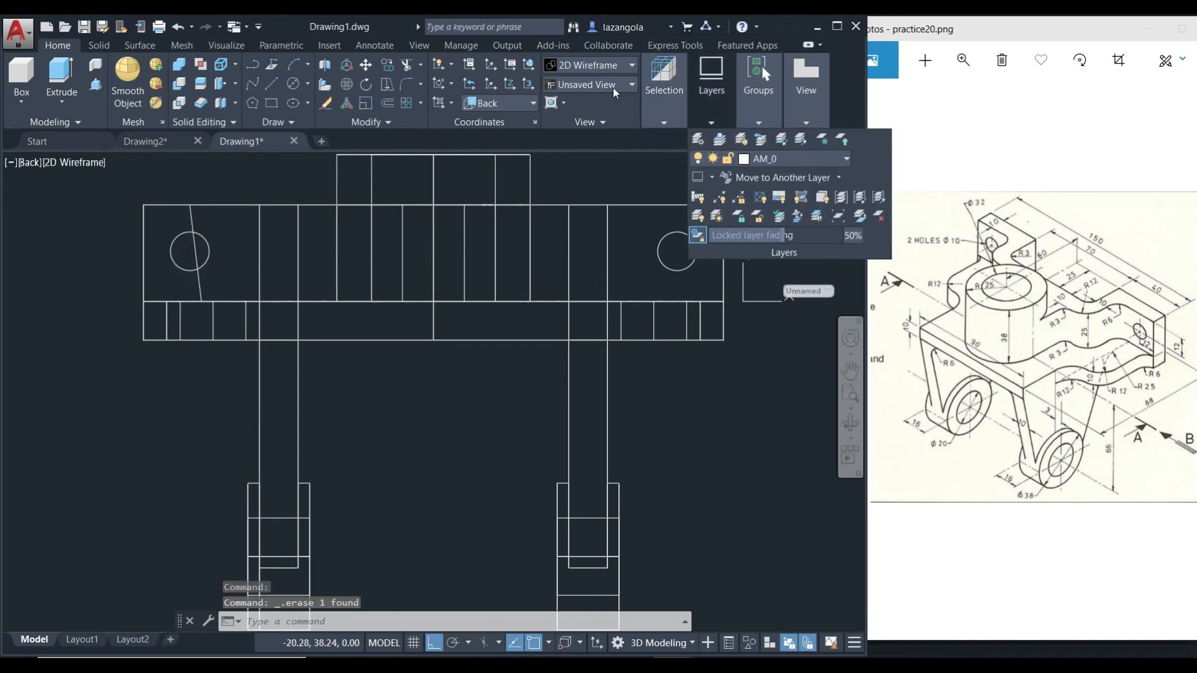
{"action": "left_click", "coordinate": [597, 66]}
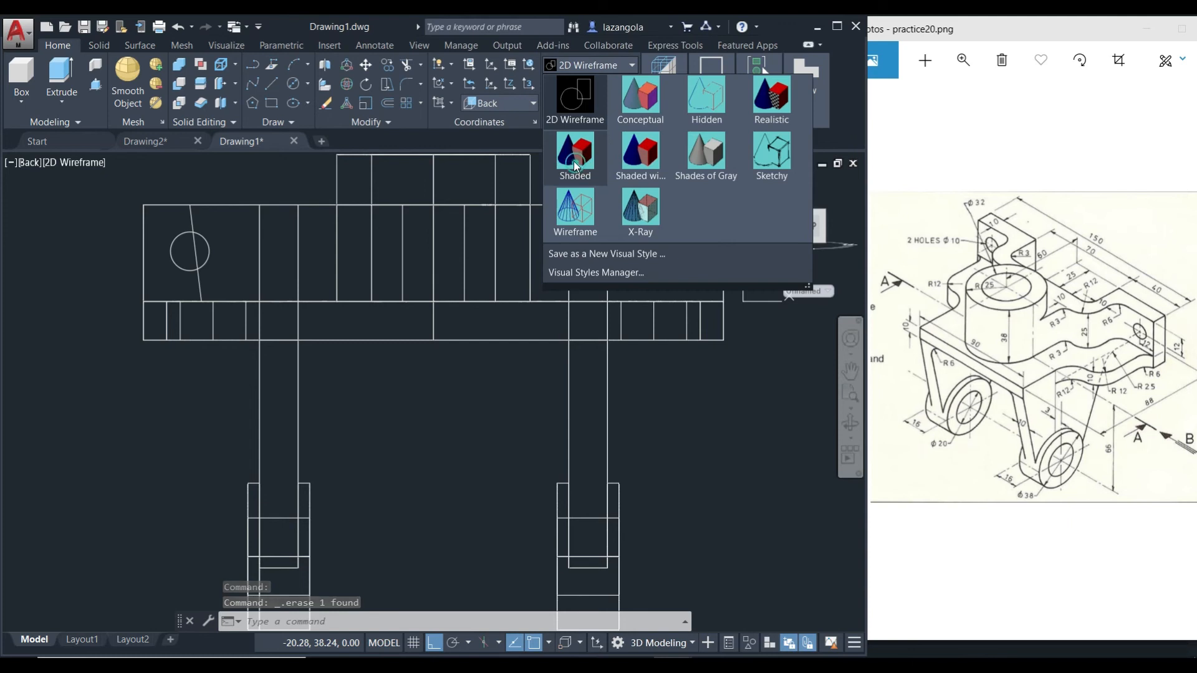
{"action": "left_click", "coordinate": [573, 161]}
{"action": "mouse_move", "coordinate": [74, 374]}
{"action": "middle_mouse_down", "text": "shift"}
{"action": "mouse_move", "coordinate": [393, 433]}
{"action": "mouse_move", "coordinate": [395, 446]}
{"action": "mouse_move", "coordinate": [394, 433]}
{"action": "middle_mouse_up", "text": "shift"}
{"action": "scroll", "coordinate": [547, 415], "scroll_direction": "down", "scroll_amount": 2}
{"action": "middle_click_drag", "start_coordinate": [692, 470], "coordinate": [694, 461], "text": "shift"}
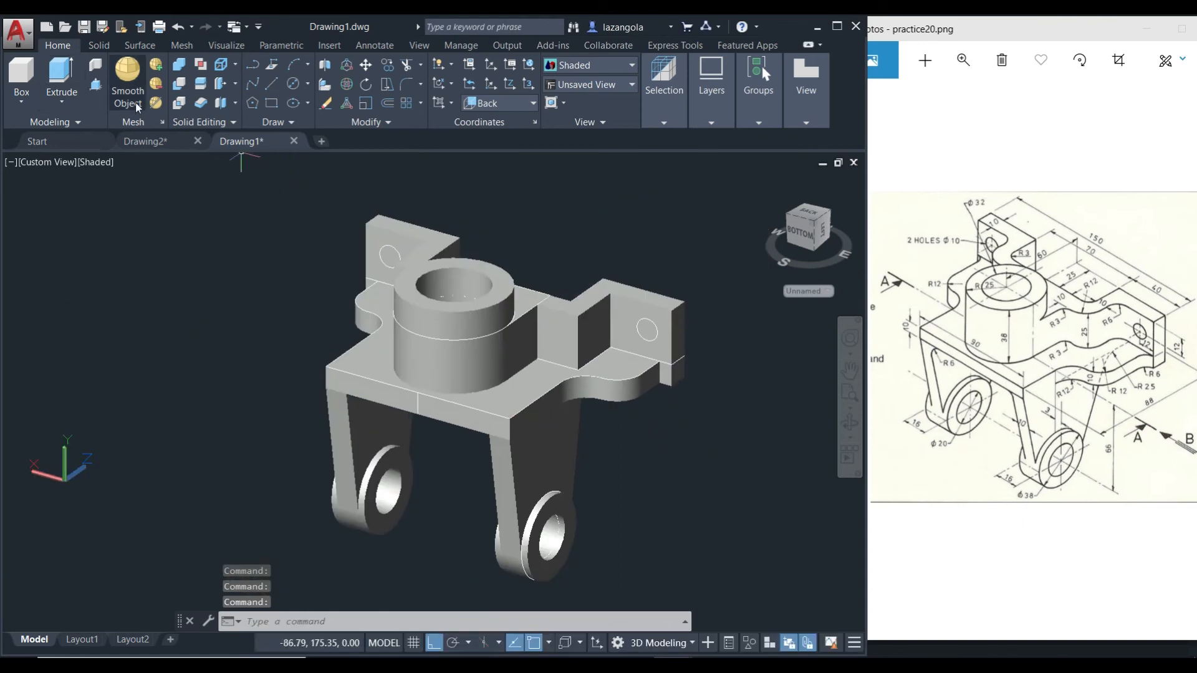
Cut both circles through the back plate with Presspull to form the two holes
{"action": "left_click", "coordinate": [96, 83]}
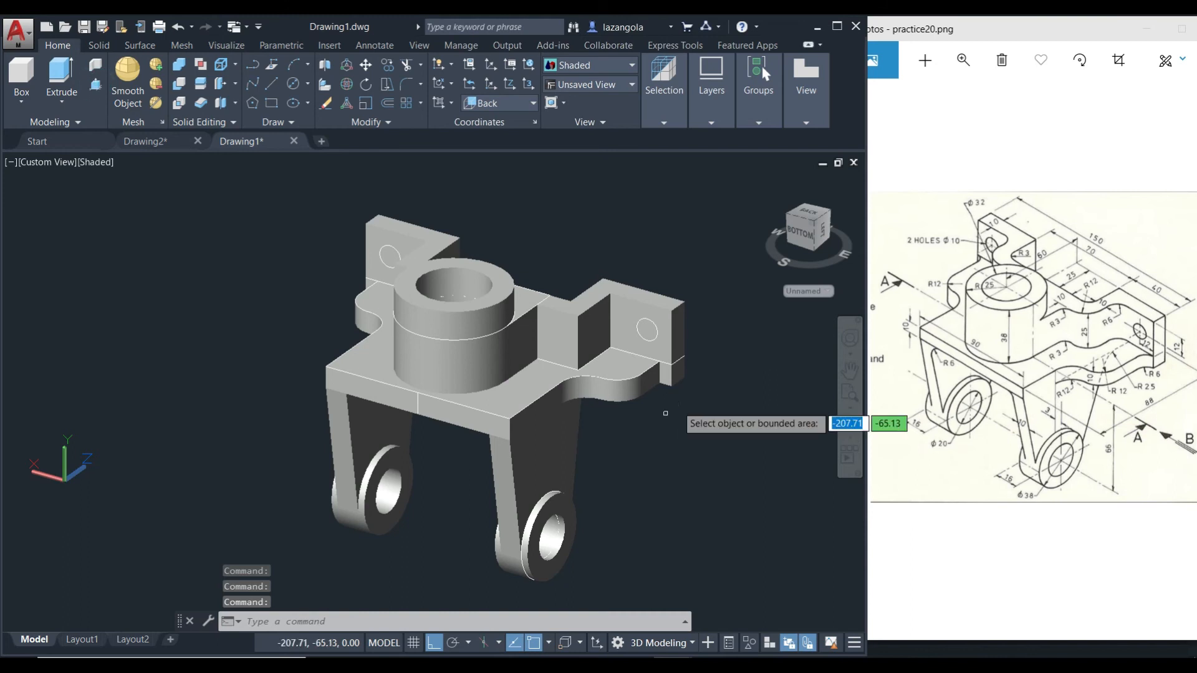
{"action": "left_click", "coordinate": [647, 329]}
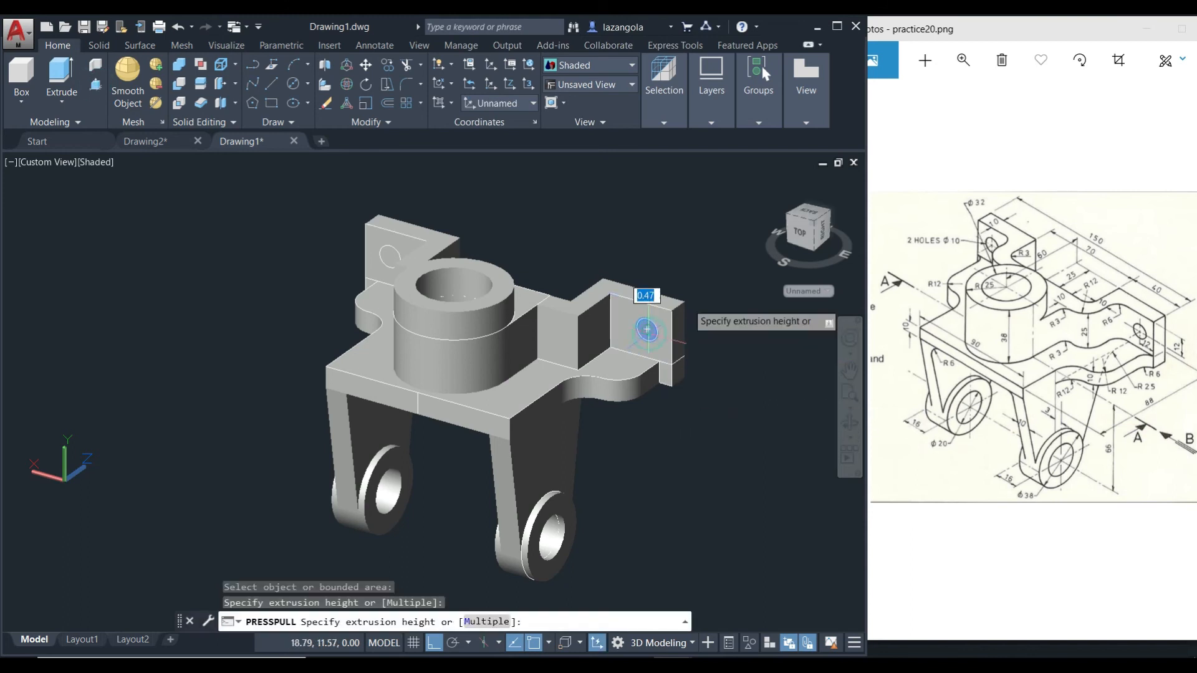
{"action": "left_click", "coordinate": [726, 265]}
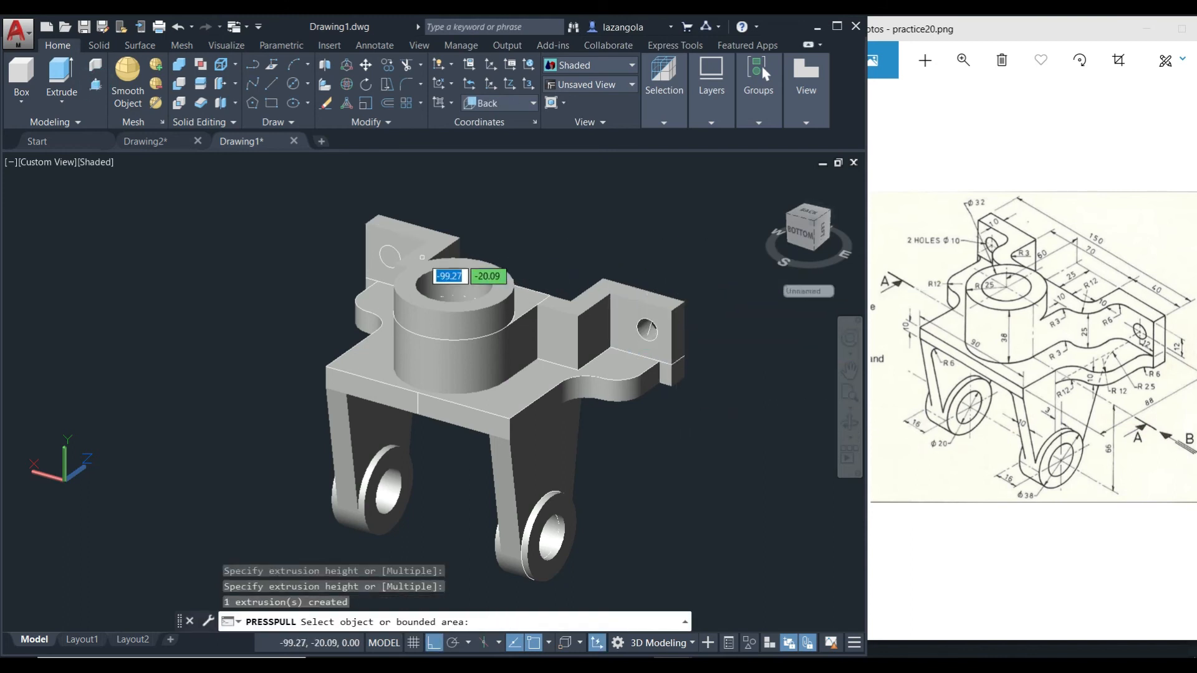
{"action": "left_click", "coordinate": [387, 257]}
{"action": "left_click", "coordinate": [499, 187]}
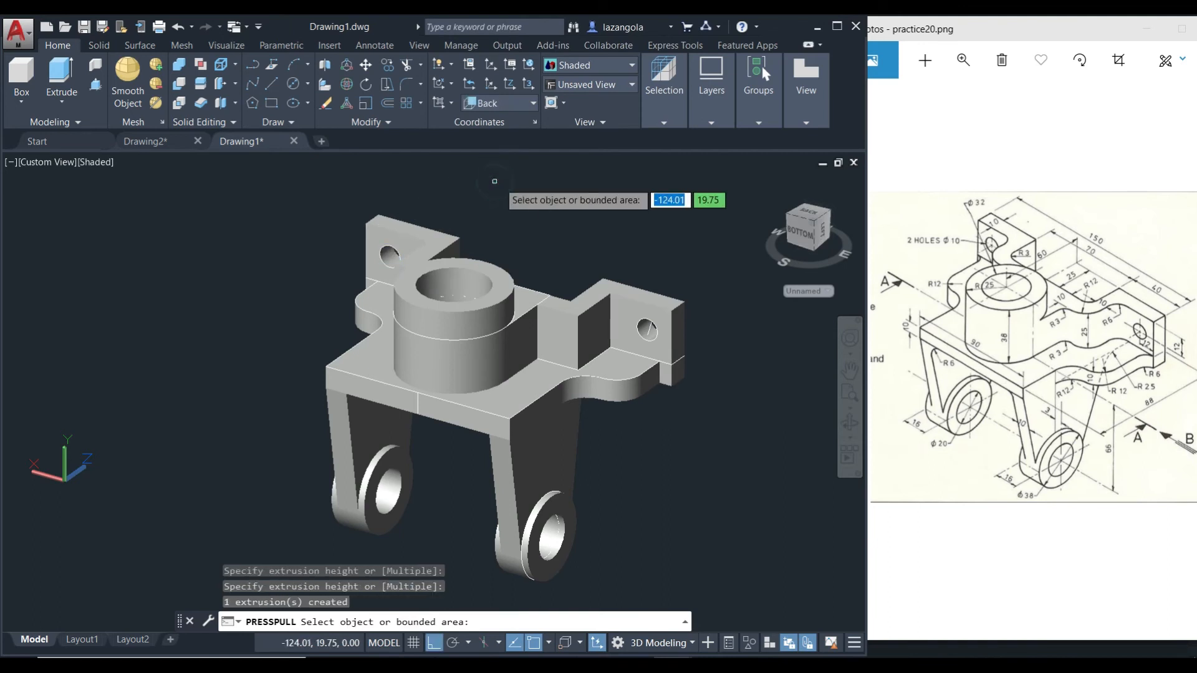
{"action": "key", "text": "Return"}
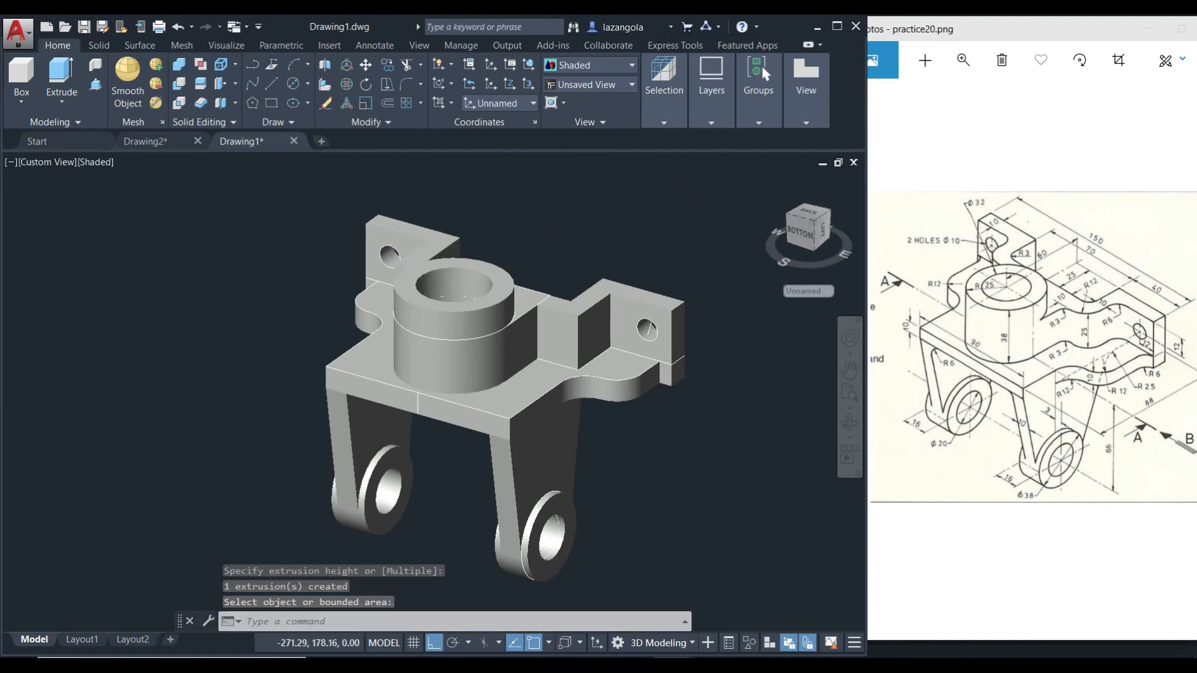
Erase the leftover profile outline crossing the cylinder's bore and the stray line showing through one of the plate's holes
{"action": "scroll", "coordinate": [589, 249], "scroll_direction": "down", "scroll_amount": 1}
{"action": "scroll", "coordinate": [589, 249], "scroll_direction": "up", "scroll_amount": 3}
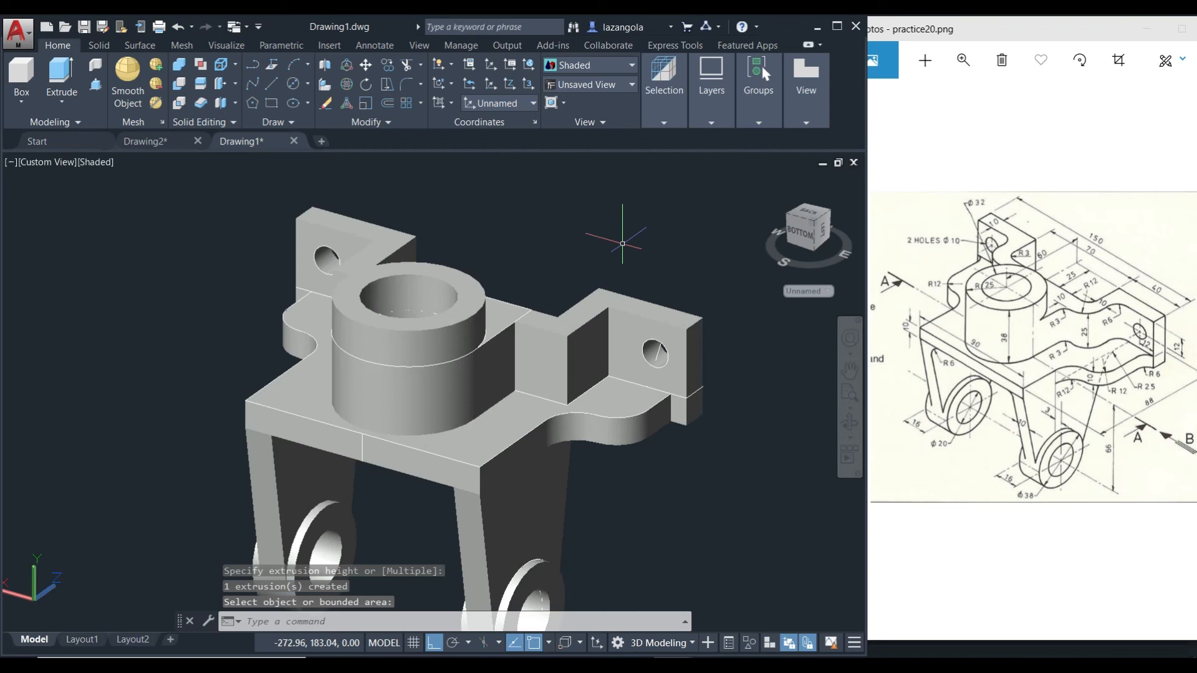
{"action": "middle_click_drag", "start_coordinate": [622, 245], "coordinate": [584, 402], "text": "shift"}
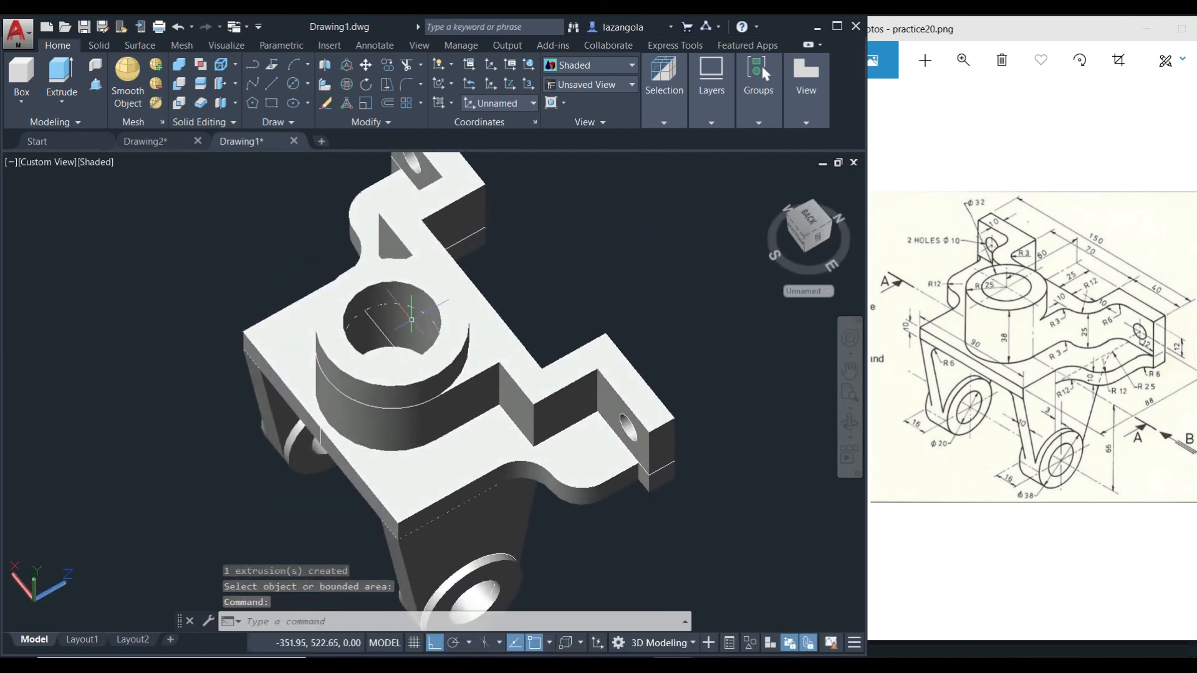
{"action": "left_click", "coordinate": [383, 332], "text": "ctrl"}
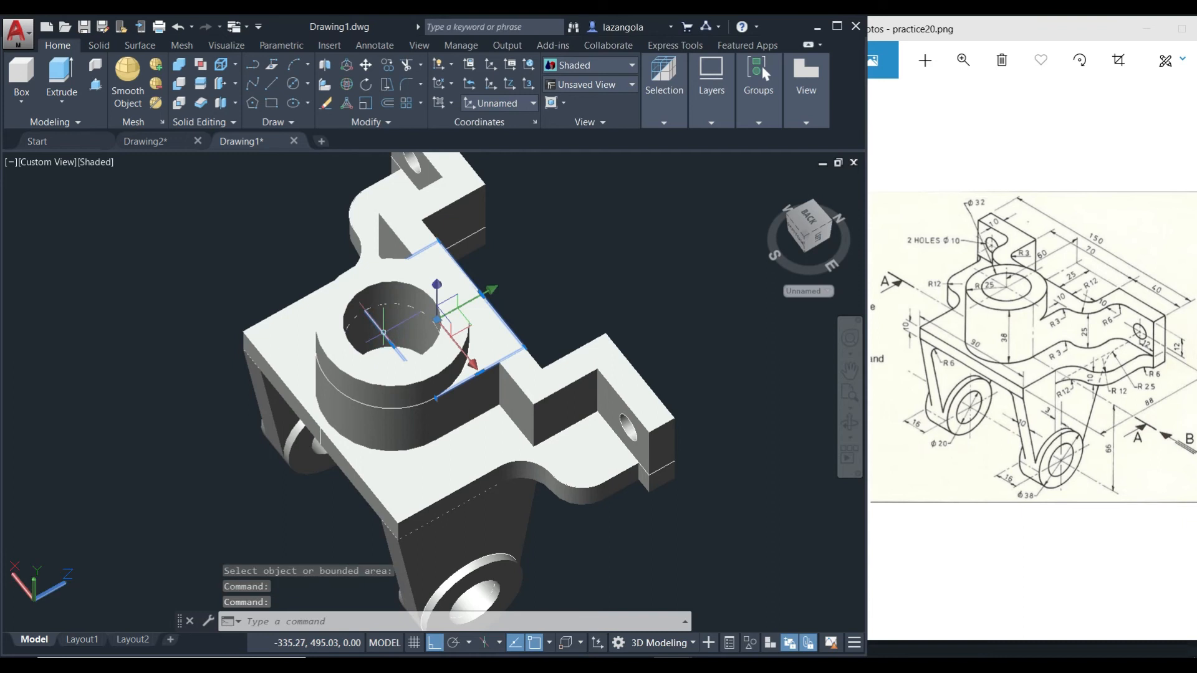
{"action": "key", "text": "Delete"}
{"action": "middle_click_drag", "start_coordinate": [710, 338], "coordinate": [798, 252], "text": "shift"}
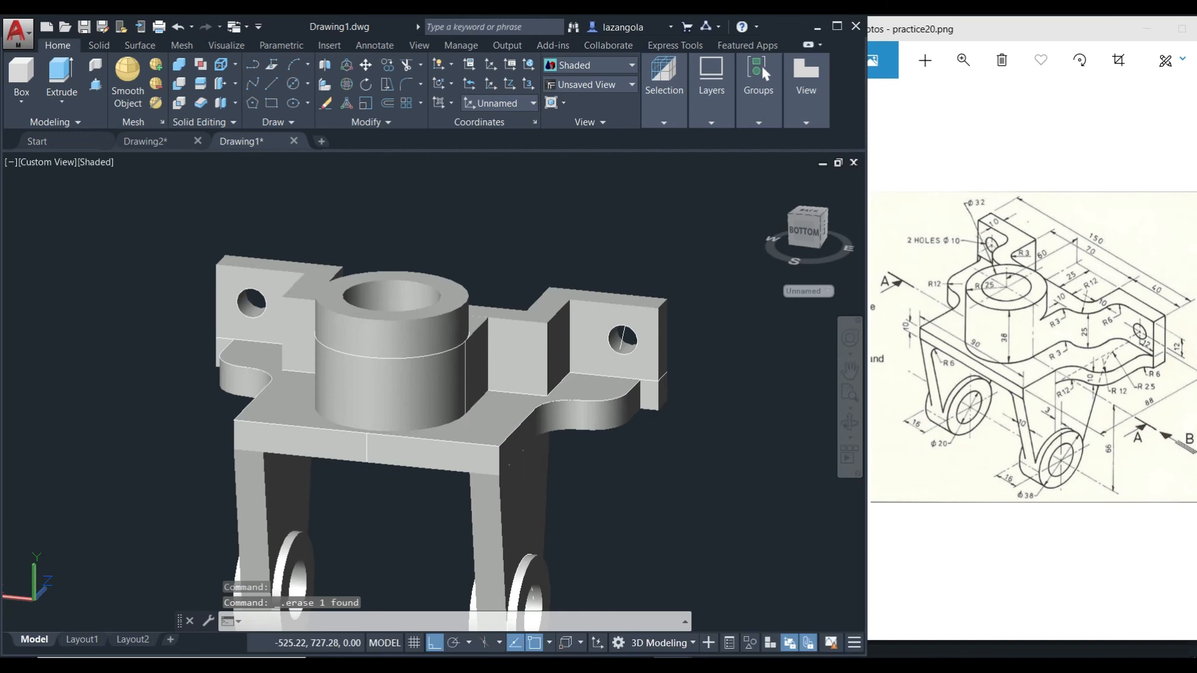
{"action": "left_click", "coordinate": [621, 336]}
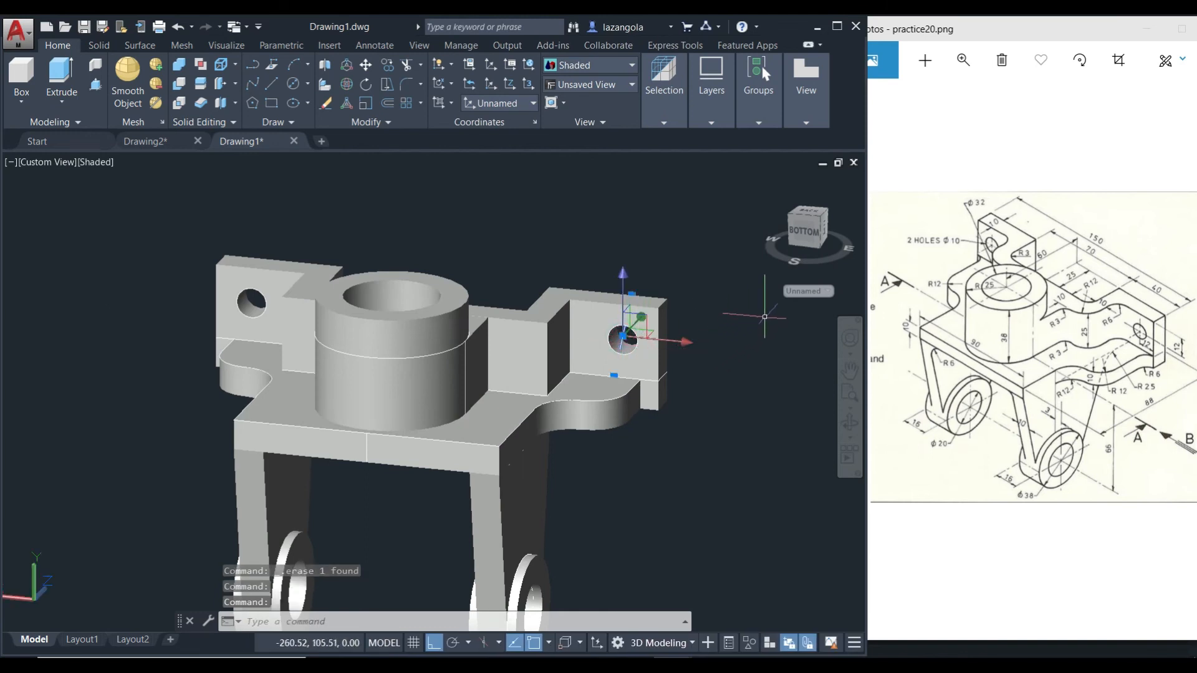
{"action": "key", "text": "Delete"}
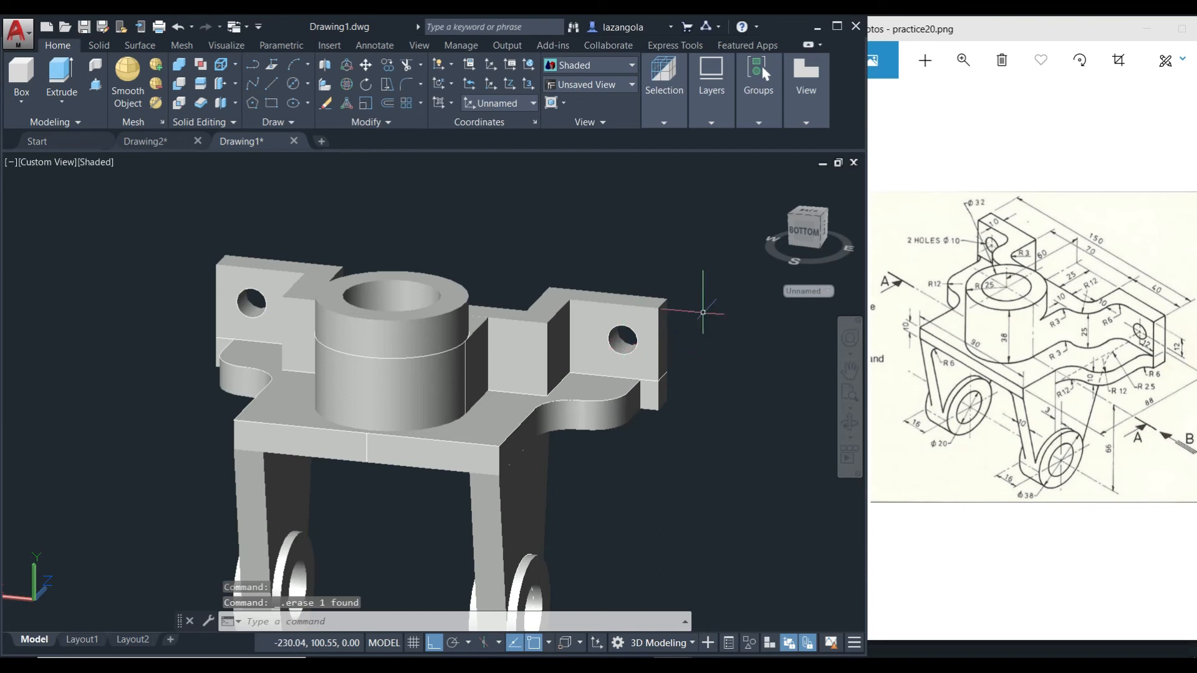
Union the base plate, cylinder, back plate and both legs into a single solid
{"action": "scroll", "coordinate": [745, 354], "scroll_direction": "down", "scroll_amount": 3}
{"action": "middle_click_drag", "start_coordinate": [716, 447], "coordinate": [574, 419], "text": "shift"}
{"action": "middle_click_drag", "start_coordinate": [609, 377], "coordinate": [614, 418], "text": "shift"}
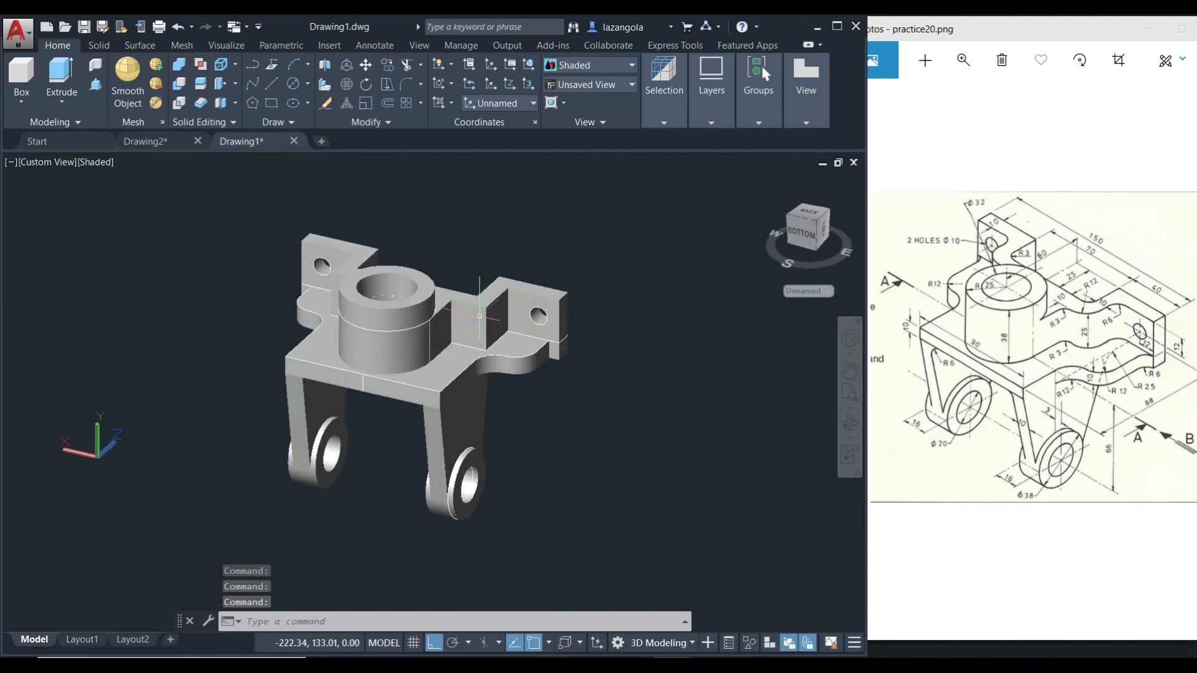
{"action": "left_click", "coordinate": [179, 64]}
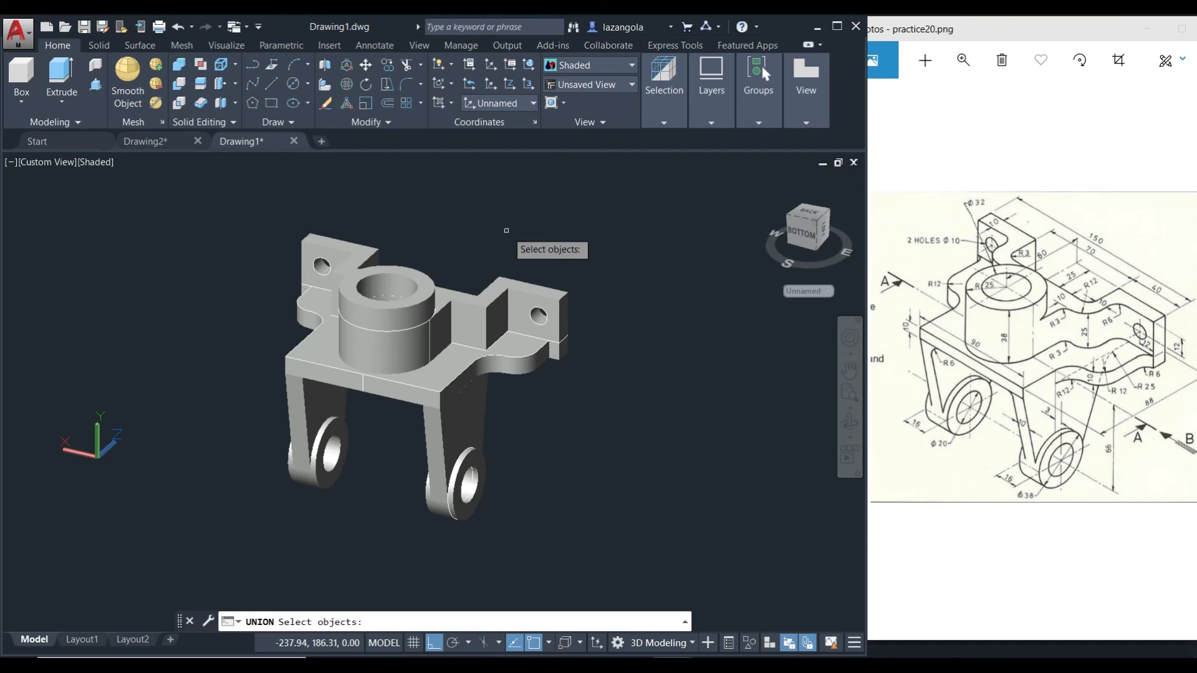
{"action": "left_click", "coordinate": [480, 309]}
{"action": "left_click", "coordinate": [395, 303]}
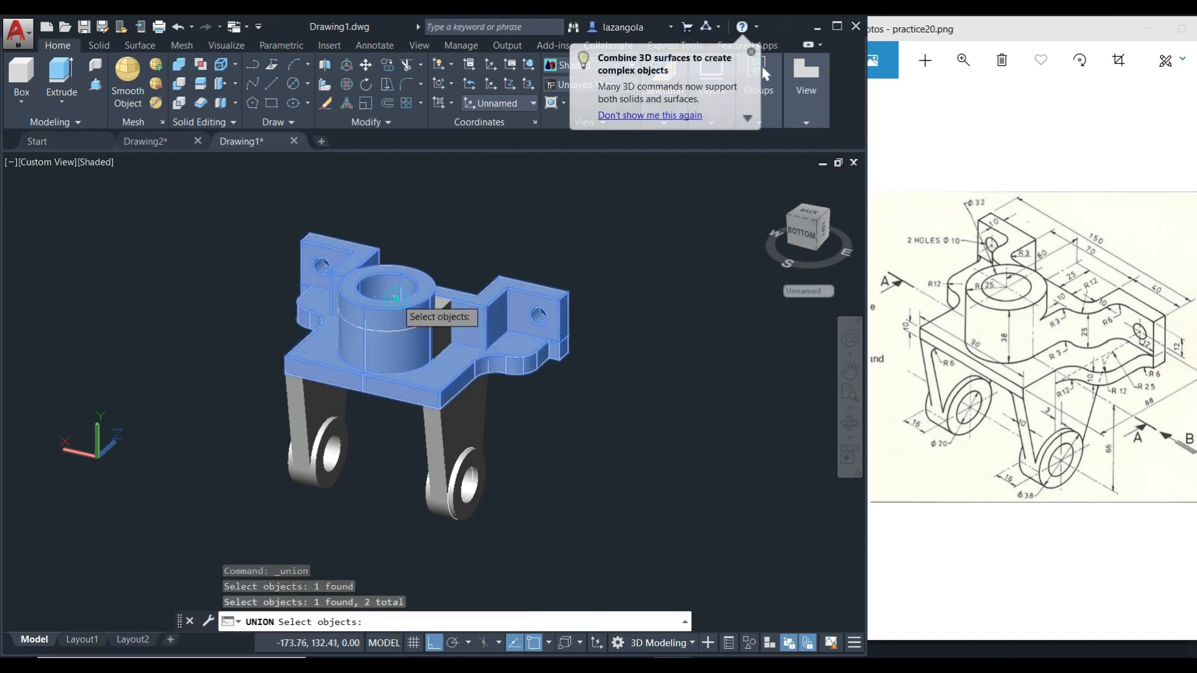
{"action": "left_click", "coordinate": [443, 307]}
{"action": "left_click", "coordinate": [462, 431]}
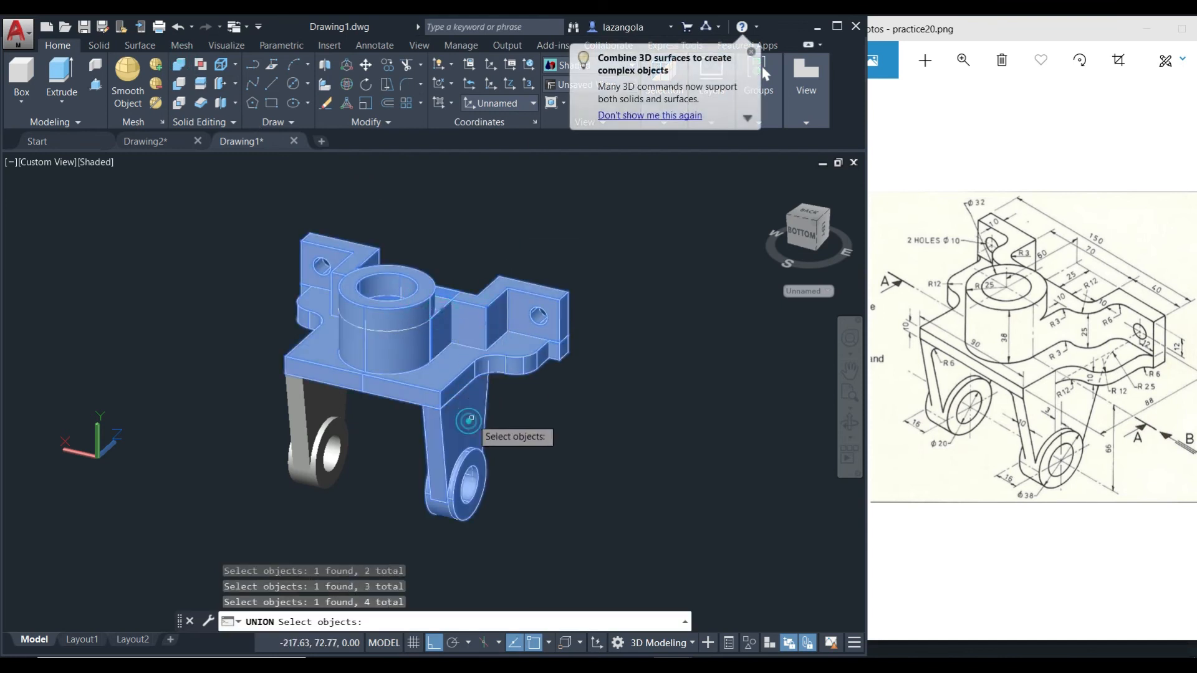
{"action": "left_click", "coordinate": [317, 410]}
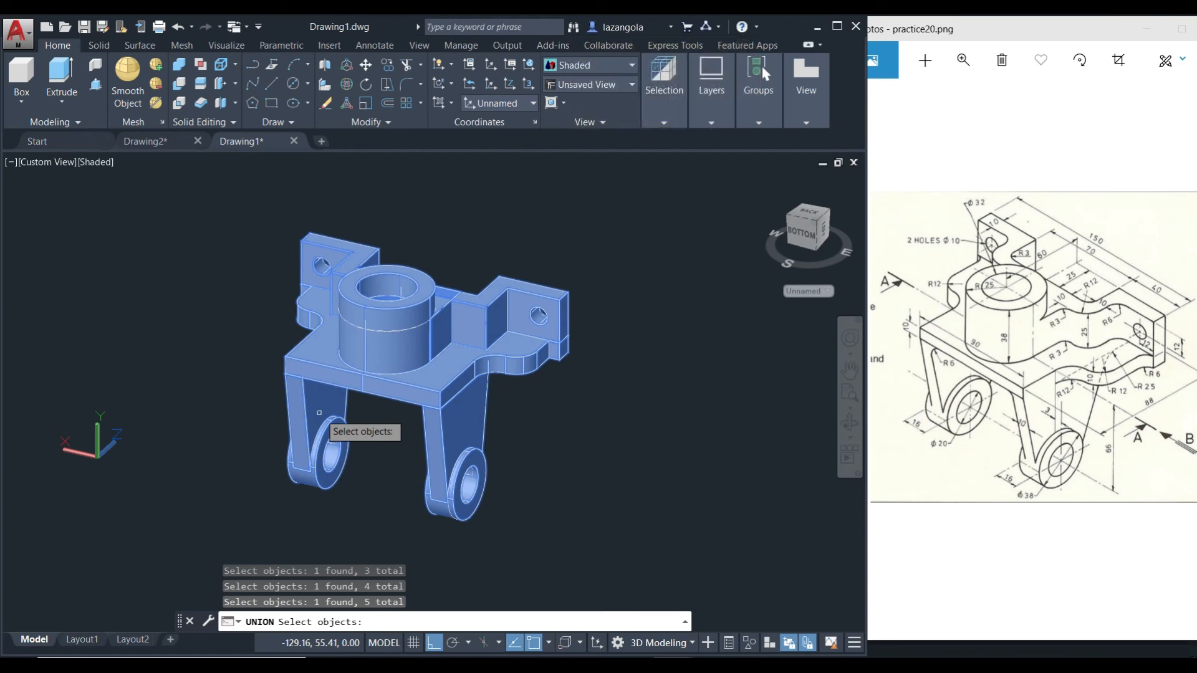
{"action": "key", "text": "Return"}
Move the united bracket along the X axis, clear of the leftover construction outlines, and deselect it
{"action": "left_click", "coordinate": [455, 368]}
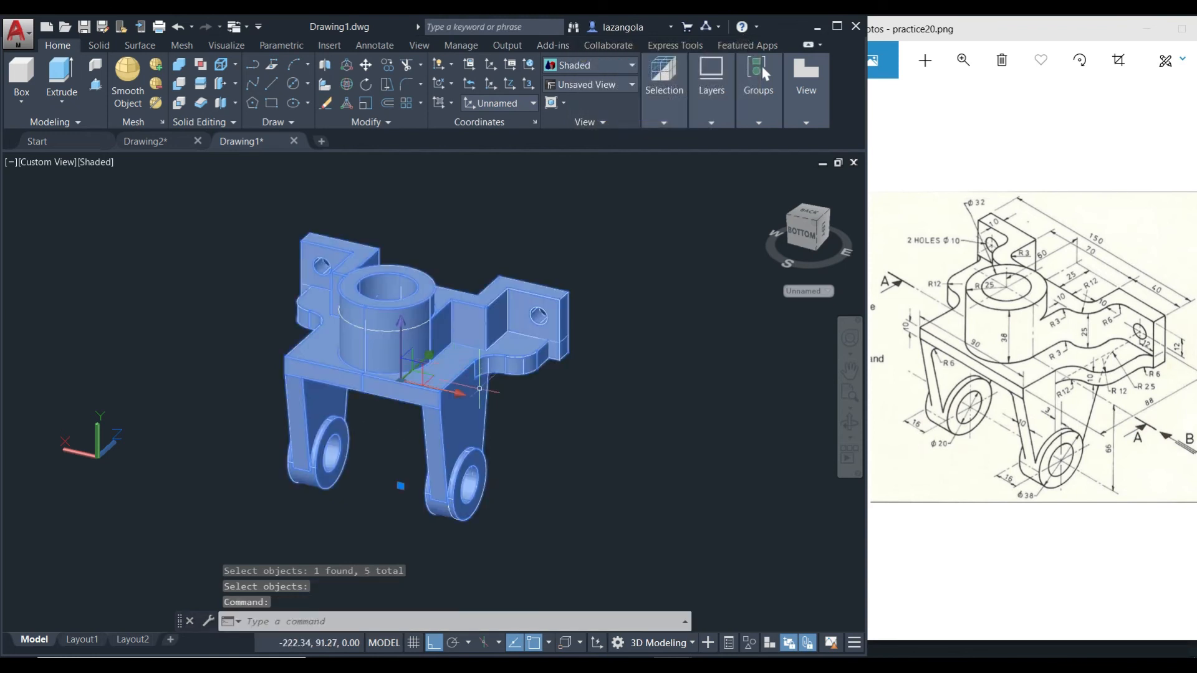
{"action": "left_click", "coordinate": [463, 394]}
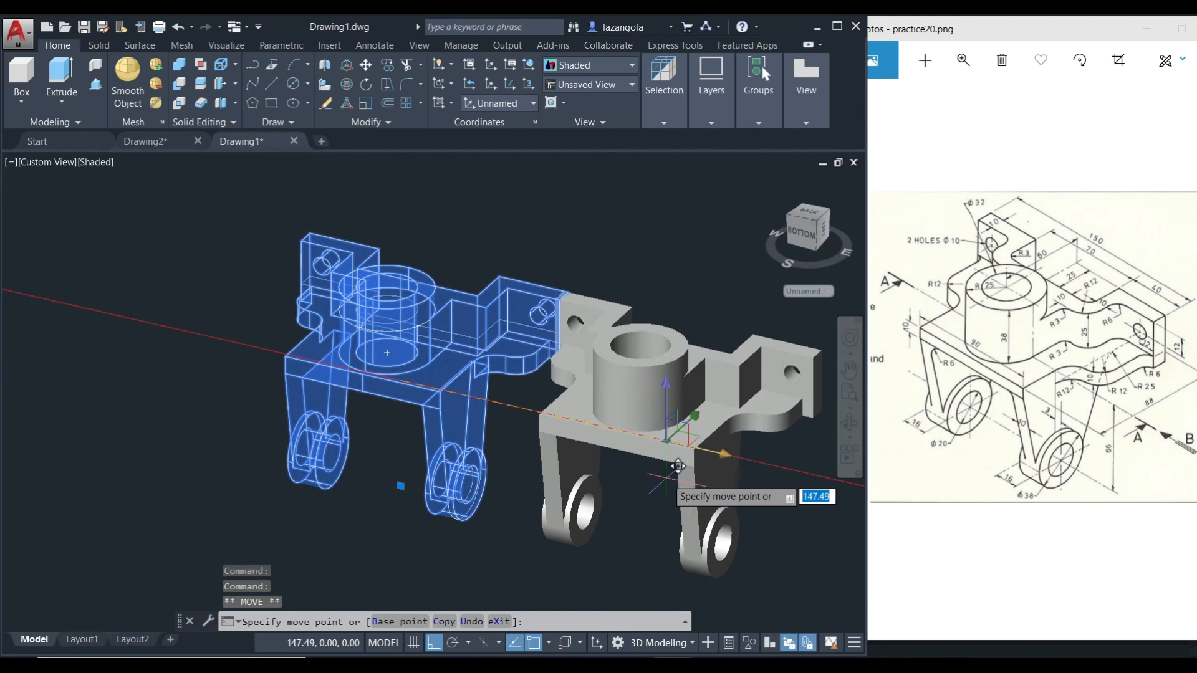
{"action": "left_click", "coordinate": [678, 467]}
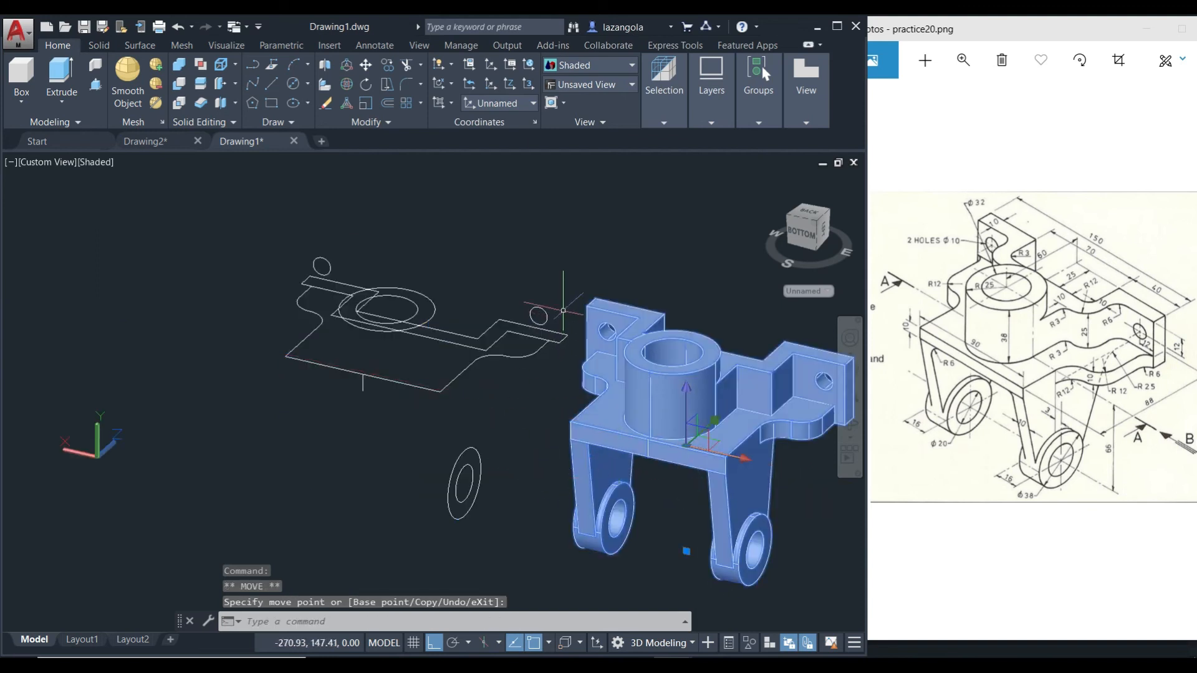
{"action": "key", "text": "Escape"}
Erase the leftover plate outlines and hole circles, together with the two concentric leg circles
{"action": "left_click", "coordinate": [572, 268]}
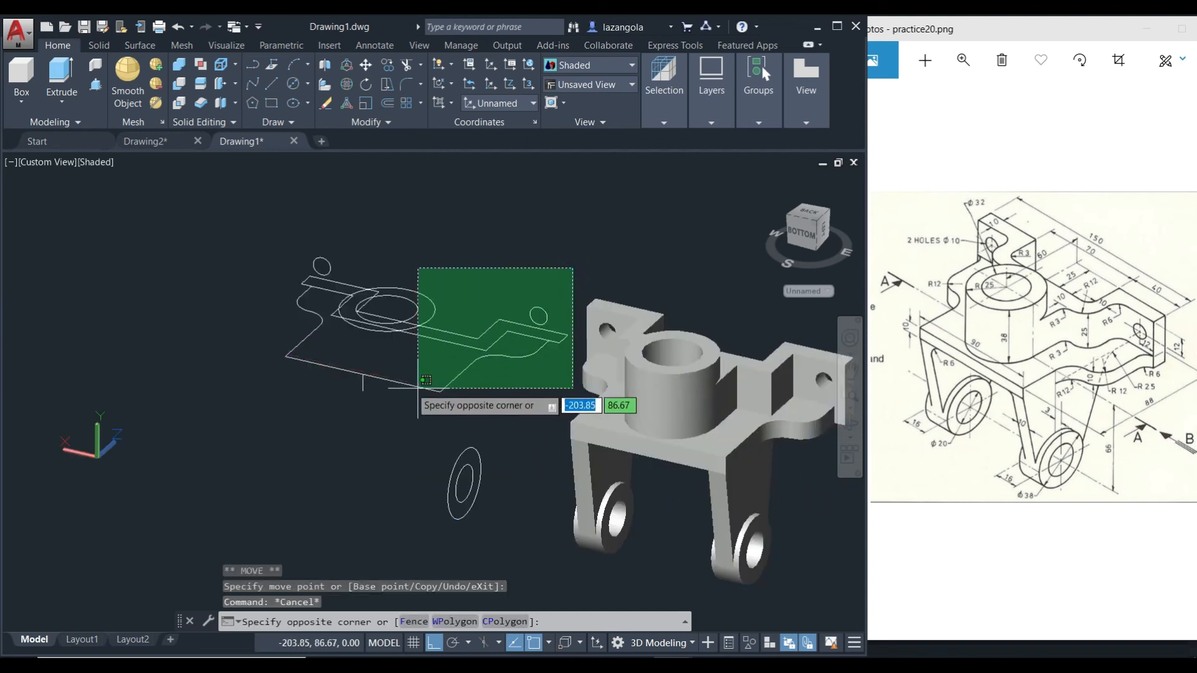
{"action": "left_click", "coordinate": [293, 374]}
{"action": "key", "text": "Delete"}
{"action": "left_click", "coordinate": [479, 477]}
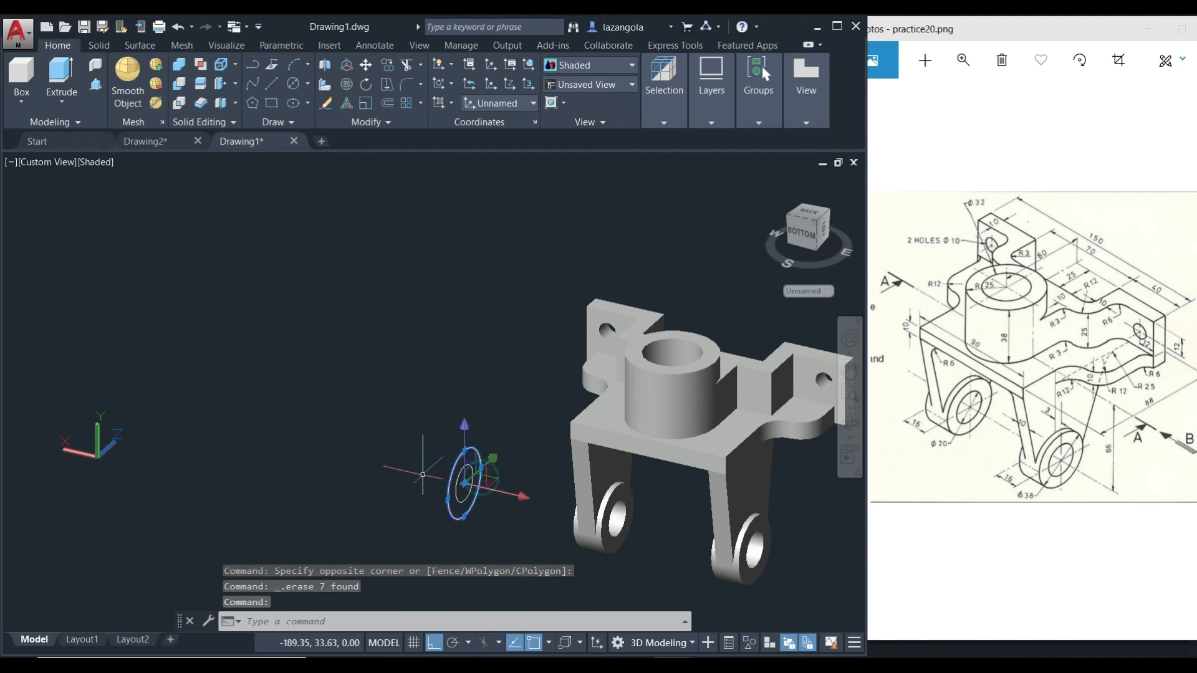
{"action": "key", "text": "Delete"}
{"action": "key", "text": "Delete"}
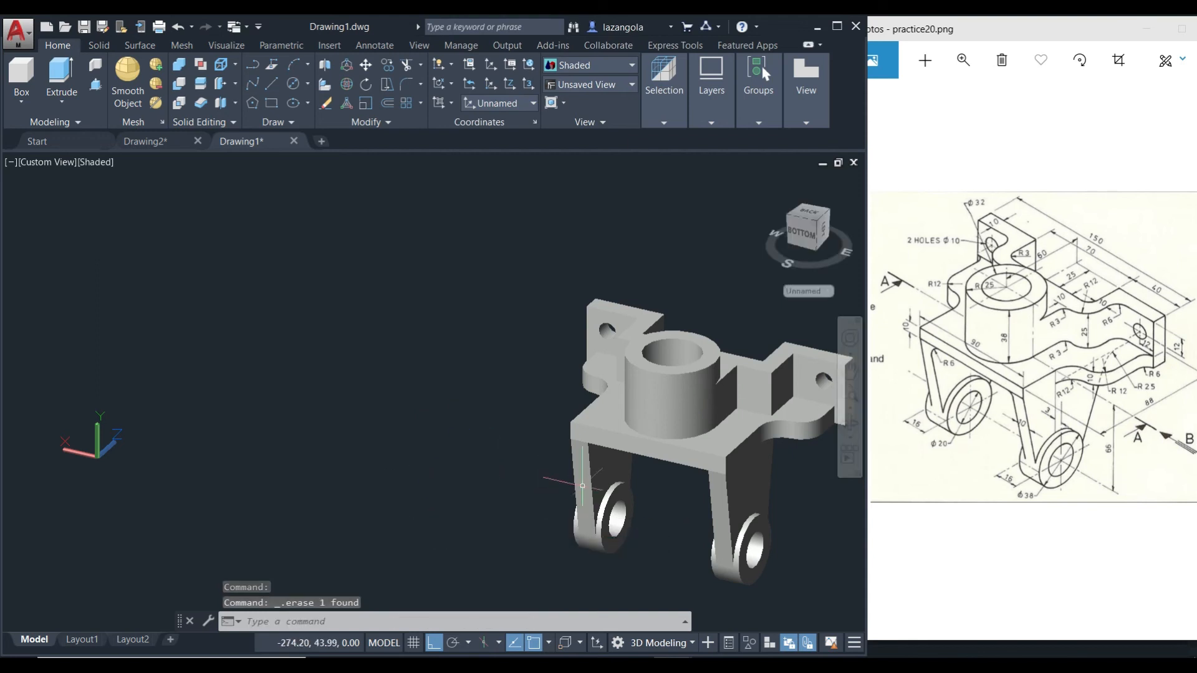
Fillet the two concave vertical corner edges beside the back plate's holes with FILLETEDGE at a 6 mm radius
{"action": "middle_click_drag", "start_coordinate": [686, 432], "coordinate": [471, 340]}
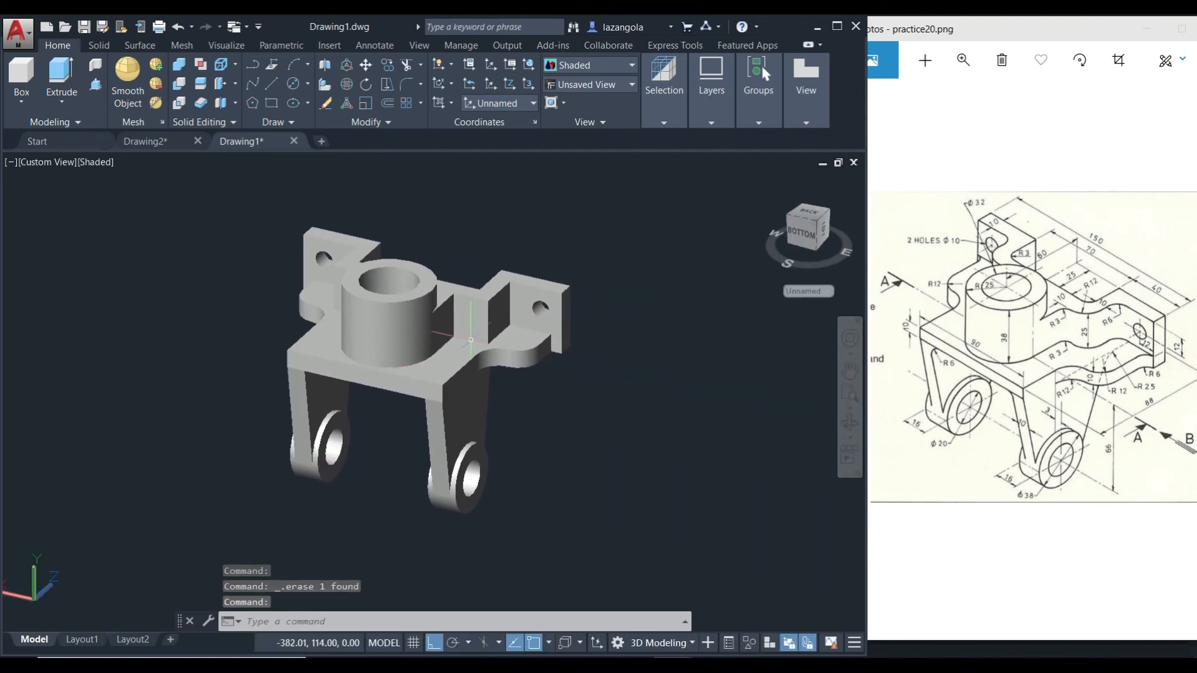
{"action": "middle_click_drag", "start_coordinate": [588, 316], "coordinate": [634, 307], "text": "shift"}
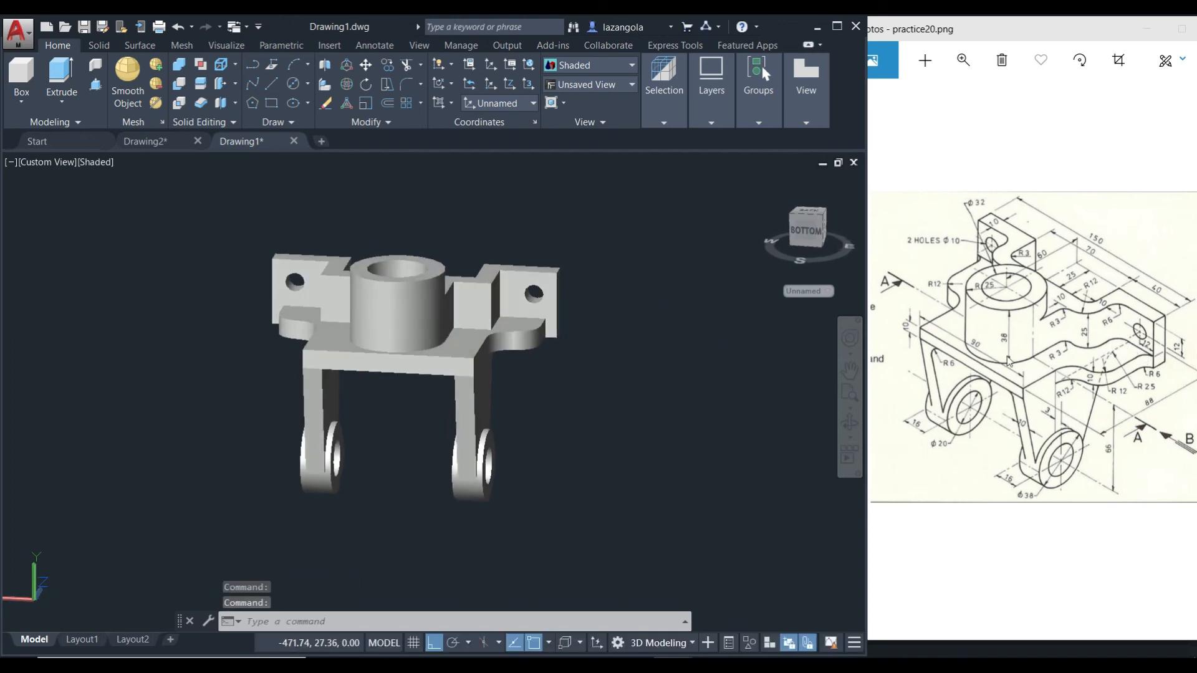
{"action": "scroll", "coordinate": [711, 315], "scroll_direction": "up", "scroll_amount": 2}
{"action": "middle_click_drag", "start_coordinate": [613, 328], "coordinate": [564, 361]}
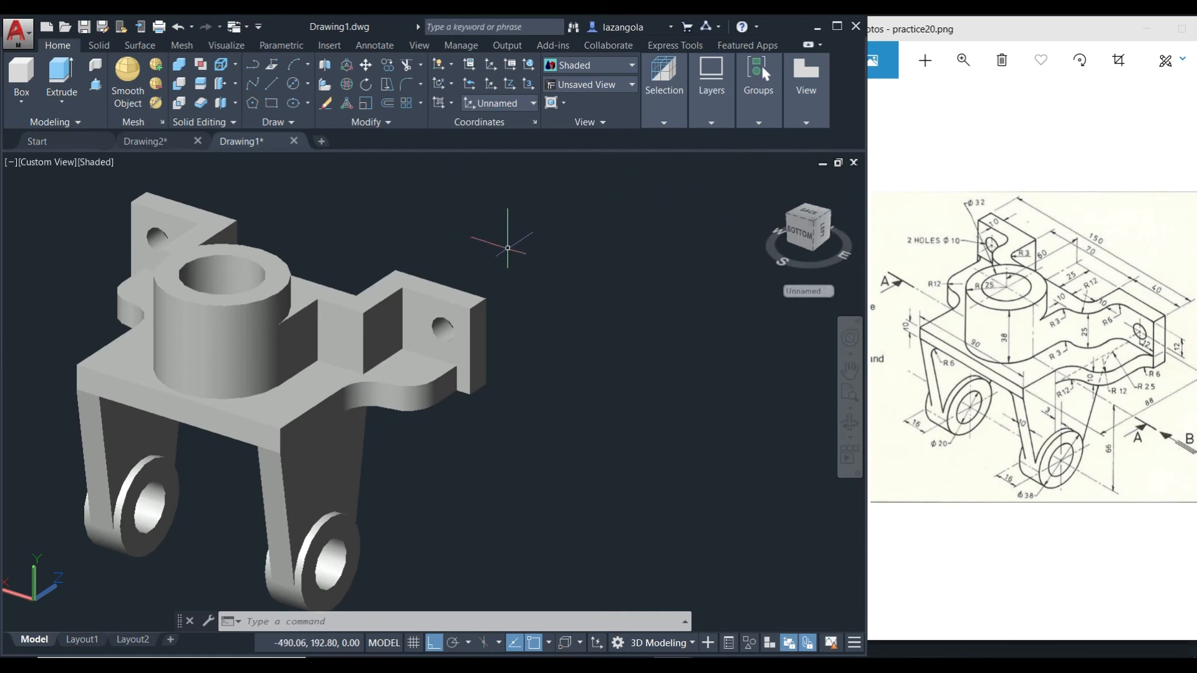
{"action": "type", "text": "L"}
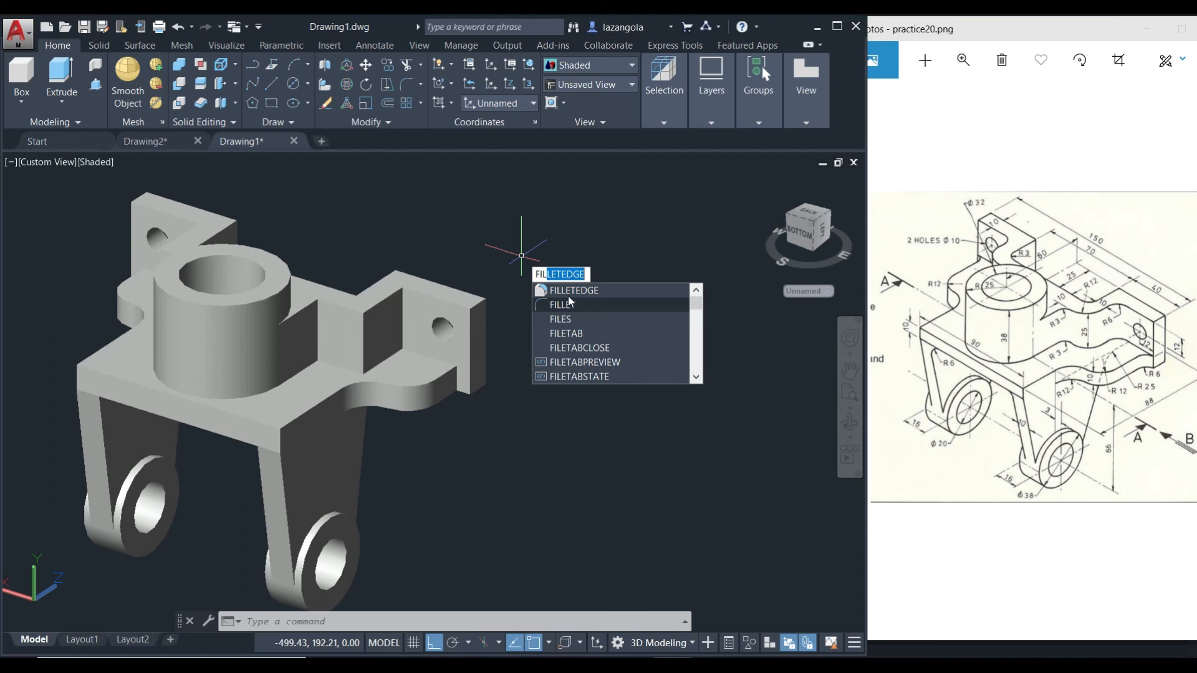
{"action": "left_click", "coordinate": [566, 290]}
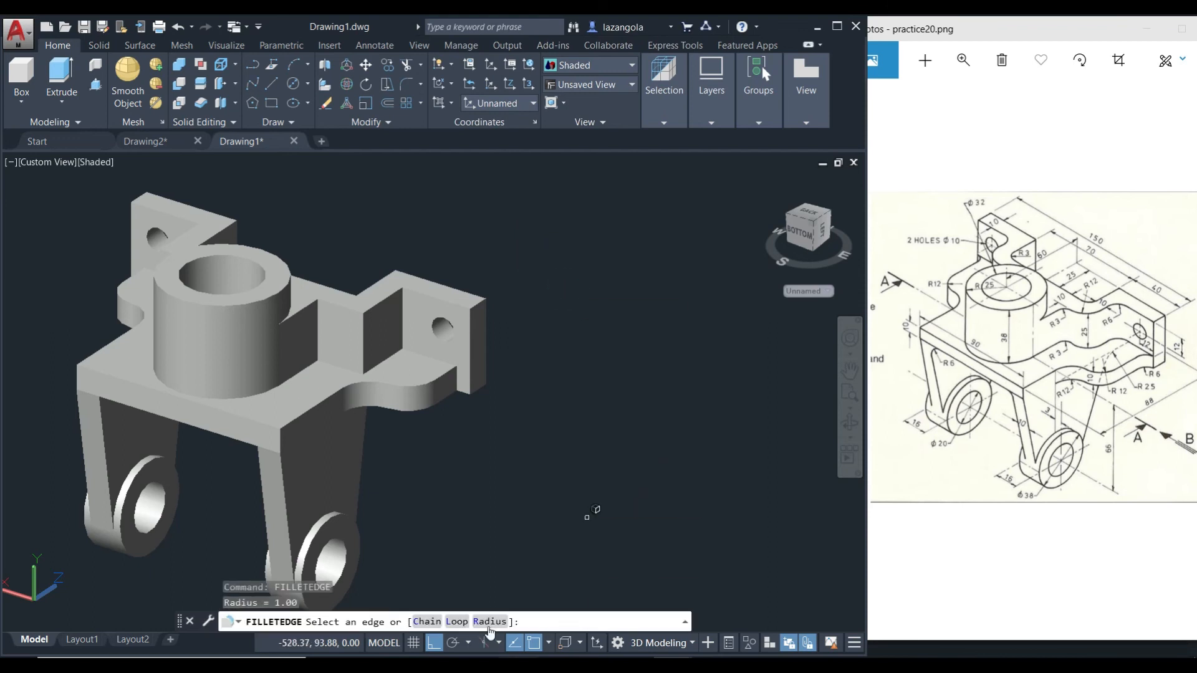
{"action": "type", "text": "r"}
{"action": "key", "text": "Return"}
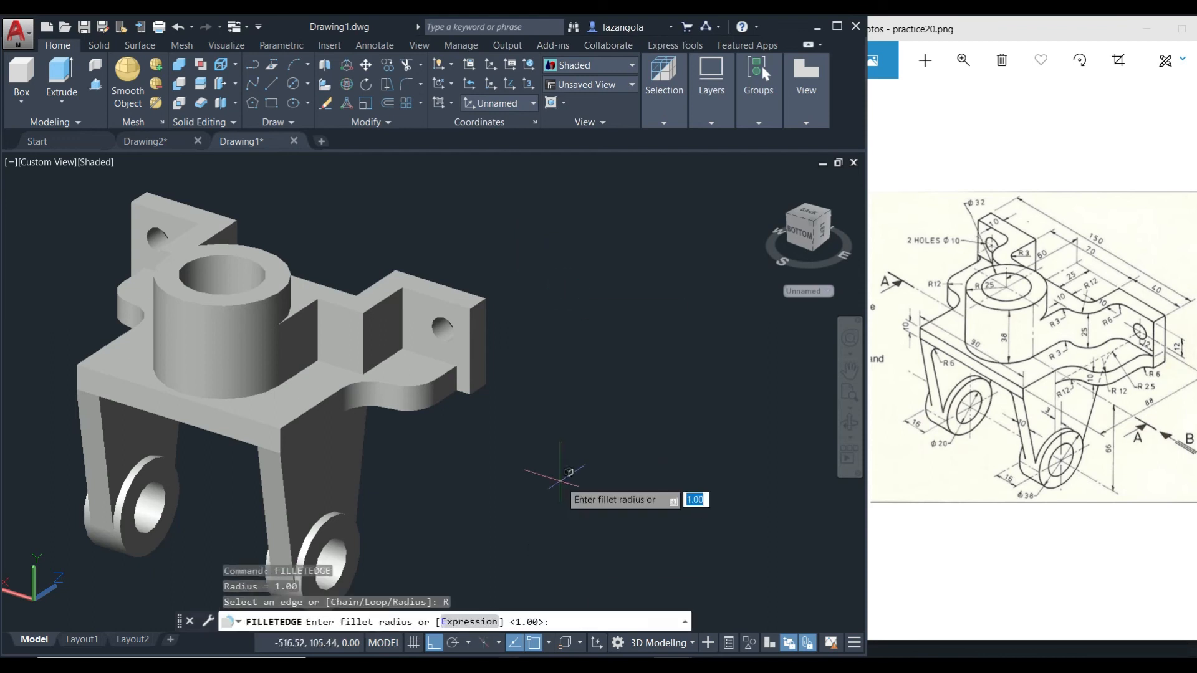
{"action": "key", "text": "Return"}
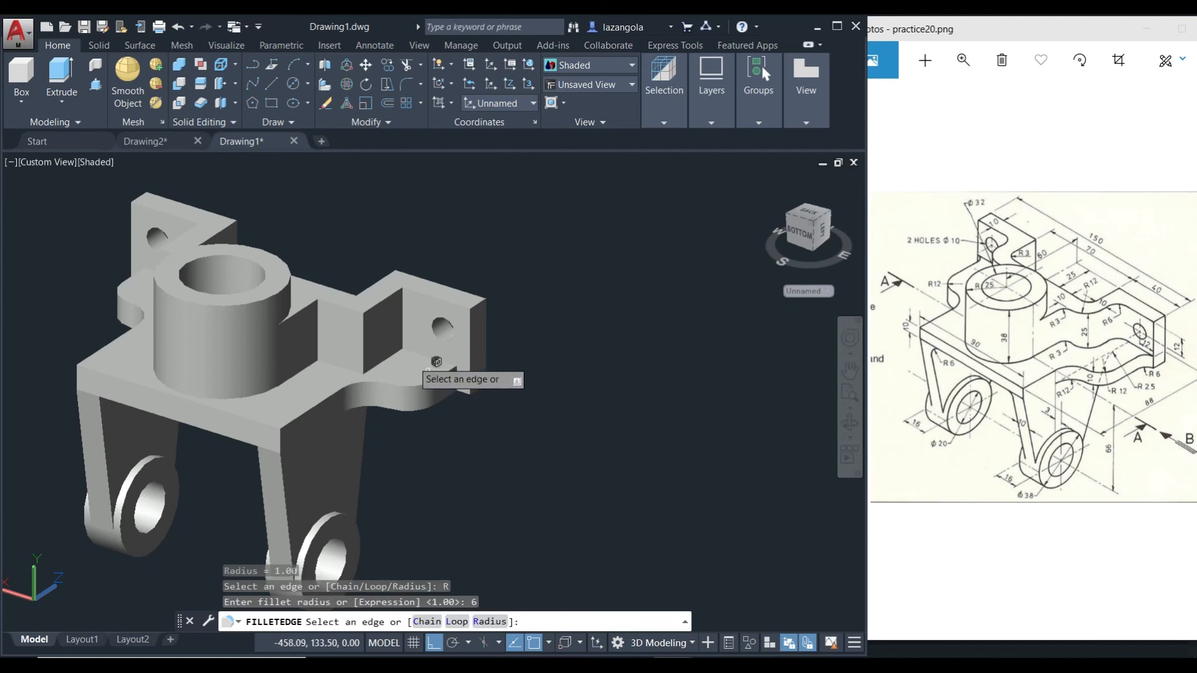
{"action": "left_click", "coordinate": [404, 316]}
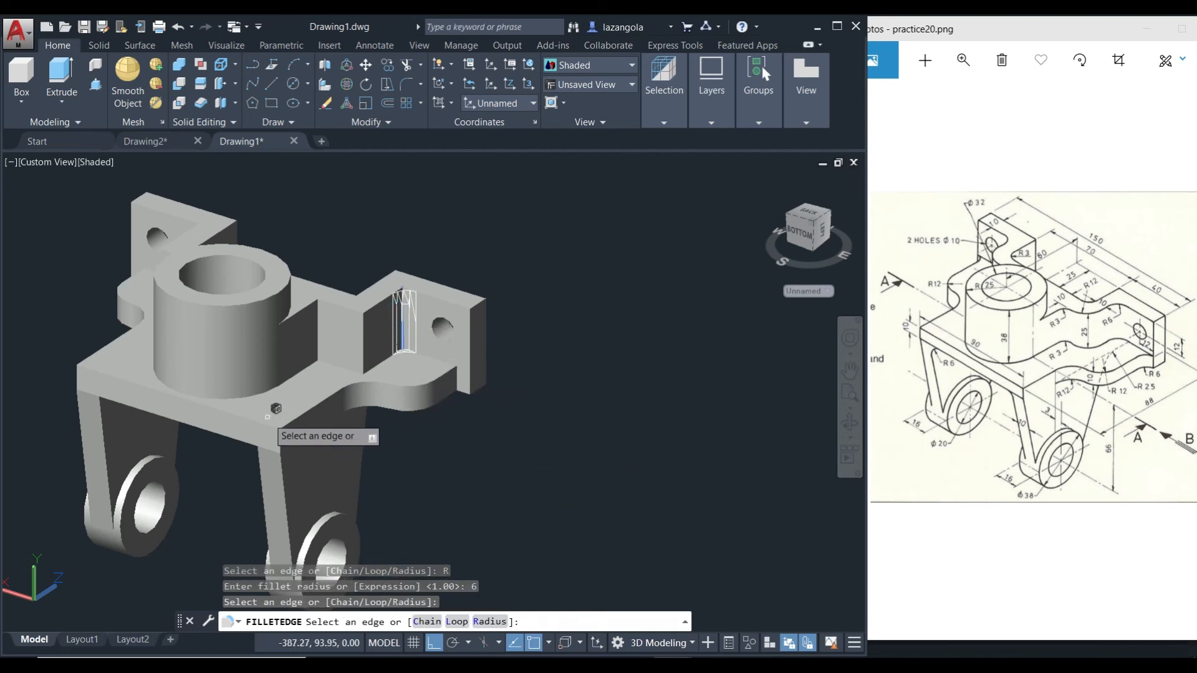
{"action": "middle_click_drag", "start_coordinate": [243, 436], "coordinate": [293, 429], "text": "shift"}
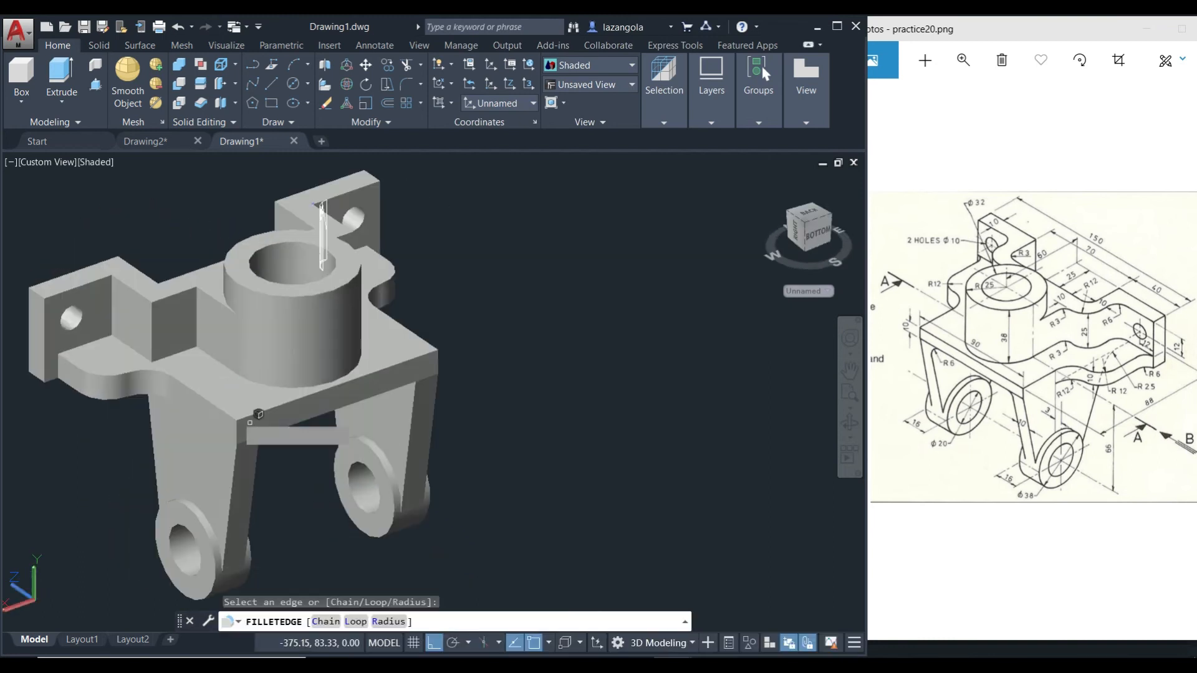
{"action": "left_click", "coordinate": [111, 306]}
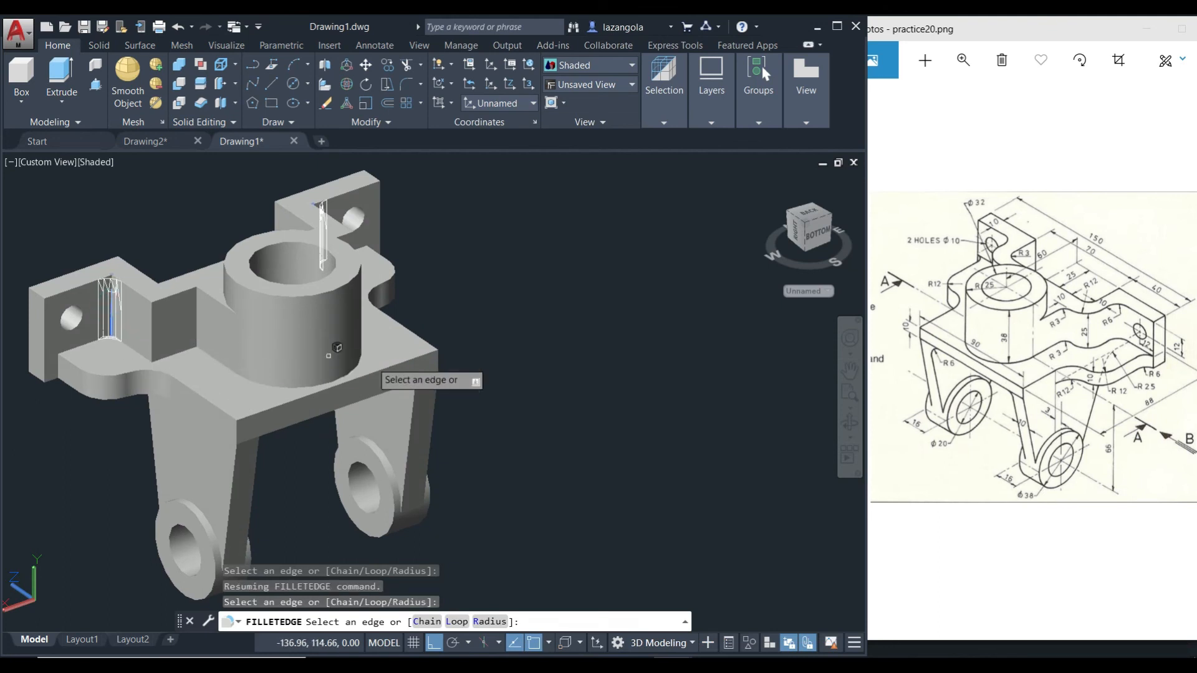
{"action": "key", "text": "Return"}
{"action": "middle_click_drag", "start_coordinate": [623, 352], "coordinate": [577, 371], "text": "shift"}
{"action": "key", "text": "Return"}
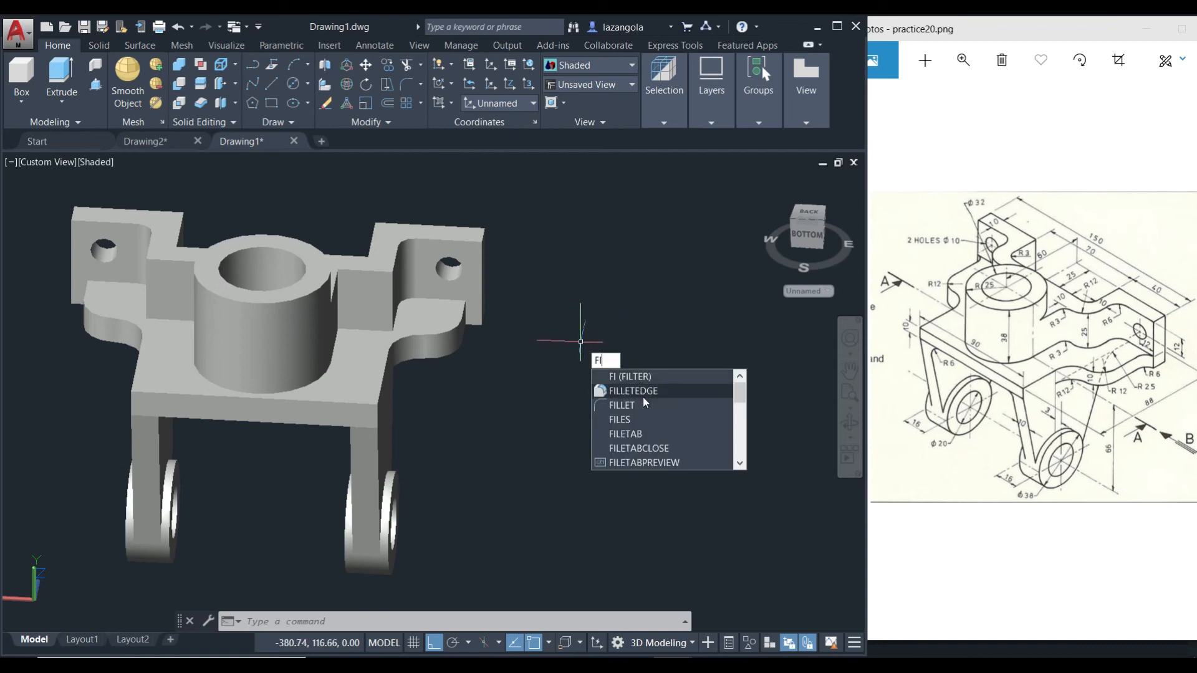
Fillet the two convex vertical corner edges of the back plate, between the cylinder and the hole ears, at a 12 mm radius
{"action": "left_click", "coordinate": [642, 393]}
{"action": "type", "text": "r"}
{"action": "key", "text": "Return"}
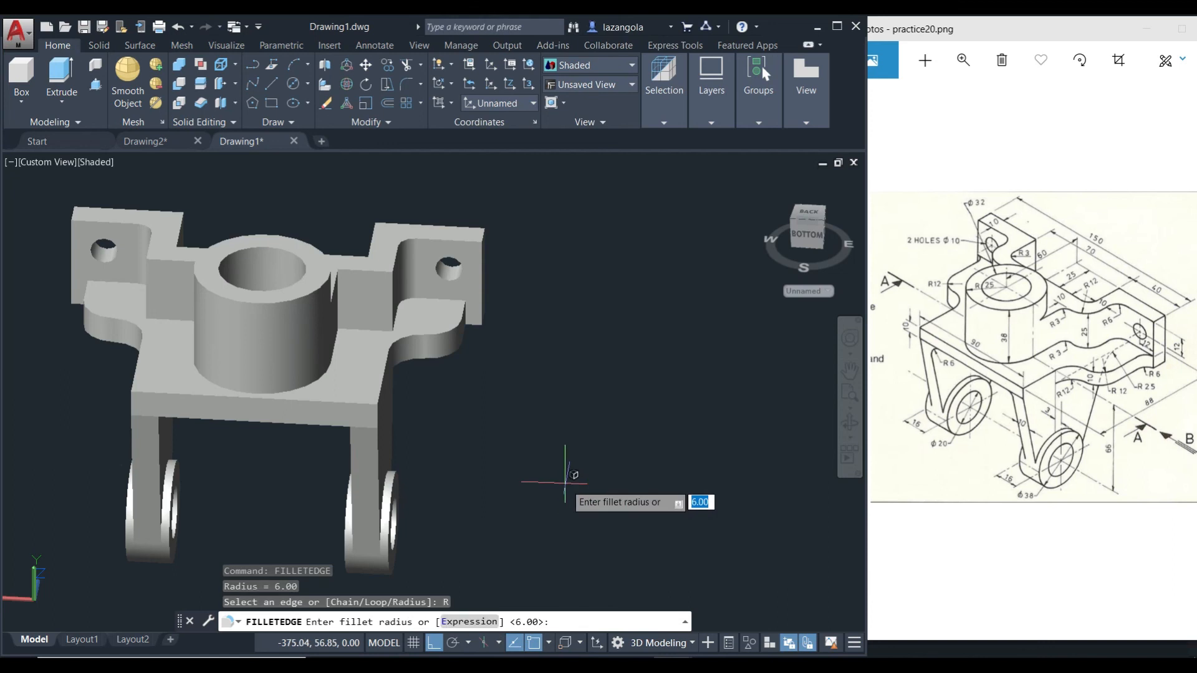
{"action": "type", "text": "12"}
{"action": "key", "text": "Return"}
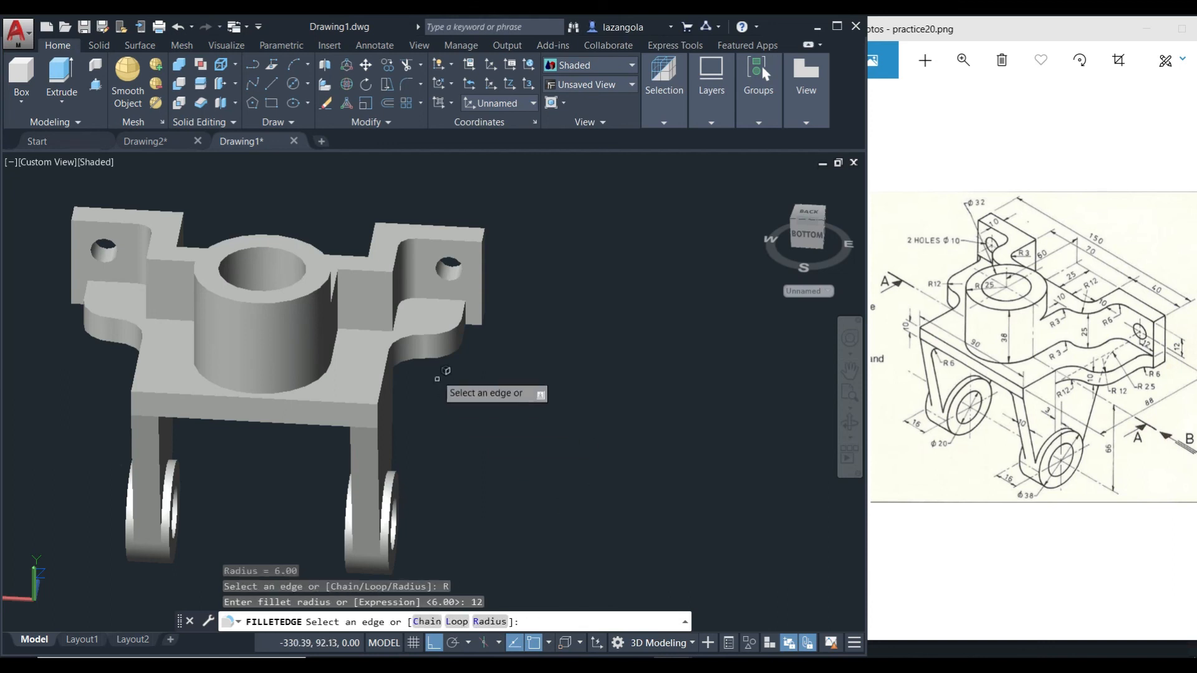
{"action": "left_click", "coordinate": [392, 300]}
{"action": "middle_click_drag", "start_coordinate": [170, 319], "coordinate": [180, 340], "text": "shift"}
{"action": "left_click", "coordinate": [147, 325]}
{"action": "key", "text": "Return"}
{"action": "key", "text": "Return"}
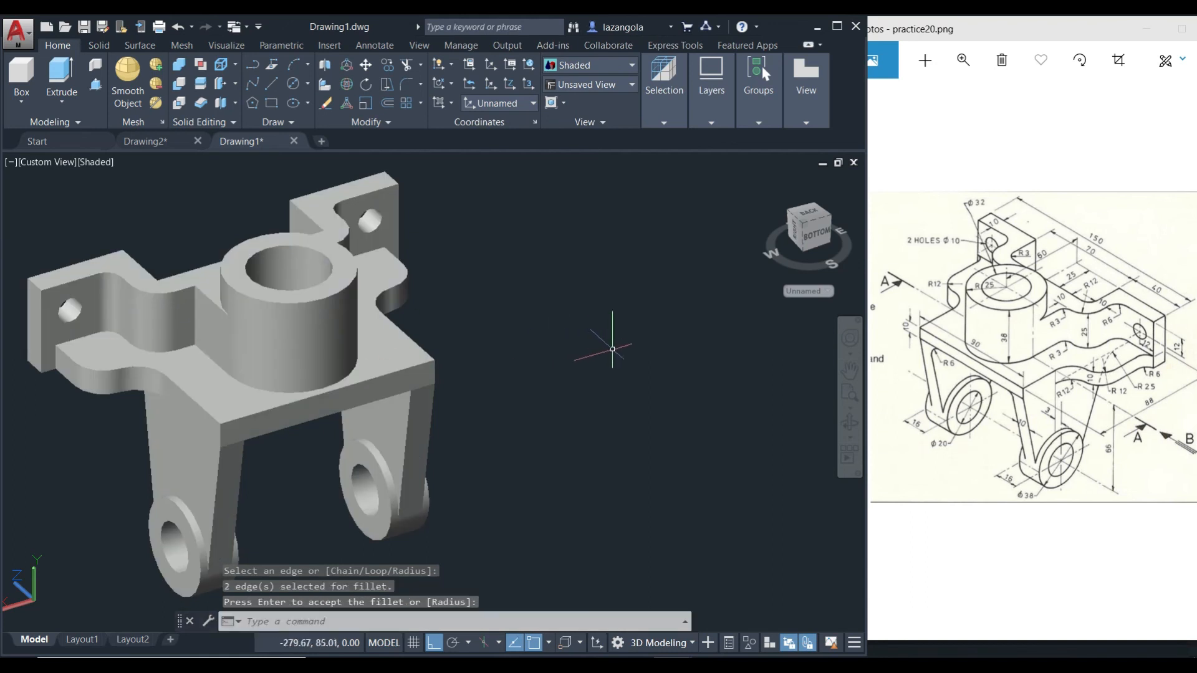
Start an edge fillet with a 3 mm radius and pick the two front vertical corner edges flanking the cylinder
{"action": "middle_click_drag", "start_coordinate": [655, 356], "coordinate": [589, 372], "text": "shift"}
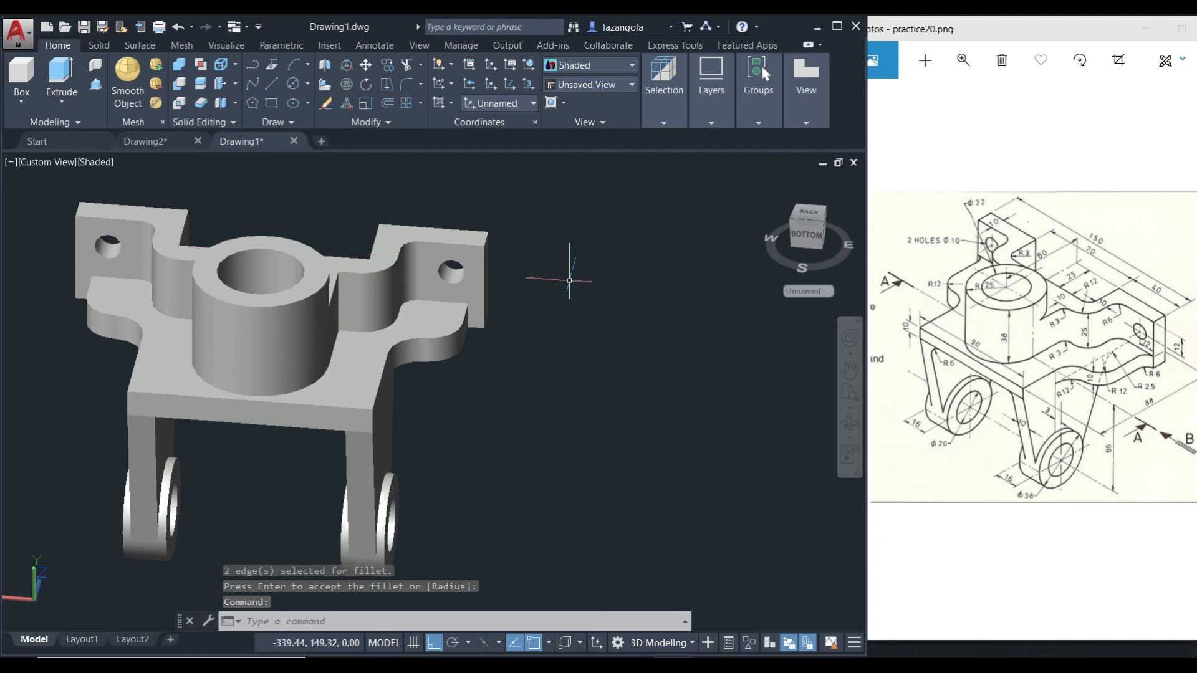
{"action": "middle_click_drag", "start_coordinate": [690, 330], "coordinate": [556, 259], "text": "shift"}
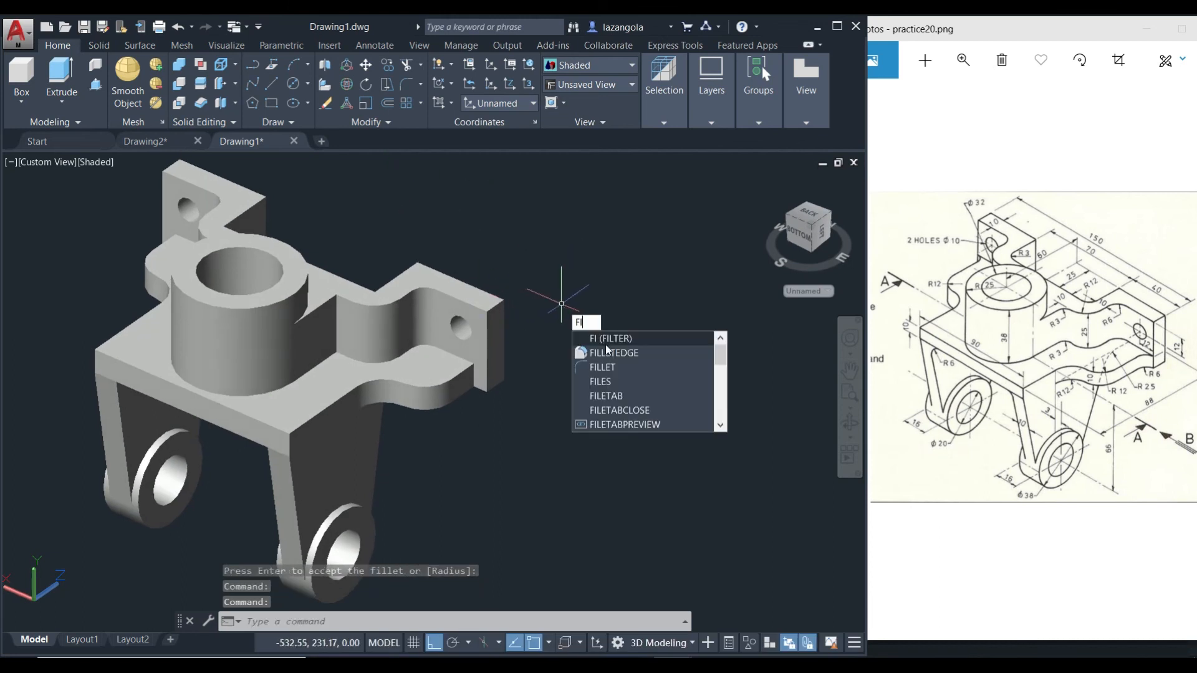
{"action": "left_click", "coordinate": [605, 350]}
{"action": "left_click", "coordinate": [490, 621]}
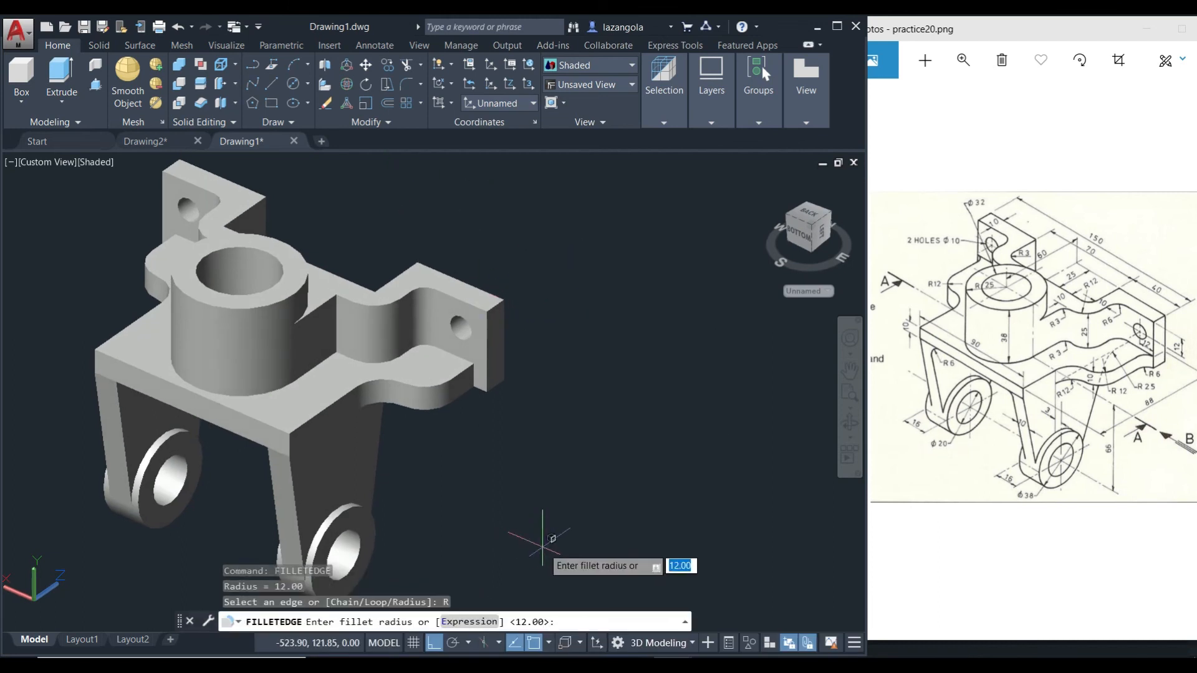
{"action": "type", "text": "3"}
{"action": "key", "text": "Return"}
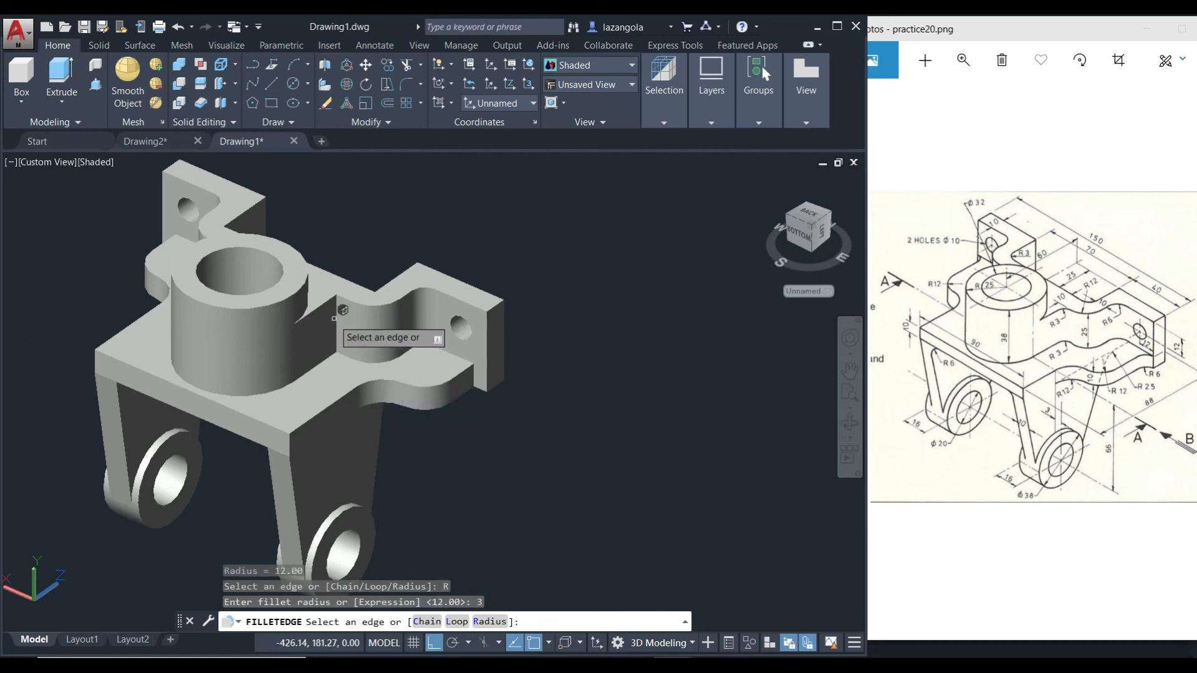
{"action": "mouse_move", "coordinate": [349, 430]}
{"action": "middle_mouse_down", "text": "shift"}
{"action": "mouse_move", "coordinate": [415, 440]}
{"action": "mouse_move", "coordinate": [479, 433]}
{"action": "mouse_move", "coordinate": [484, 413]}
{"action": "middle_mouse_up", "text": "shift"}
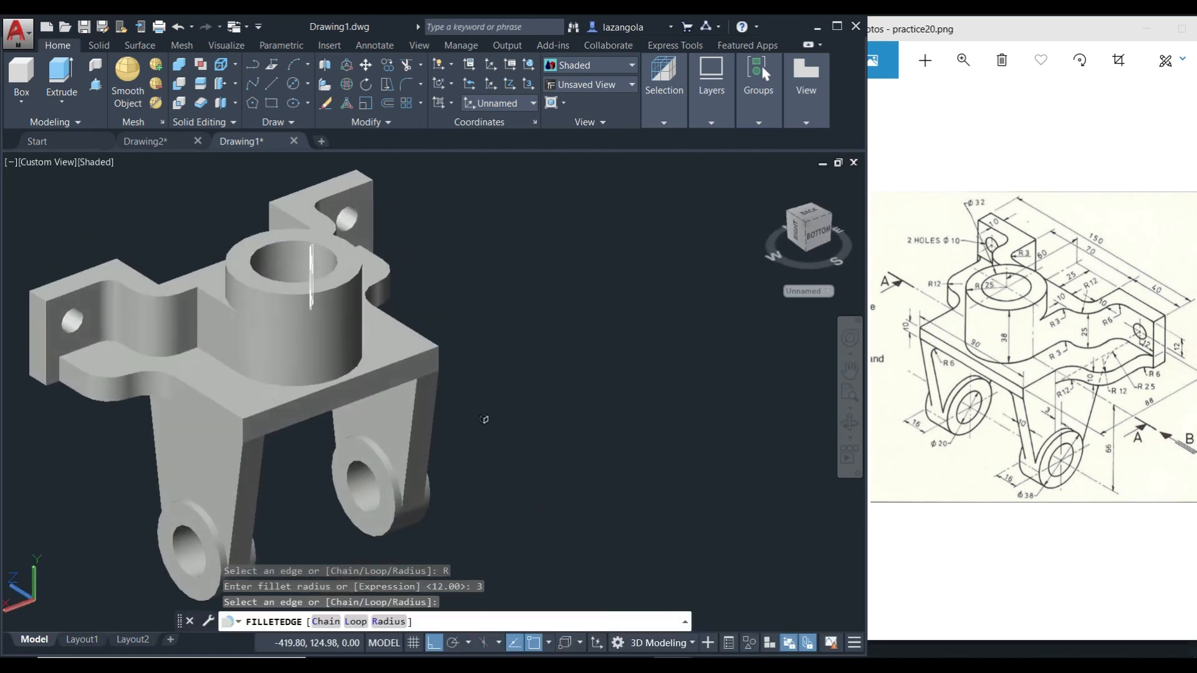
{"action": "left_click", "coordinate": [199, 319]}
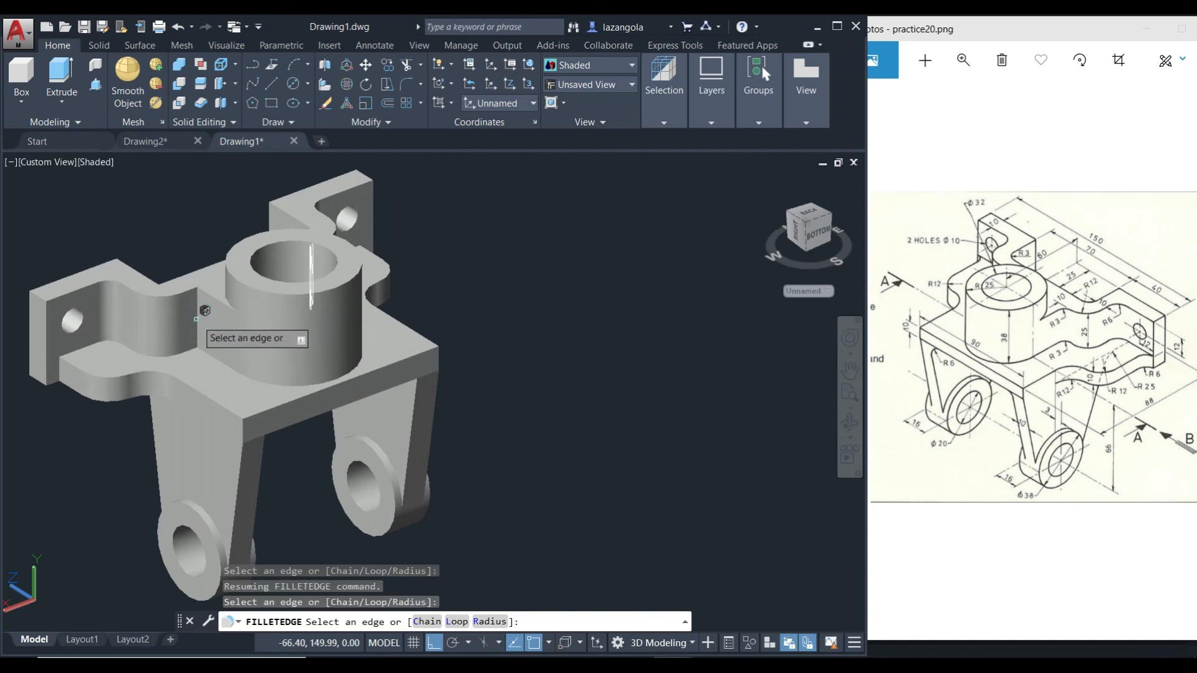
{"action": "left_click", "coordinate": [196, 319]}
Add the two rear vertical corner edges between the back plate and the hole ears, and apply the 3 mm edge fillet
{"action": "middle_click_drag", "start_coordinate": [209, 399], "coordinate": [458, 402], "text": "shift"}
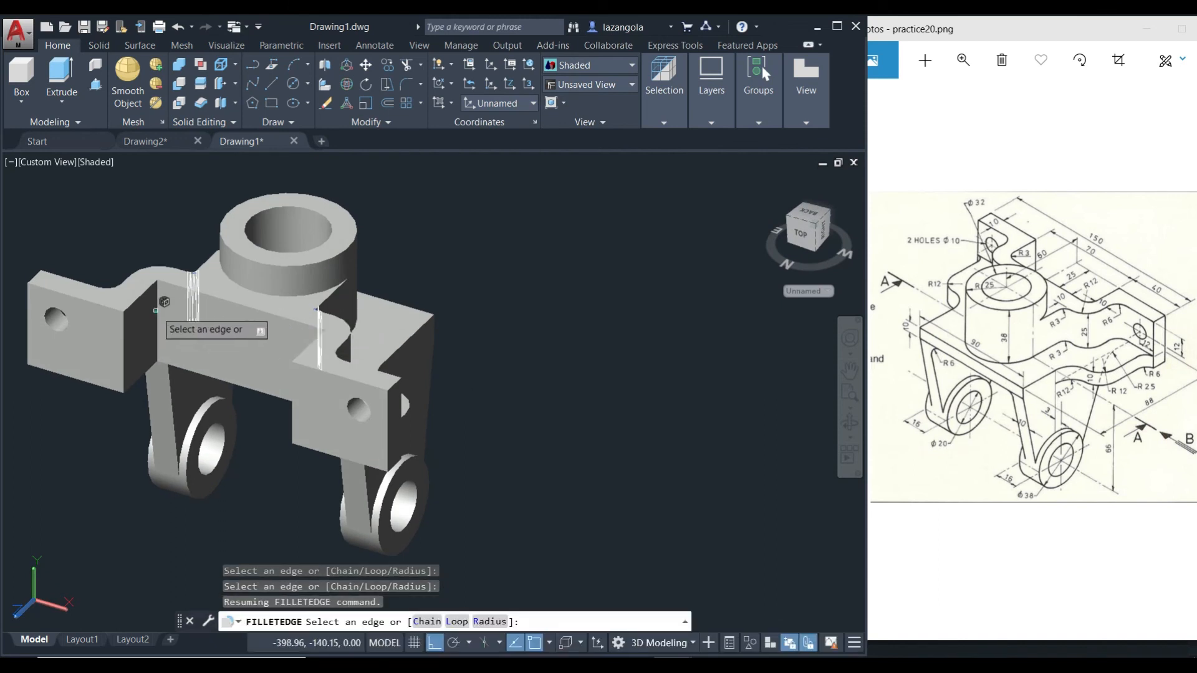
{"action": "left_click", "coordinate": [157, 309]}
{"action": "middle_click_drag", "start_coordinate": [232, 368], "coordinate": [378, 324], "text": "shift"}
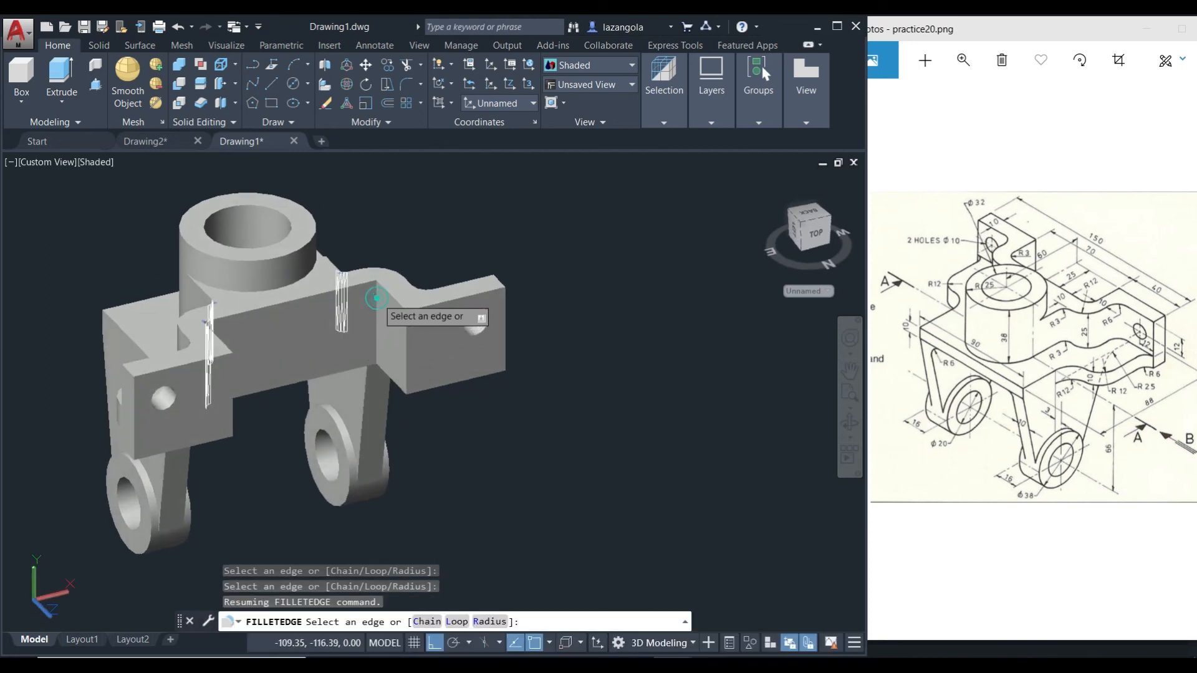
{"action": "left_click", "coordinate": [375, 299]}
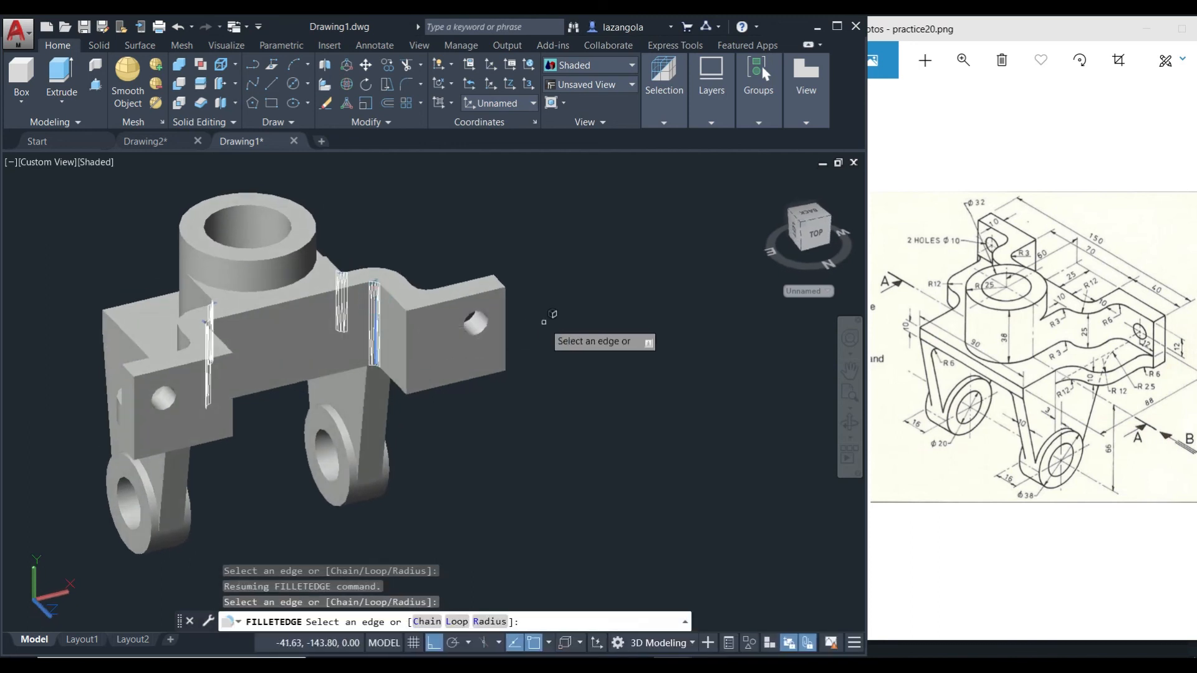
{"action": "middle_click_drag", "start_coordinate": [648, 335], "coordinate": [193, 343], "text": "shift"}
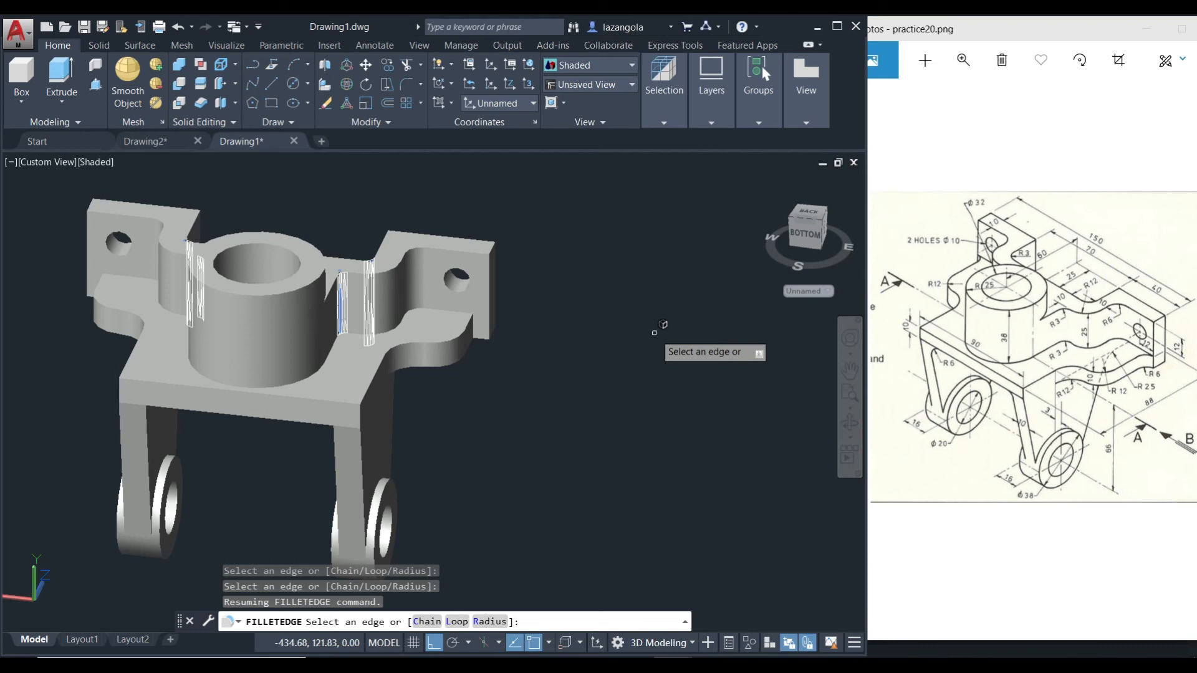
{"action": "key", "text": "Return"}
{"action": "key", "text": "Return"}
{"action": "middle_click_drag", "start_coordinate": [608, 342], "coordinate": [641, 332], "text": "shift"}
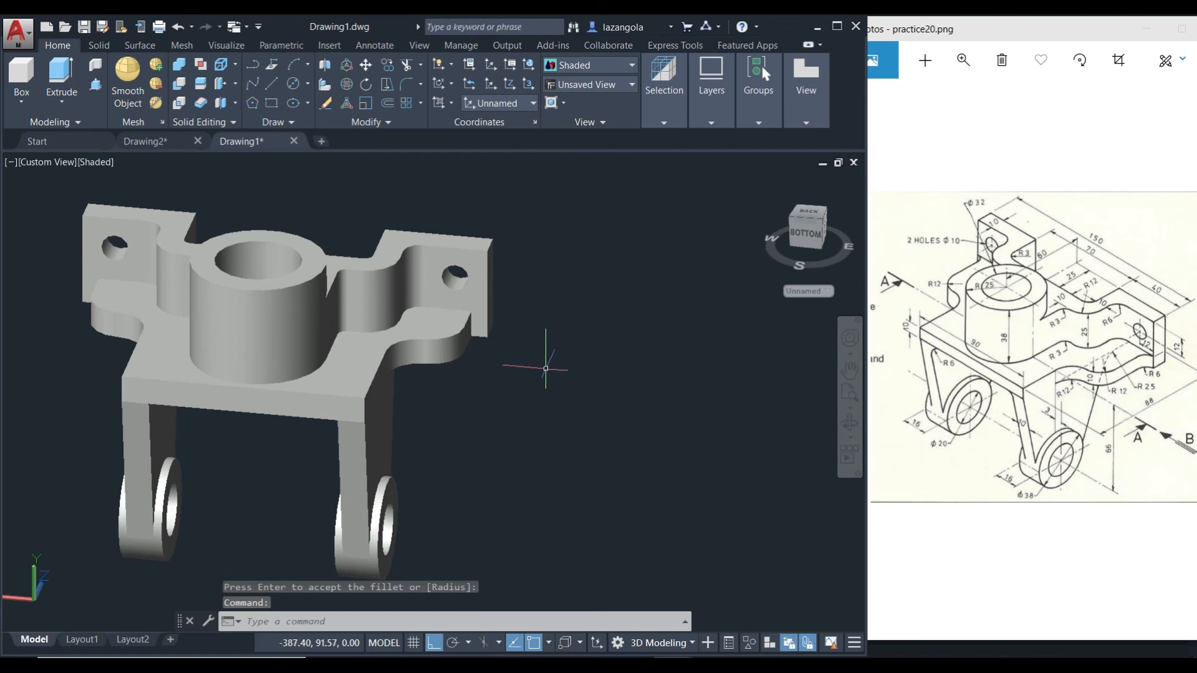
Start FILLETEDGE with a 6 mm radius and pick the two short vertical edges where the curved side ledges meet the hole ears
{"action": "left_click", "coordinate": [611, 418]}
{"action": "left_click", "coordinate": [490, 622]}
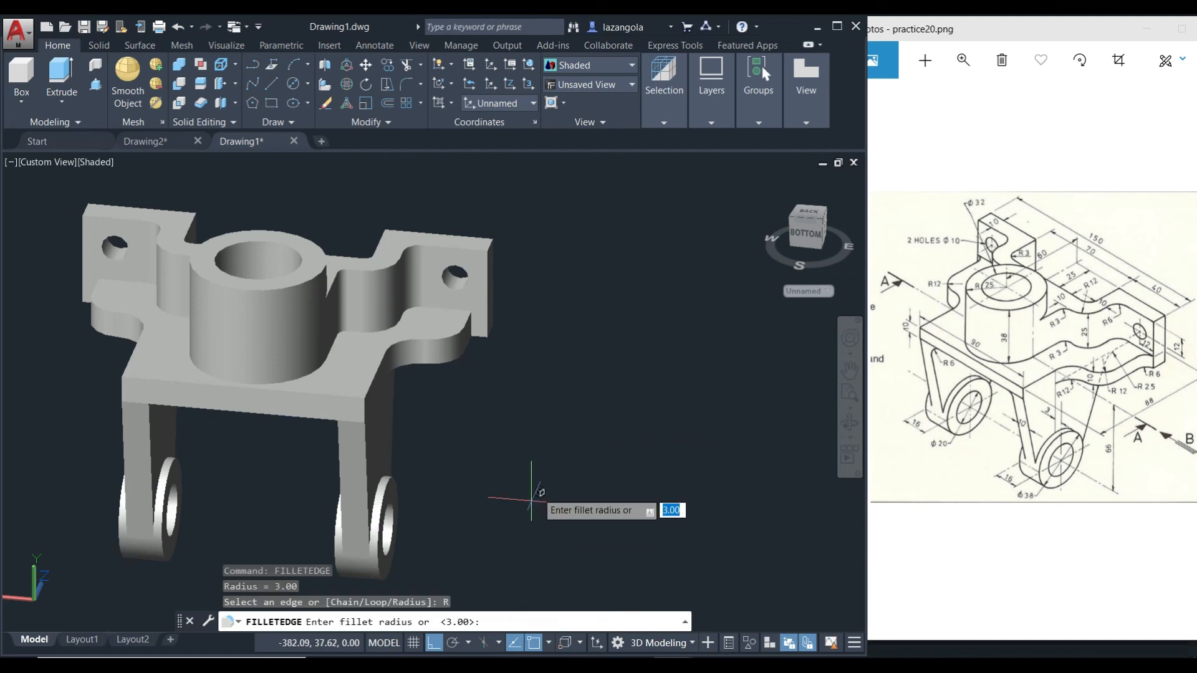
{"action": "key", "text": "Return"}
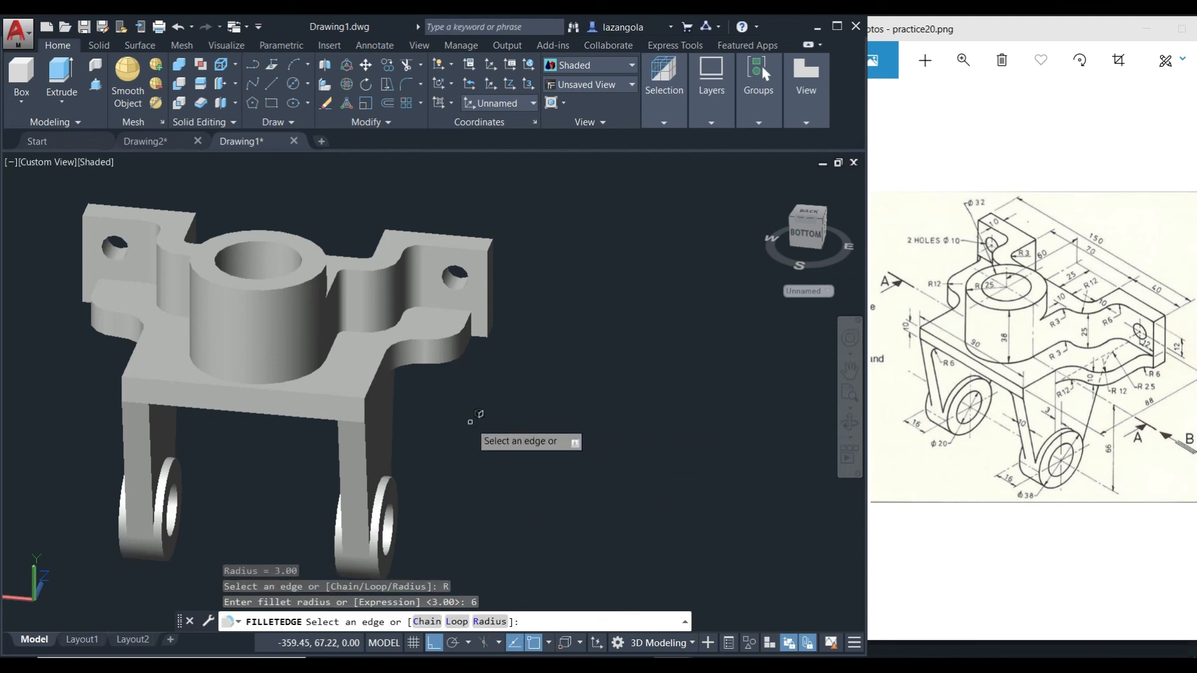
{"action": "left_click", "coordinate": [473, 329]}
{"action": "middle_click_drag", "start_coordinate": [477, 450], "coordinate": [292, 443], "text": "shift"}
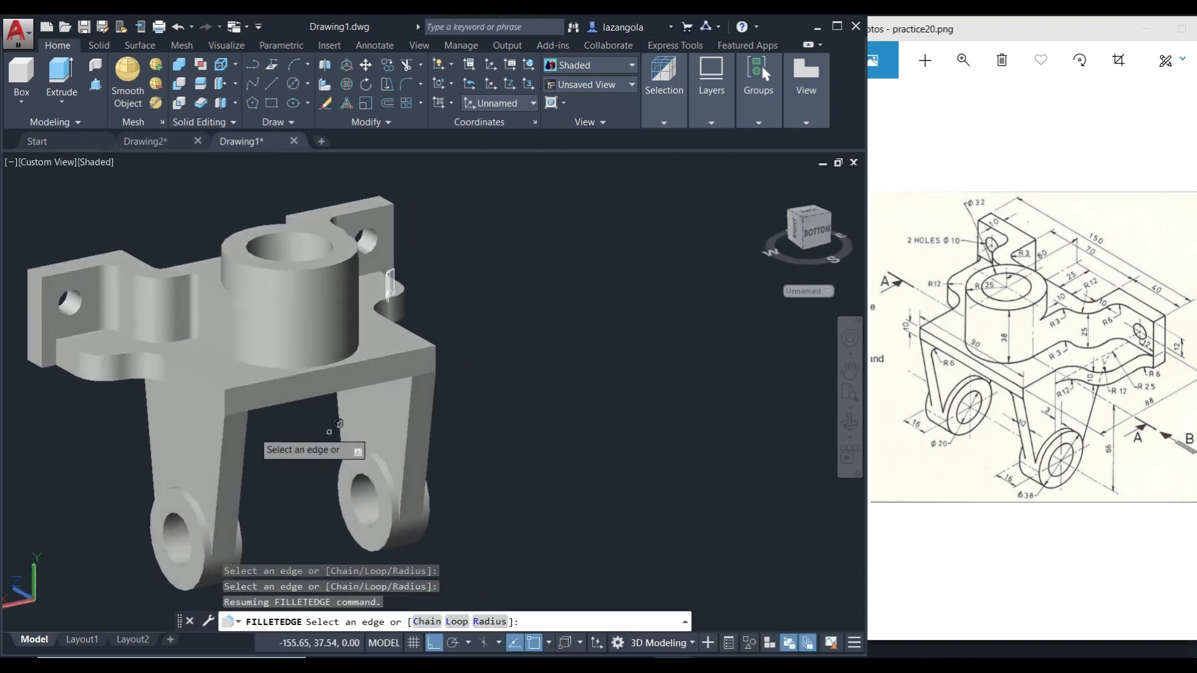
{"action": "left_click", "coordinate": [59, 358]}
{"action": "middle_click_drag", "start_coordinate": [579, 397], "coordinate": [480, 288], "text": "shift"}
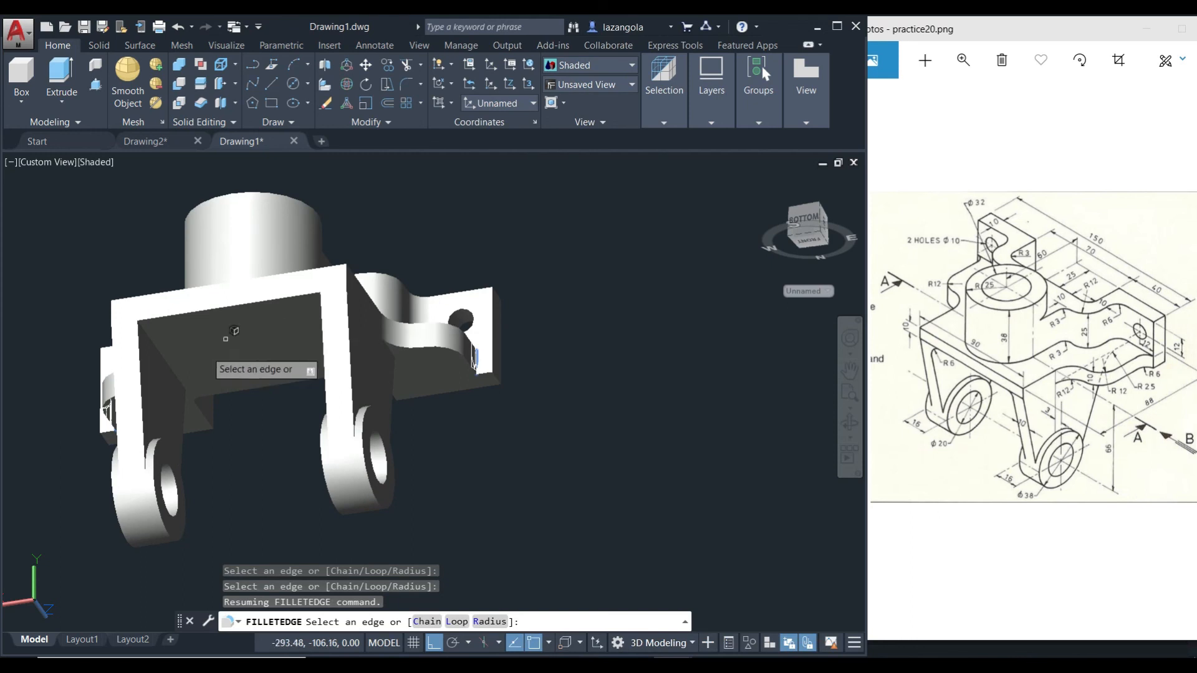
Add the two inner edges where the legs meet the plate's underside, and apply the 6 mm edge fillet
{"action": "left_click", "coordinate": [164, 359]}
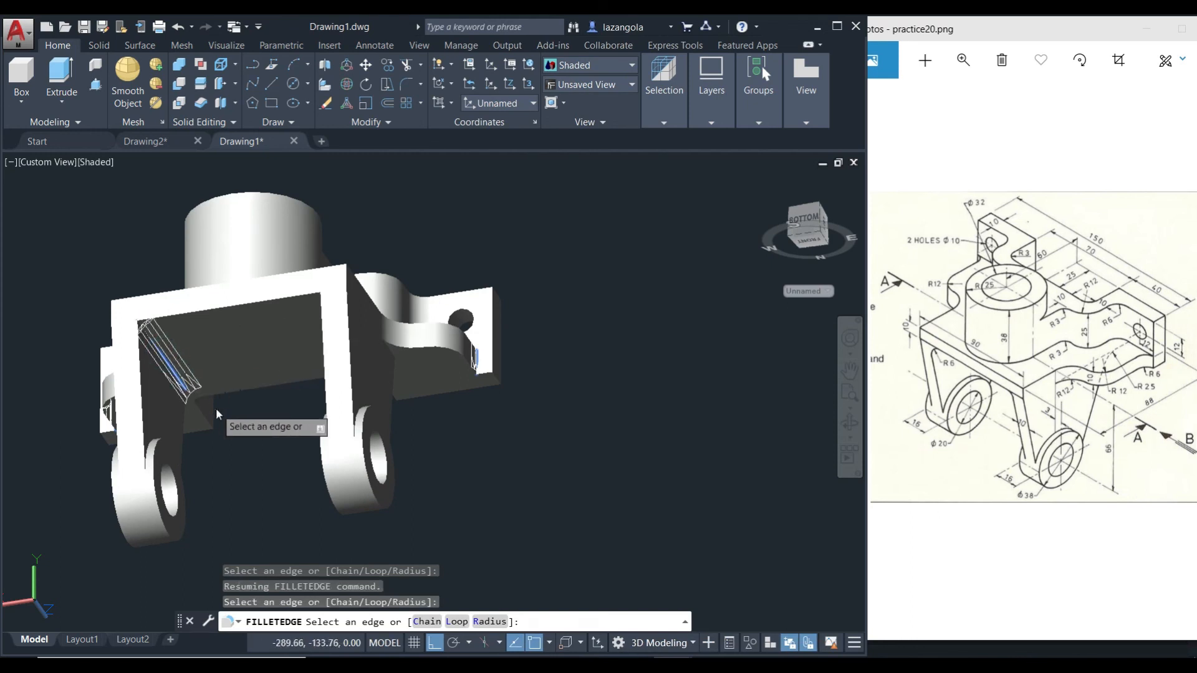
{"action": "right_click", "coordinate": [215, 409], "text": "shift"}
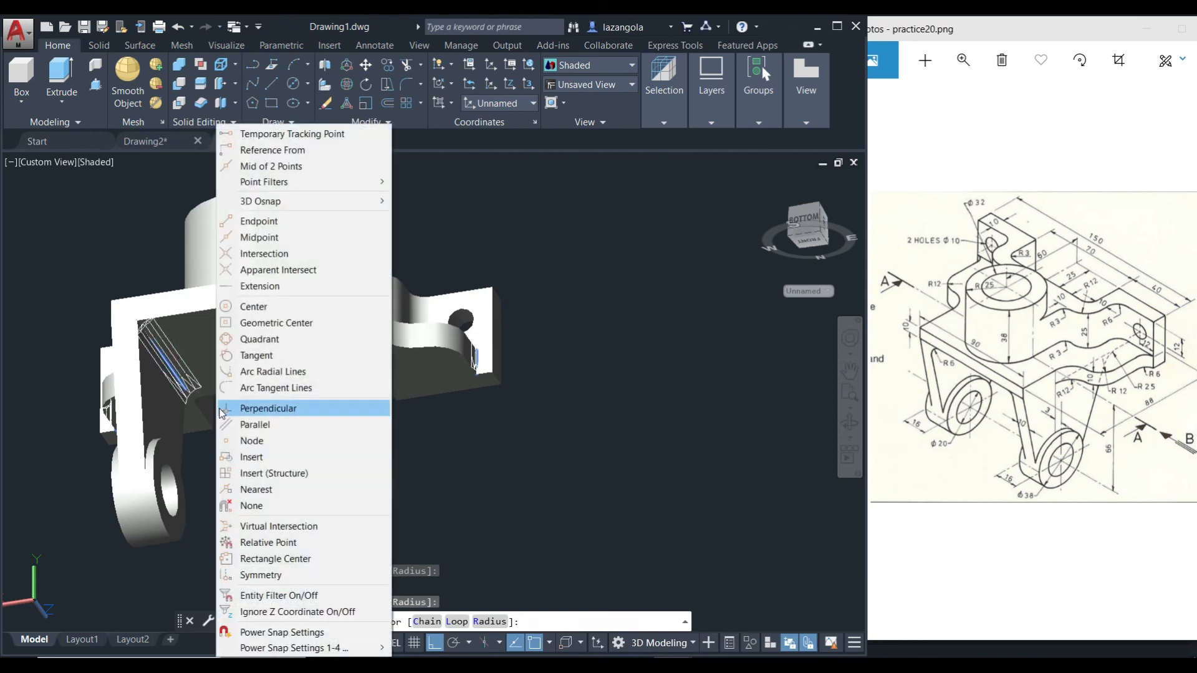
{"action": "left_click", "coordinate": [74, 429]}
{"action": "middle_click_drag", "start_coordinate": [211, 455], "coordinate": [330, 430], "text": "shift"}
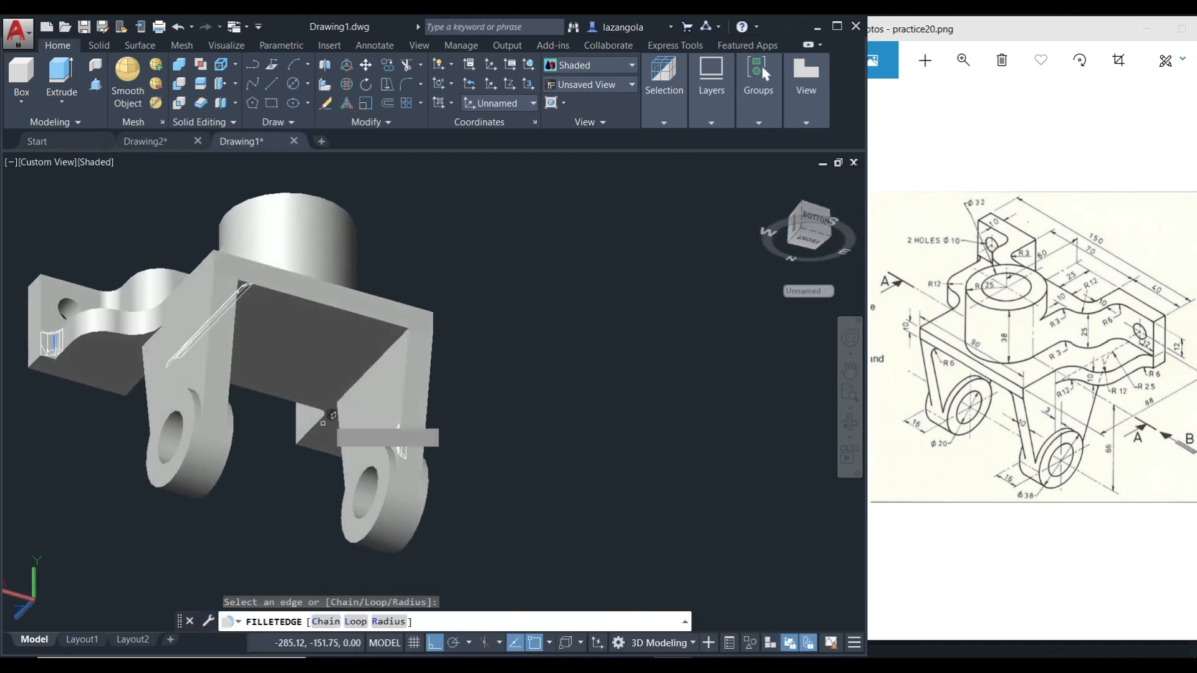
{"action": "left_click", "coordinate": [373, 362]}
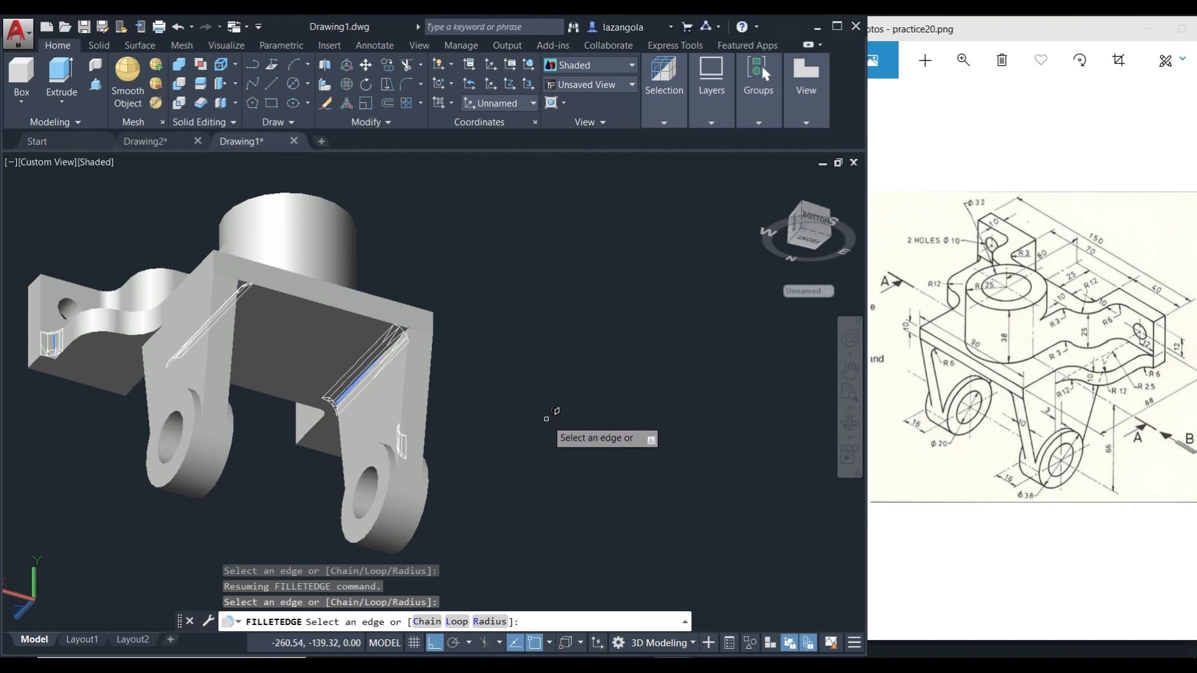
{"action": "key", "text": "Return"}
{"action": "key", "text": "Return"}
{"action": "middle_click_drag", "start_coordinate": [603, 416], "coordinate": [480, 439], "text": "shift"}
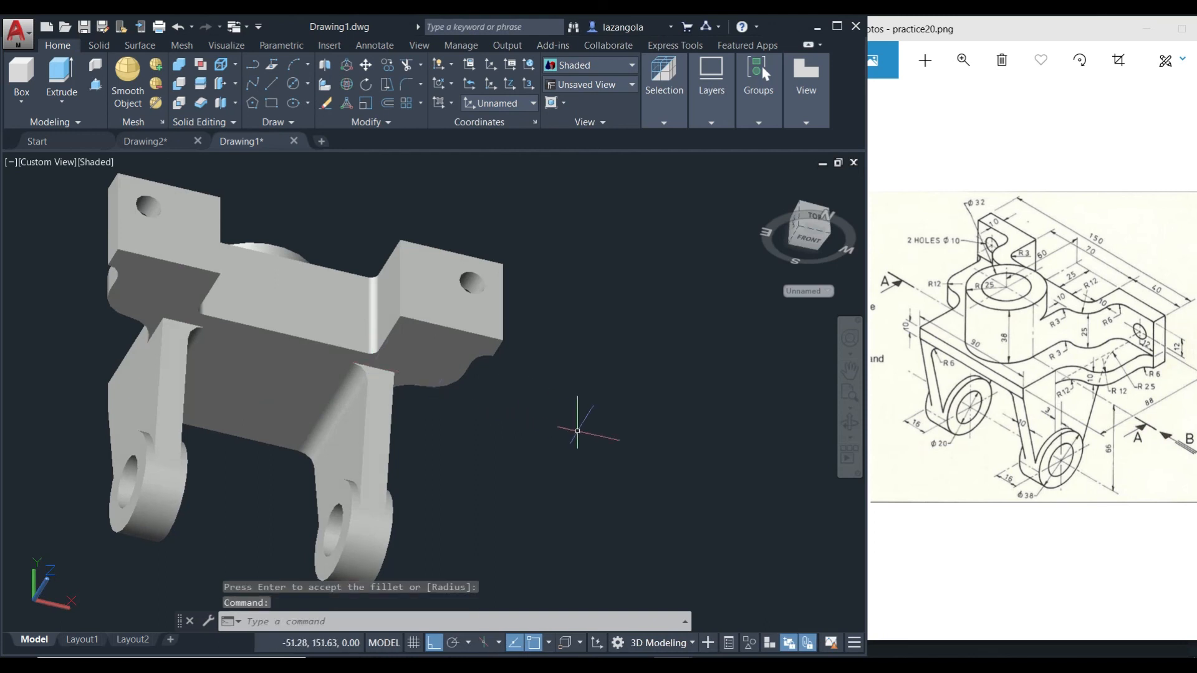
Start FILLETEDGE with a 3 mm radius and pick the two edges where the legs' narrow rear faces meet the plate's underside
{"action": "type", "text": "F"}
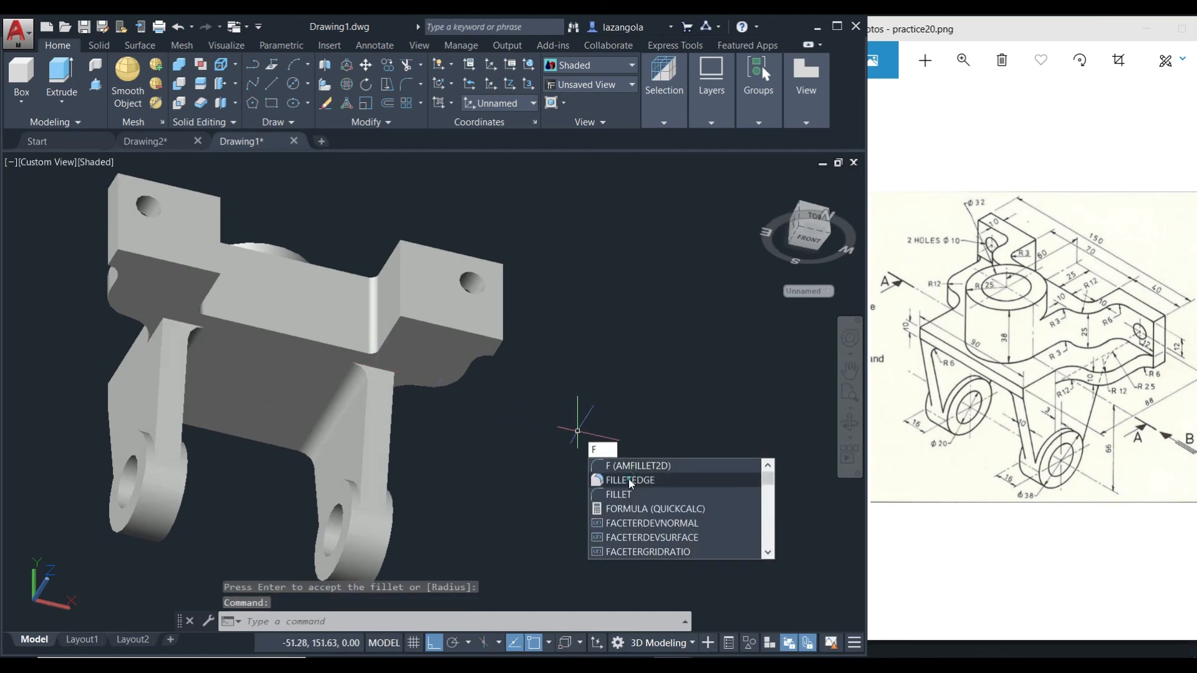
{"action": "left_click", "coordinate": [630, 479]}
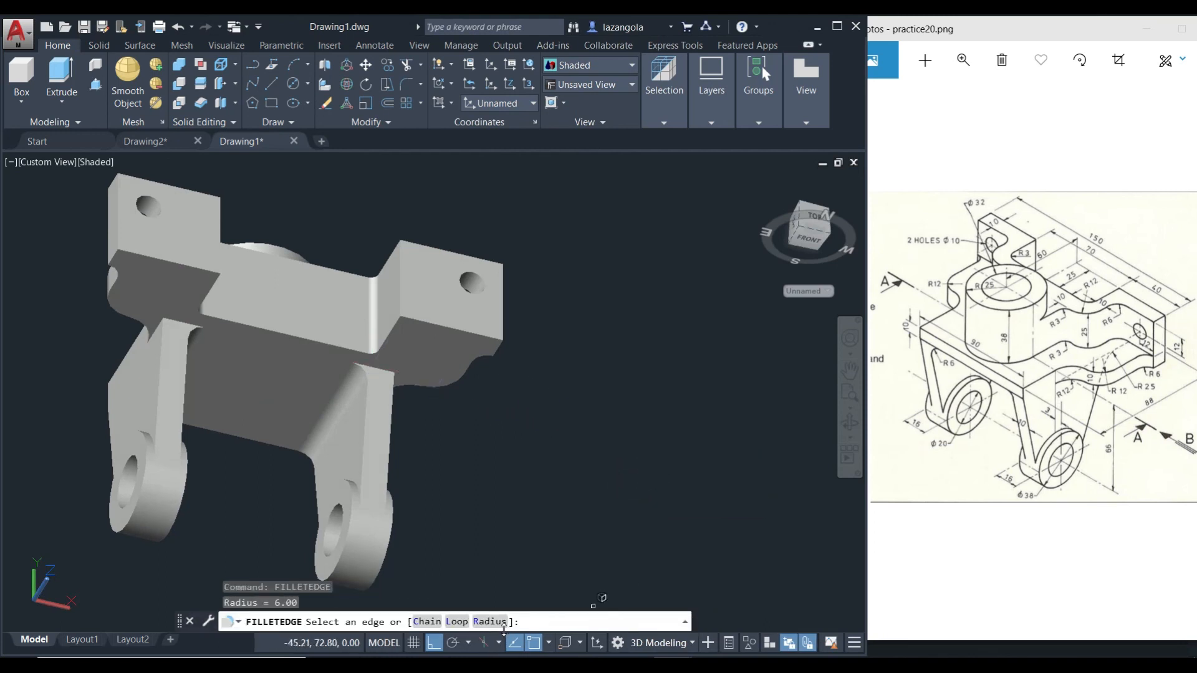
{"action": "type", "text": "R"}
{"action": "key", "text": "Return"}
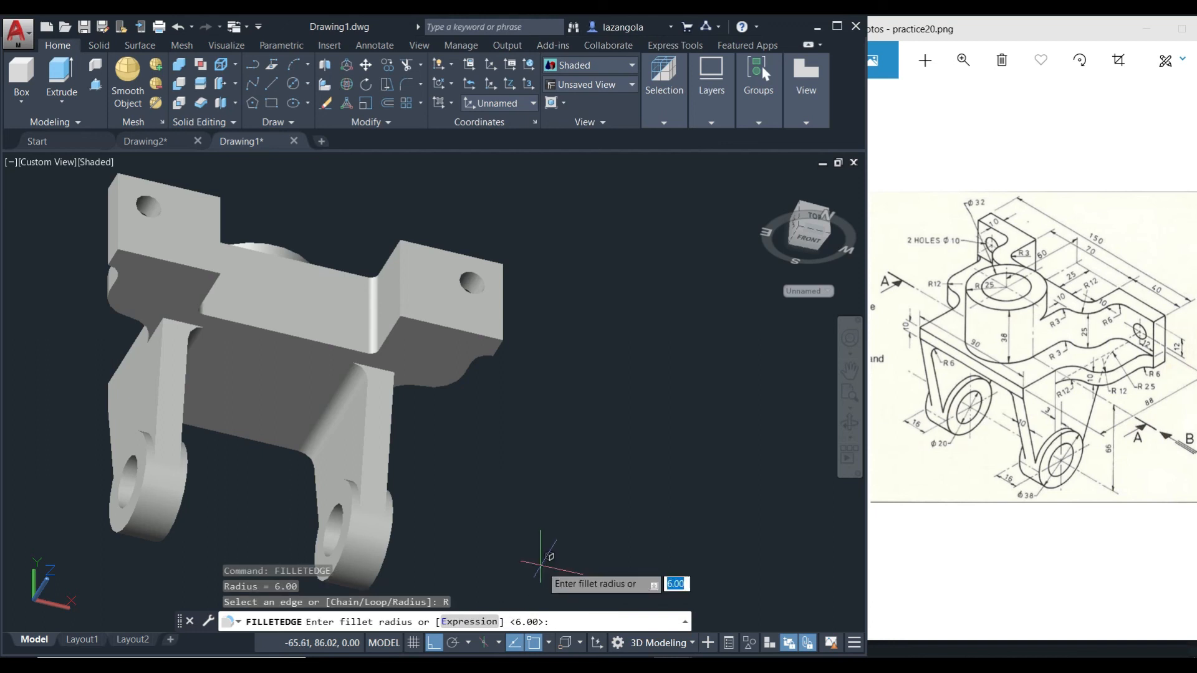
{"action": "key", "text": "Return"}
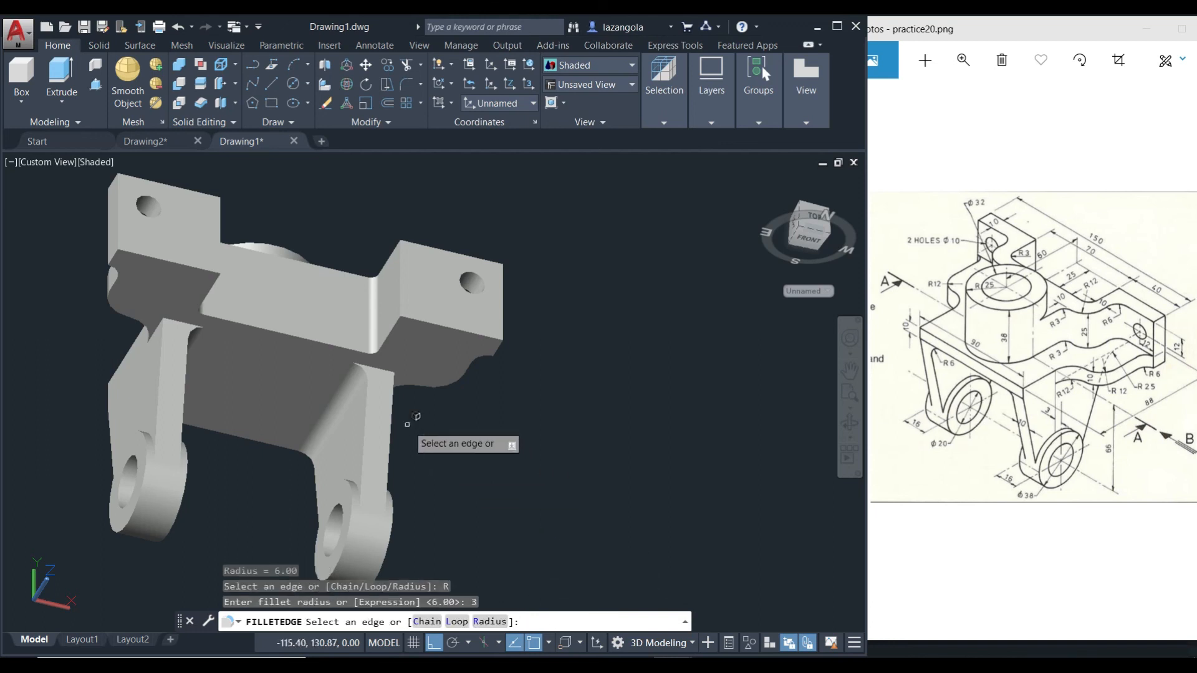
{"action": "left_click", "coordinate": [379, 369]}
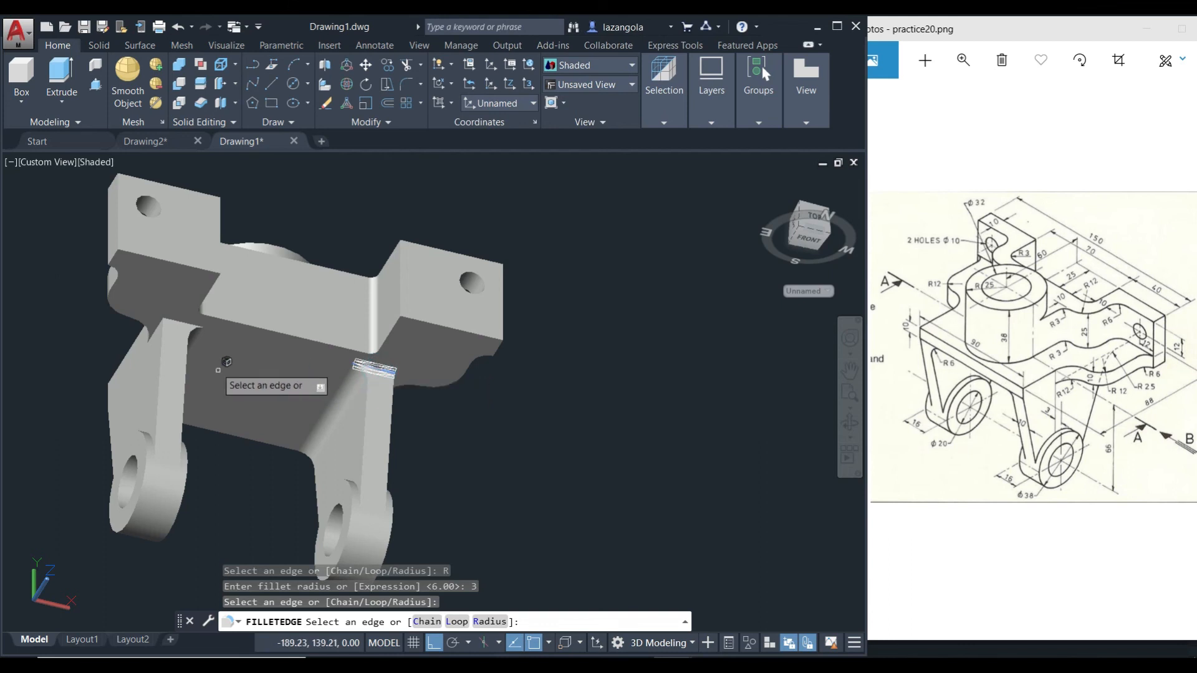
{"action": "left_click", "coordinate": [180, 319]}
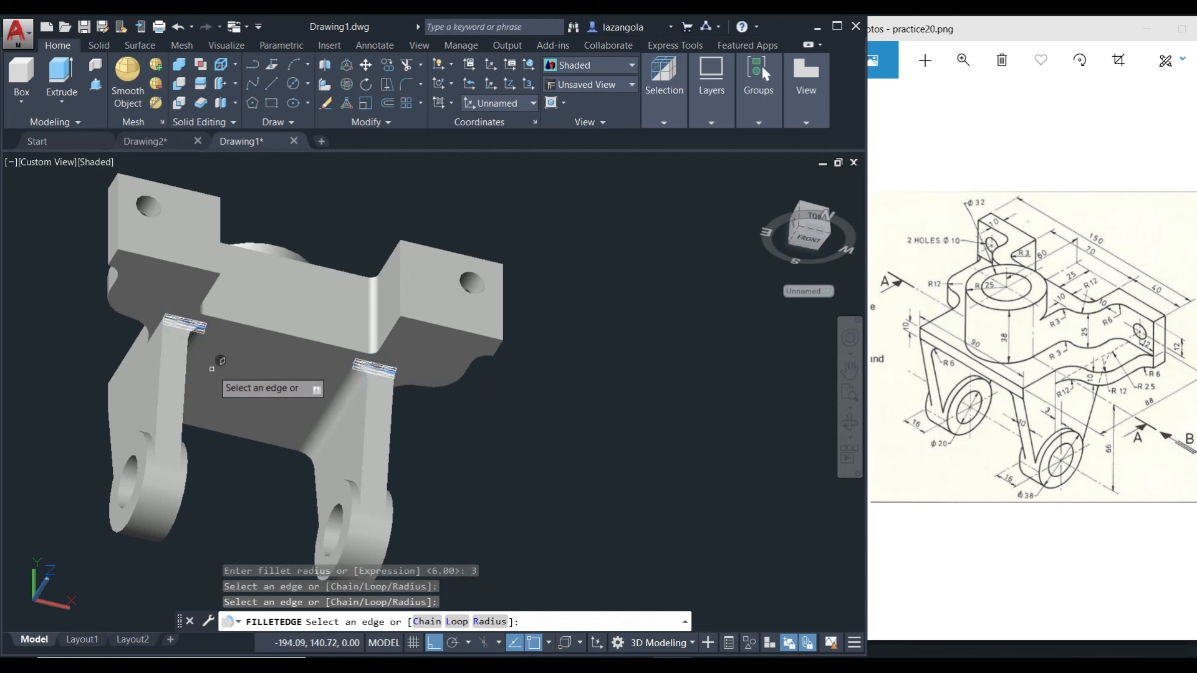
Add the two edges where the legs' outer faces meet the underside of the side ledges, and apply the 3 mm fillet
{"action": "middle_click_drag", "start_coordinate": [268, 393], "coordinate": [299, 399], "text": "shift"}
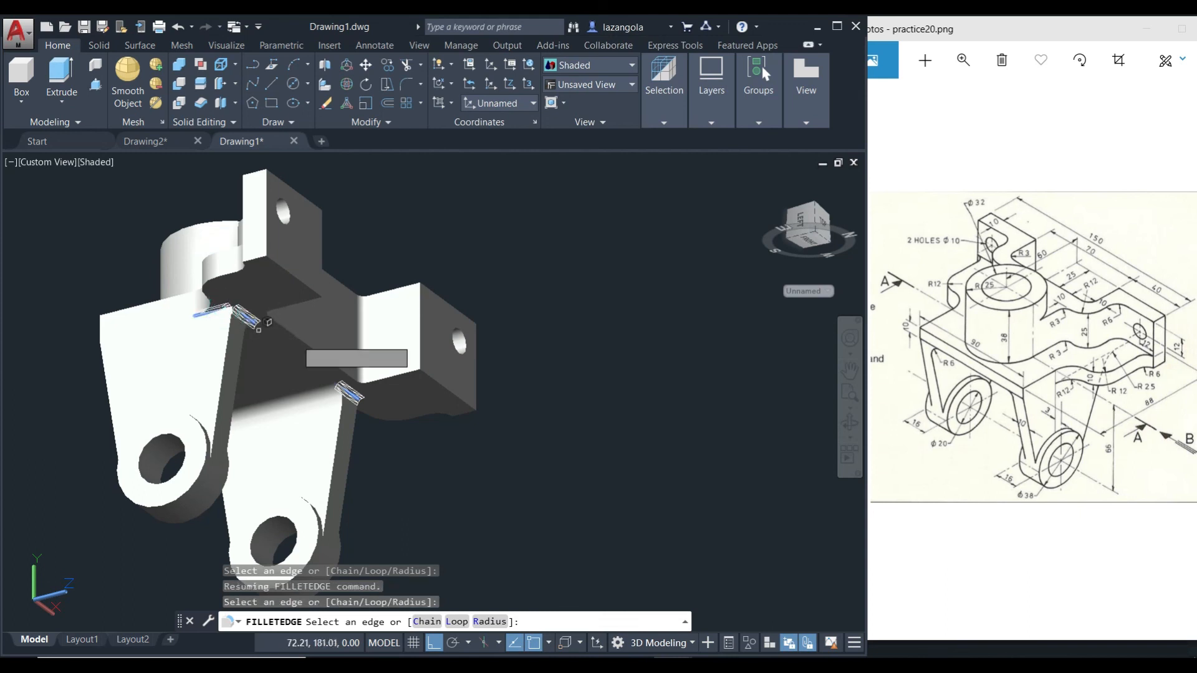
{"action": "middle_click_drag", "start_coordinate": [597, 422], "coordinate": [443, 402]}
{"action": "middle_click_drag", "start_coordinate": [572, 415], "coordinate": [511, 386], "text": "shift"}
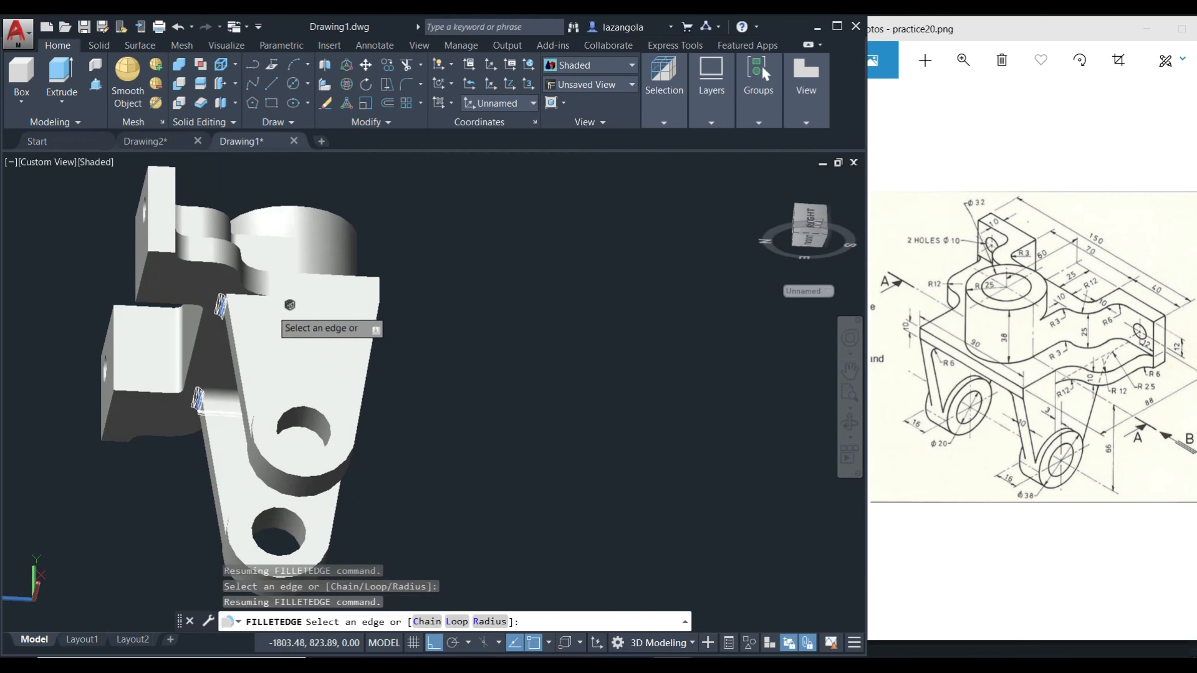
{"action": "left_click", "coordinate": [238, 295]}
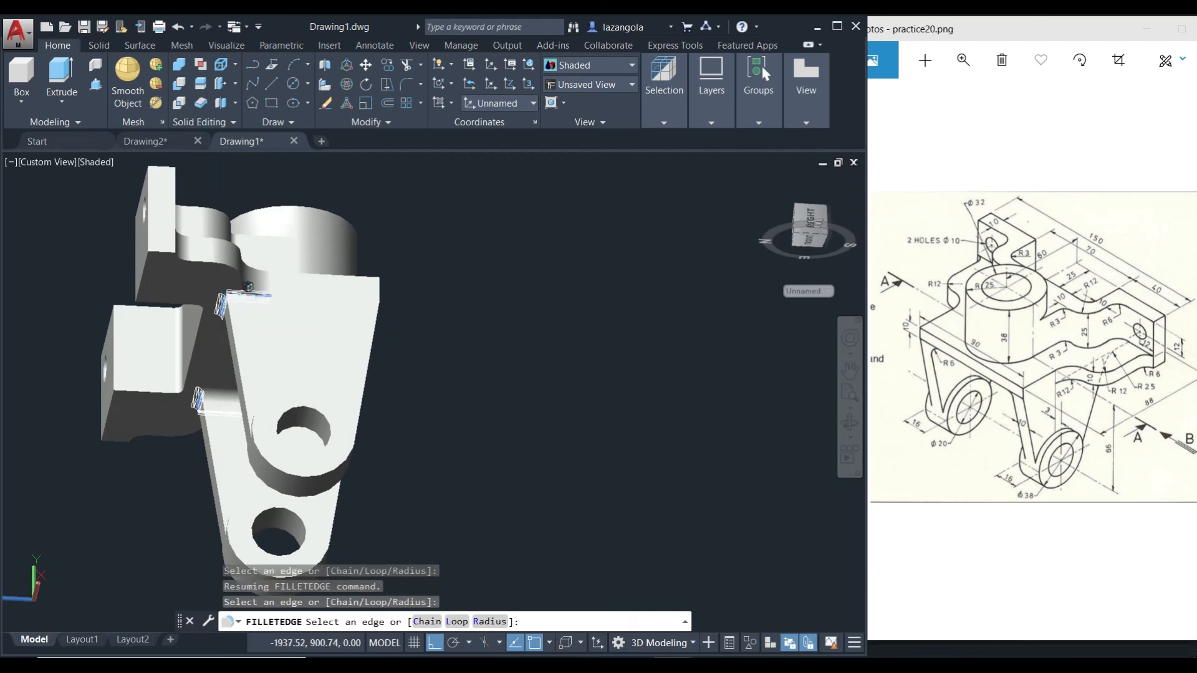
{"action": "middle_click_drag", "start_coordinate": [380, 374], "coordinate": [577, 532], "text": "shift"}
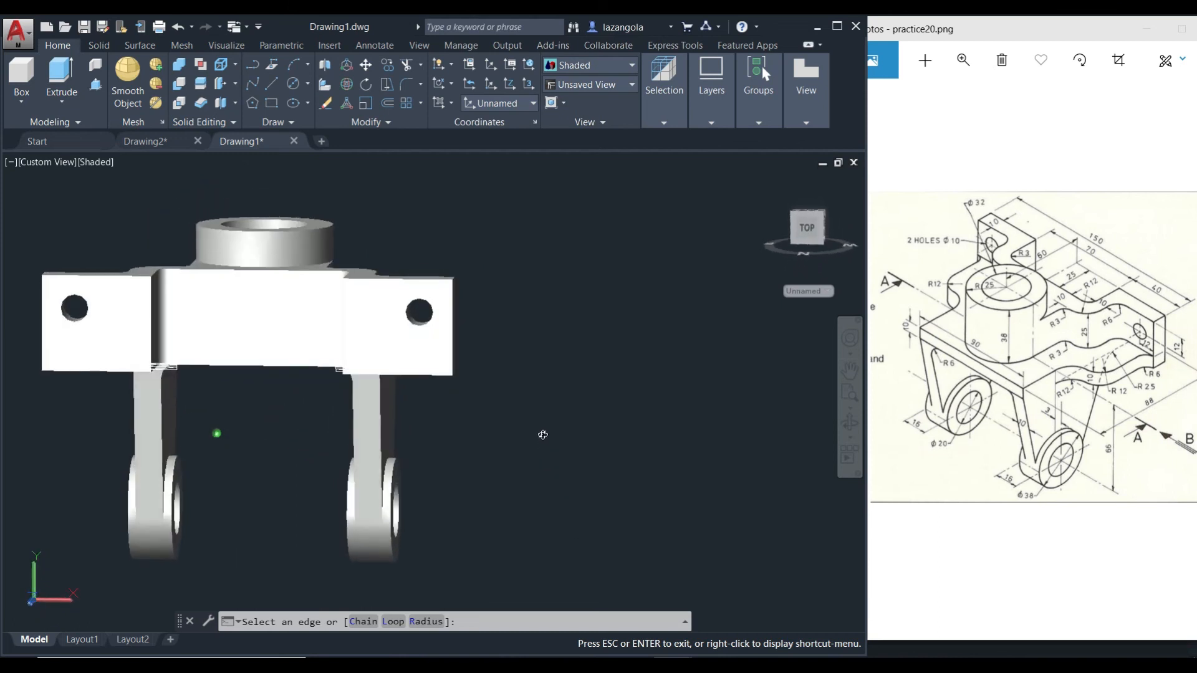
{"action": "middle_click_drag", "start_coordinate": [543, 435], "coordinate": [546, 430], "text": "shift"}
{"action": "key", "text": "Return"}
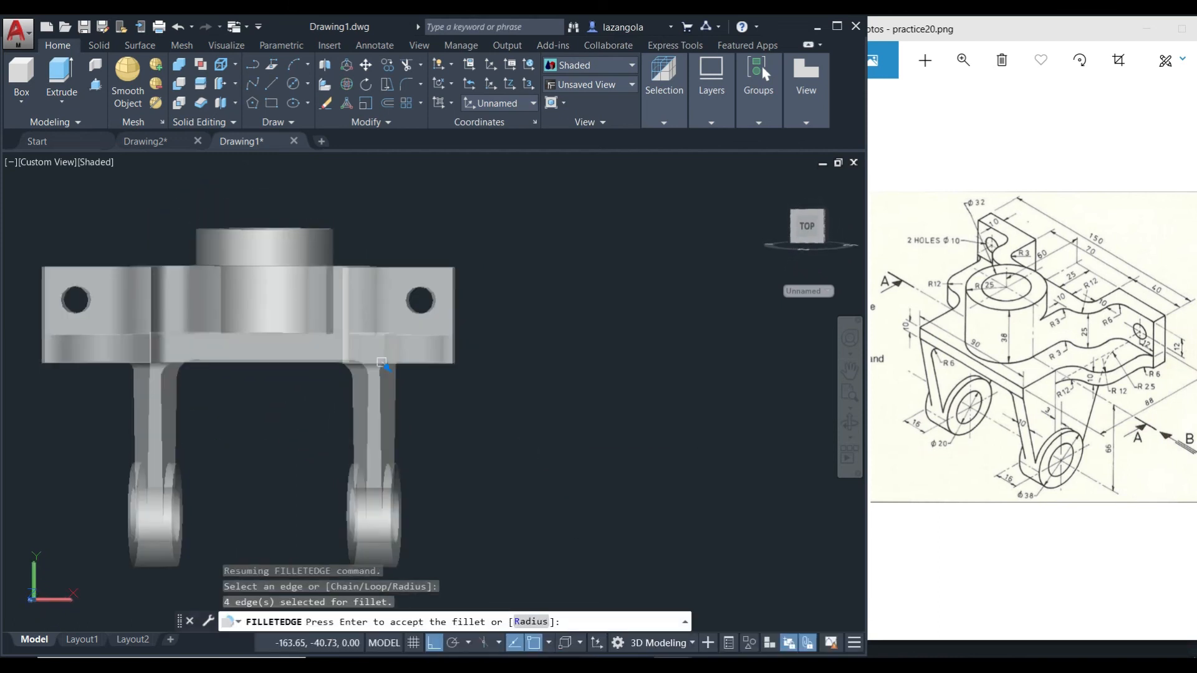
{"action": "key", "text": "Return"}
{"action": "middle_click_drag", "start_coordinate": [551, 333], "coordinate": [95, 344], "text": "shift"}
{"action": "key", "text": "Return"}
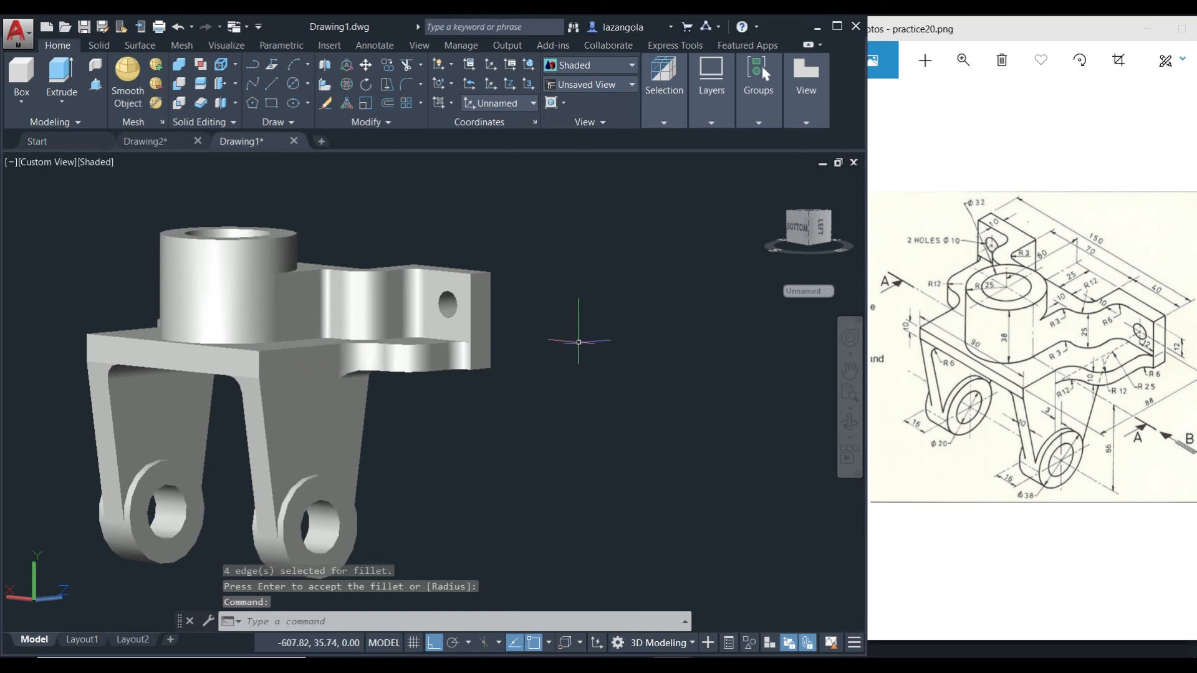
Open the Materials Browser and search the material libraries for STEEL
{"action": "middle_click_drag", "start_coordinate": [613, 343], "coordinate": [667, 347], "text": "shift"}
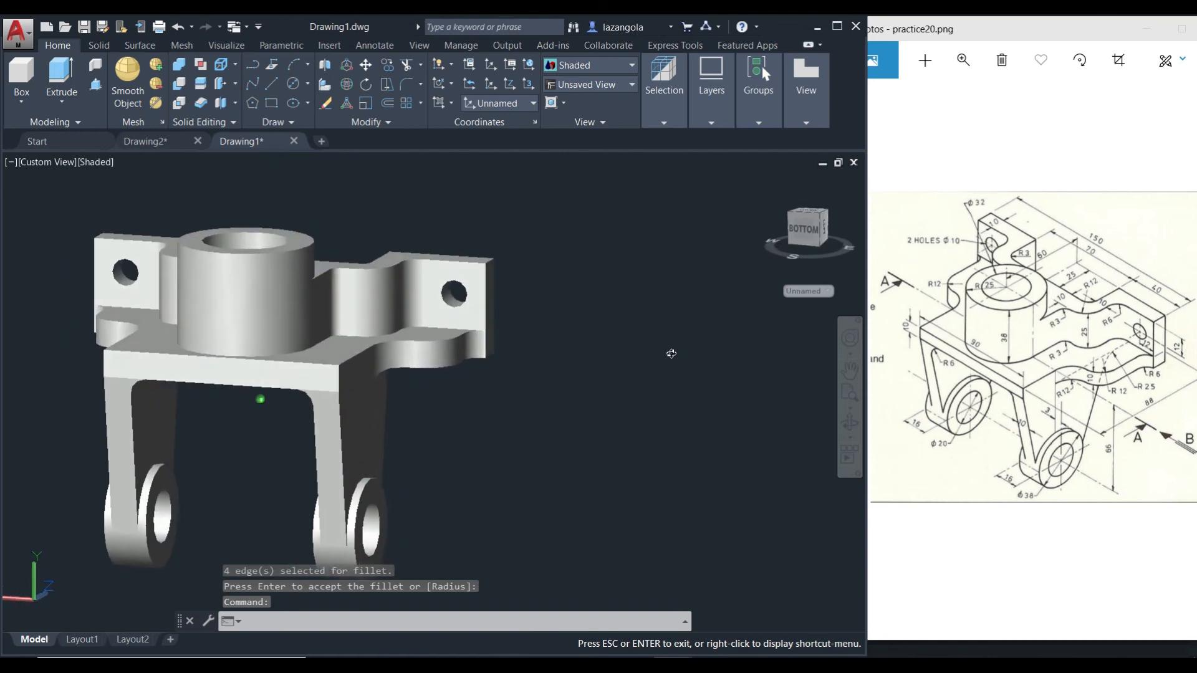
{"action": "middle_click_drag", "start_coordinate": [353, 368], "coordinate": [569, 339]}
{"action": "middle_click_drag", "start_coordinate": [705, 418], "coordinate": [62, 412], "text": "shift"}
{"action": "middle_click_drag", "start_coordinate": [670, 334], "coordinate": [324, 237], "text": "shift"}
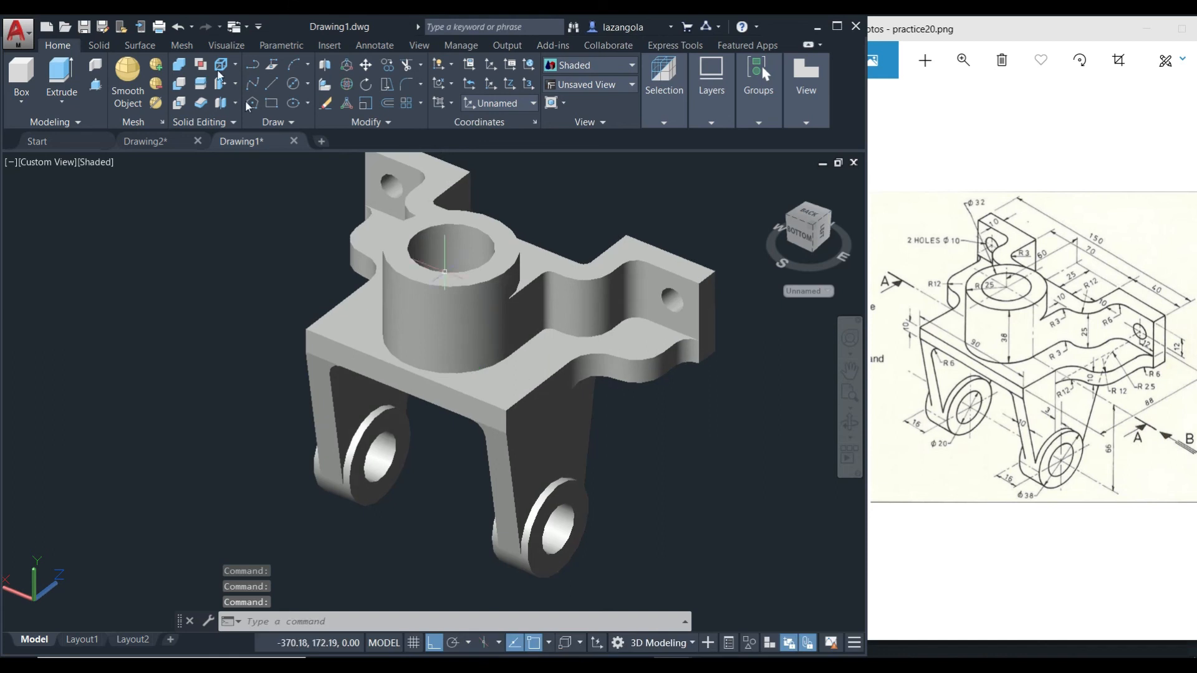
{"action": "left_click", "coordinate": [418, 45]}
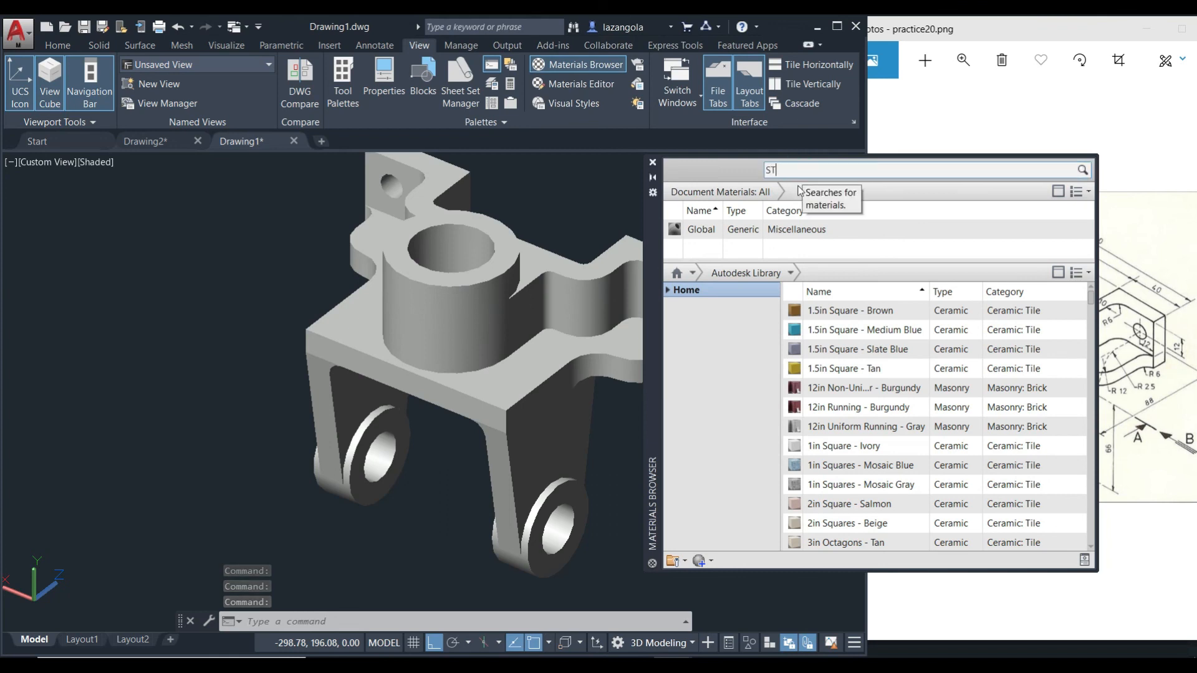
{"action": "type", "text": "EEL"}
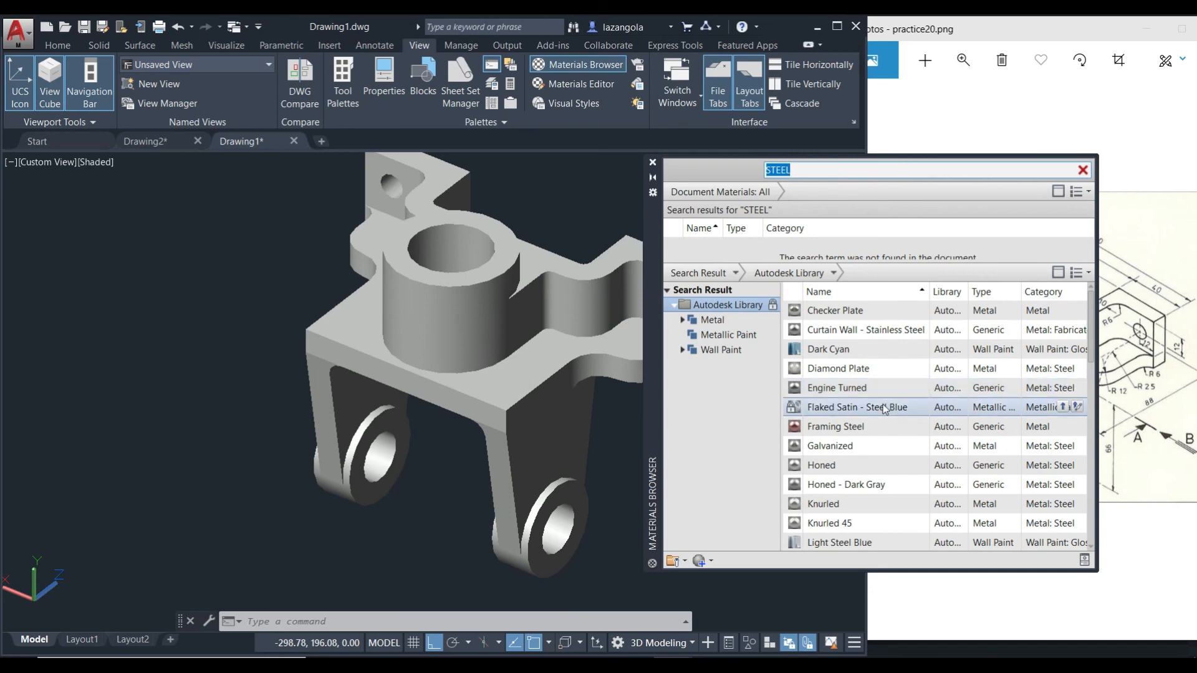
Apply the Framing Steel material from the Autodesk Library to the bracket, and close the Materials Browser with its search cleared
{"action": "scroll", "coordinate": [886, 395], "scroll_direction": "down", "scroll_amount": 1}
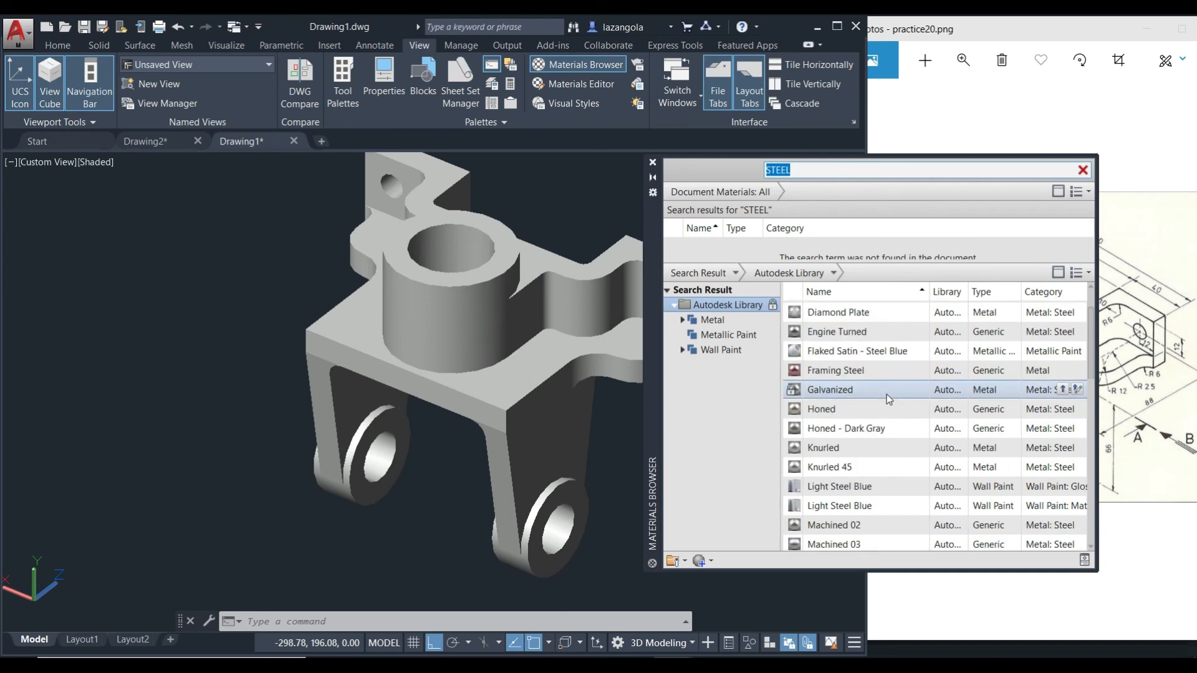
{"action": "scroll", "coordinate": [886, 393], "scroll_direction": "up", "scroll_amount": 1}
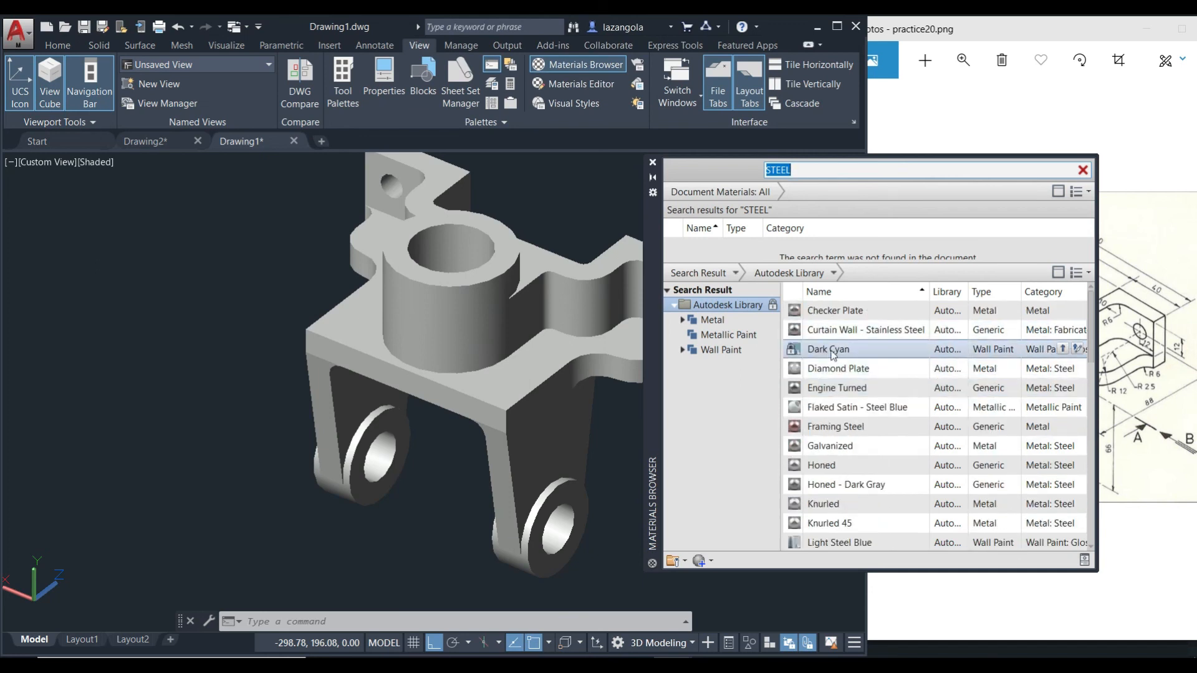
{"action": "scroll", "coordinate": [900, 416], "scroll_direction": "down", "scroll_amount": 8}
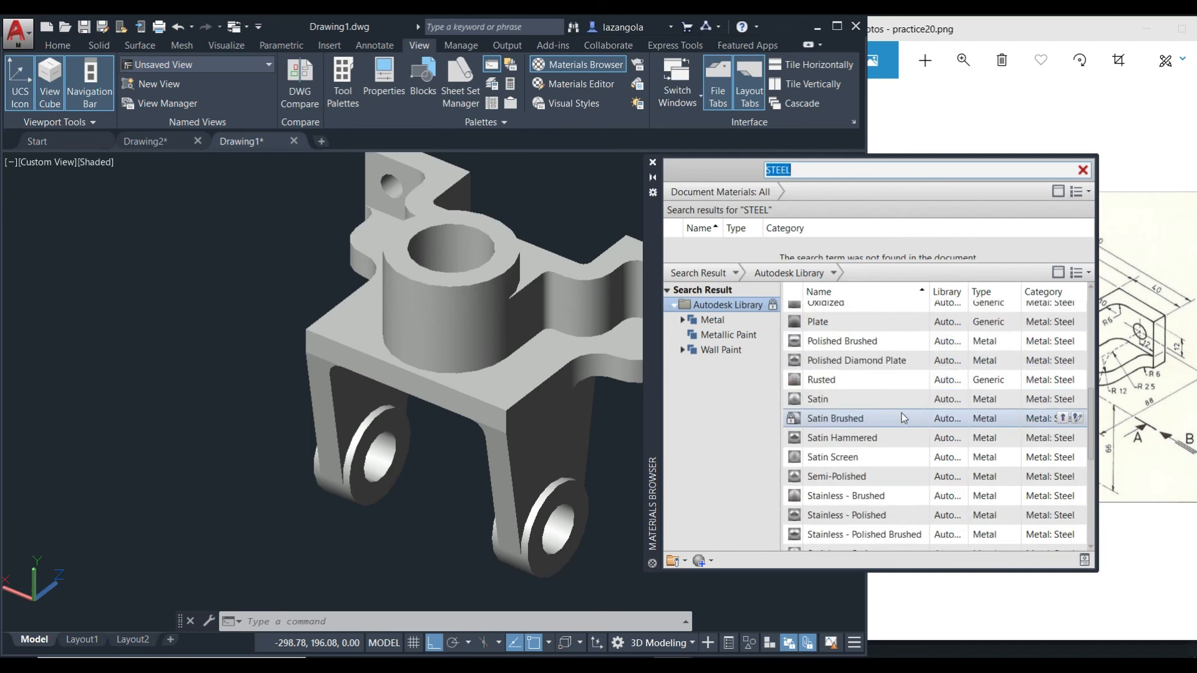
{"action": "scroll", "coordinate": [897, 405], "scroll_direction": "down", "scroll_amount": 1}
{"action": "scroll", "coordinate": [892, 396], "scroll_direction": "up", "scroll_amount": 9}
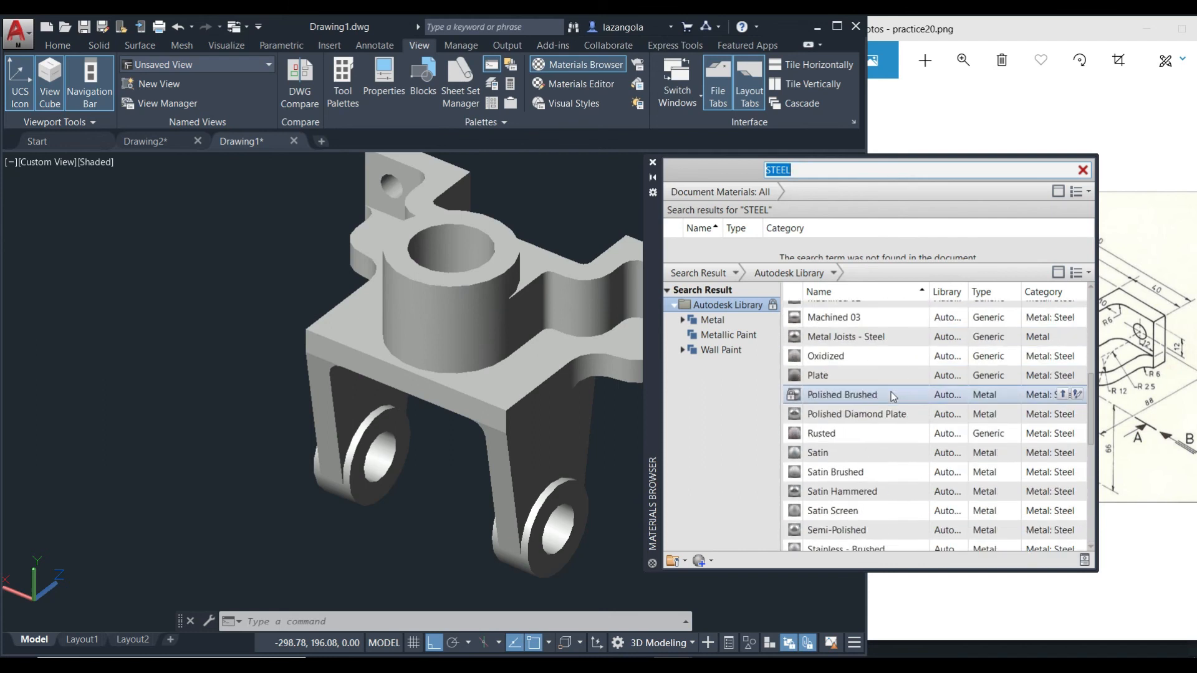
{"action": "scroll", "coordinate": [893, 396], "scroll_direction": "up", "scroll_amount": 2}
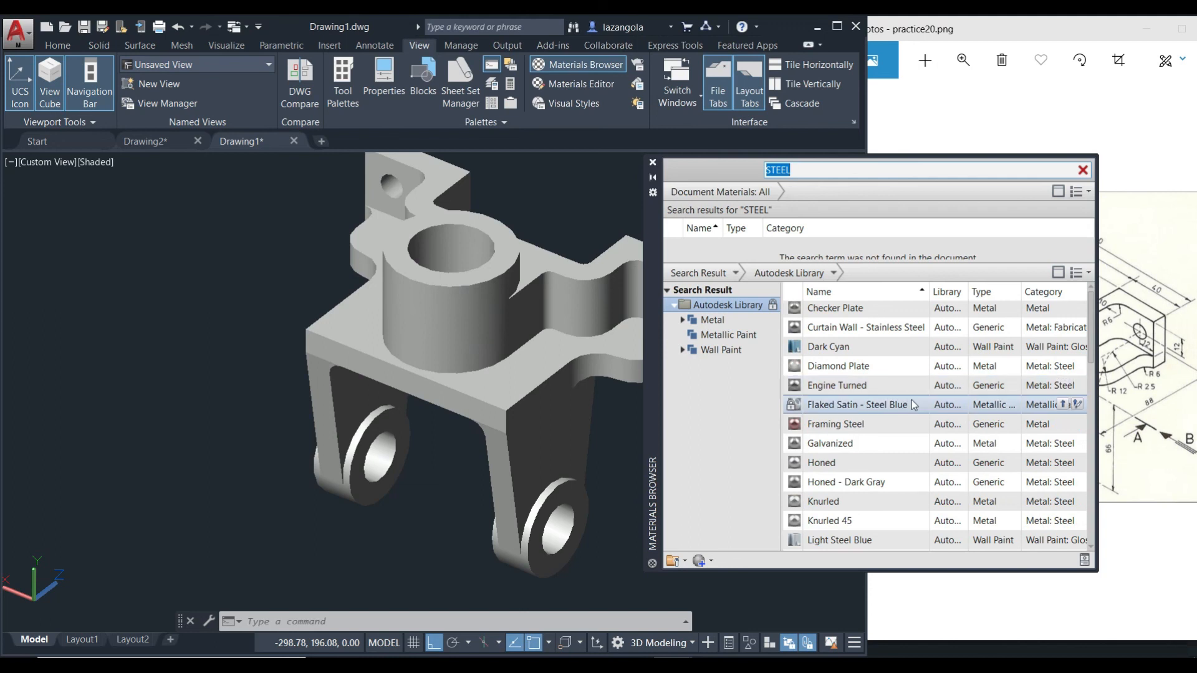
{"action": "left_click_drag", "start_coordinate": [828, 424], "coordinate": [721, 405]}
{"action": "left_click_drag", "start_coordinate": [478, 324], "coordinate": [476, 324]}
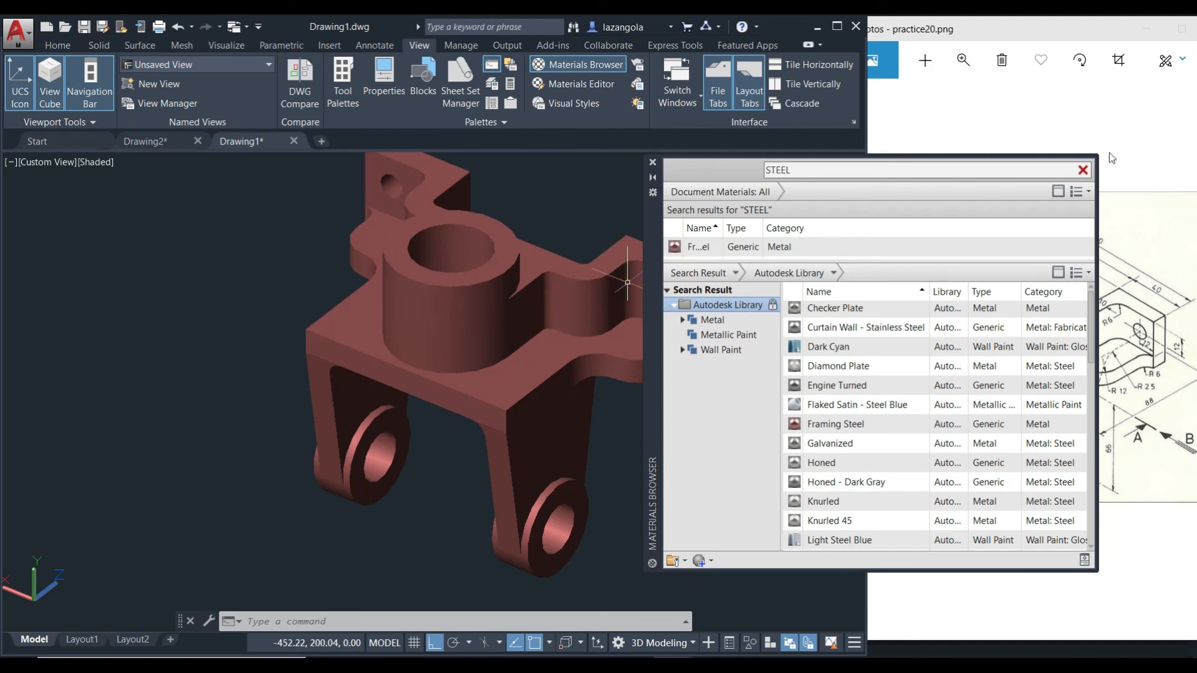
{"action": "left_click", "coordinate": [1084, 171]}
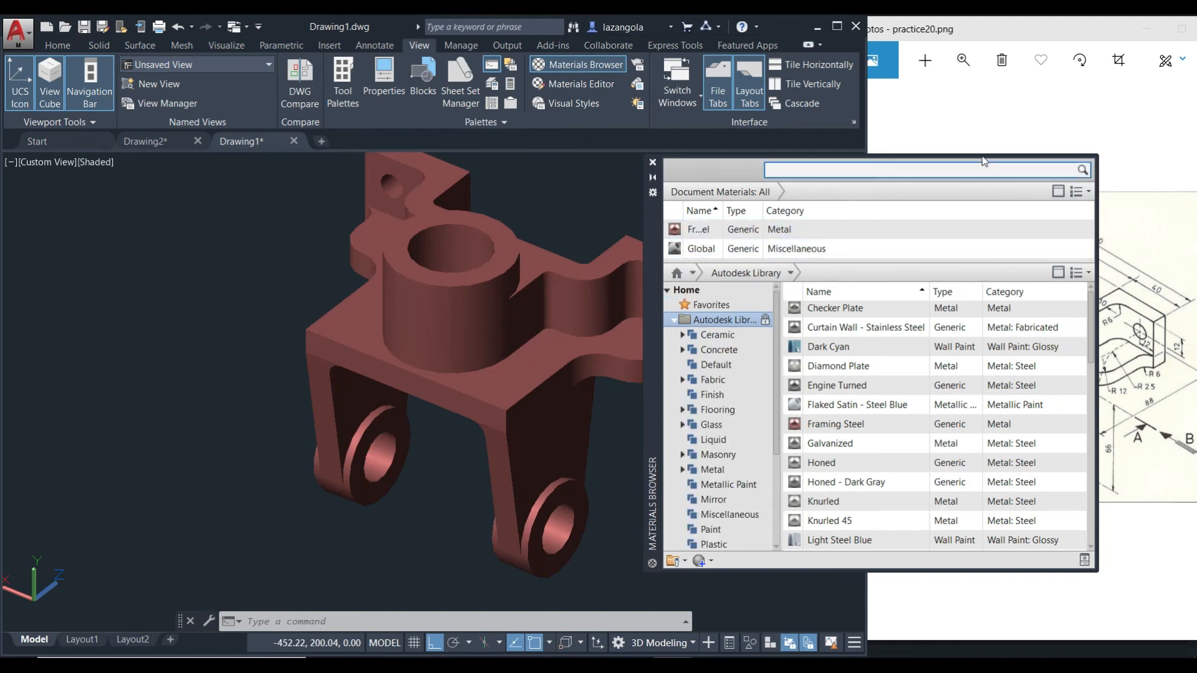
{"action": "left_click", "coordinate": [652, 163]}
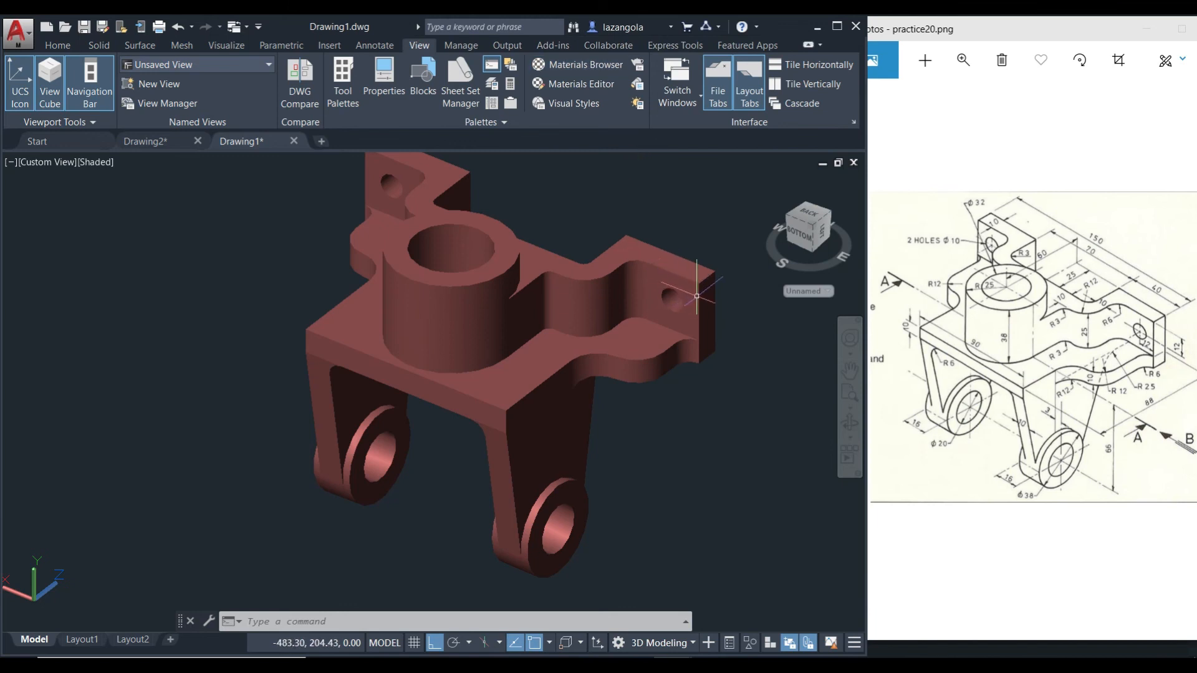
Start a Continuous Orbit and set the bracket spinning to view it from all sides
{"action": "left_click", "coordinate": [848, 435]}
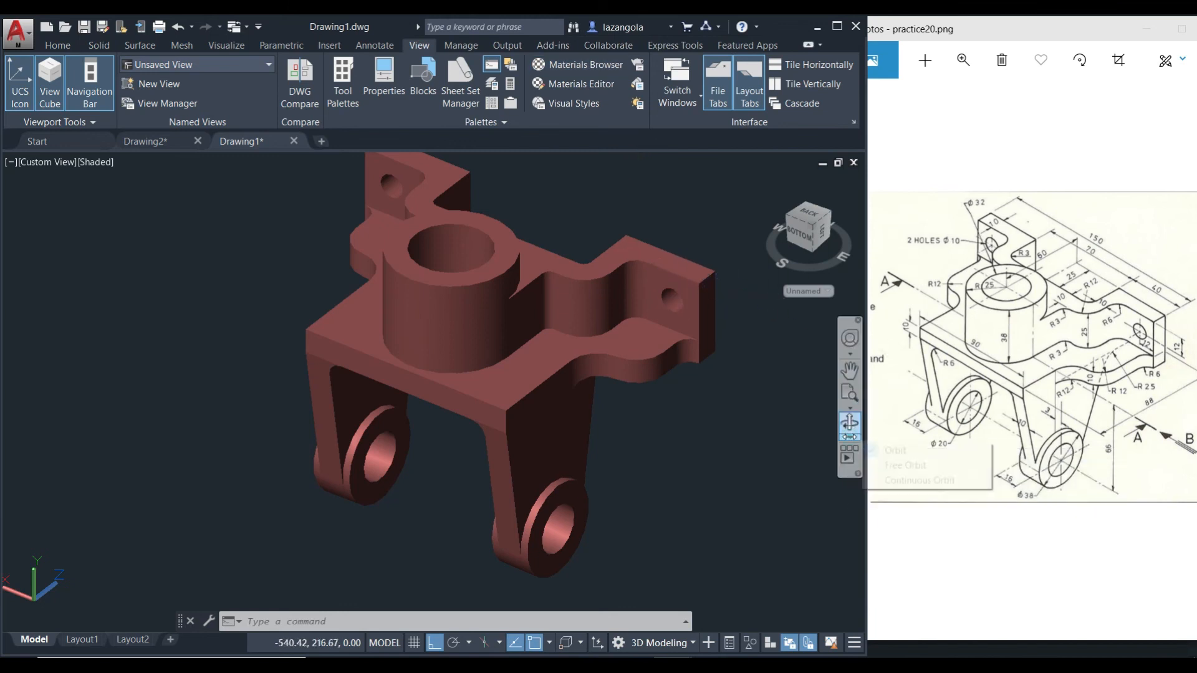
{"action": "left_click", "coordinate": [904, 479]}
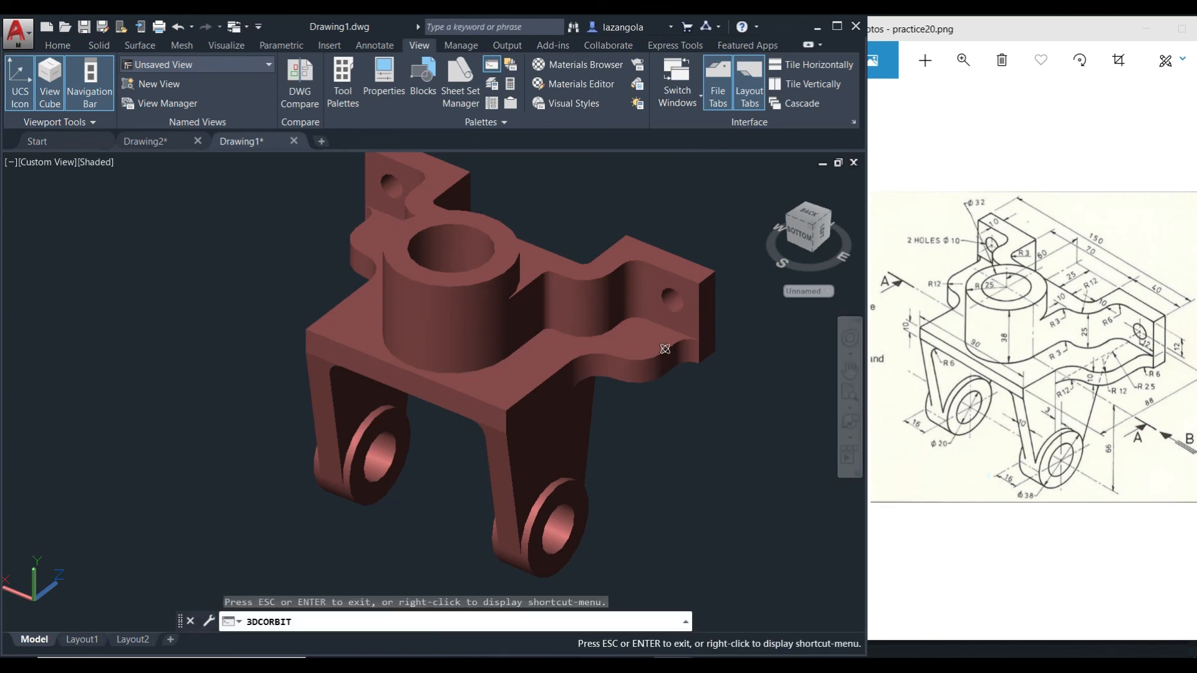
{"action": "left_click_drag", "start_coordinate": [635, 342], "coordinate": [715, 353]}
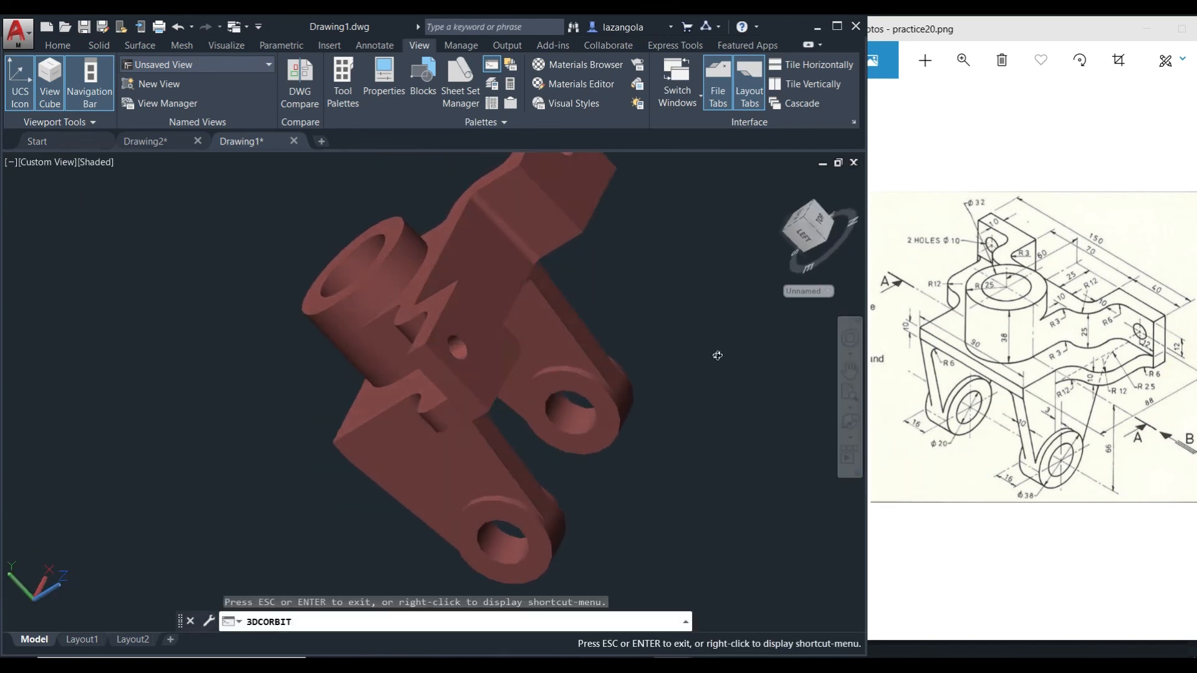